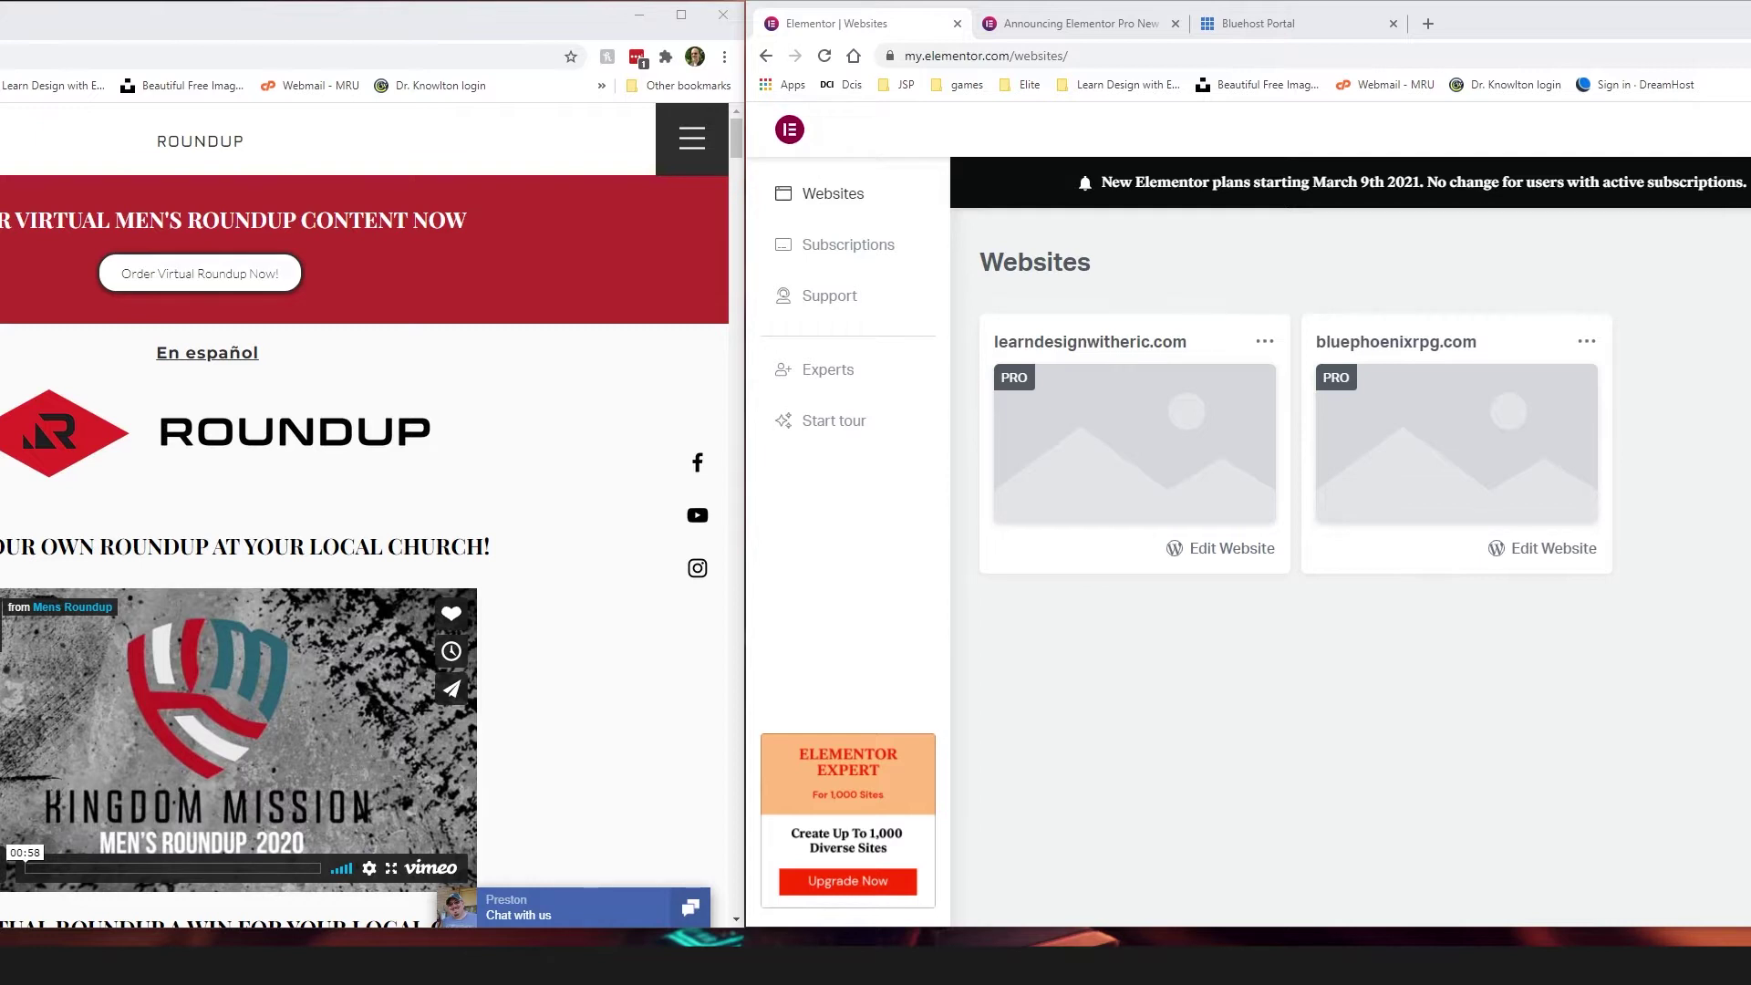
# Step: Open the Elementor Pro new pricing article, showing plans from Essential ($49/year) to Agency ($999/year)
pyautogui.click(1081, 32)
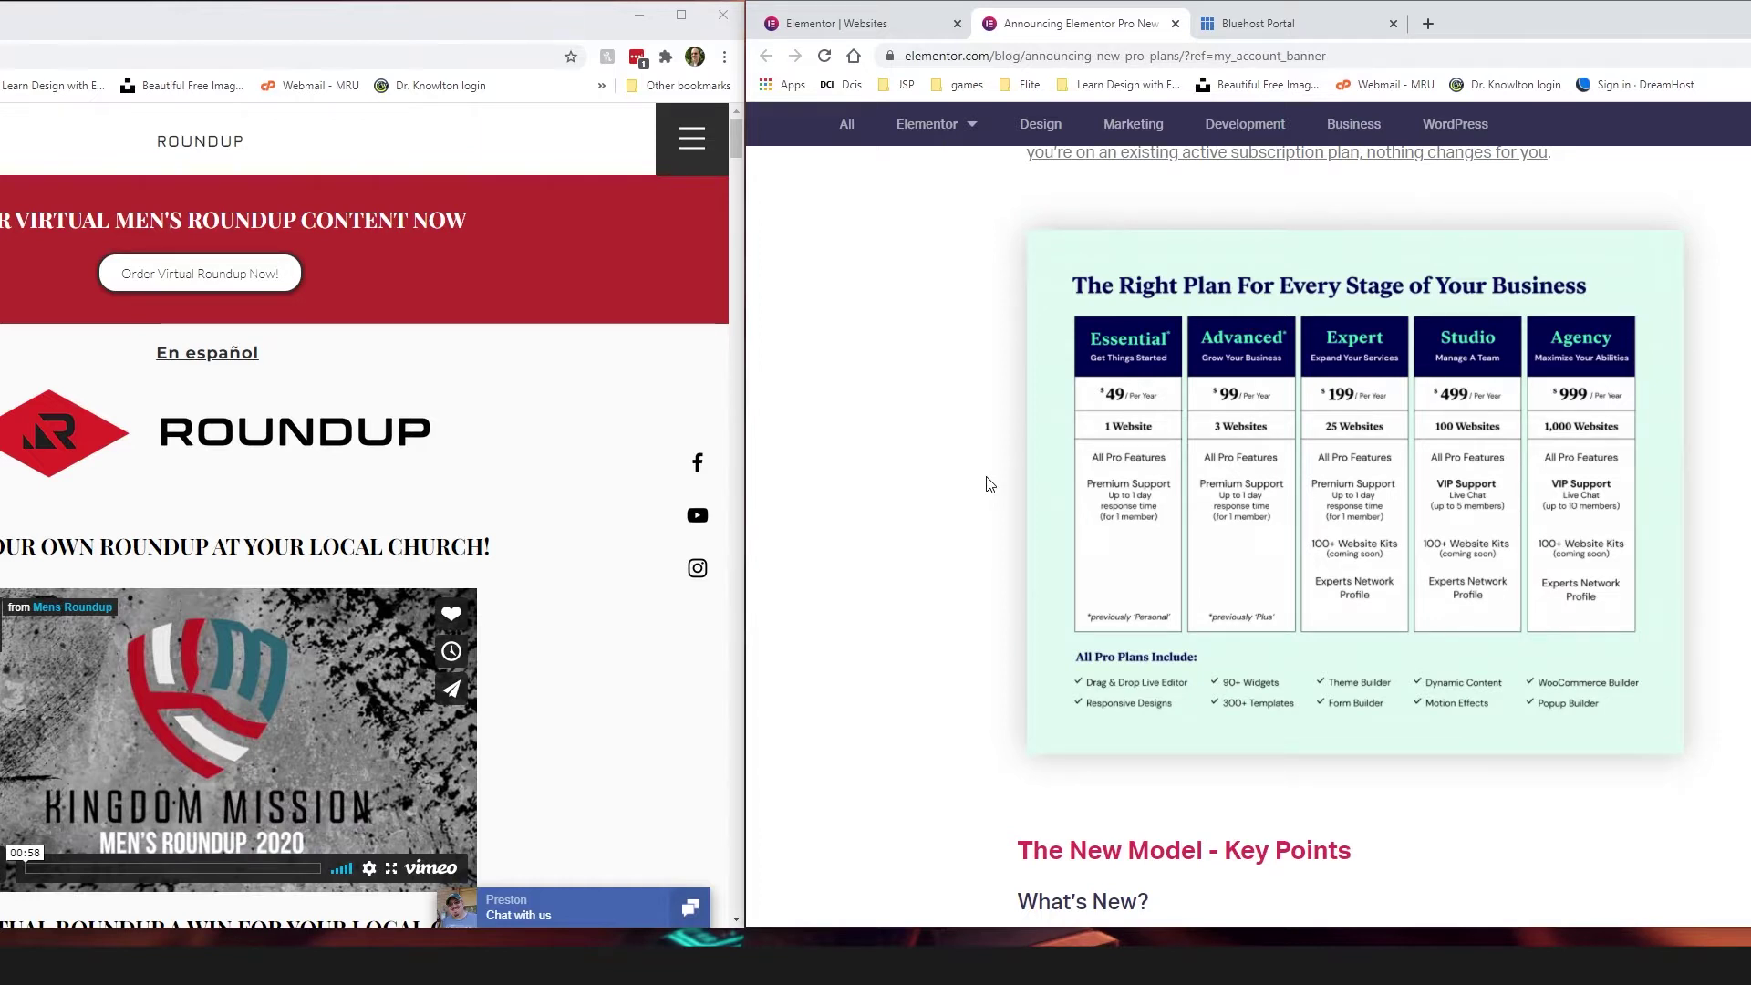
pyautogui.click(1429, 24)
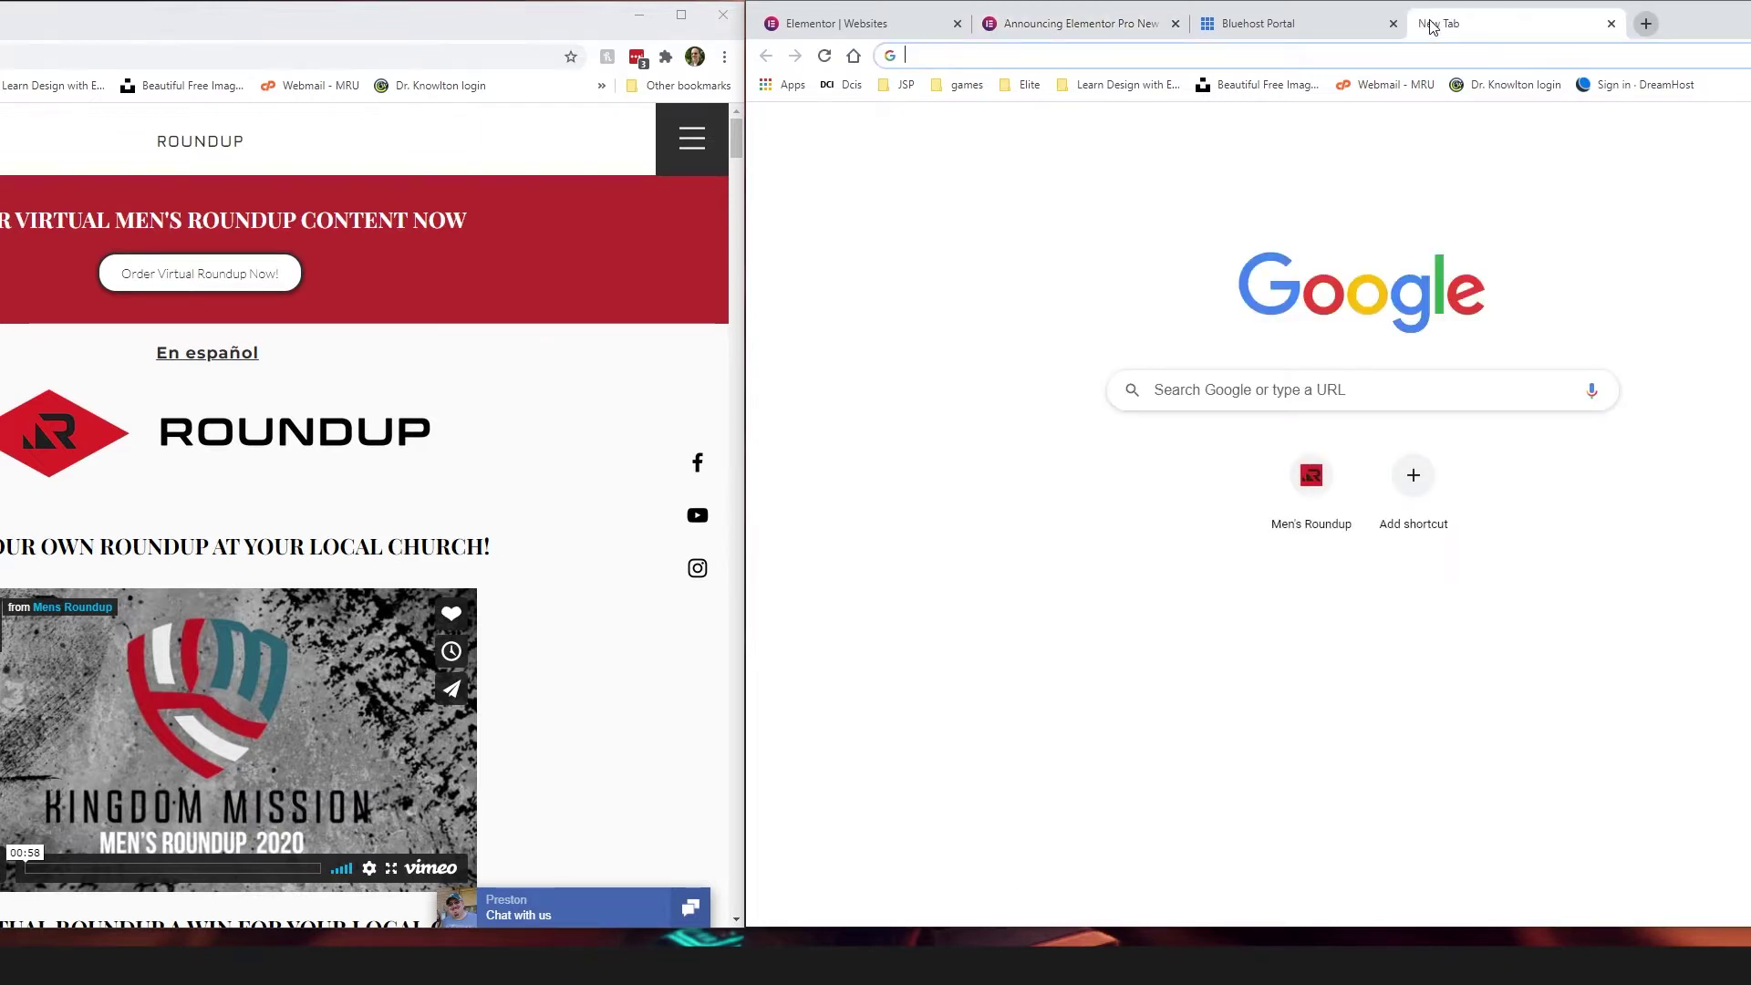
pyautogui.write('what')
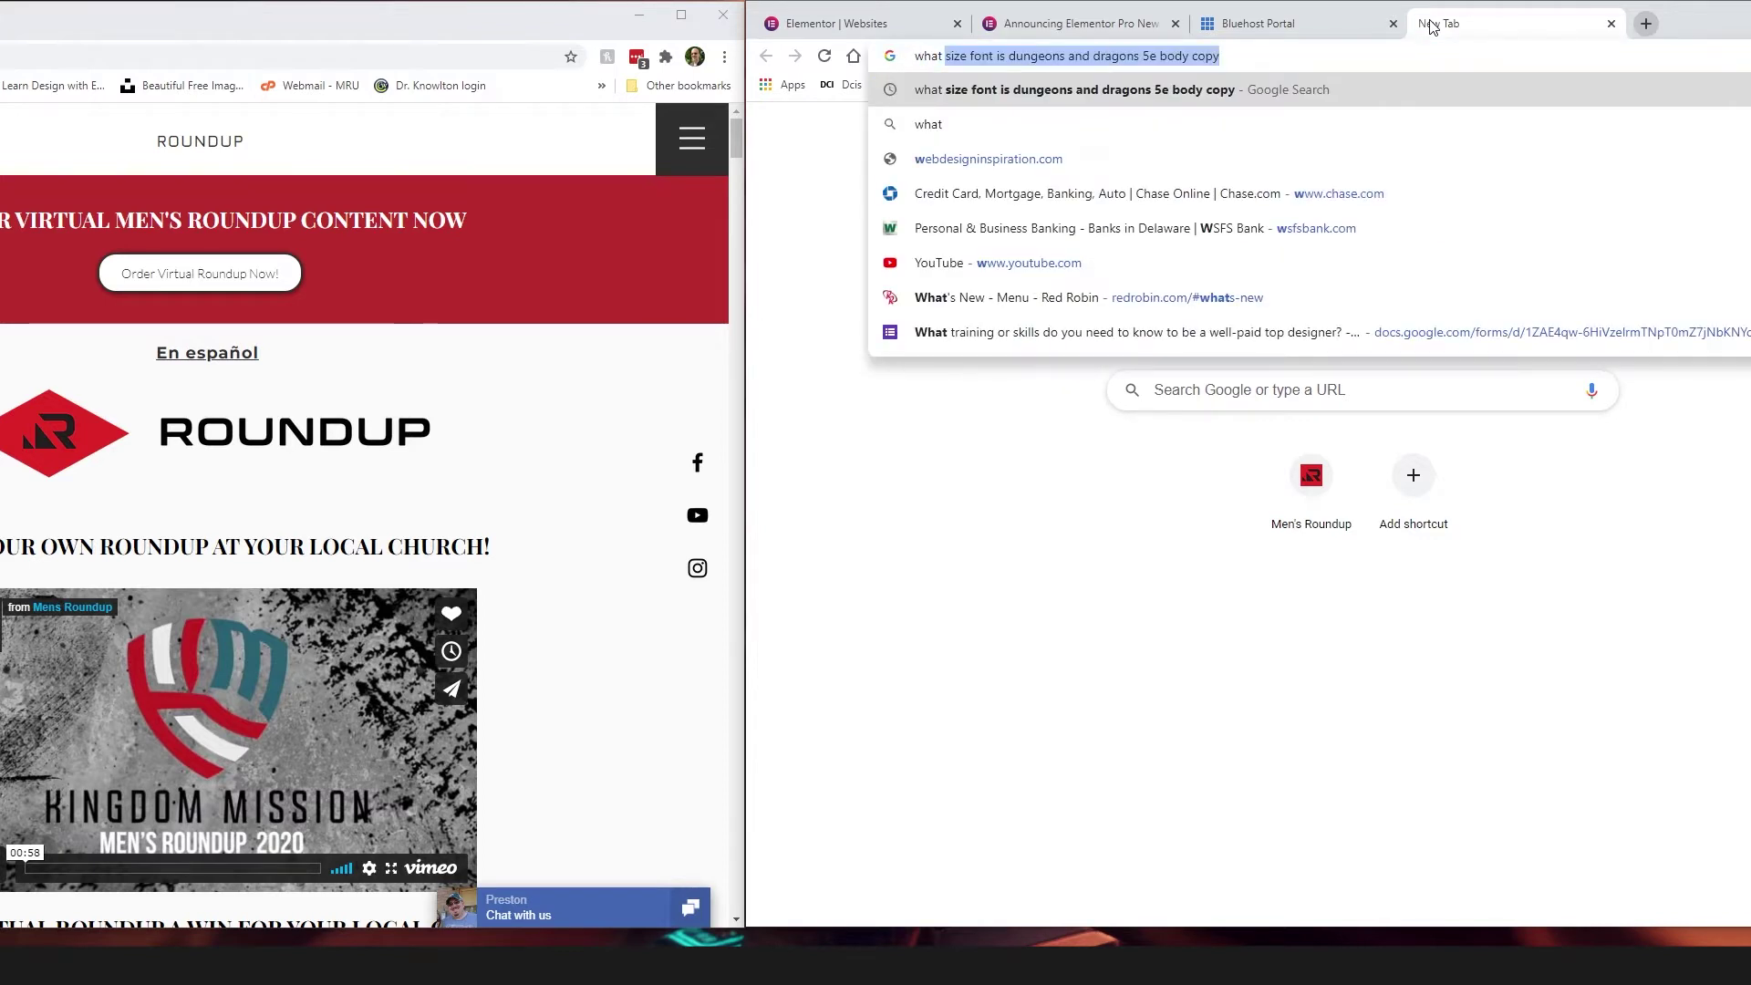
pyautogui.write(' percentage of thew')
pyautogui.press('BackSpace')
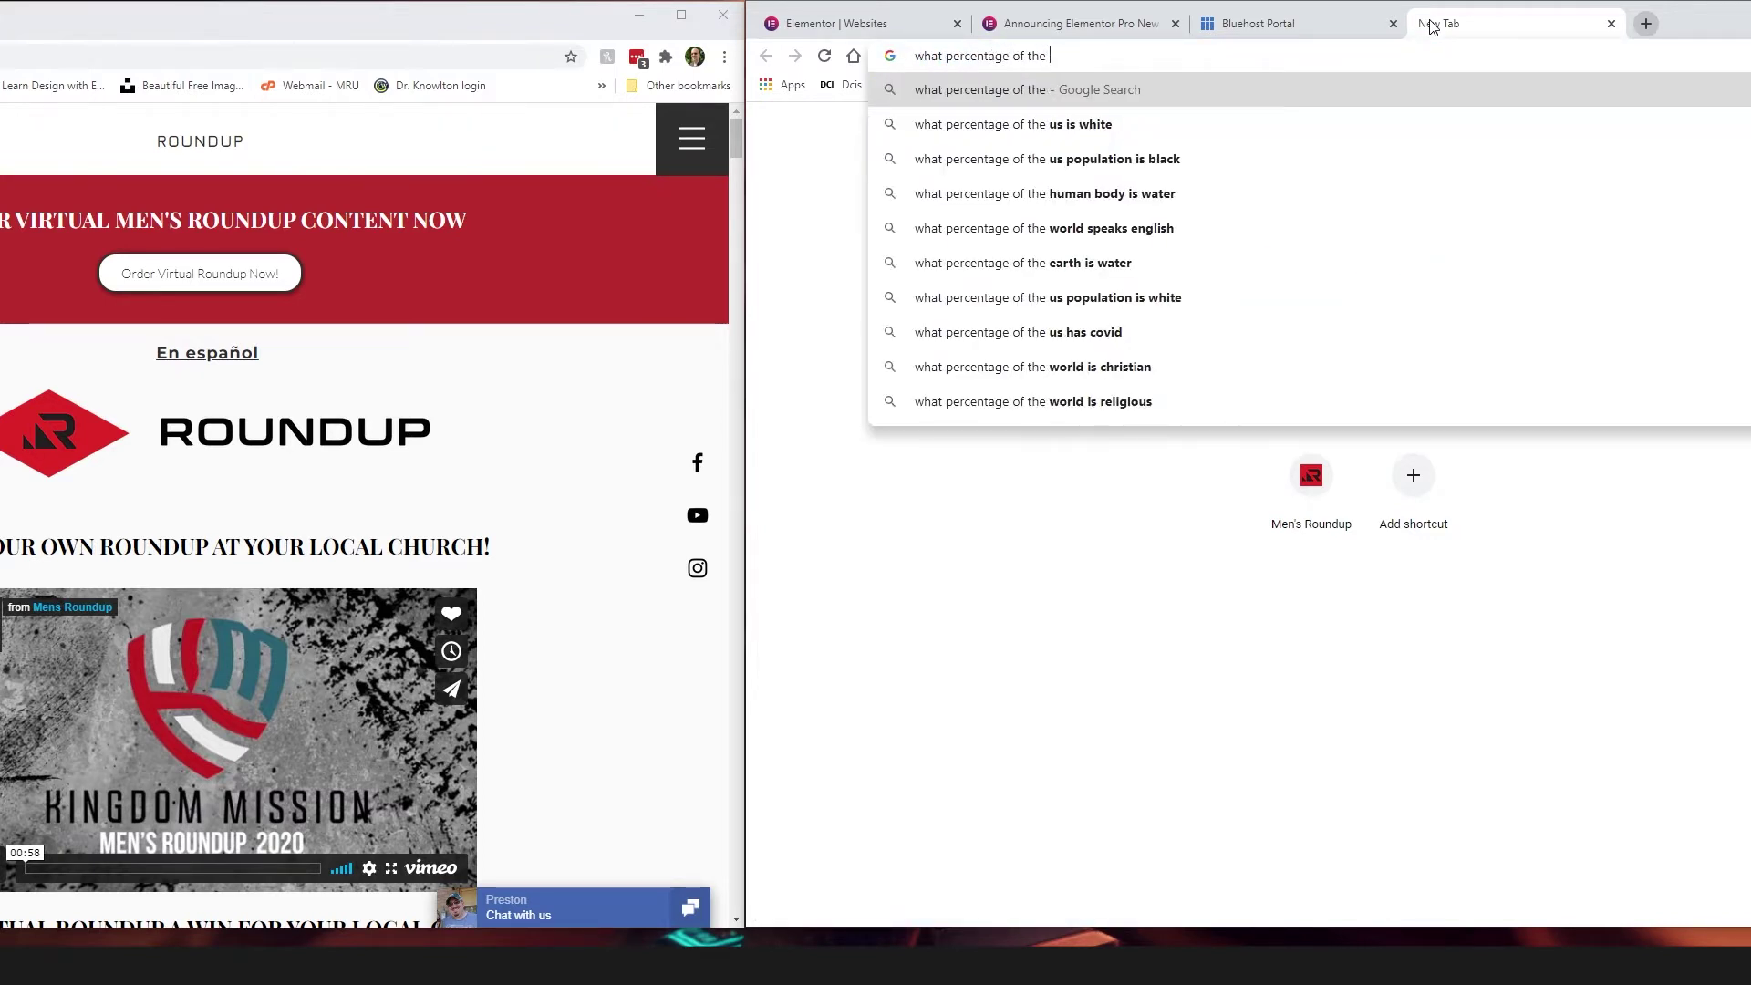
pyautogui.write('web is usin')
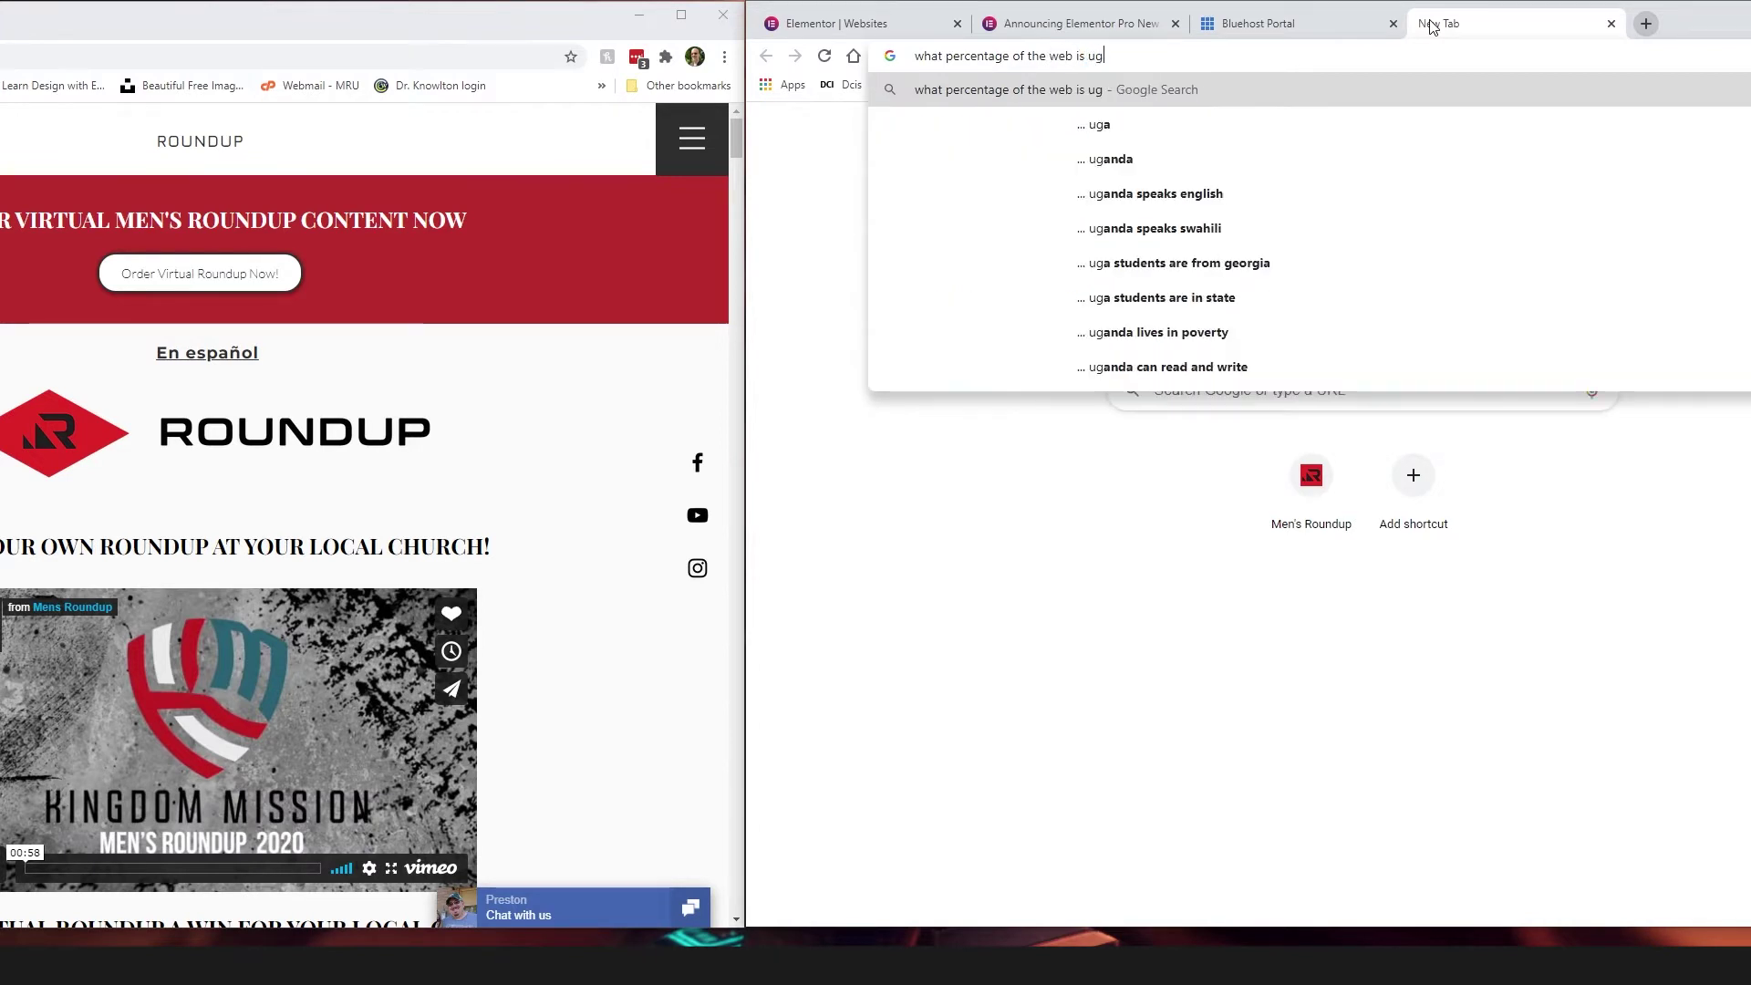
pyautogui.write('g wordpresss')
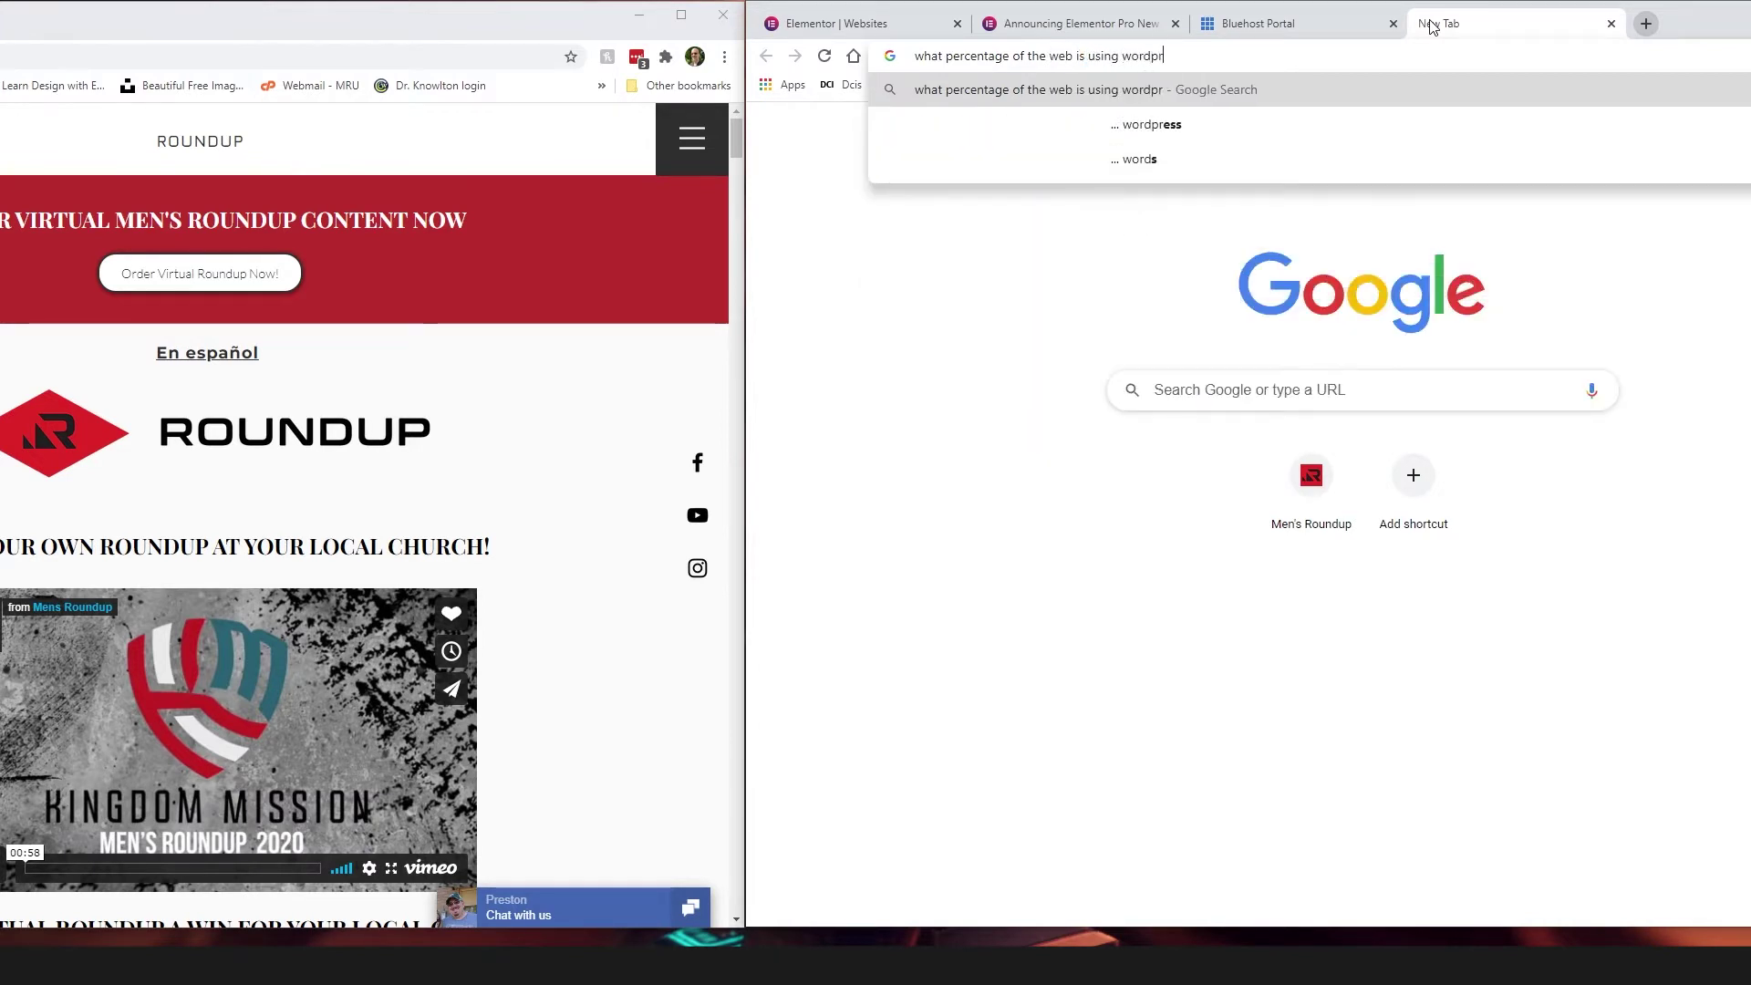
pyautogui.press('Return')
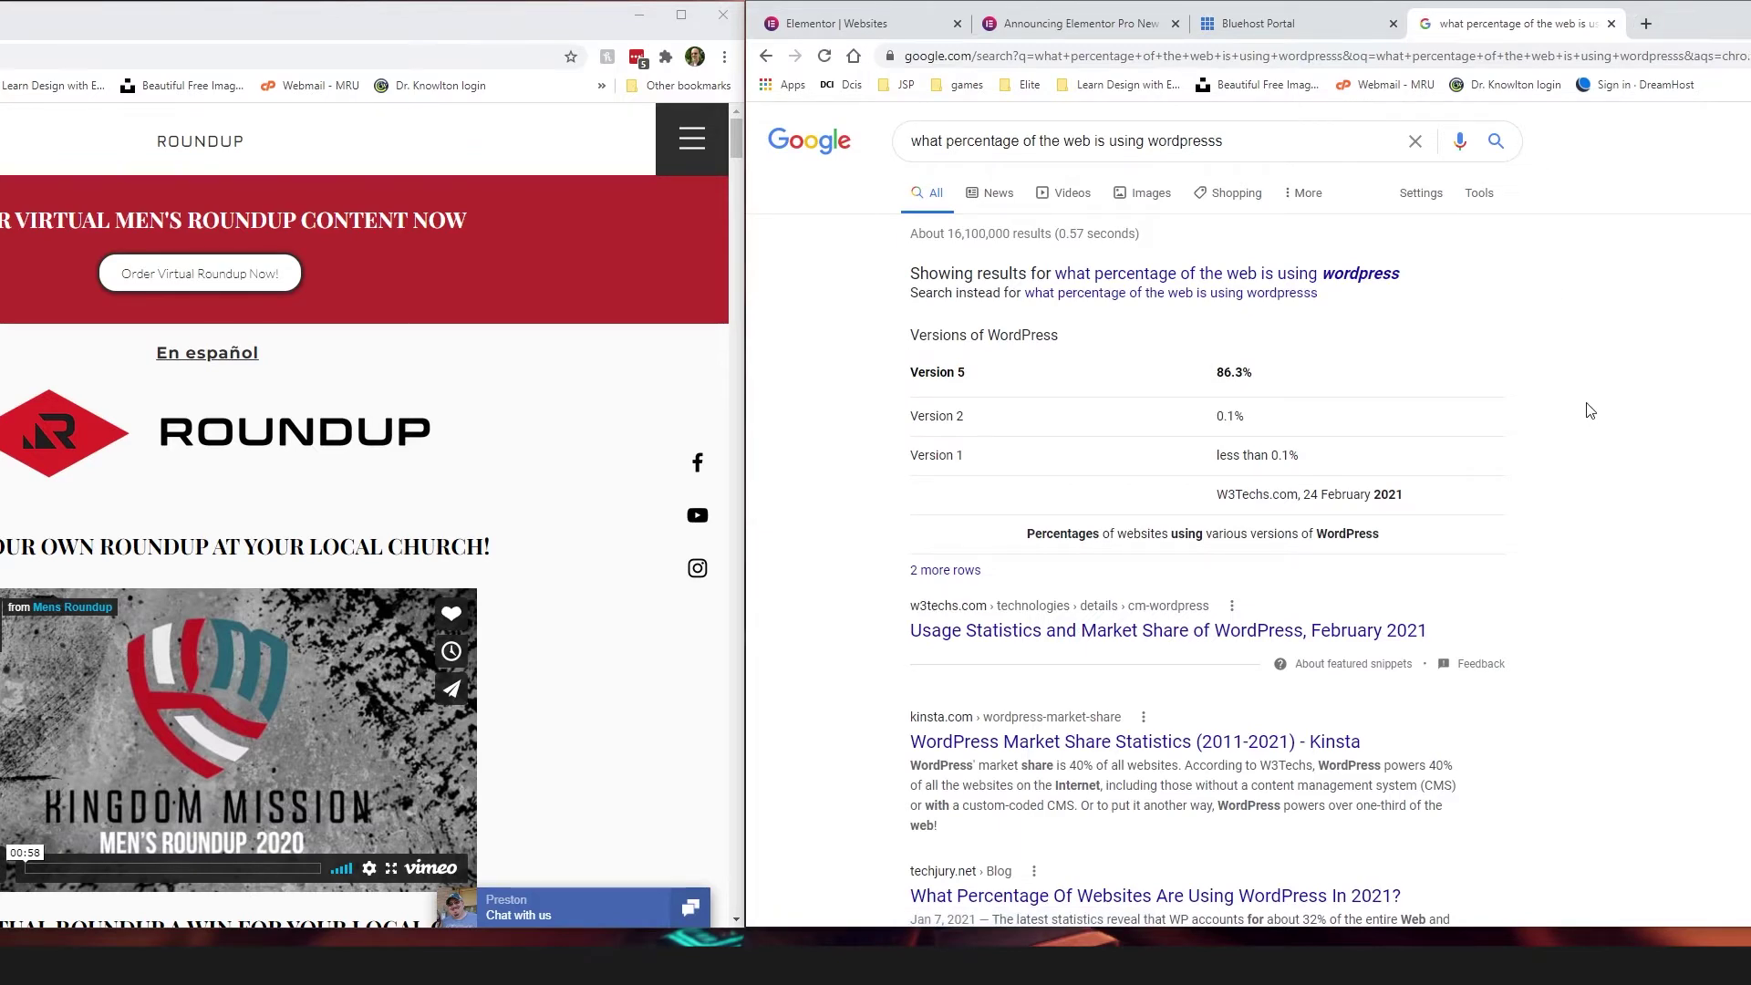
pyautogui.scroll(-3, 1589, 410)
pyautogui.click(1118, 472)
pyautogui.scroll(-10, 1253, 560)
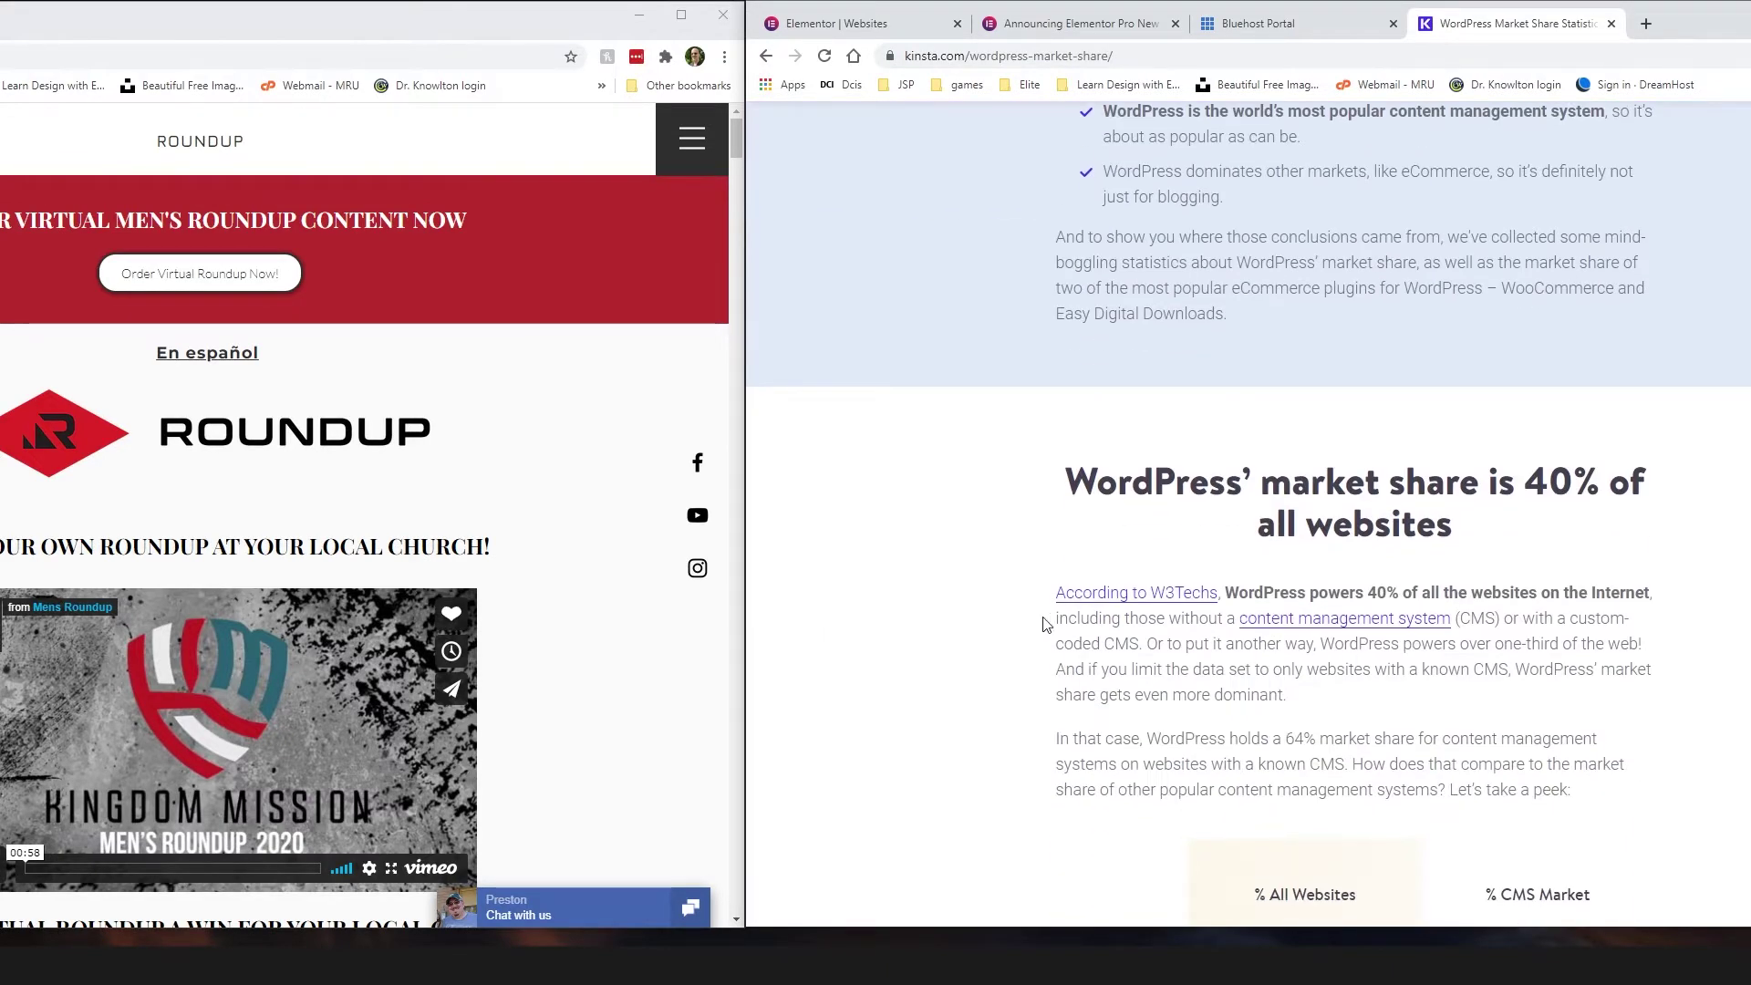
pyautogui.scroll(-2, 1049, 624)
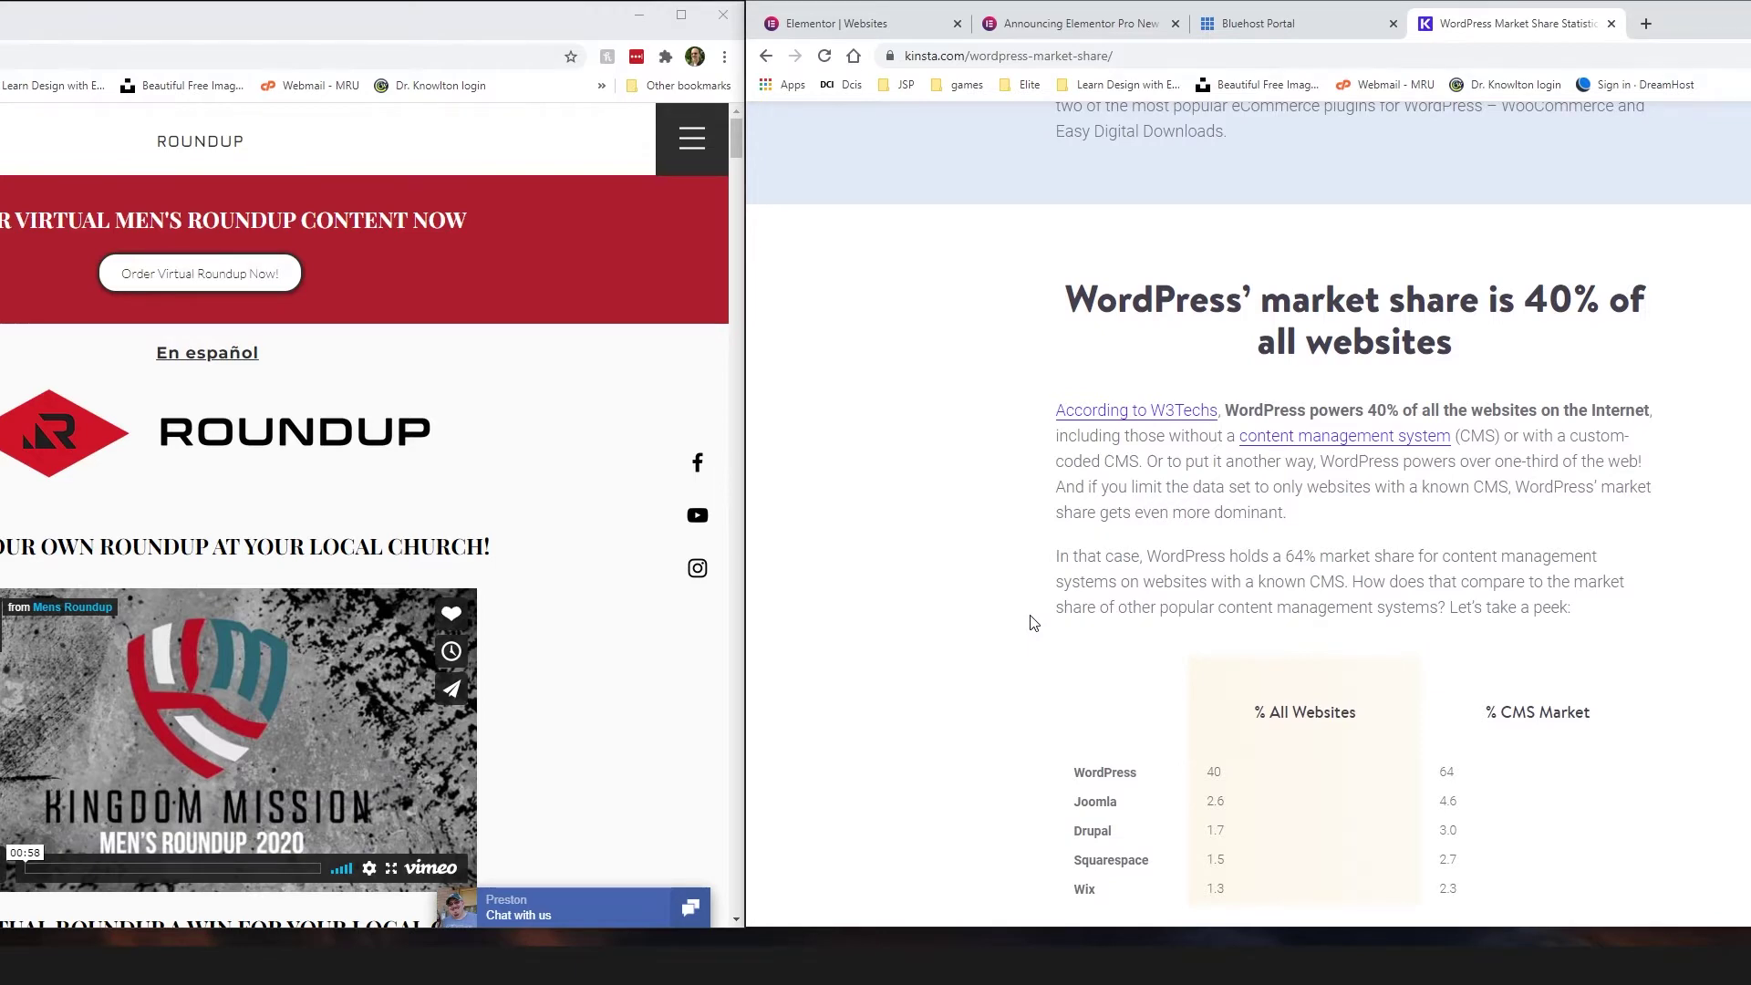
pyautogui.scroll(-5, 1033, 623)
pyautogui.scroll(-7, 1033, 625)
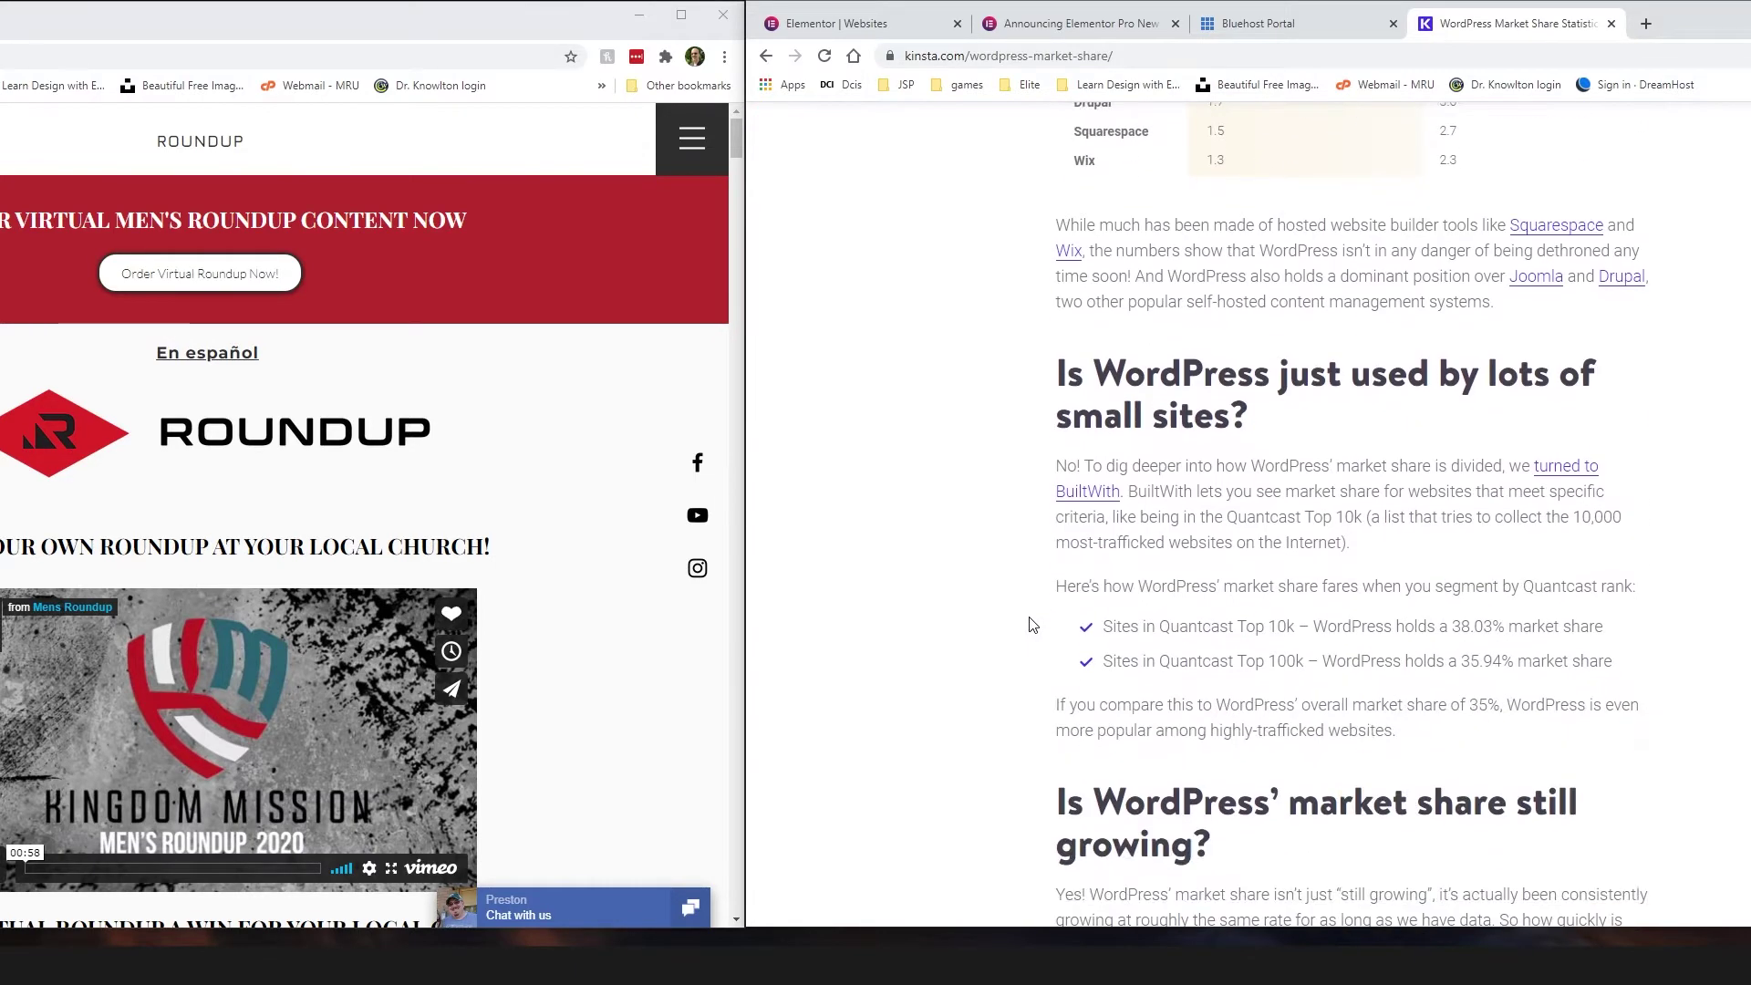
pyautogui.scroll(3, 1033, 624)
pyautogui.scroll(-7, 1033, 624)
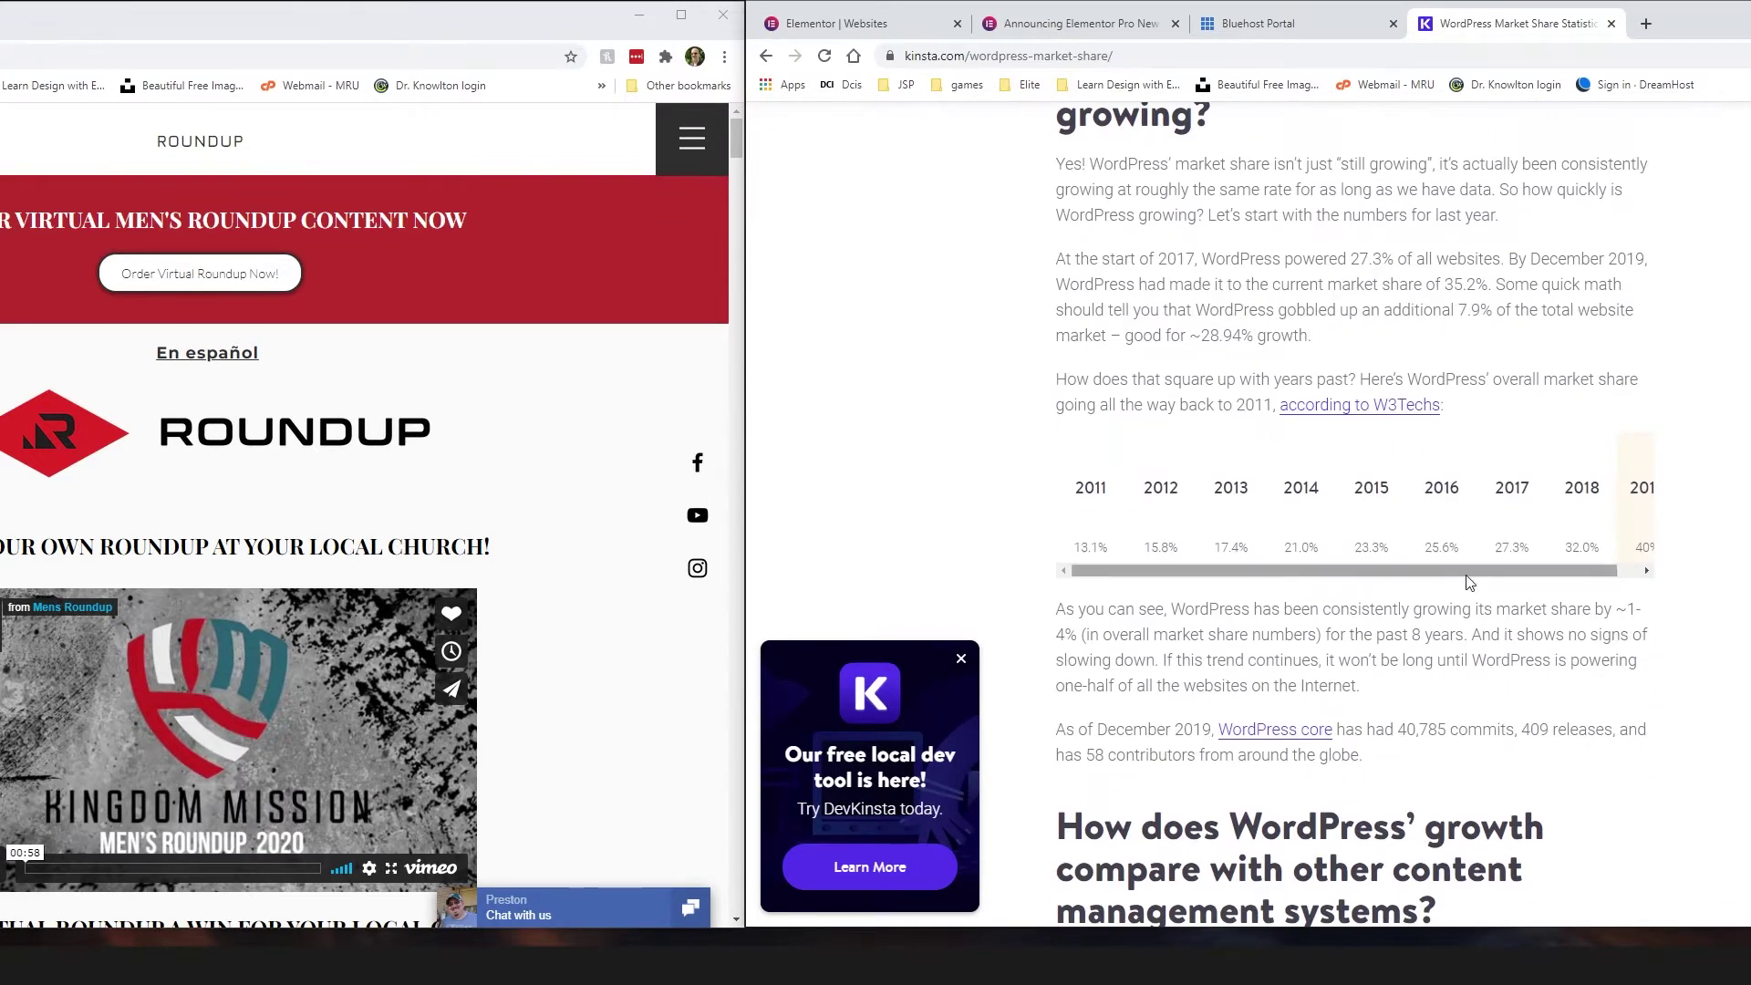
pyautogui.moveTo(1441, 569); pyautogui.dragTo(1463, 570)
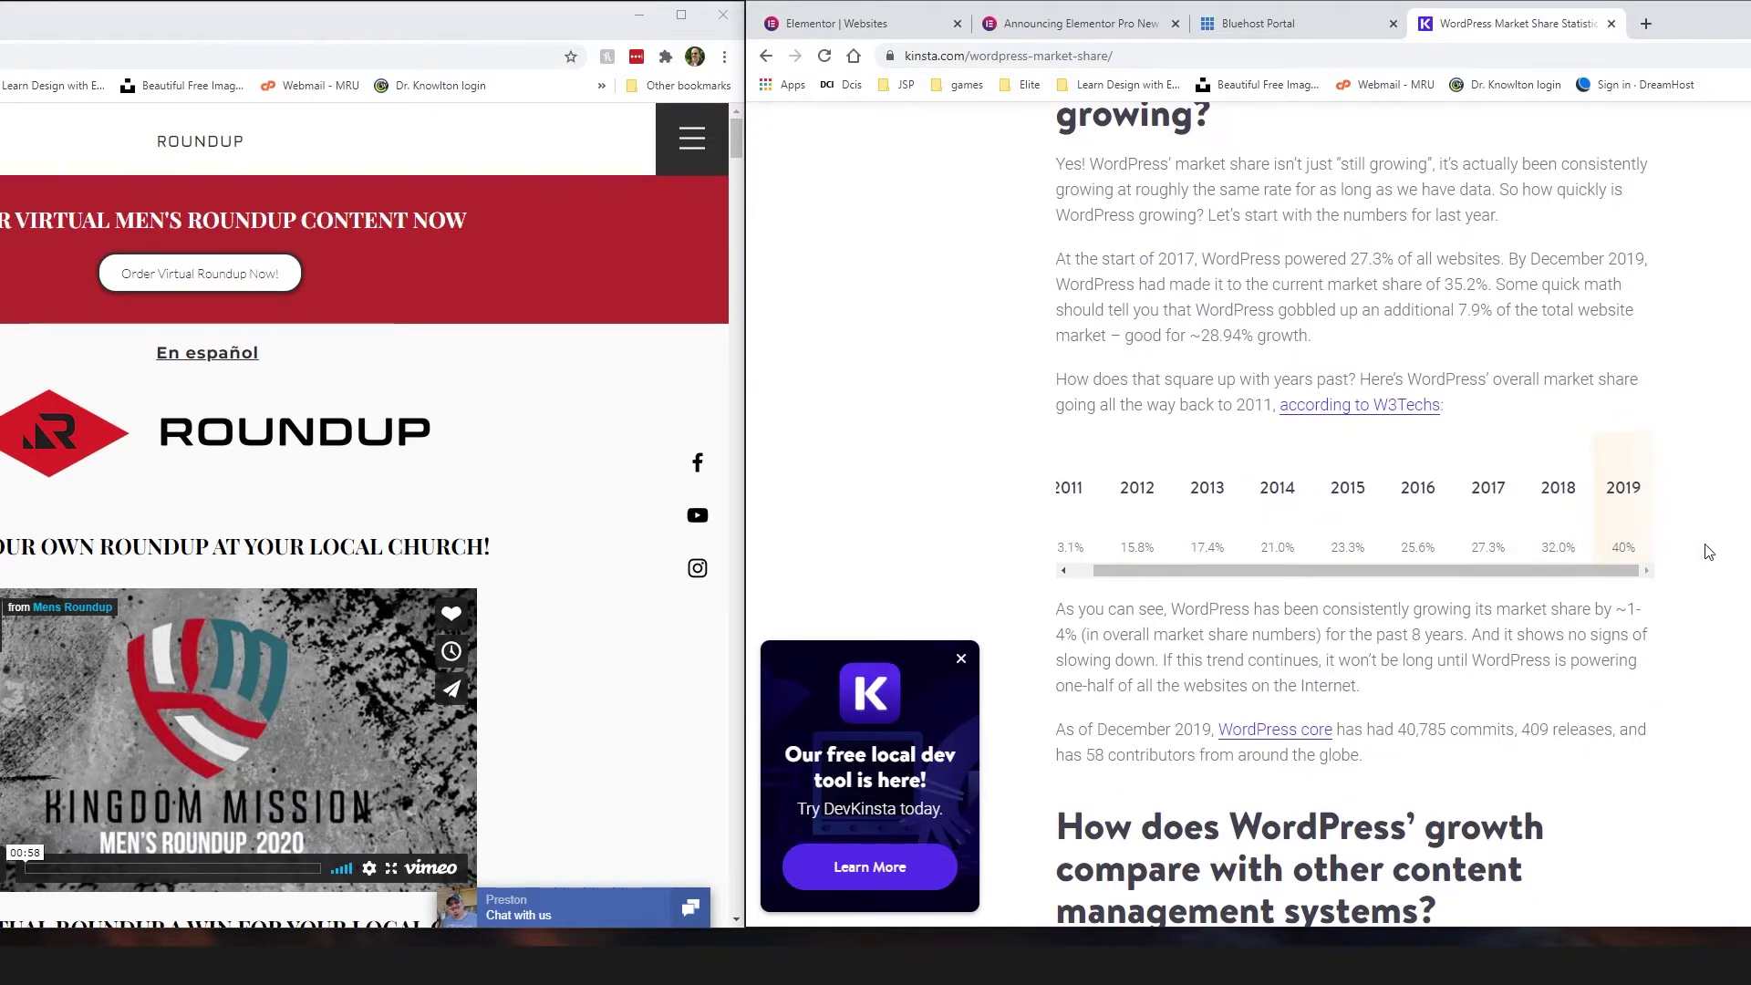
pyautogui.scroll(-2, 1403, 678)
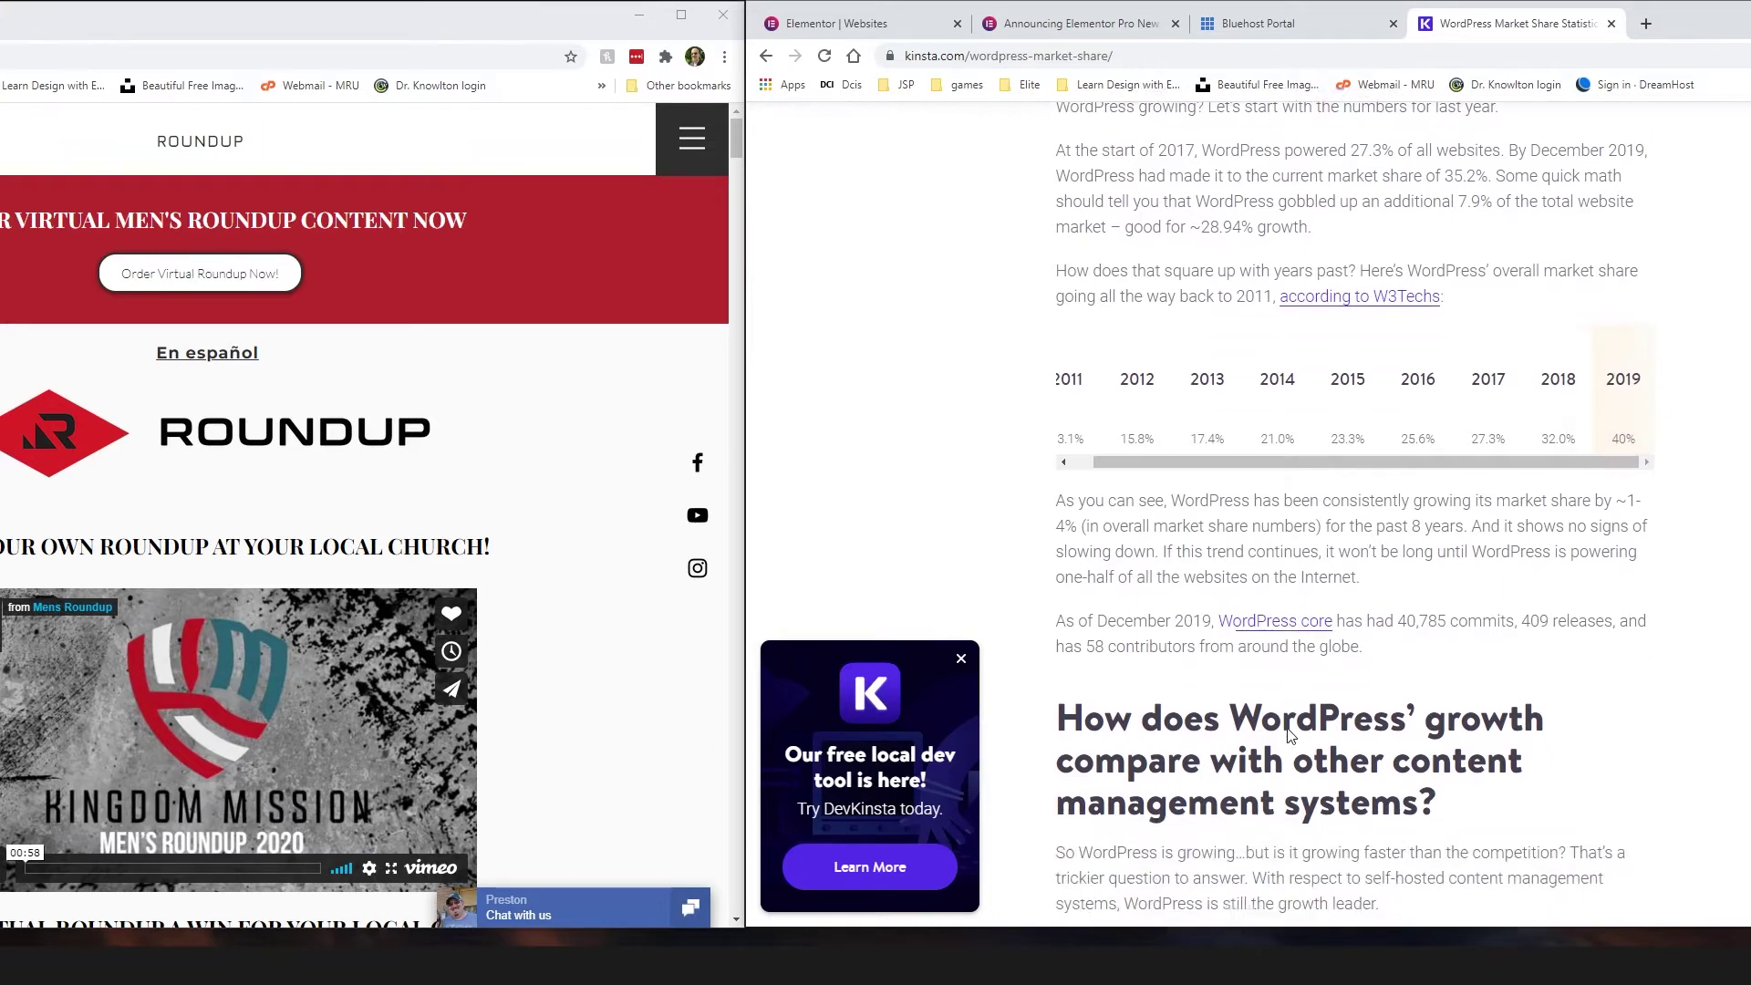
pyautogui.scroll(20, 1313, 672)
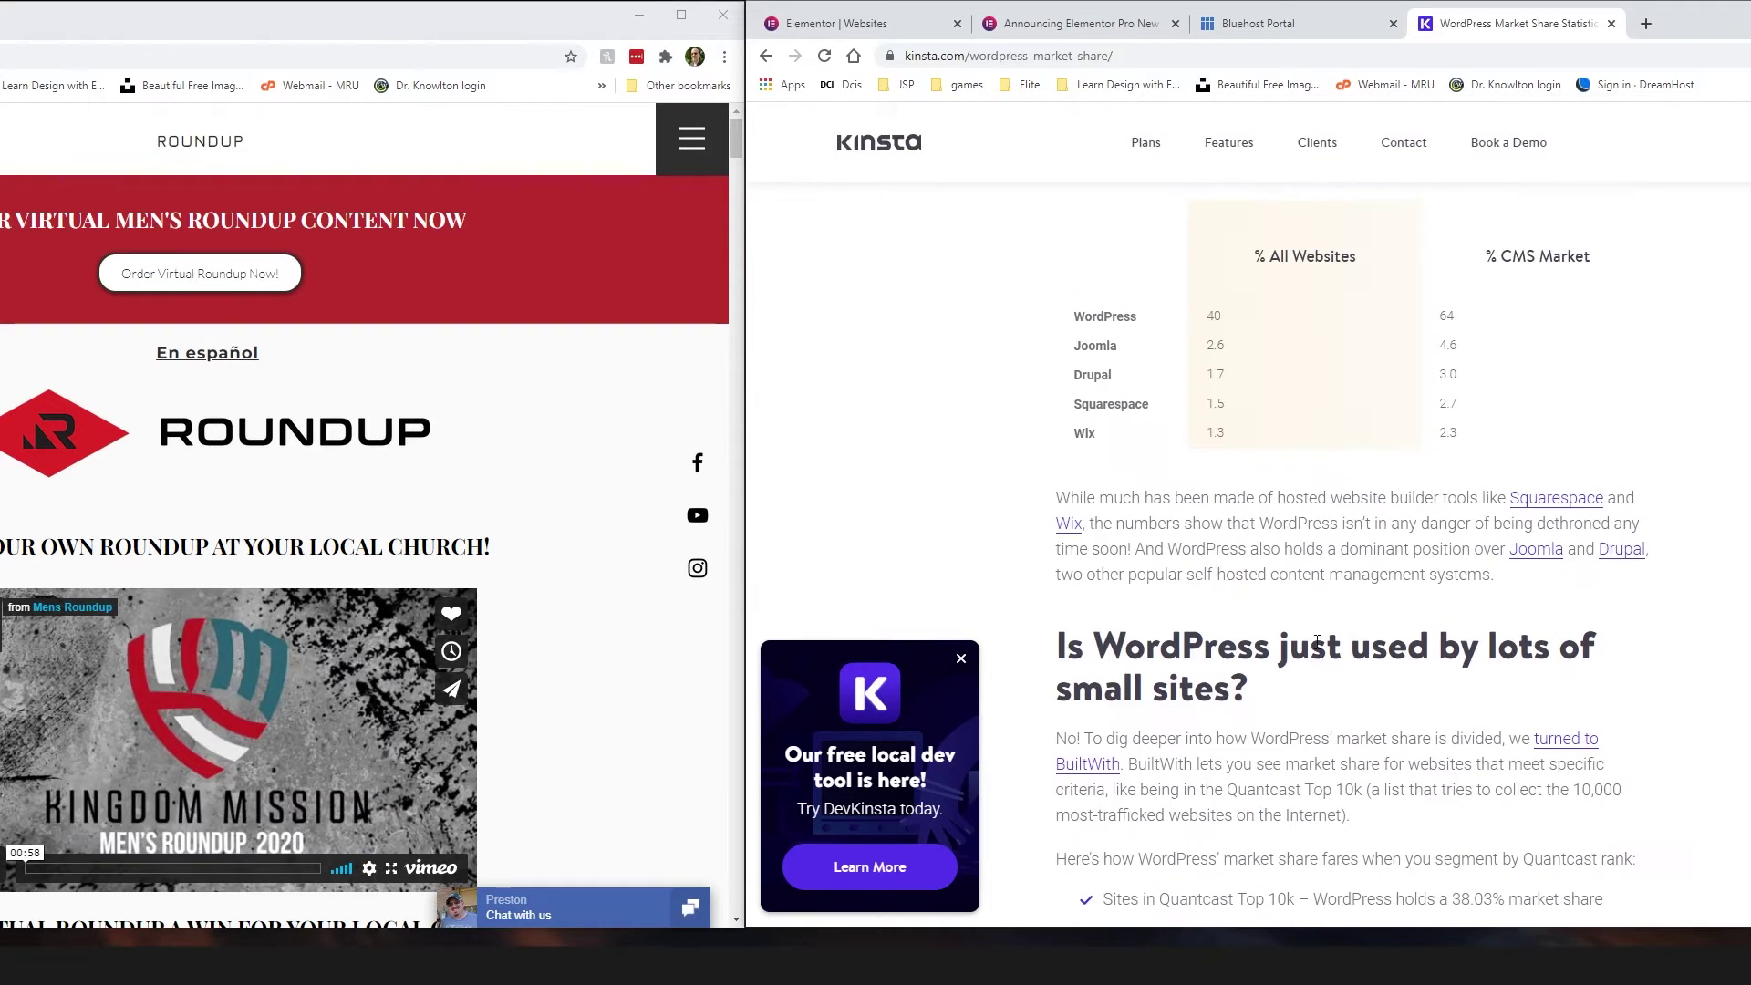
pyautogui.scroll(3, 1299, 576)
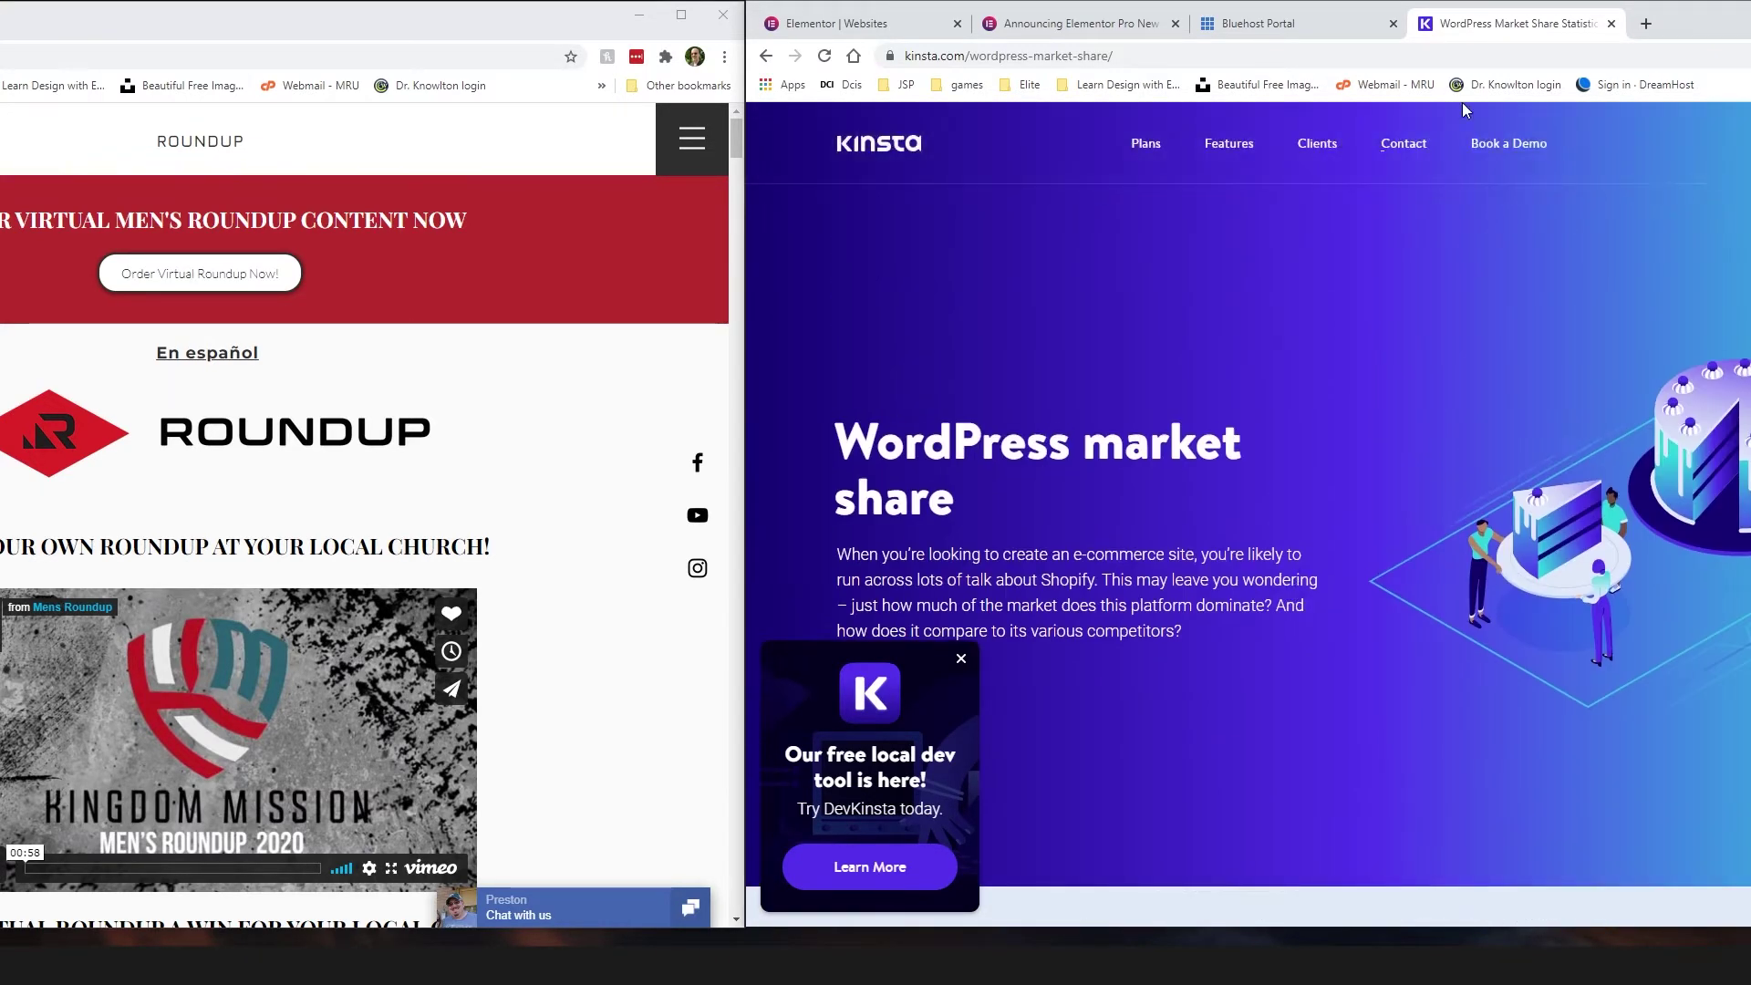
pyautogui.click(1612, 25)
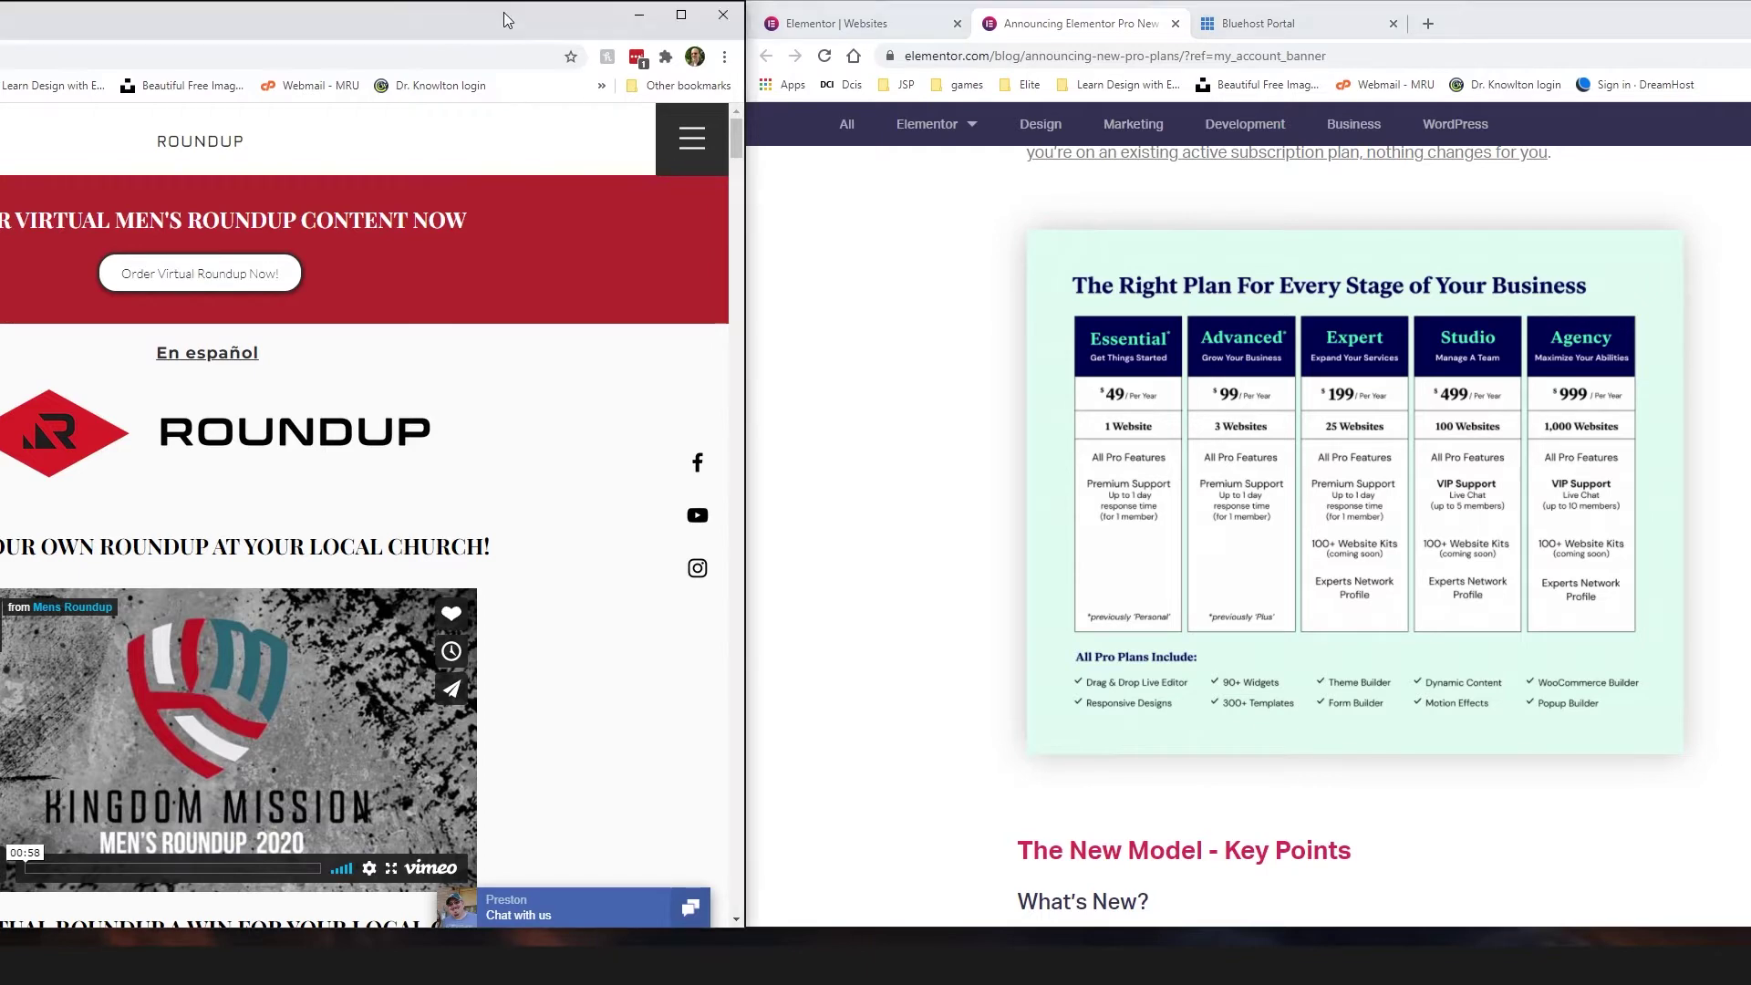
# Step: Center the Roundup site window and scroll through its cabin, food, rules and speaker sections
pyautogui.moveTo(500, 25); pyautogui.dragTo(1350, 27)
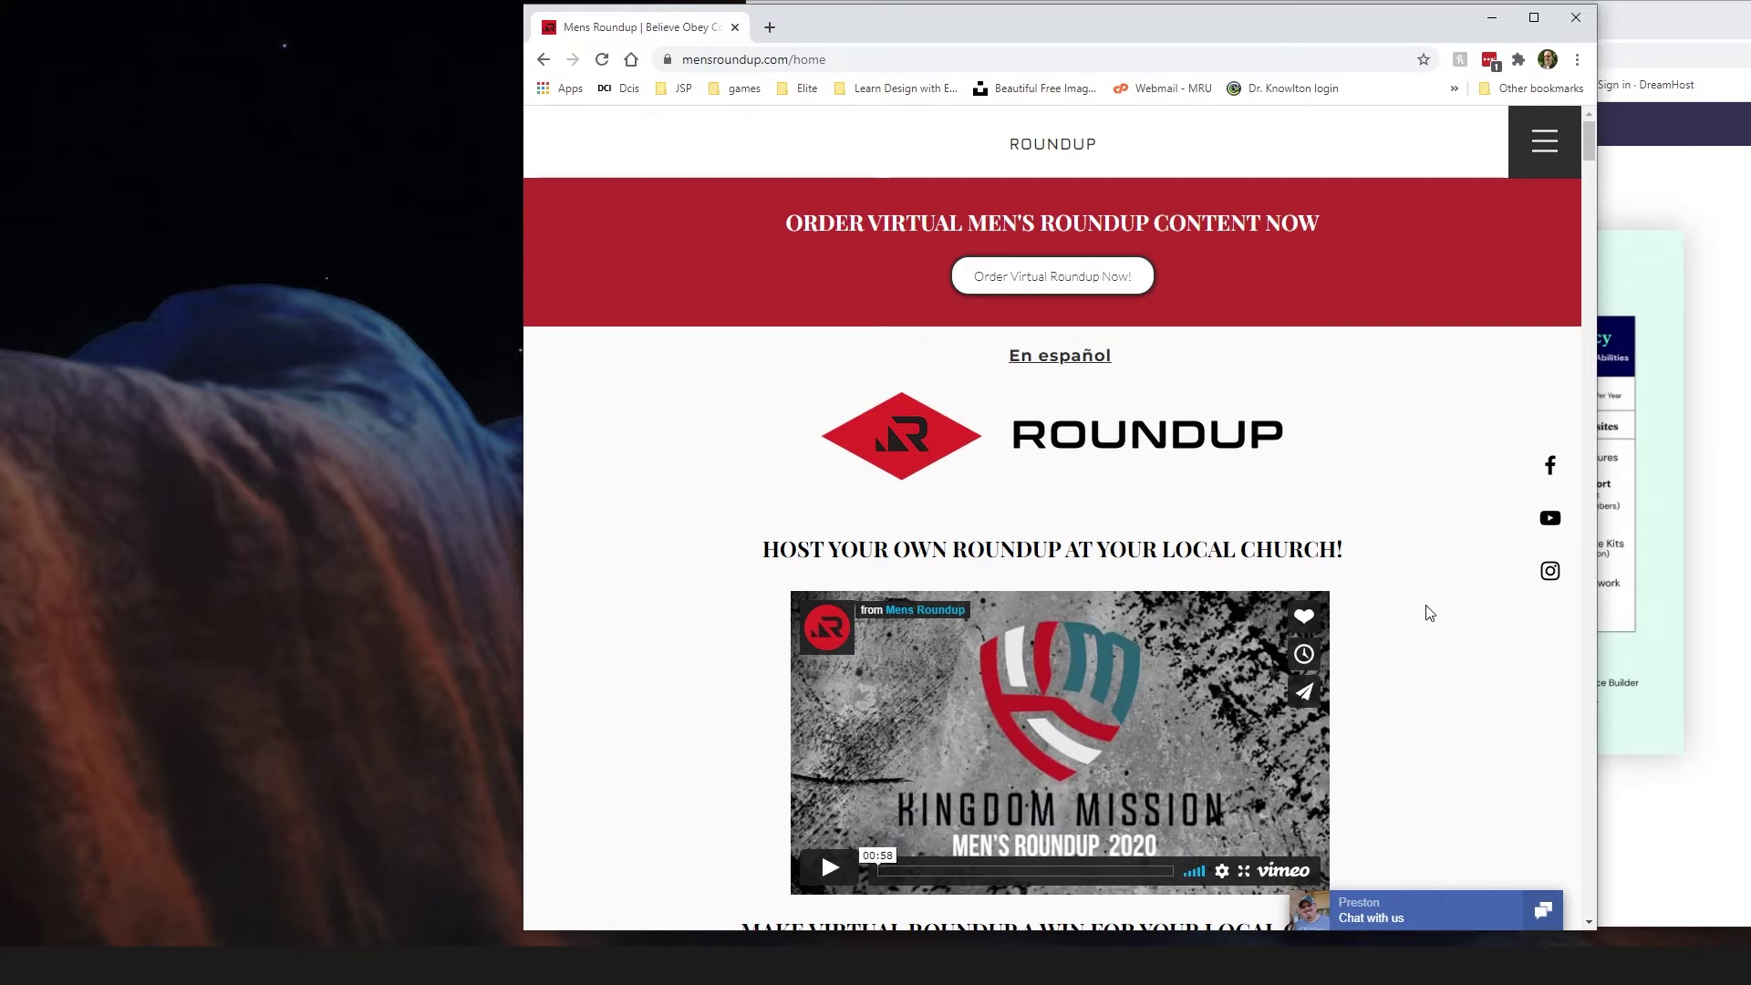
pyautogui.scroll(-6, 1429, 611)
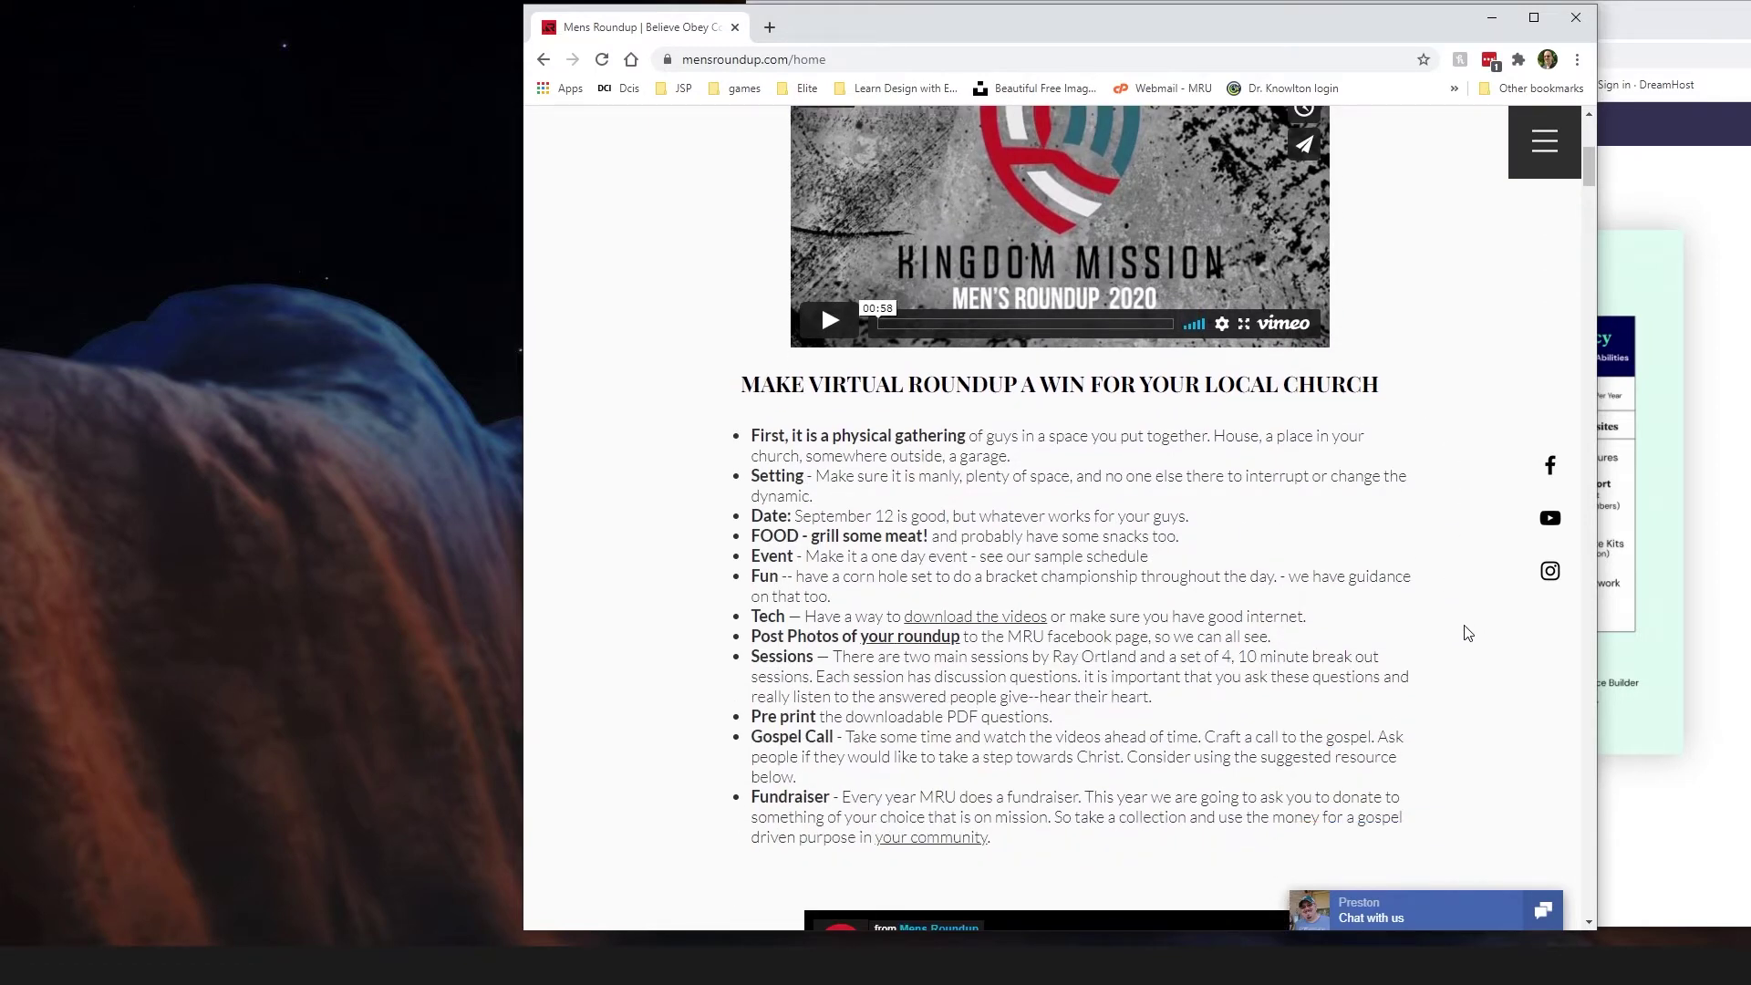
pyautogui.scroll(-6, 1463, 629)
pyautogui.scroll(13, 1463, 639)
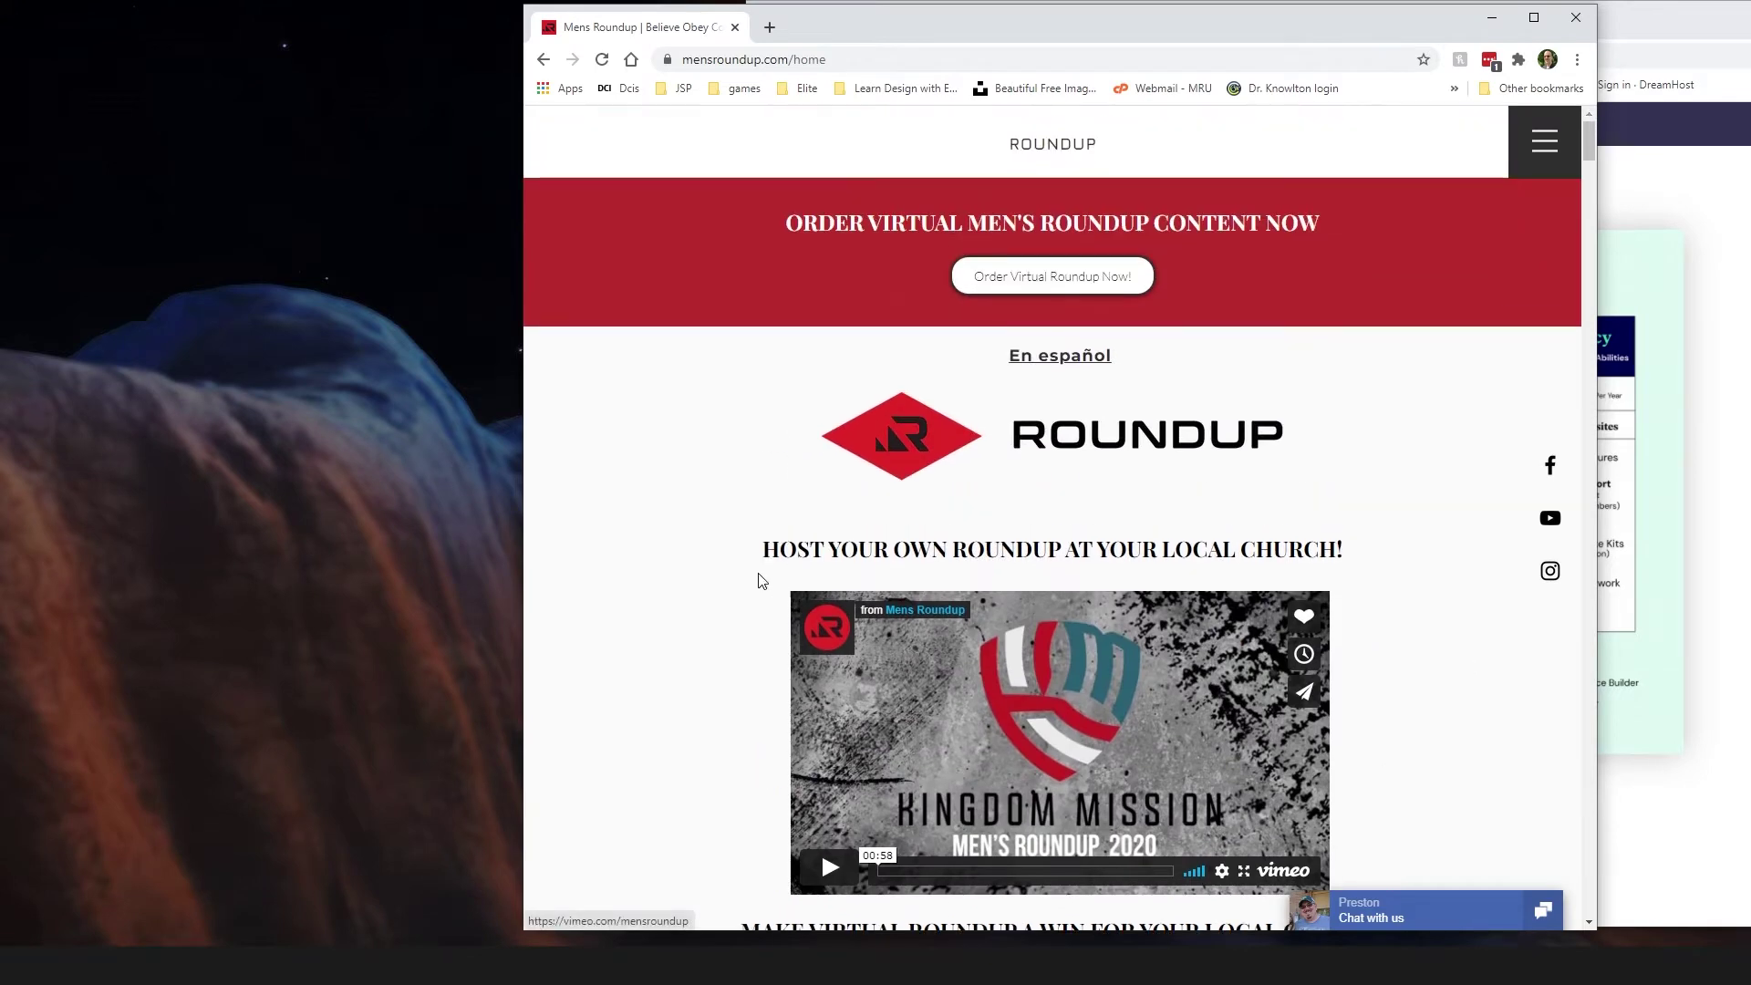
pyautogui.scroll(-6, 672, 590)
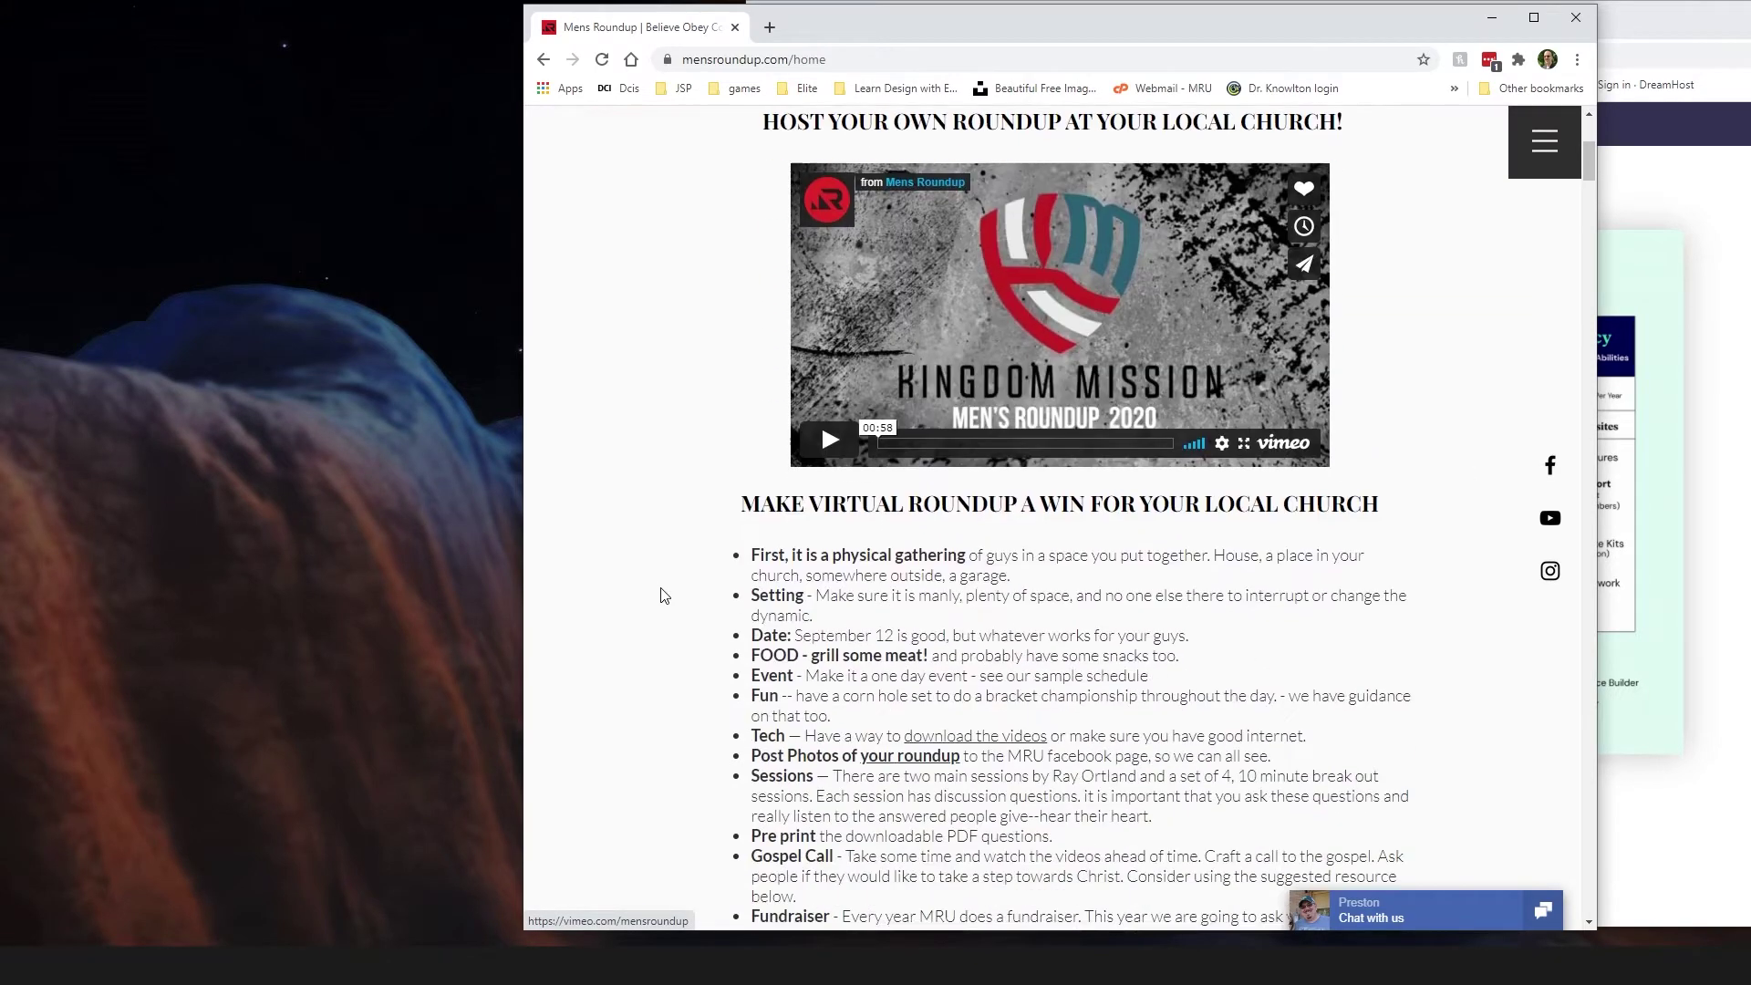
pyautogui.scroll(-2, 666, 594)
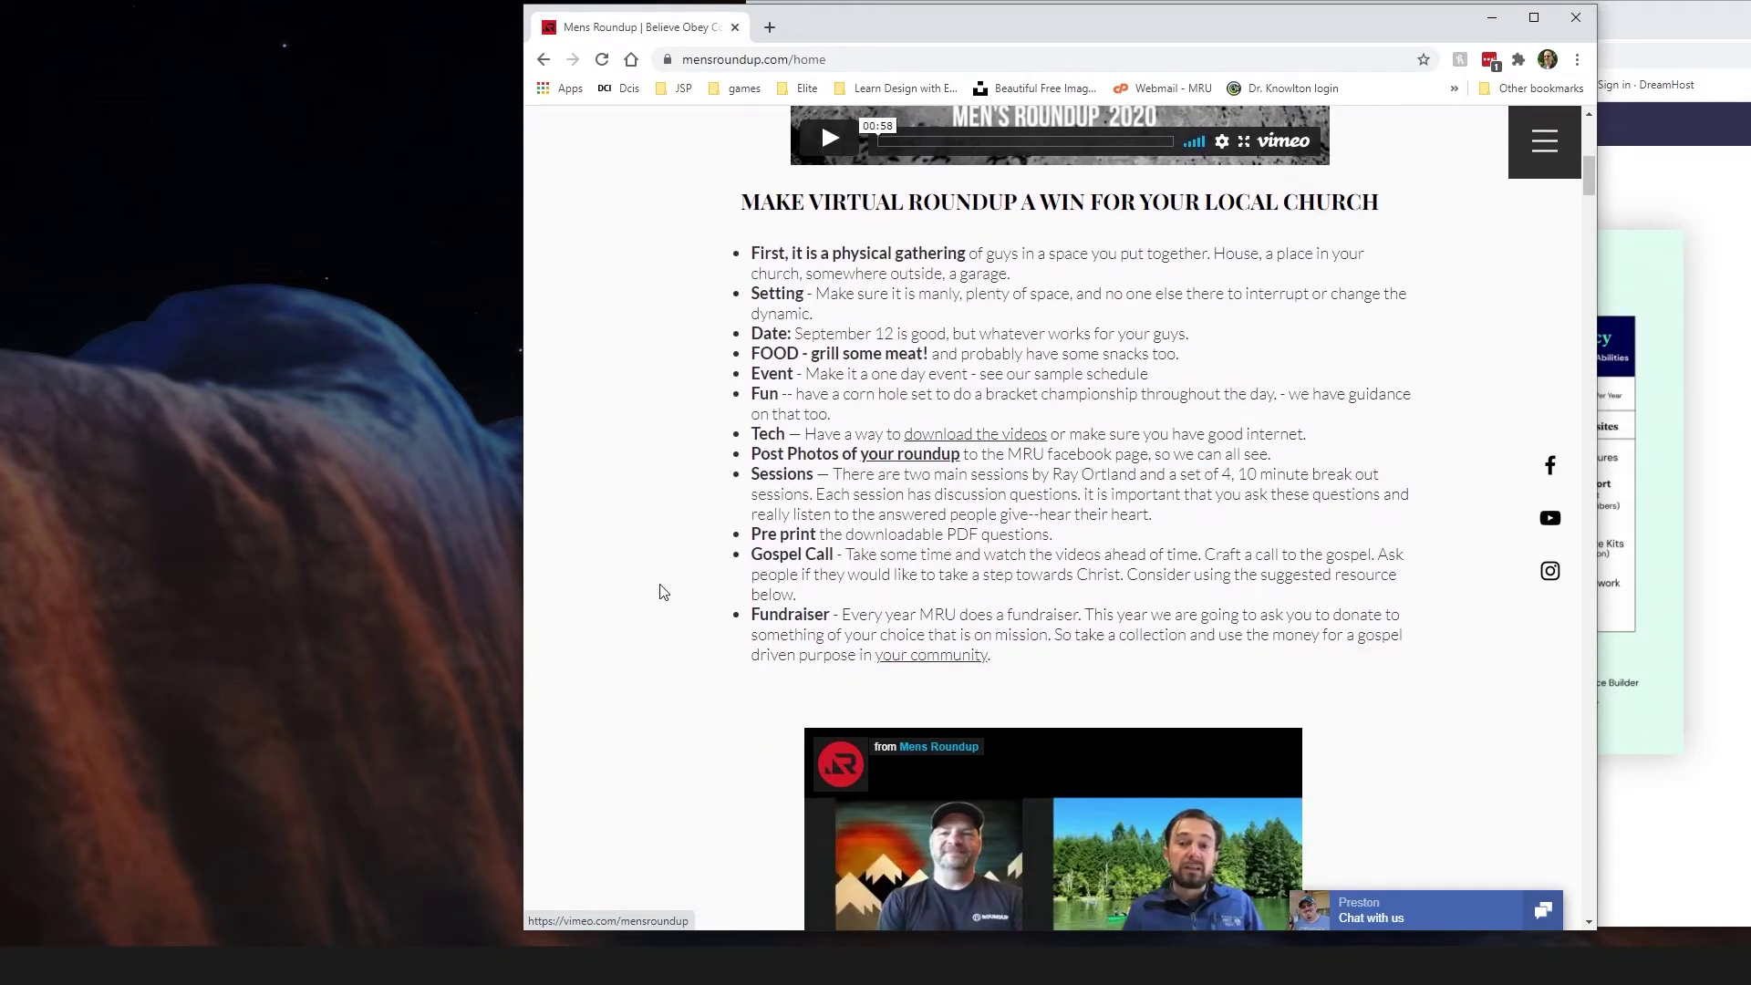
pyautogui.scroll(-8, 663, 592)
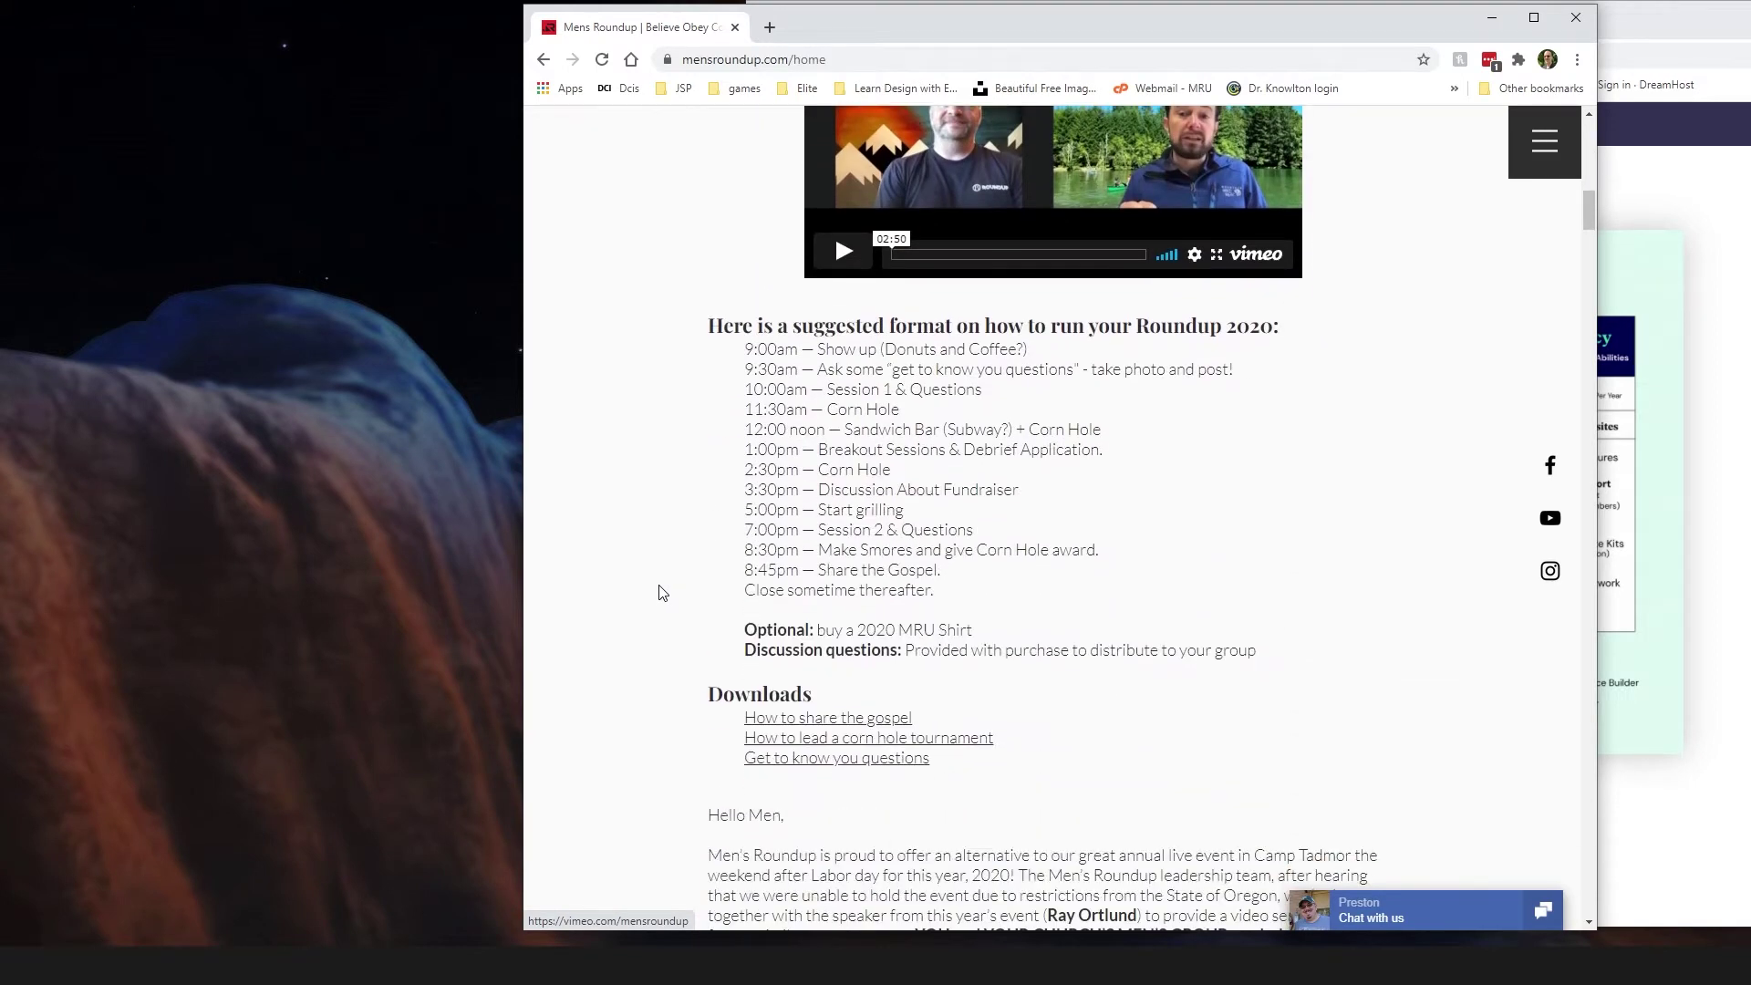
pyautogui.scroll(-7, 664, 594)
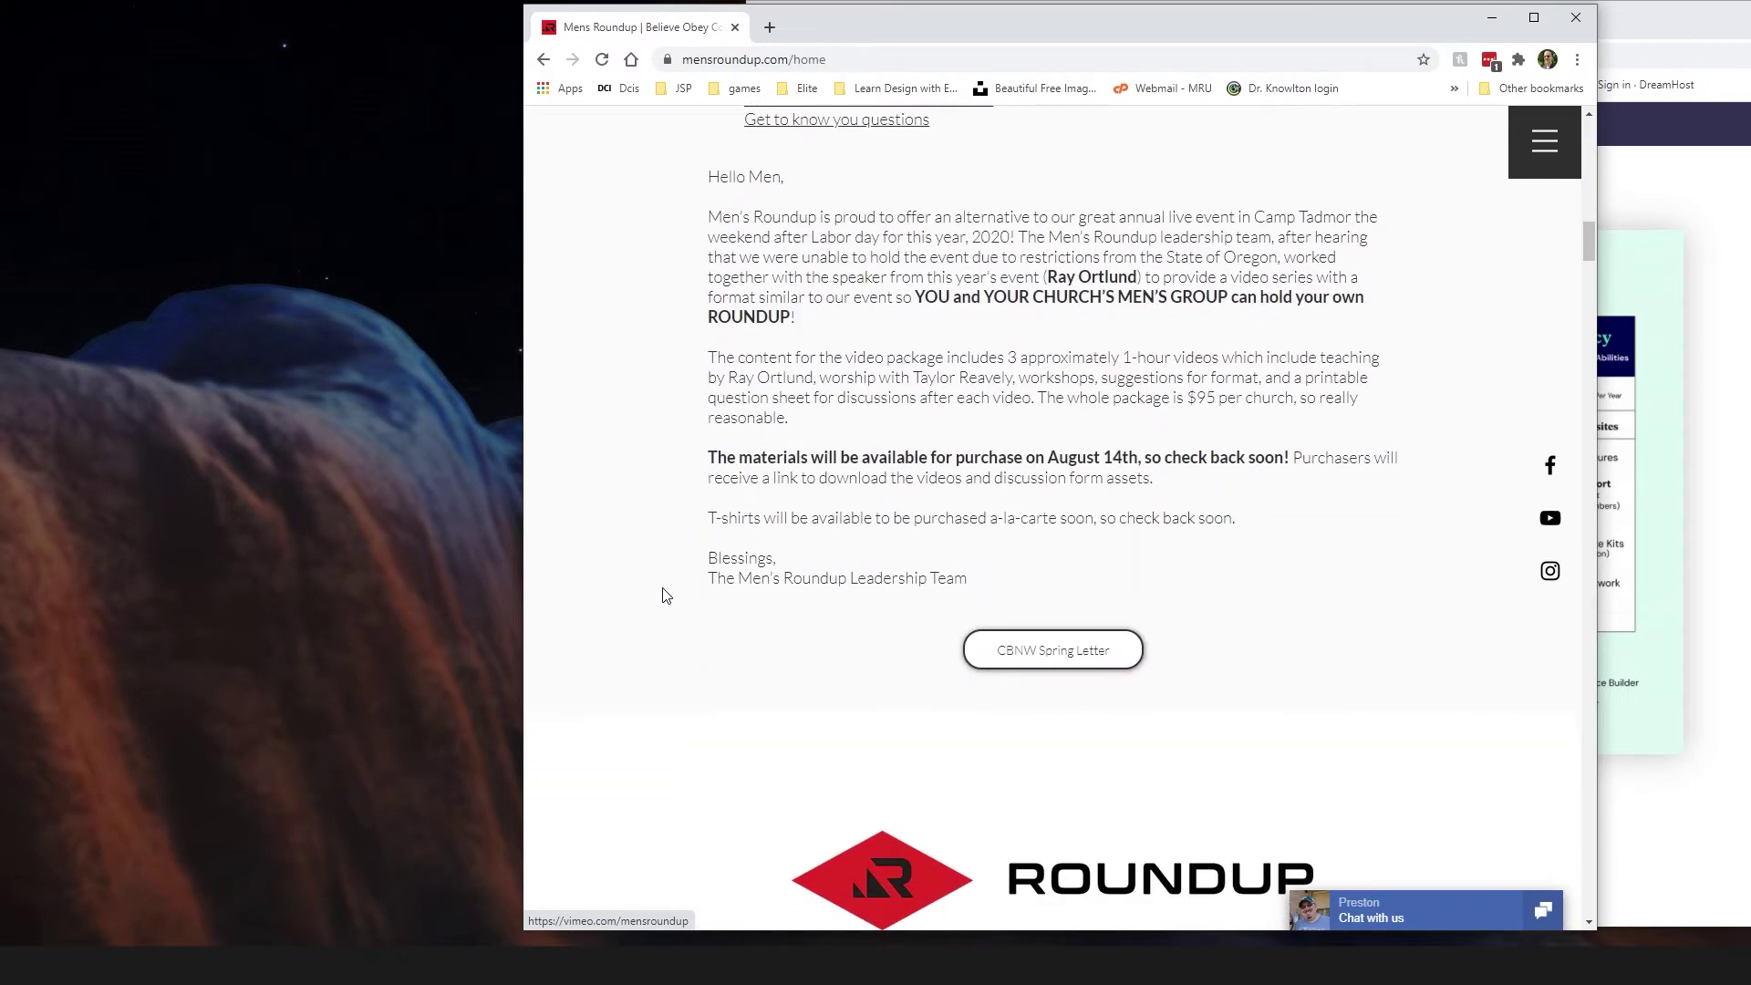
pyautogui.scroll(-9, 666, 595)
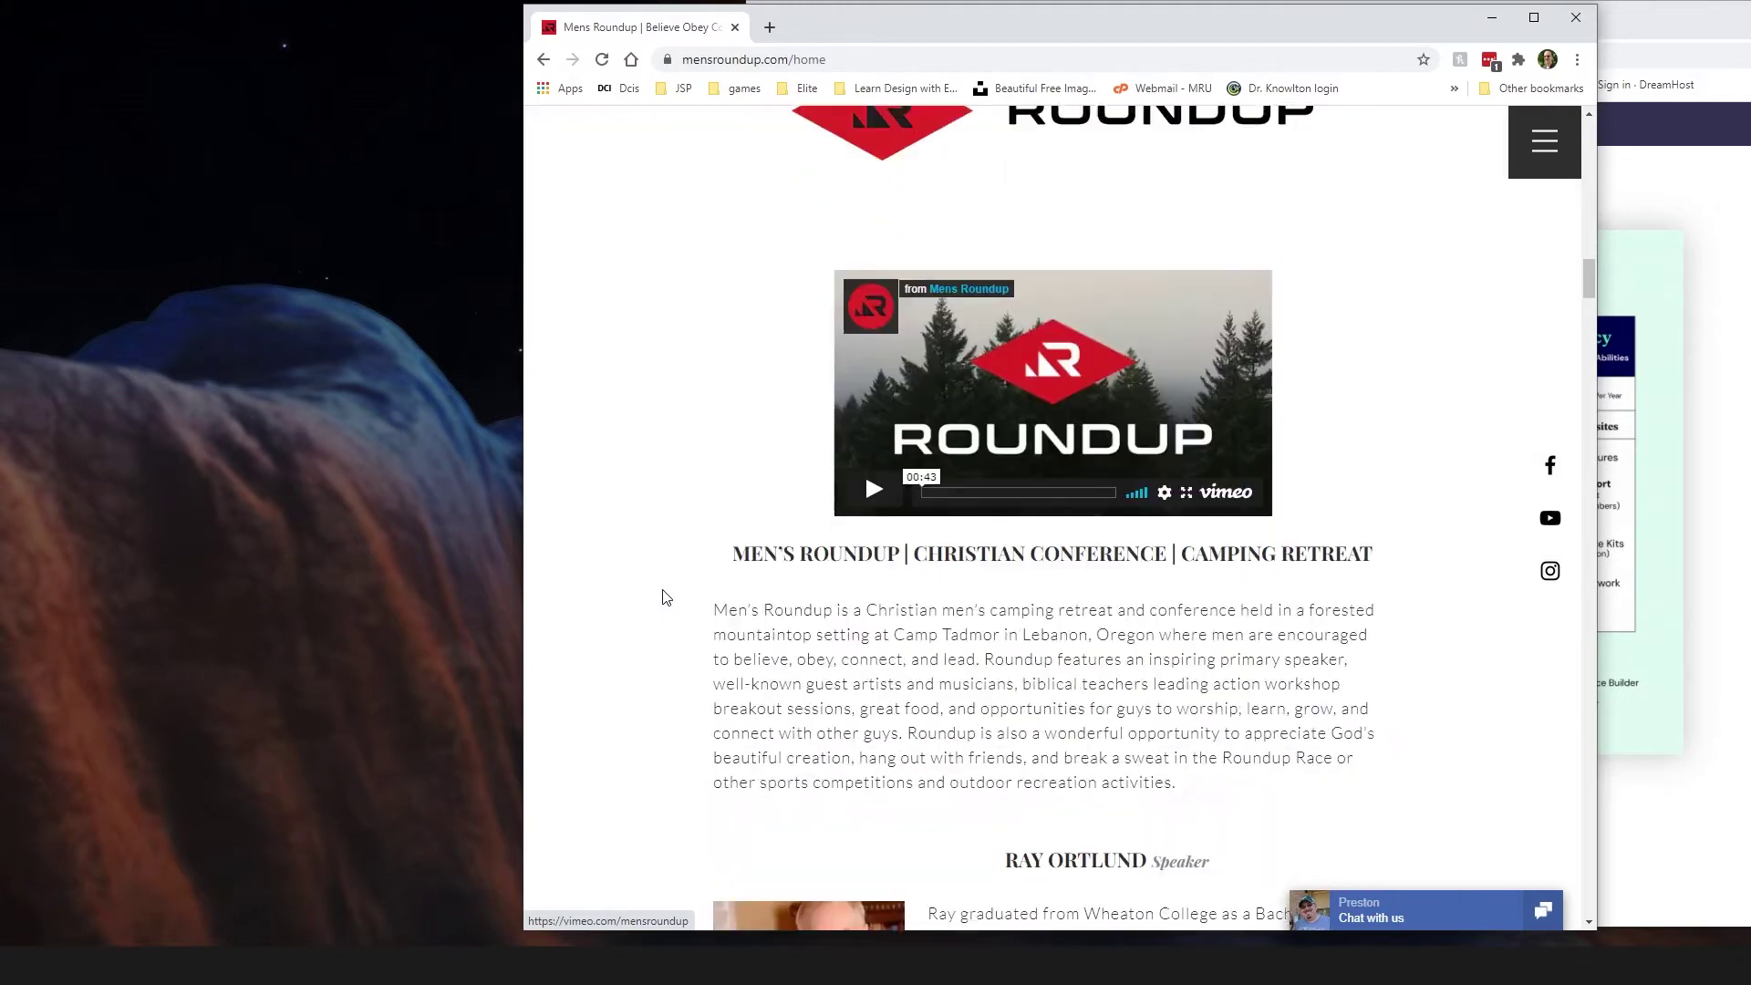
pyautogui.scroll(-3, 667, 597)
pyautogui.scroll(-3, 663, 597)
pyautogui.scroll(-4, 666, 591)
pyautogui.scroll(-5, 661, 593)
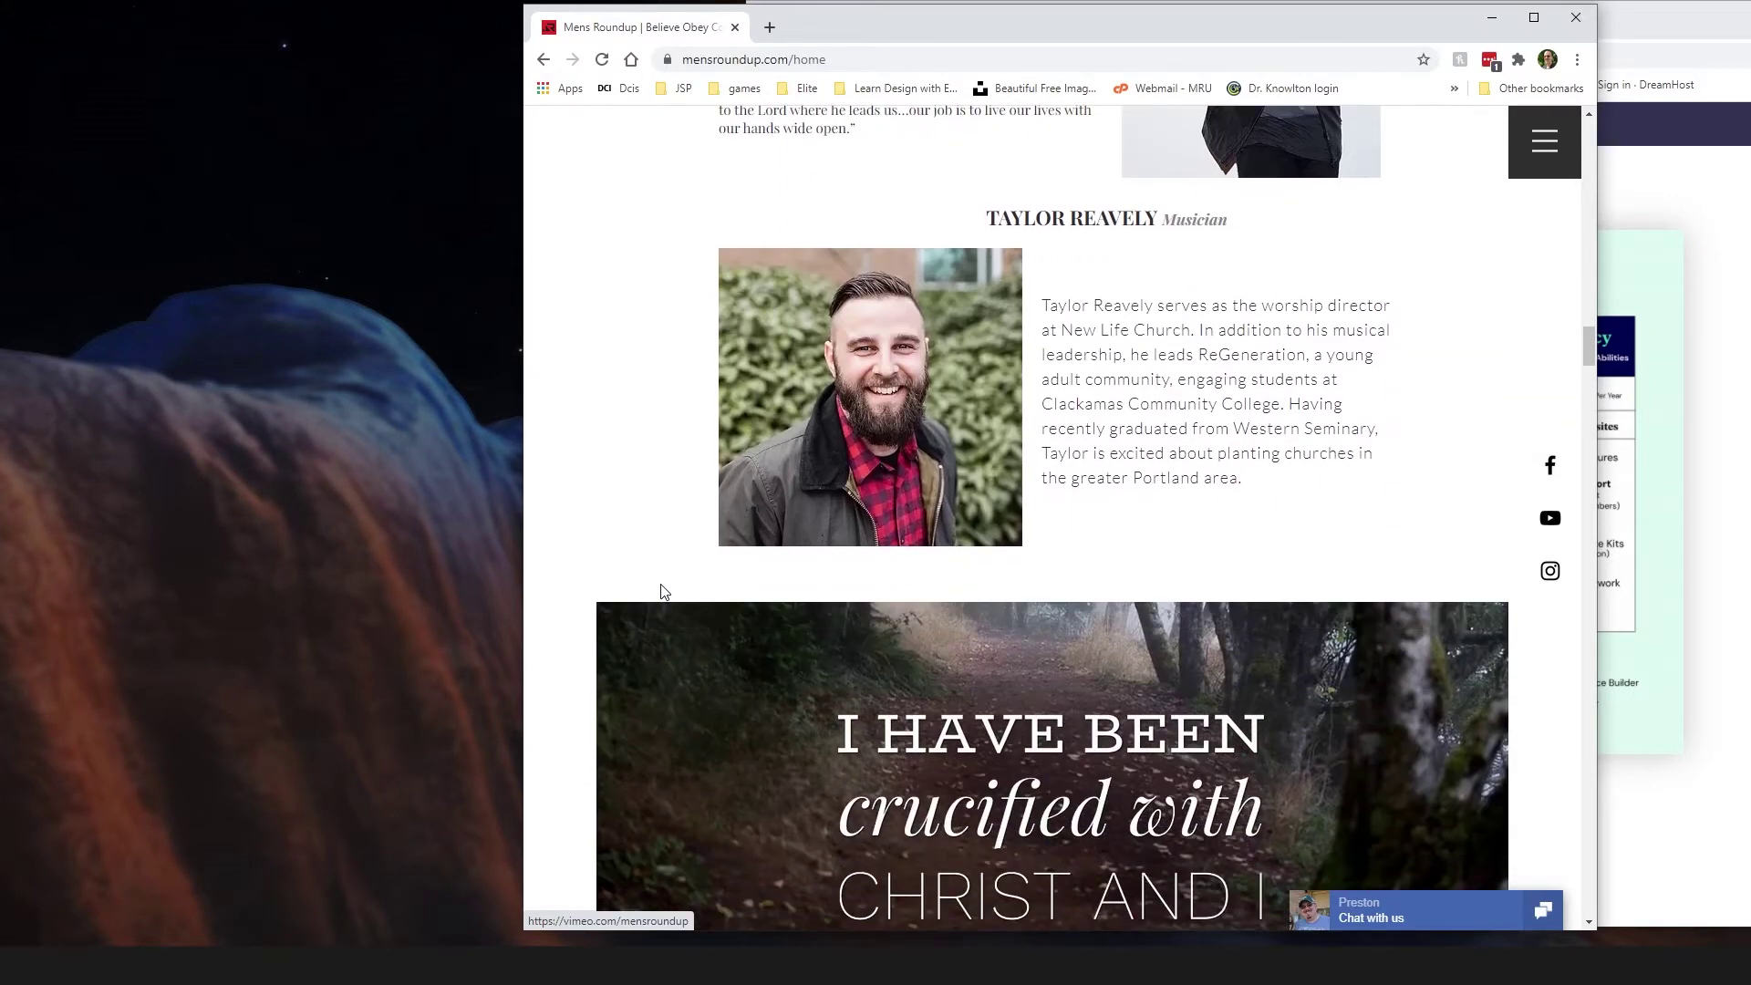
pyautogui.scroll(-6, 659, 589)
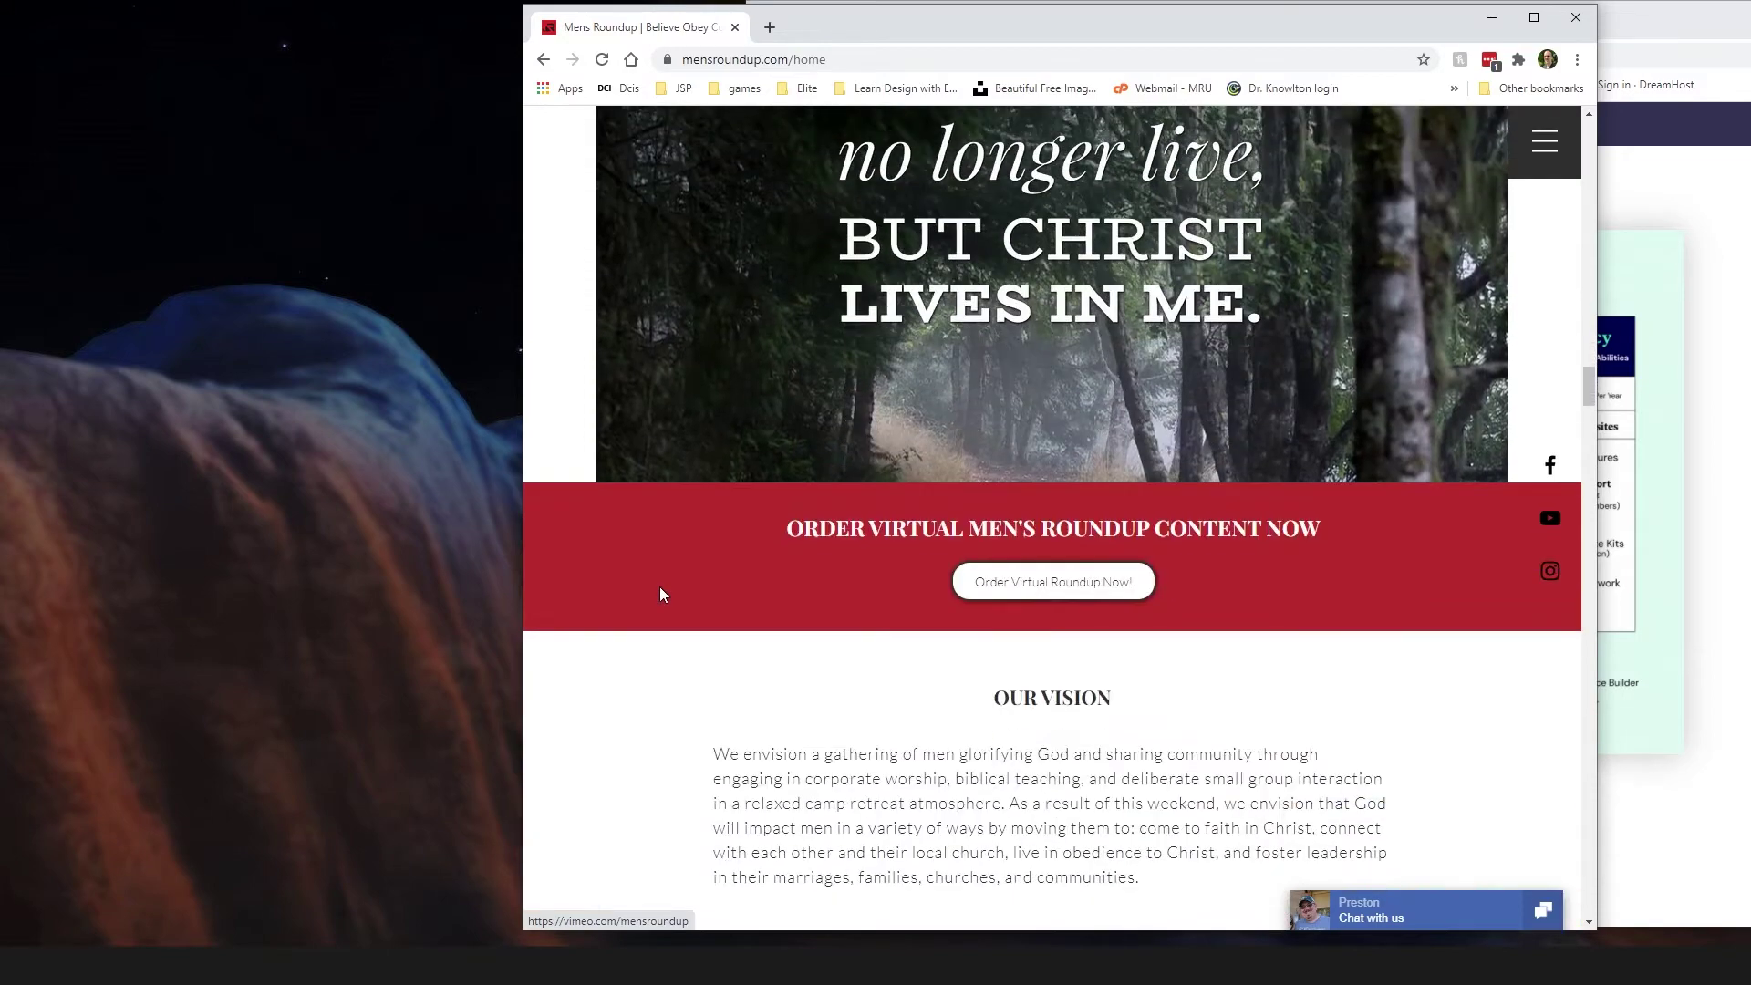
pyautogui.scroll(-4, 660, 589)
pyautogui.scroll(-12, 662, 595)
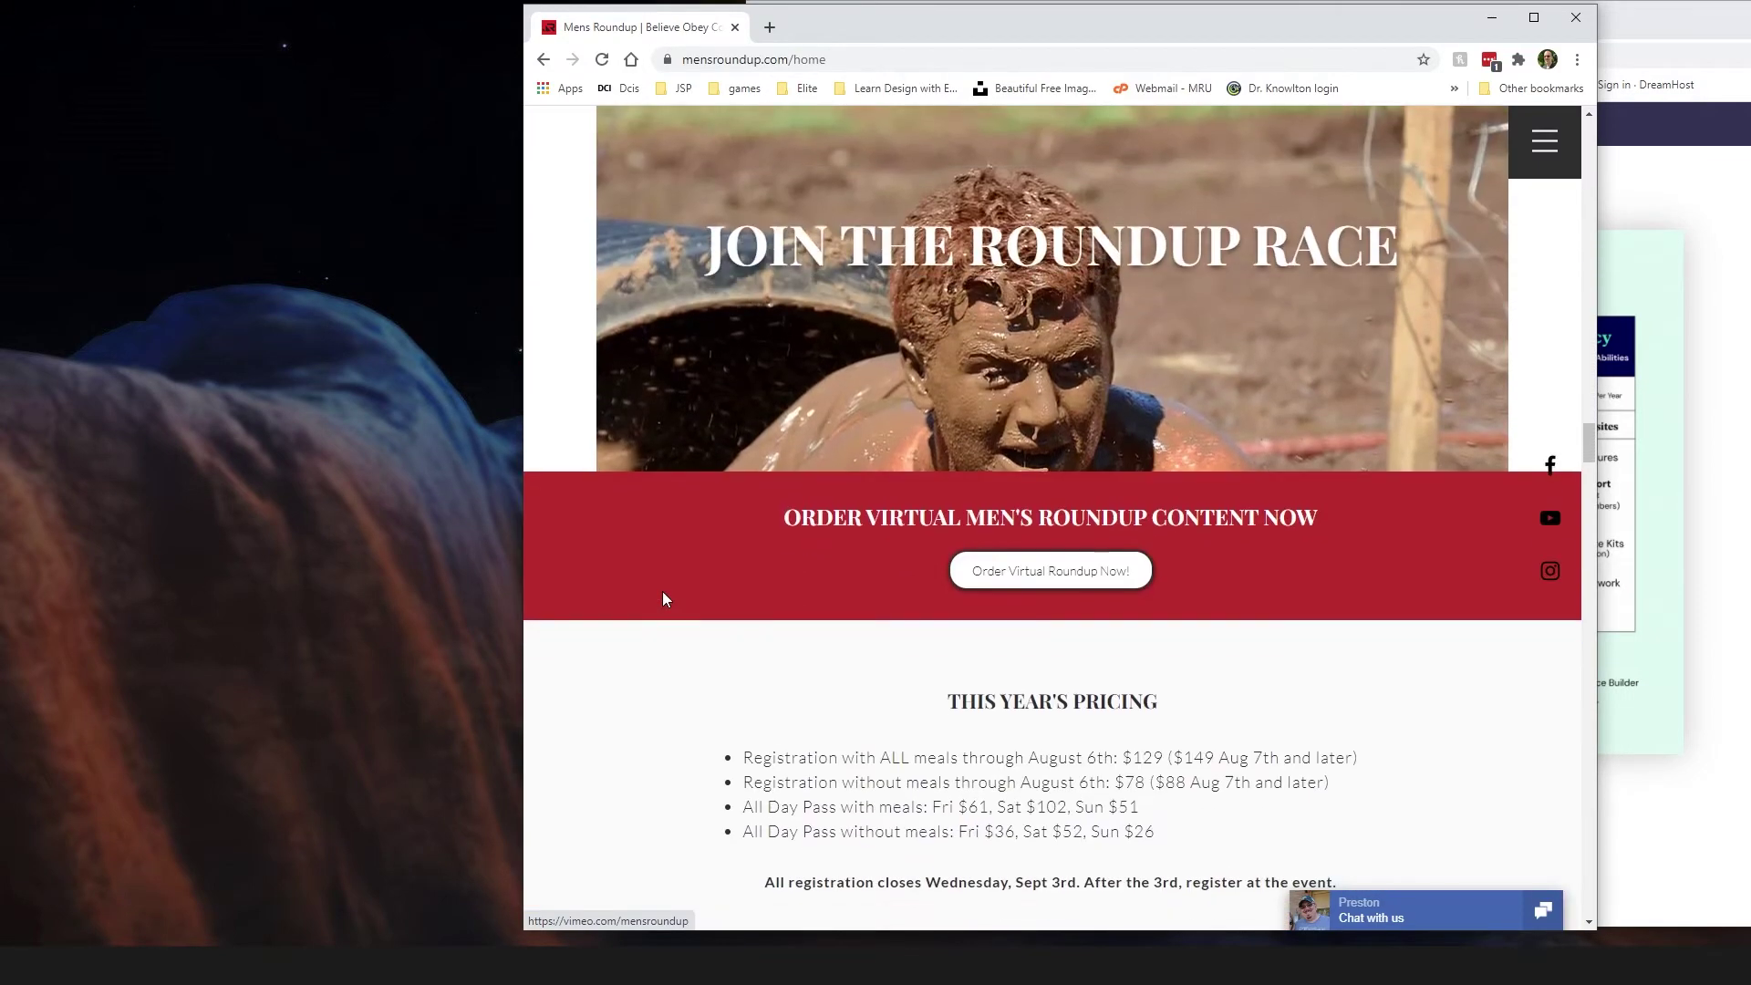
pyautogui.scroll(-4, 663, 599)
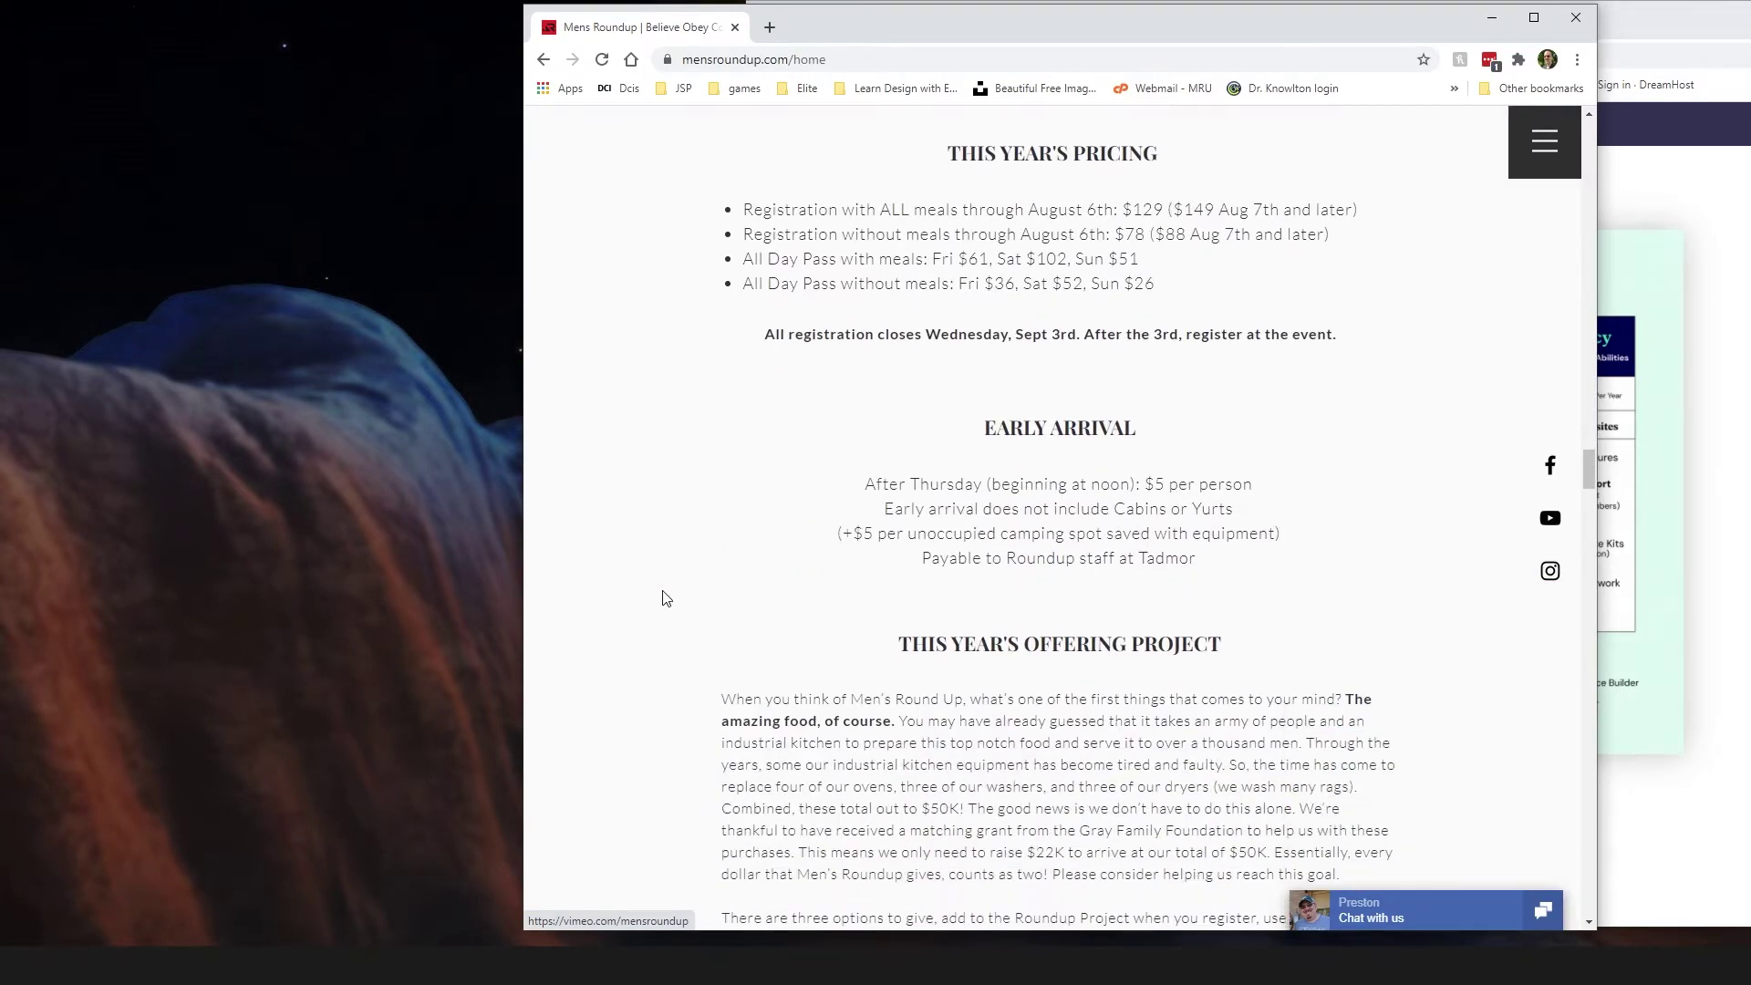
pyautogui.scroll(-8, 663, 597)
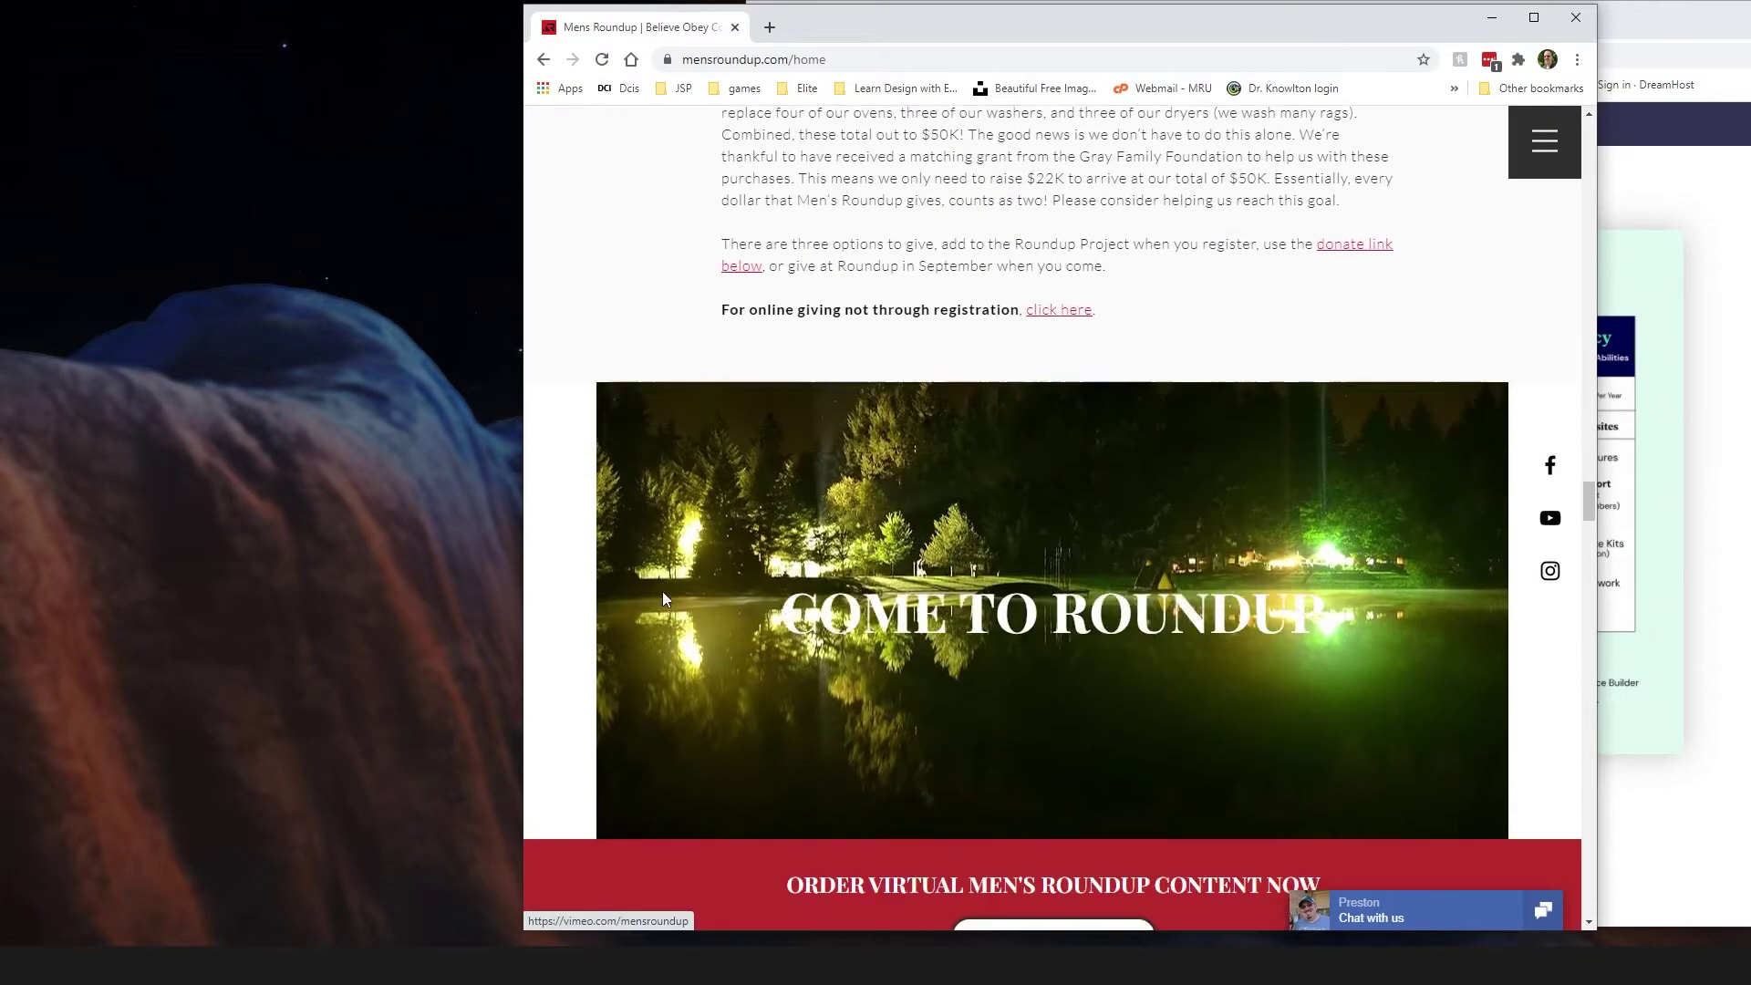
pyautogui.scroll(-3, 662, 591)
pyautogui.scroll(6, 664, 589)
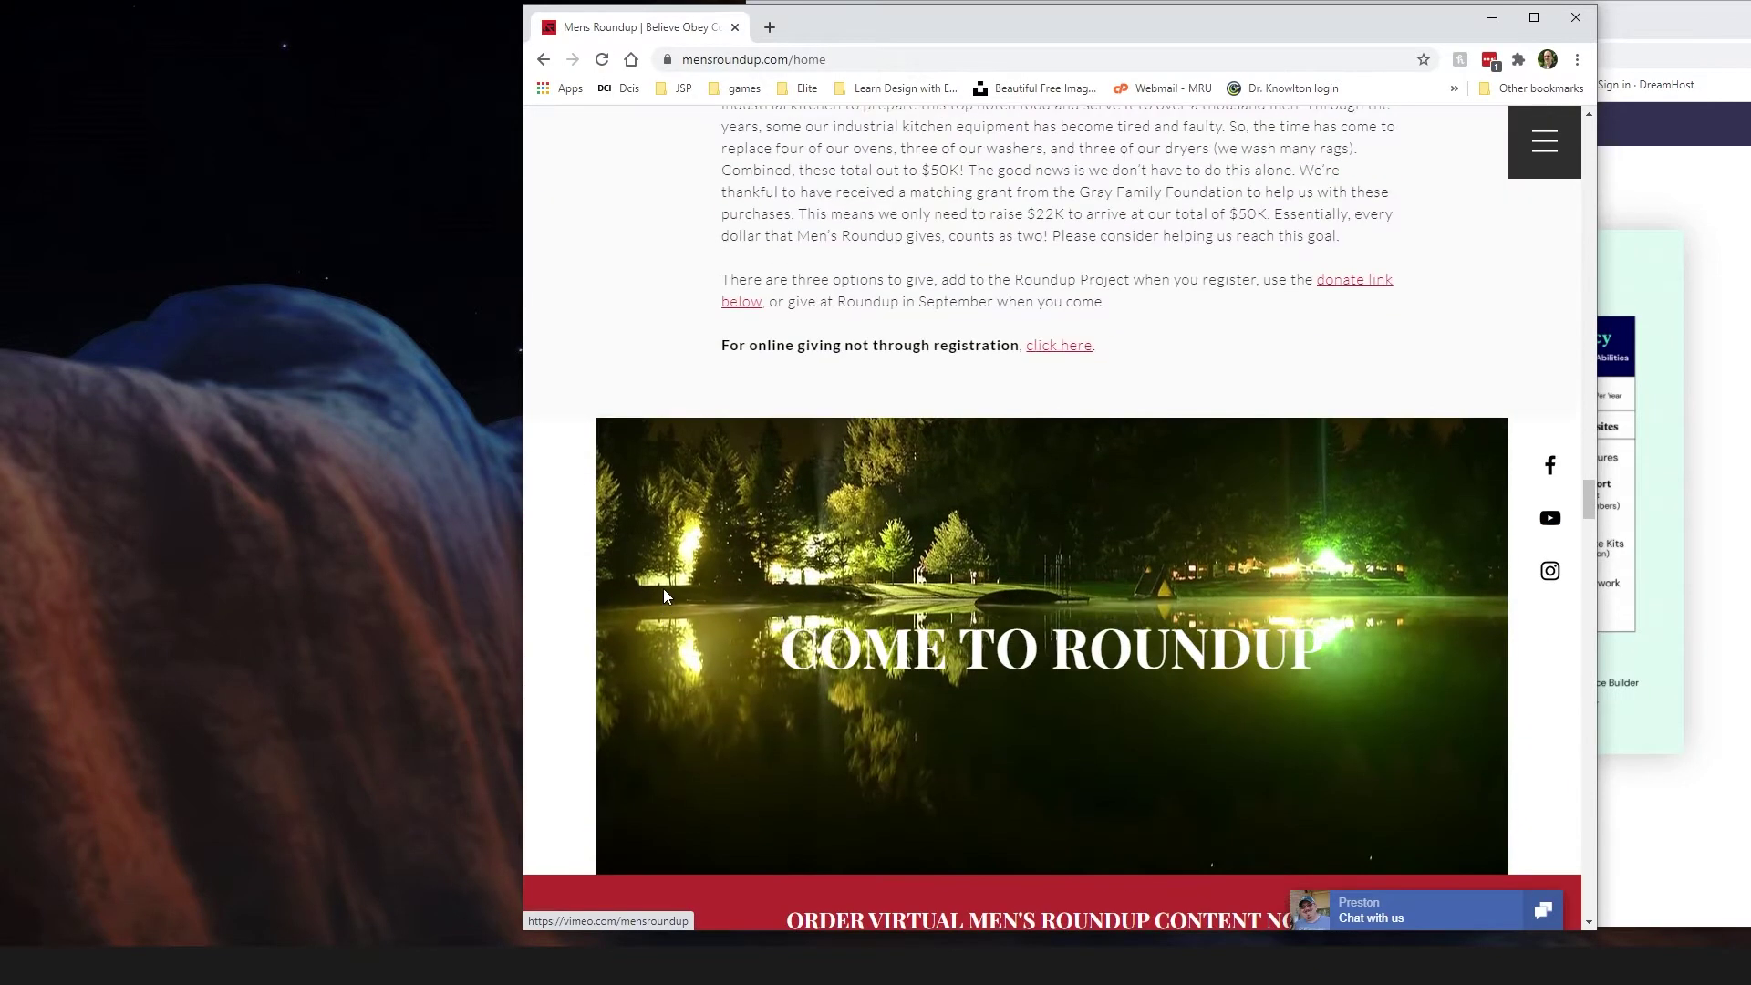
pyautogui.scroll(1, 664, 589)
pyautogui.scroll(-8, 664, 588)
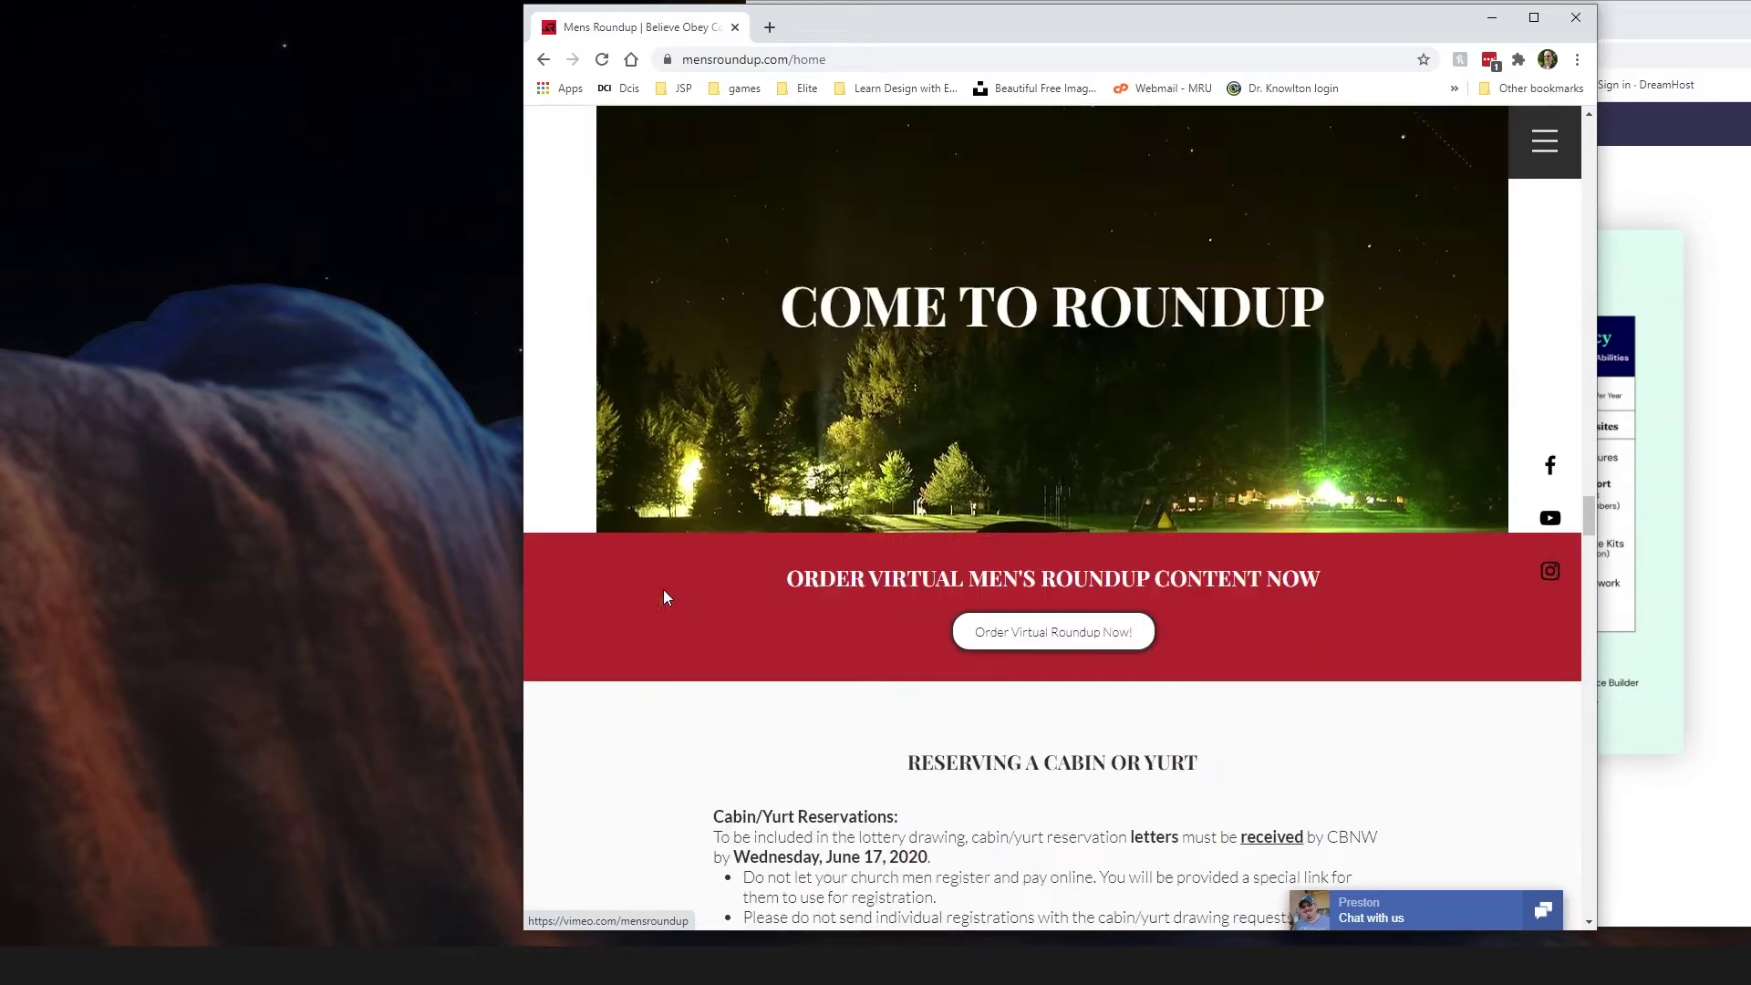
pyautogui.scroll(-2, 664, 597)
pyautogui.scroll(-4, 663, 595)
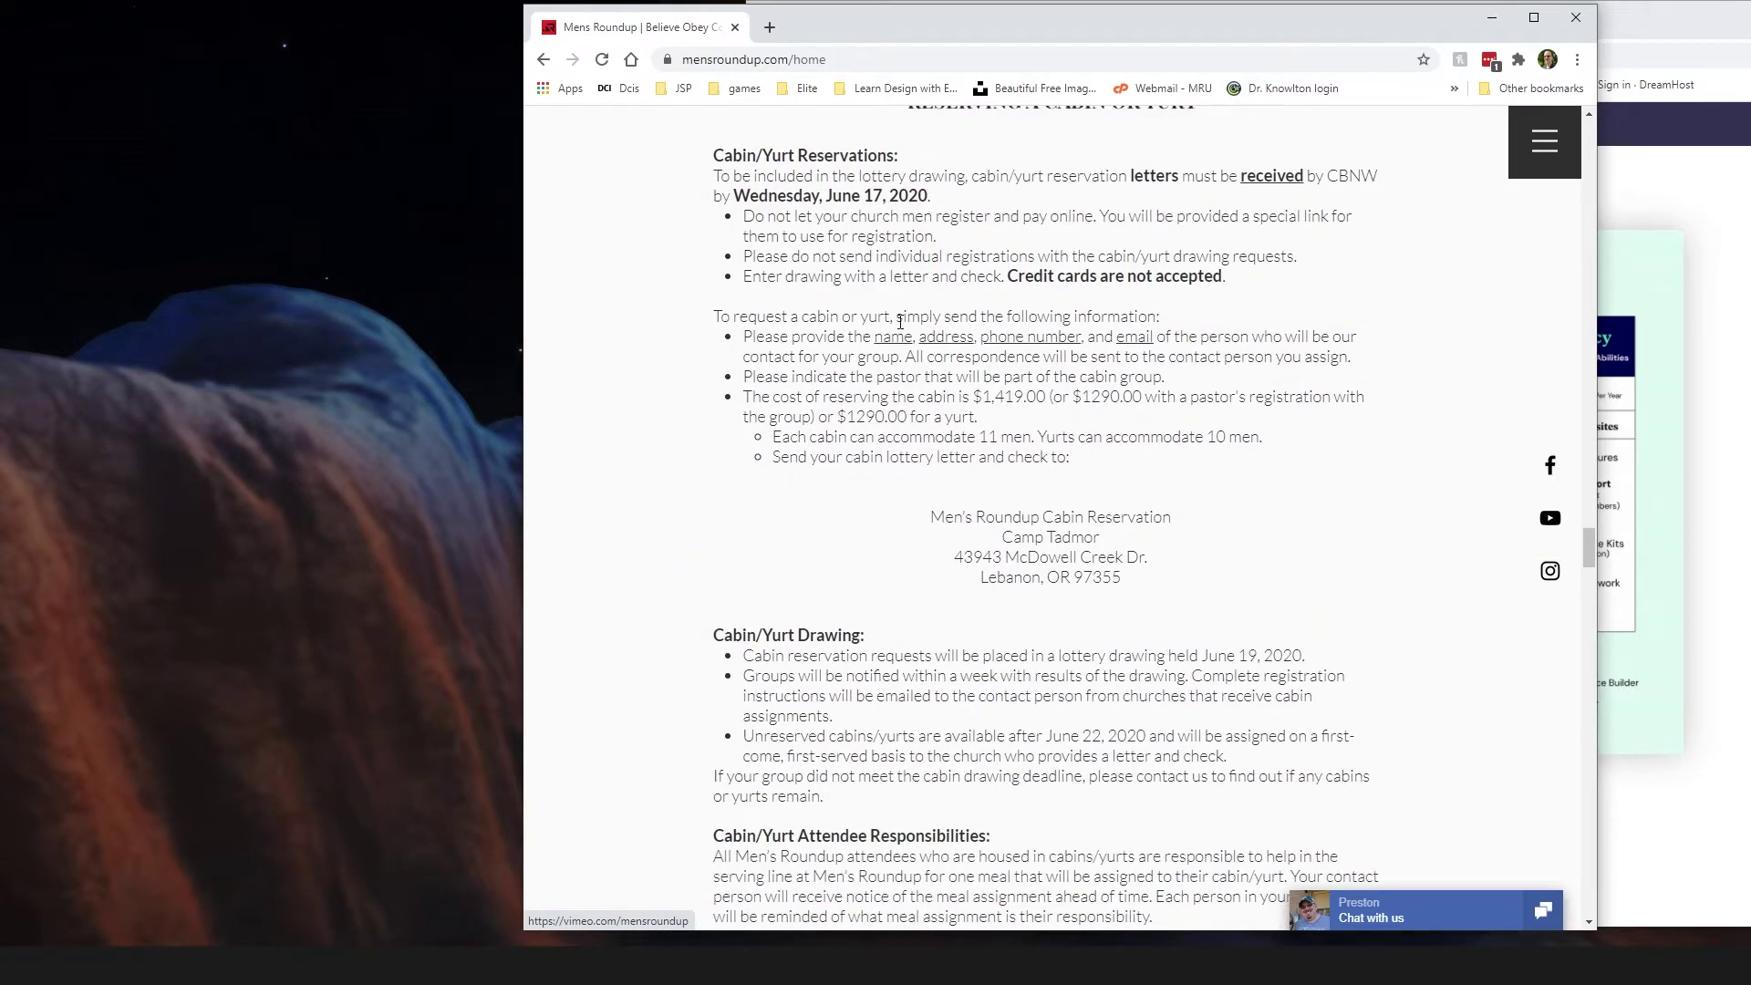
pyautogui.scroll(-9, 941, 361)
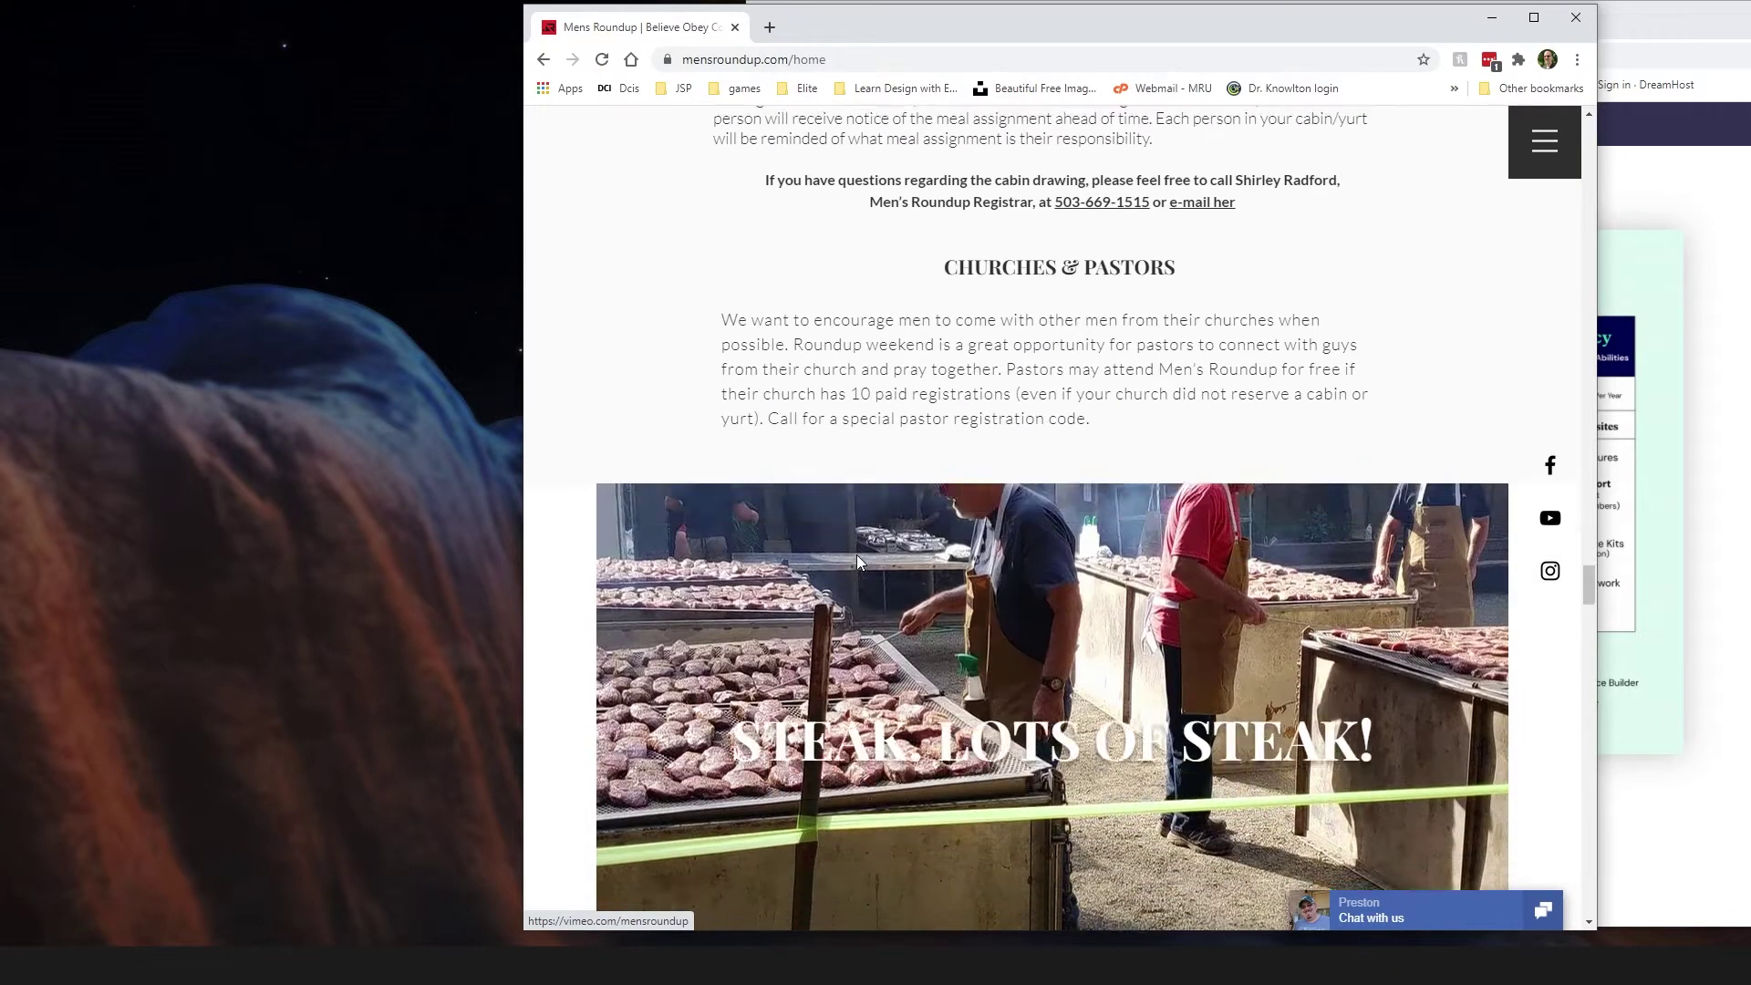
pyautogui.scroll(-2, 857, 557)
pyautogui.scroll(3, 857, 556)
pyautogui.scroll(-2, 857, 556)
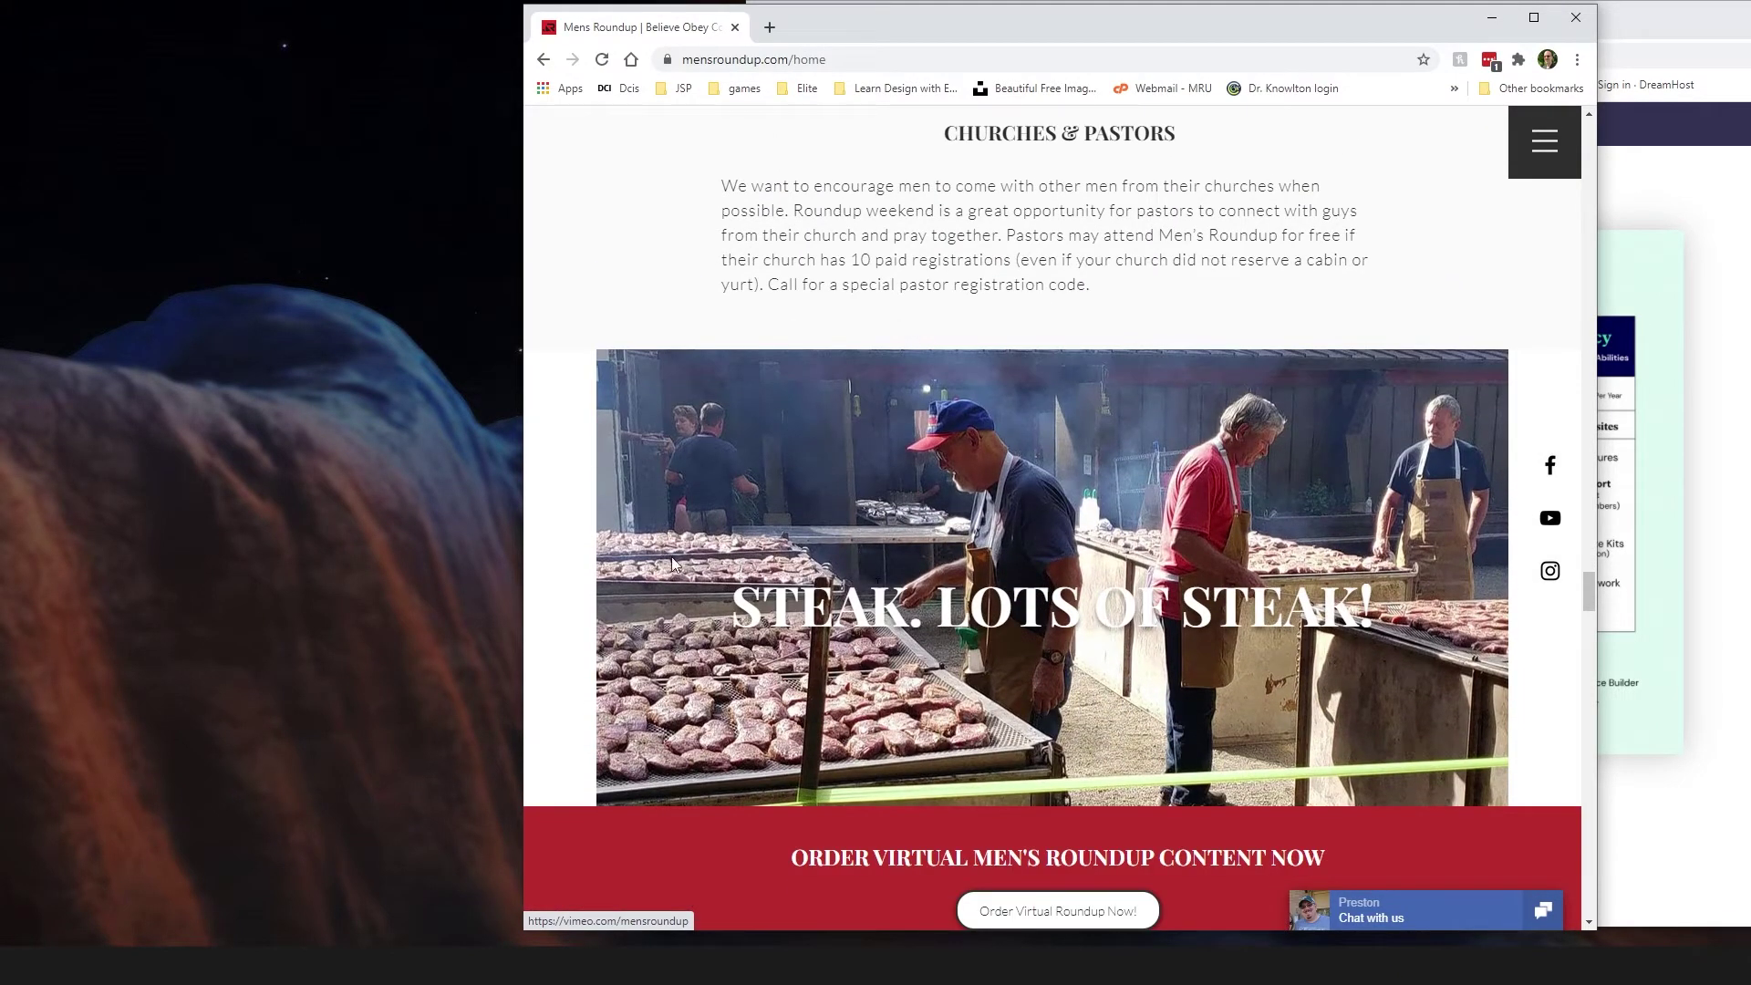
pyautogui.scroll(-9, 684, 578)
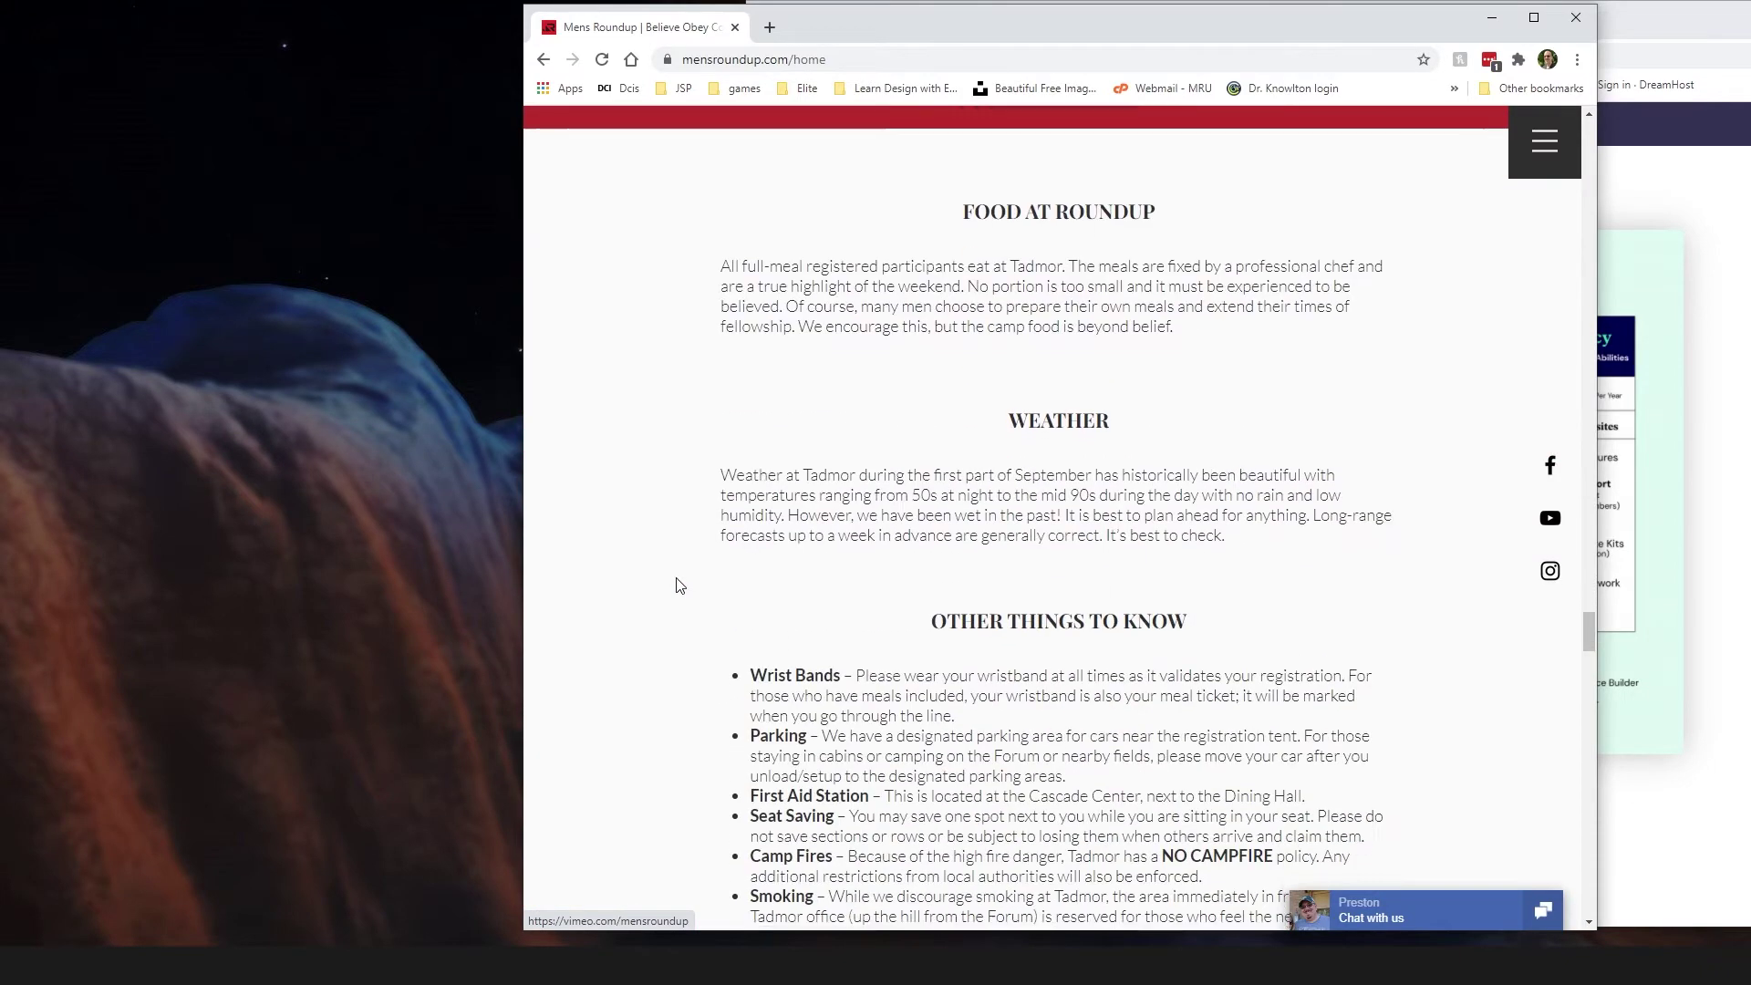
pyautogui.scroll(-5, 681, 585)
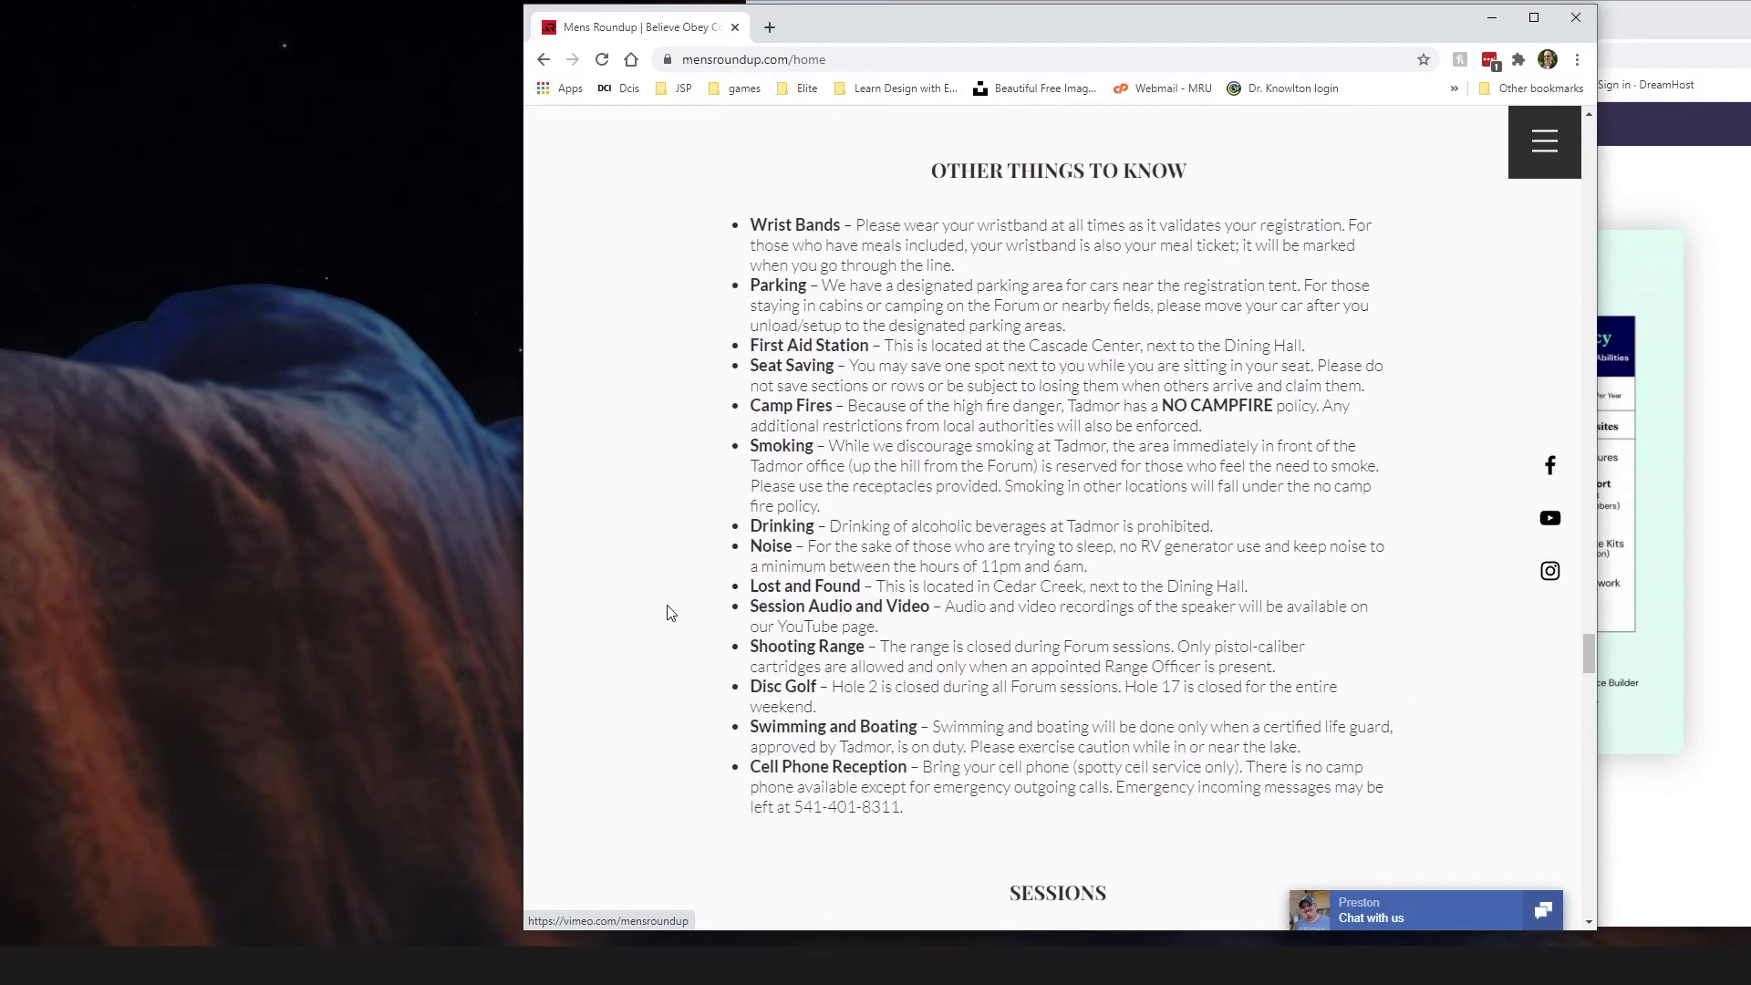
pyautogui.scroll(-2, 679, 584)
# Step: Scroll back up to the top of the mensroundup.com home page
pyautogui.scroll(3, 664, 611)
pyautogui.scroll(20, 659, 620)
pyautogui.scroll(20, 663, 604)
pyautogui.scroll(20, 663, 604)
pyautogui.scroll(20, 663, 602)
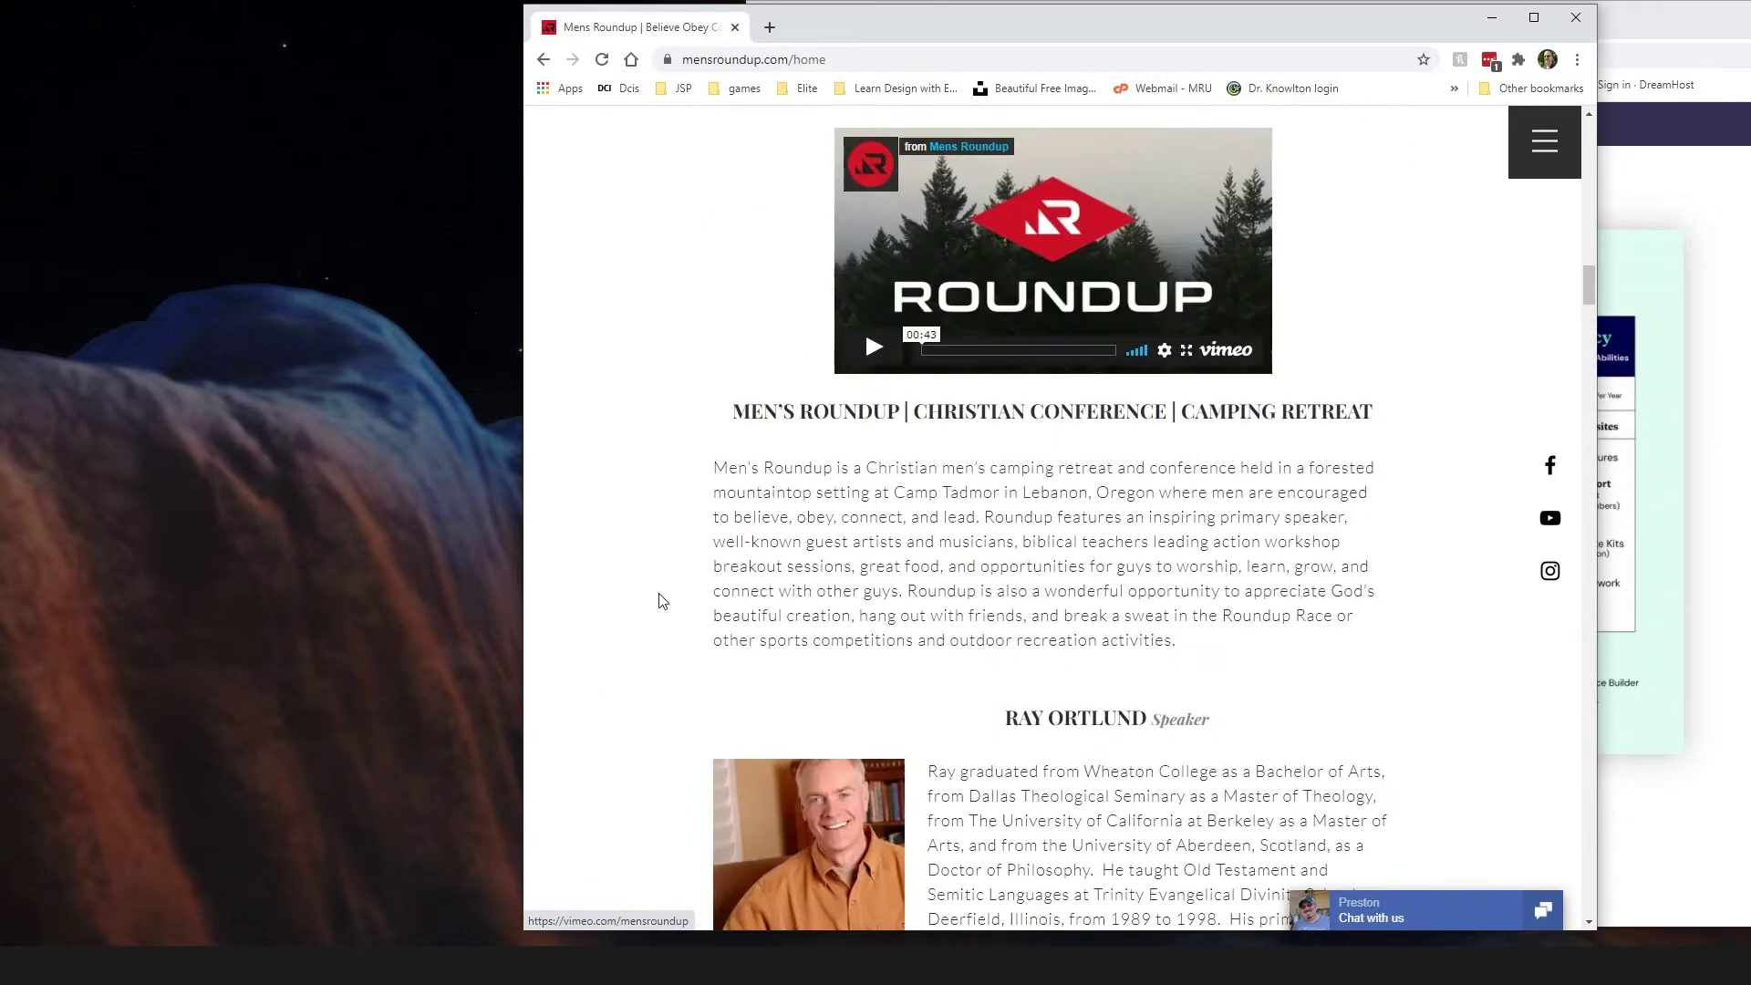
pyautogui.scroll(10, 663, 599)
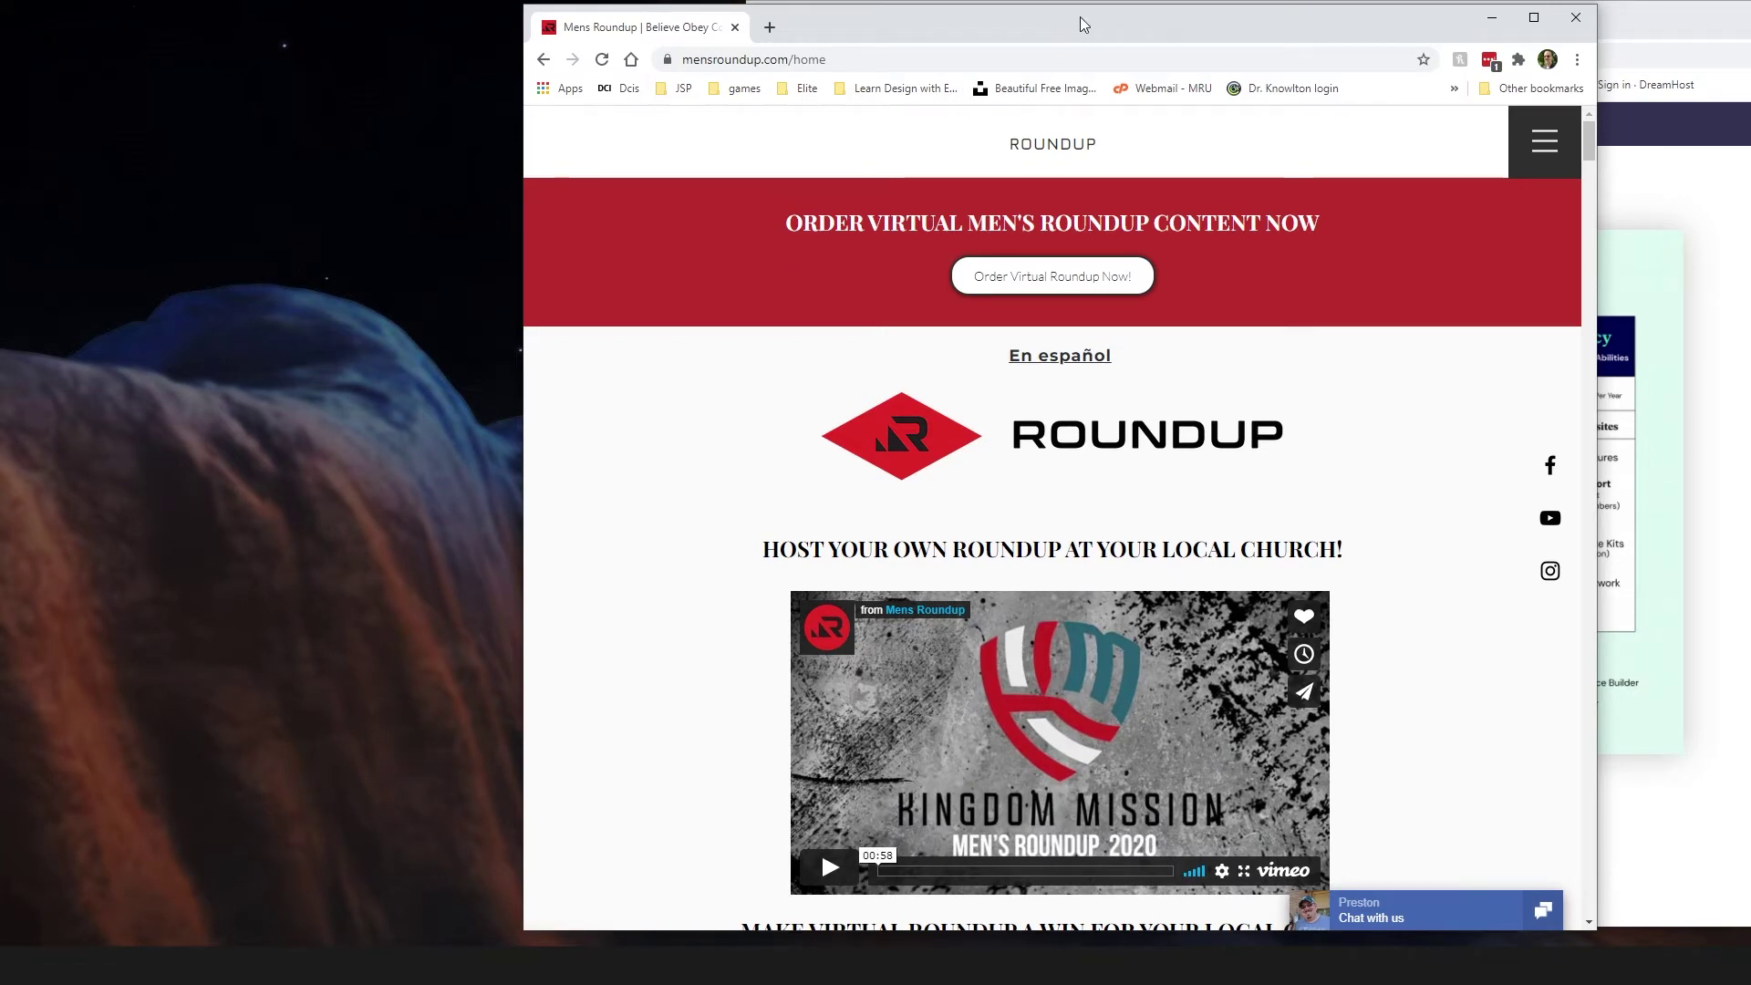
pyautogui.moveTo(1079, 16); pyautogui.dragTo(858, 13)
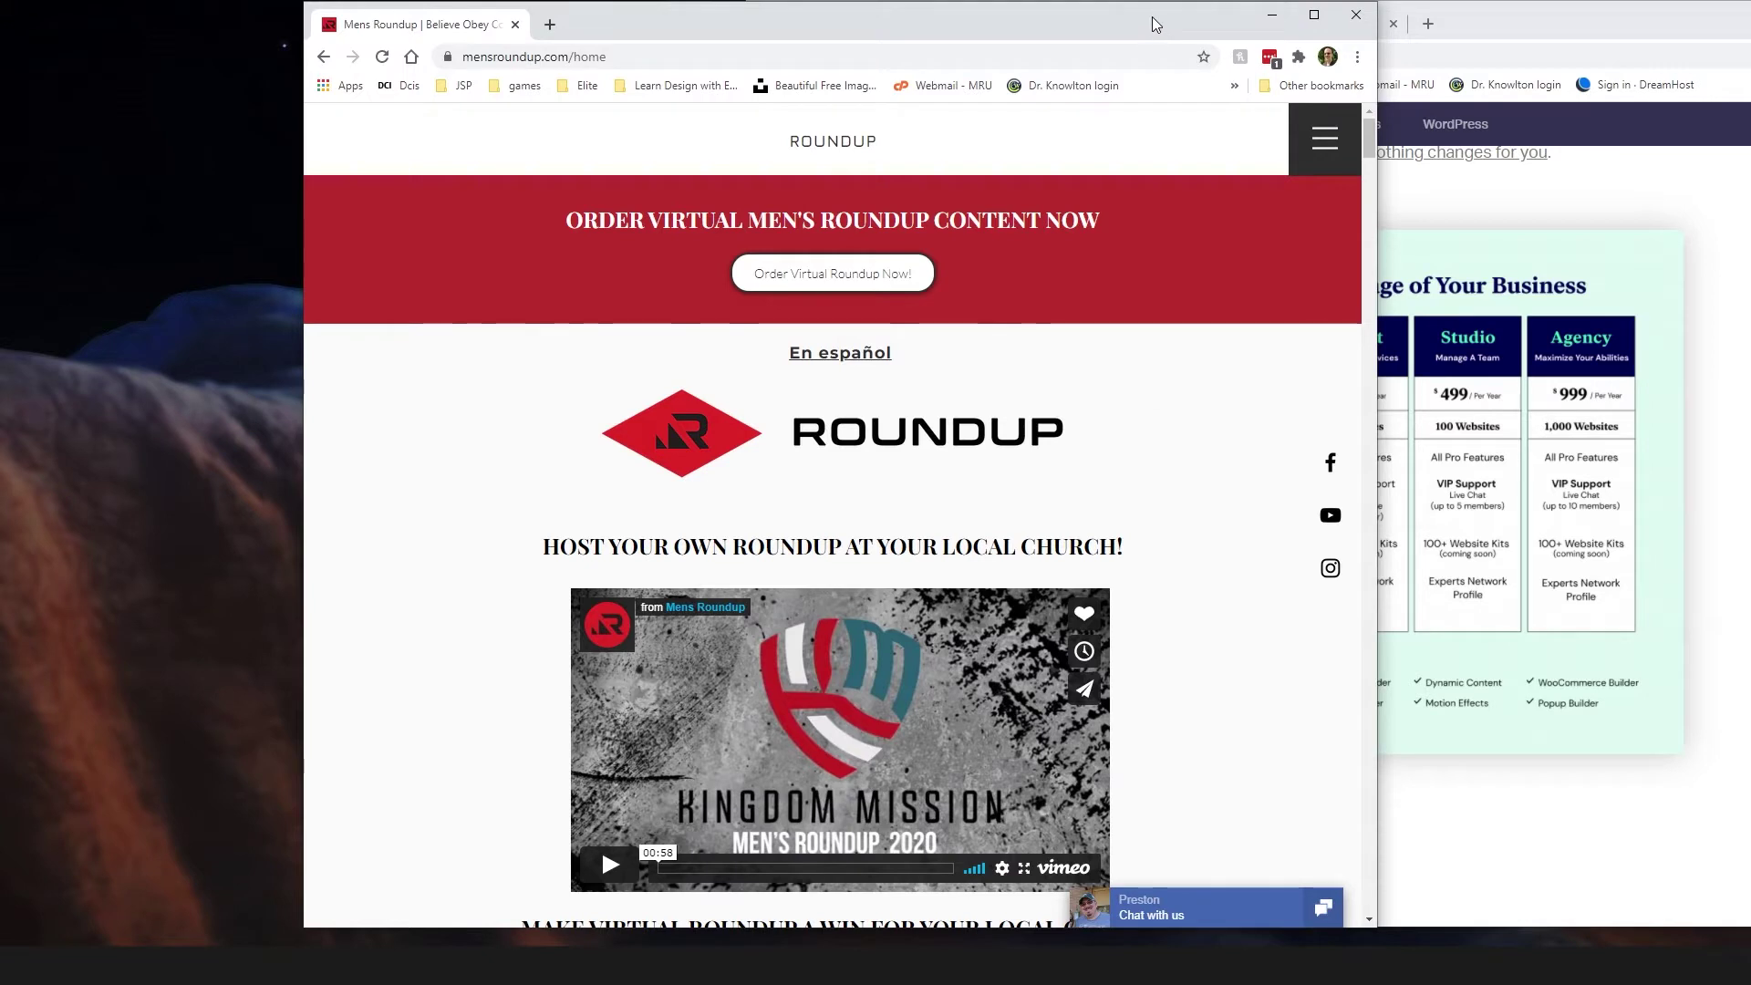
pyautogui.moveTo(1151, 16); pyautogui.dragTo(1191, 19)
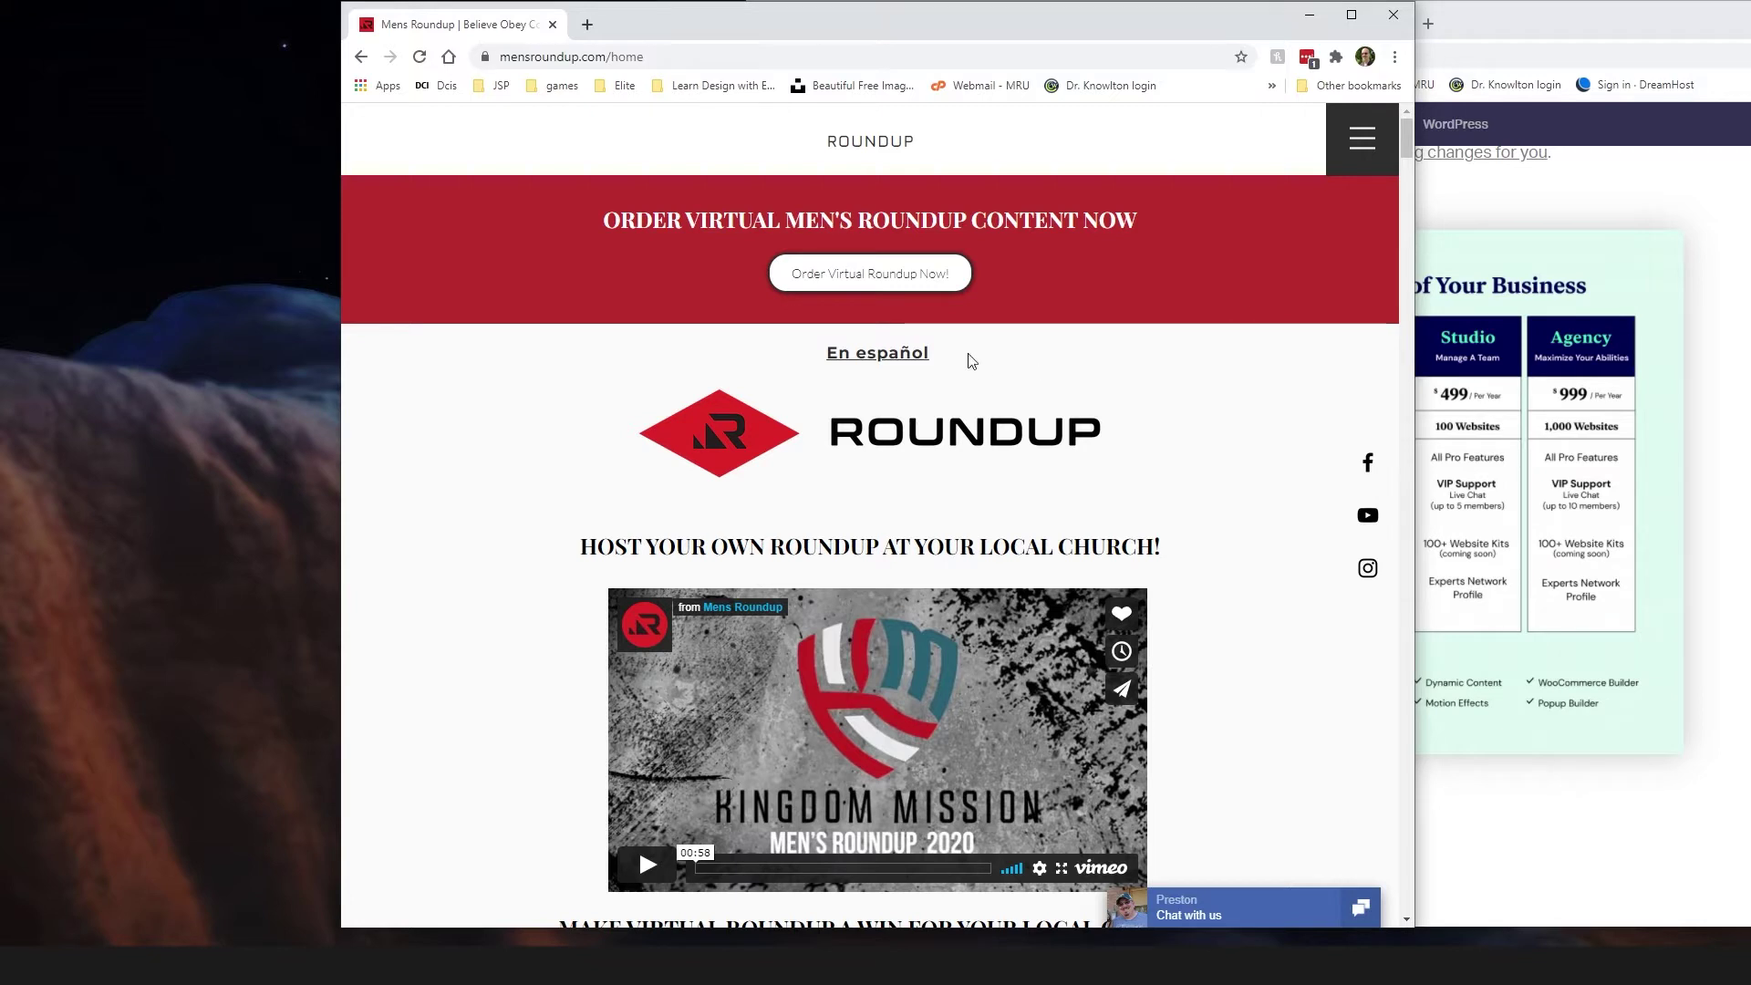
# Step: Search 'wix' in a new tab, go to wix.com and sign in
pyautogui.click(586, 25)
pyautogui.write('wix')
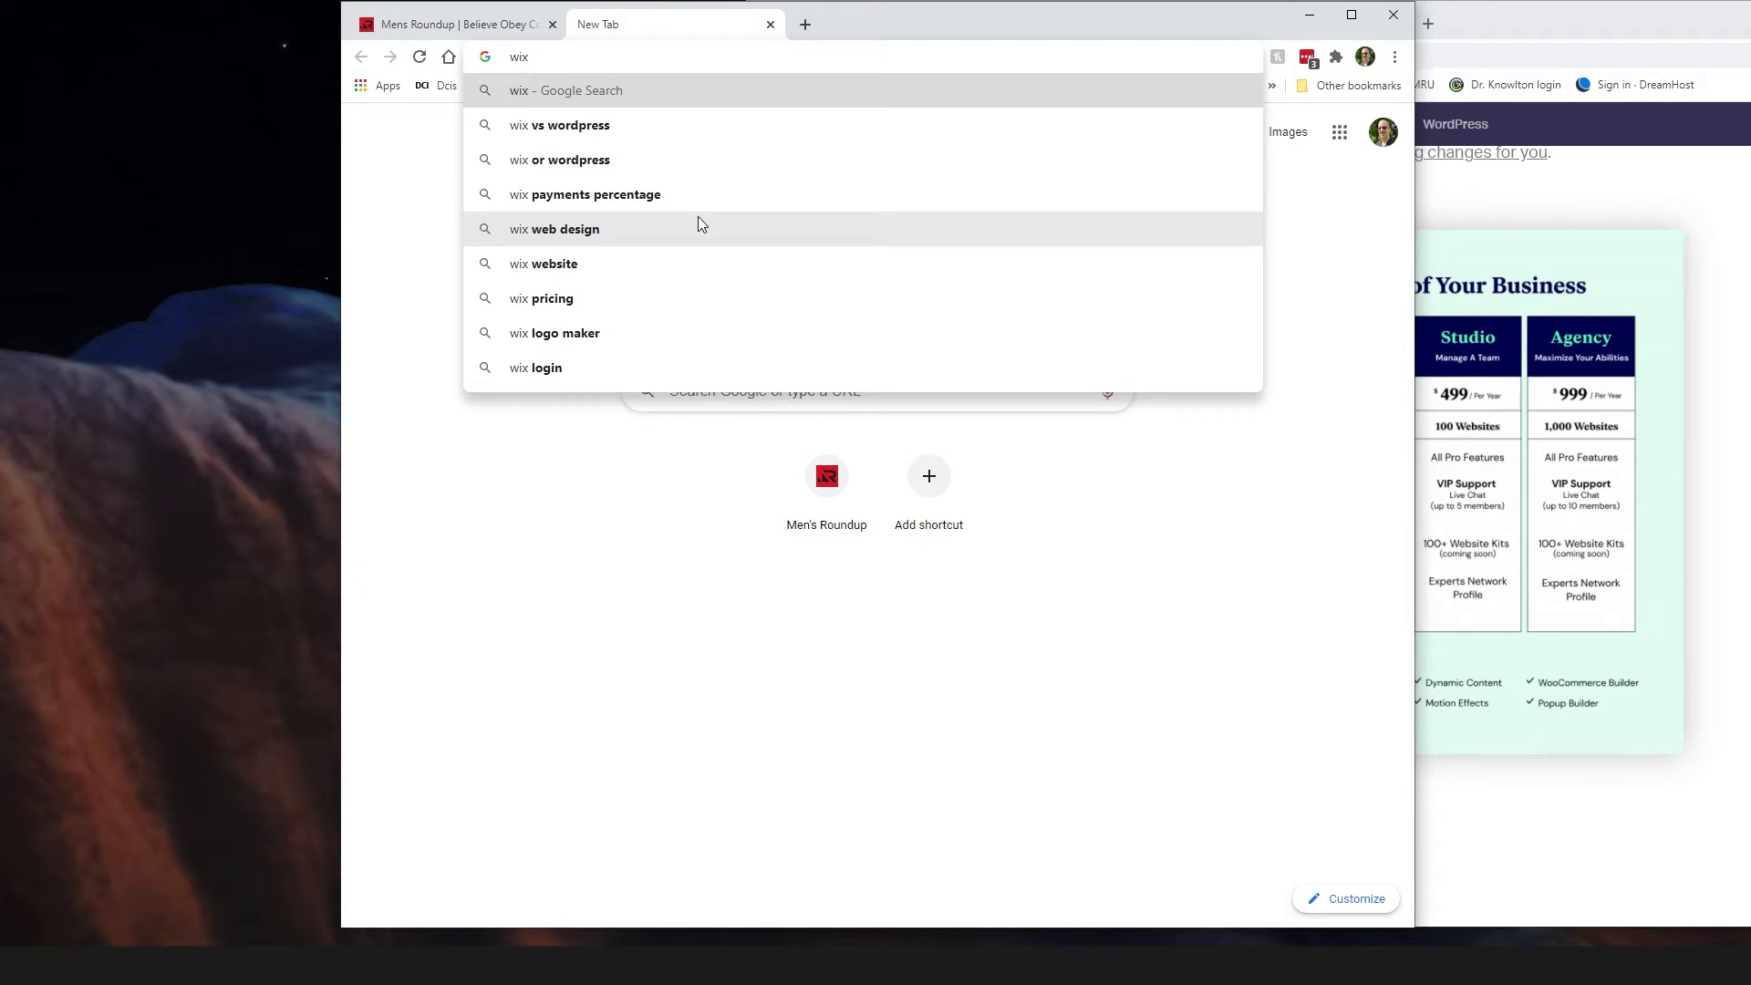
pyautogui.press('Return')
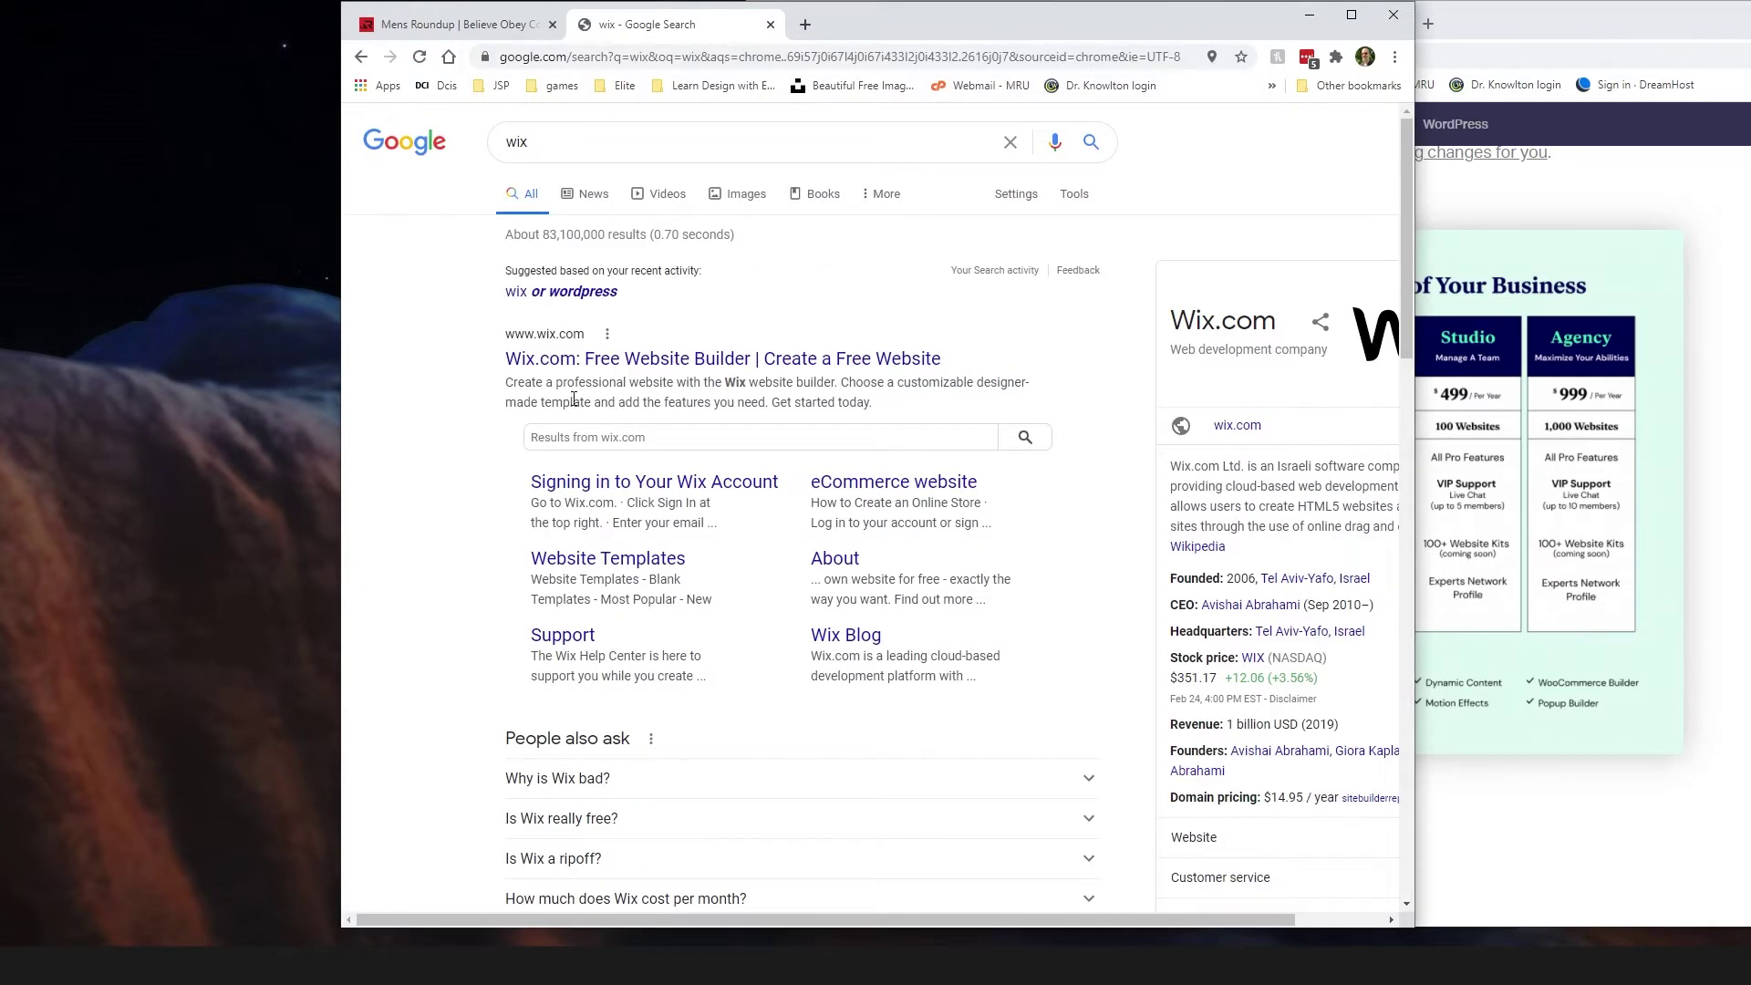
pyautogui.click(568, 367)
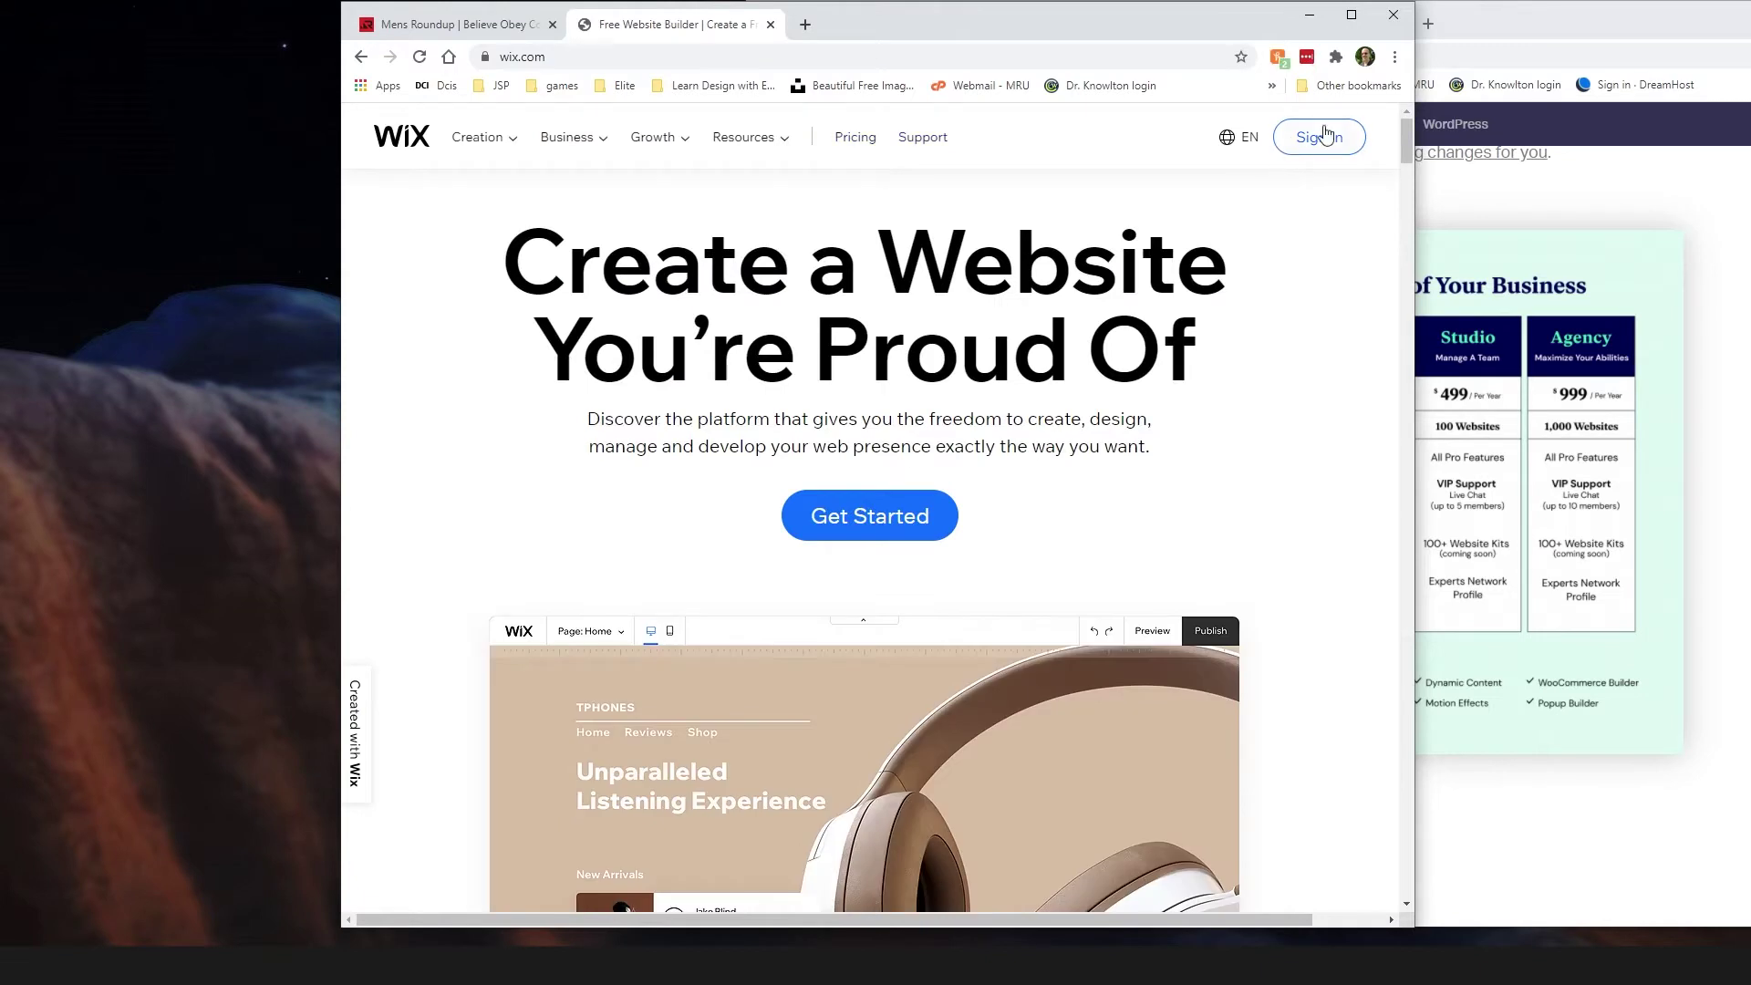
pyautogui.click(1326, 132)
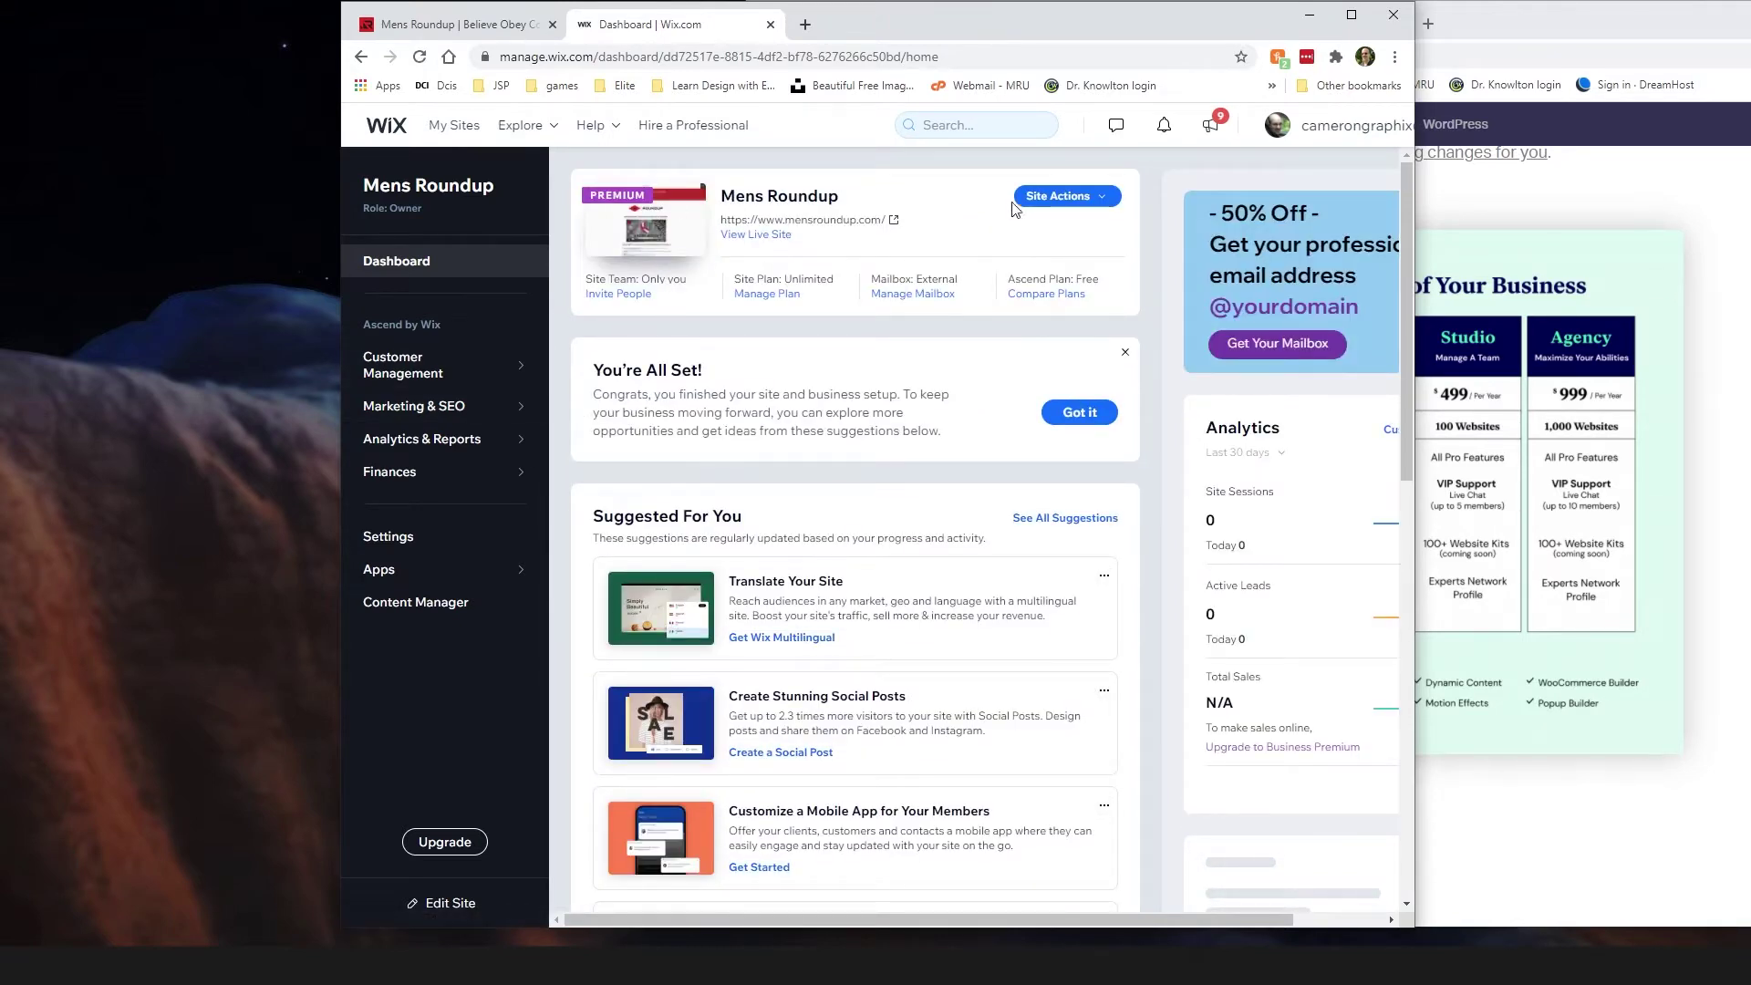
# Step: Choose Edit Site from the Mens Roundup site actions on the dashboard
pyautogui.click(1026, 200)
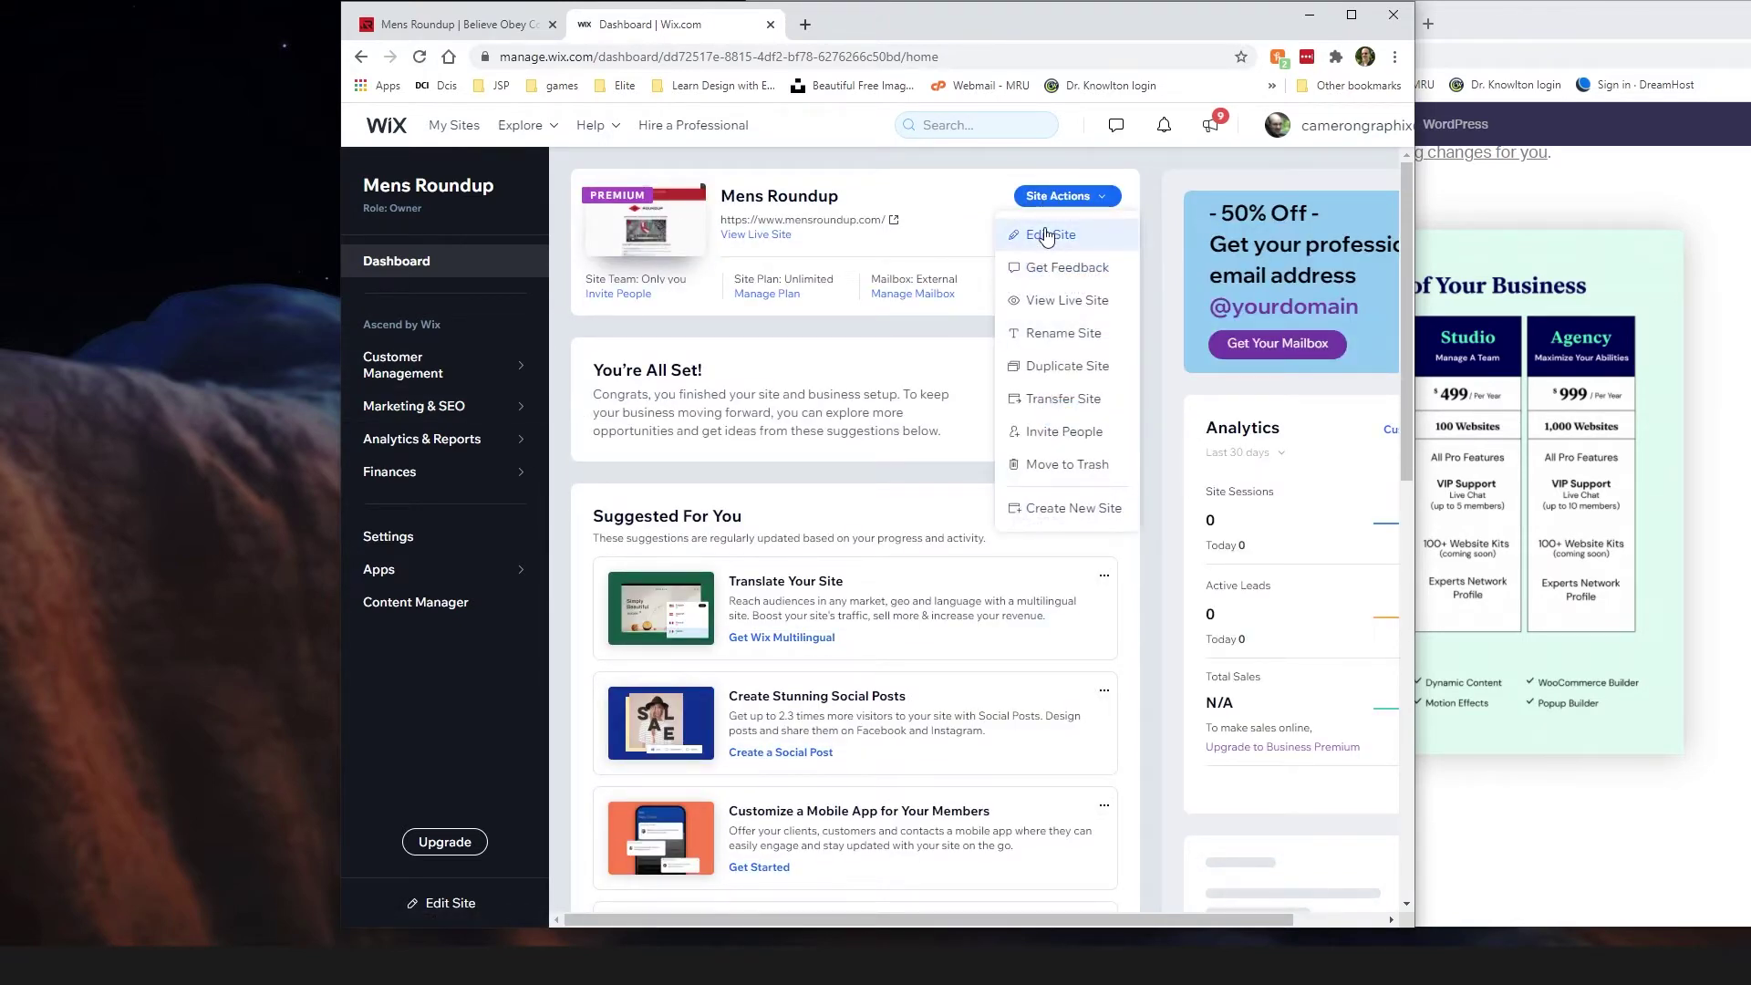
pyautogui.rightClick(1044, 236)
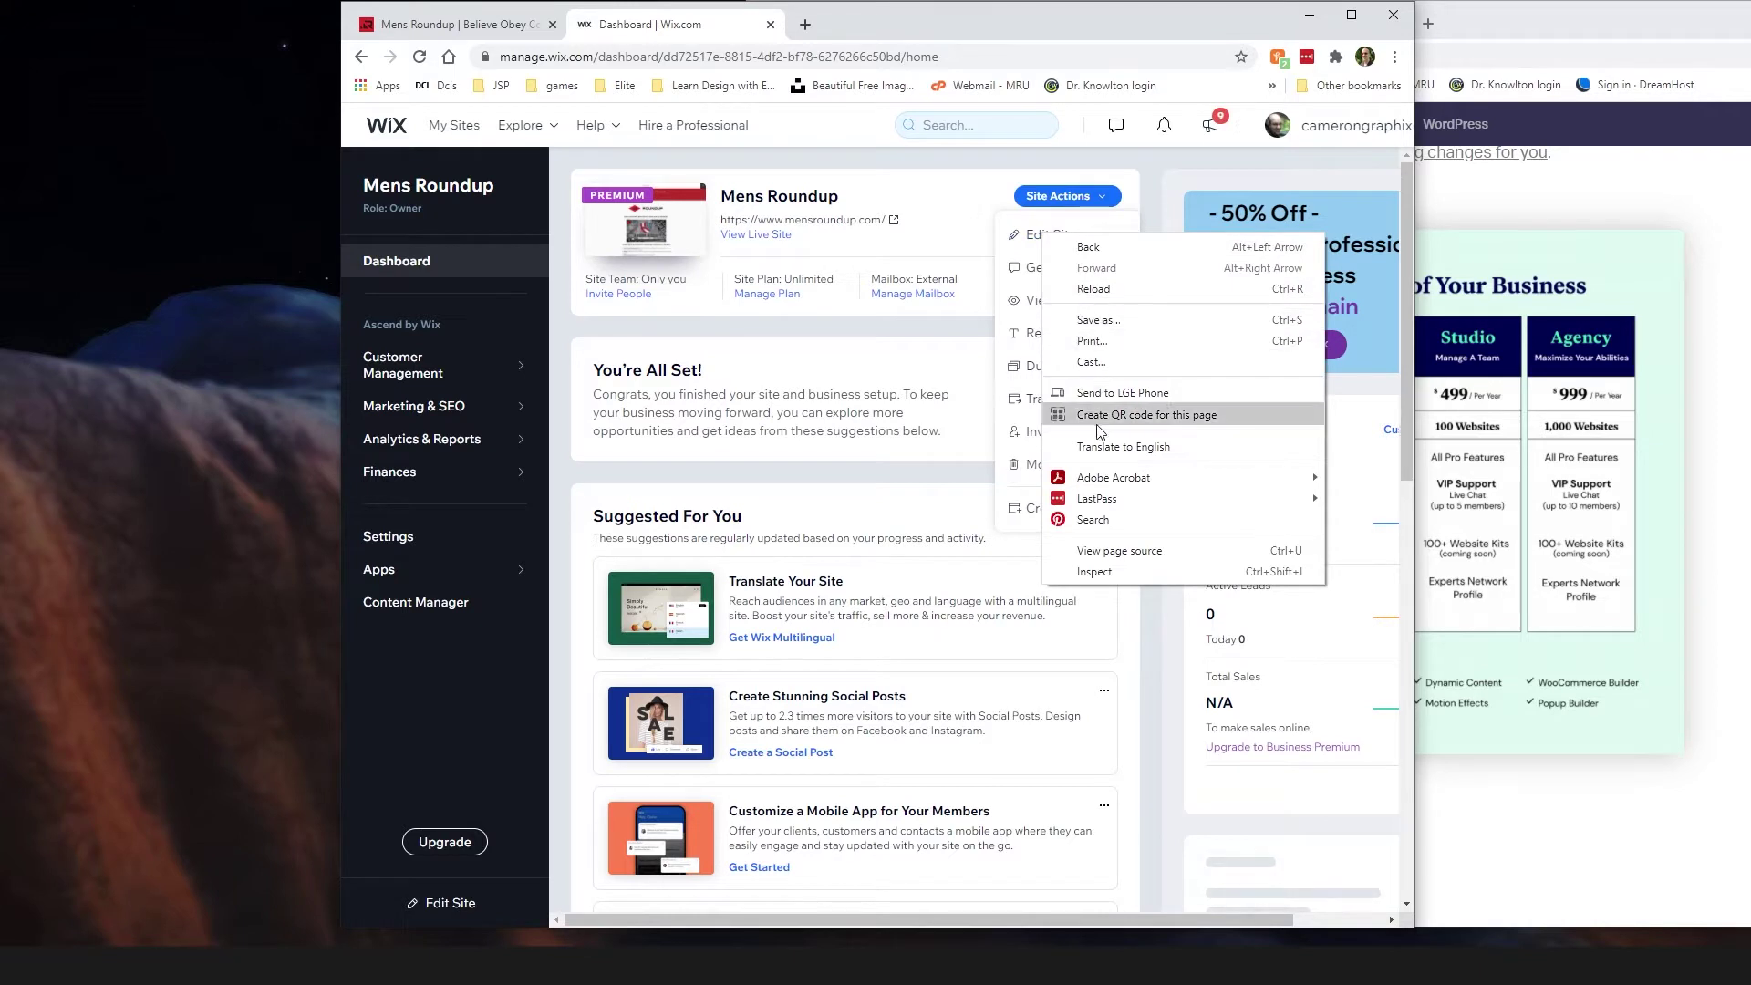
pyautogui.click(848, 524)
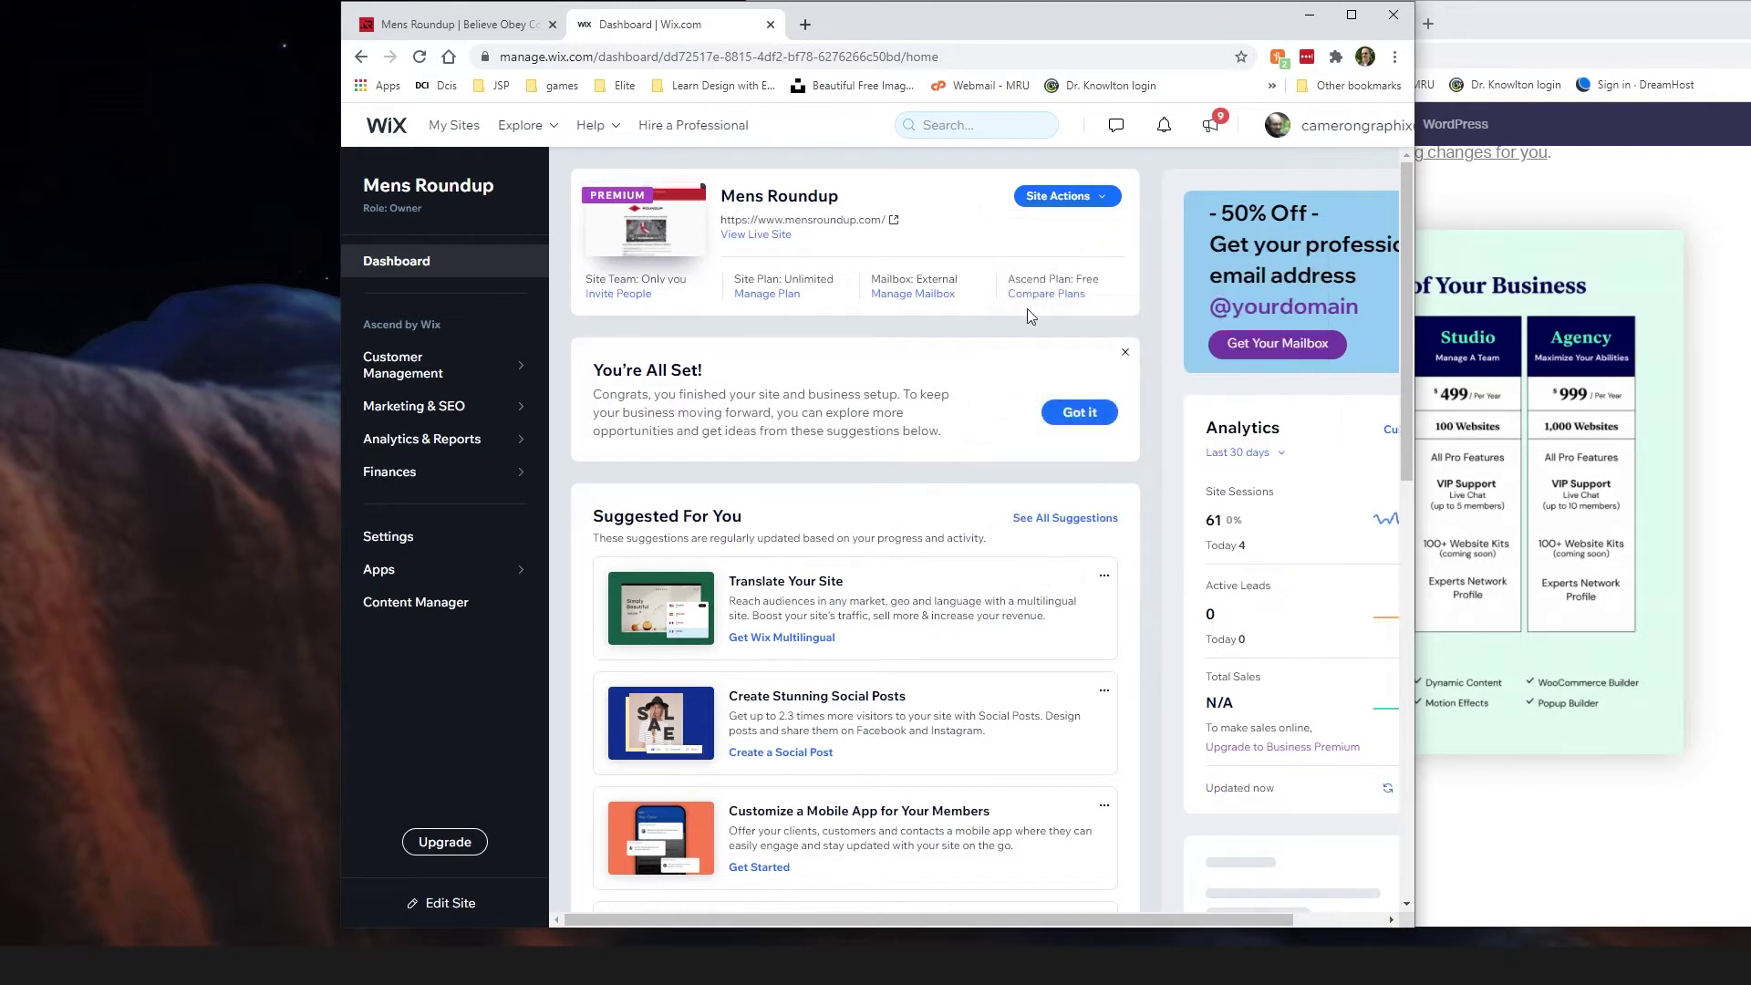
pyautogui.click(1062, 198)
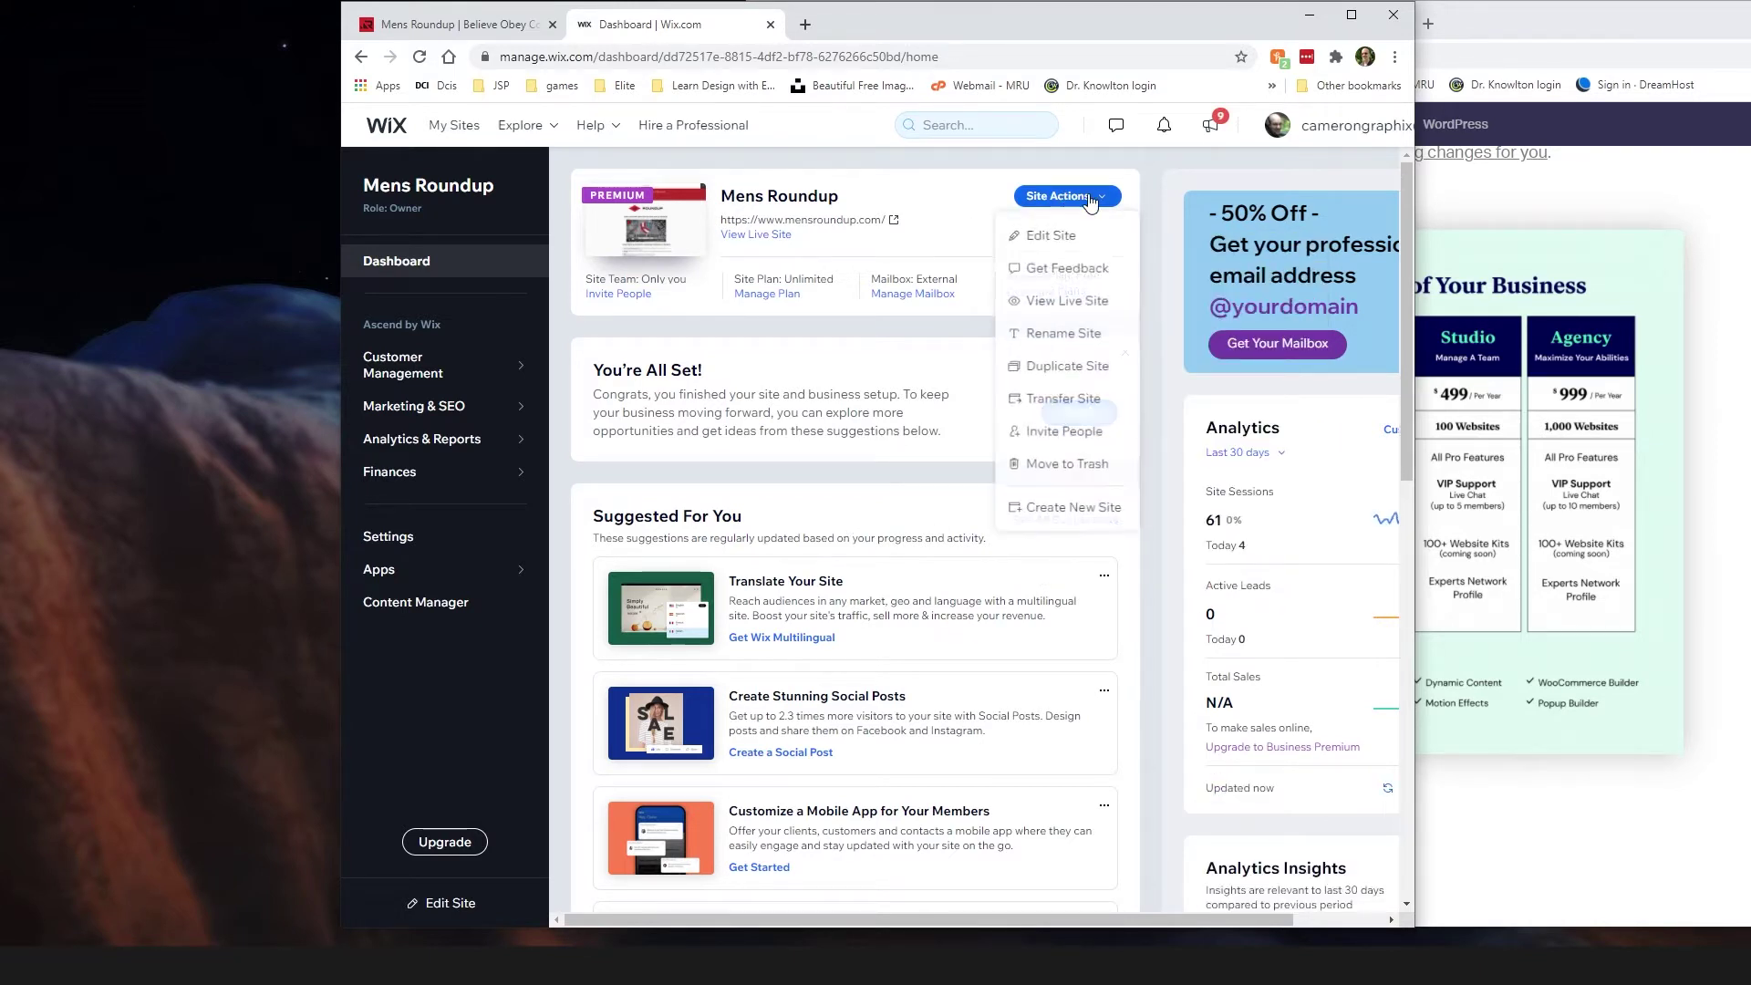
pyautogui.click(1049, 239)
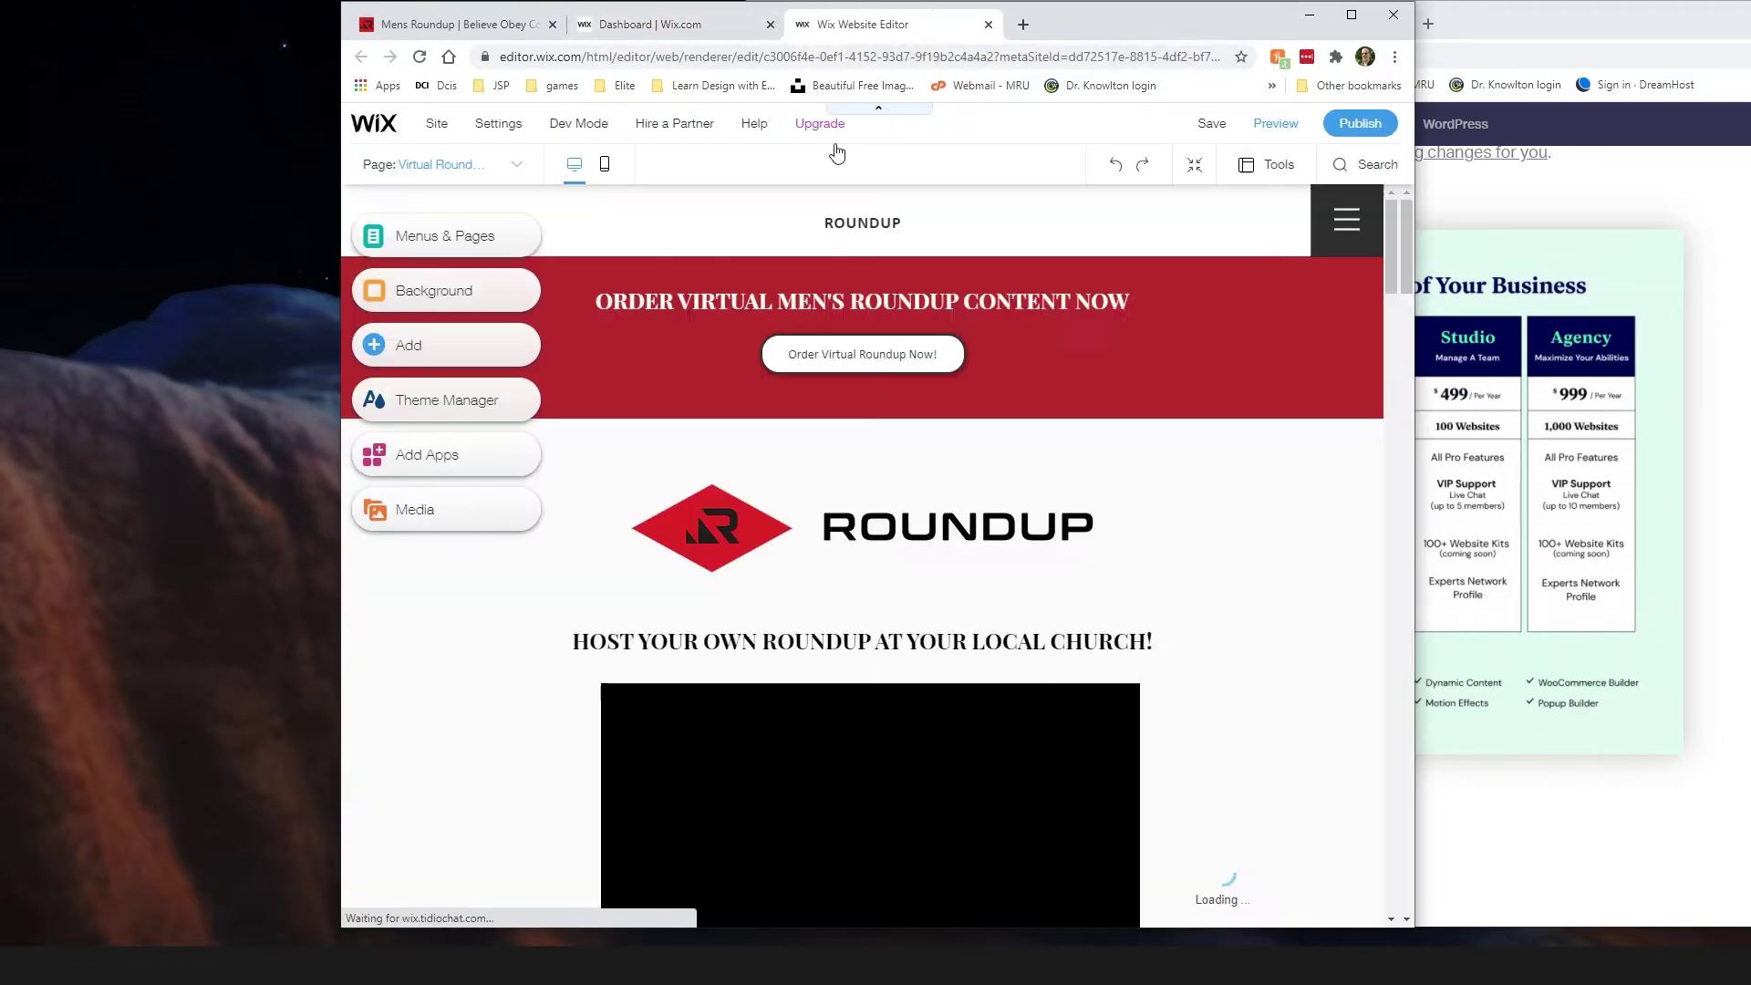
# Step: Widen the editor window, scroll to the Order Roundup T-Shirts section, and select the navigation menu
pyautogui.moveTo(338, 422); pyautogui.dragTo(5, 422)
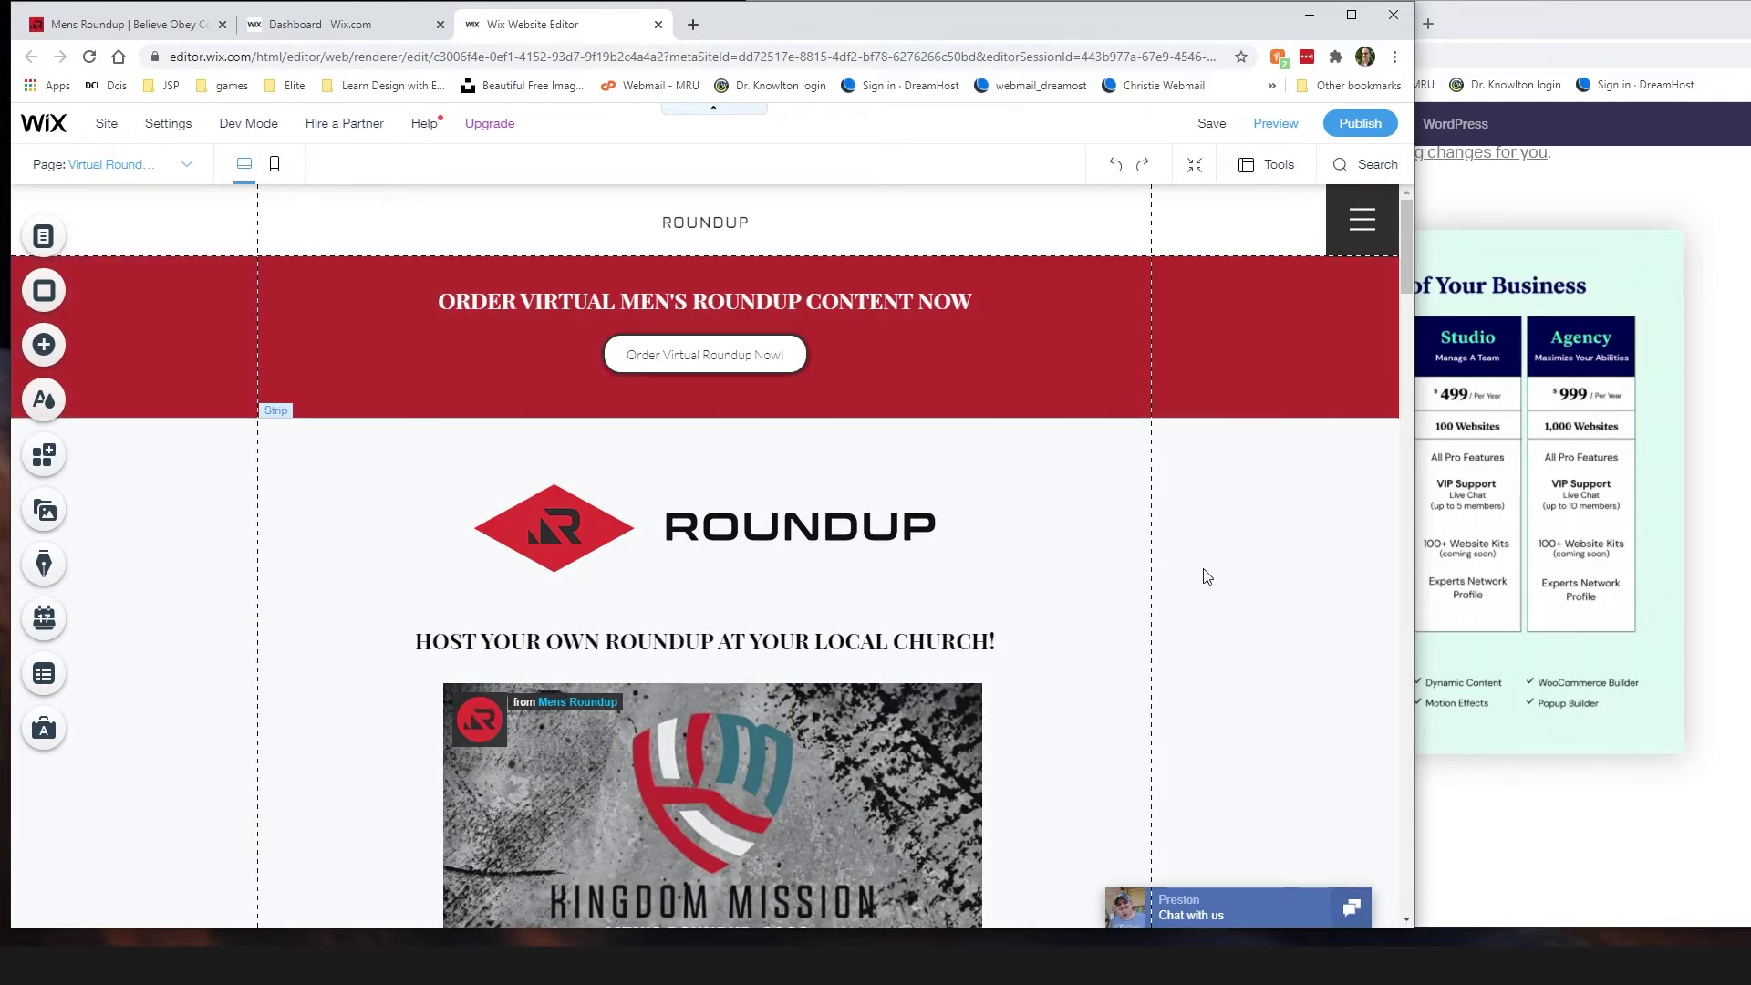
pyautogui.scroll(-10, 1212, 576)
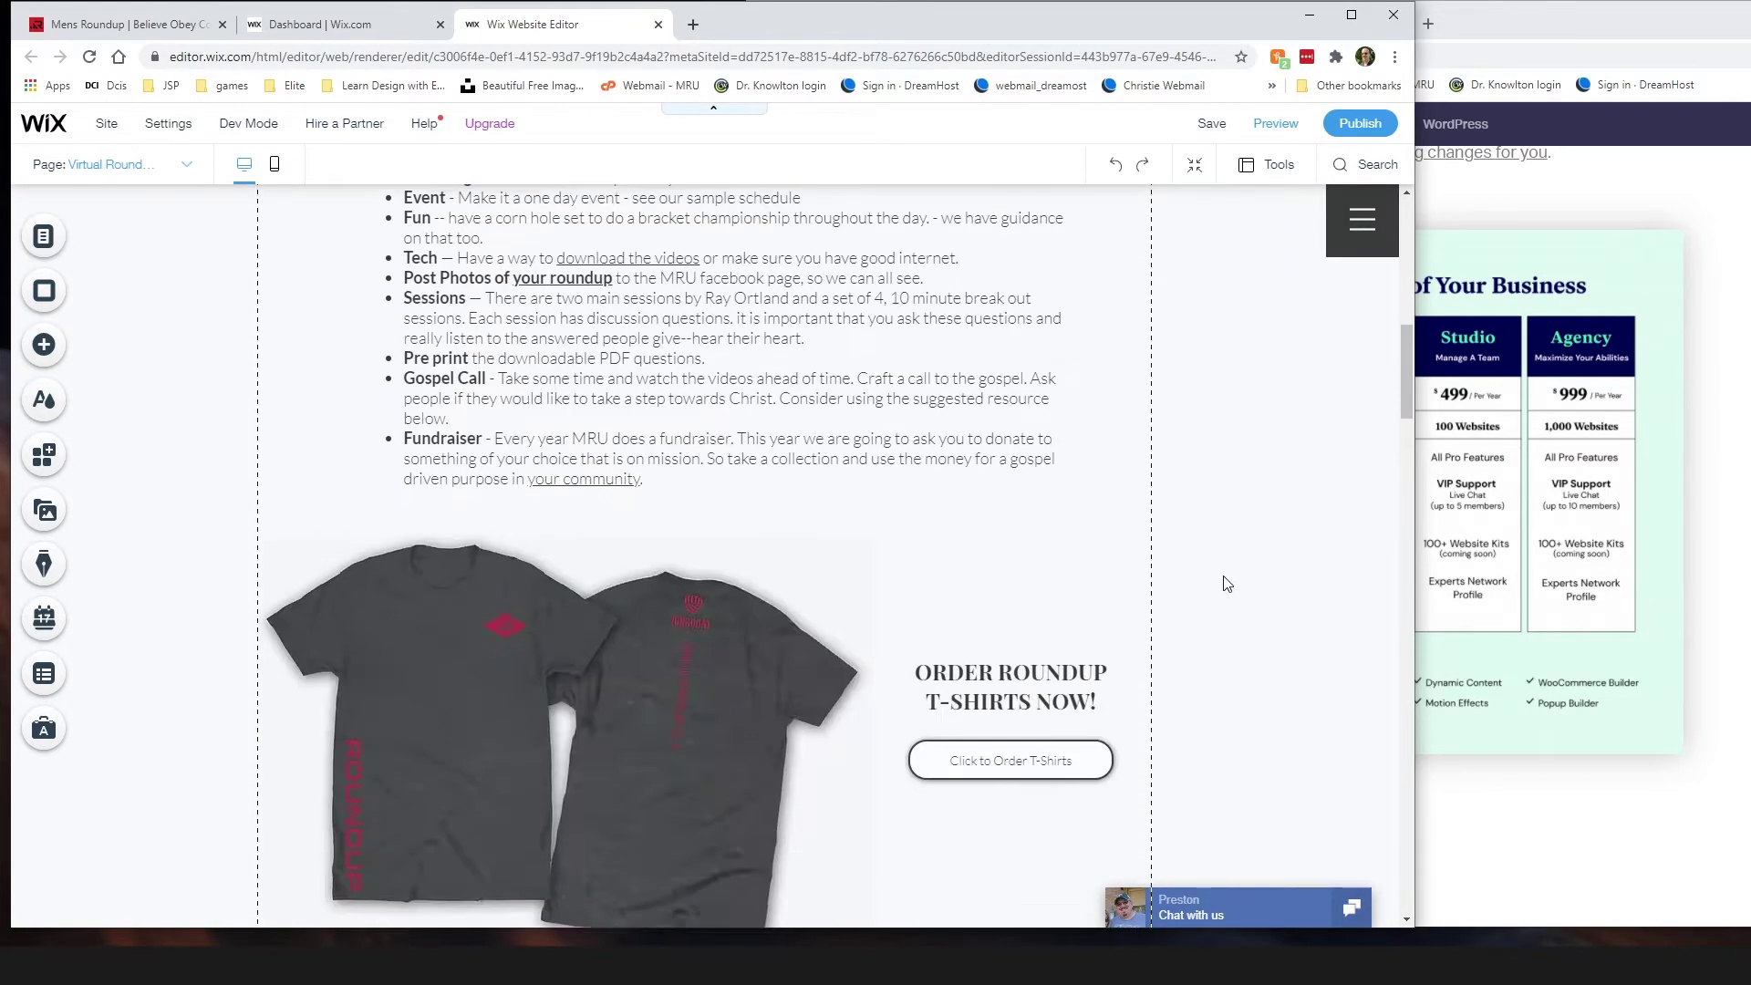
pyautogui.scroll(-3, 1231, 587)
pyautogui.scroll(5, 1271, 496)
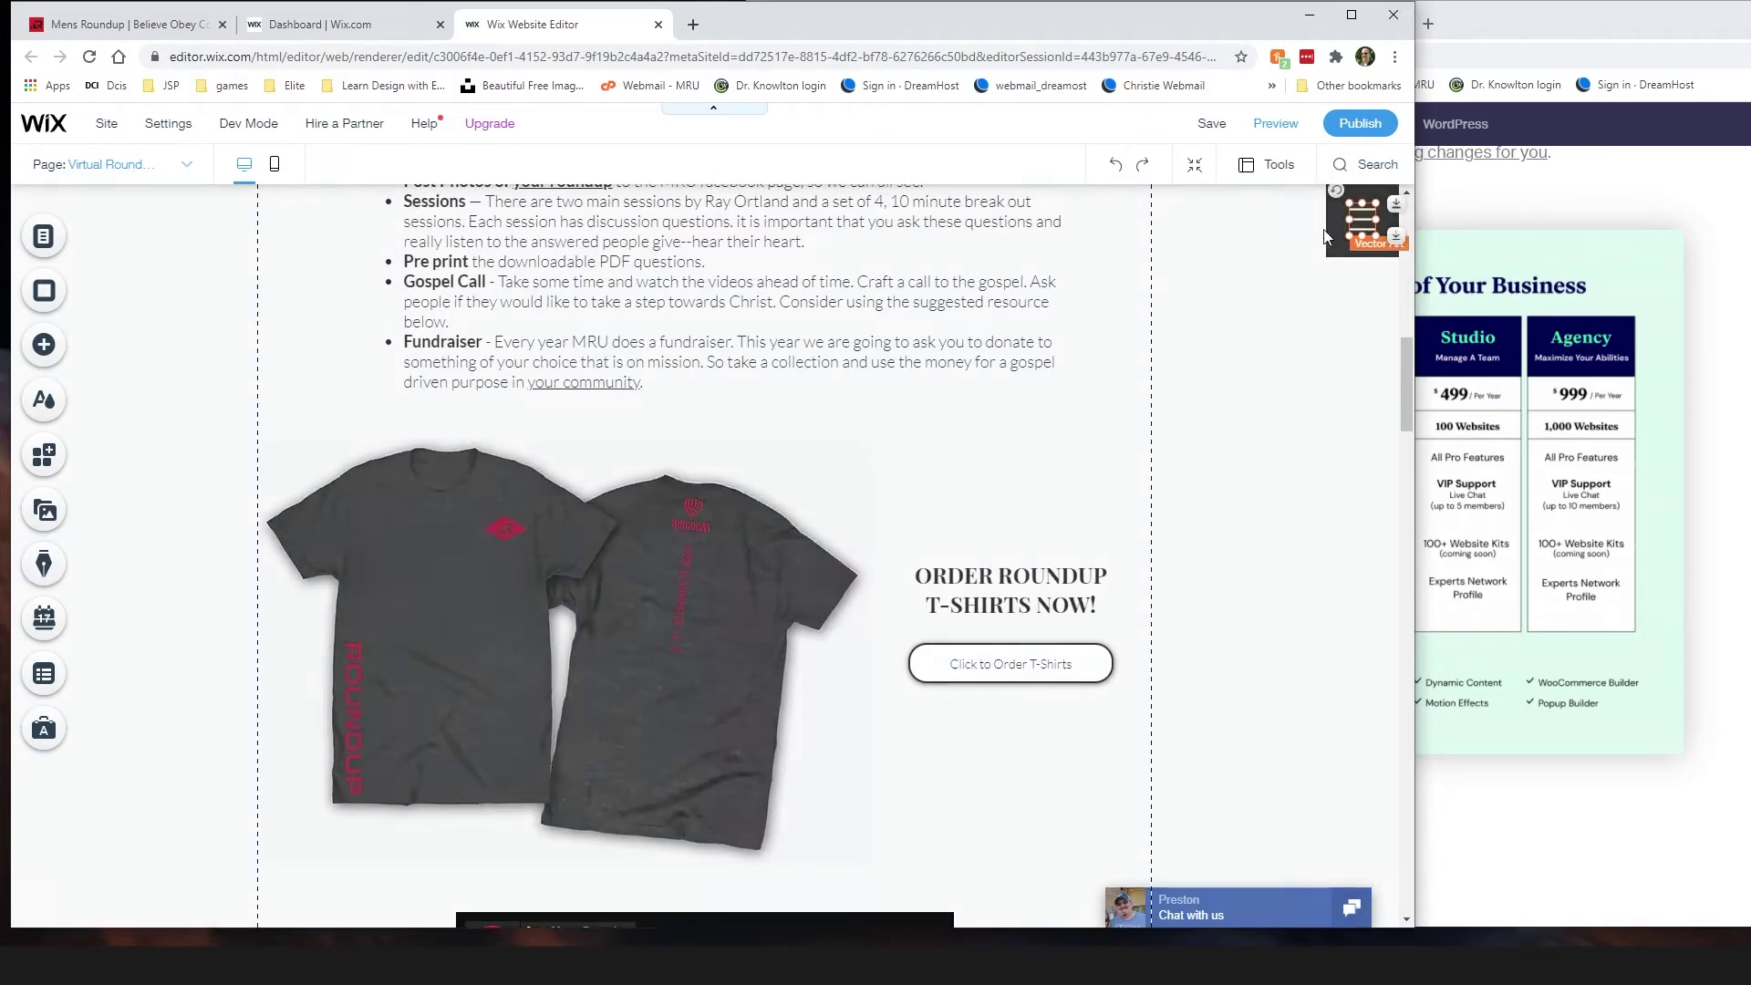
pyautogui.click(1337, 219)
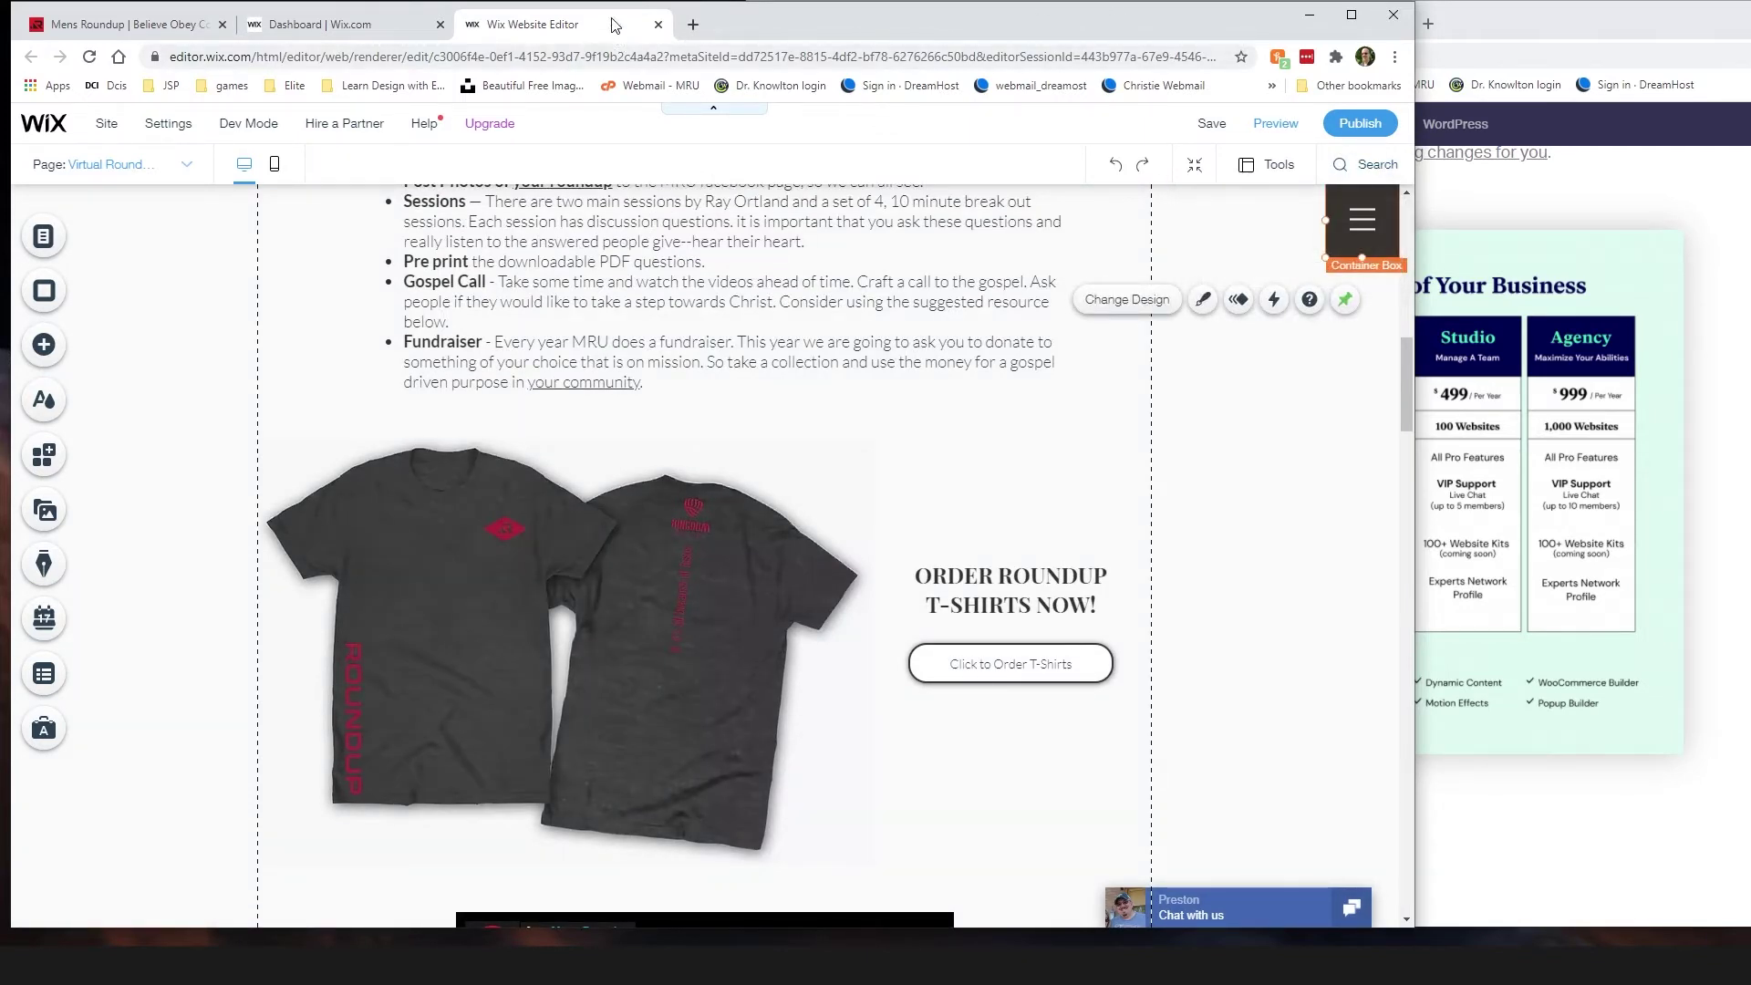
pyautogui.click(128, 23)
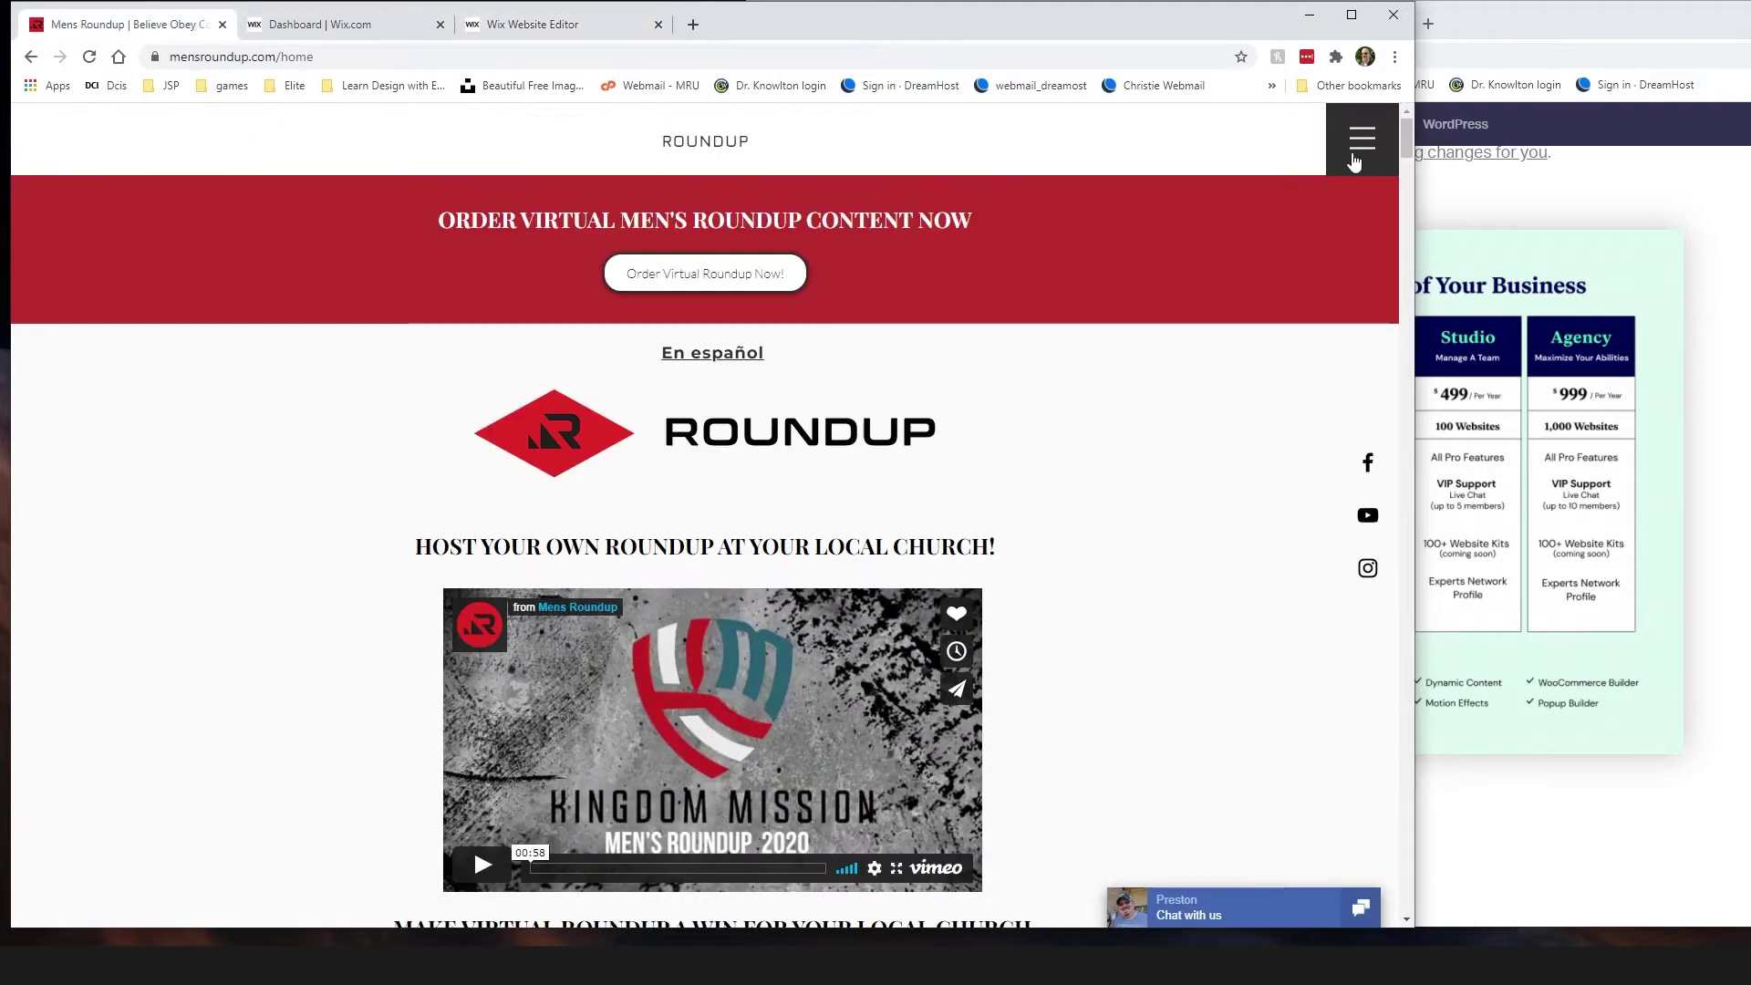
pyautogui.click(1360, 138)
pyautogui.click(1356, 139)
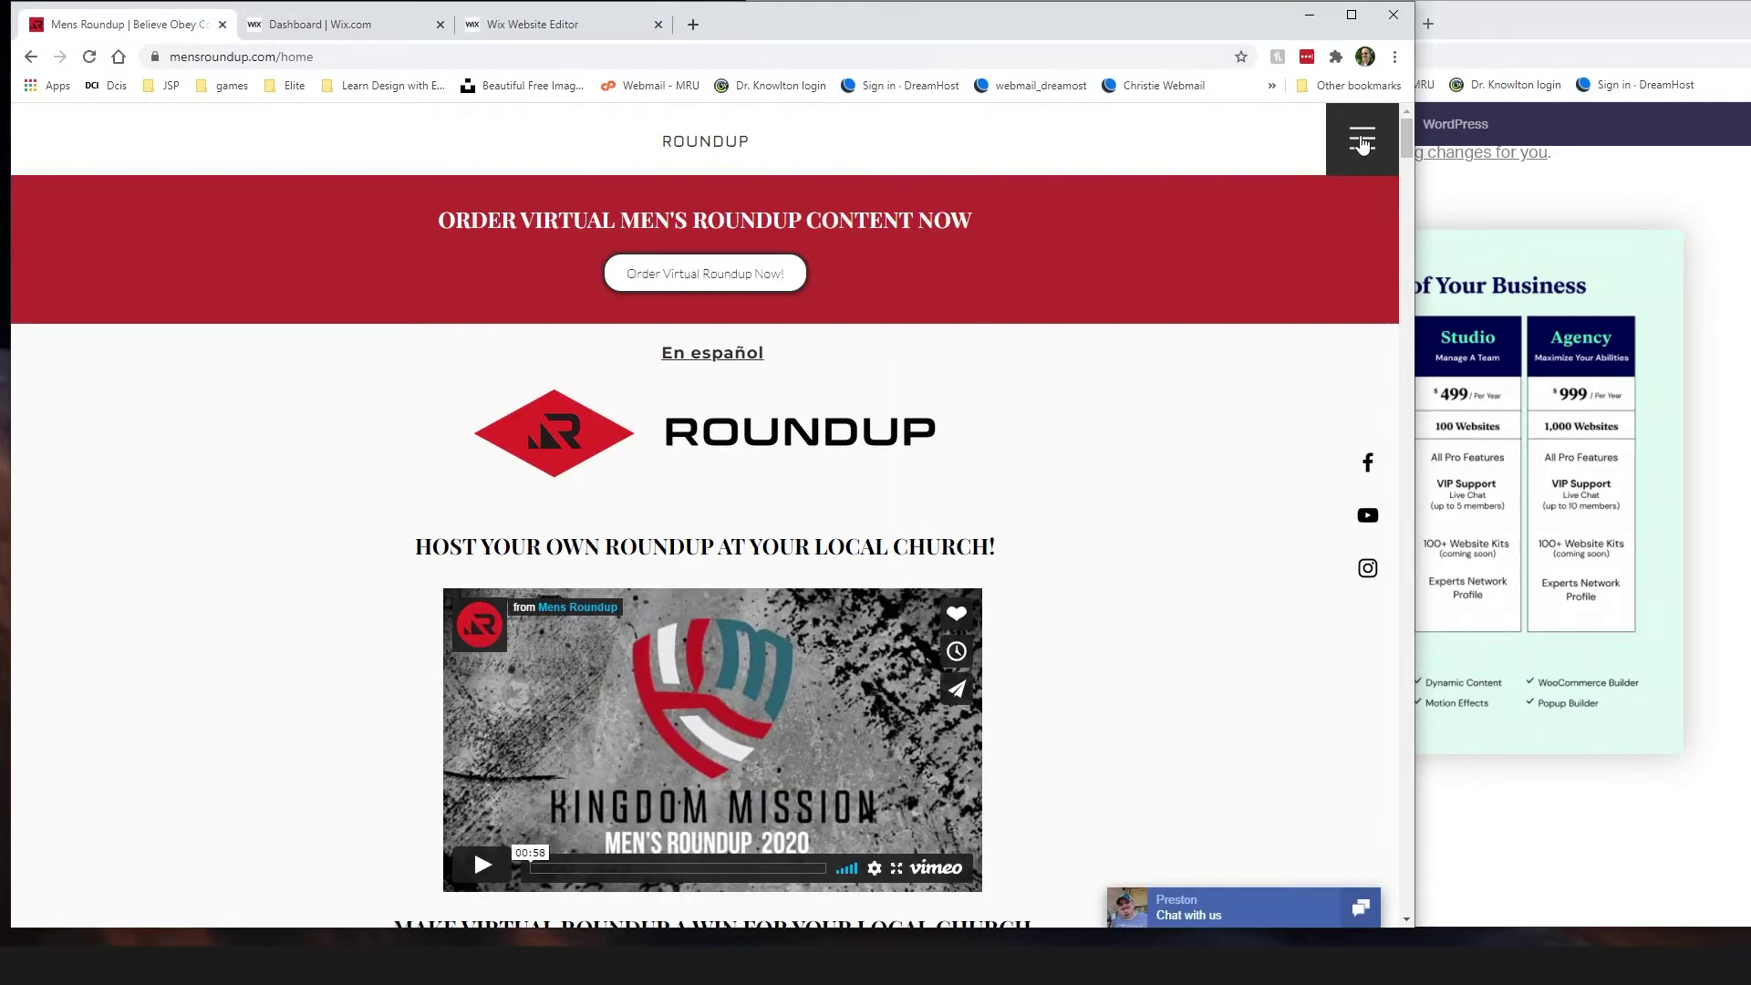
pyautogui.scroll(-2, 1289, 476)
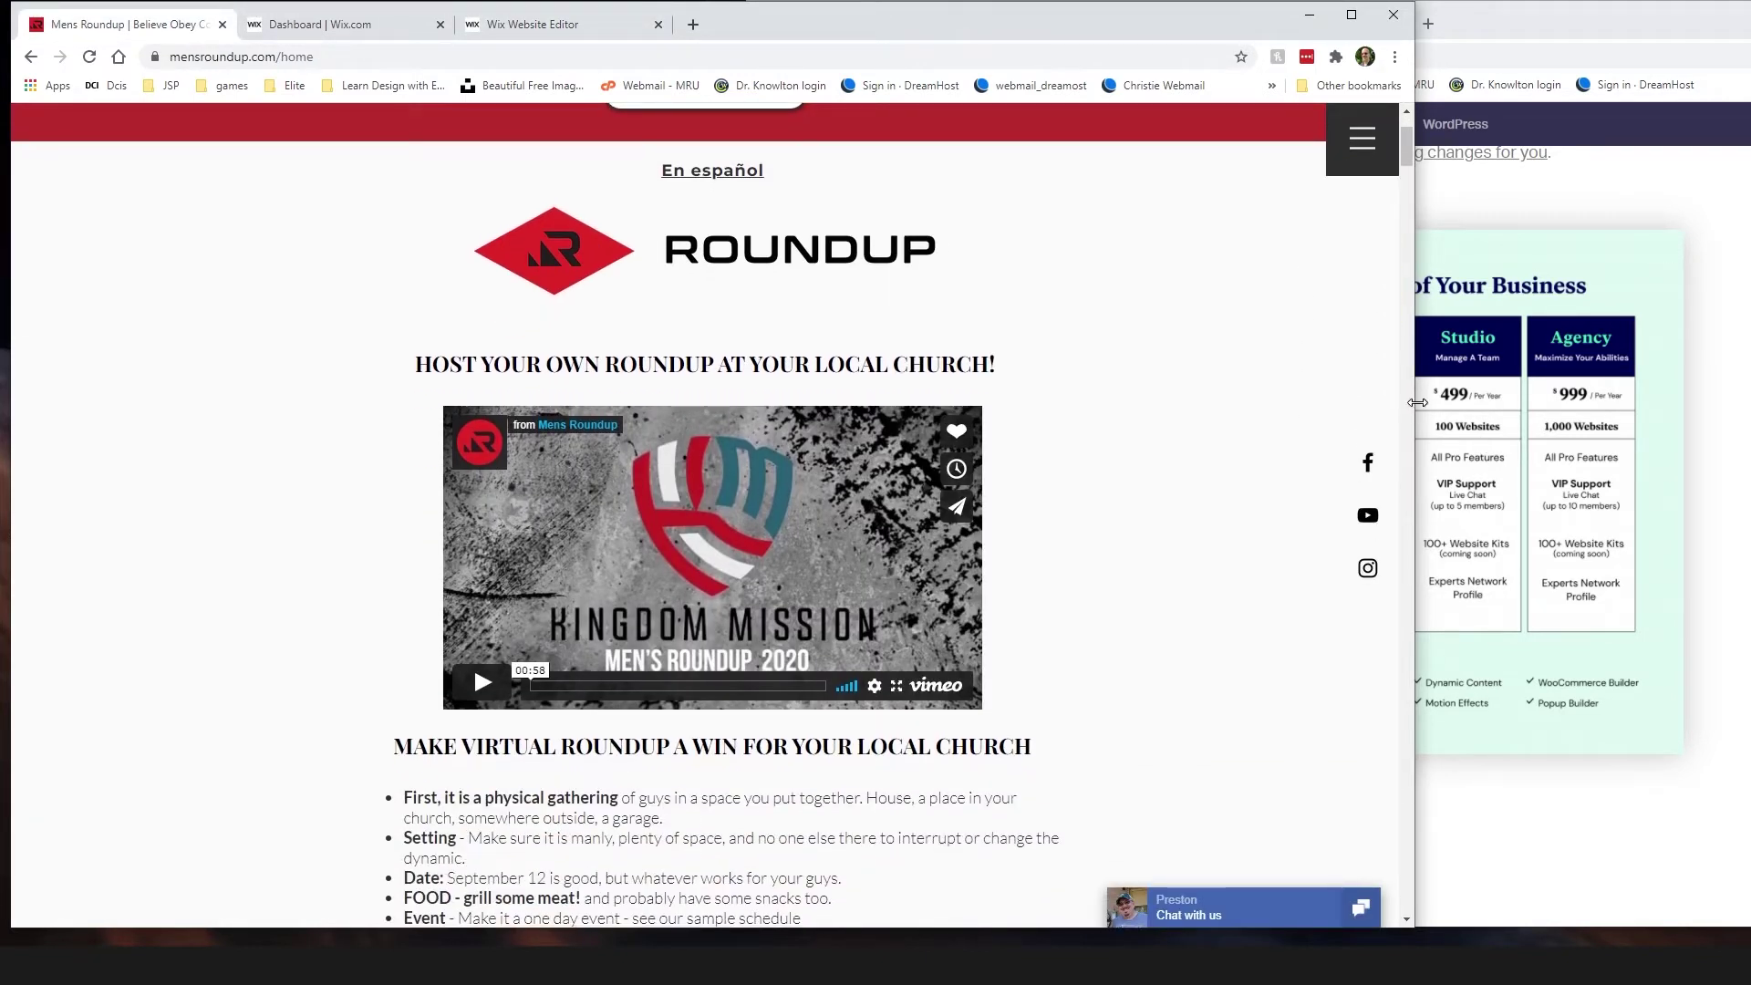
pyautogui.moveTo(1416, 402); pyautogui.dragTo(1307, 438)
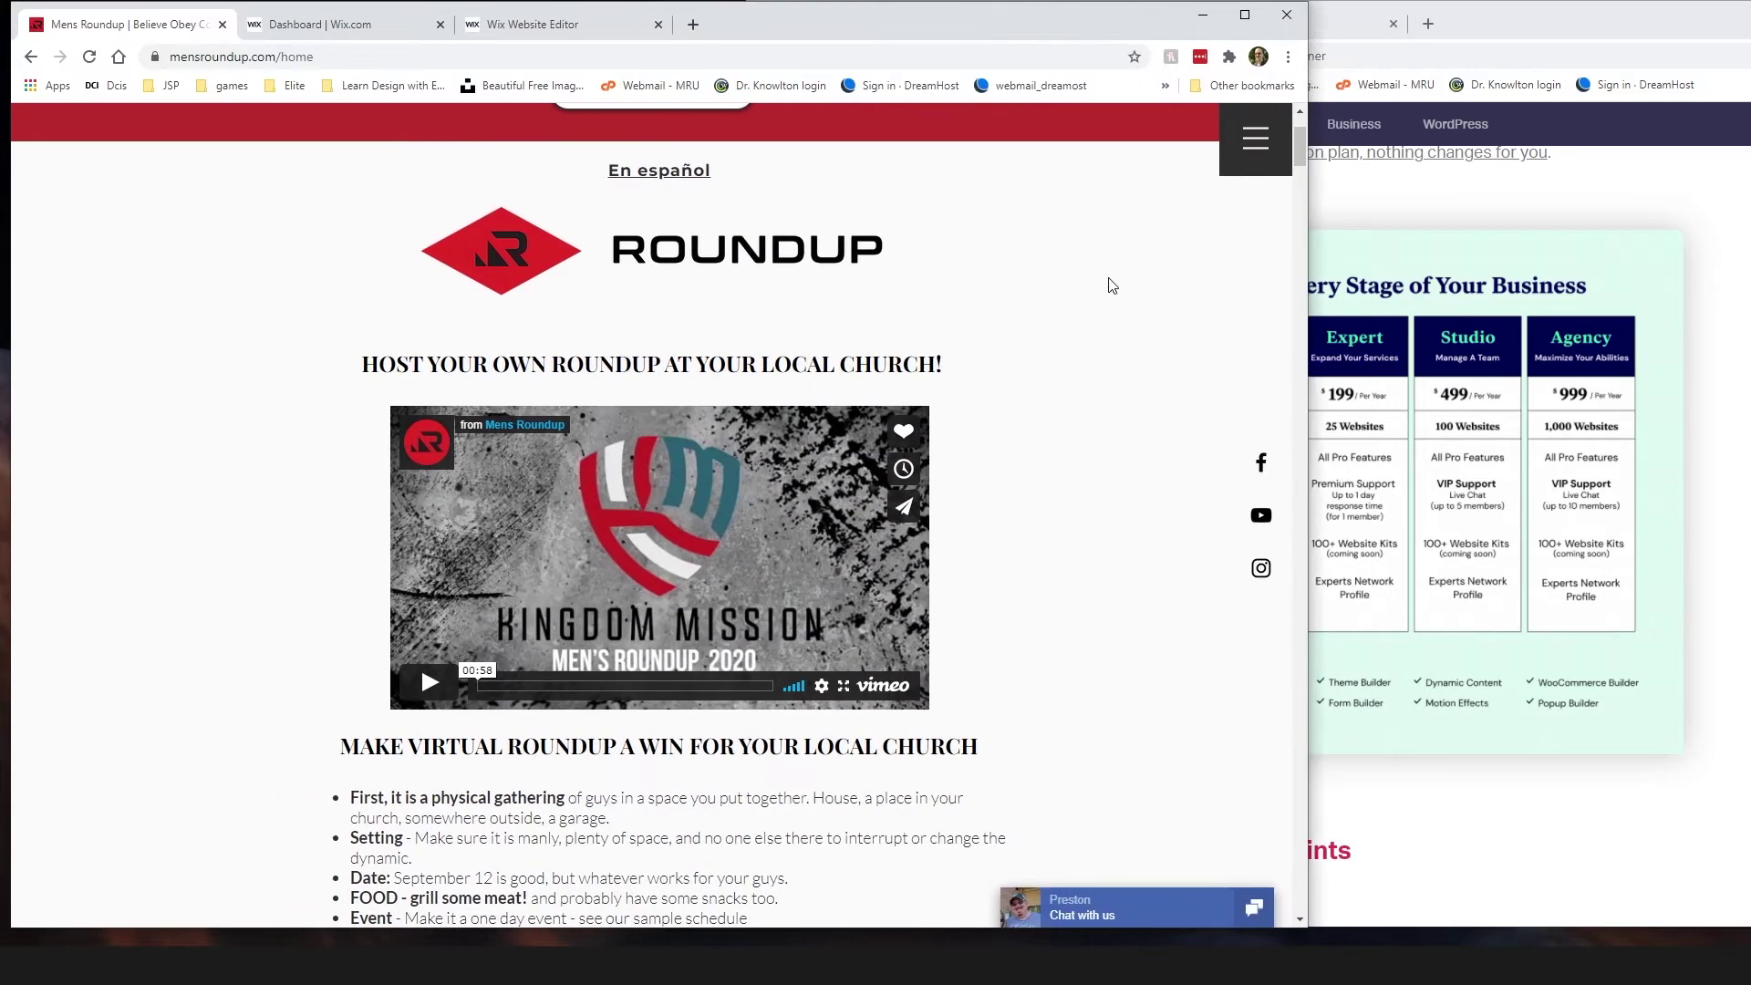
pyautogui.click(369, 22)
pyautogui.click(533, 25)
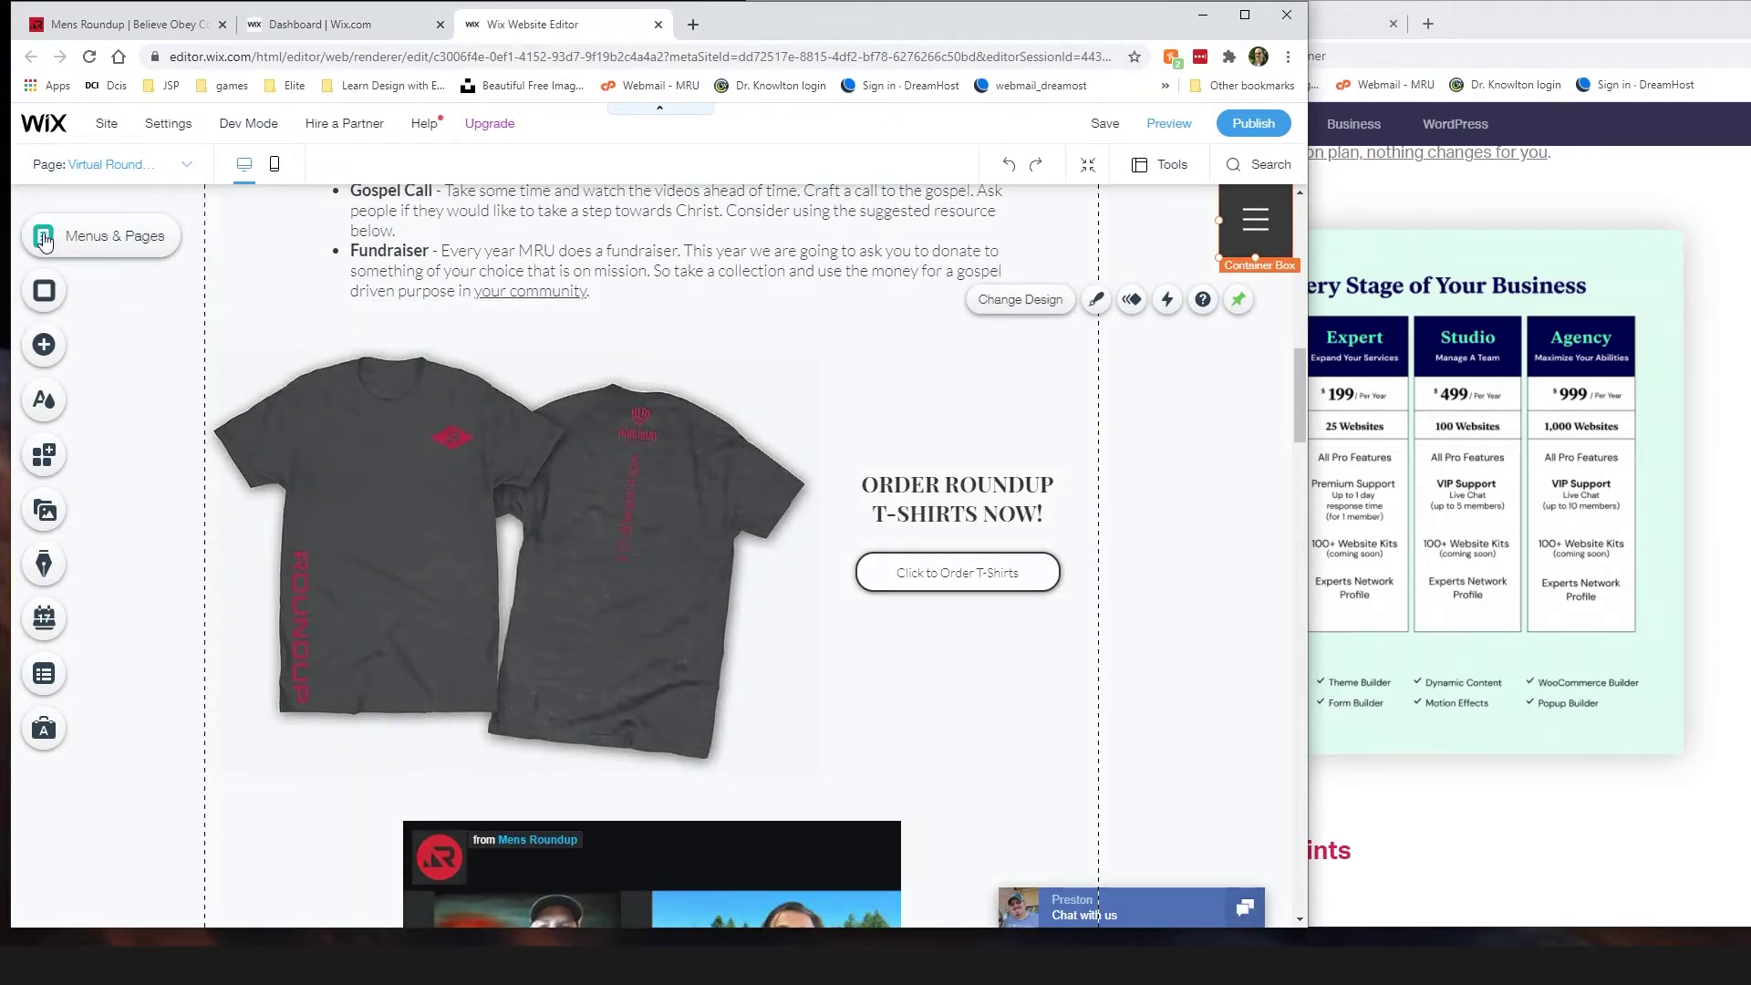
pyautogui.scroll(-5, 316, 505)
pyautogui.scroll(-3, 301, 515)
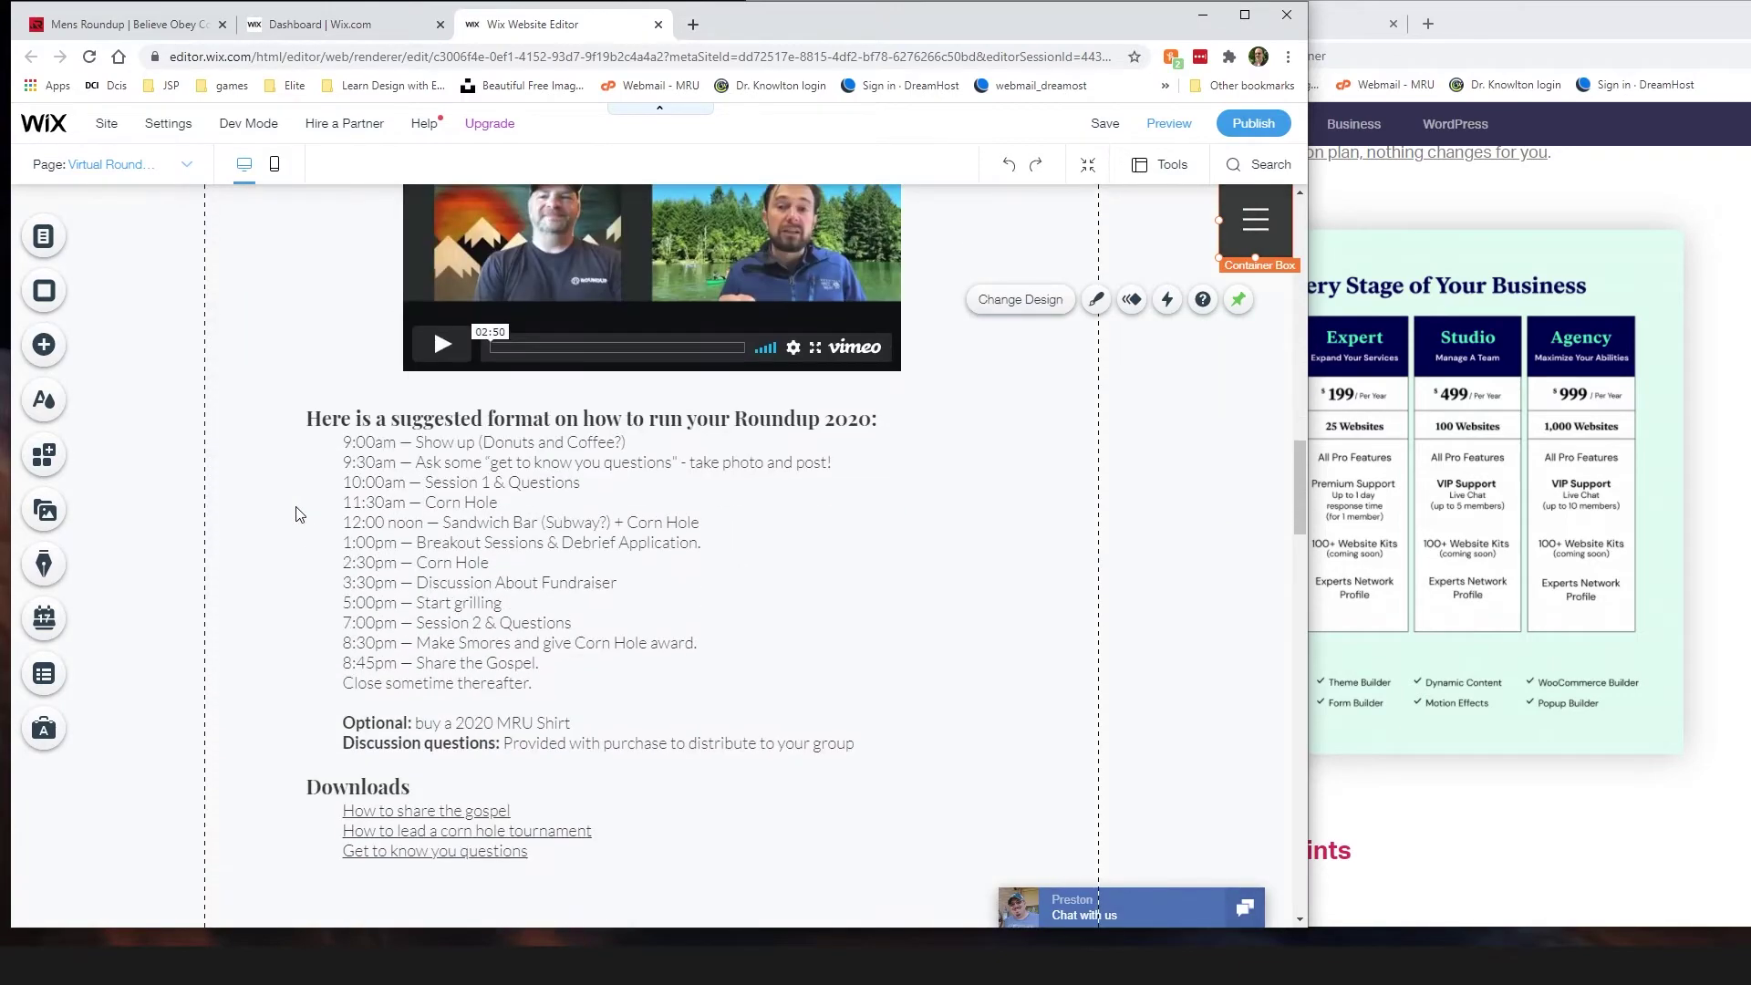
pyautogui.scroll(-15, 297, 515)
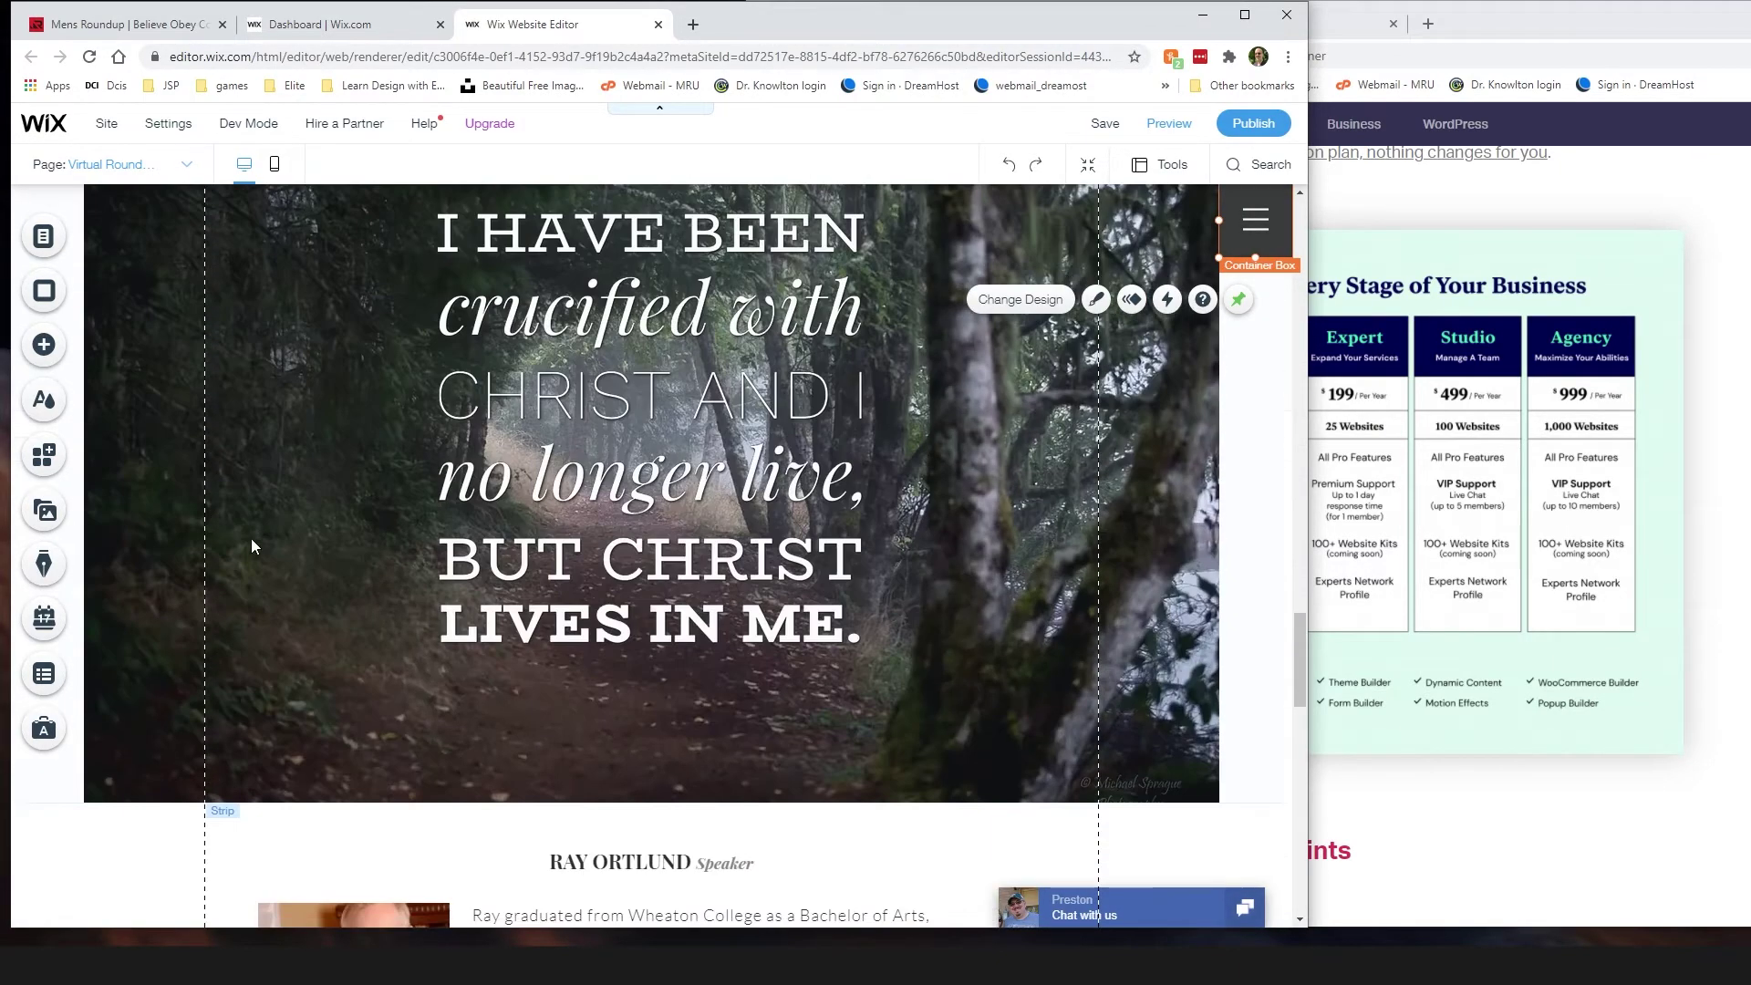
pyautogui.scroll(3, 277, 527)
pyautogui.scroll(-1, 987, 643)
pyautogui.scroll(-10, 986, 638)
pyautogui.scroll(-7, 1167, 526)
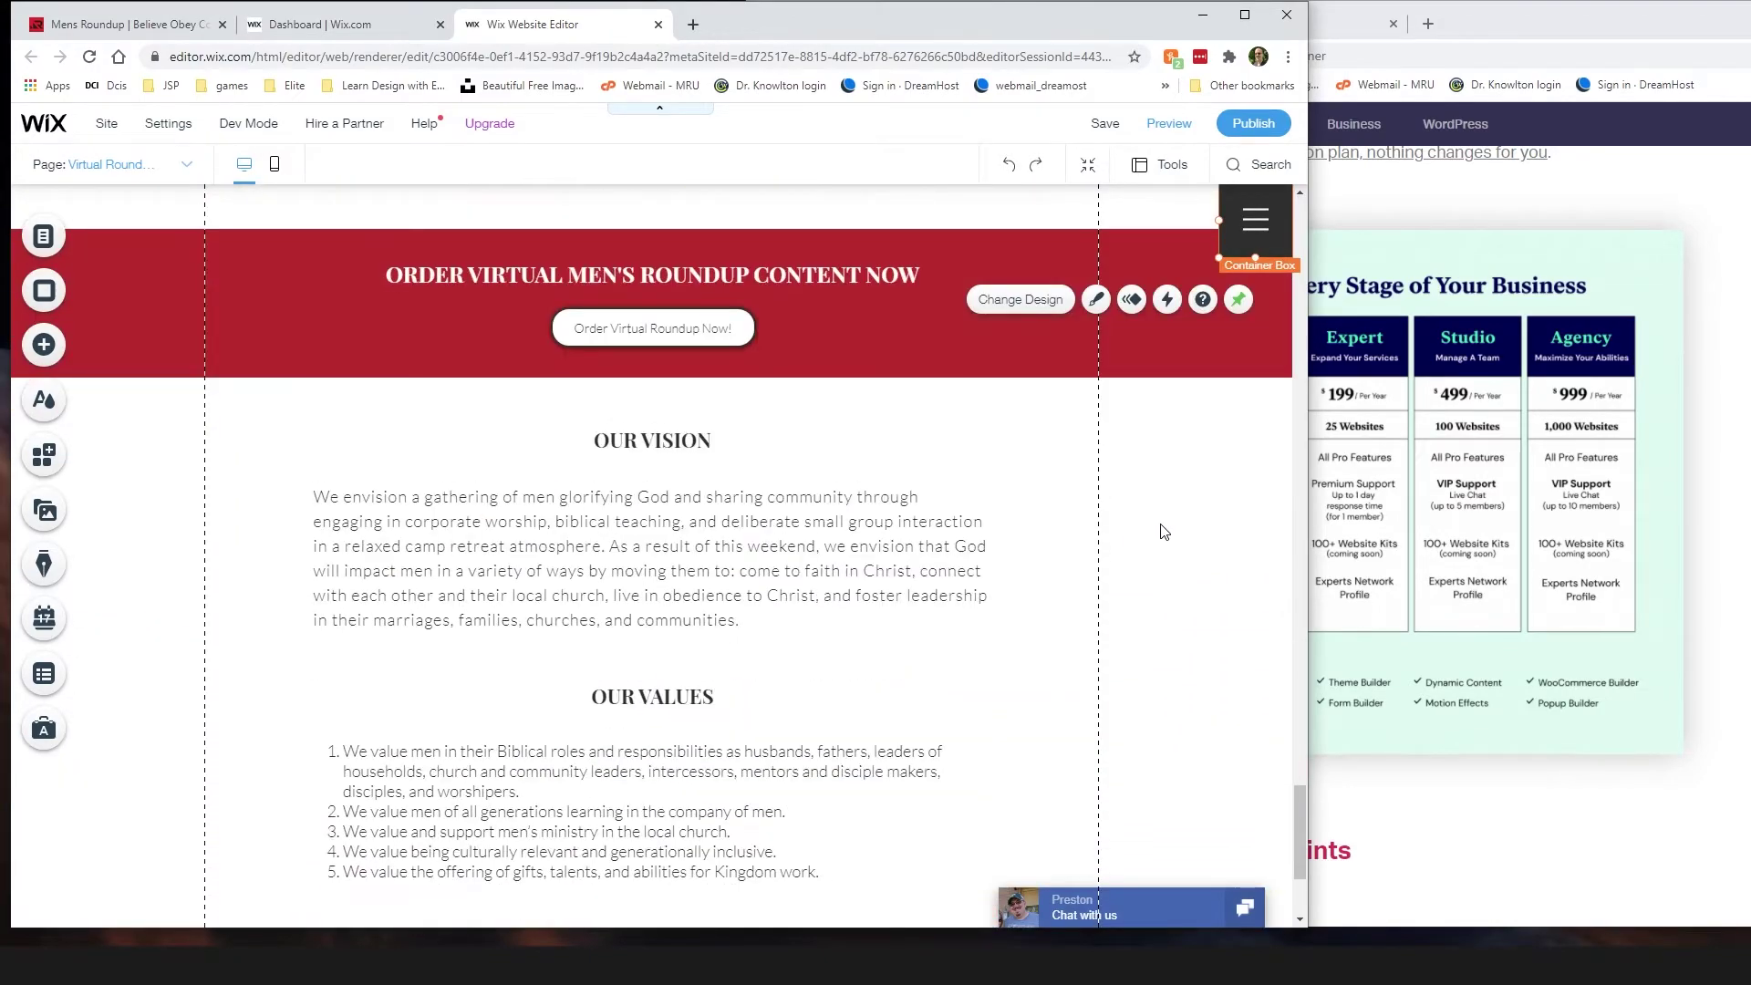
pyautogui.scroll(20, 1161, 527)
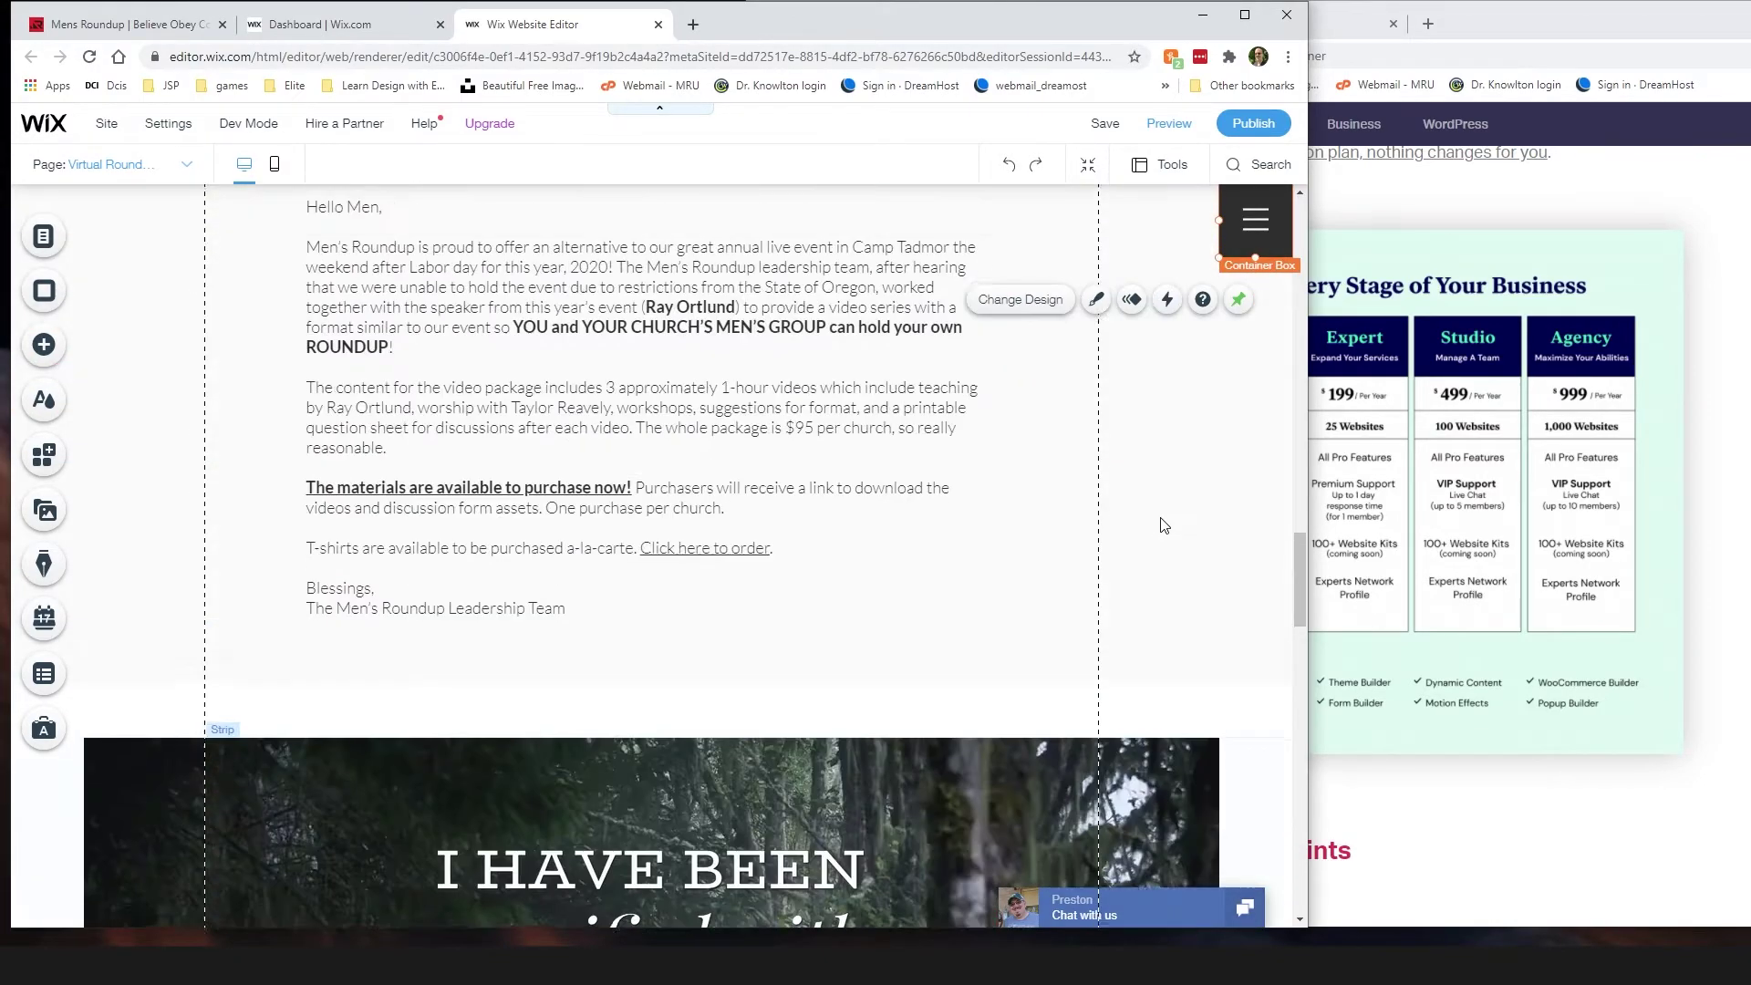
pyautogui.scroll(15, 1156, 524)
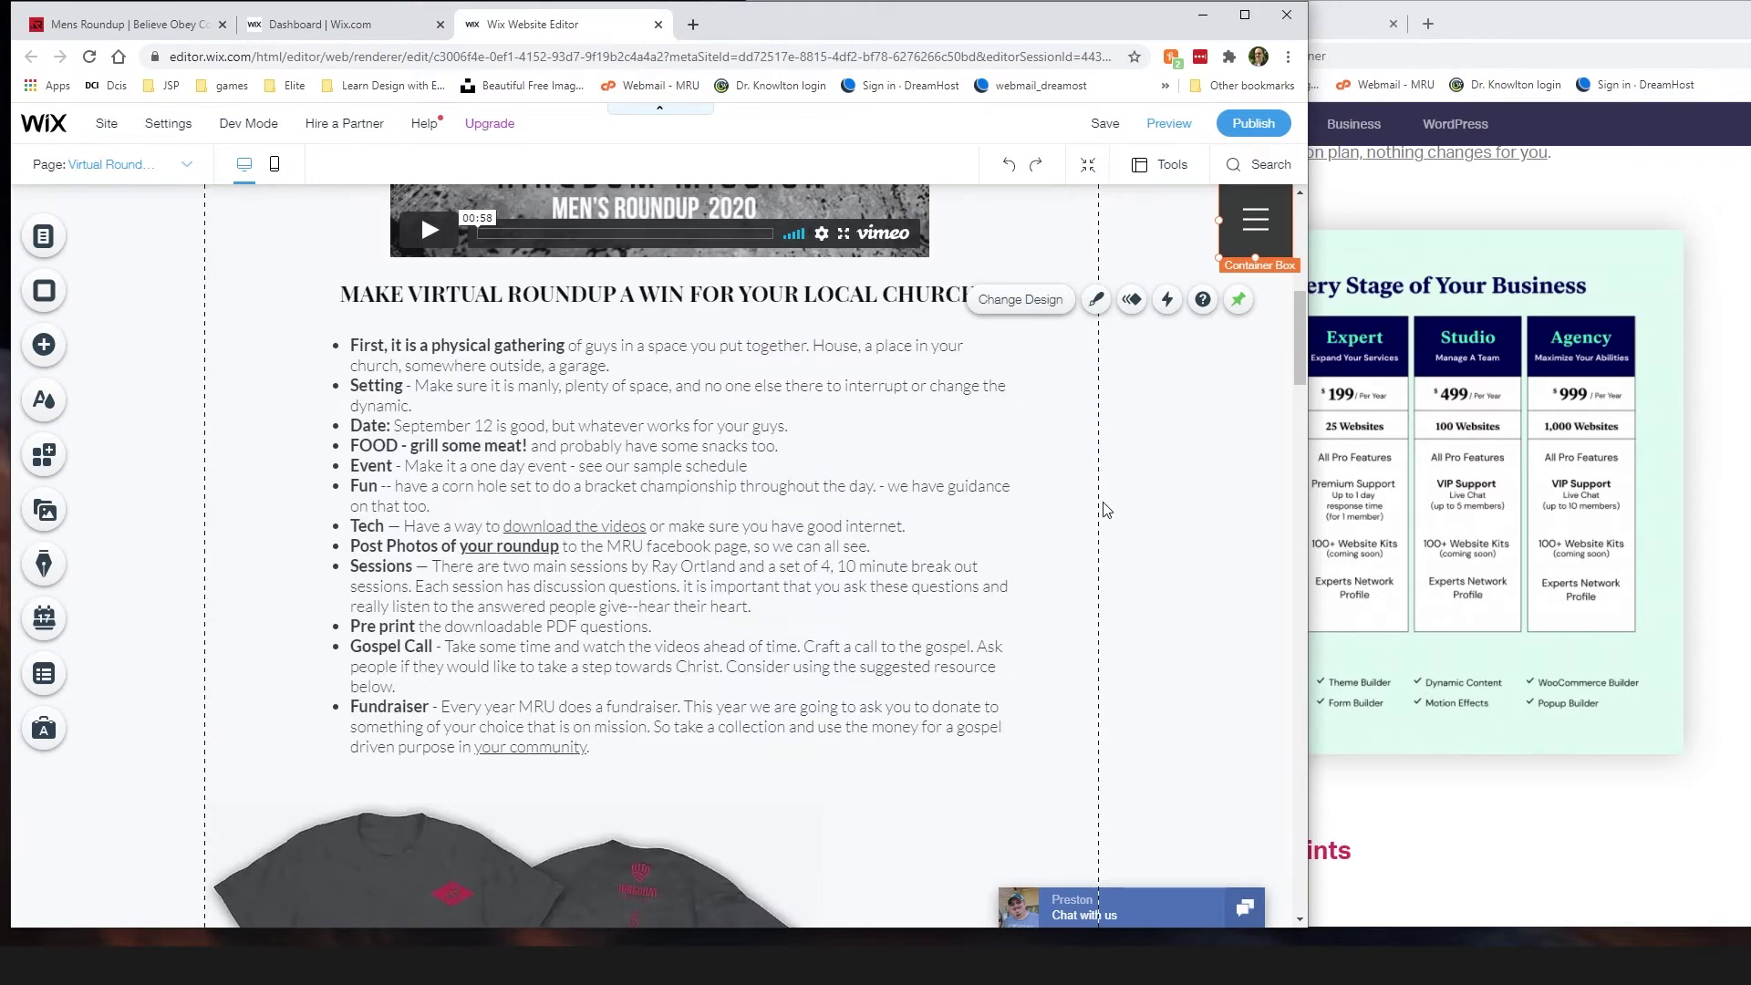
pyautogui.scroll(1, 1106, 509)
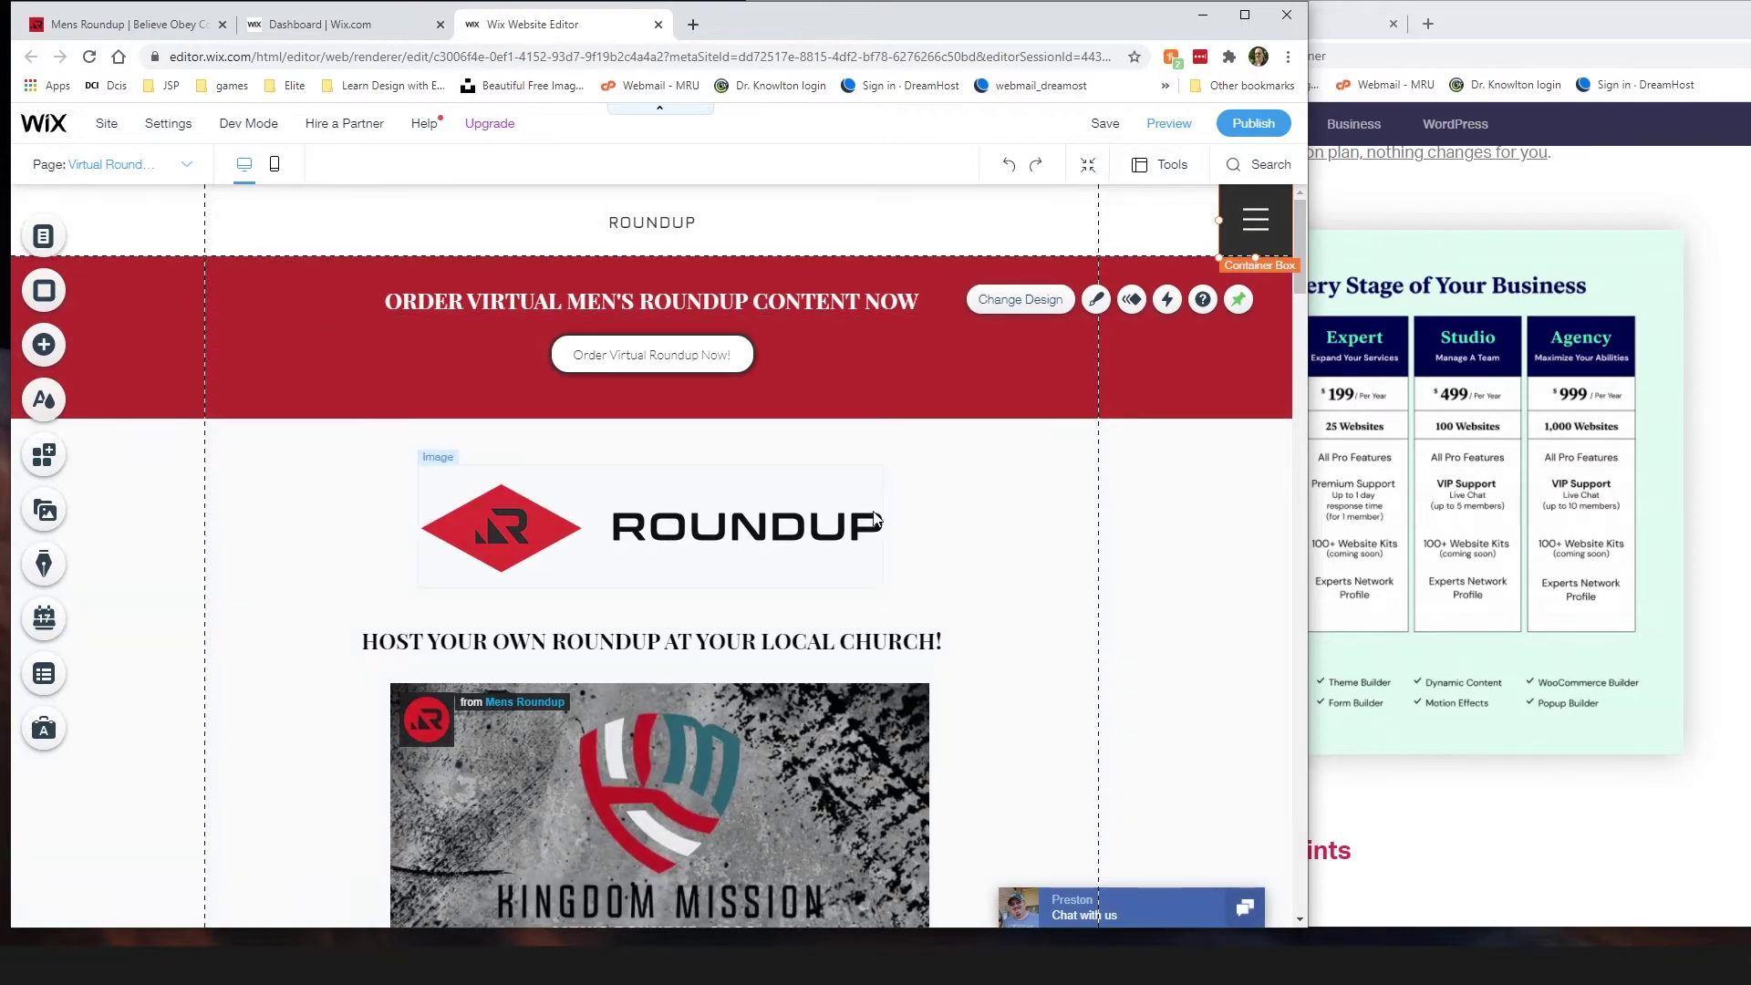
pyautogui.scroll(-15, 1082, 528)
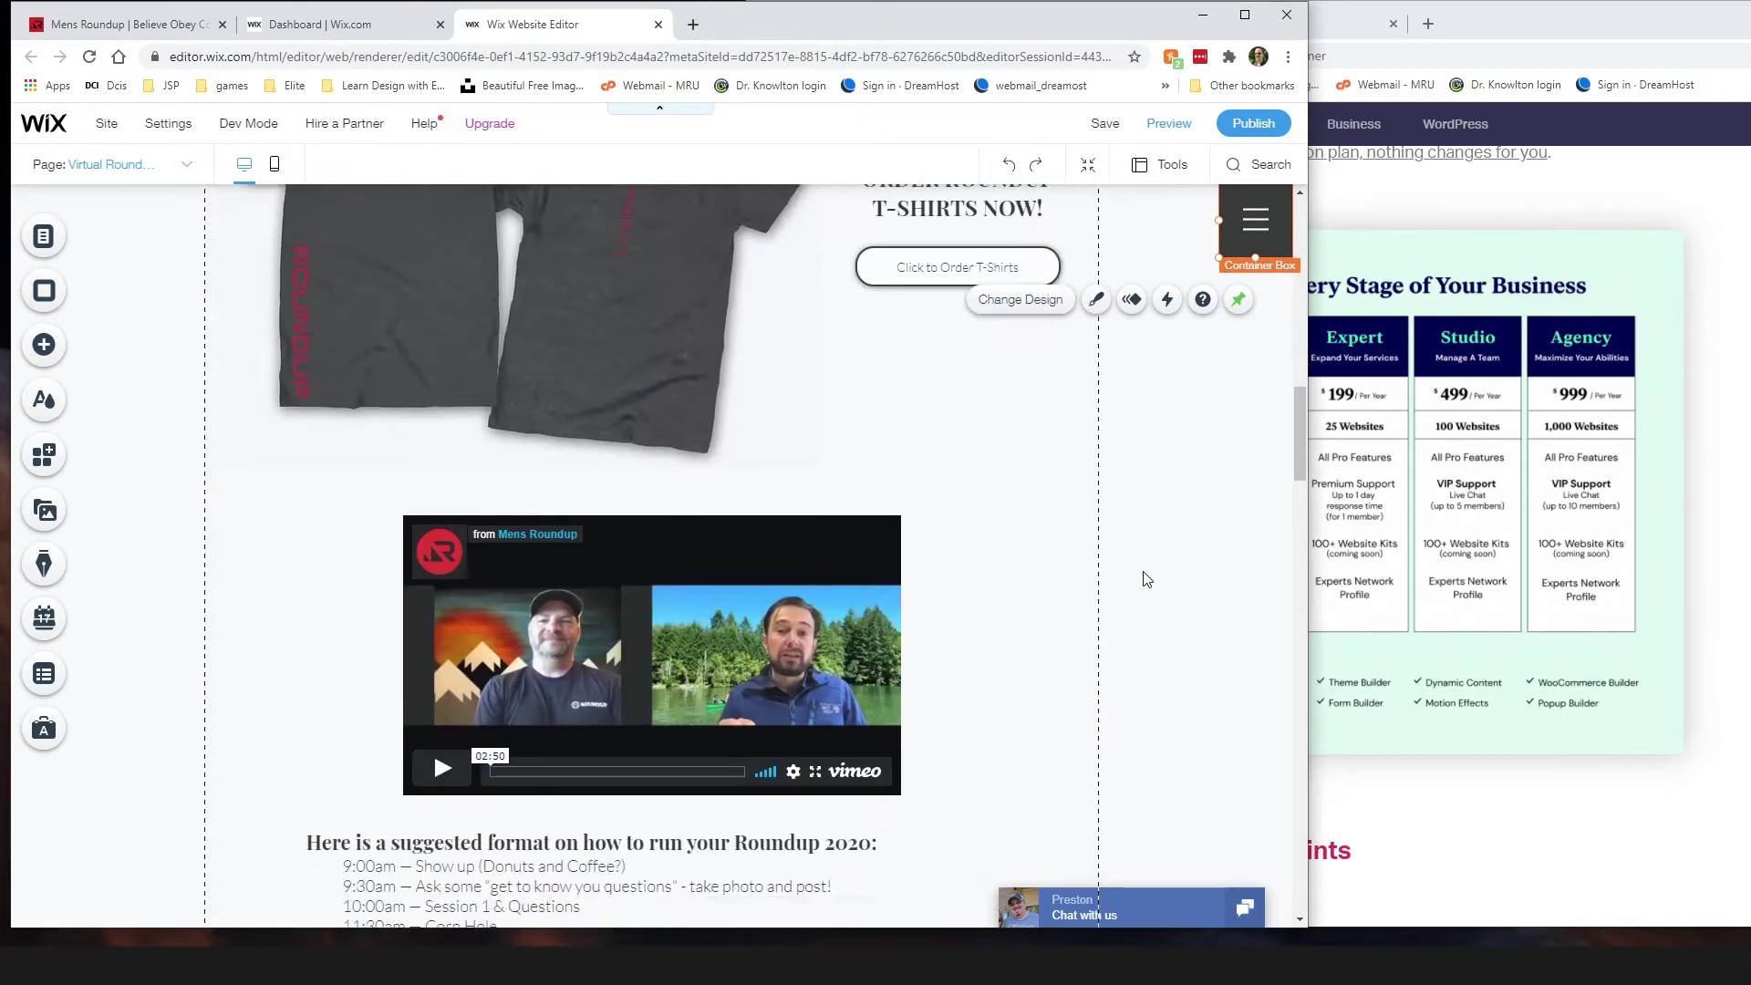
pyautogui.scroll(-9, 1147, 579)
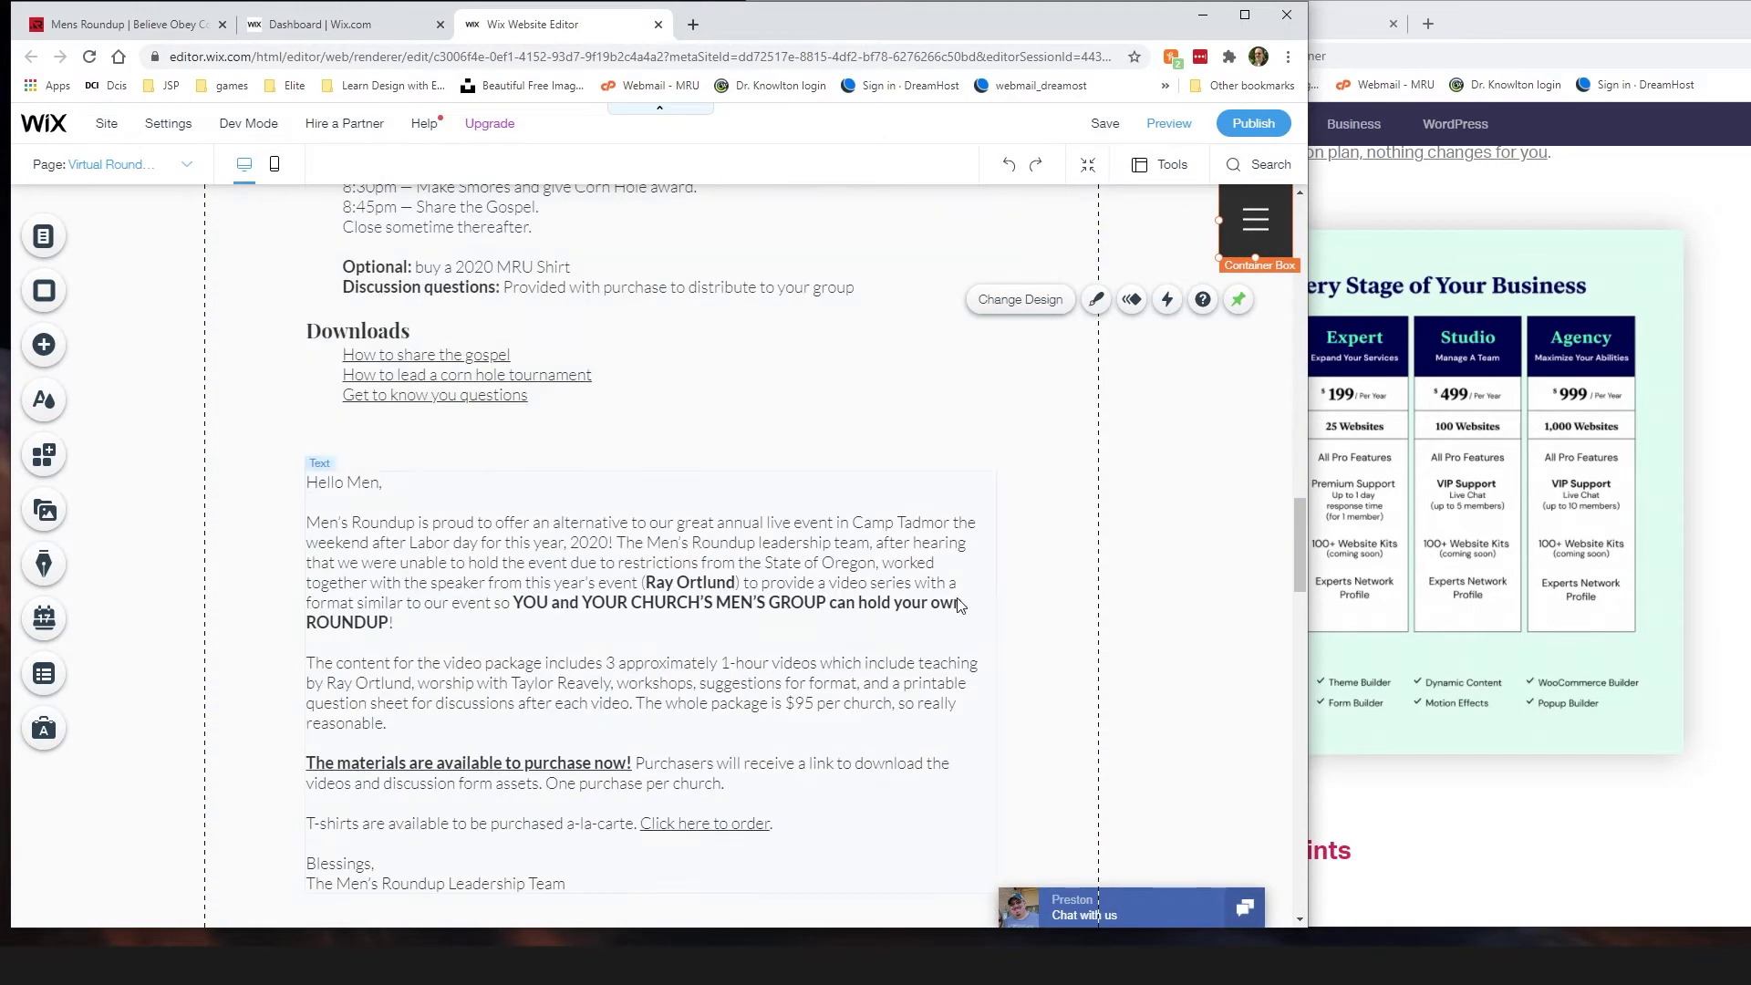
pyautogui.scroll(-15, 958, 604)
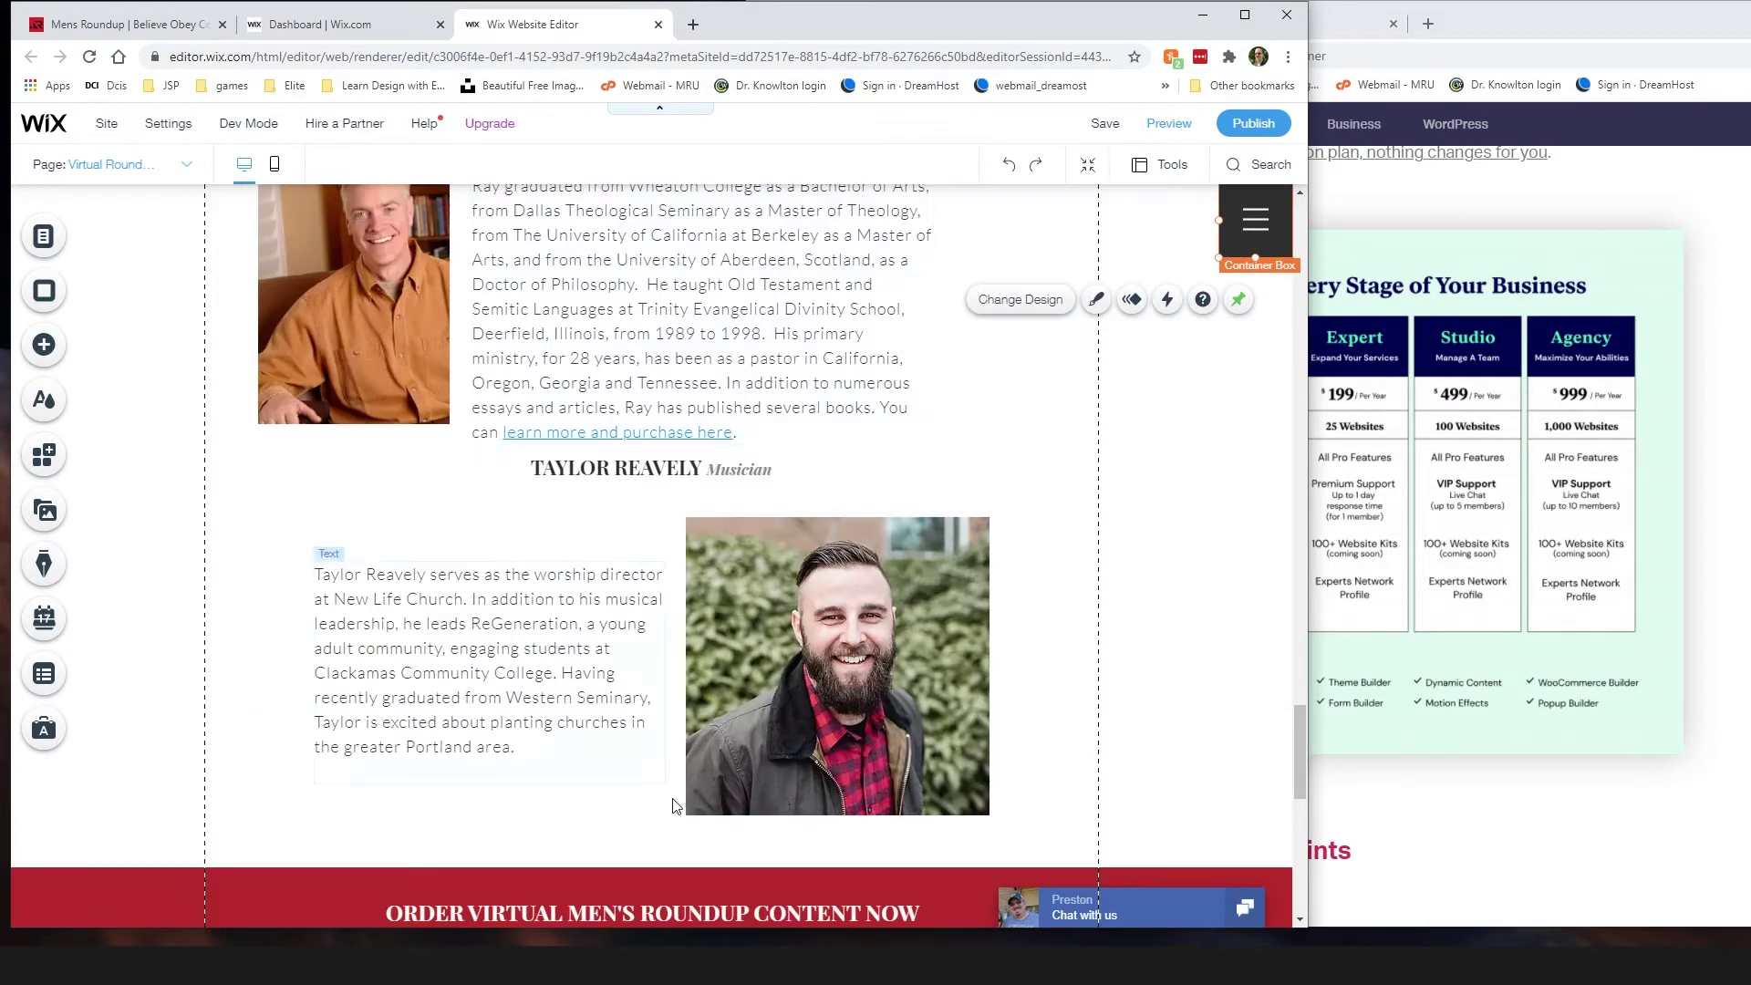
pyautogui.scroll(-9, 727, 542)
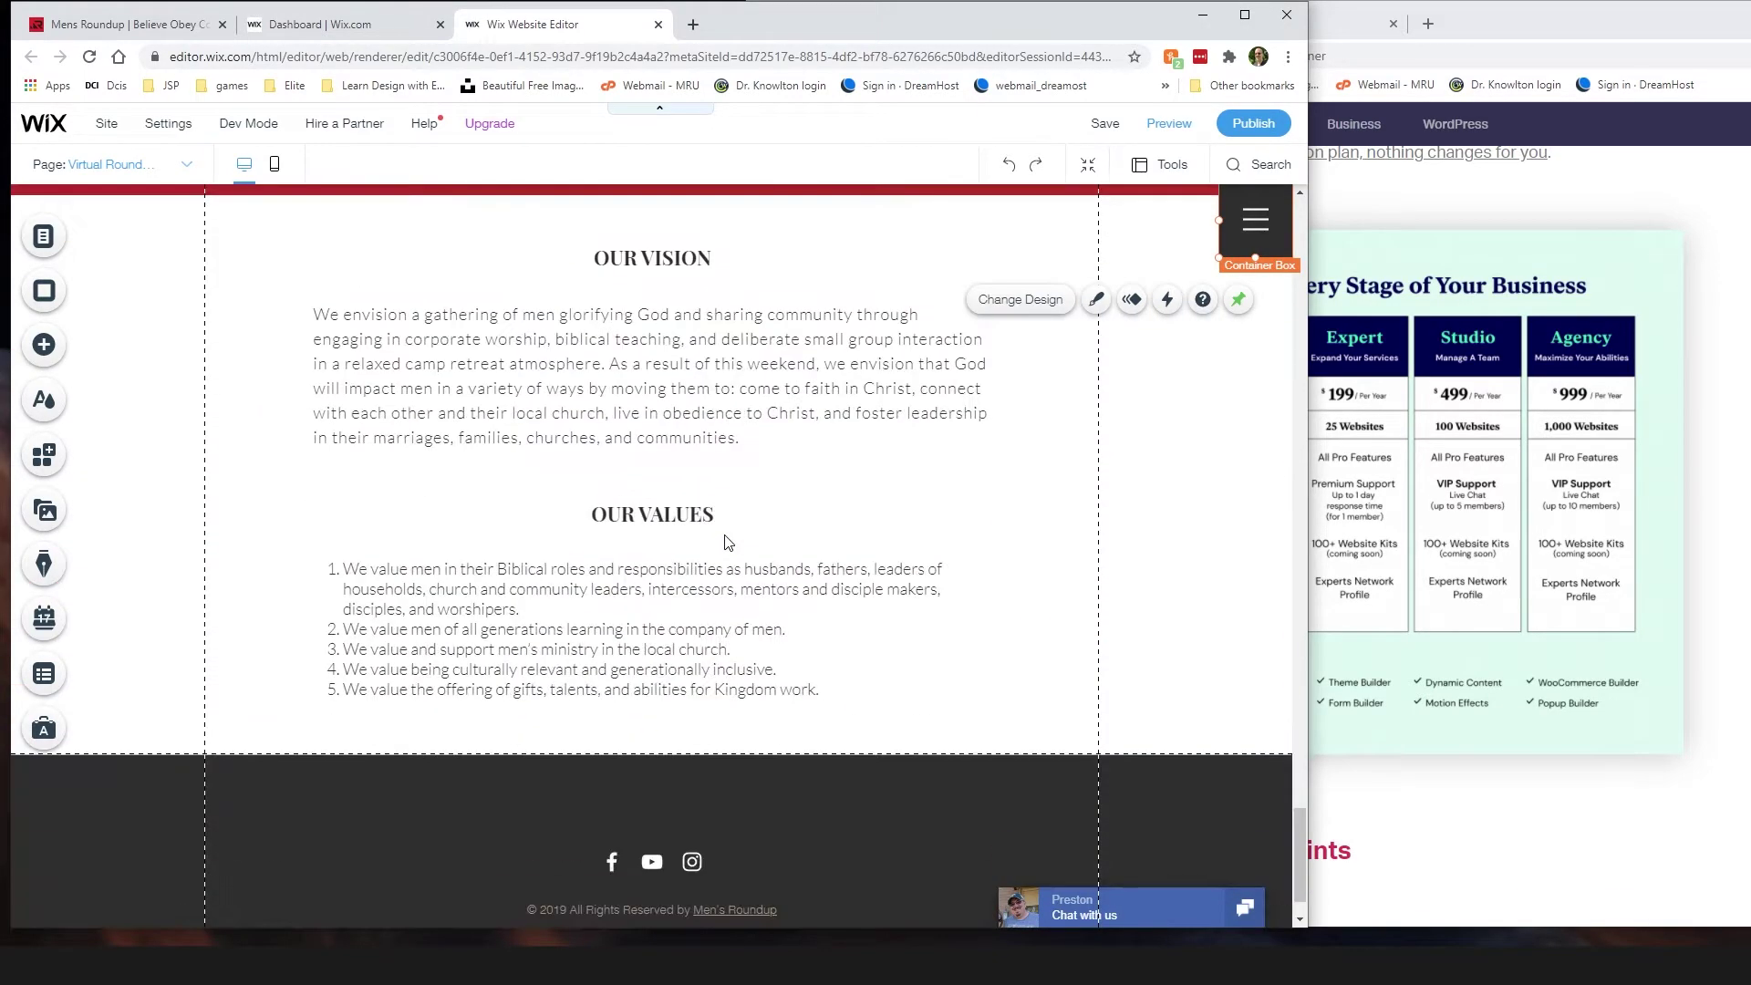
pyautogui.scroll(-1, 727, 542)
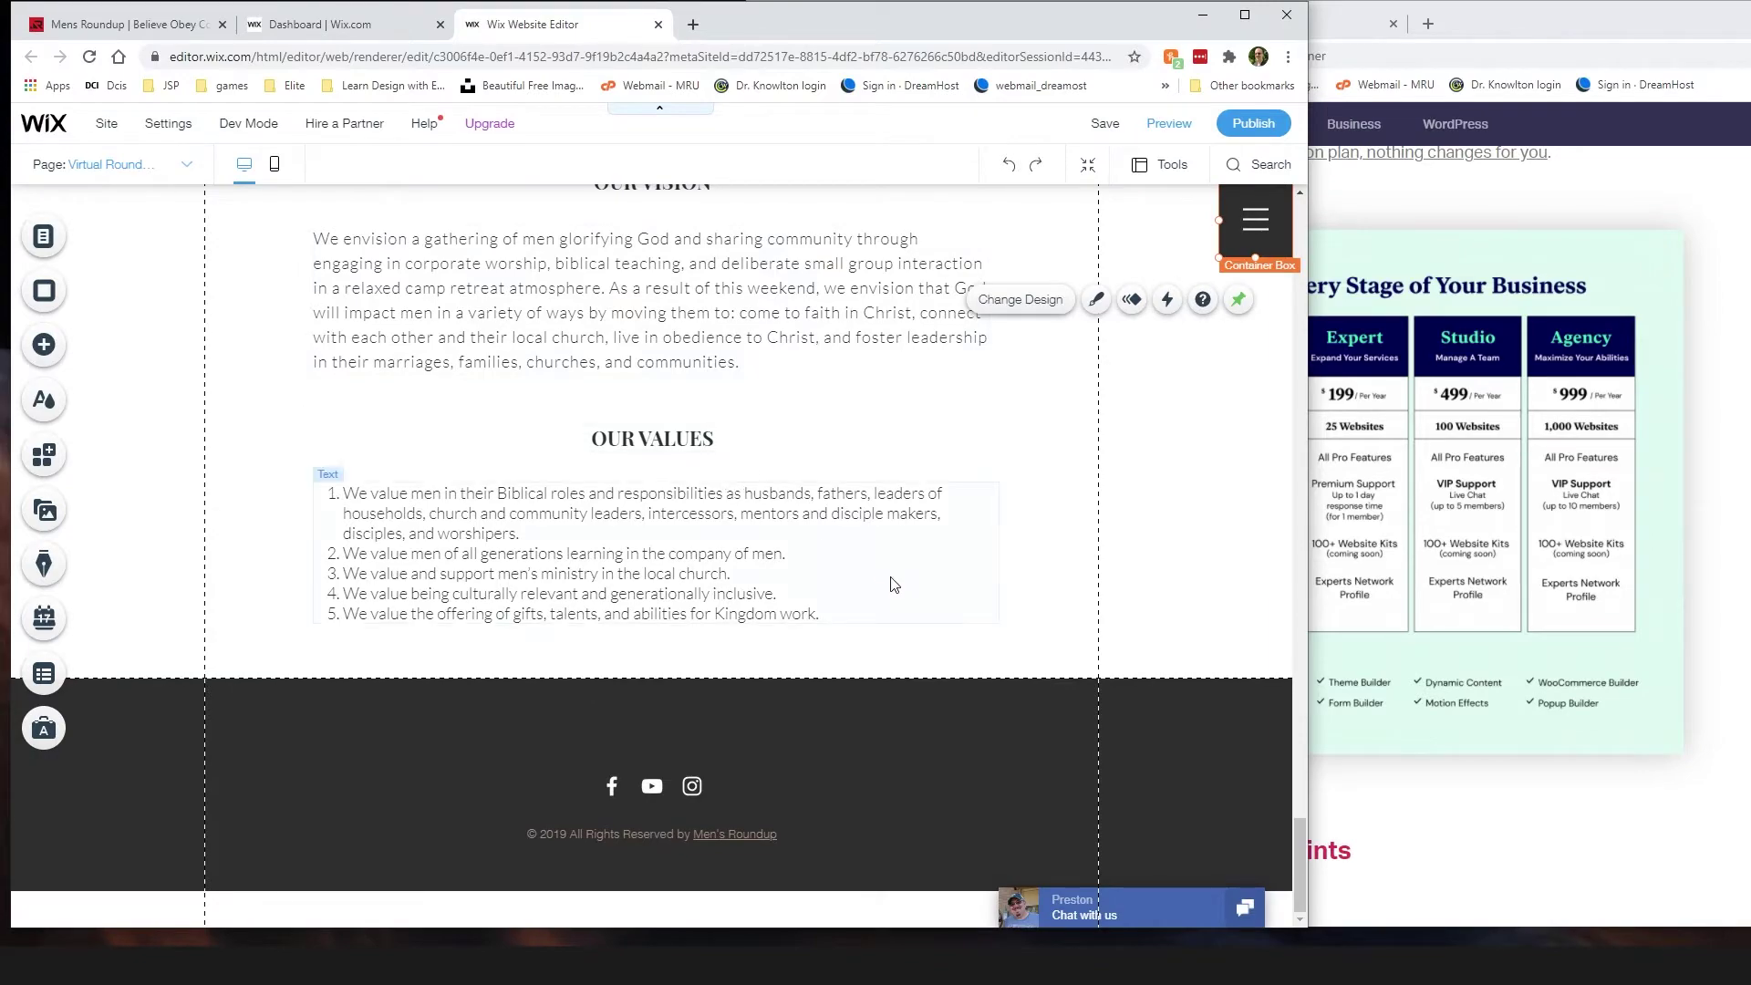
pyautogui.scroll(20, 891, 584)
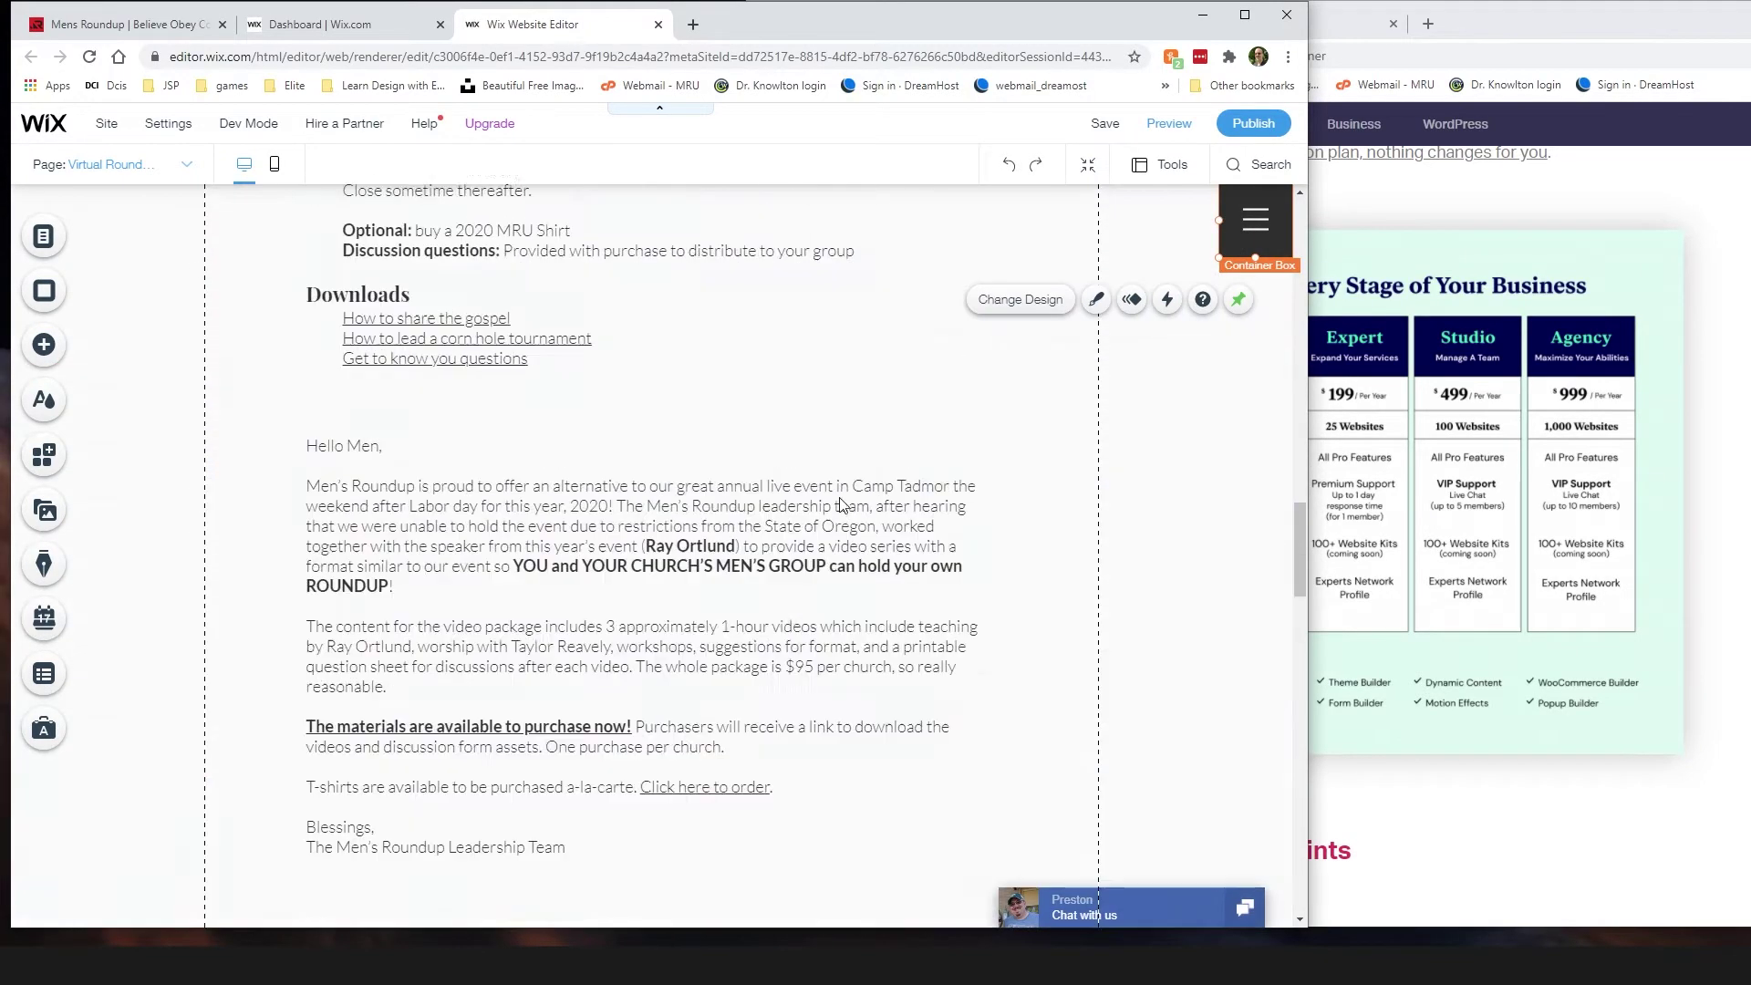
pyautogui.scroll(15, 840, 497)
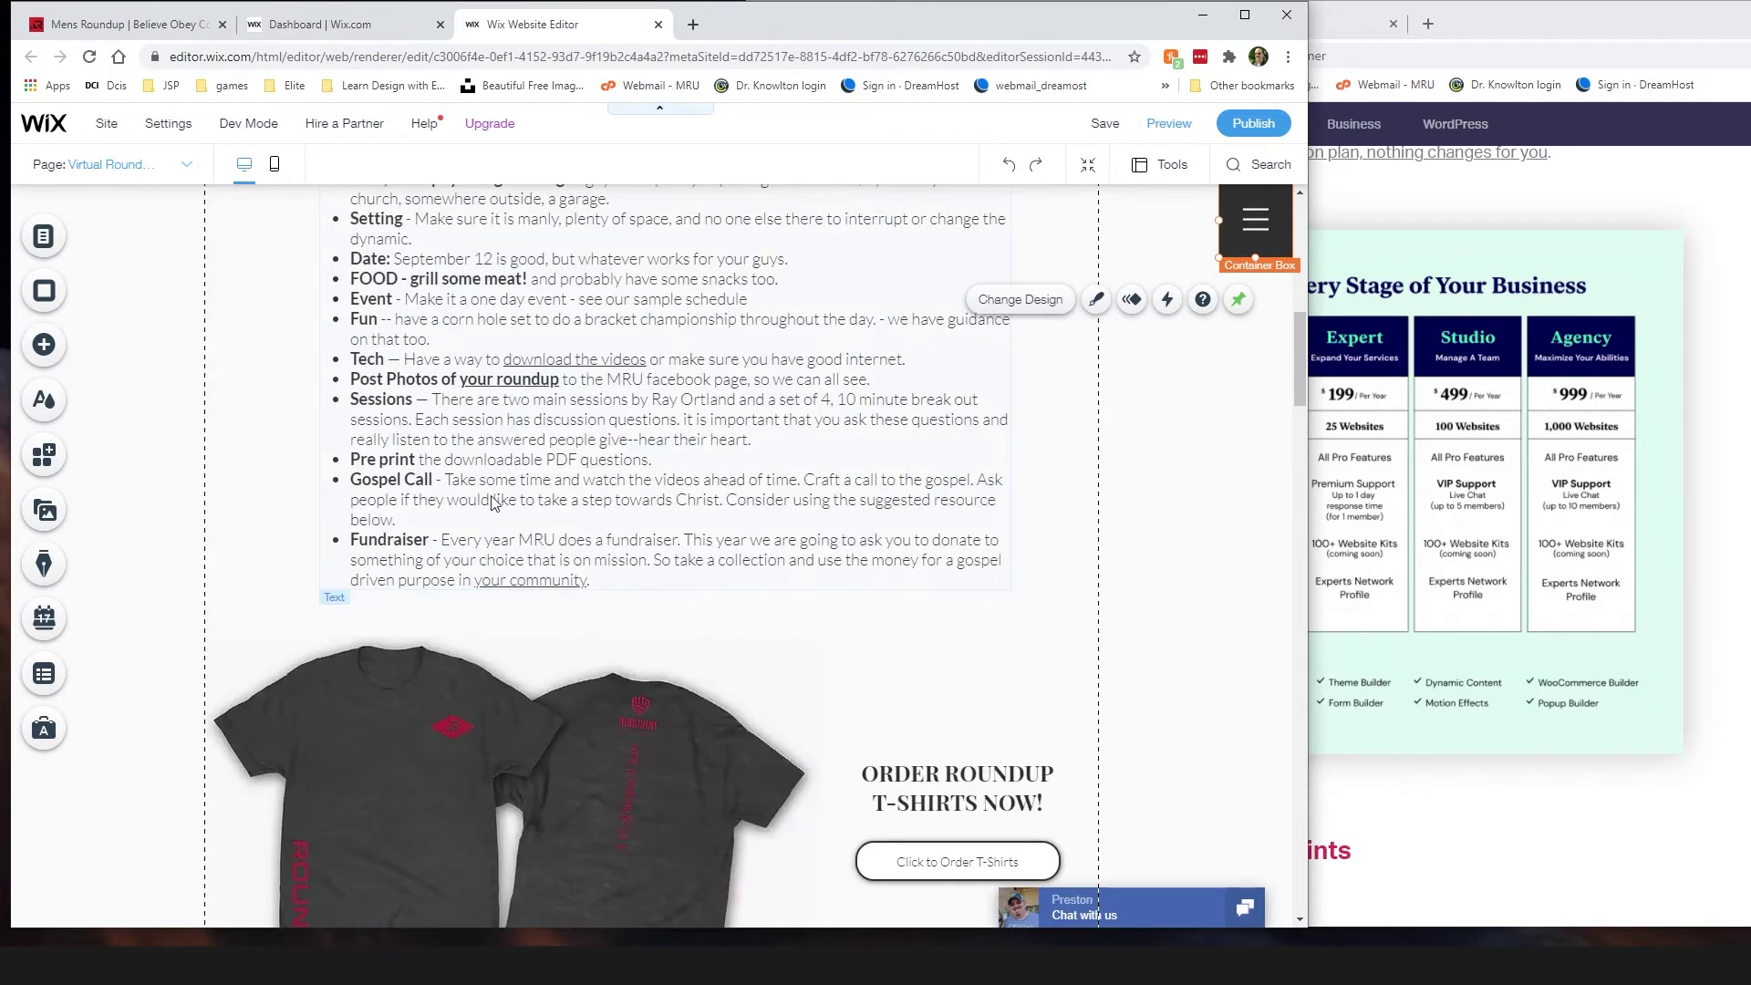
pyautogui.scroll(8, 493, 497)
pyautogui.scroll(4, 392, 329)
pyautogui.scroll(1, 392, 329)
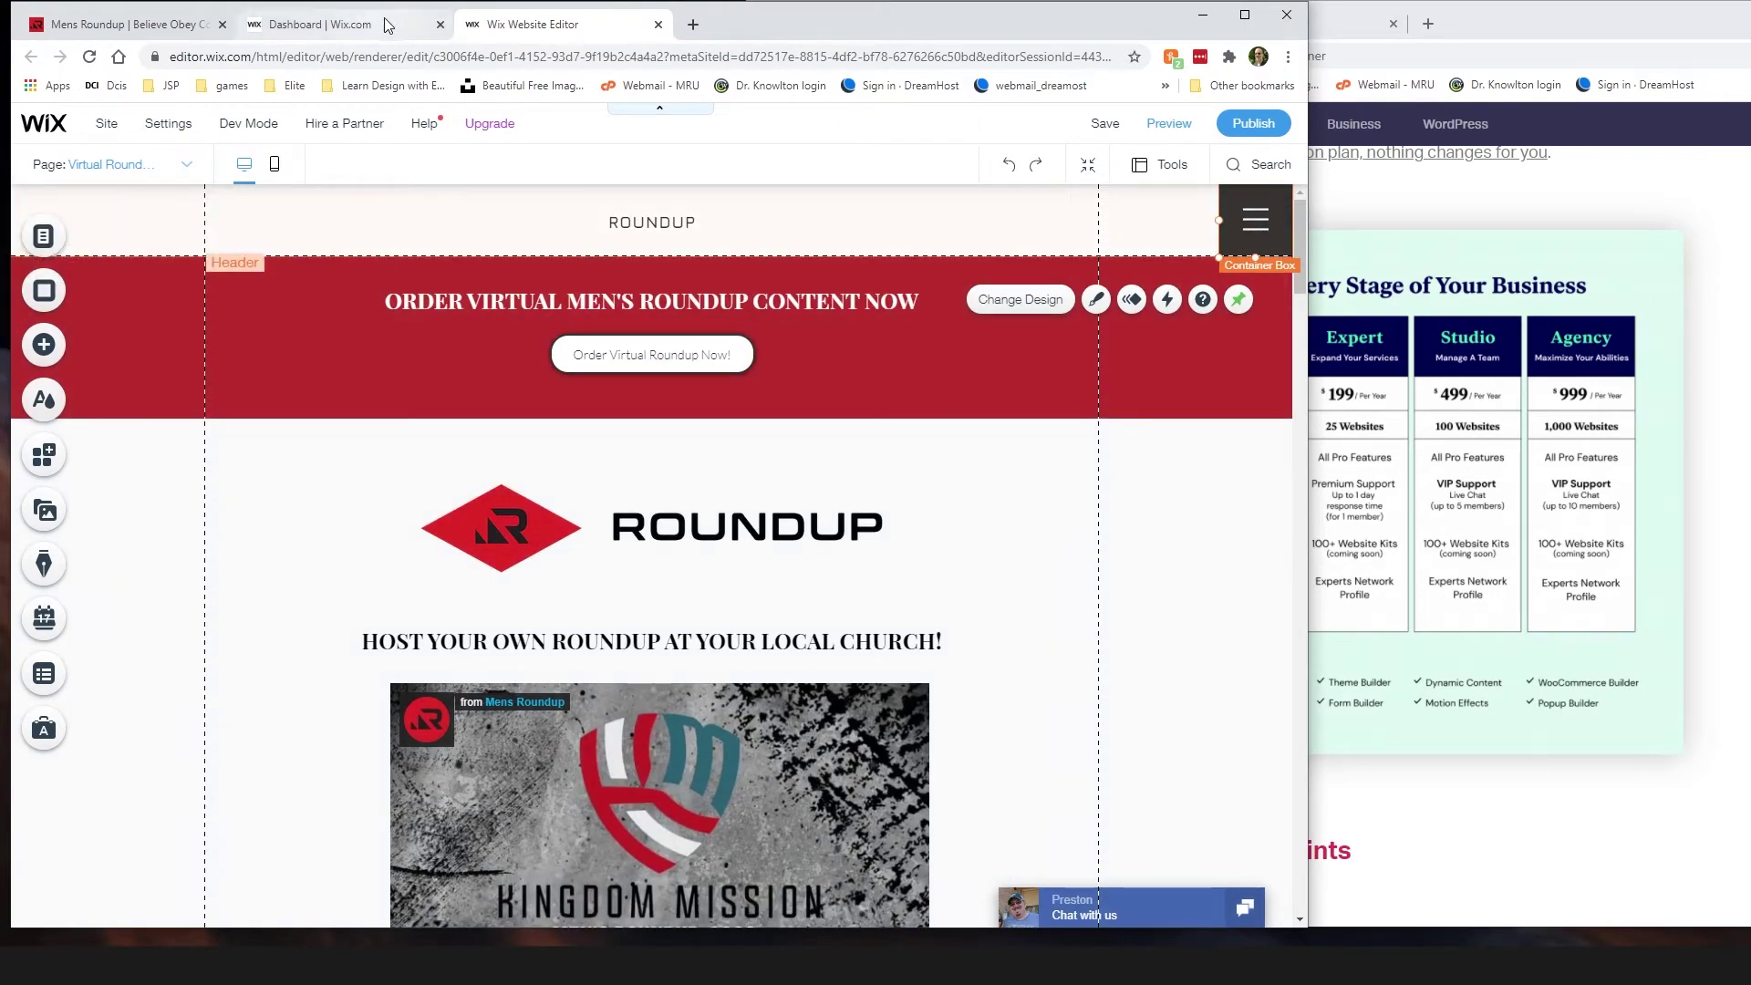
# Step: Switch to the live Men's Roundup tab and start scrolling down its home page
pyautogui.click(367, 24)
pyautogui.click(128, 30)
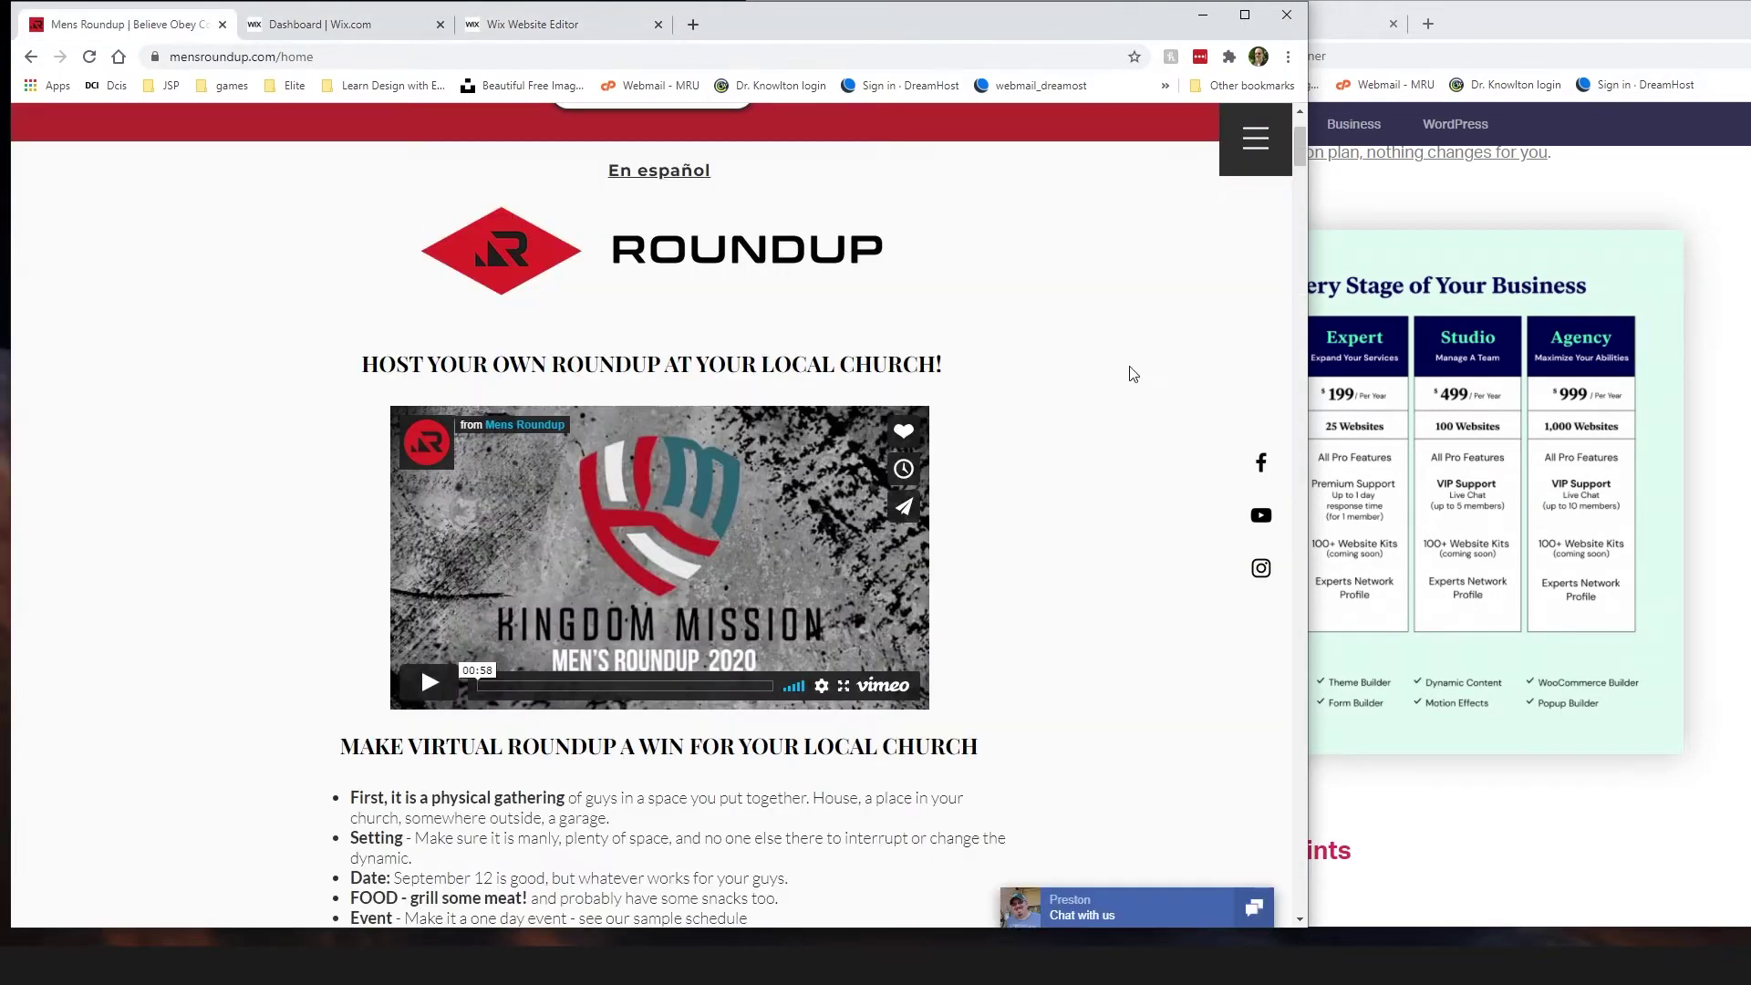
pyautogui.scroll(-15, 1140, 368)
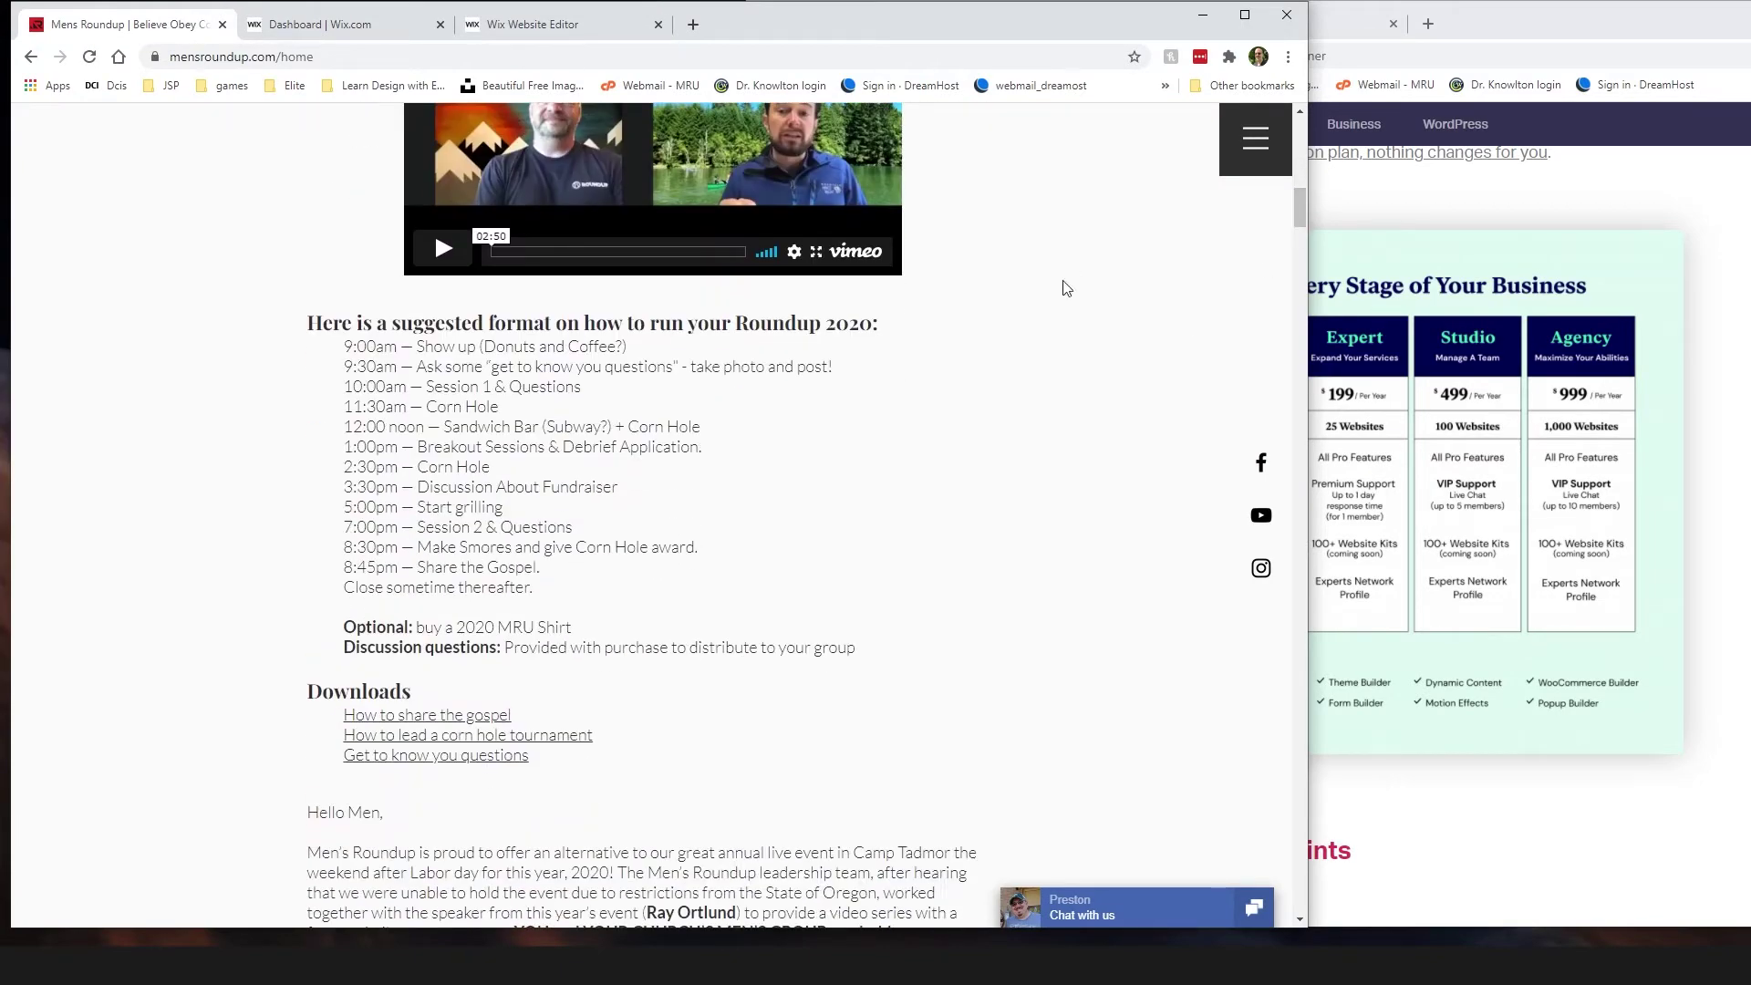
pyautogui.scroll(-10, 982, 461)
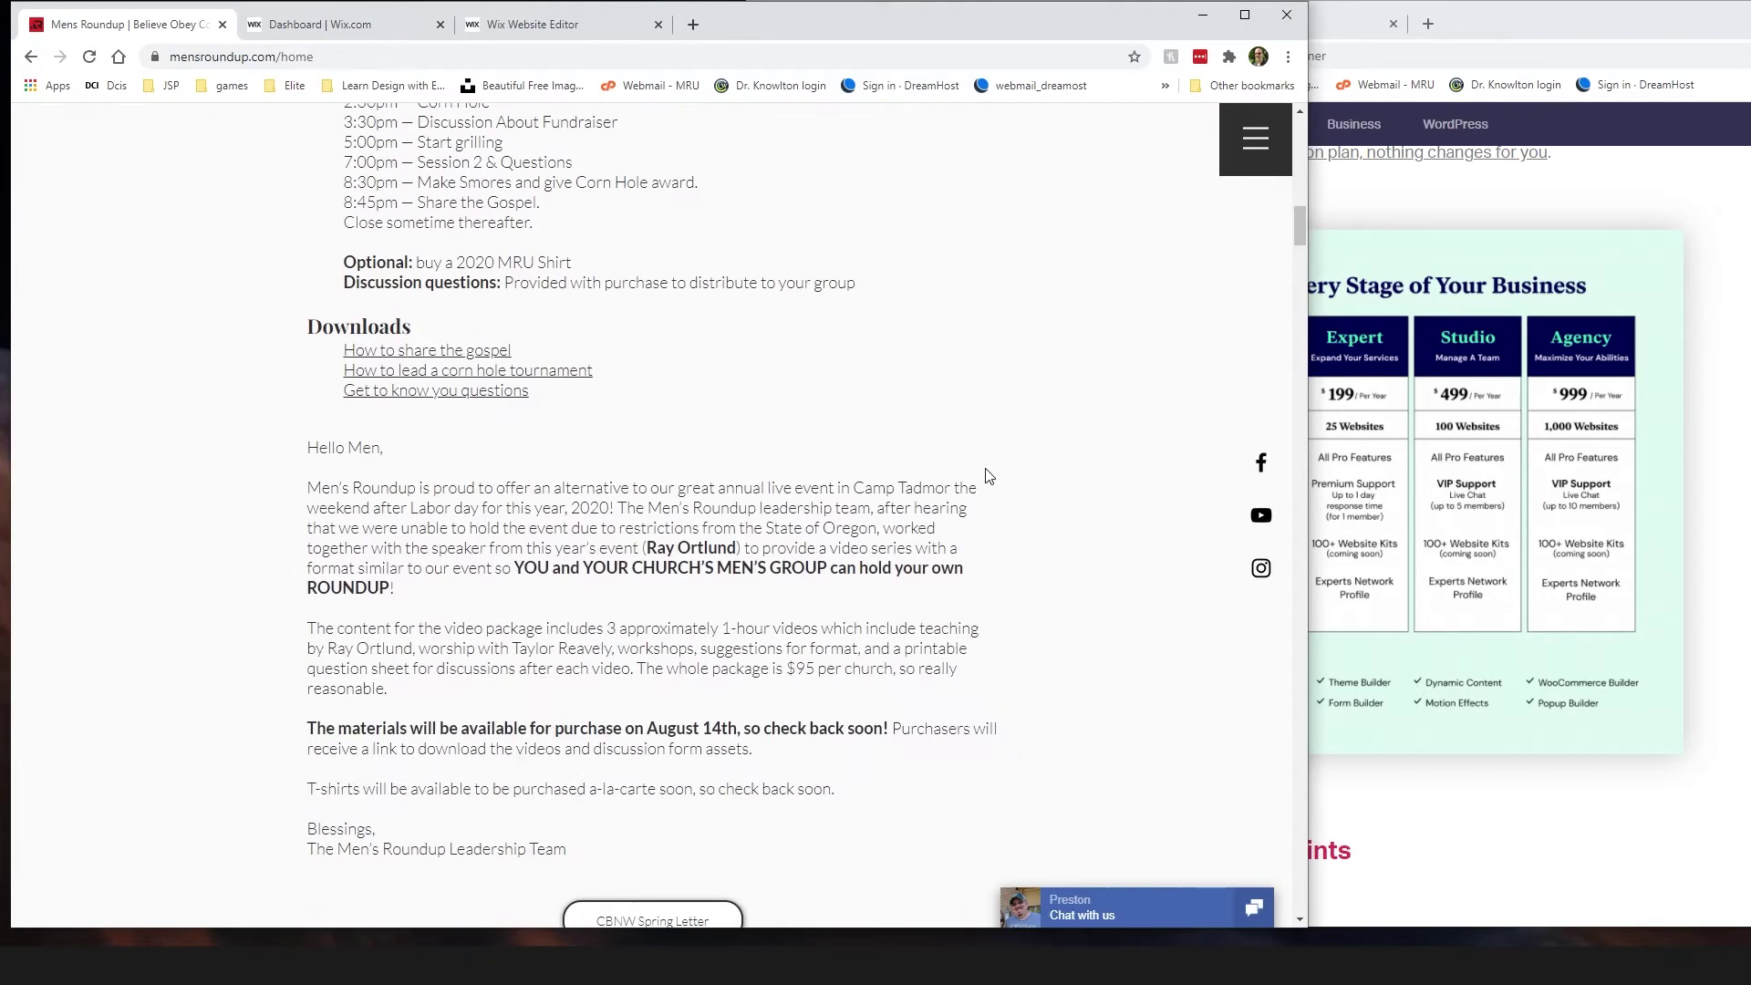
pyautogui.scroll(-12, 1093, 481)
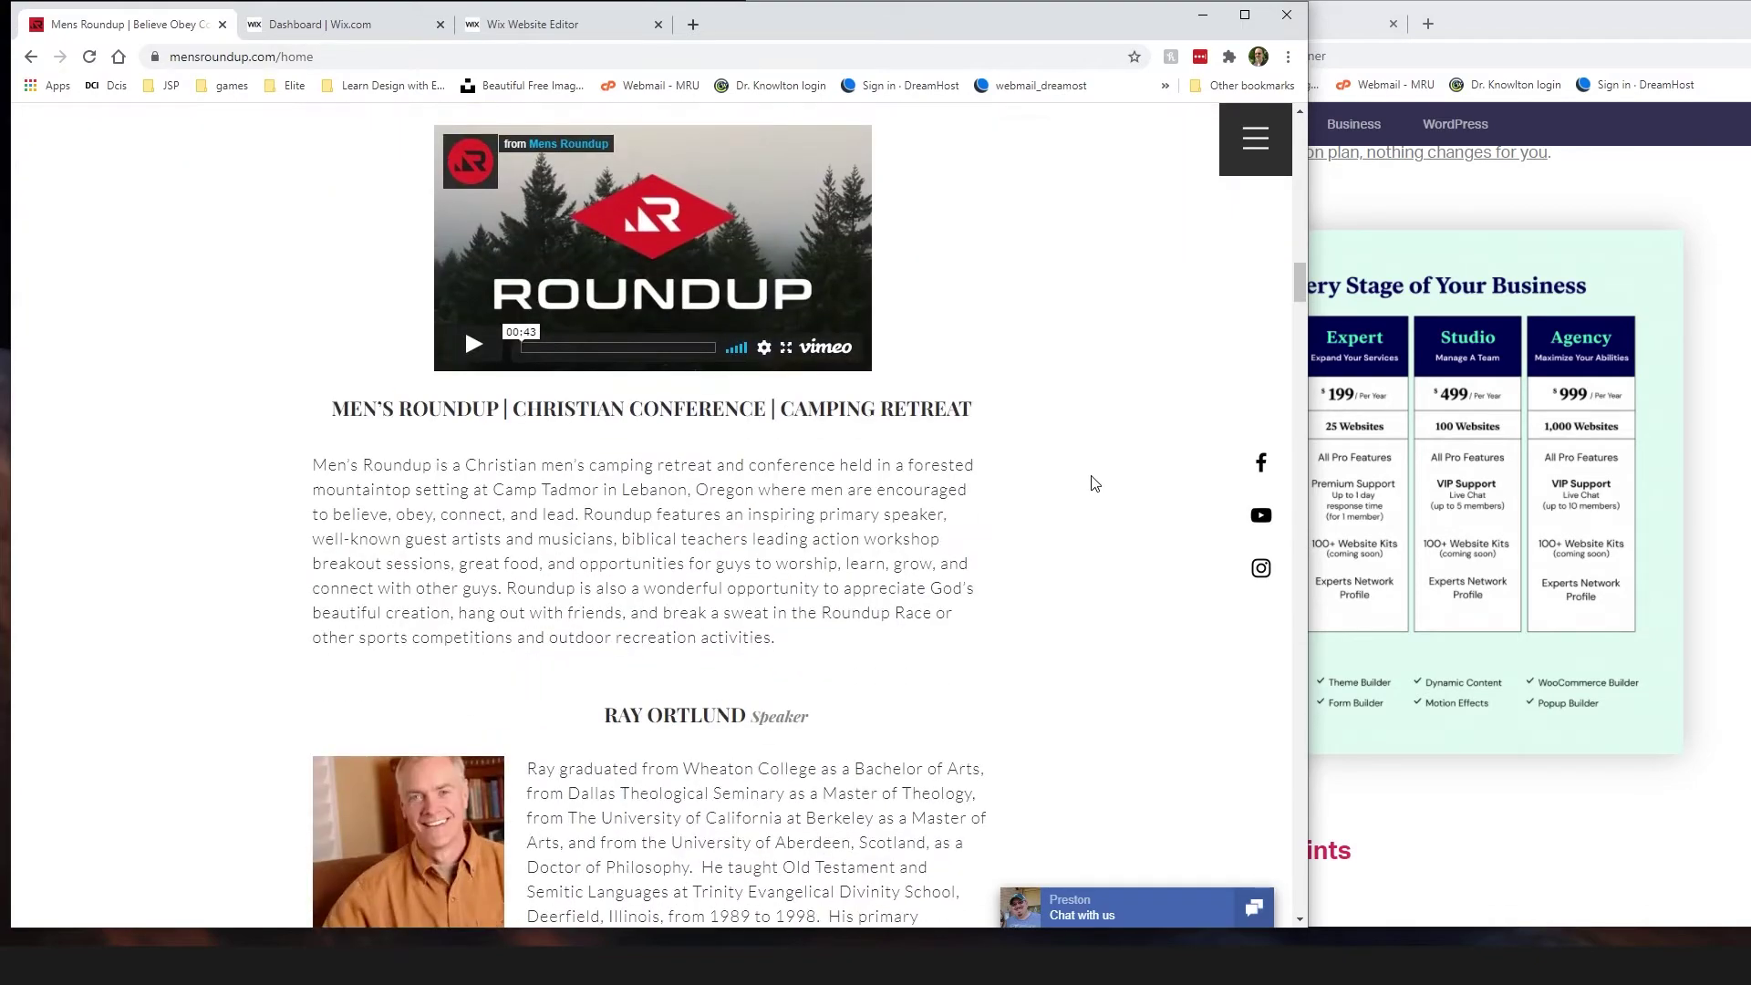
pyautogui.scroll(-12, 1086, 479)
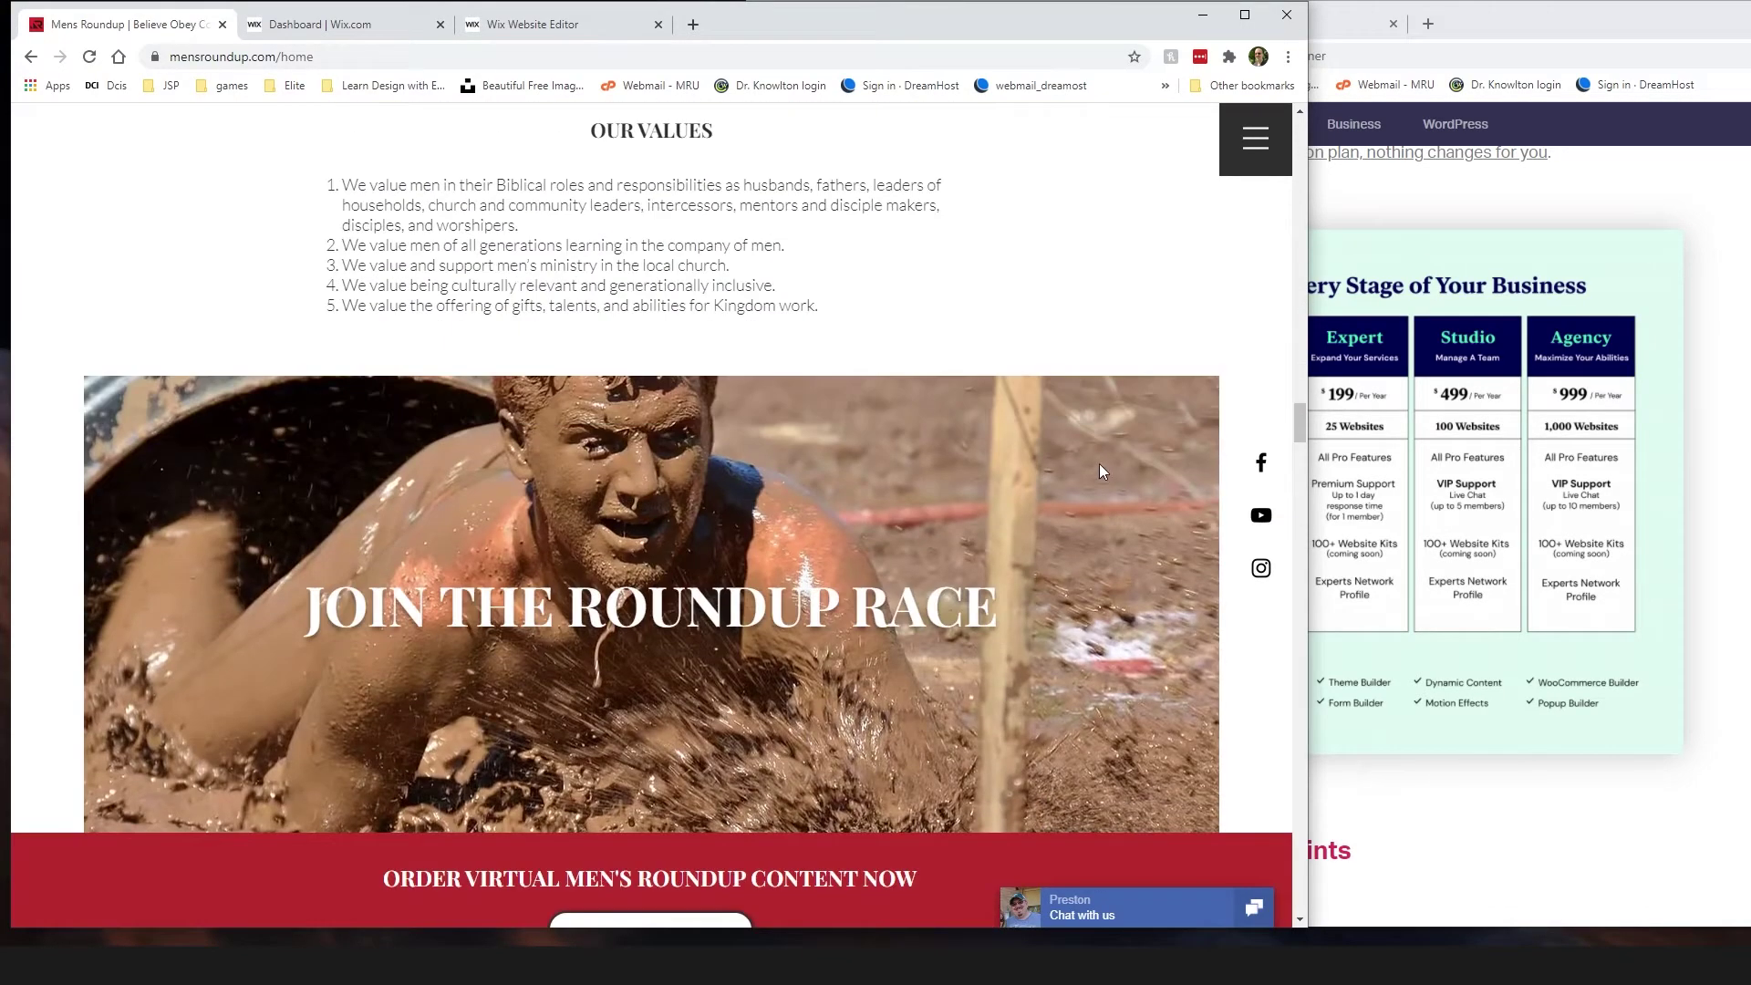
pyautogui.scroll(7, 1092, 461)
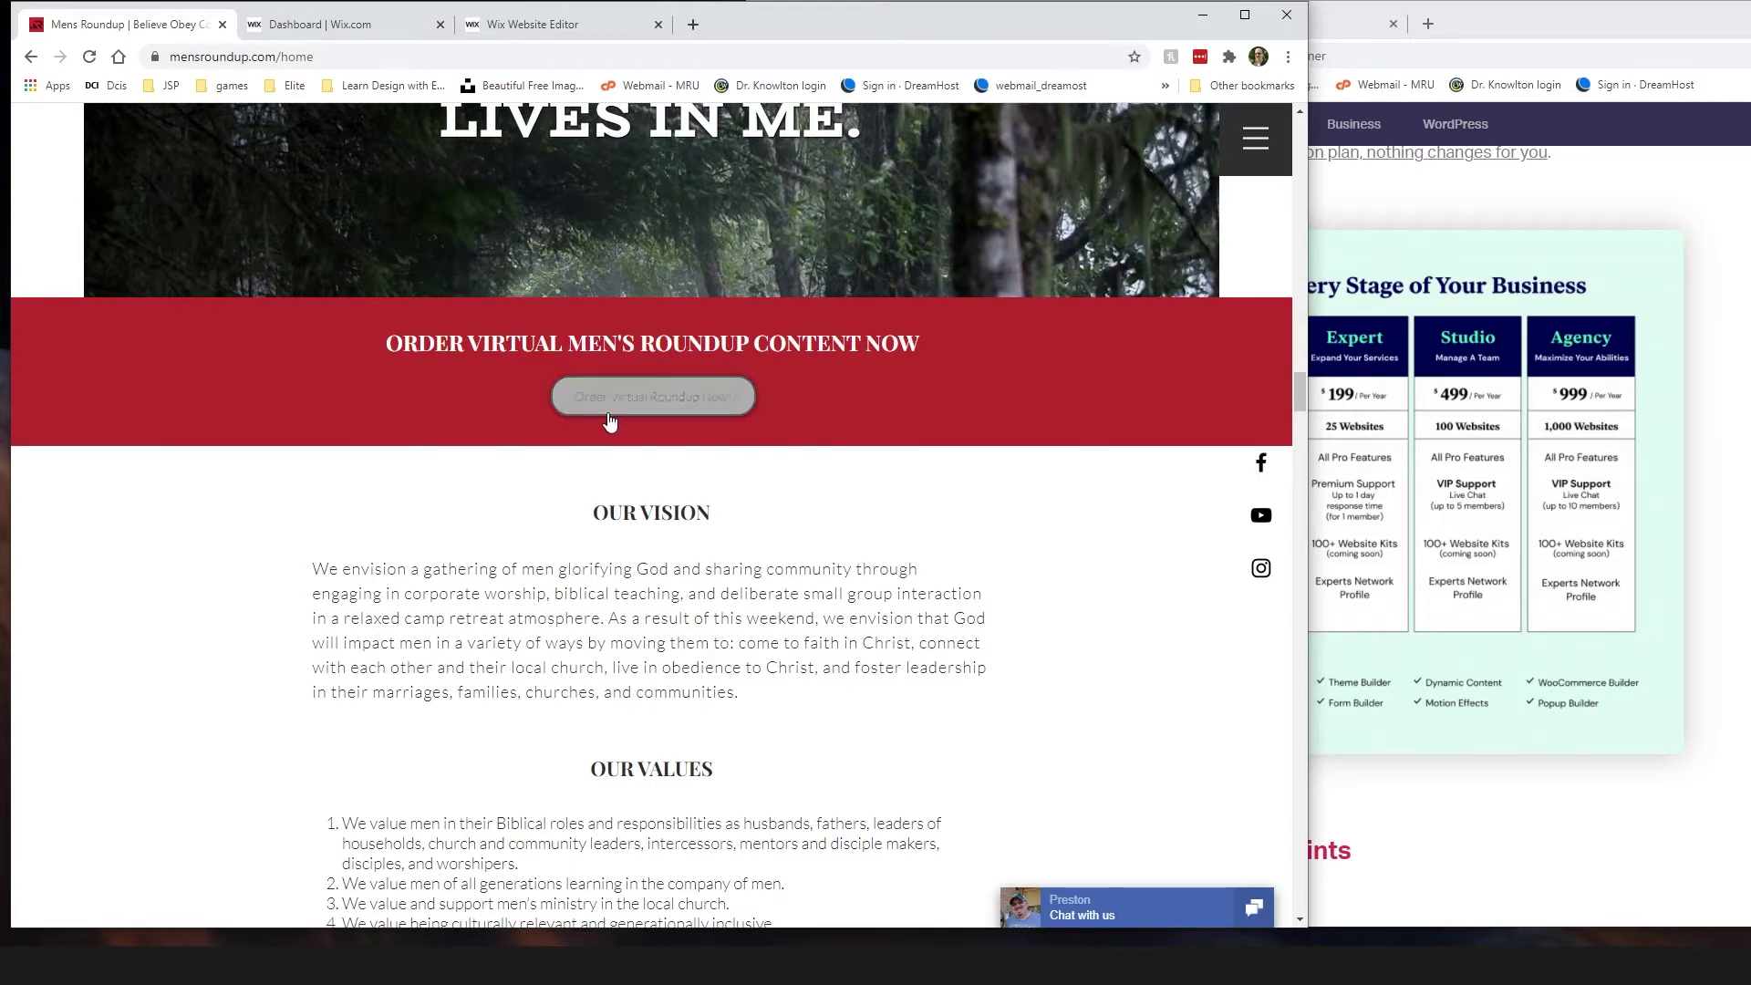
# Step: Keep reading the live home page down to the Things To Do at Roundup section
pyautogui.scroll(-10, 977, 535)
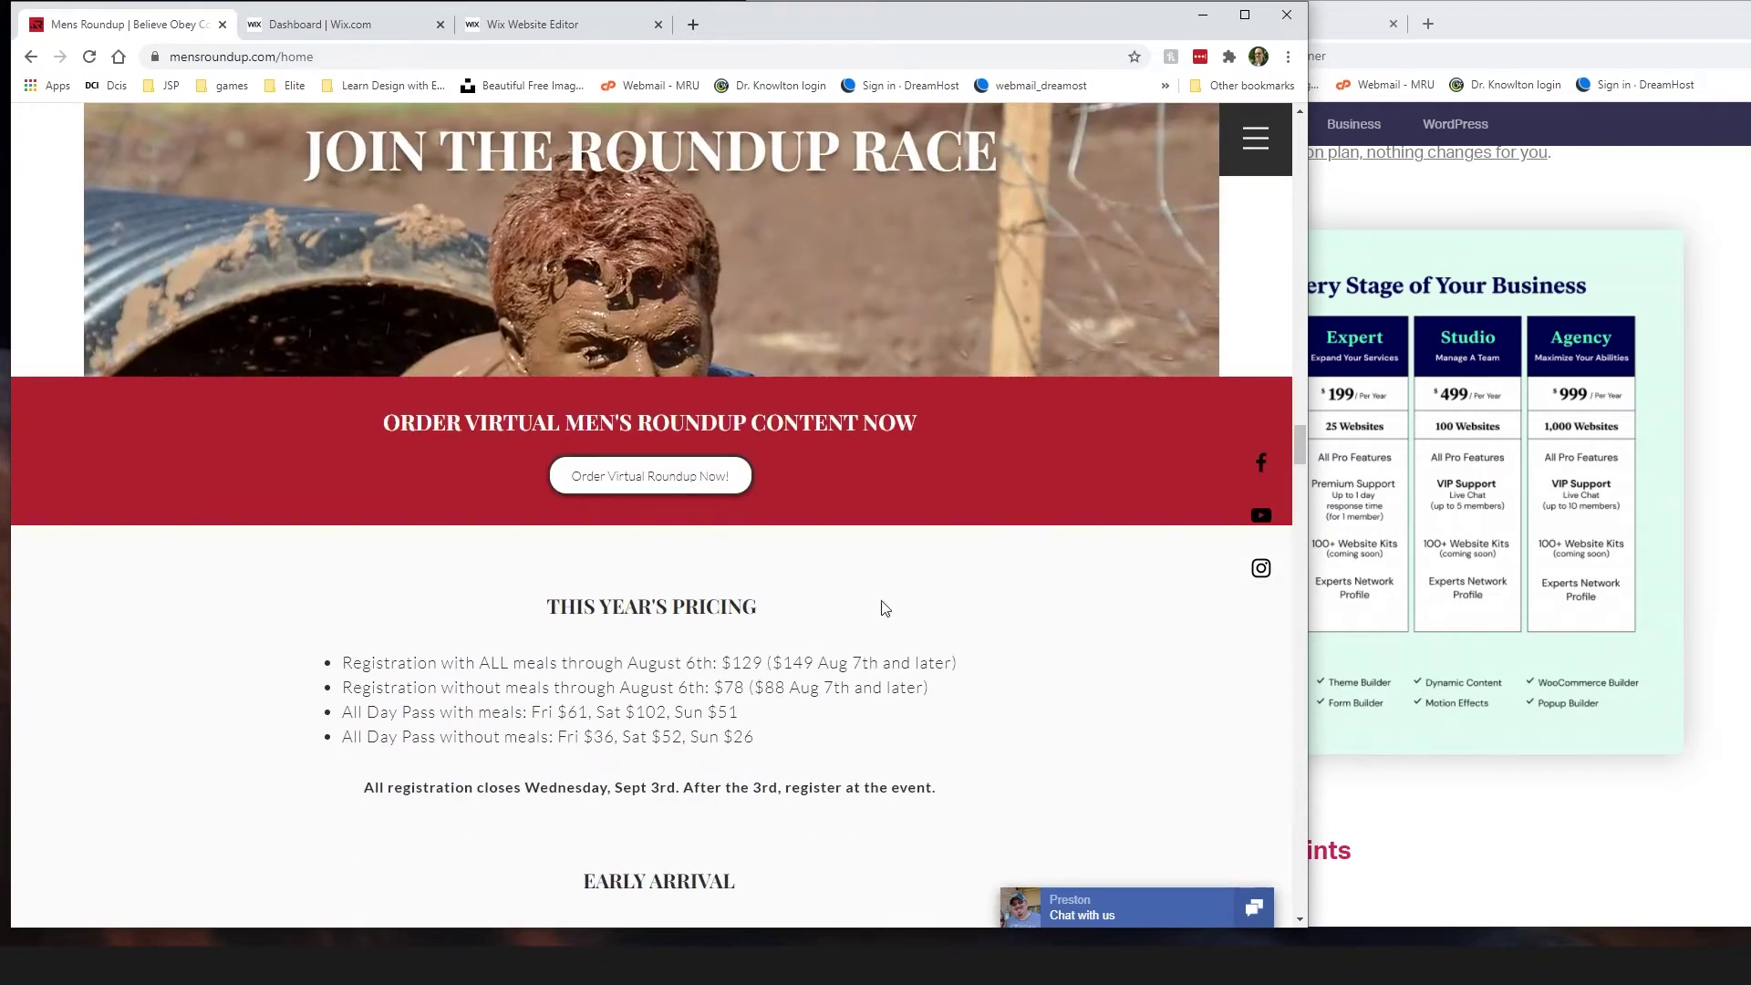
pyautogui.scroll(-2, 1094, 565)
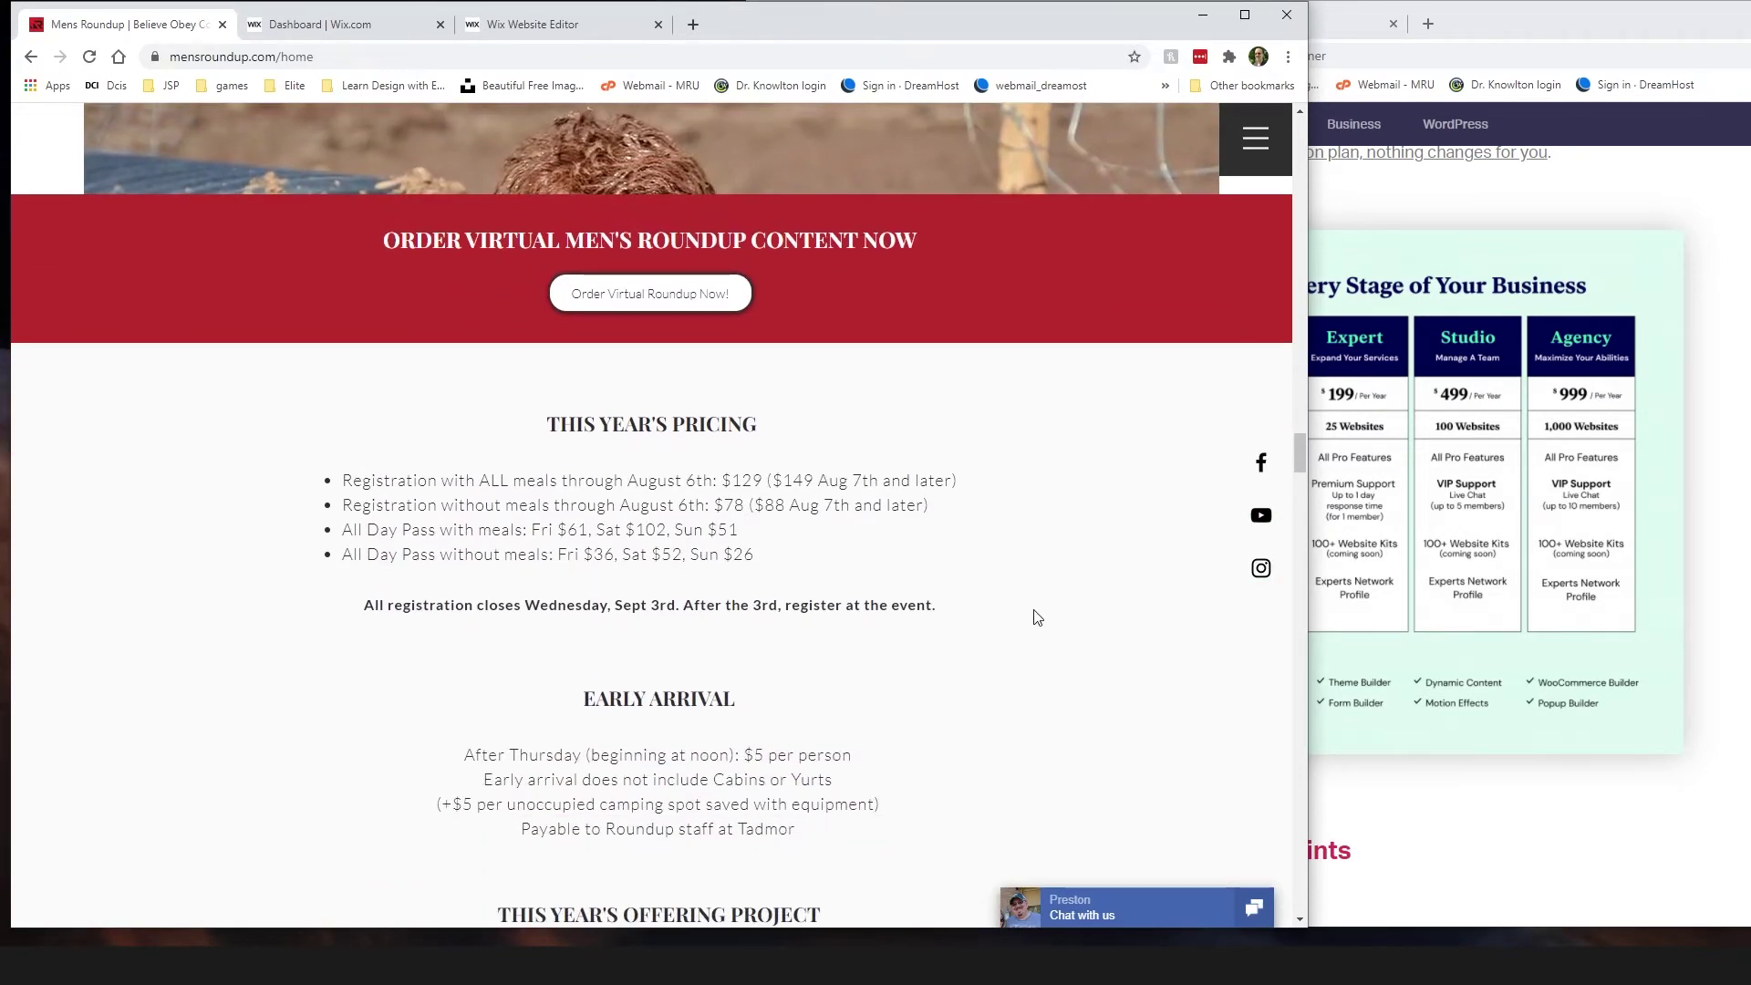
pyautogui.scroll(-20, 1046, 616)
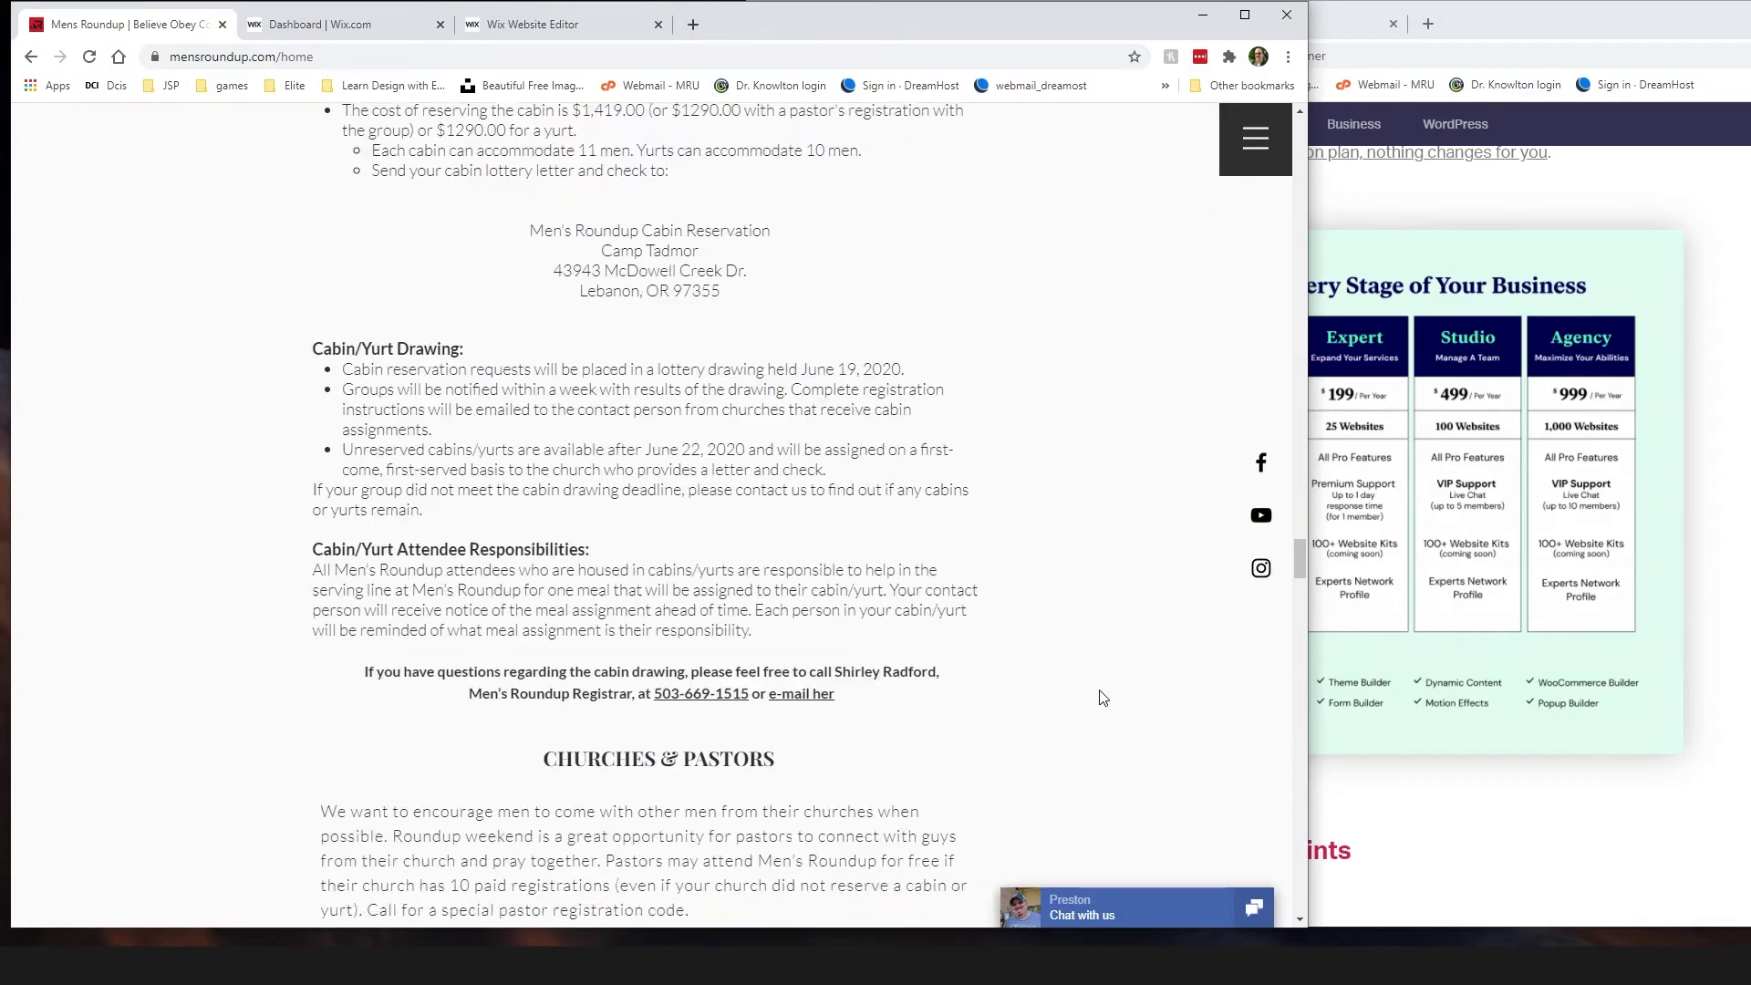
pyautogui.scroll(-3, 1102, 698)
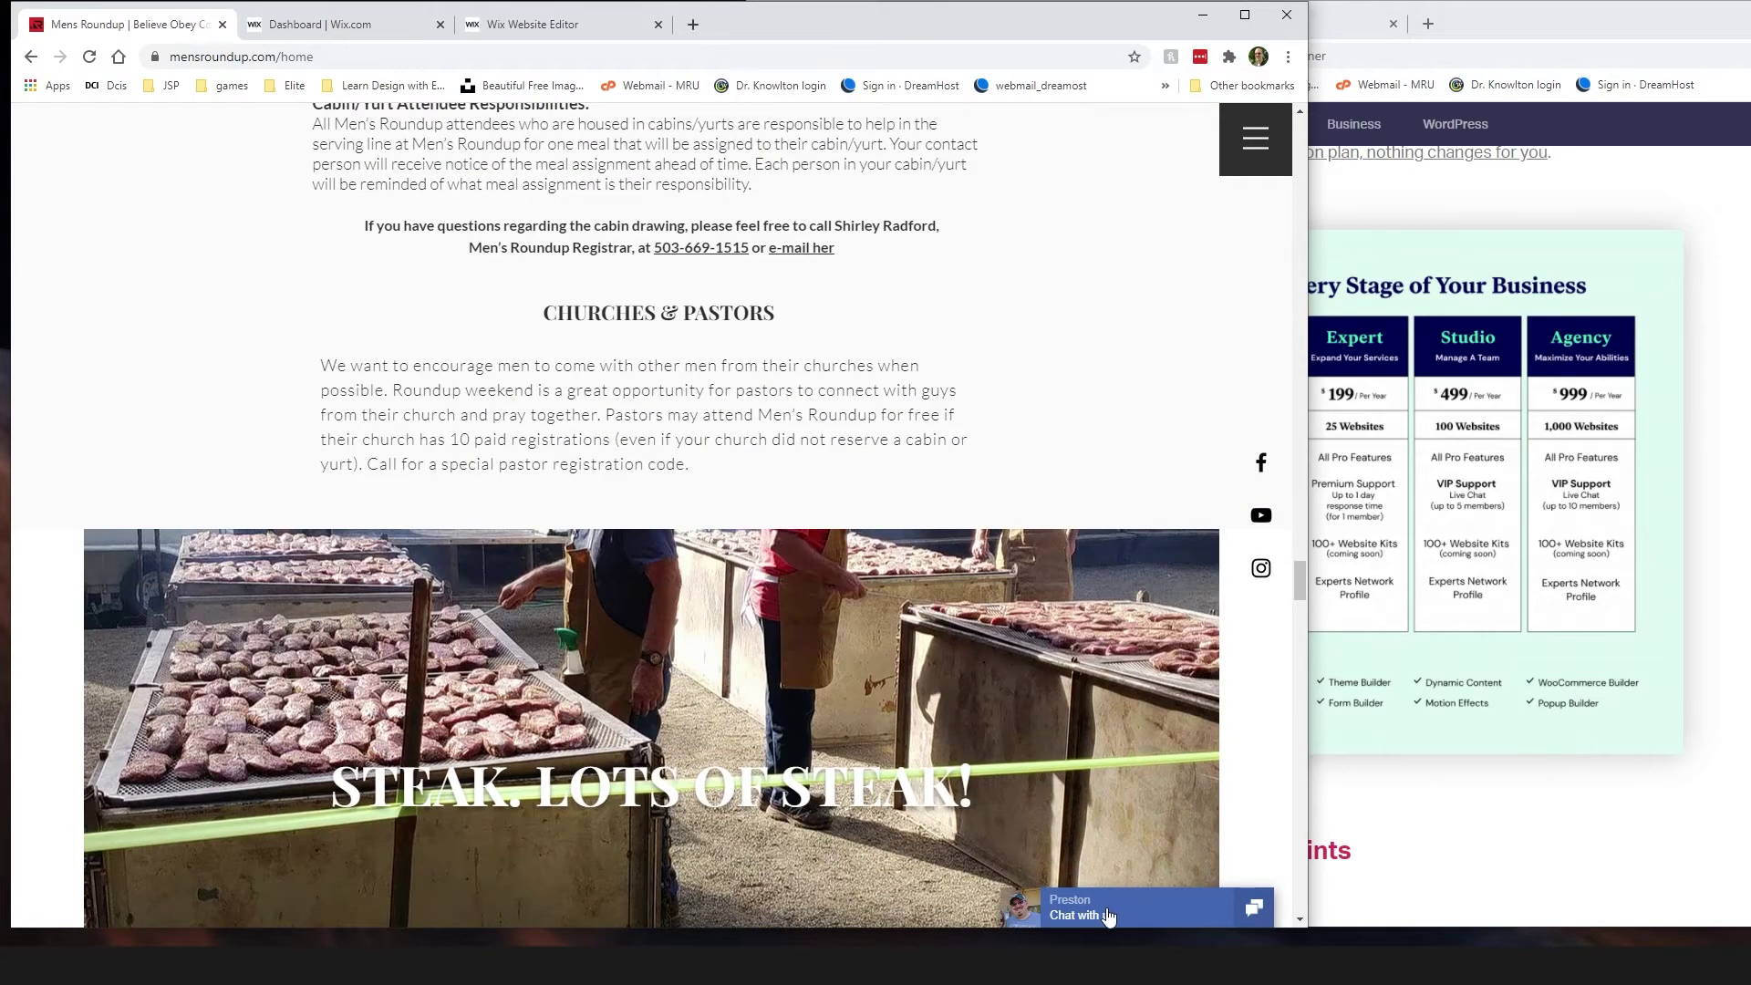
pyautogui.scroll(-15, 942, 501)
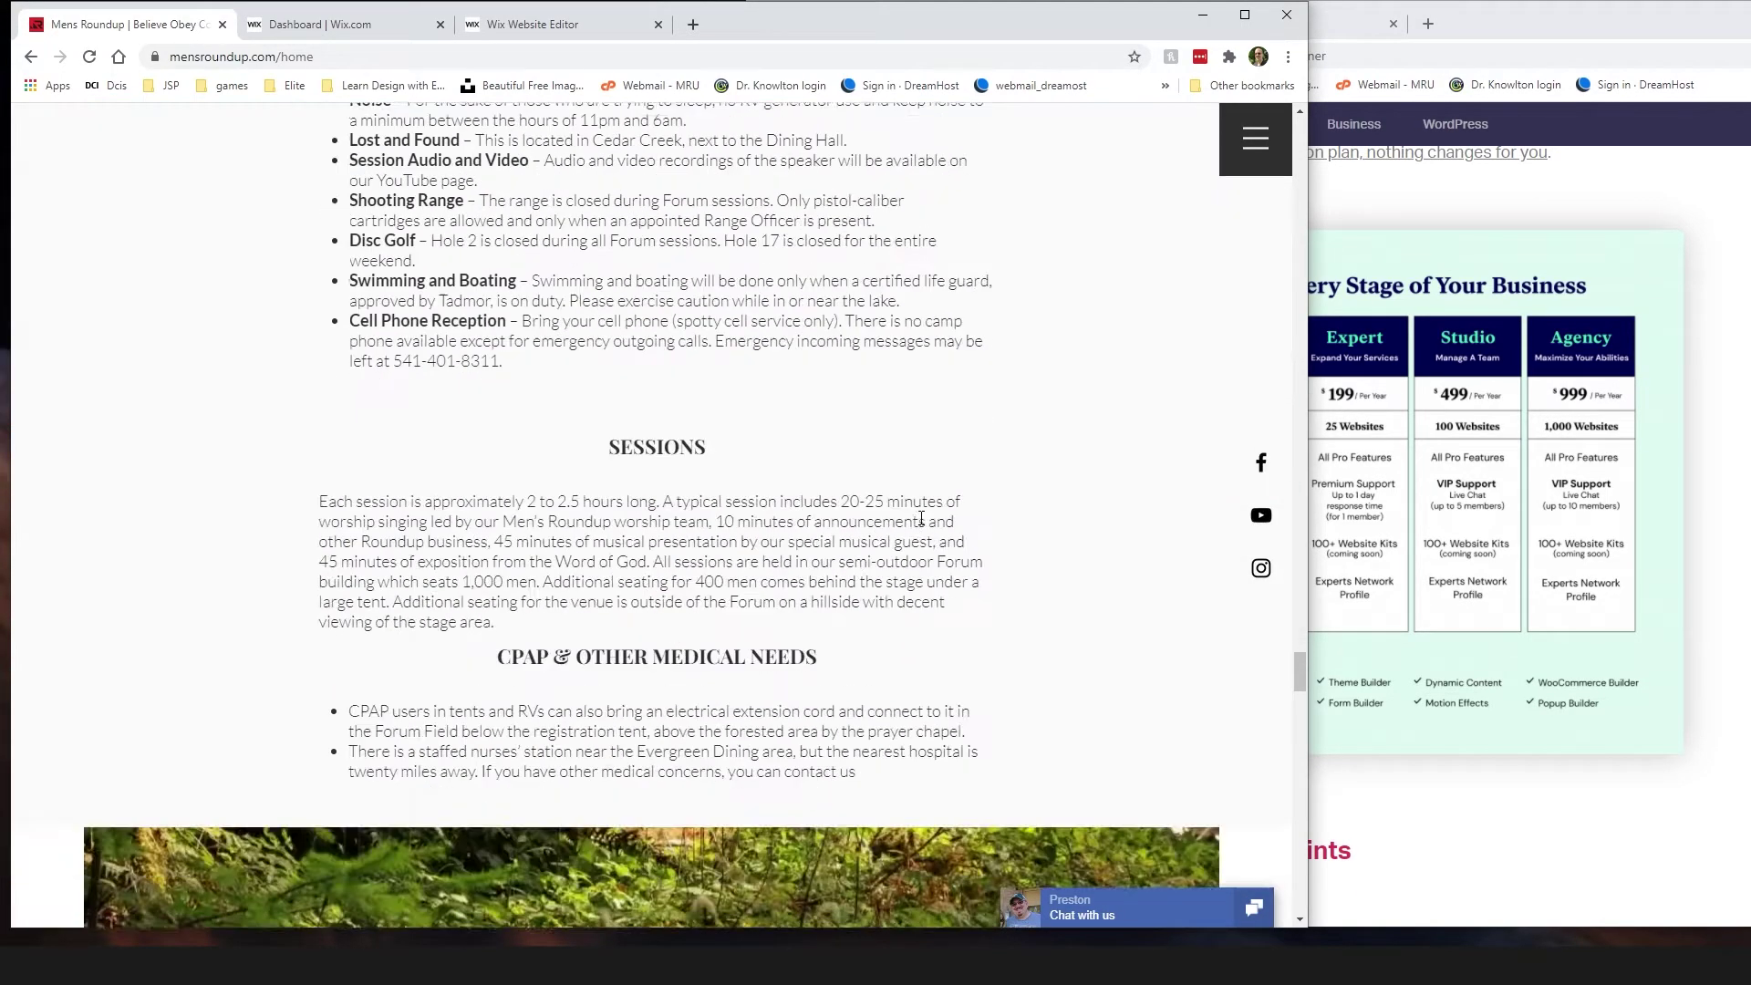
pyautogui.scroll(-15, 920, 517)
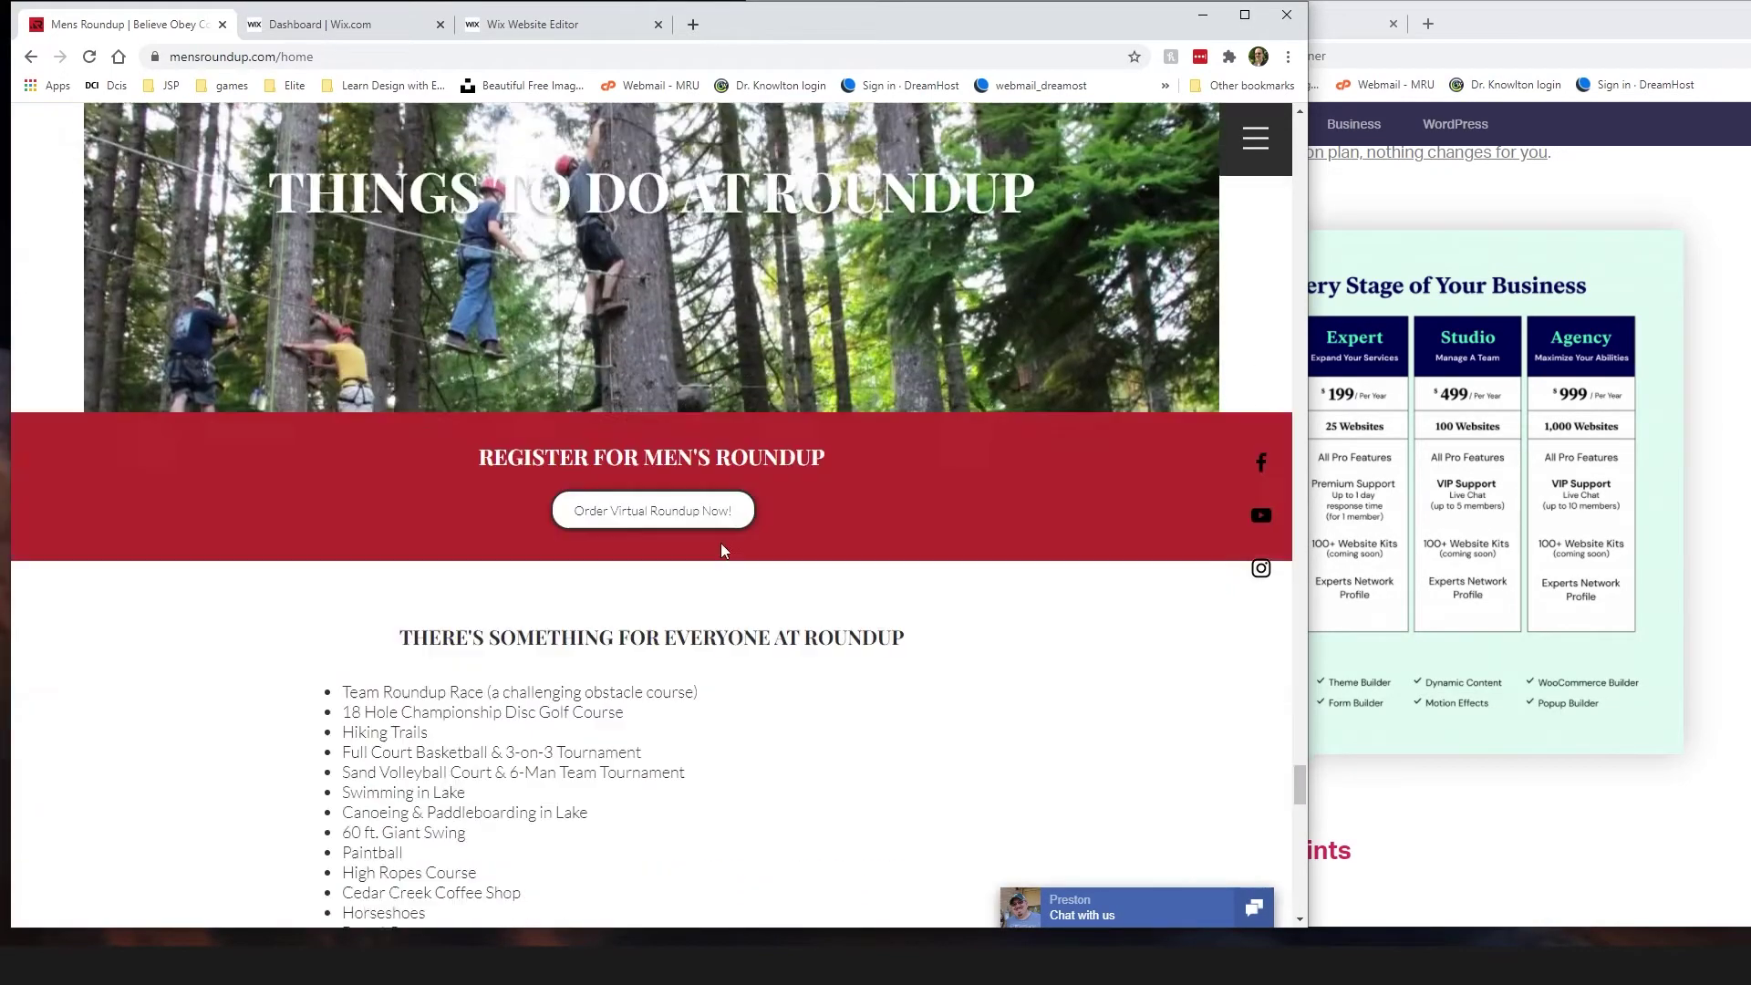
pyautogui.scroll(-15, 716, 543)
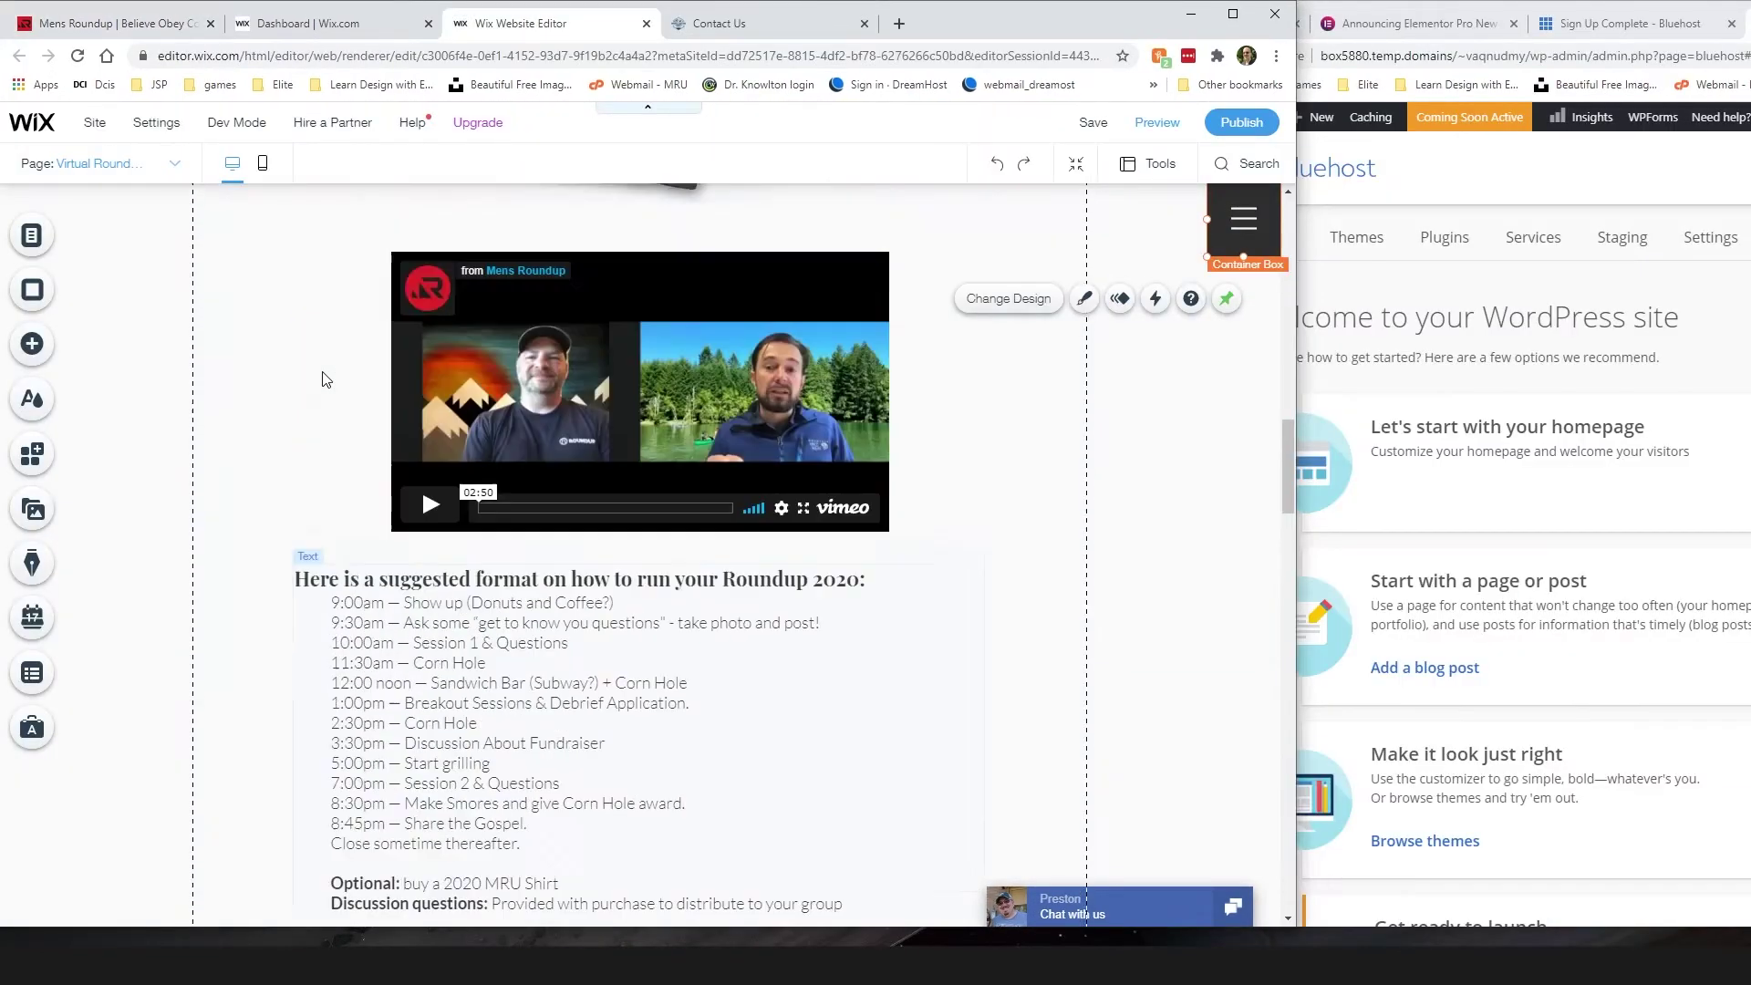
pyautogui.scroll(5, 325, 401)
pyautogui.scroll(5, 324, 415)
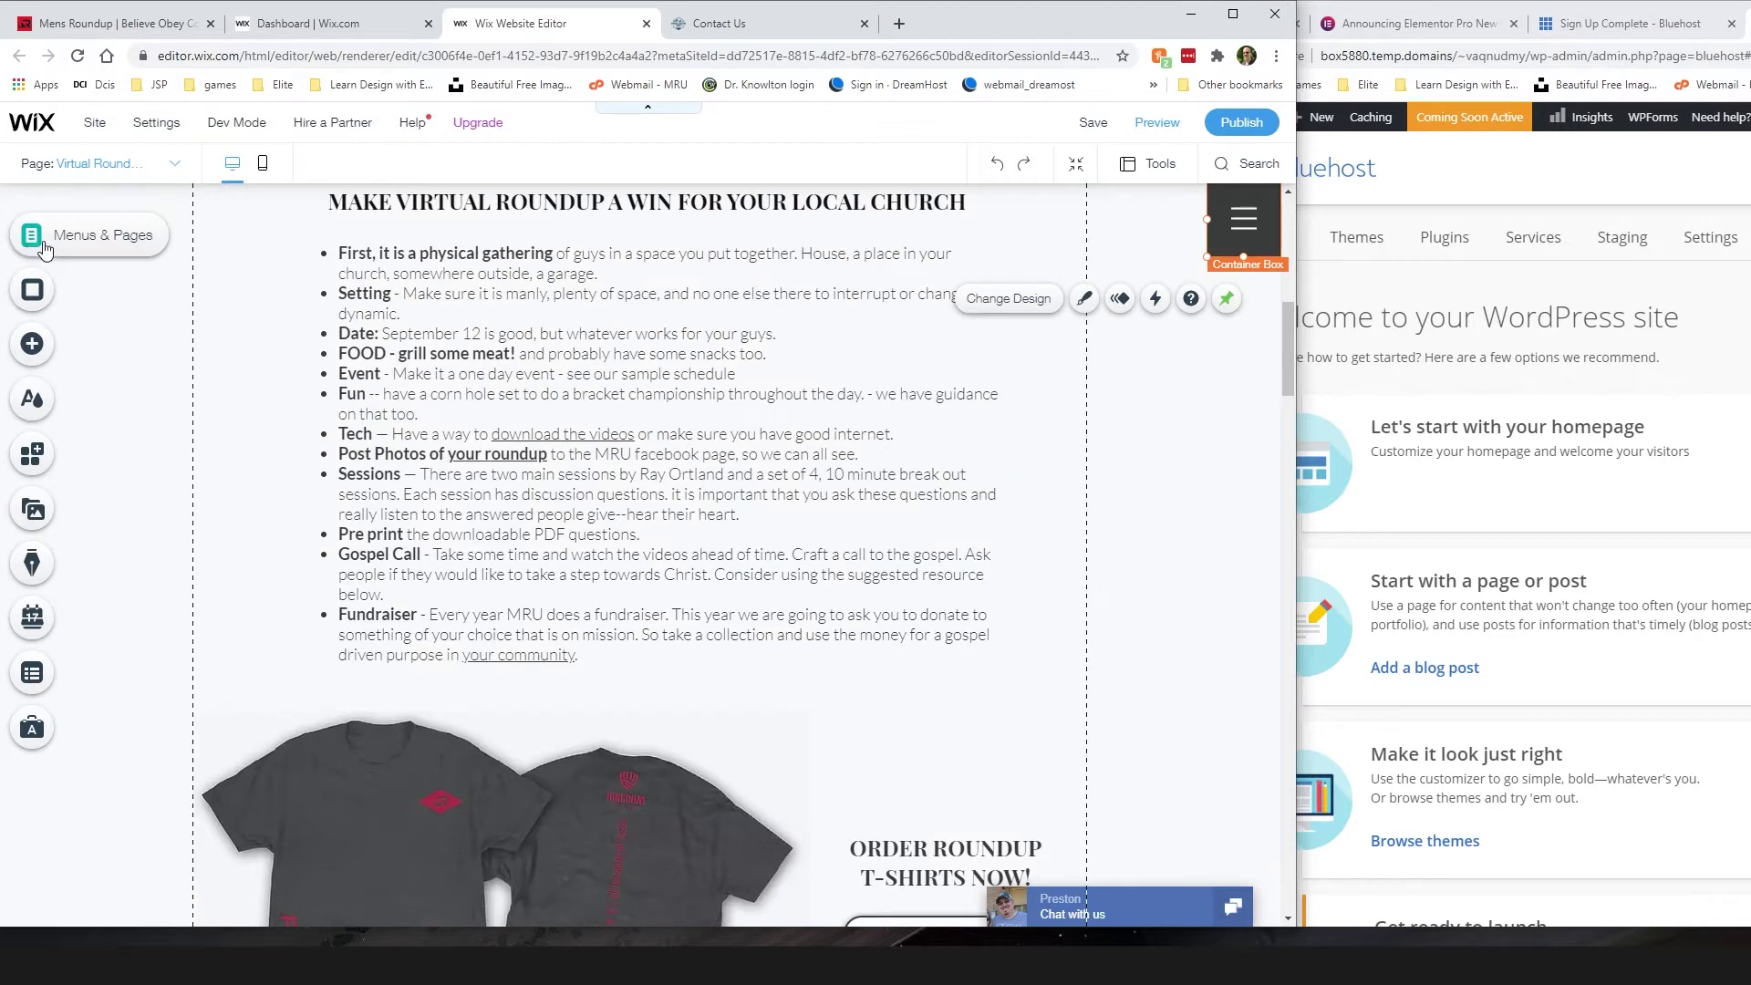
# Step: Return the Register anchor between Español and Roundup 2020 in the Site Menu, then view Page Background options
pyautogui.click(45, 248)
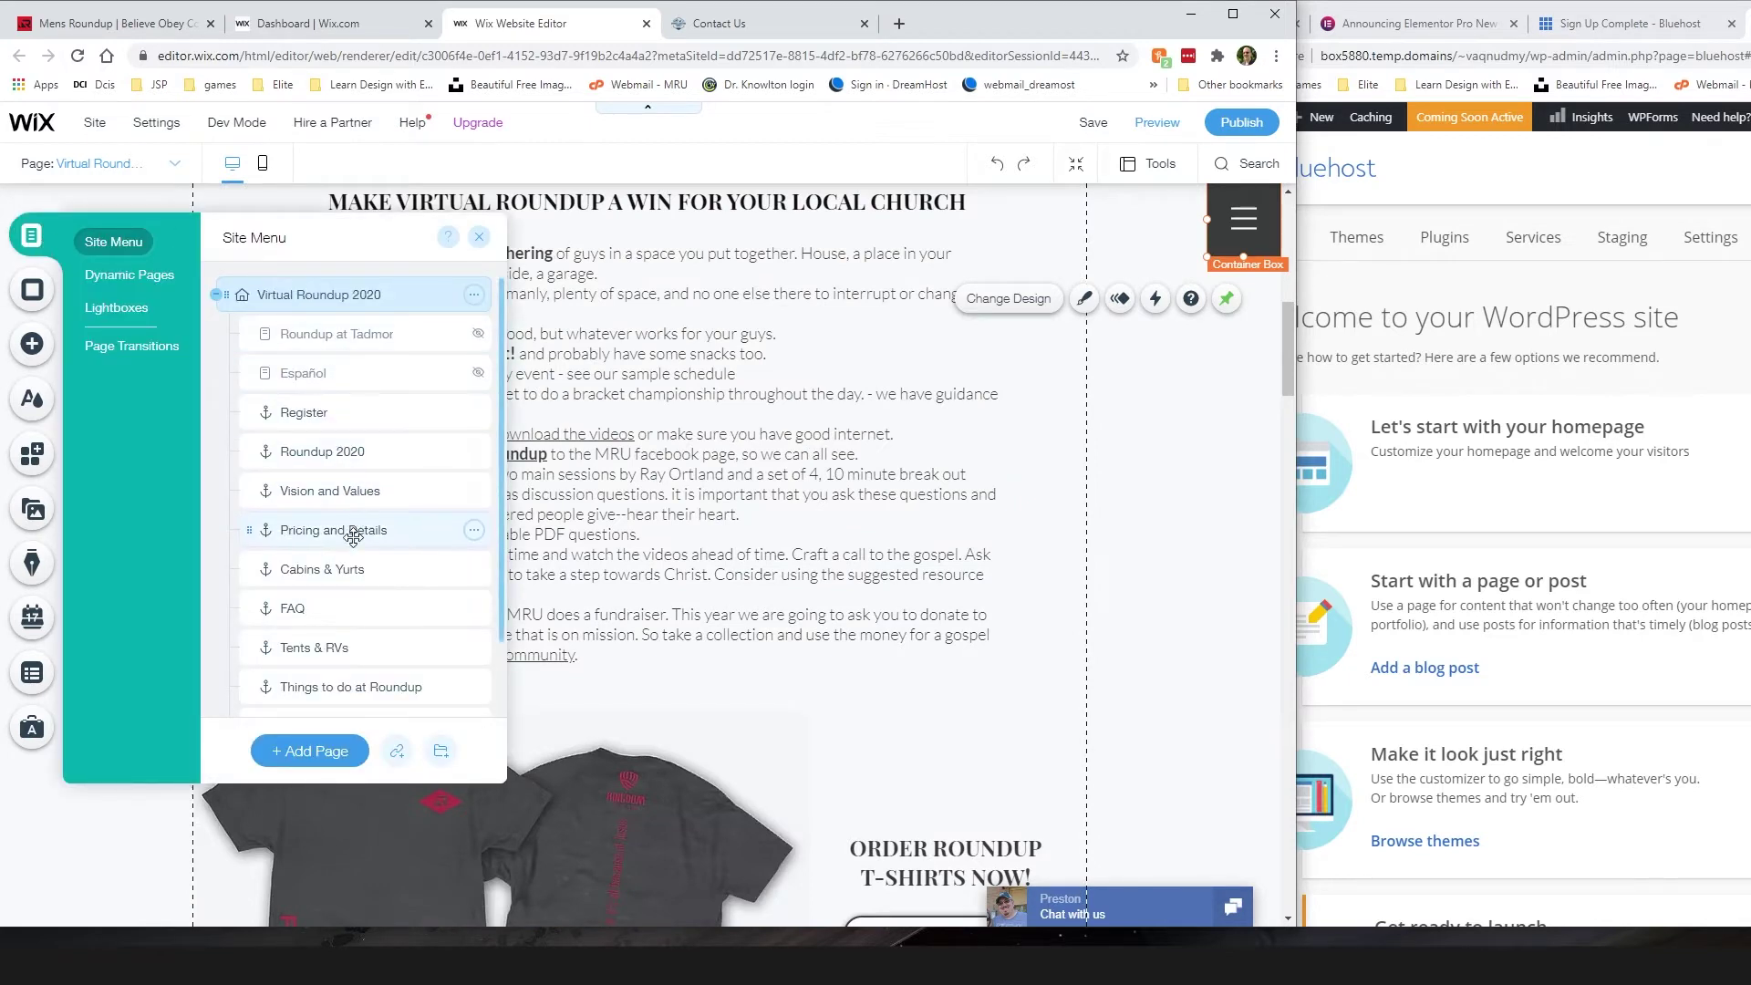
pyautogui.scroll(-1, 354, 551)
pyautogui.scroll(1, 355, 550)
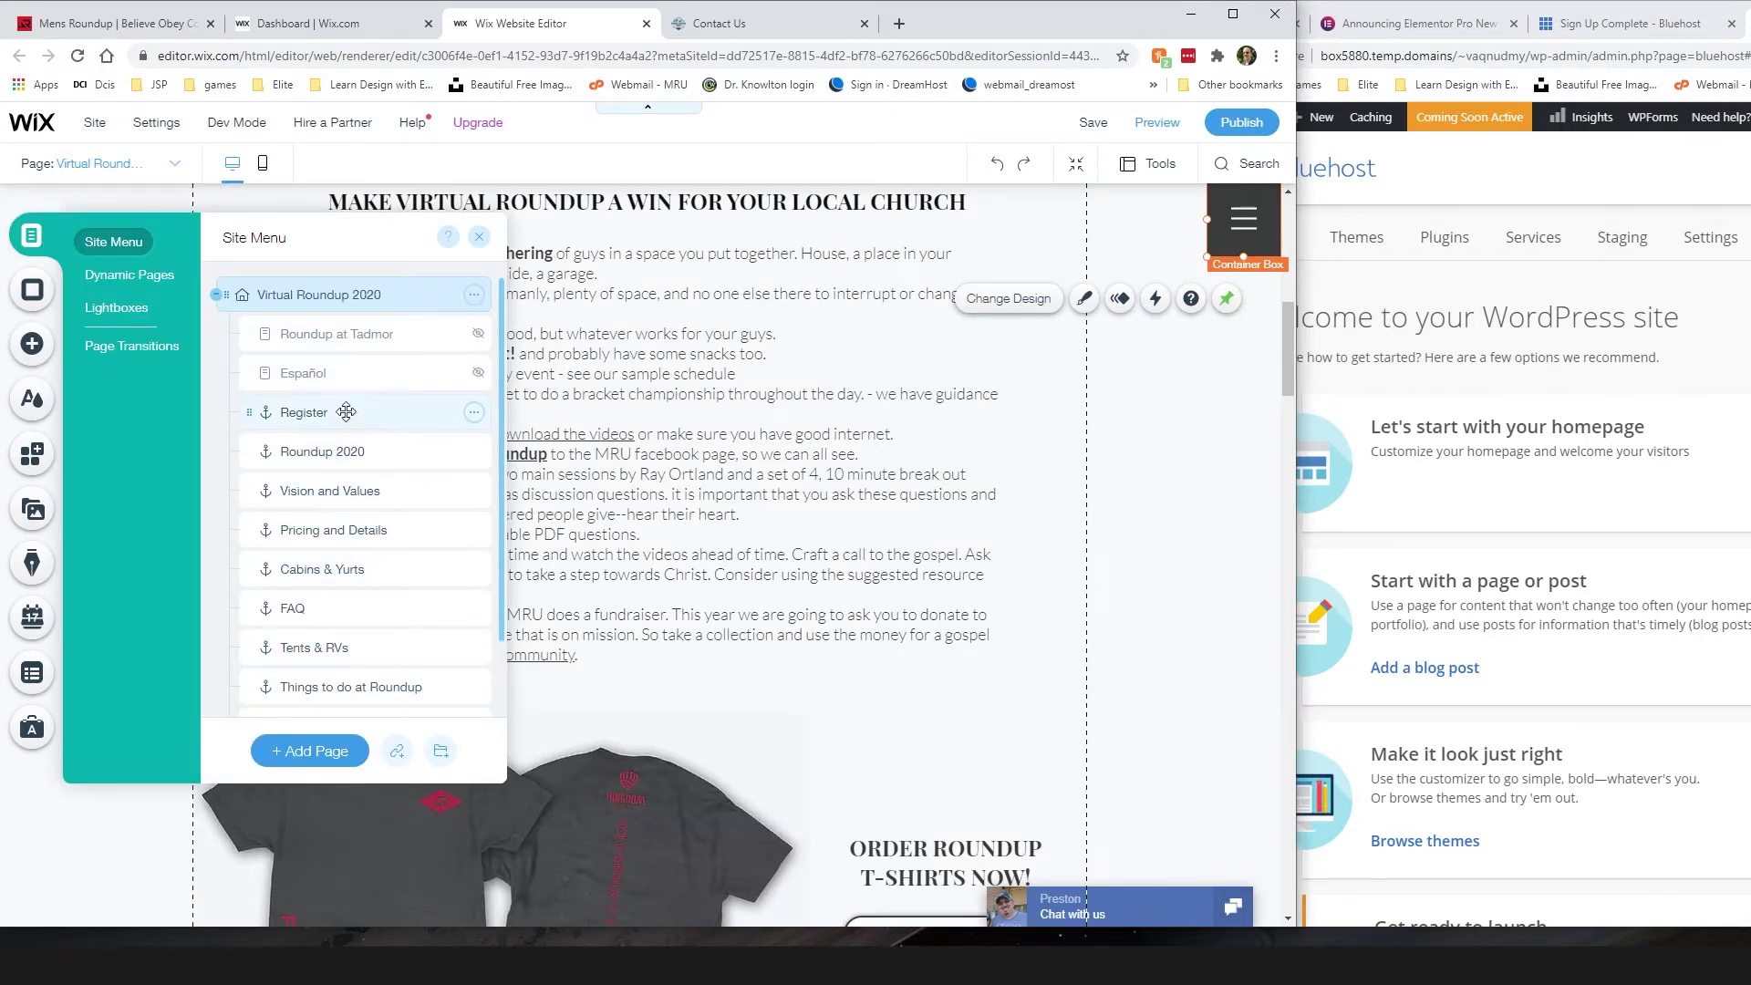
pyautogui.moveTo(350, 418)
pyautogui.mouseDown()
pyautogui.moveTo(353, 452)
pyautogui.moveTo(359, 409)
pyautogui.mouseUp()
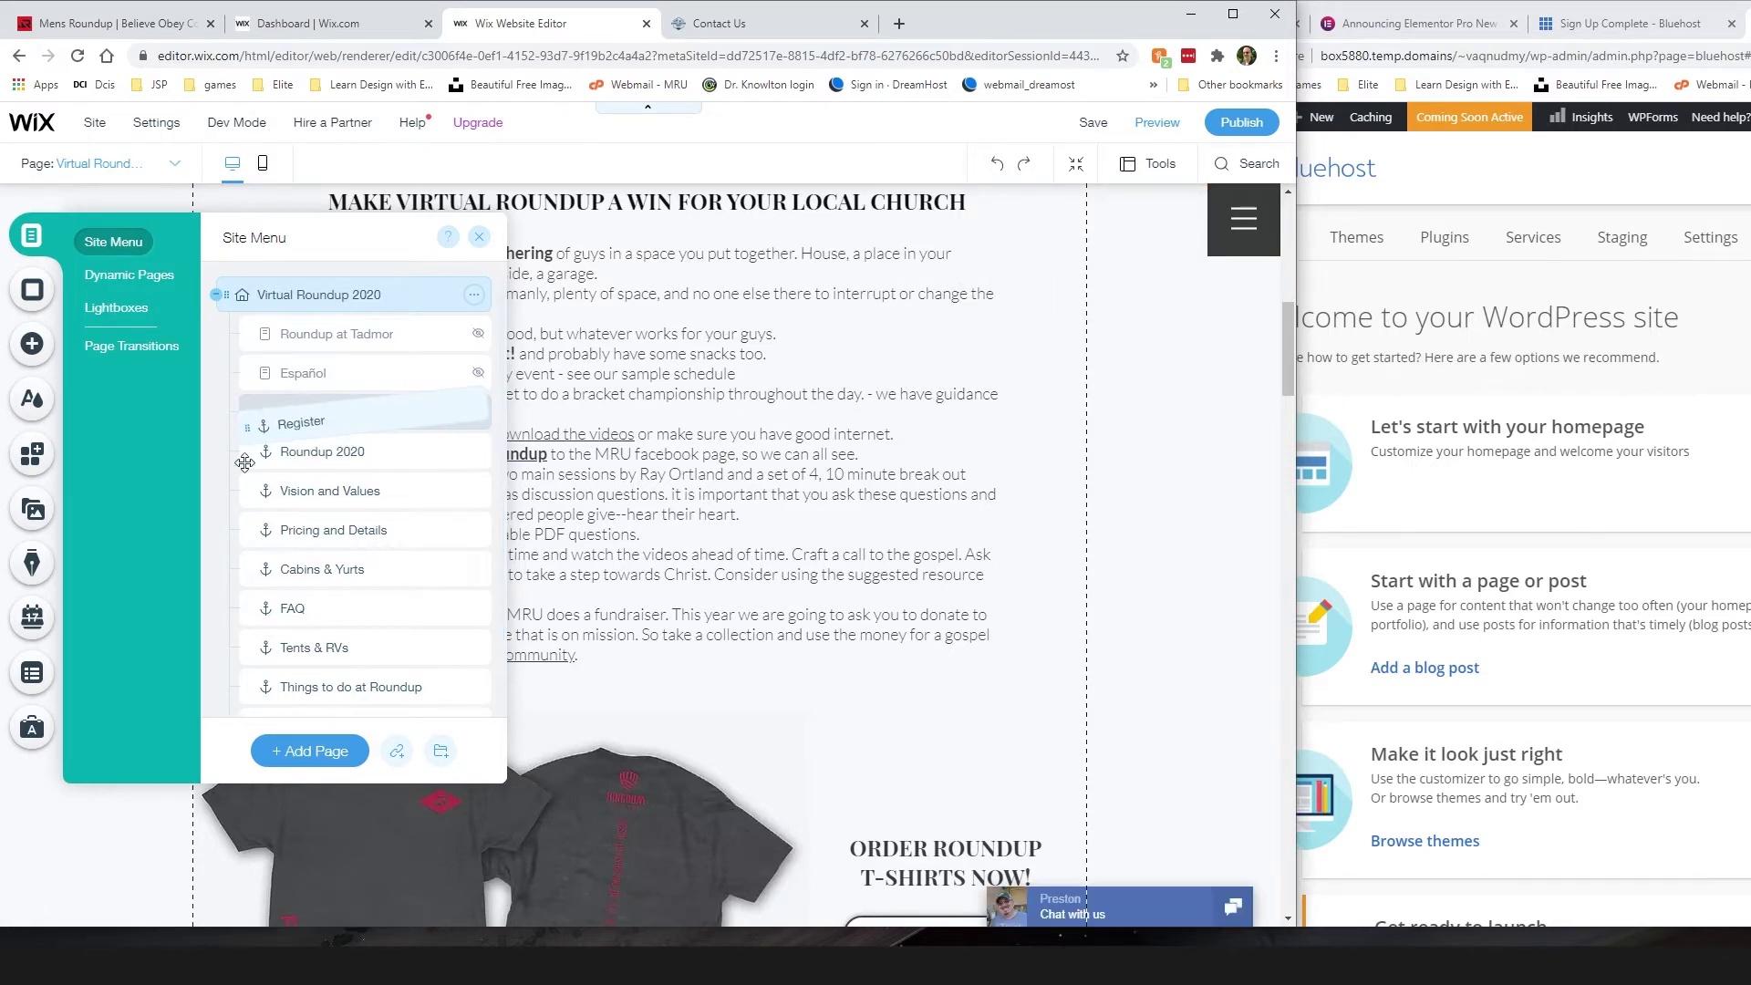
pyautogui.moveTo(217, 477); pyautogui.dragTo(168, 490)
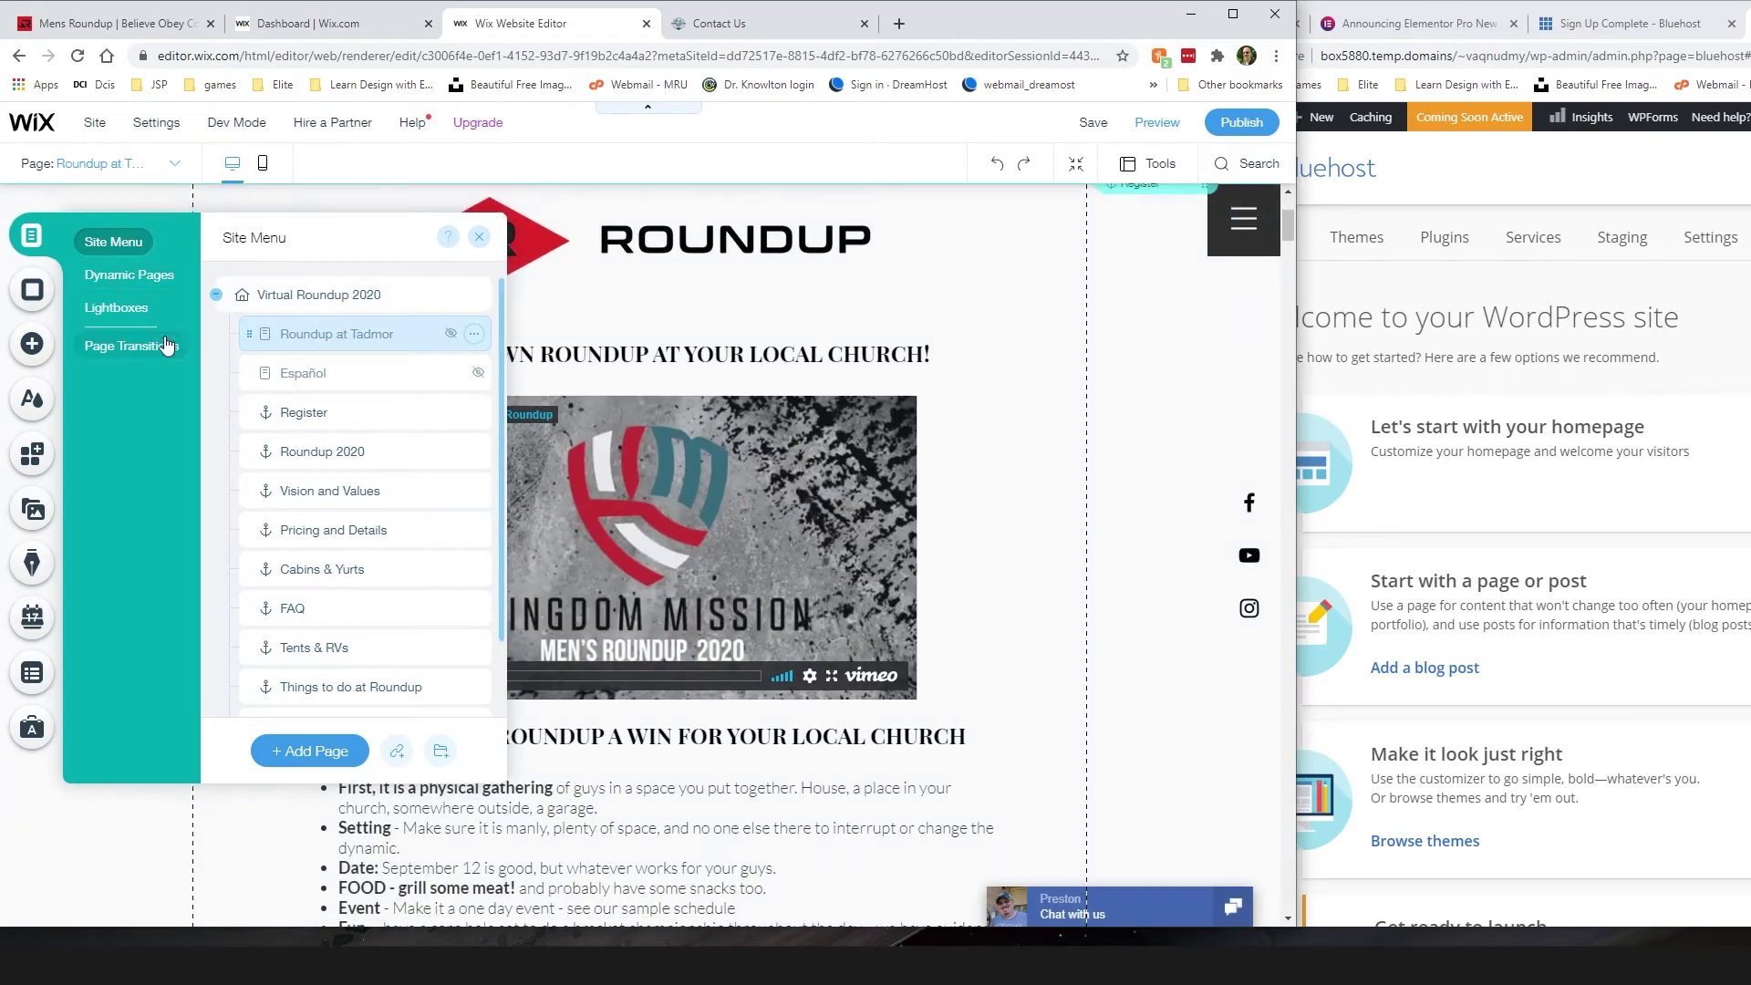
pyautogui.click(30, 292)
pyautogui.scroll(-10, 253, 485)
# Step: Browse the Add panel's Button designs: themed, icon and upload buttons
pyautogui.scroll(-2, 245, 595)
pyautogui.scroll(5, 255, 638)
pyautogui.scroll(5, 239, 561)
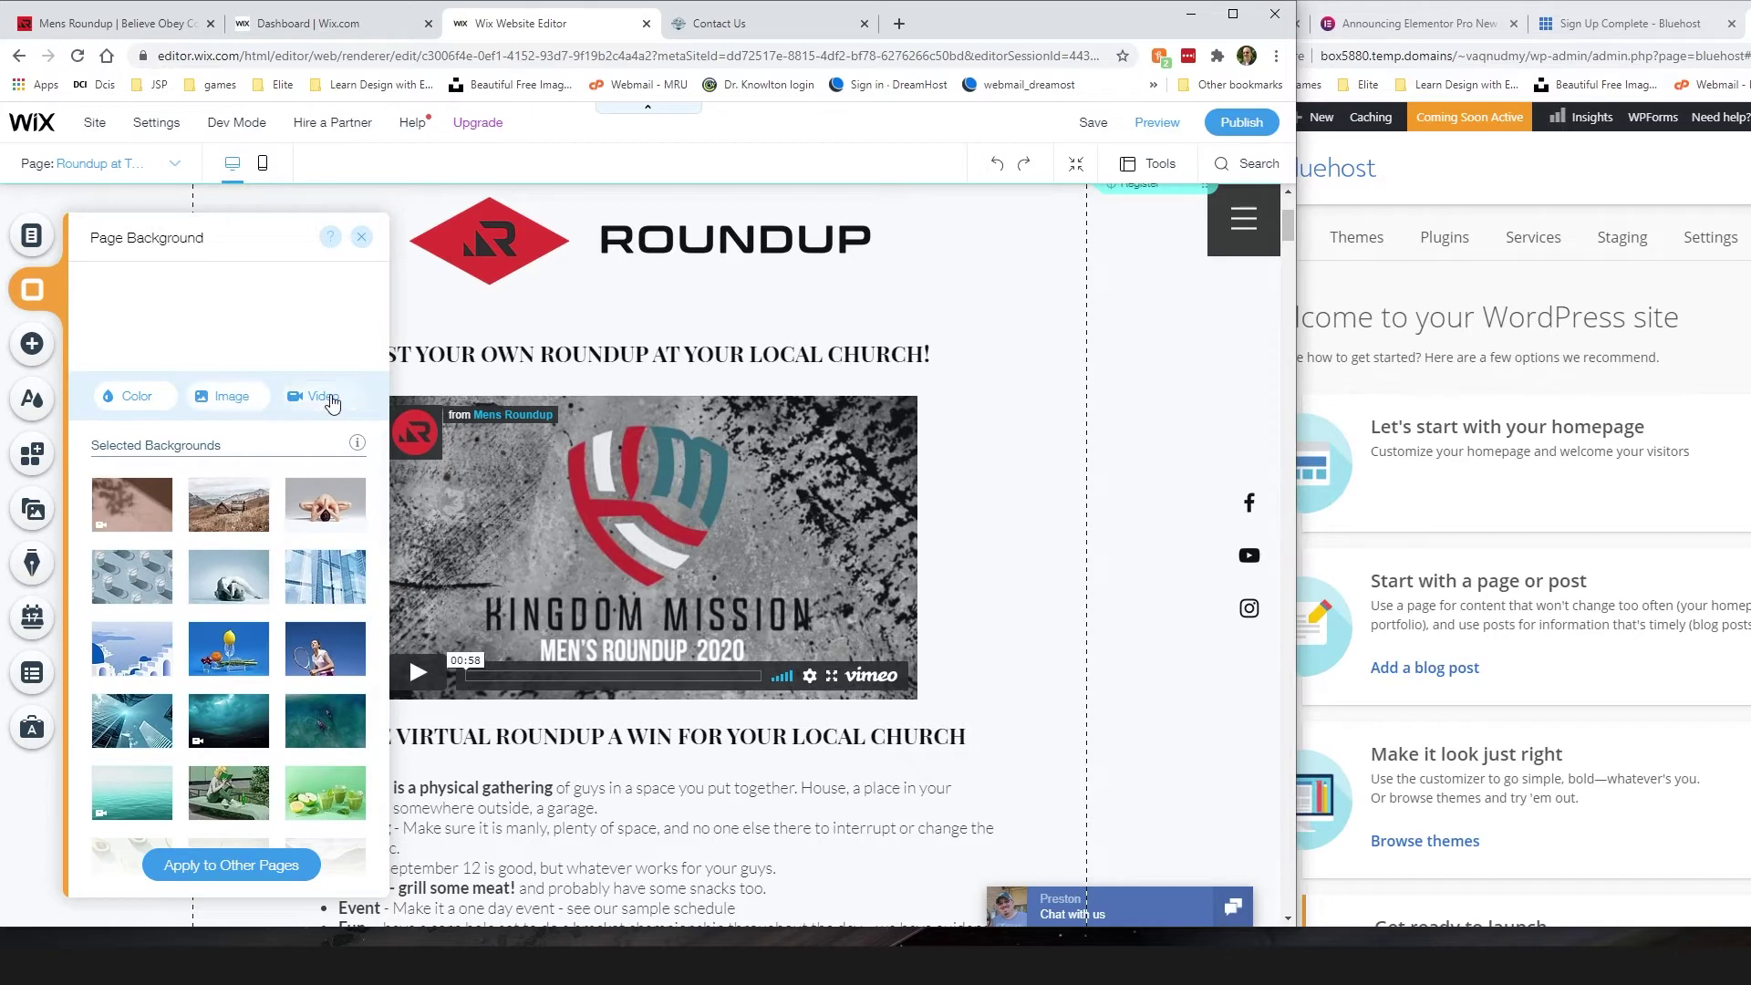
pyautogui.scroll(-3, 180, 581)
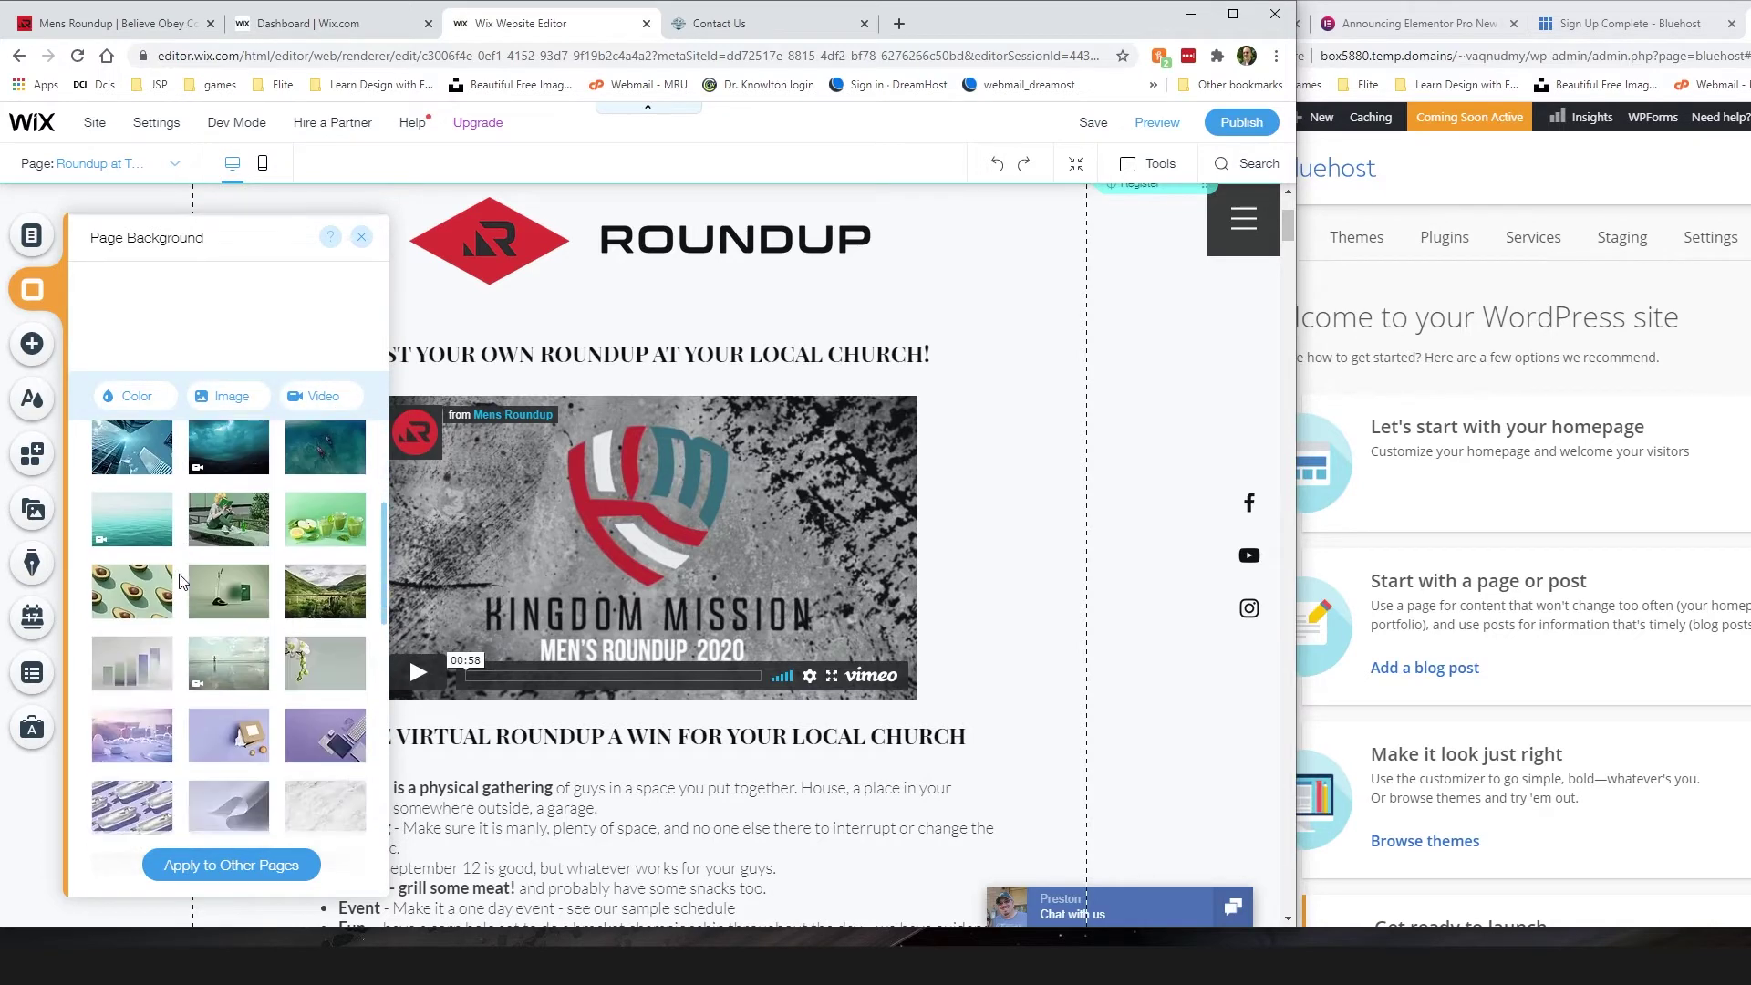
pyautogui.click(40, 352)
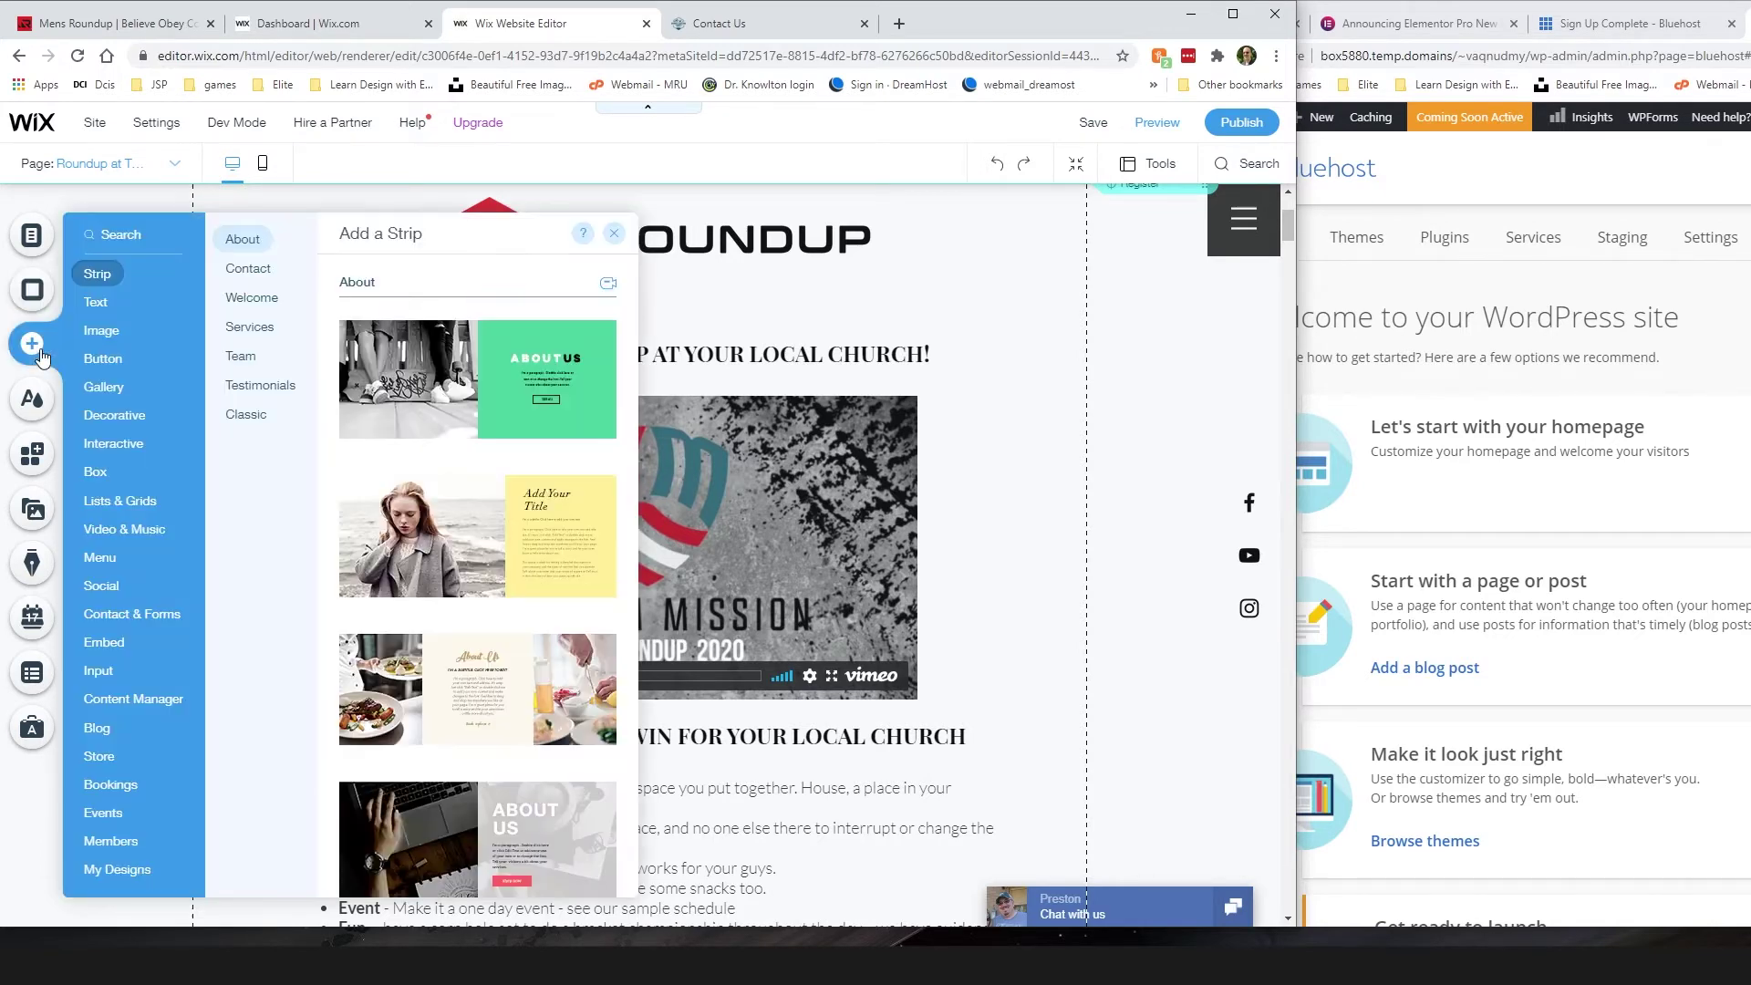
pyautogui.click(105, 358)
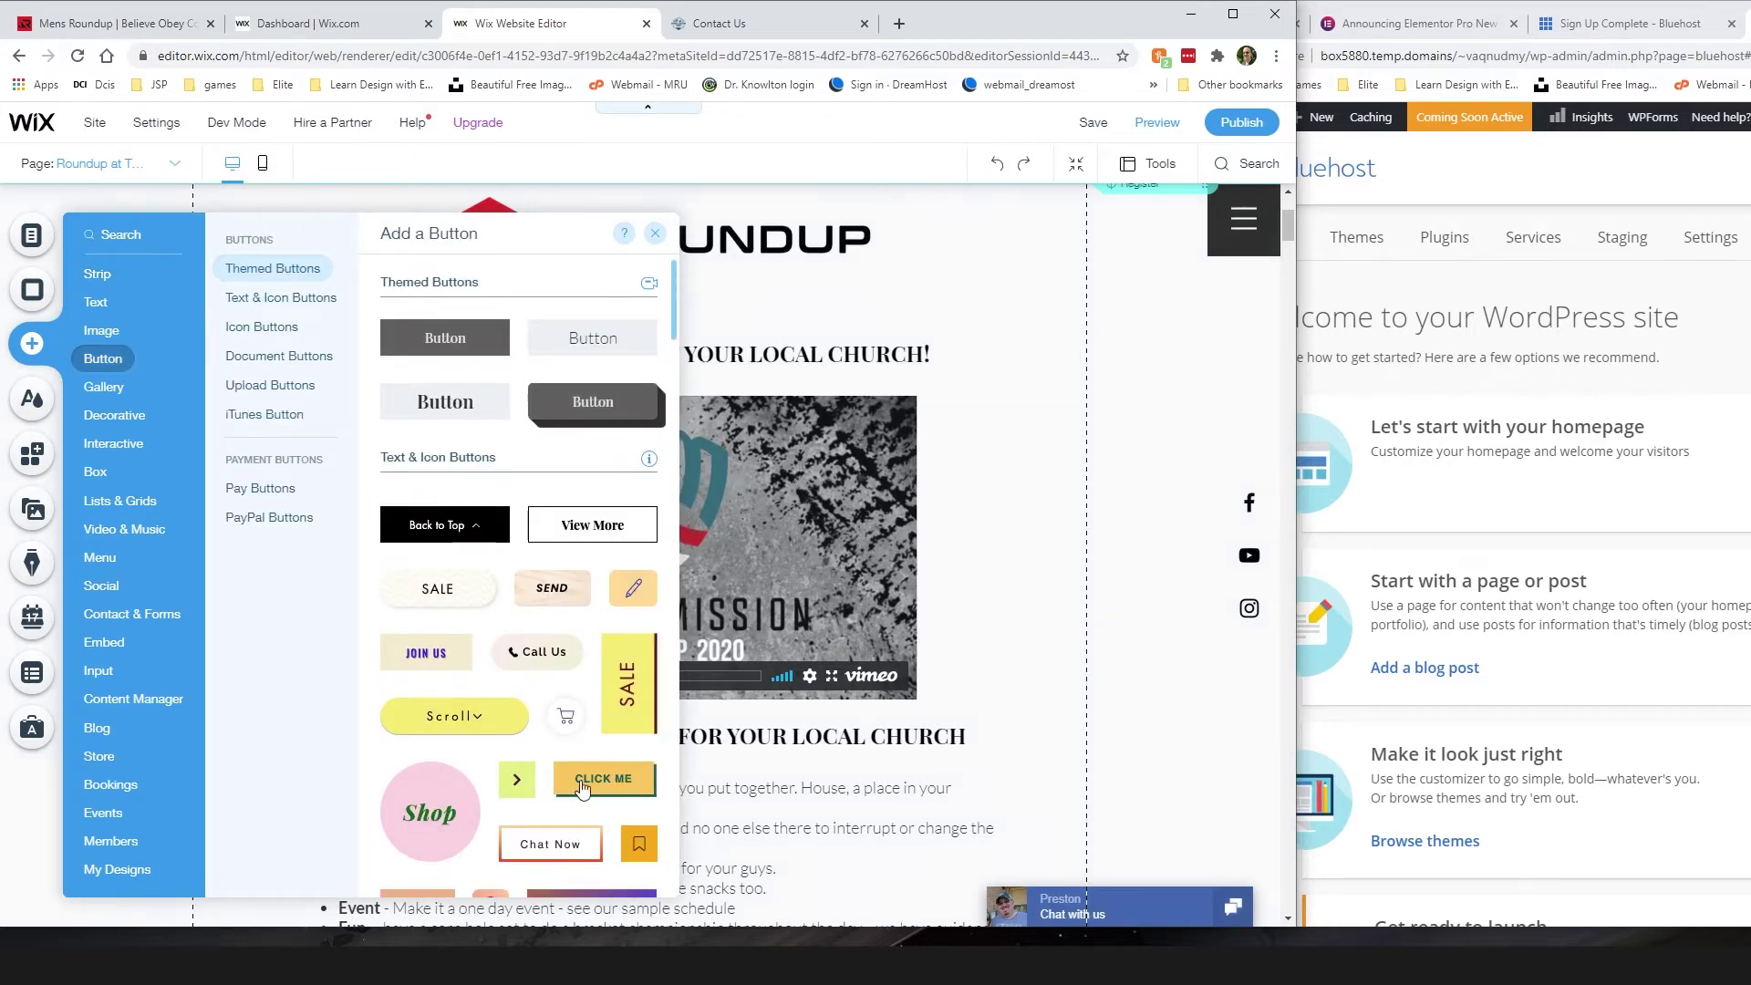
pyautogui.scroll(-5, 548, 620)
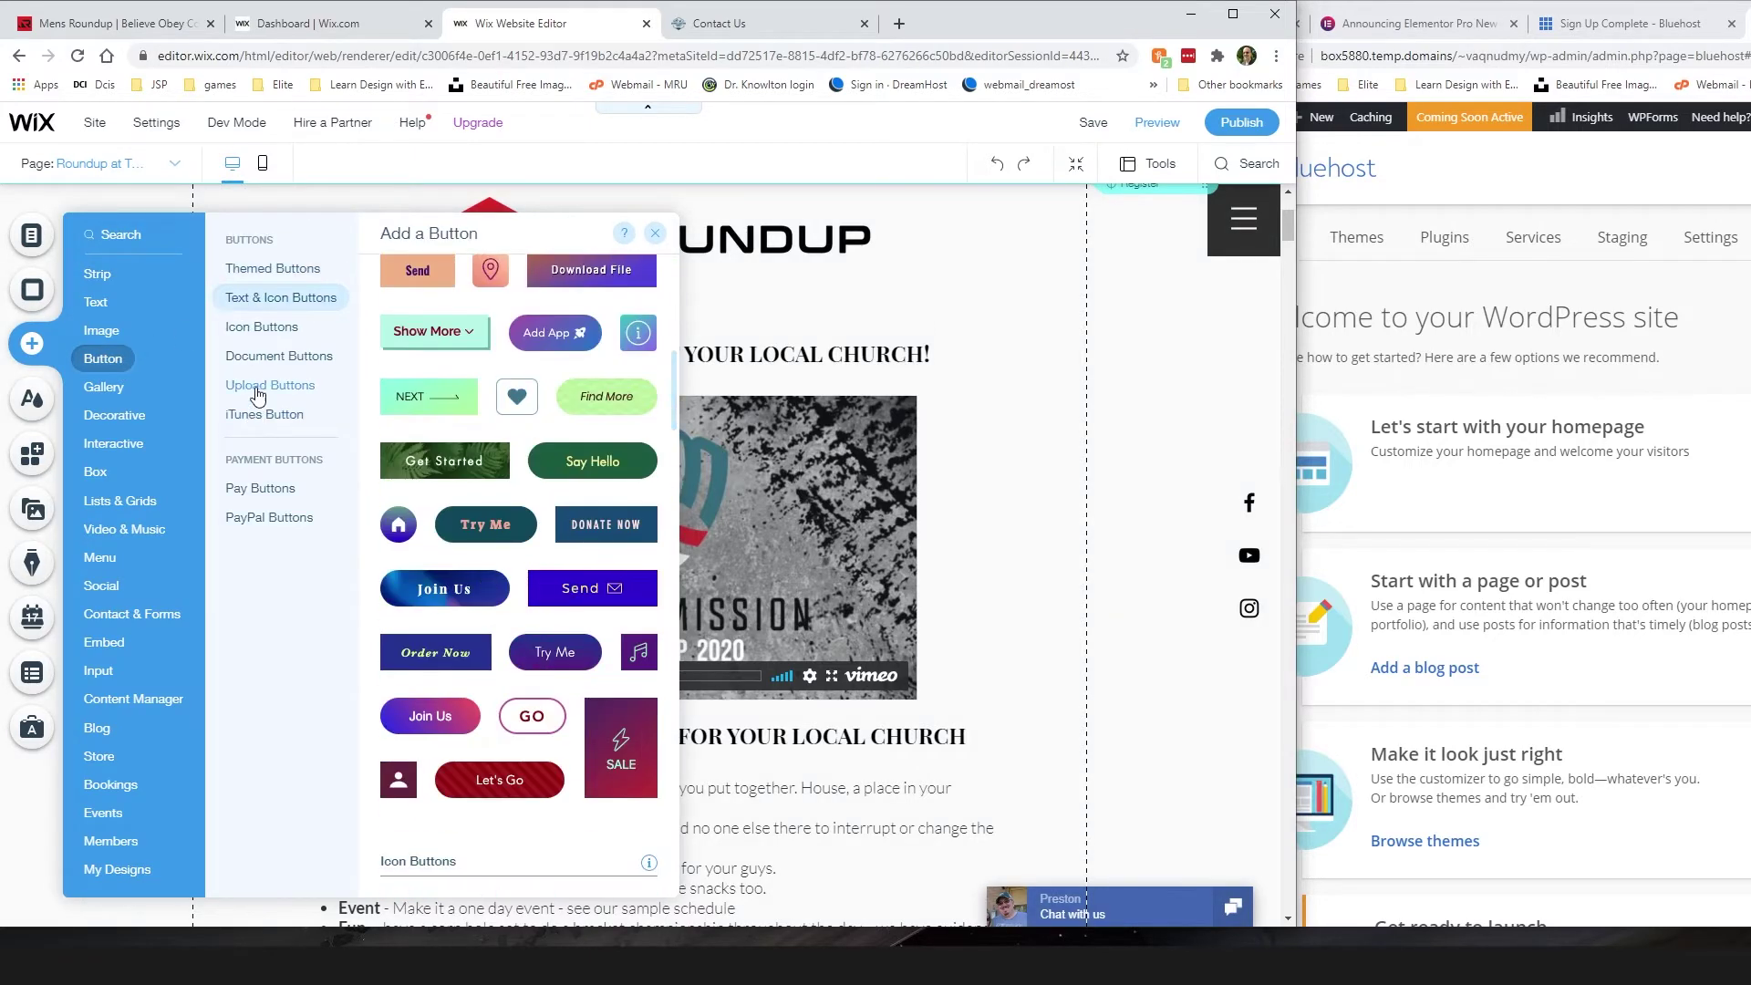
pyautogui.click(262, 327)
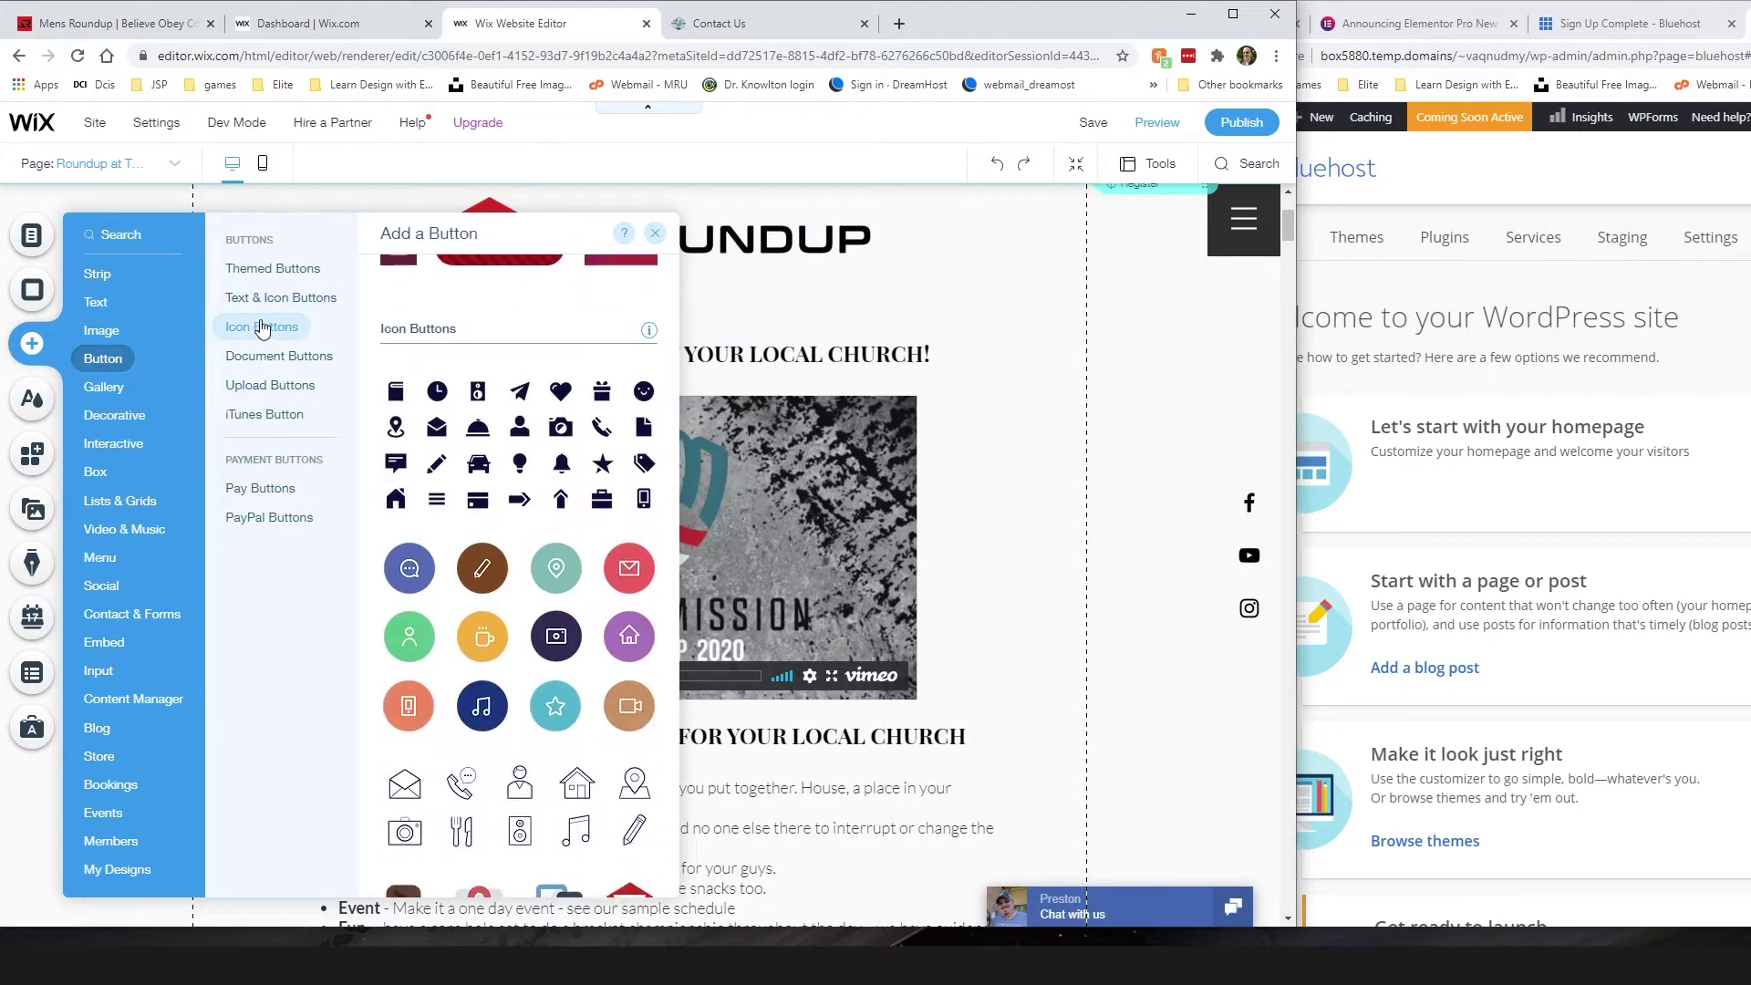
pyautogui.click(241, 268)
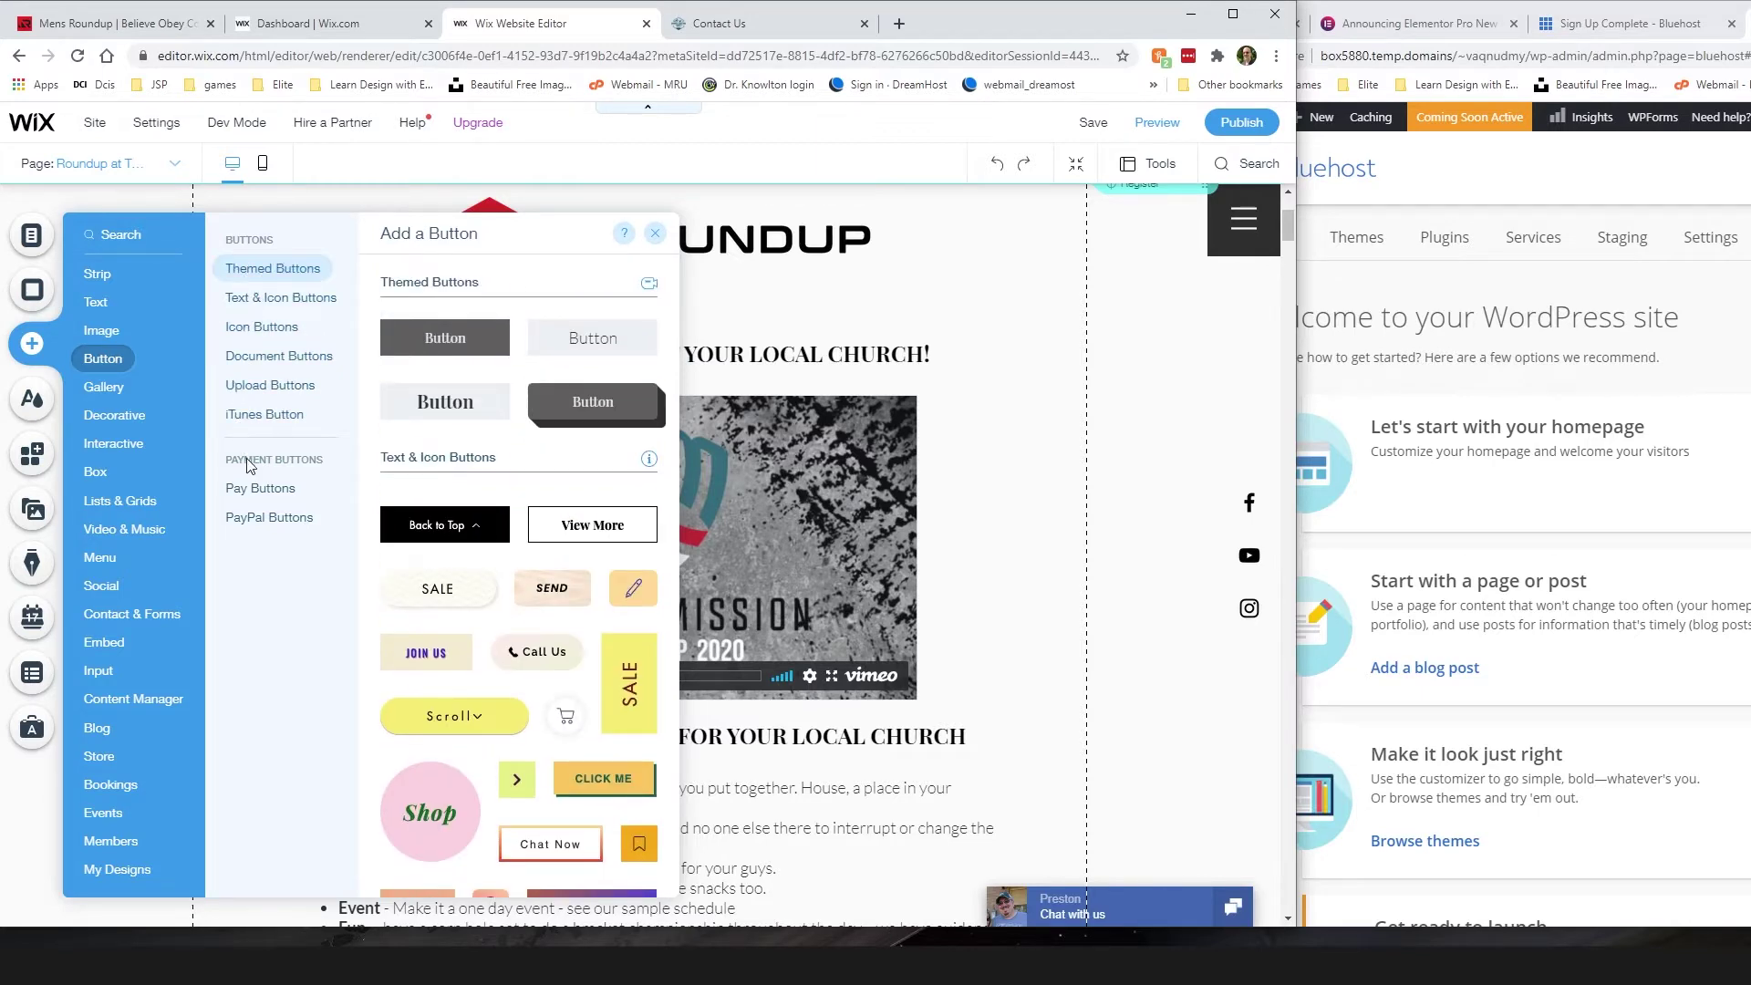
pyautogui.click(251, 386)
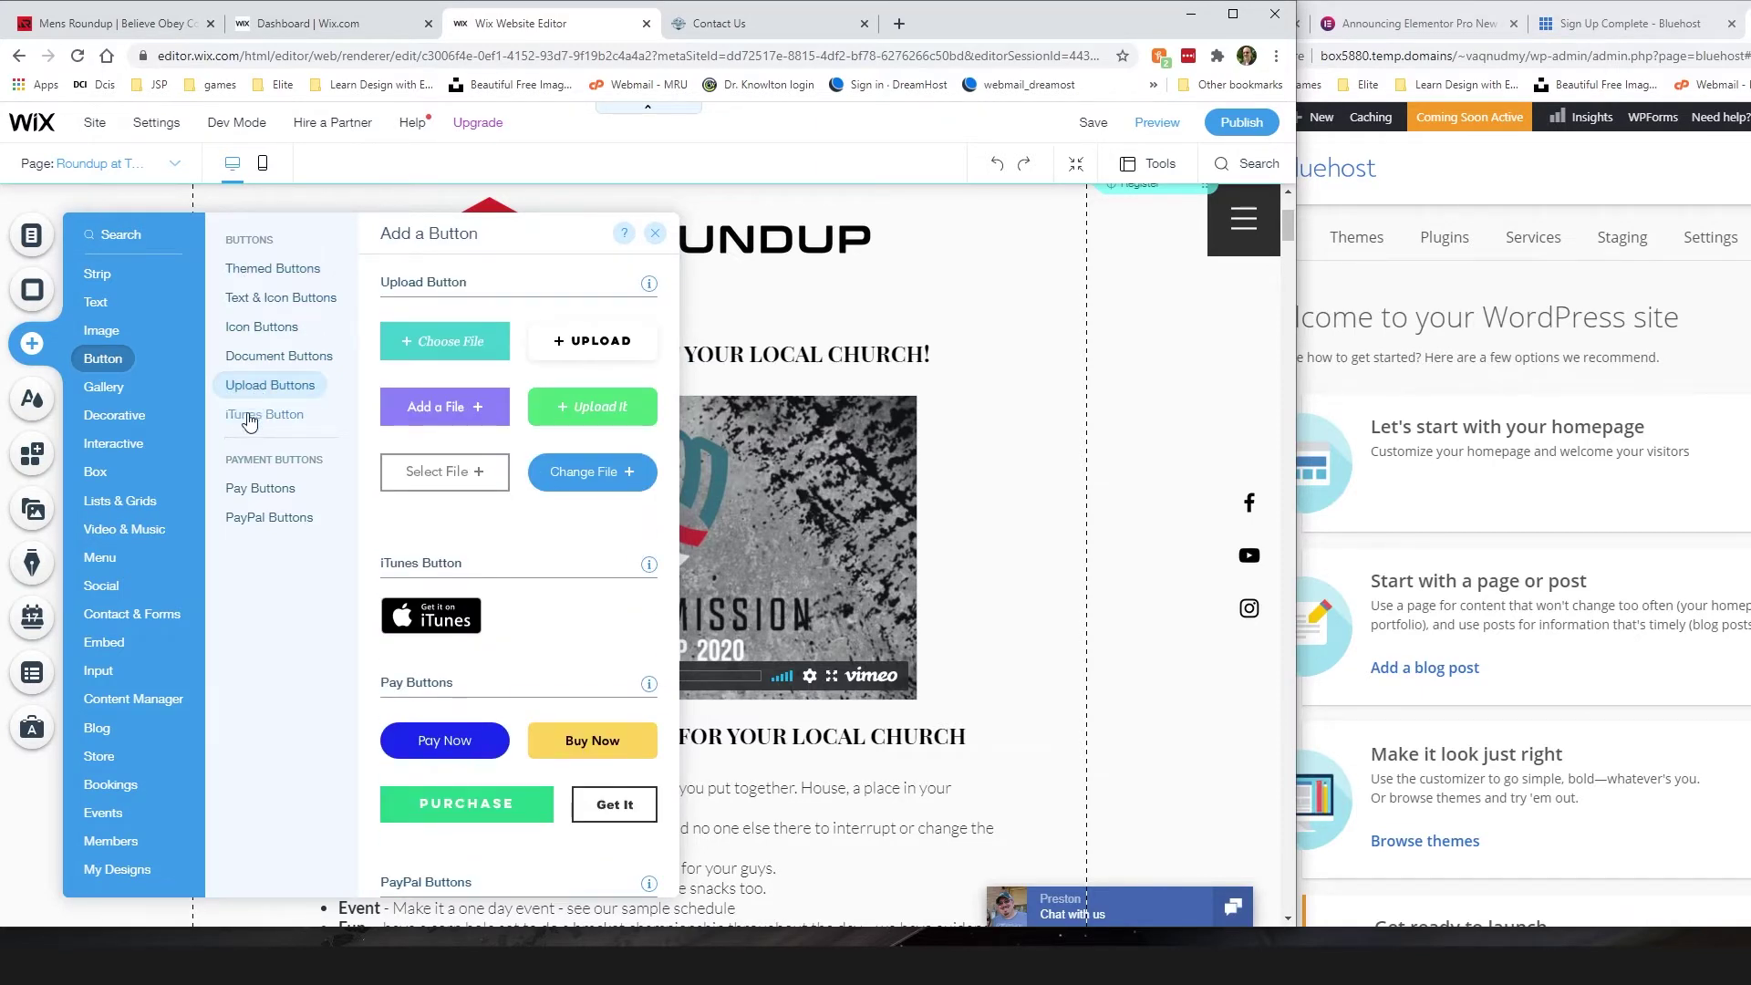
# Step: Browse grid and slider galleries, then Decorative, Interactive, Box and Lists & Grids elements
pyautogui.moveTo(109, 392)
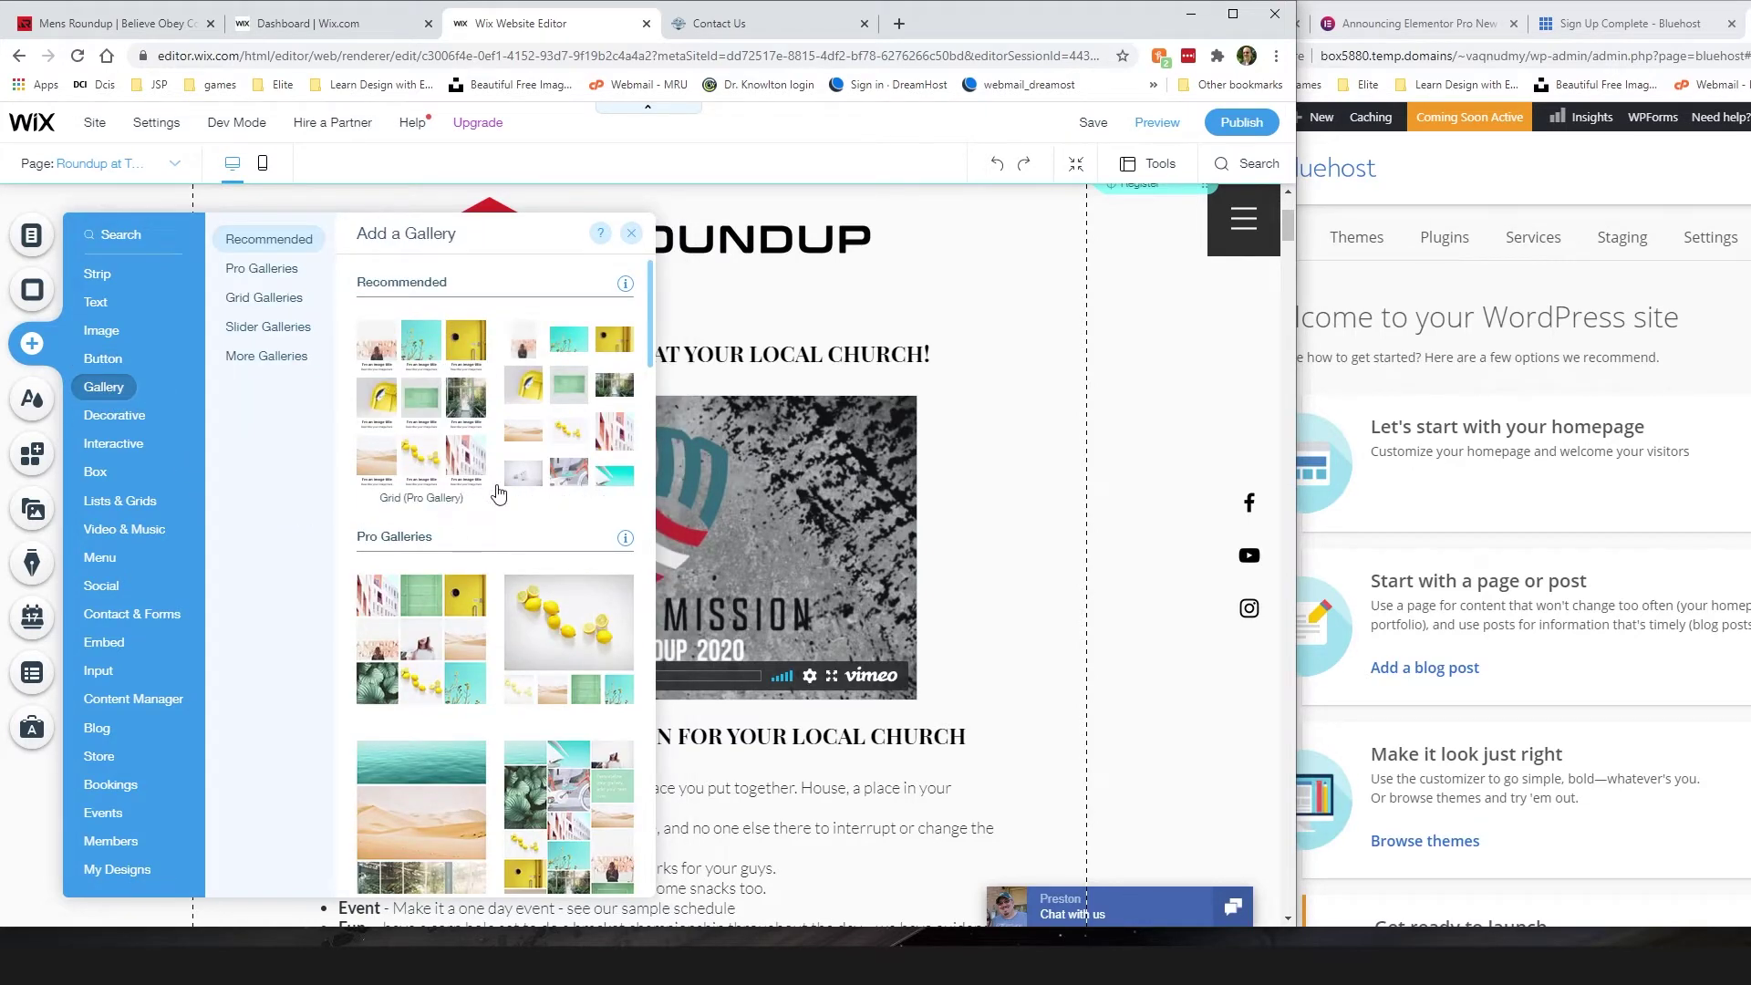
pyautogui.scroll(-8, 508, 499)
pyautogui.scroll(-10, 516, 617)
pyautogui.scroll(-5, 489, 620)
pyautogui.click(276, 306)
pyautogui.click(255, 328)
pyautogui.click(115, 422)
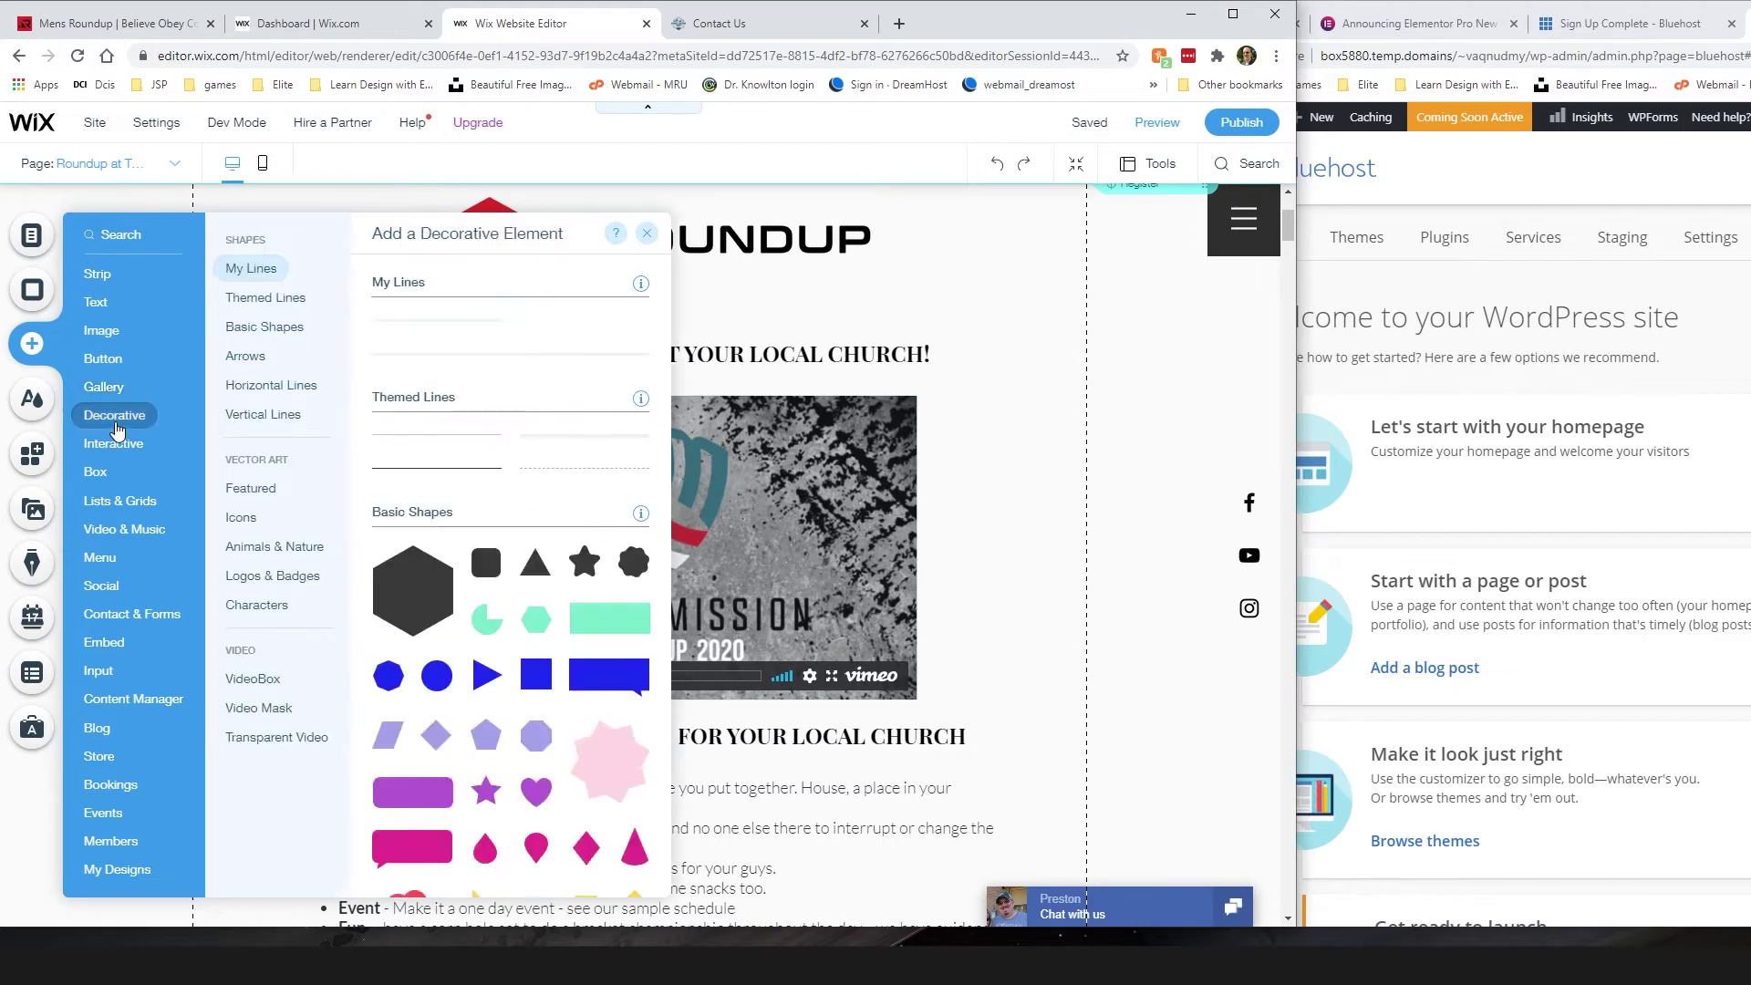
pyautogui.click(116, 444)
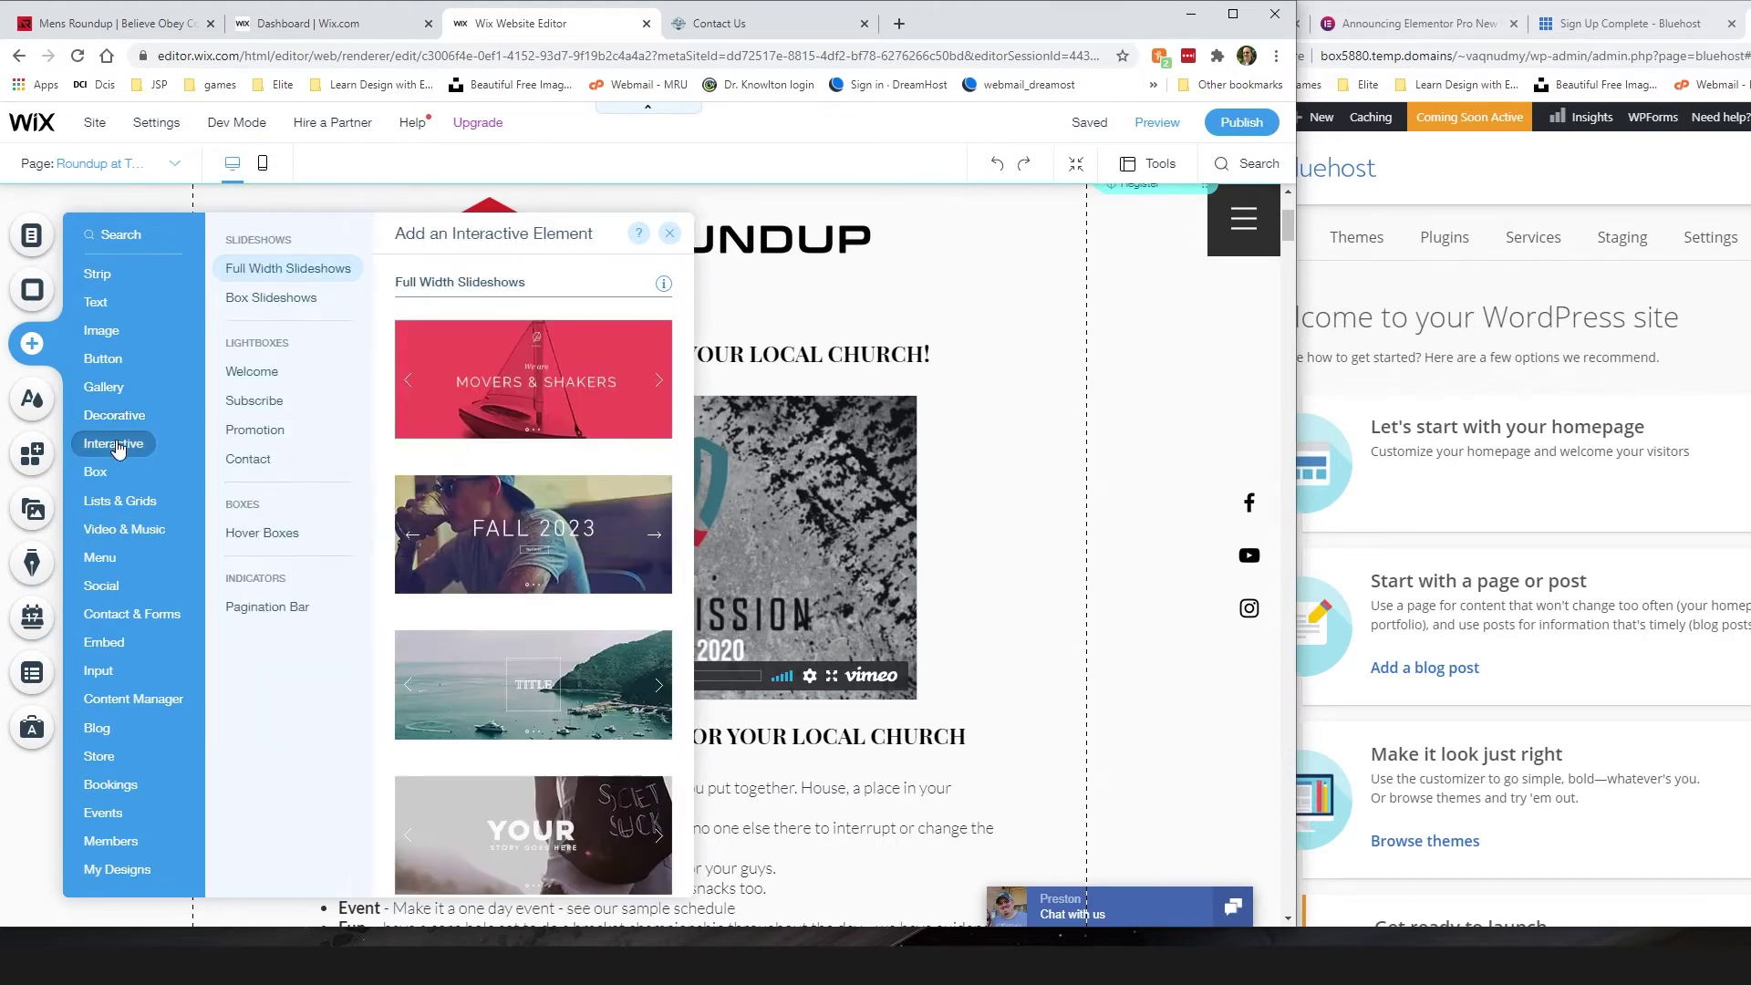
pyautogui.click(117, 472)
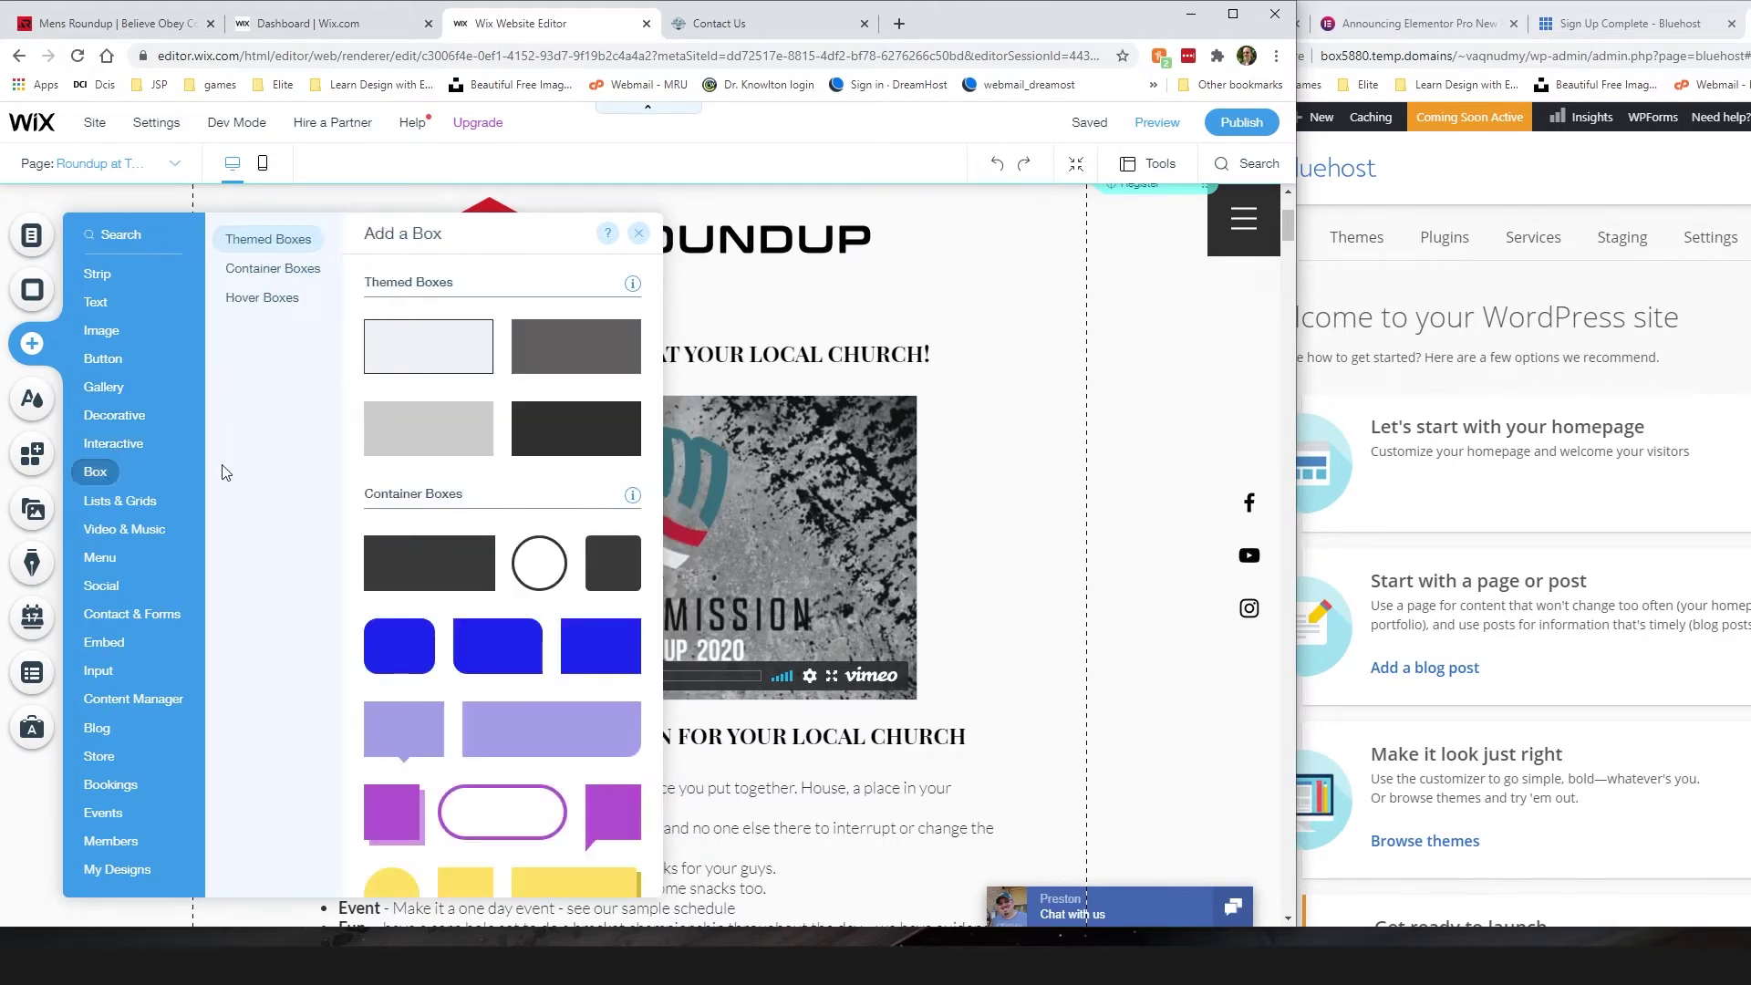
pyautogui.click(140, 504)
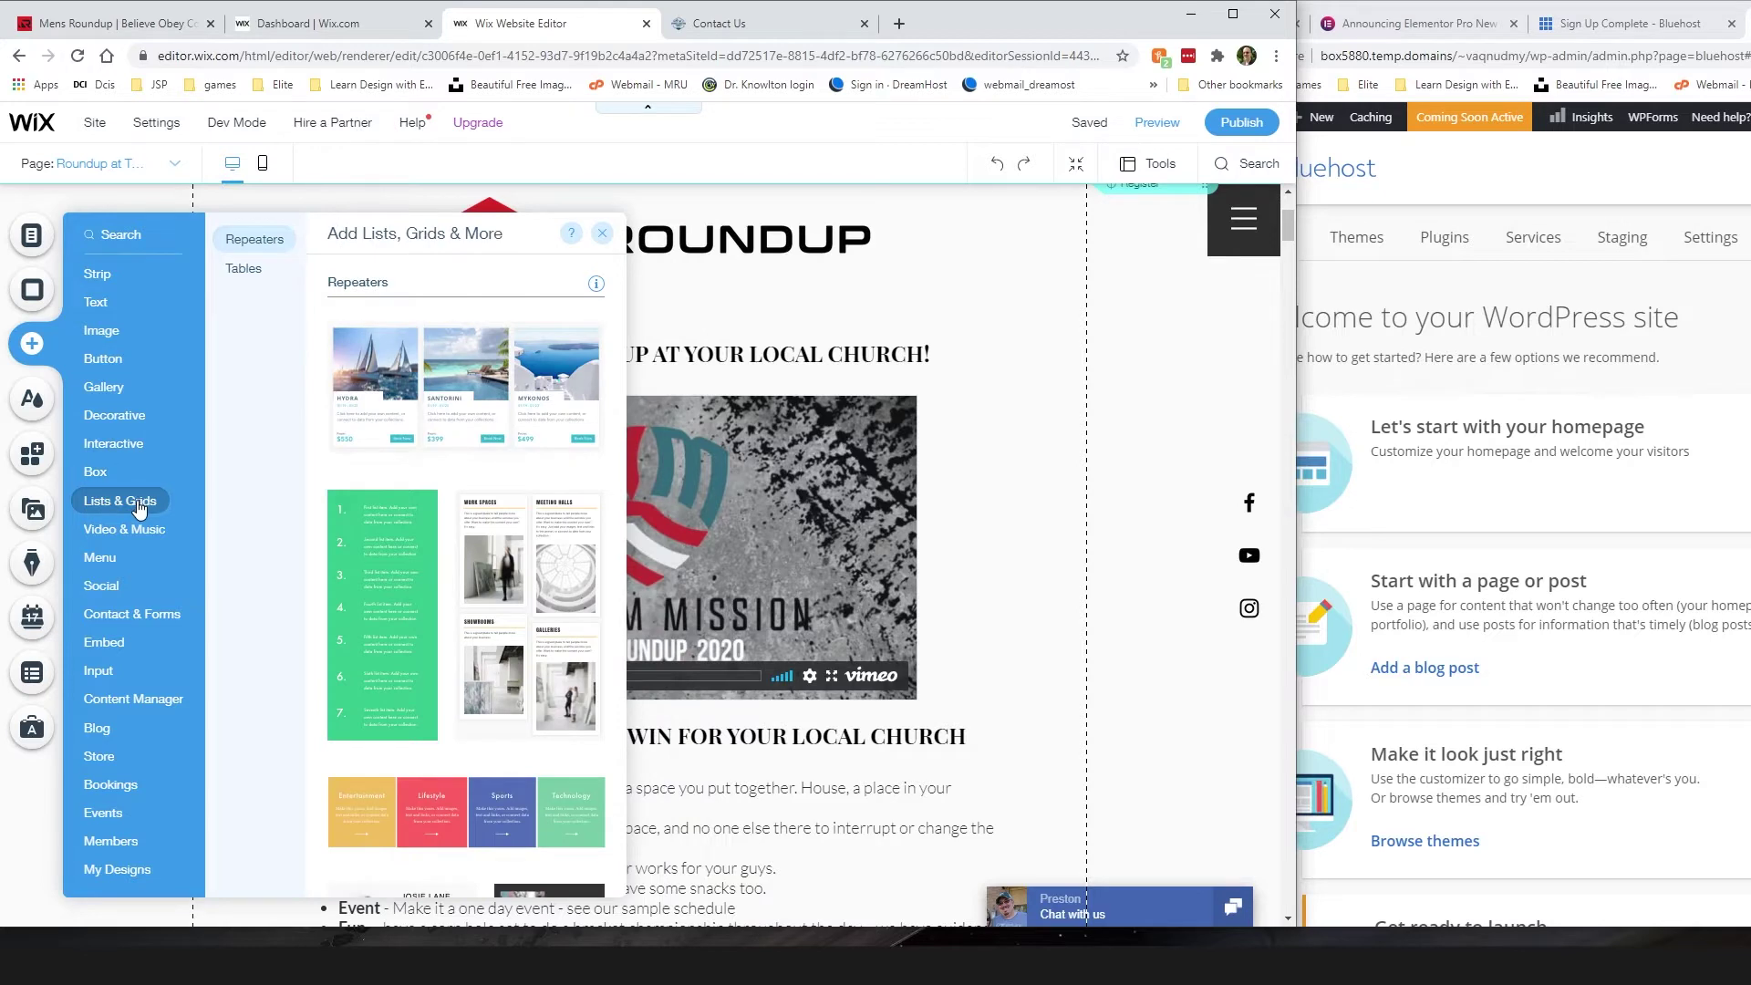
# Step: View the site's theme colours, then scroll the App Market's recommended apps like Comments and Wix Forum
pyautogui.click(30, 401)
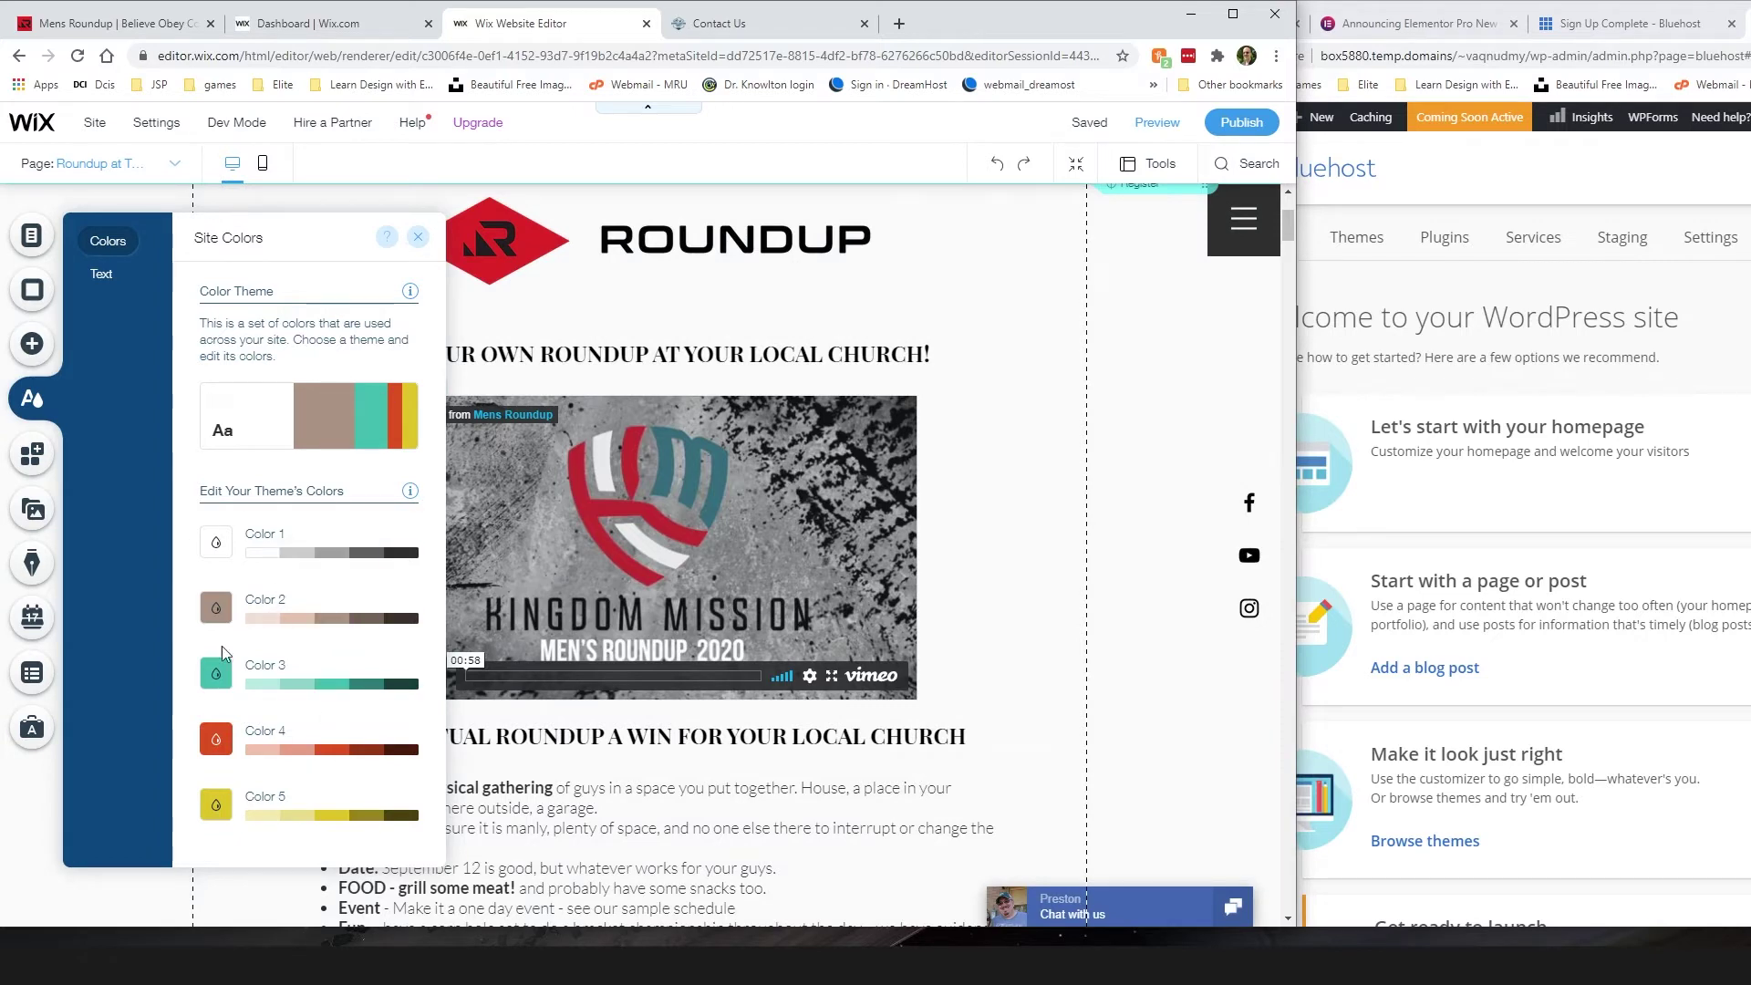
pyautogui.click(40, 444)
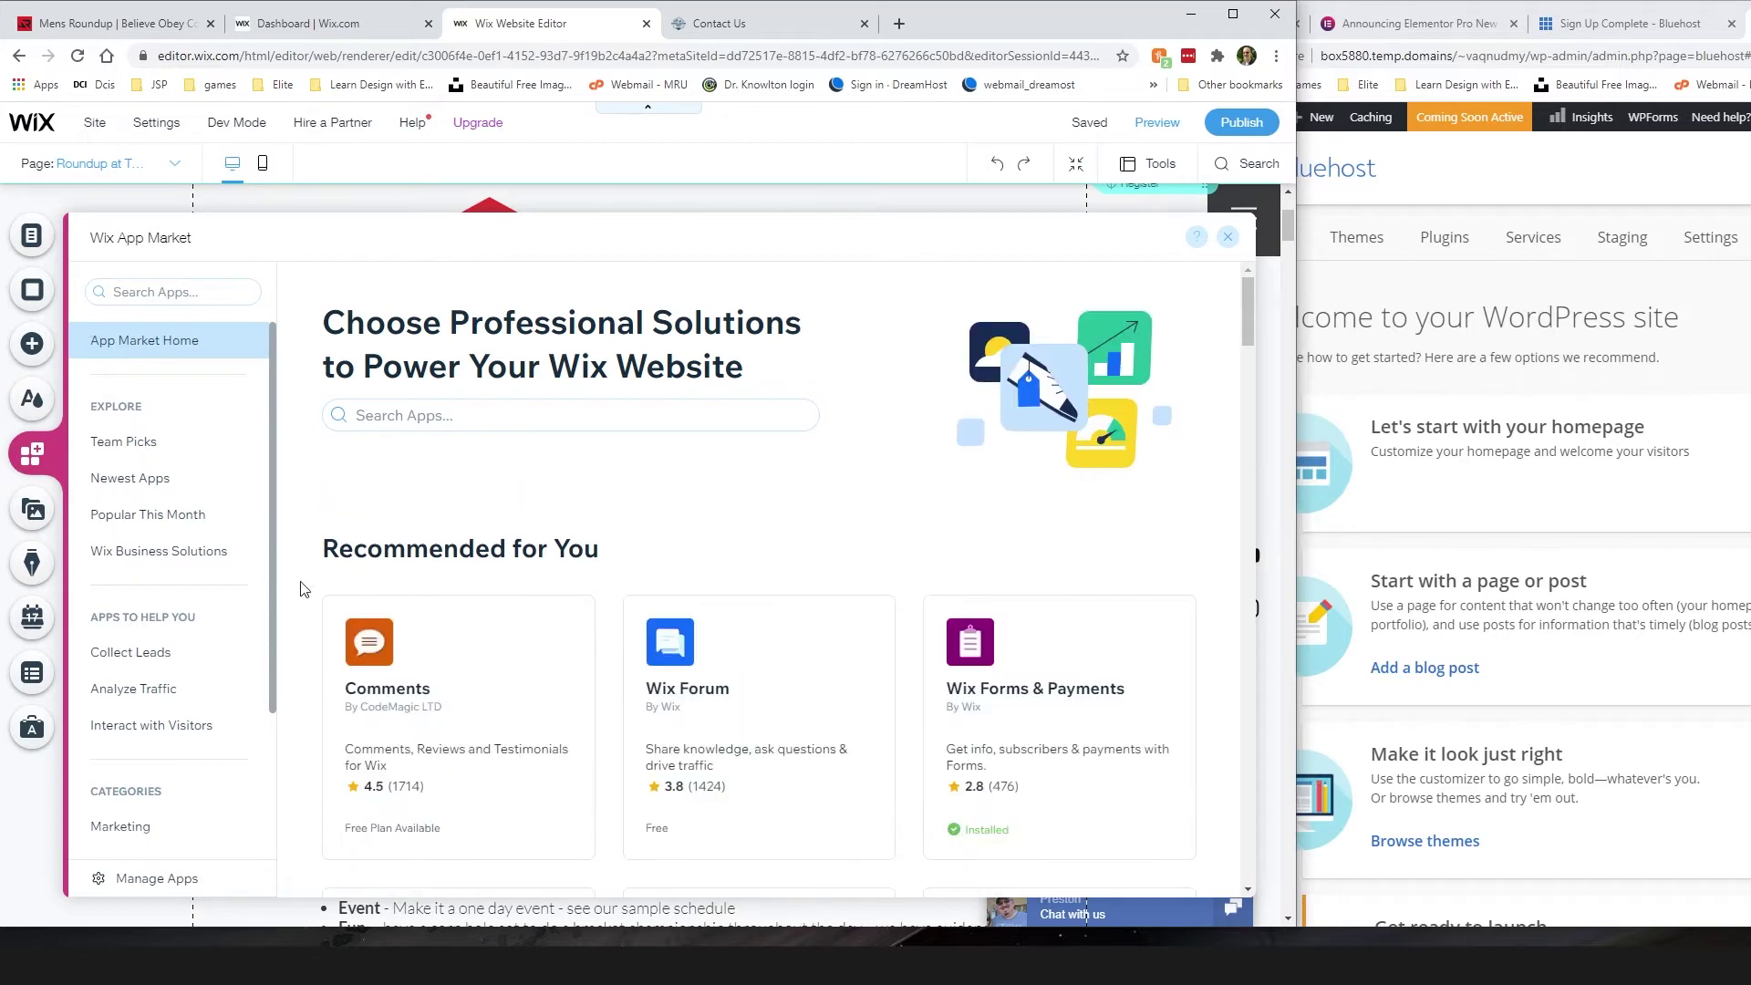
pyautogui.scroll(-5, 665, 602)
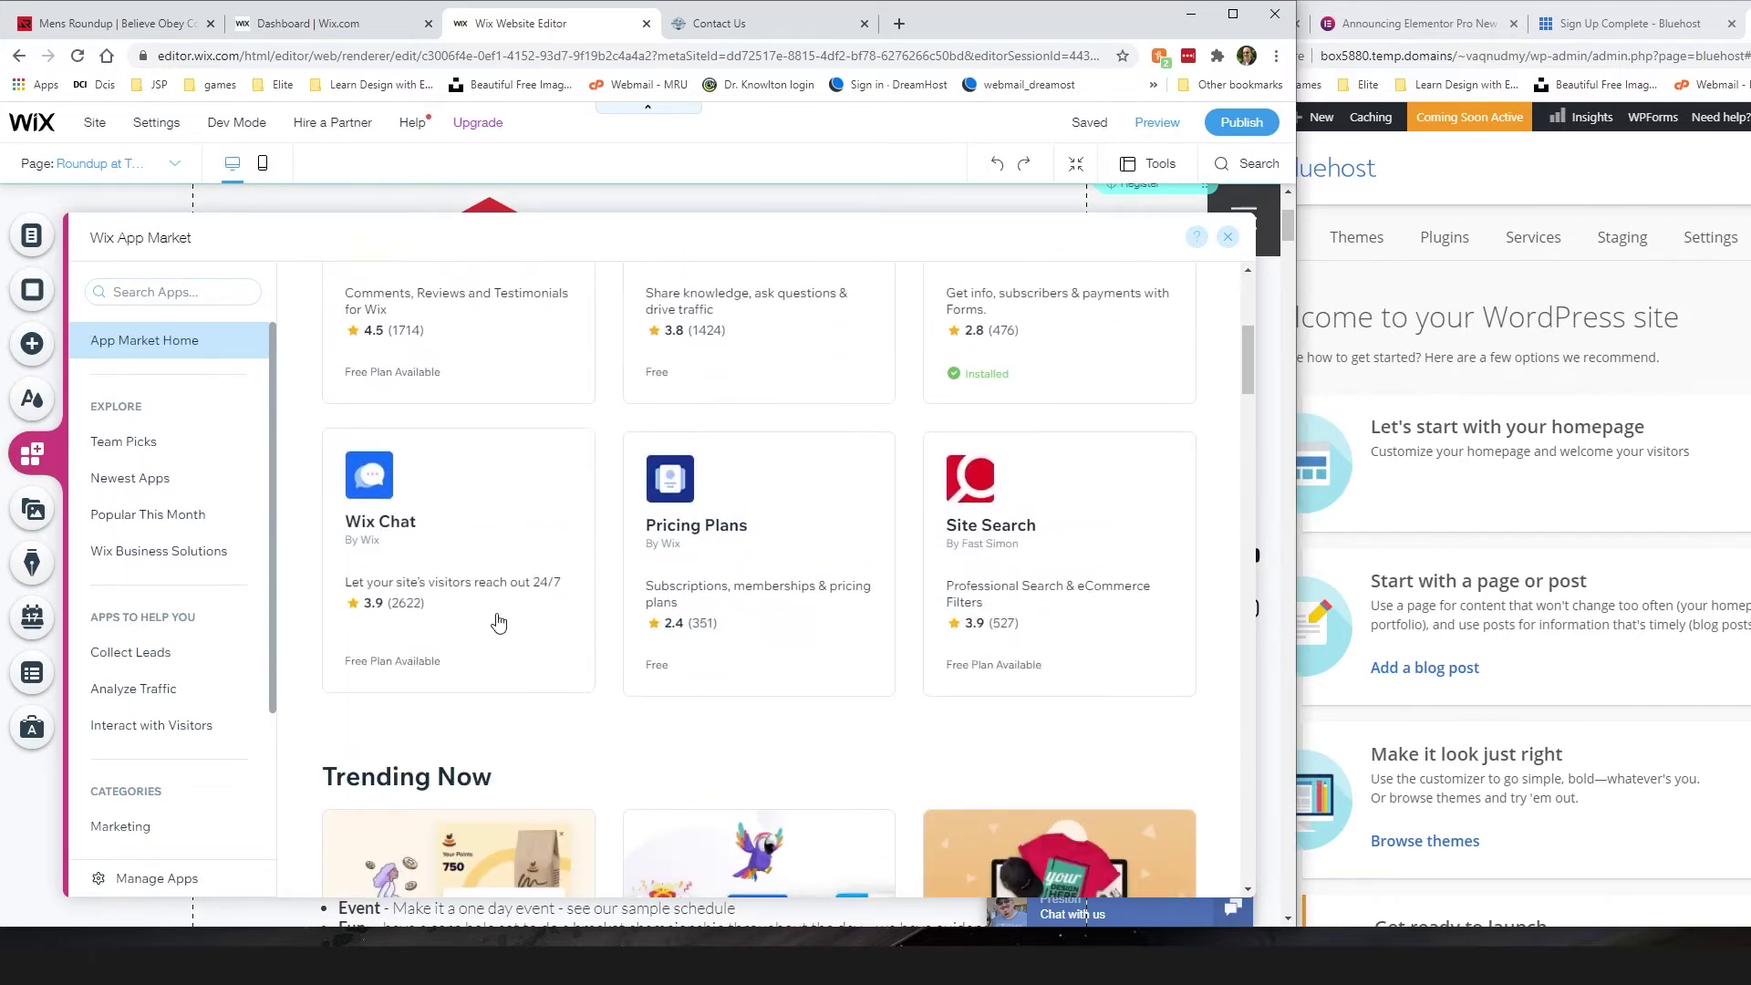
pyautogui.scroll(-4, 453, 554)
pyautogui.scroll(-3, 432, 556)
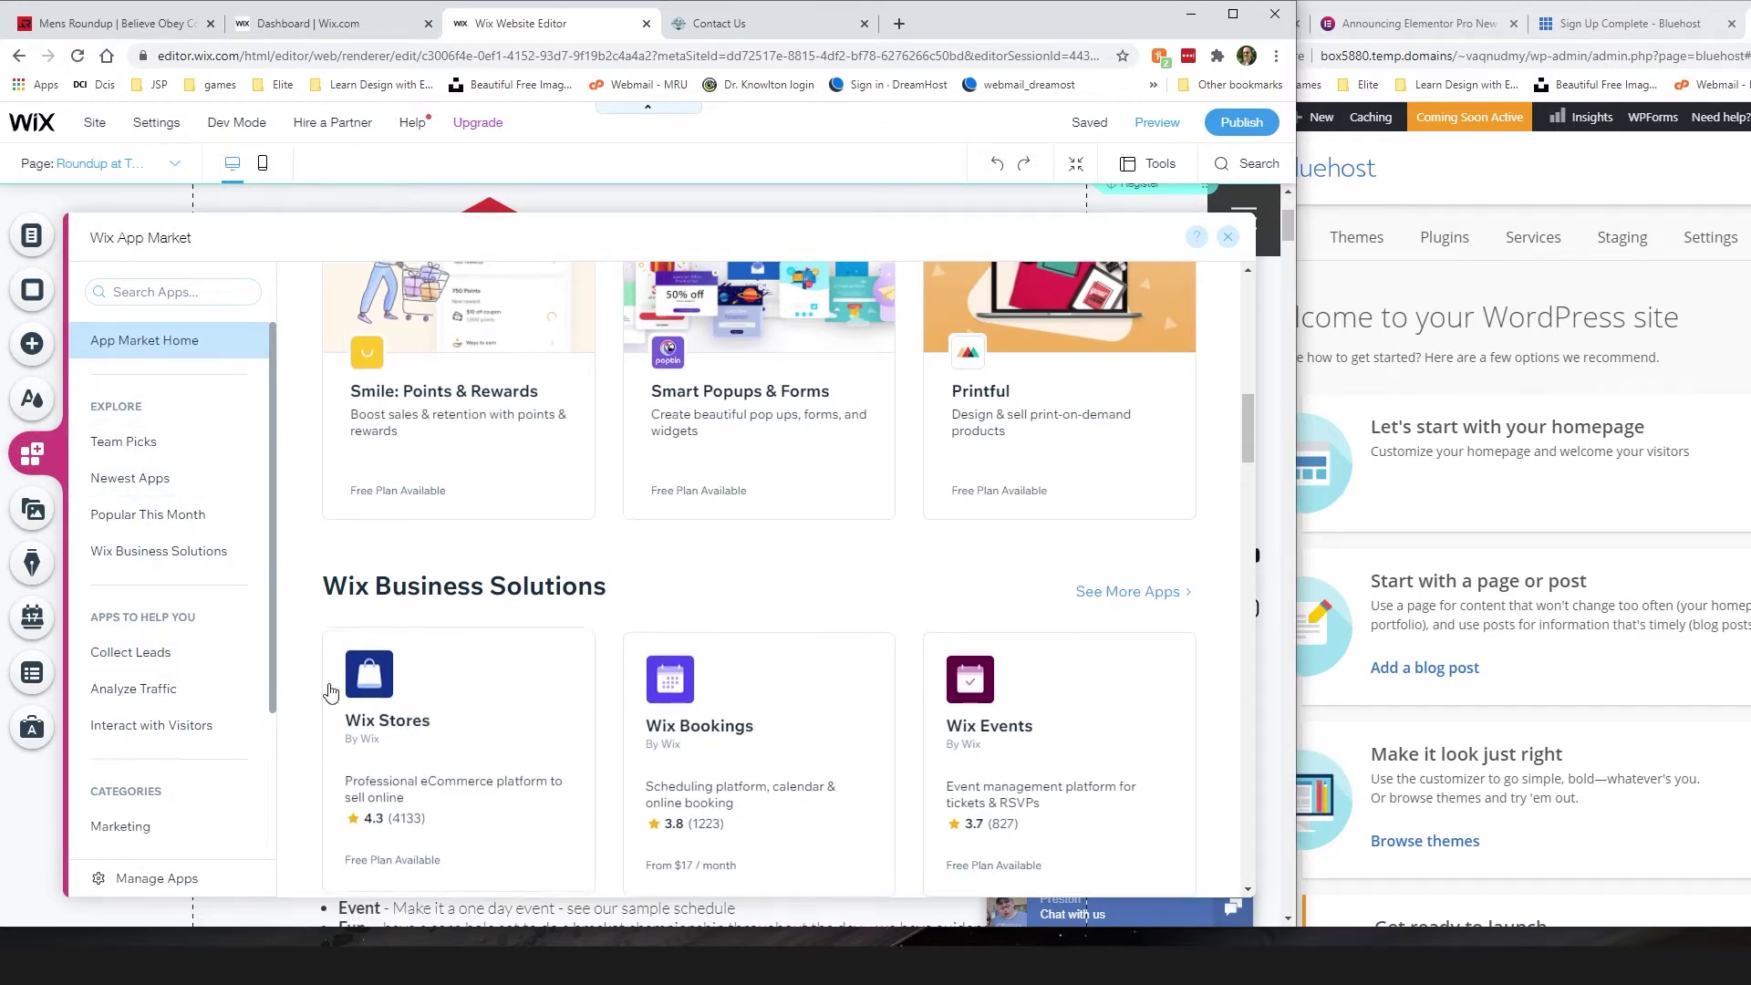
pyautogui.click(32, 511)
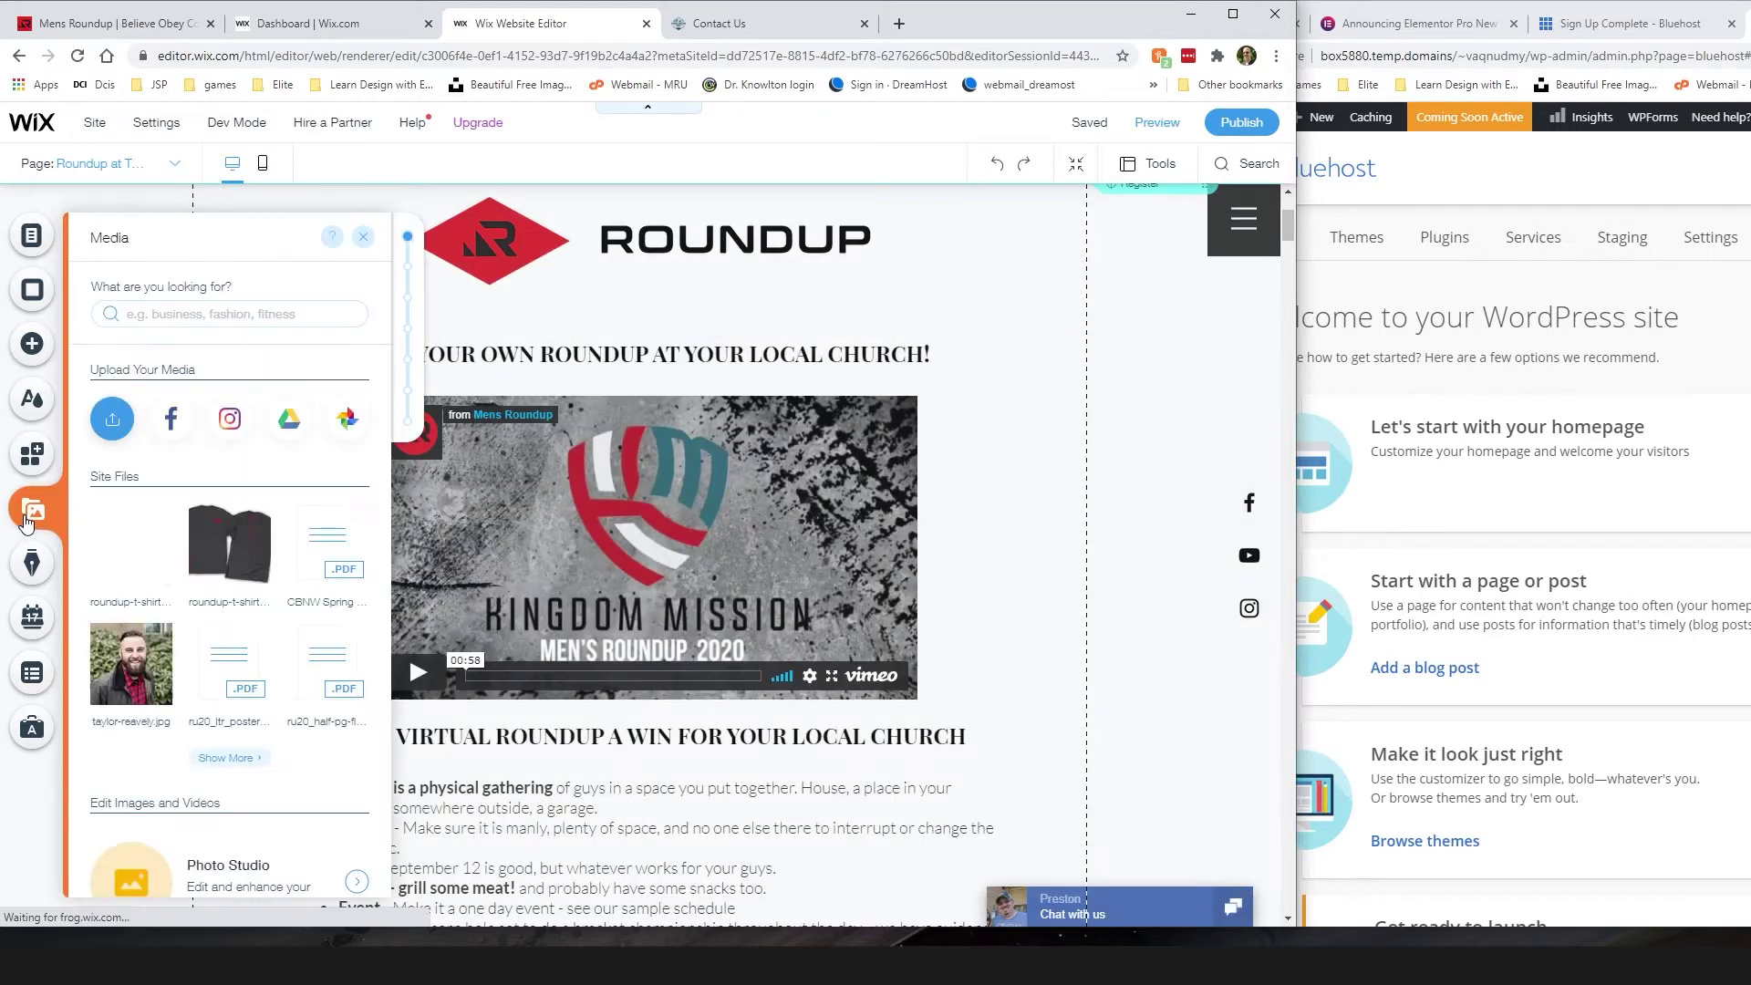
pyautogui.scroll(-15, 139, 665)
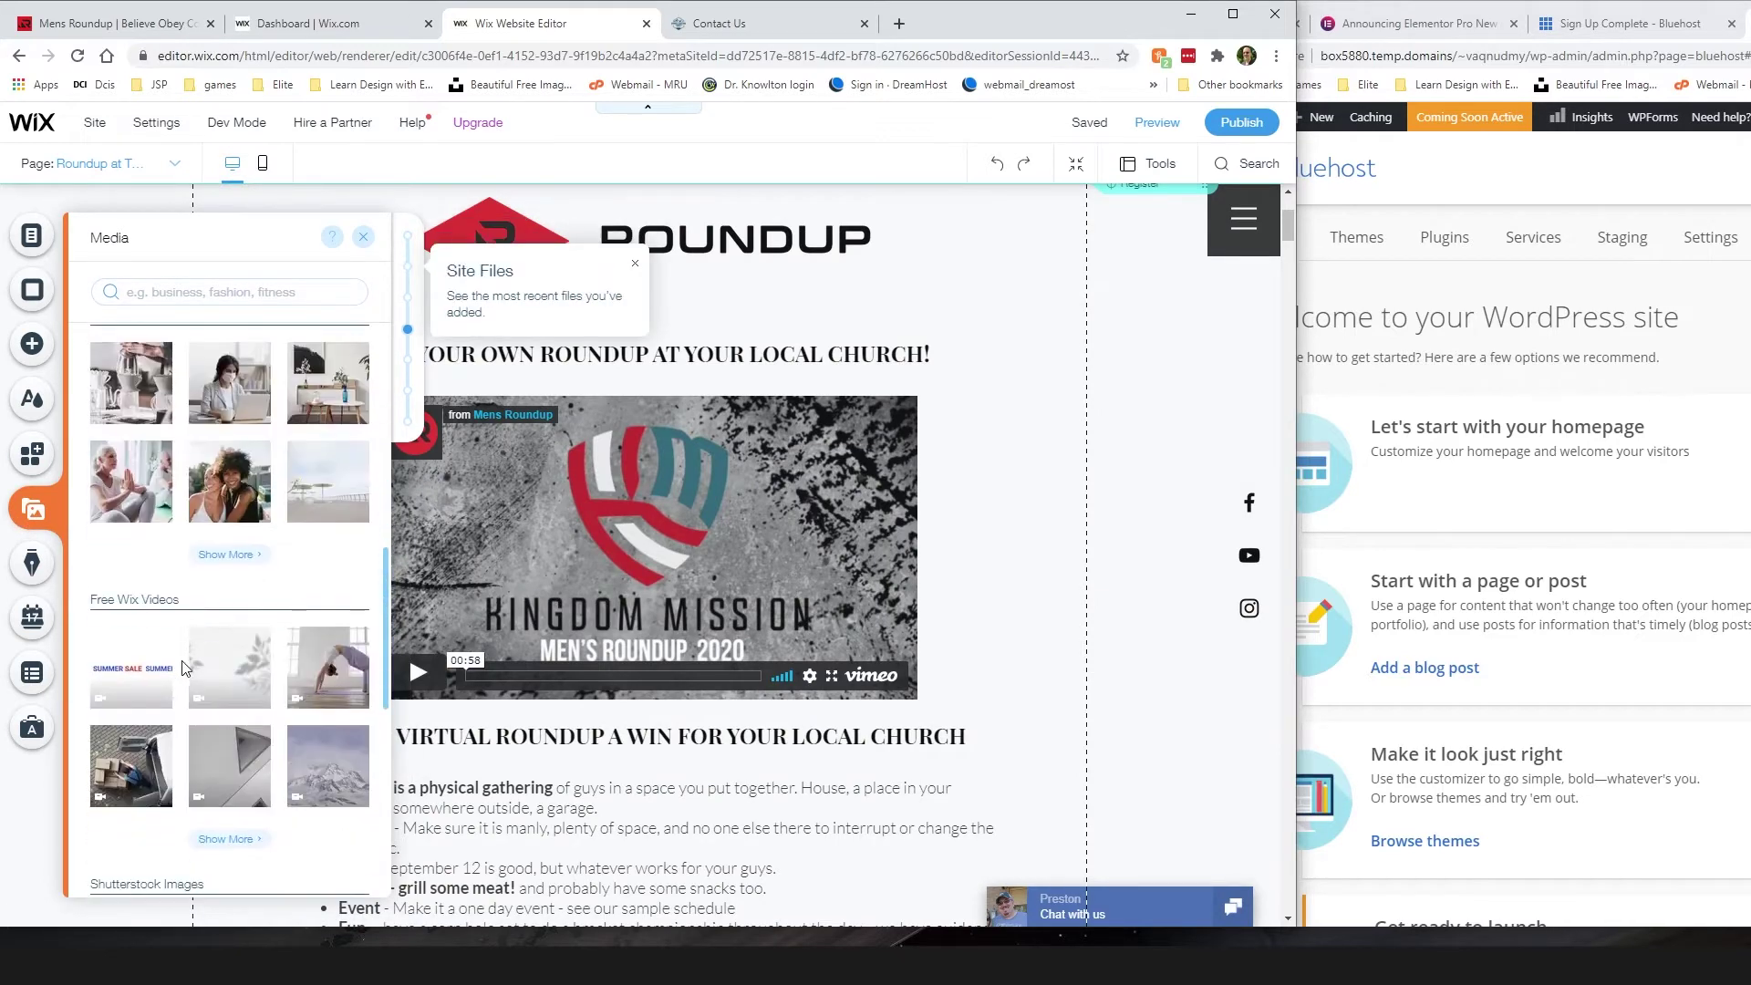
pyautogui.scroll(-2, 192, 653)
pyautogui.scroll(4, 163, 627)
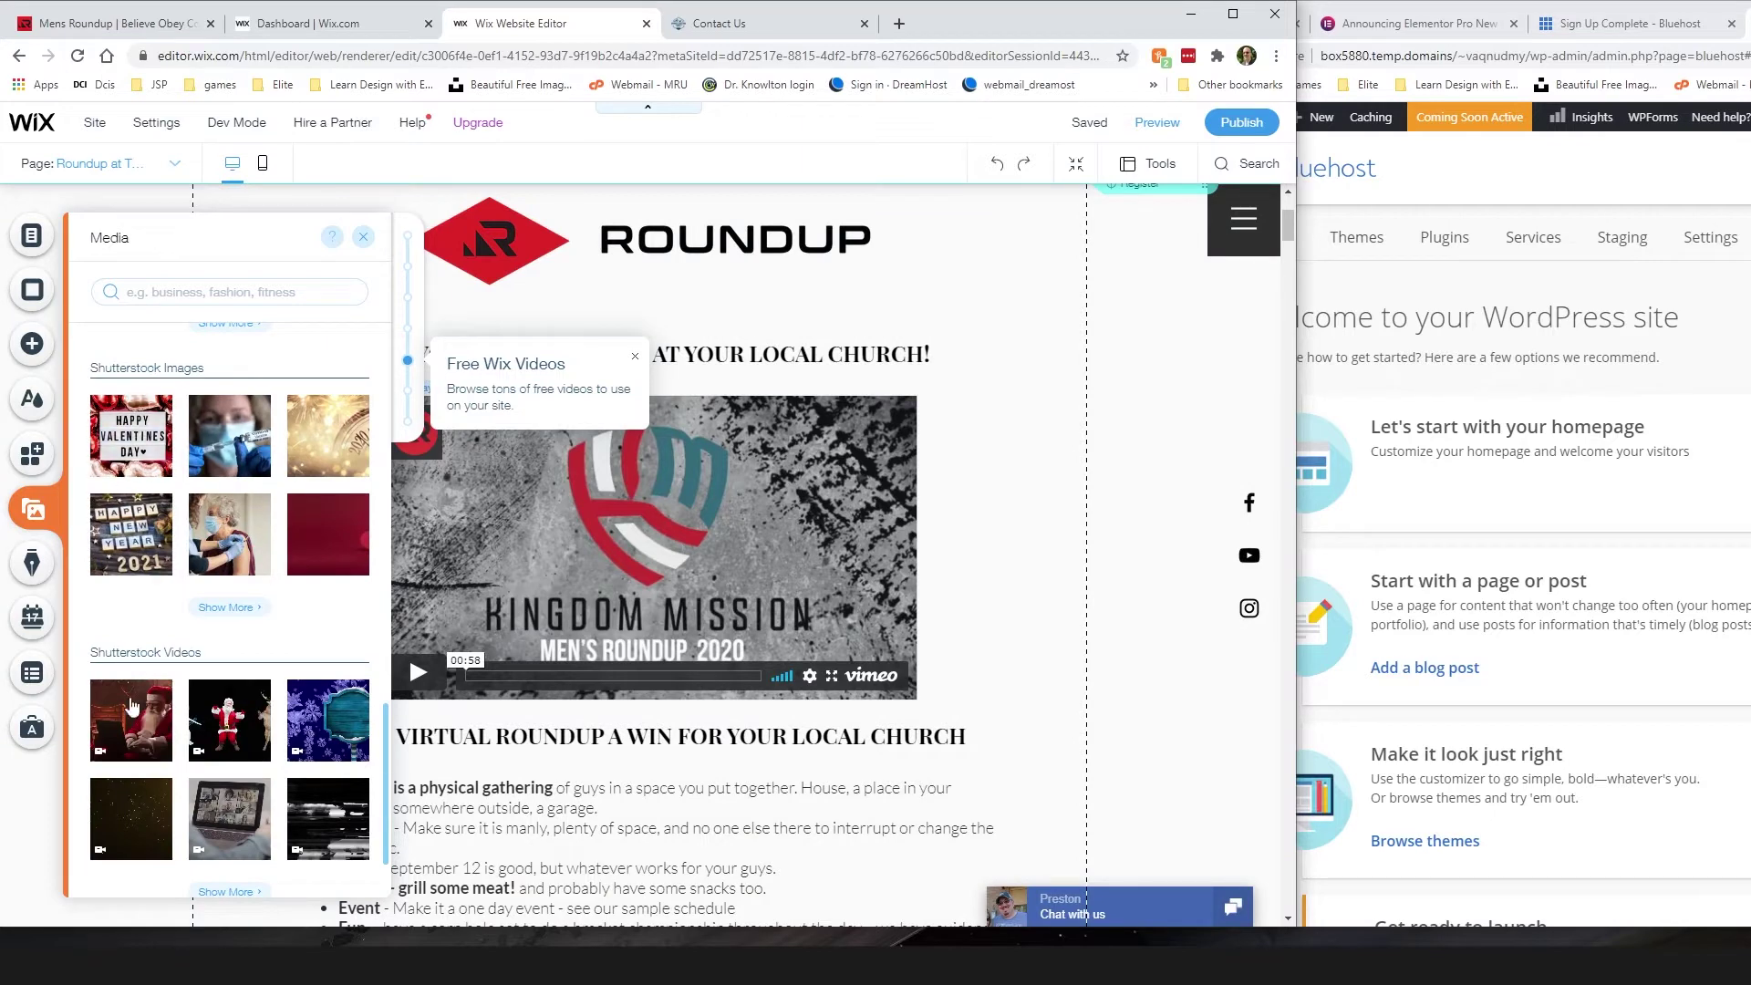
pyautogui.scroll(-1, 146, 647)
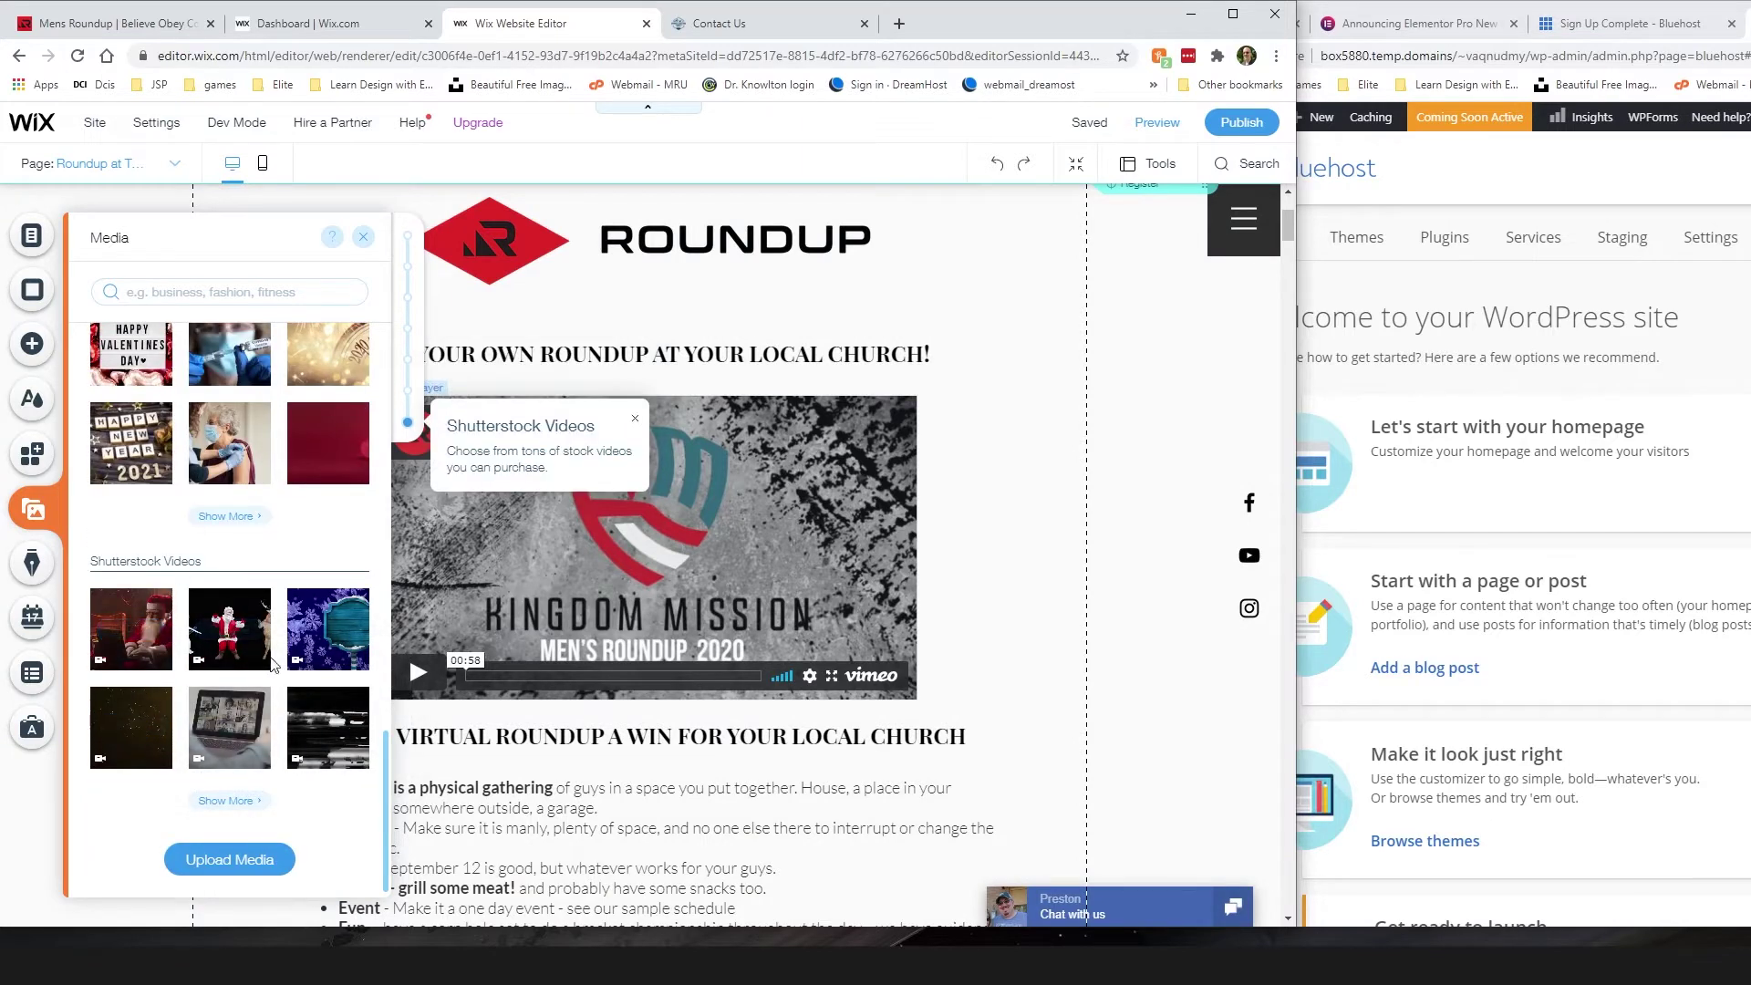
pyautogui.scroll(5, 151, 666)
pyautogui.scroll(3, 164, 653)
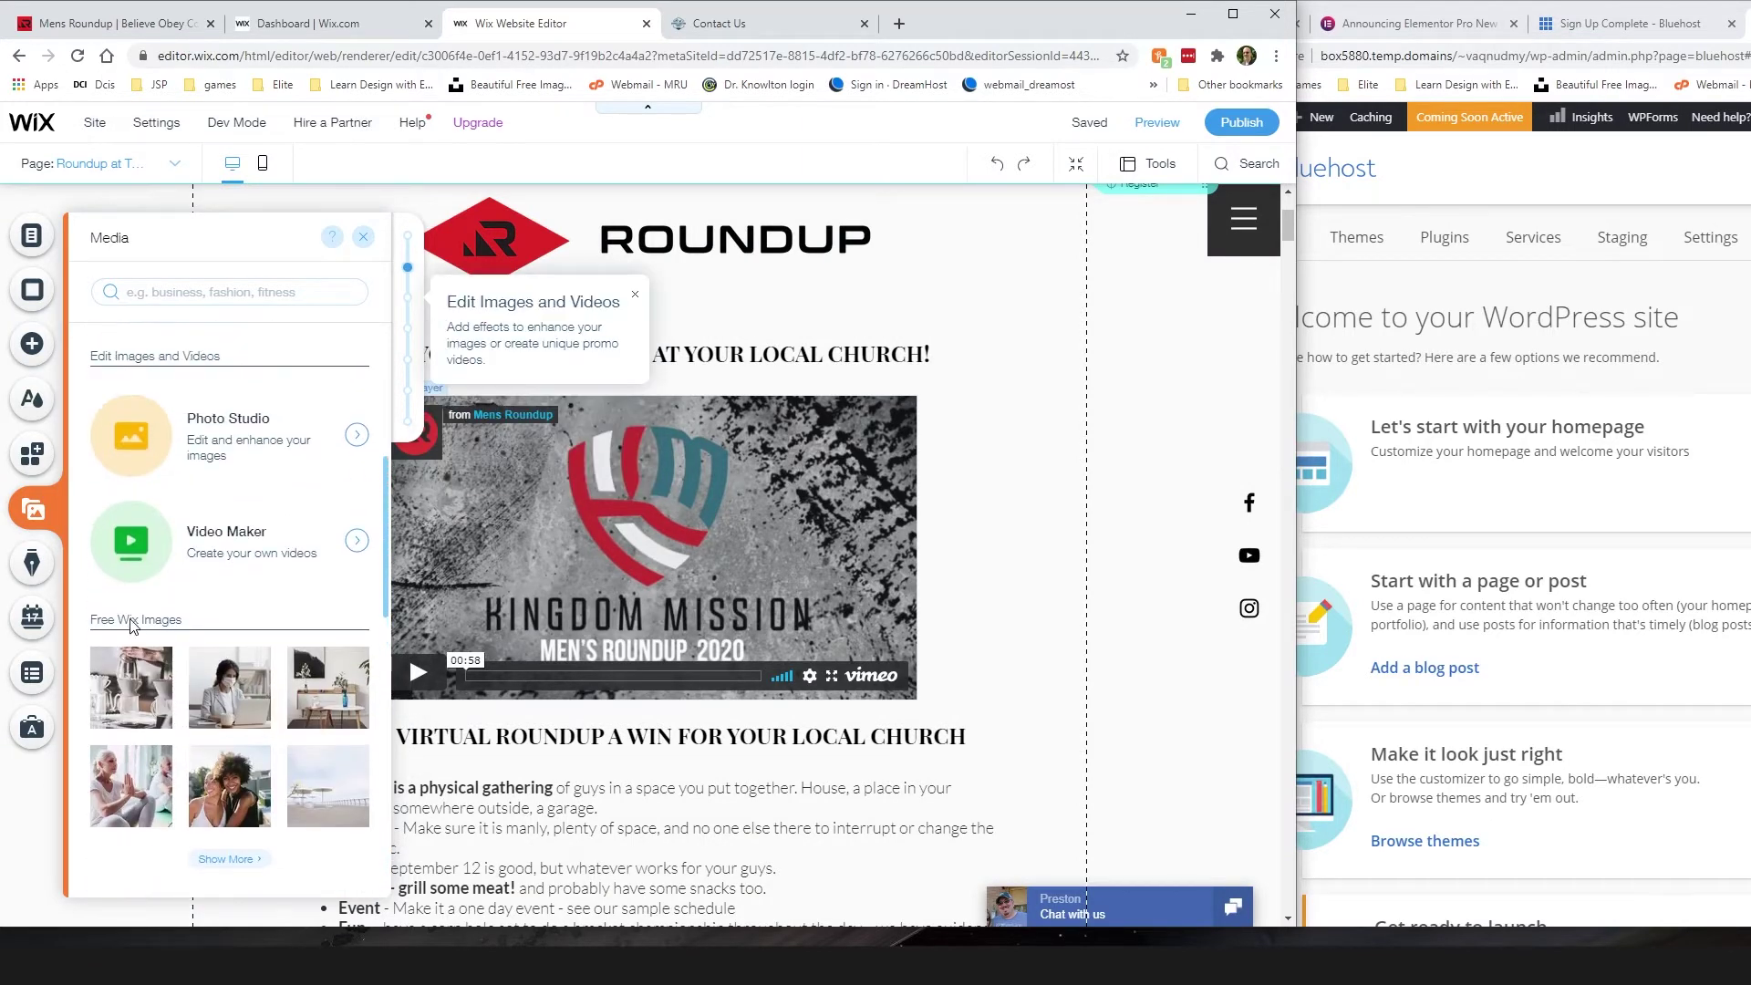
pyautogui.scroll(5, 274, 517)
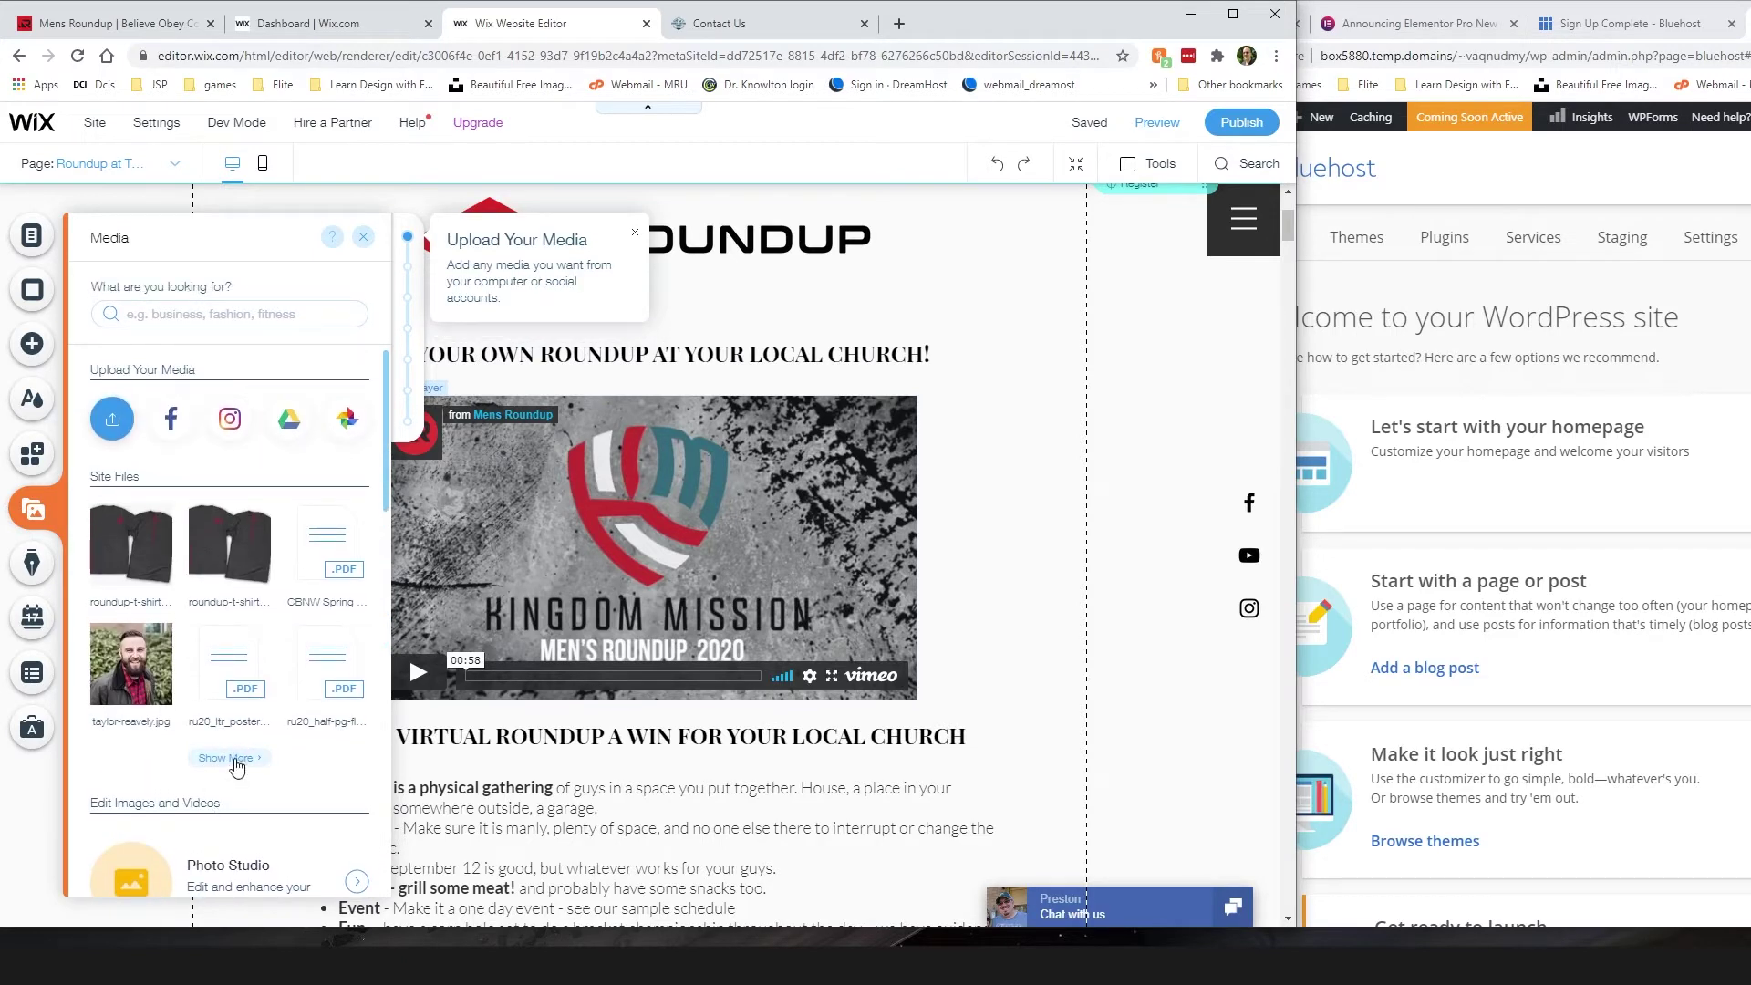
pyautogui.click(234, 762)
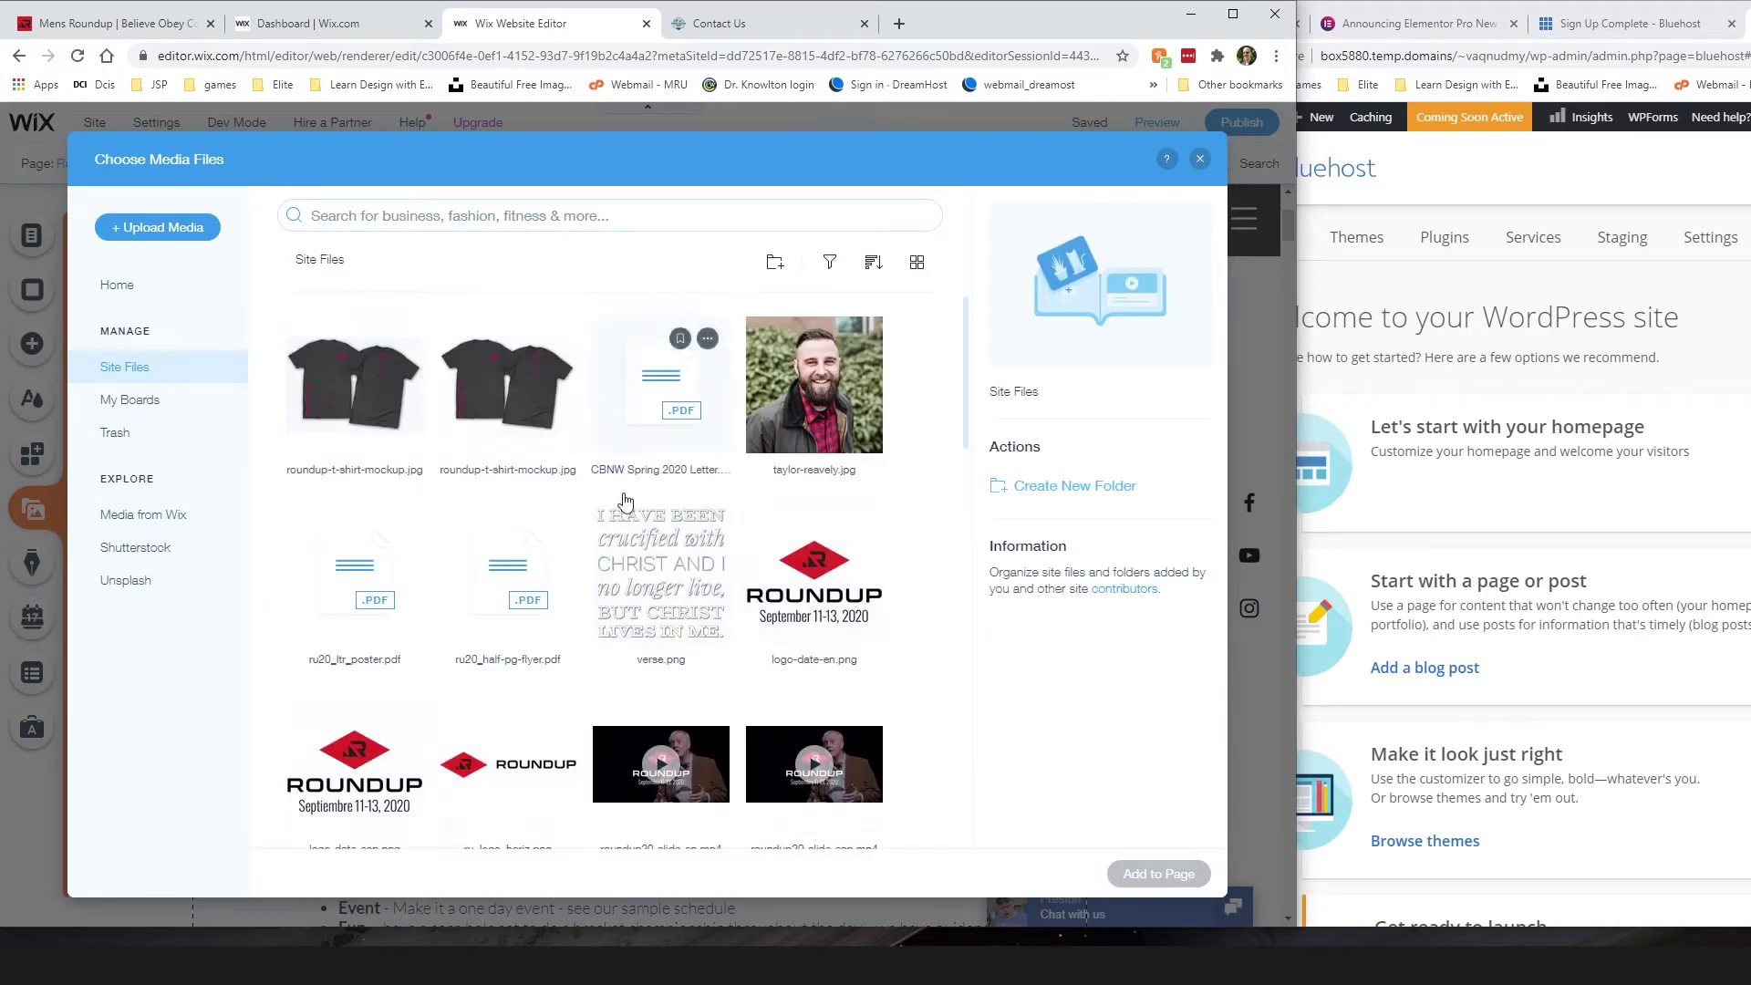
pyautogui.scroll(-15, 621, 512)
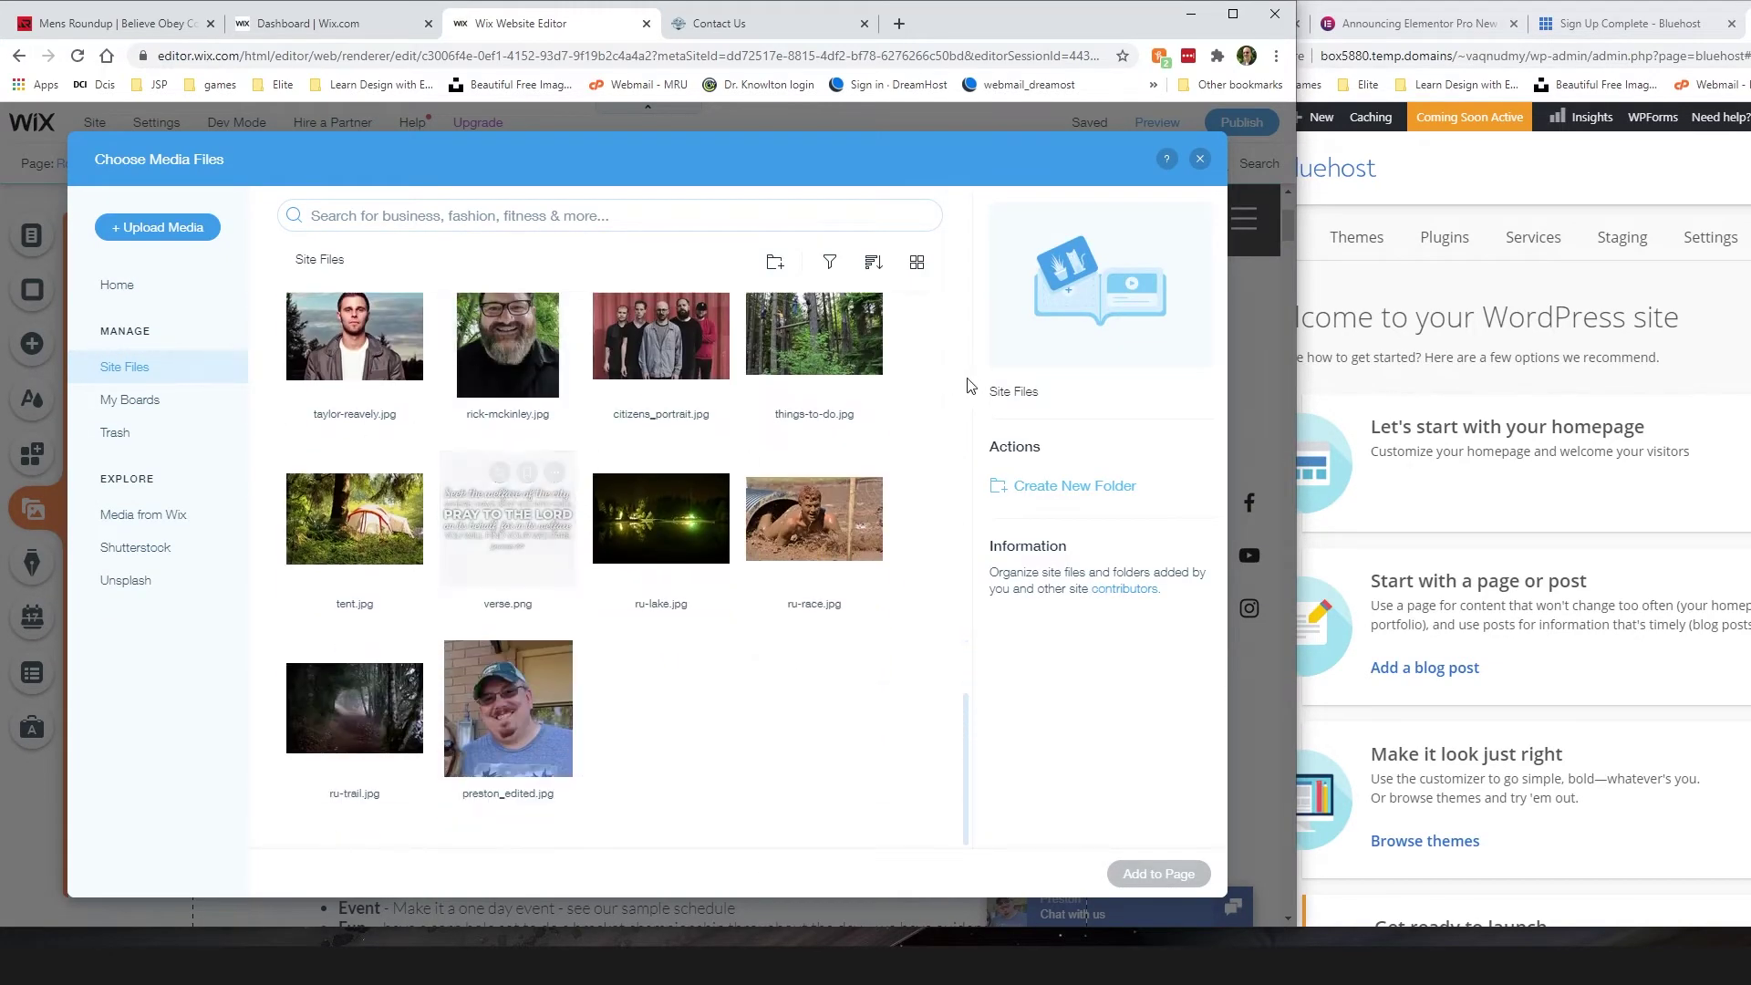
pyautogui.scroll(15, 643, 495)
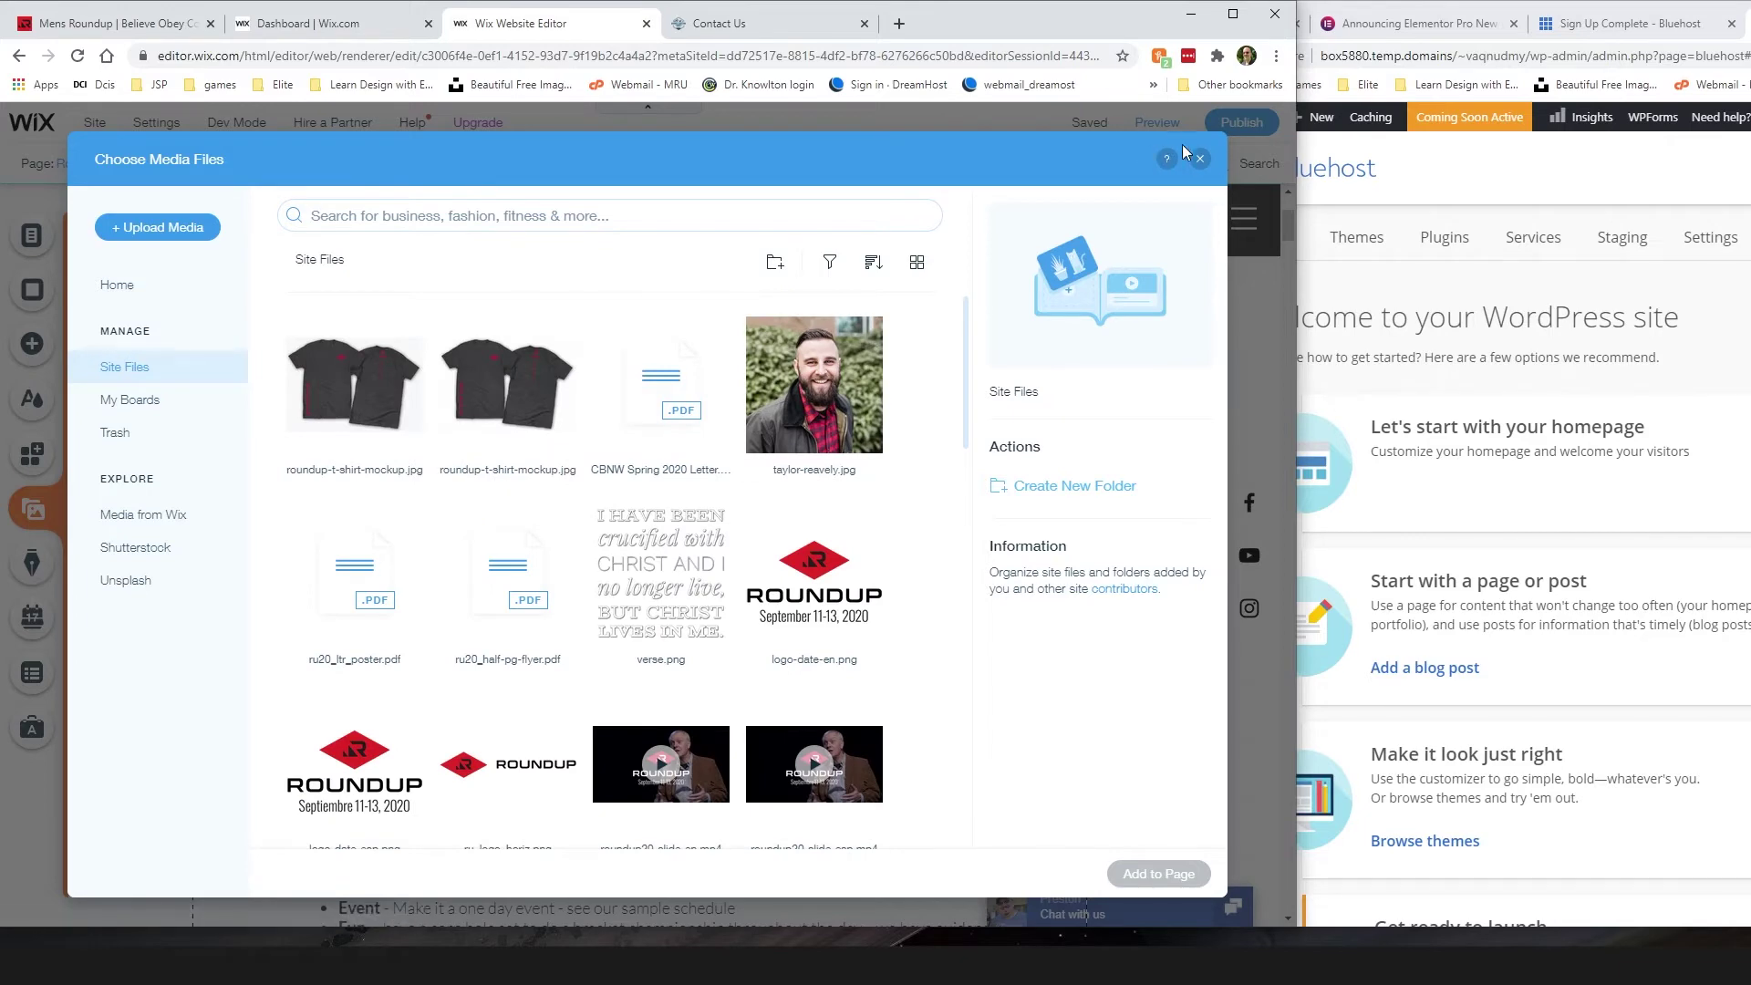
pyautogui.click(1202, 161)
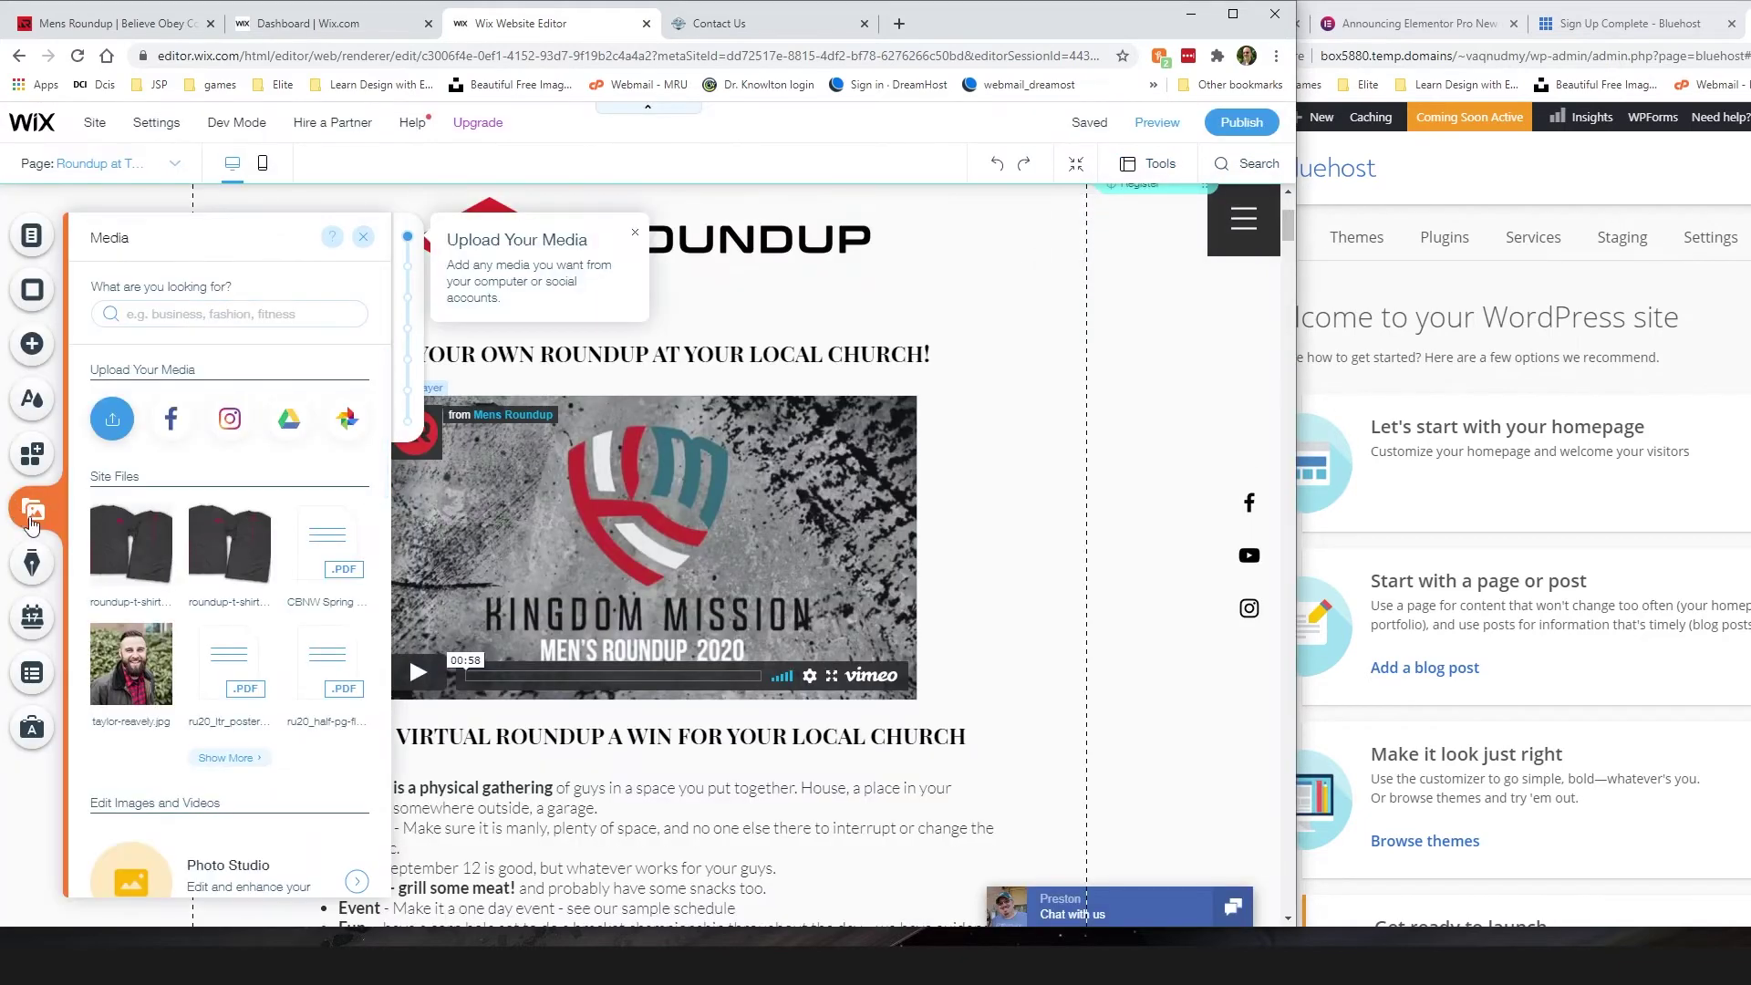
# Step: Preview the Blog, Bookings, Content Manager and Ascend panels, then show the Site Menu page list
pyautogui.click(32, 564)
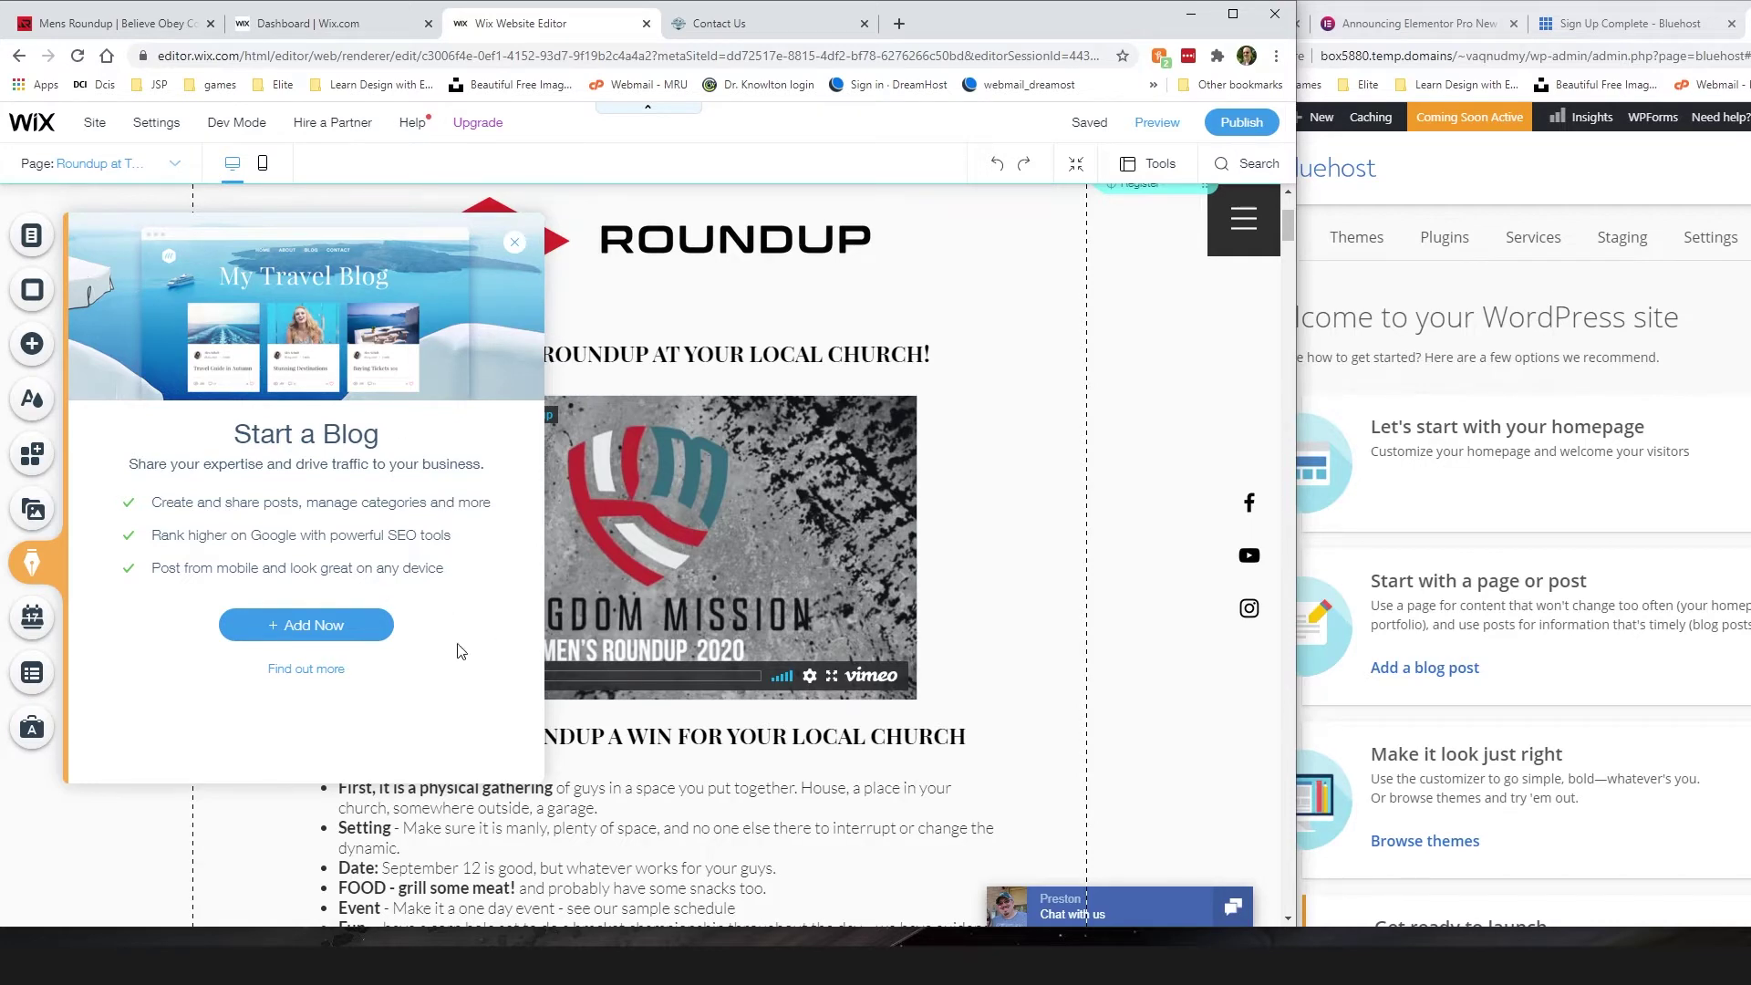
pyautogui.click(33, 620)
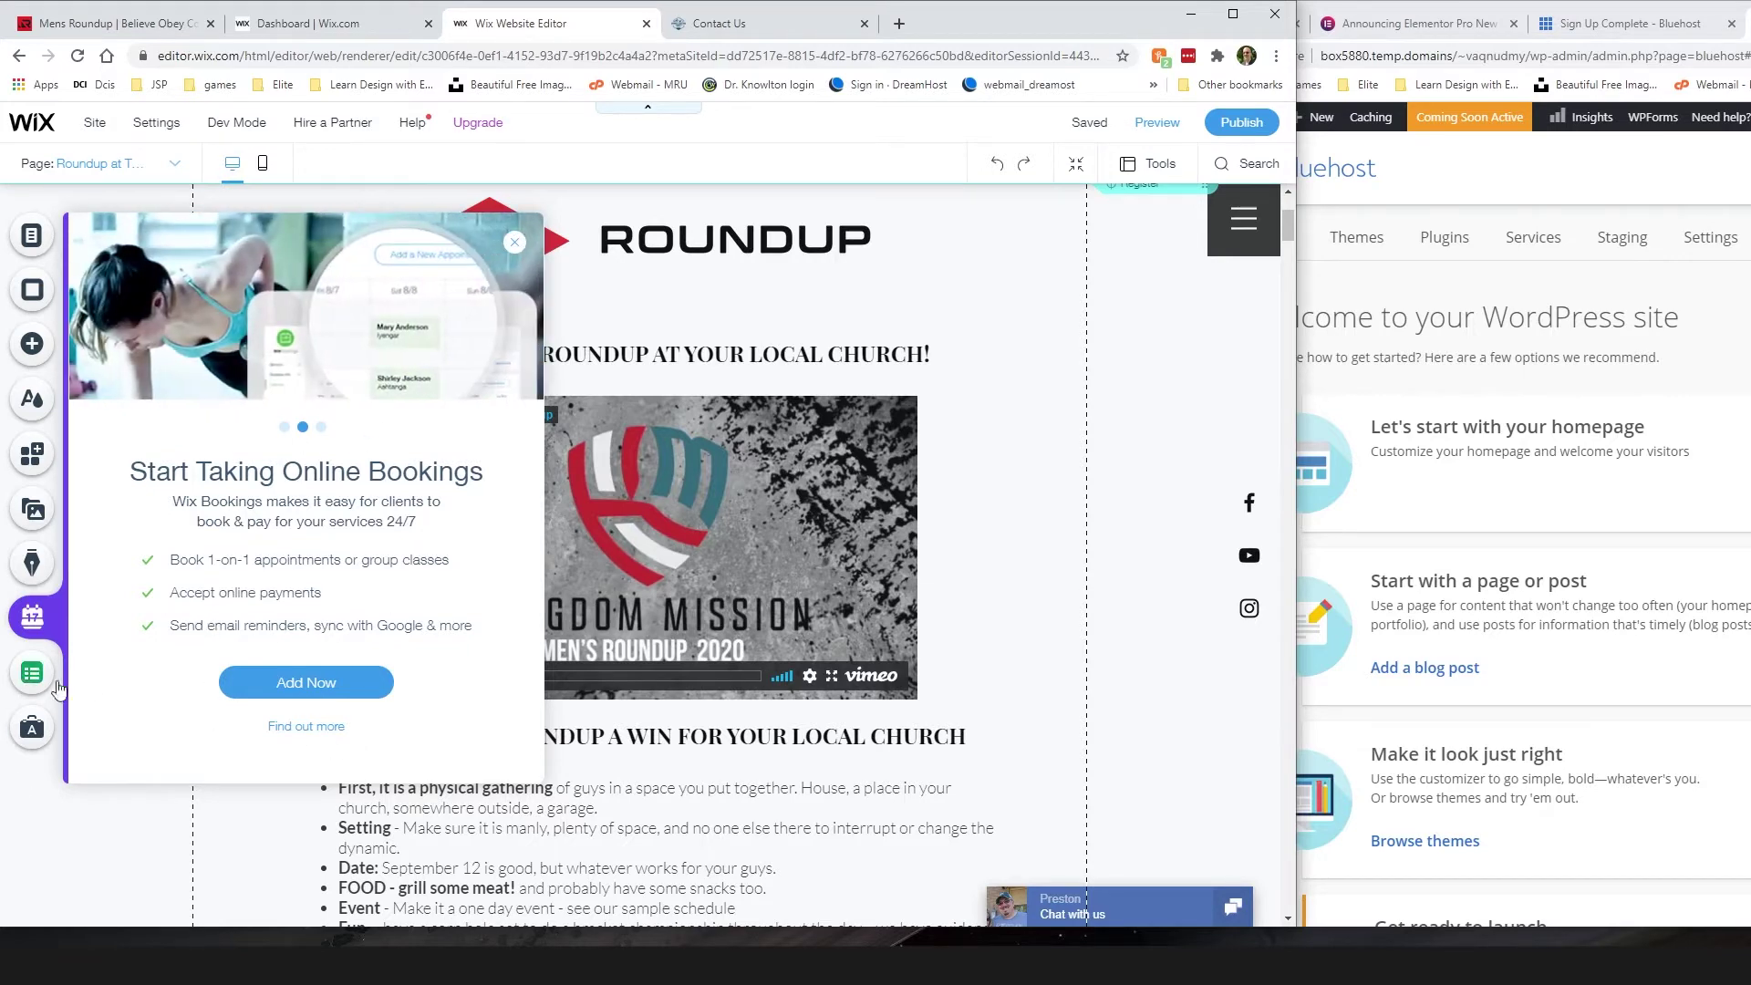
pyautogui.click(31, 674)
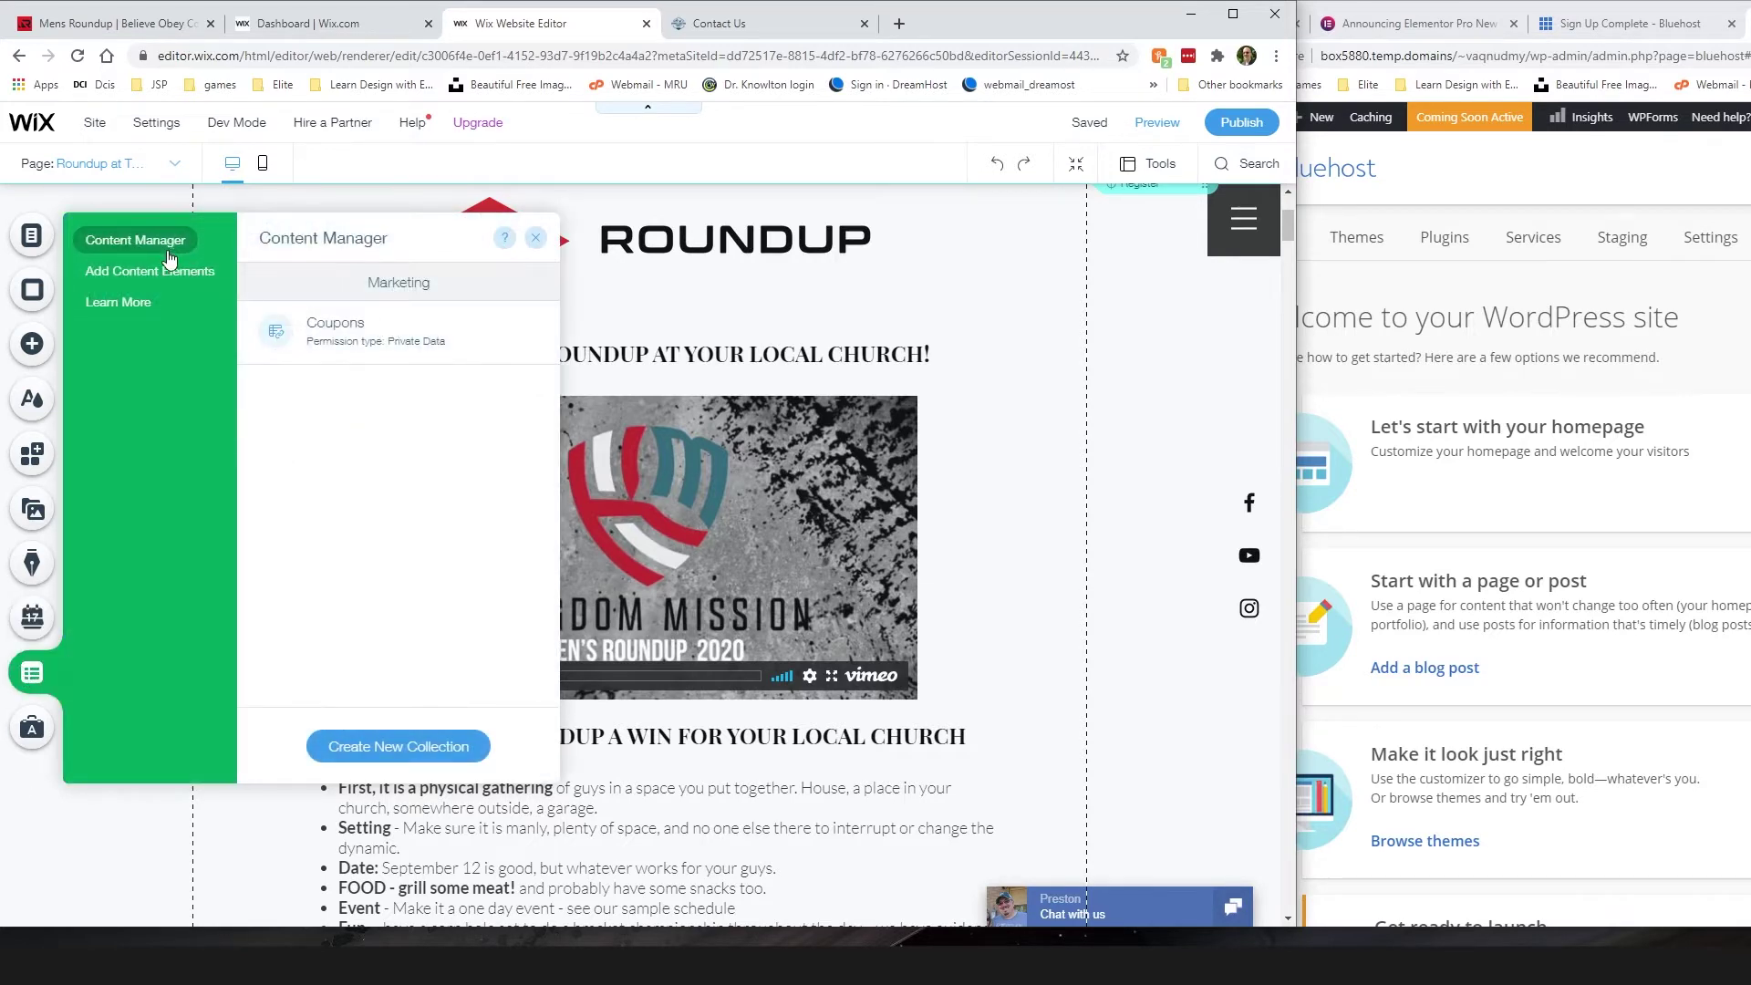
pyautogui.click(27, 735)
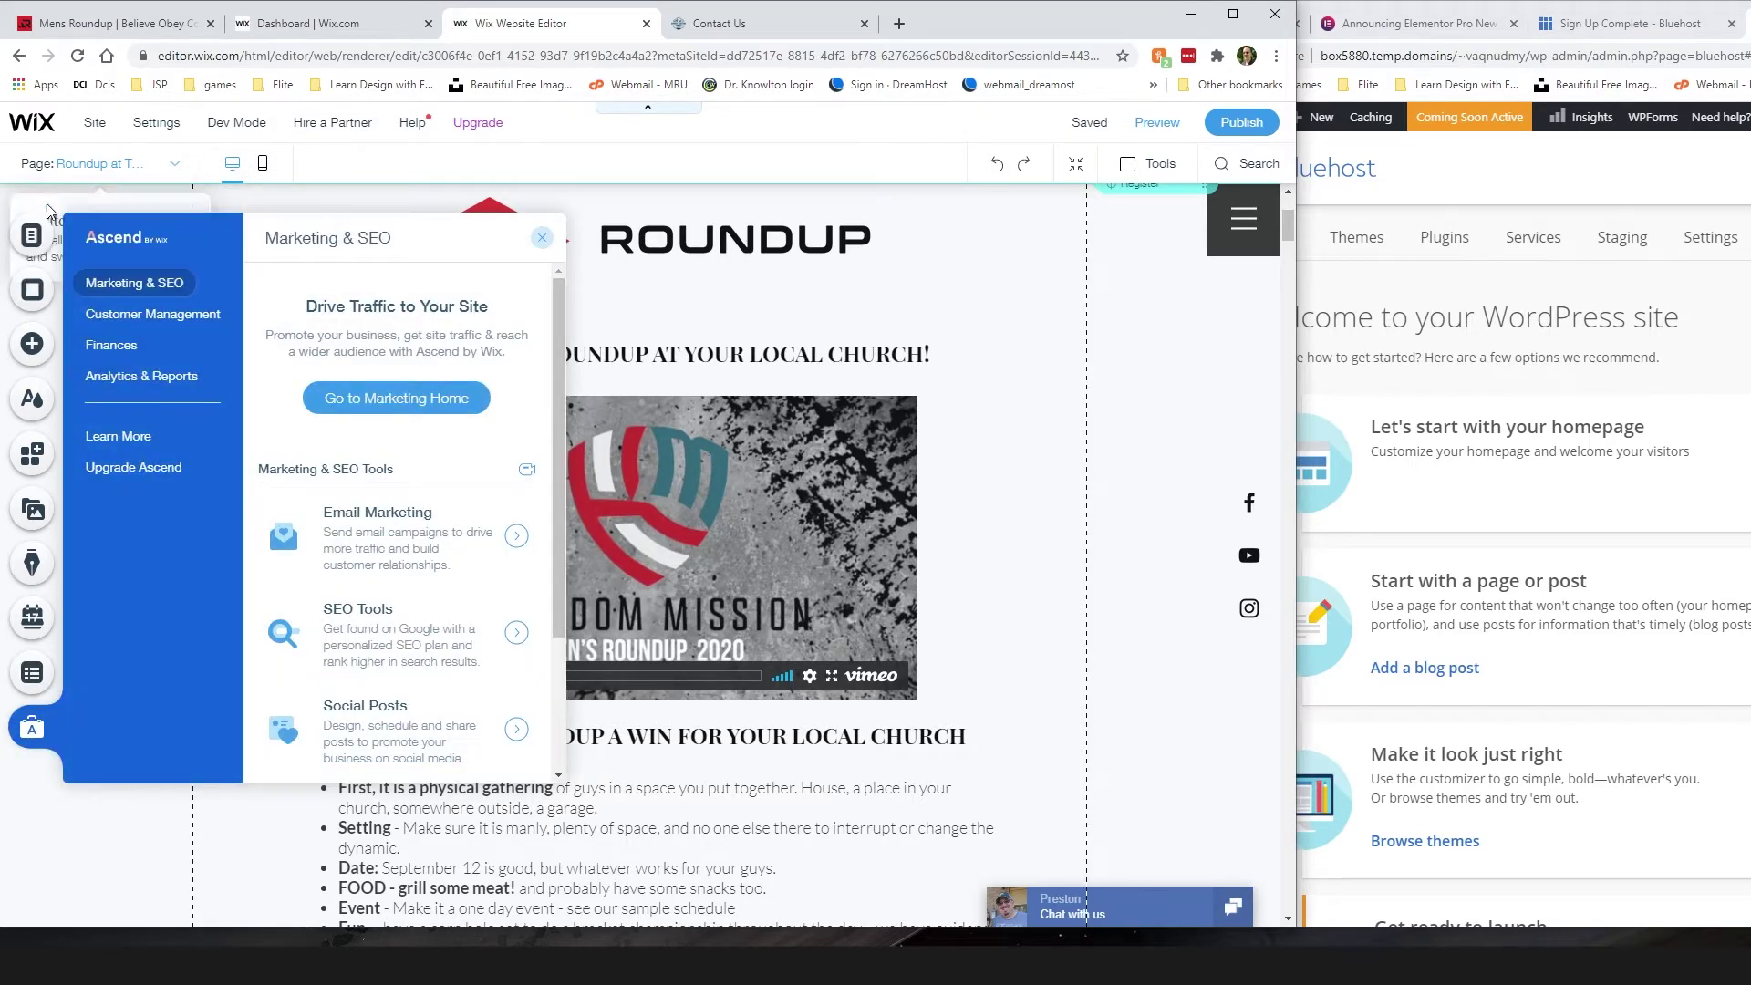
pyautogui.click(33, 237)
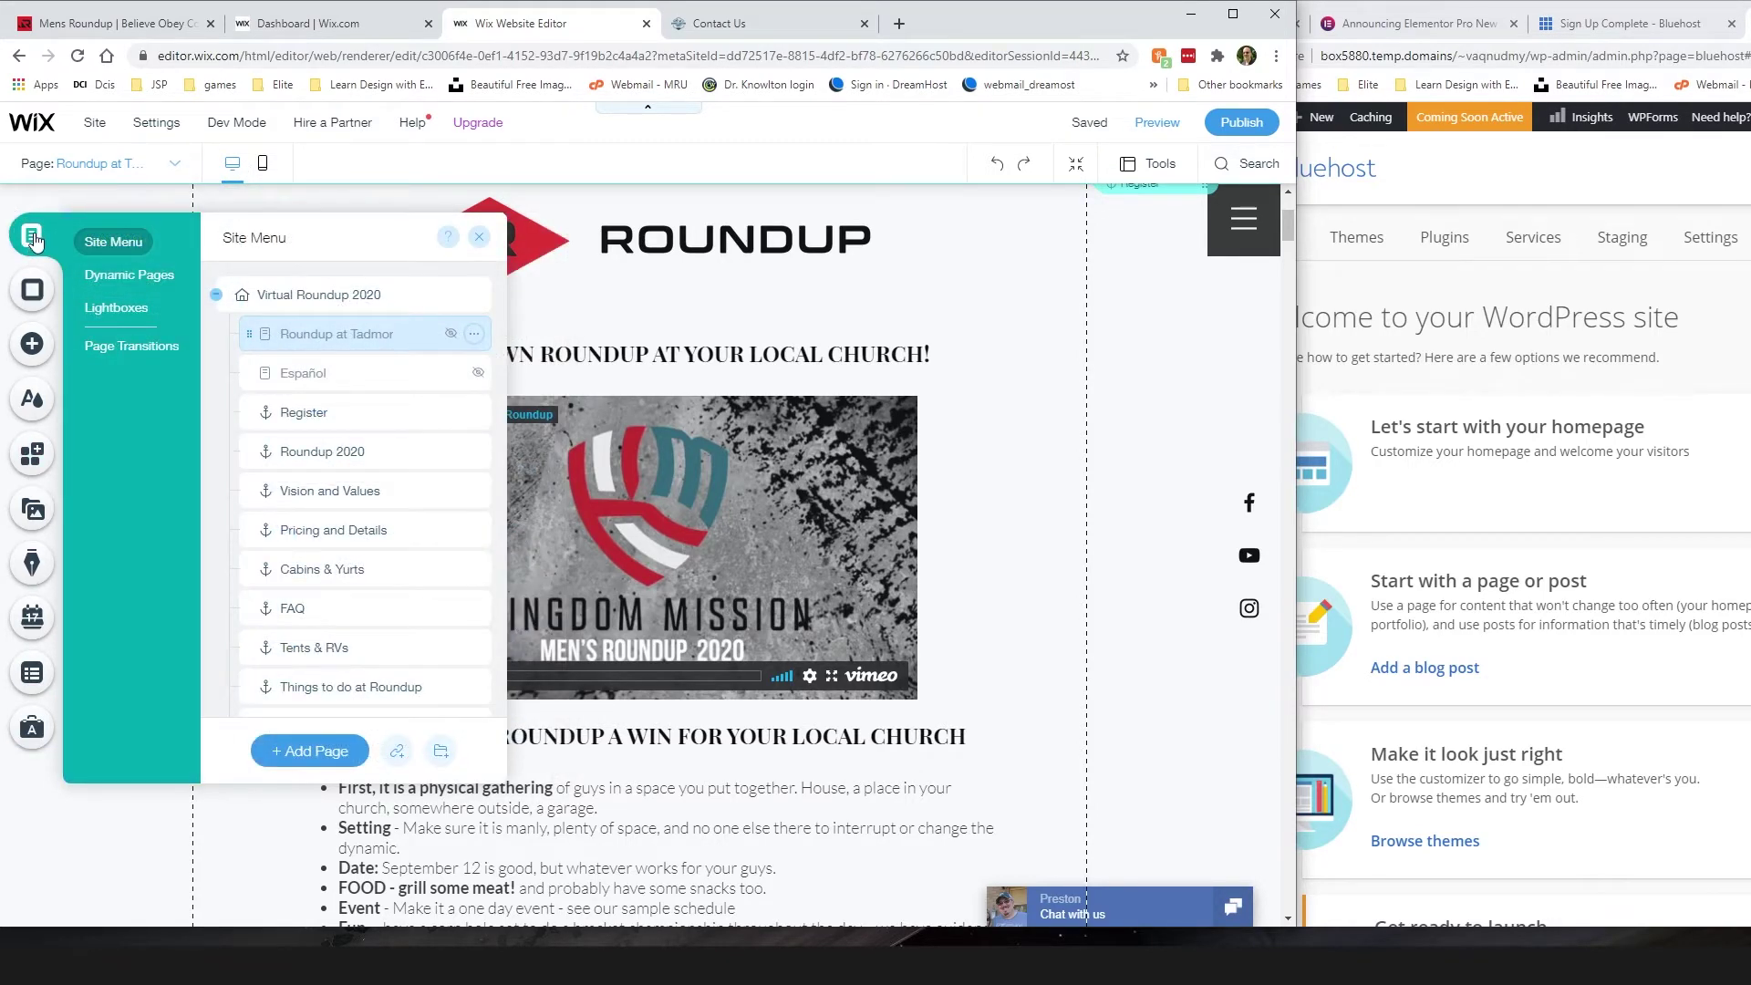
pyautogui.moveTo(242, 130)
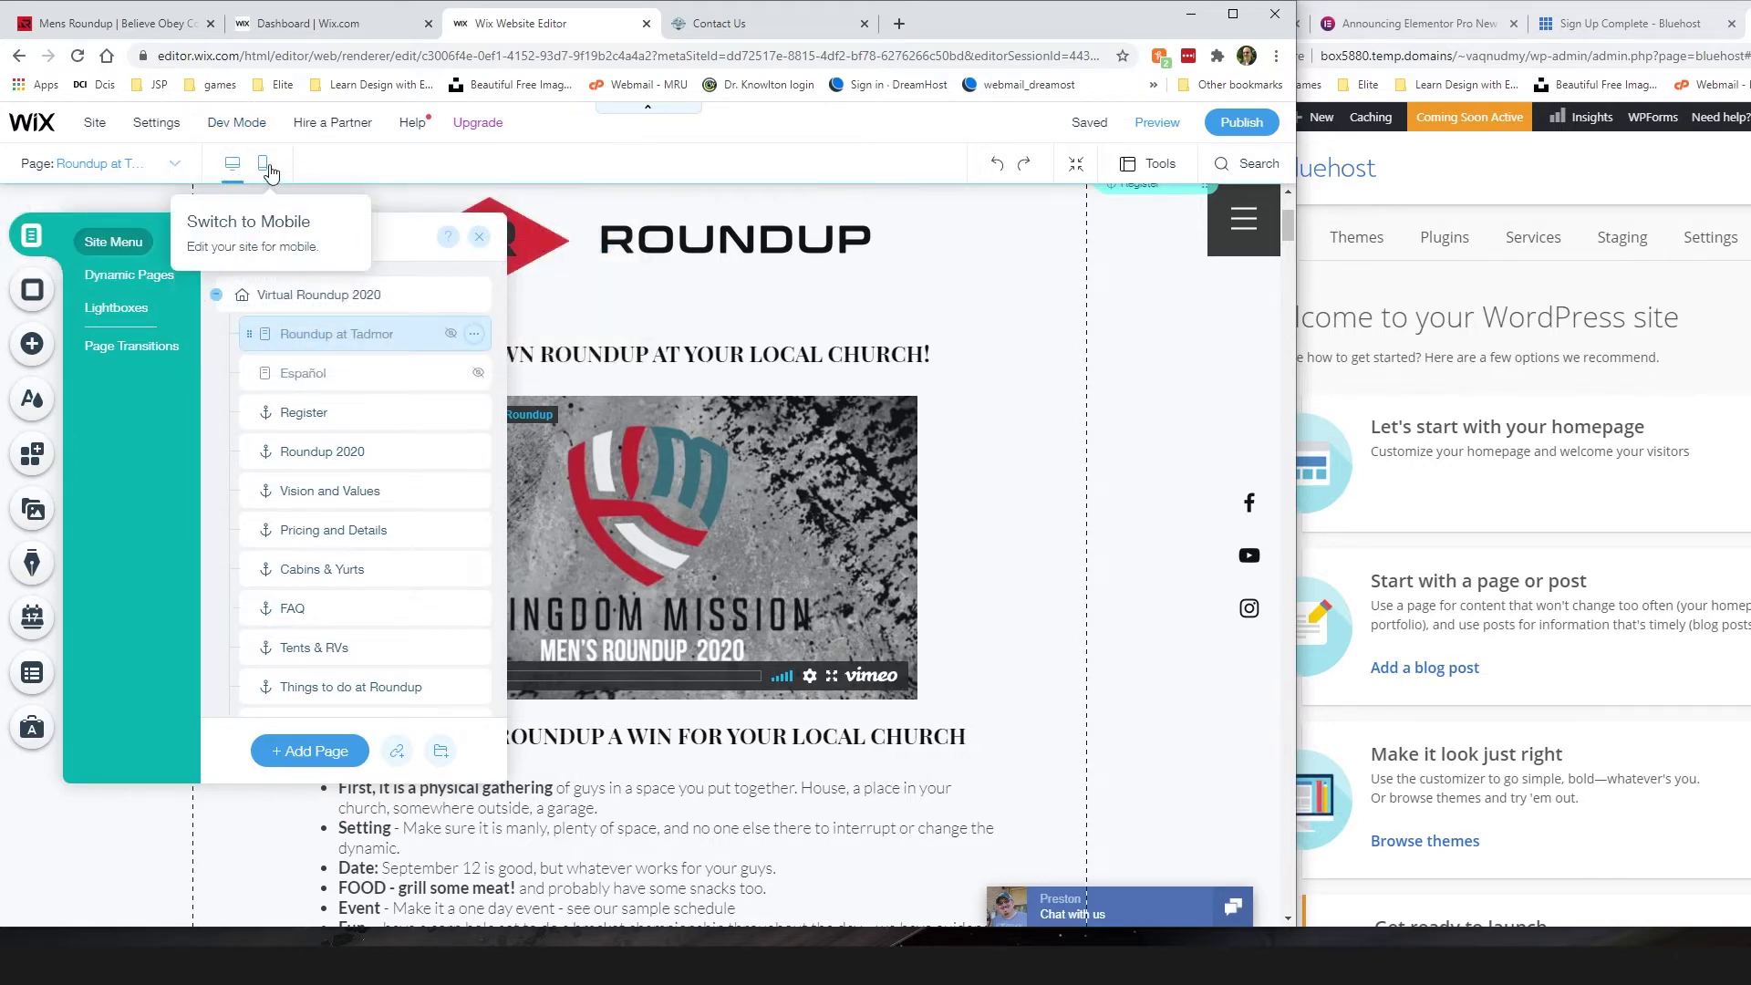
pyautogui.click(268, 170)
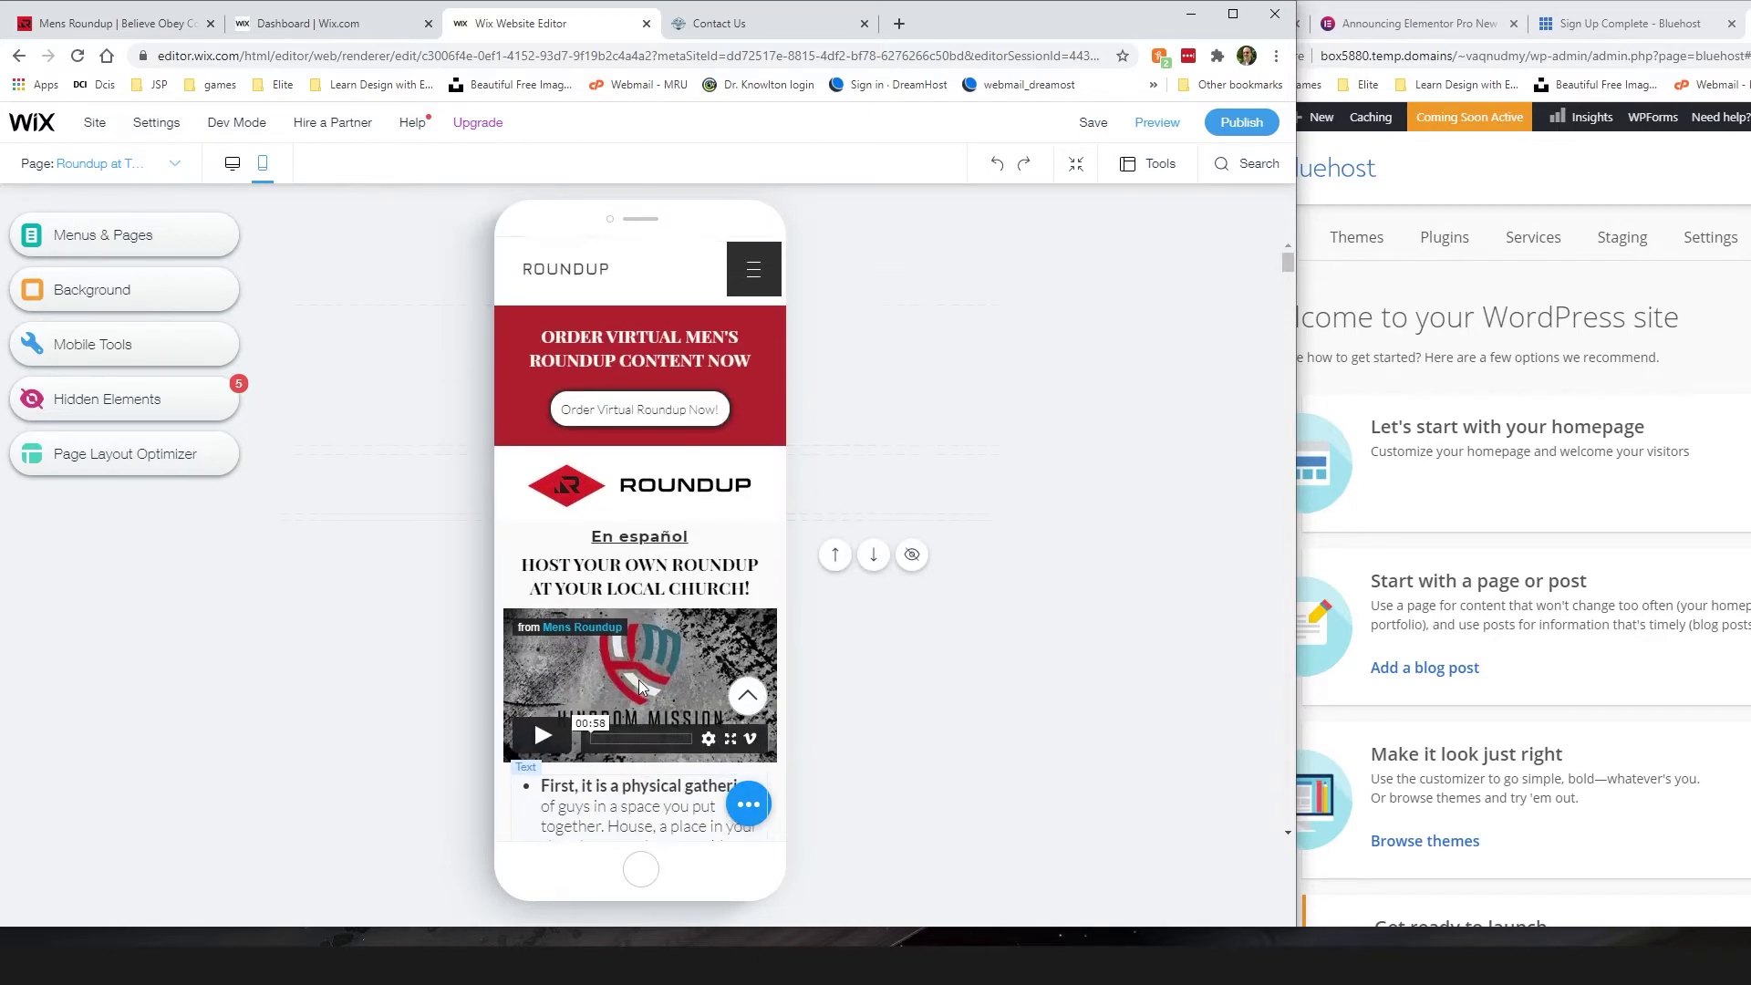
pyautogui.scroll(-15, 629, 657)
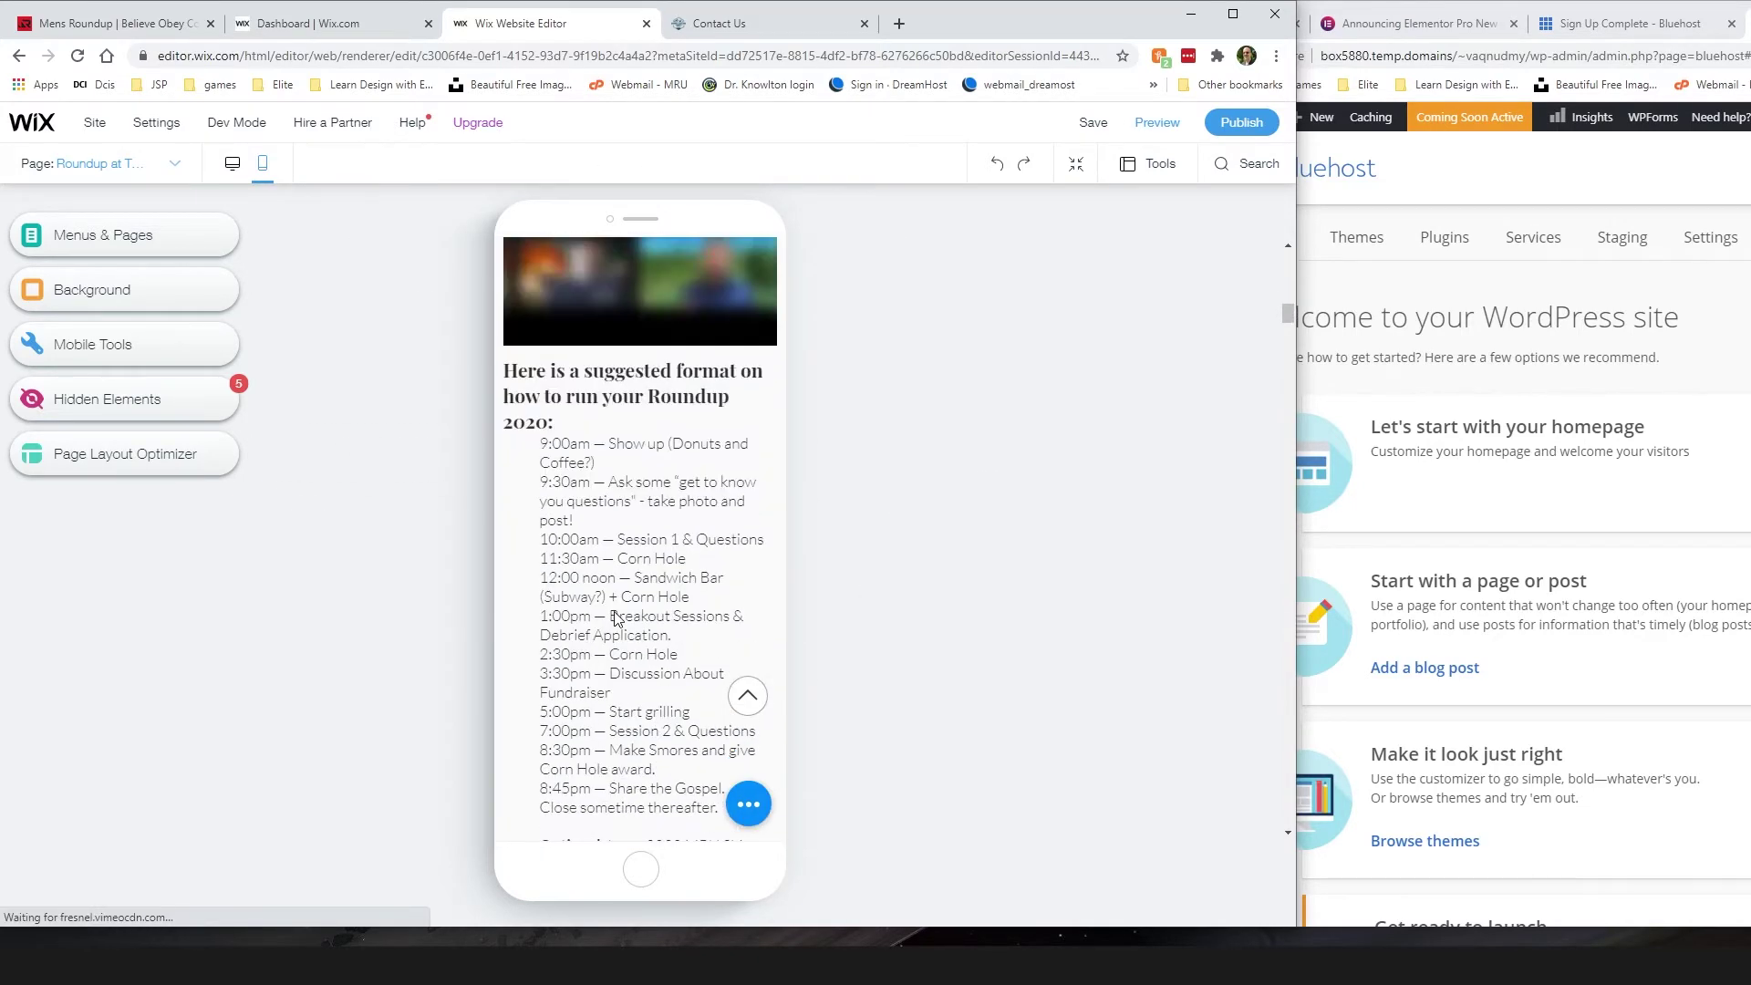
pyautogui.scroll(-10, 618, 620)
pyautogui.scroll(-12, 617, 625)
pyautogui.scroll(-15, 618, 625)
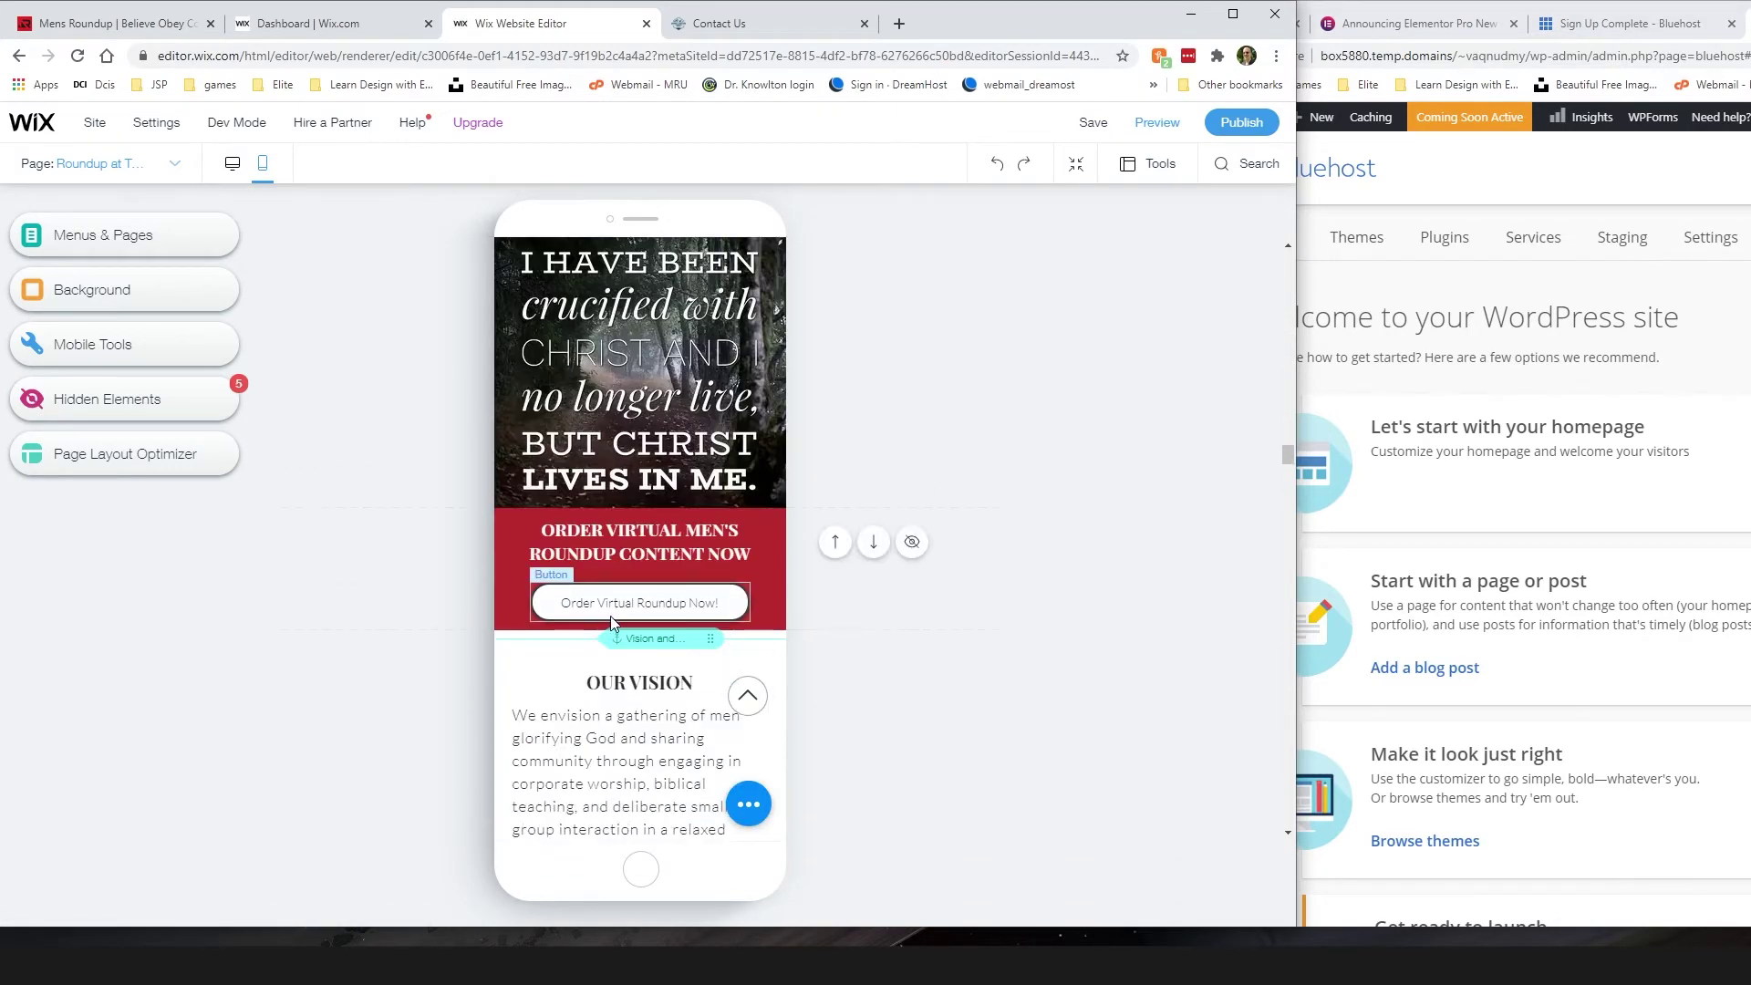
pyautogui.scroll(-6, 611, 623)
pyautogui.scroll(20, 589, 626)
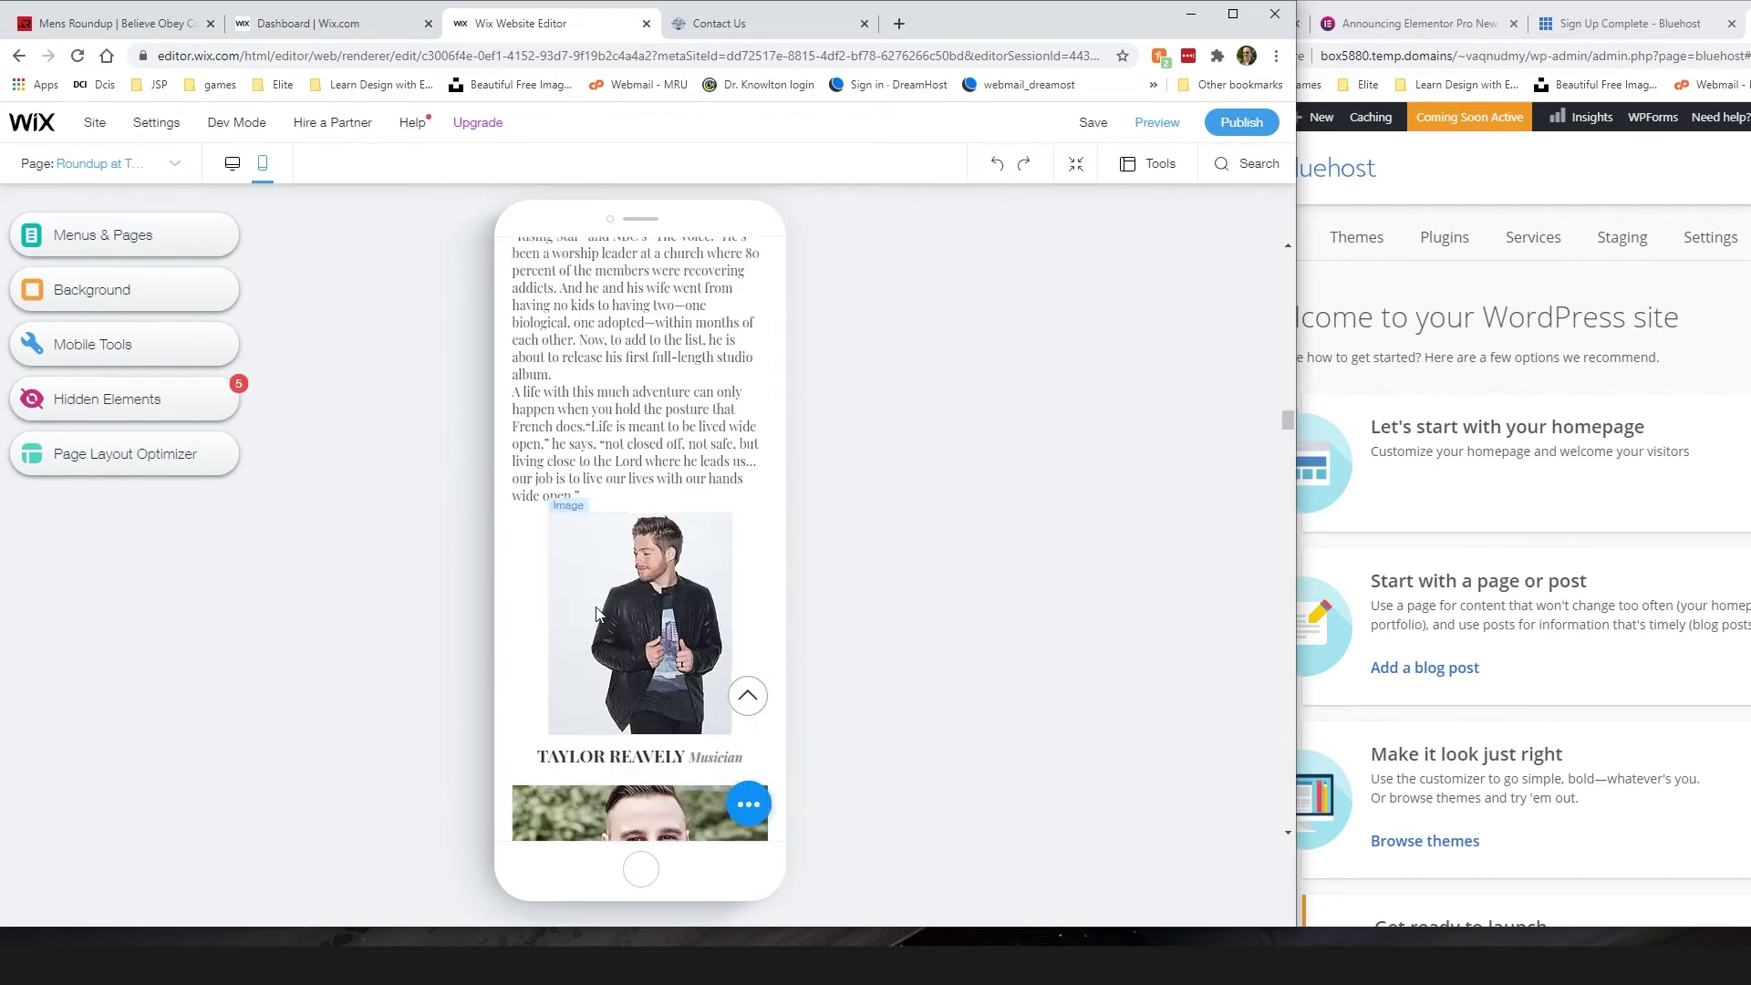
pyautogui.scroll(15, 592, 602)
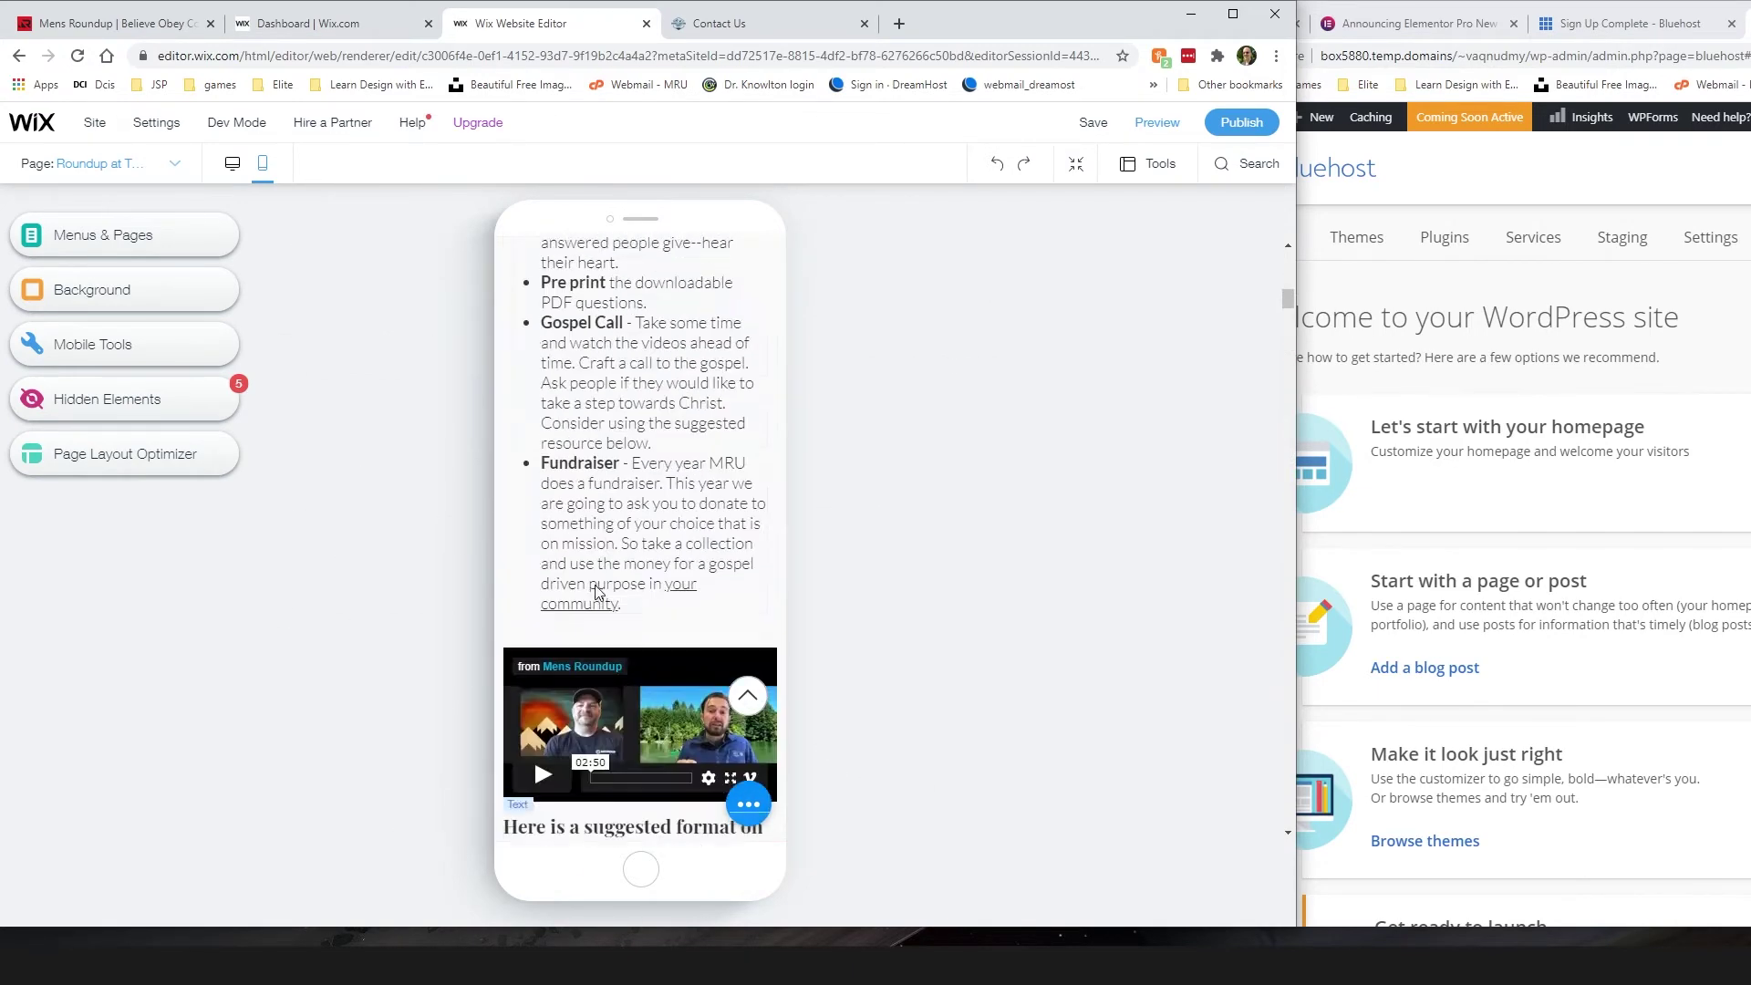
# Step: Switch to desktop layout, narrow the Wix window beside WordPress, and drag the local-church heading freely
pyautogui.click(232, 164)
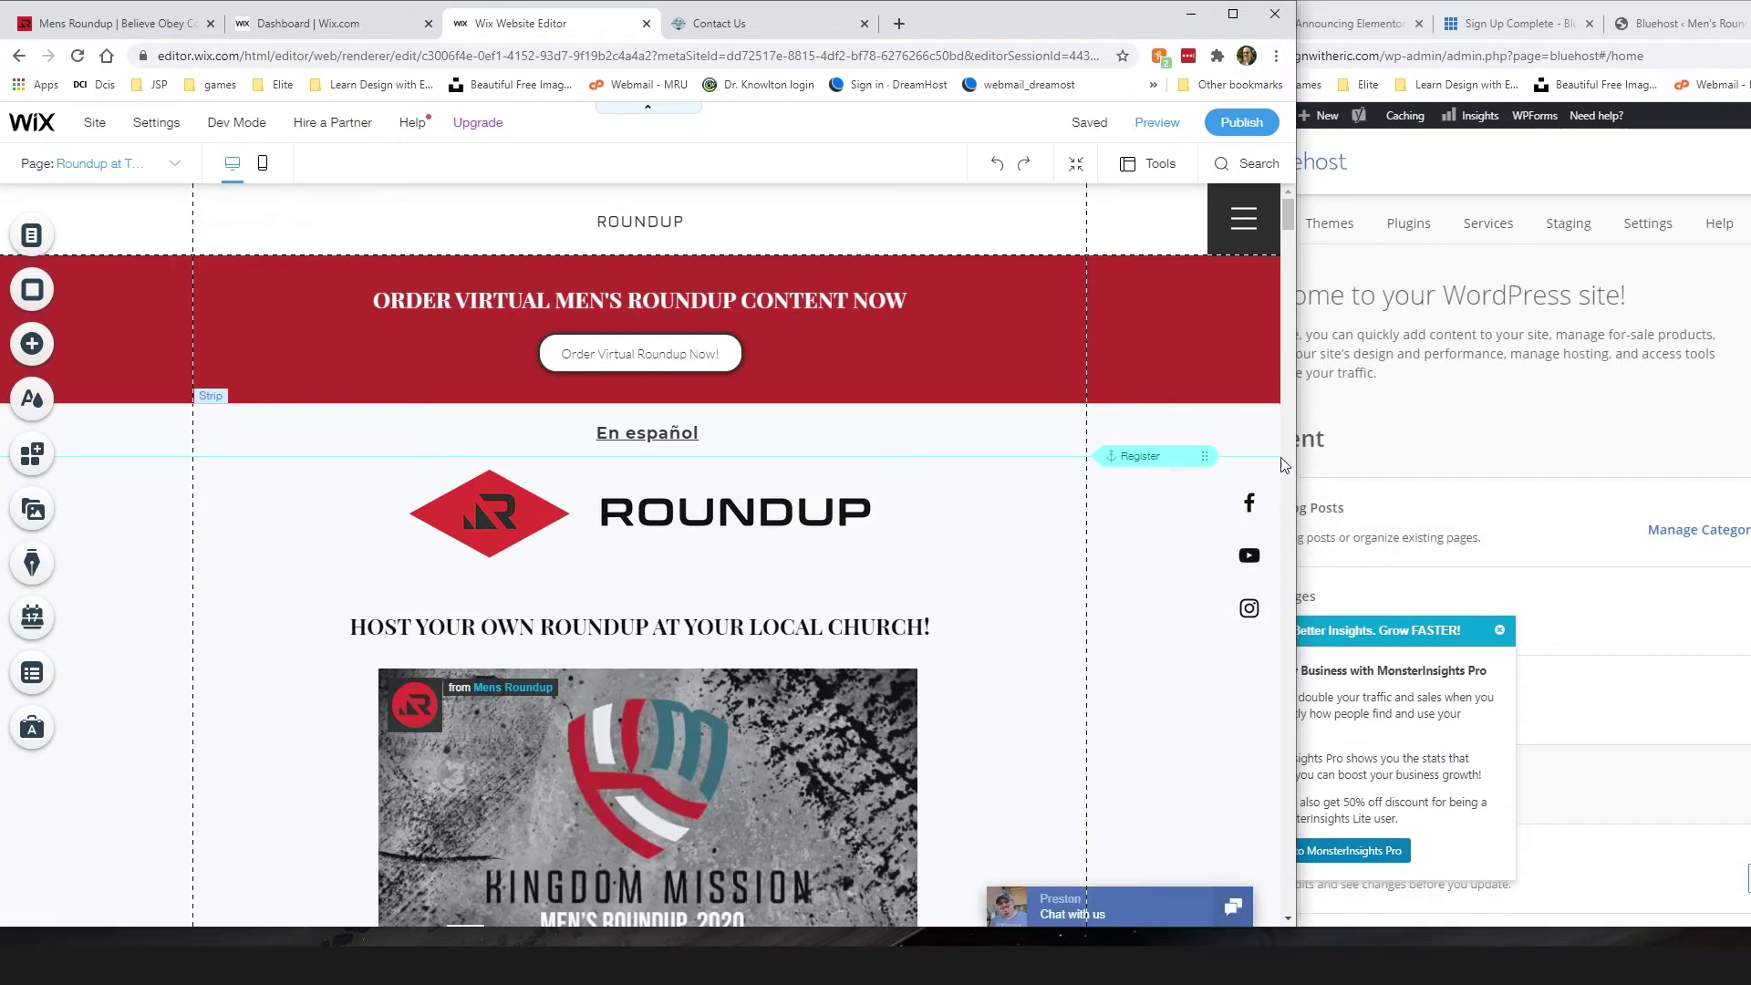
pyautogui.moveTo(1296, 456); pyautogui.dragTo(1082, 454)
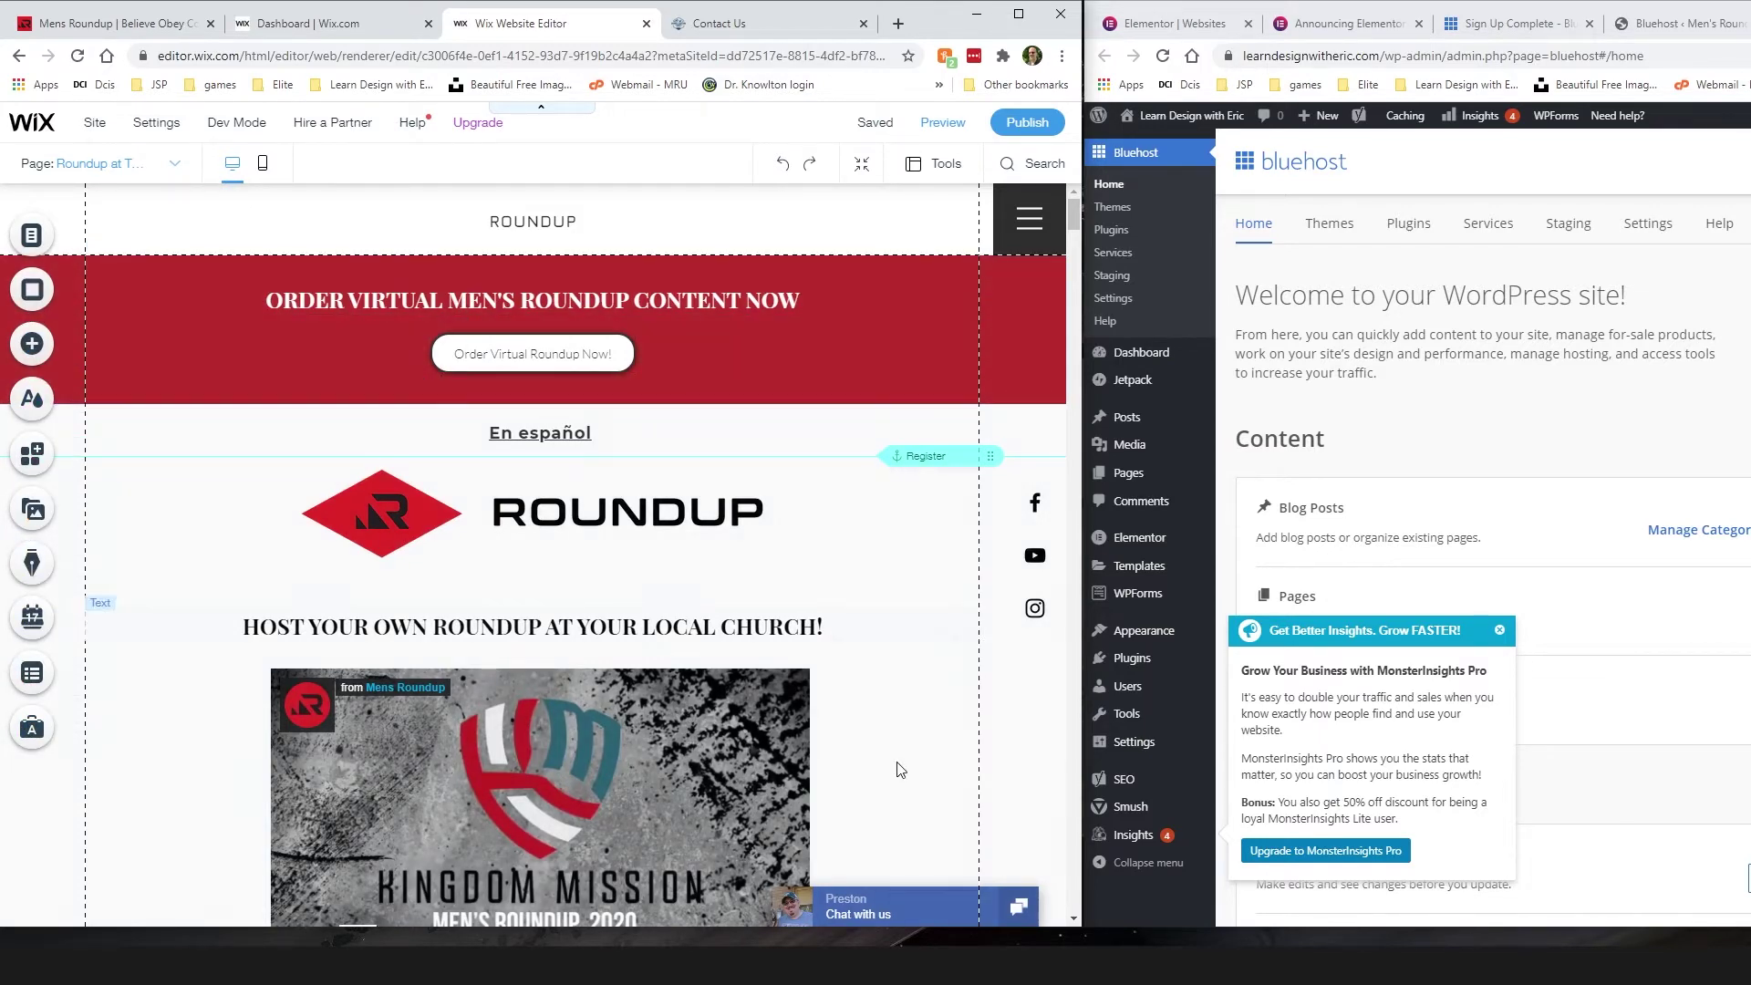
pyautogui.scroll(-5, 927, 501)
pyautogui.scroll(4, 971, 490)
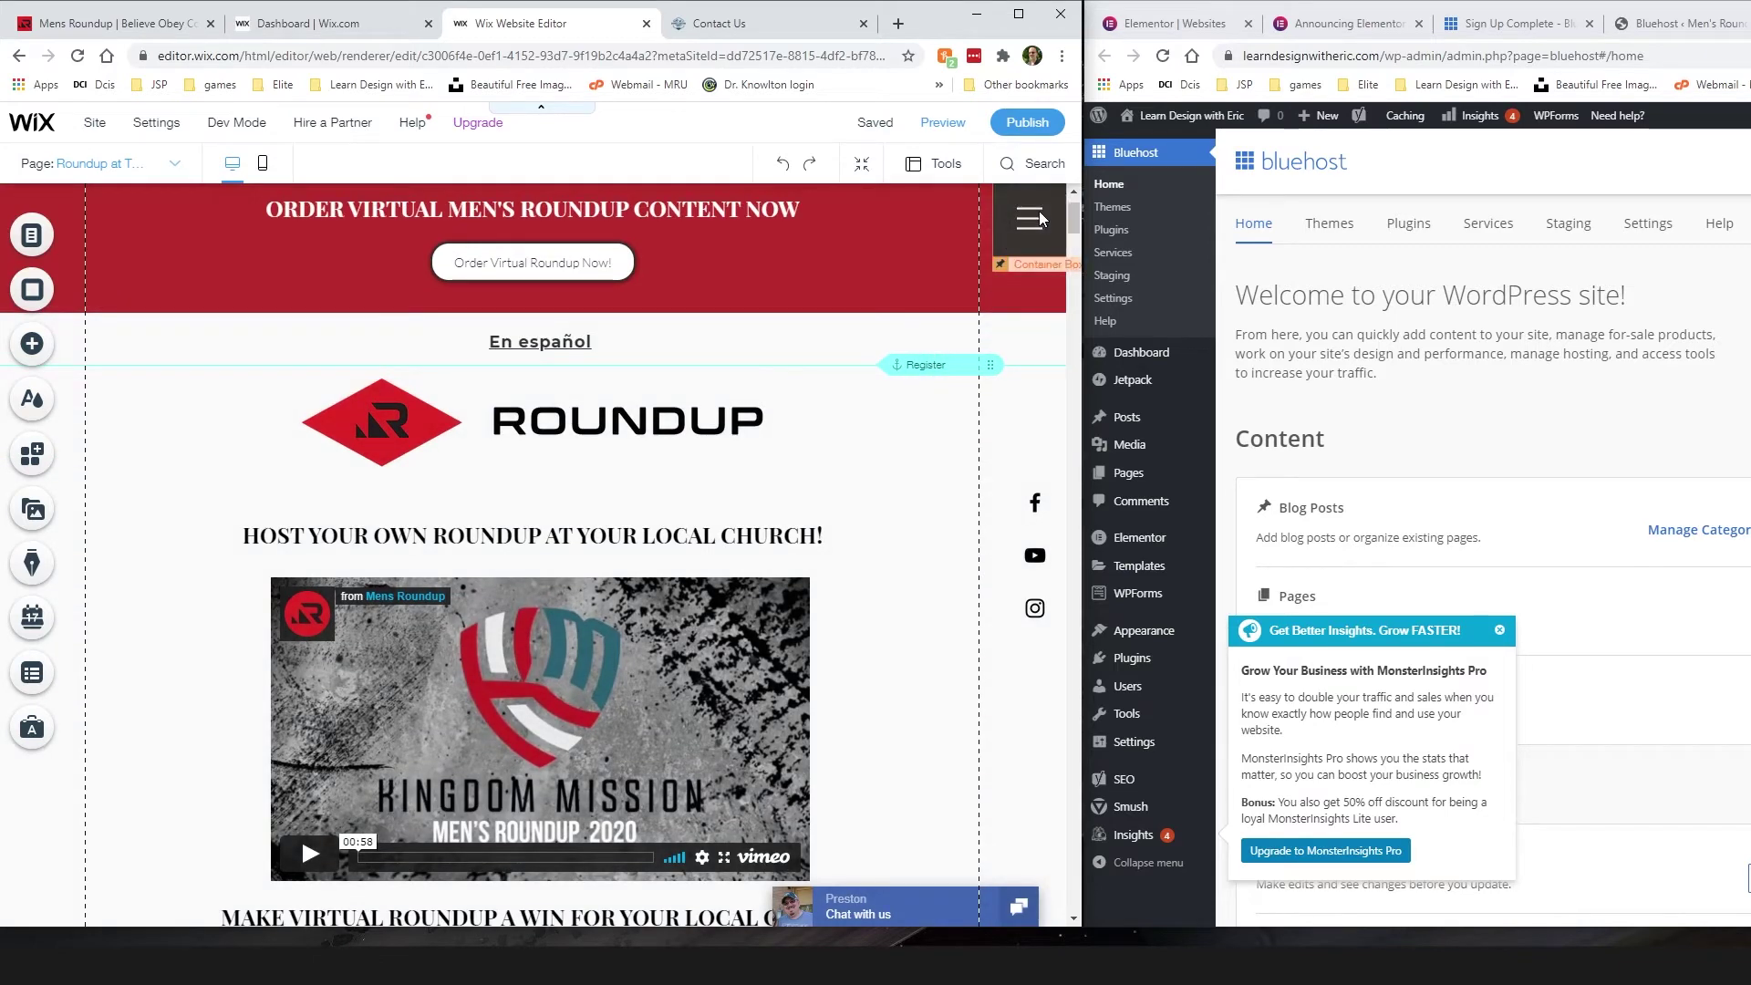
pyautogui.scroll(-5, 943, 566)
pyautogui.scroll(-1, 943, 566)
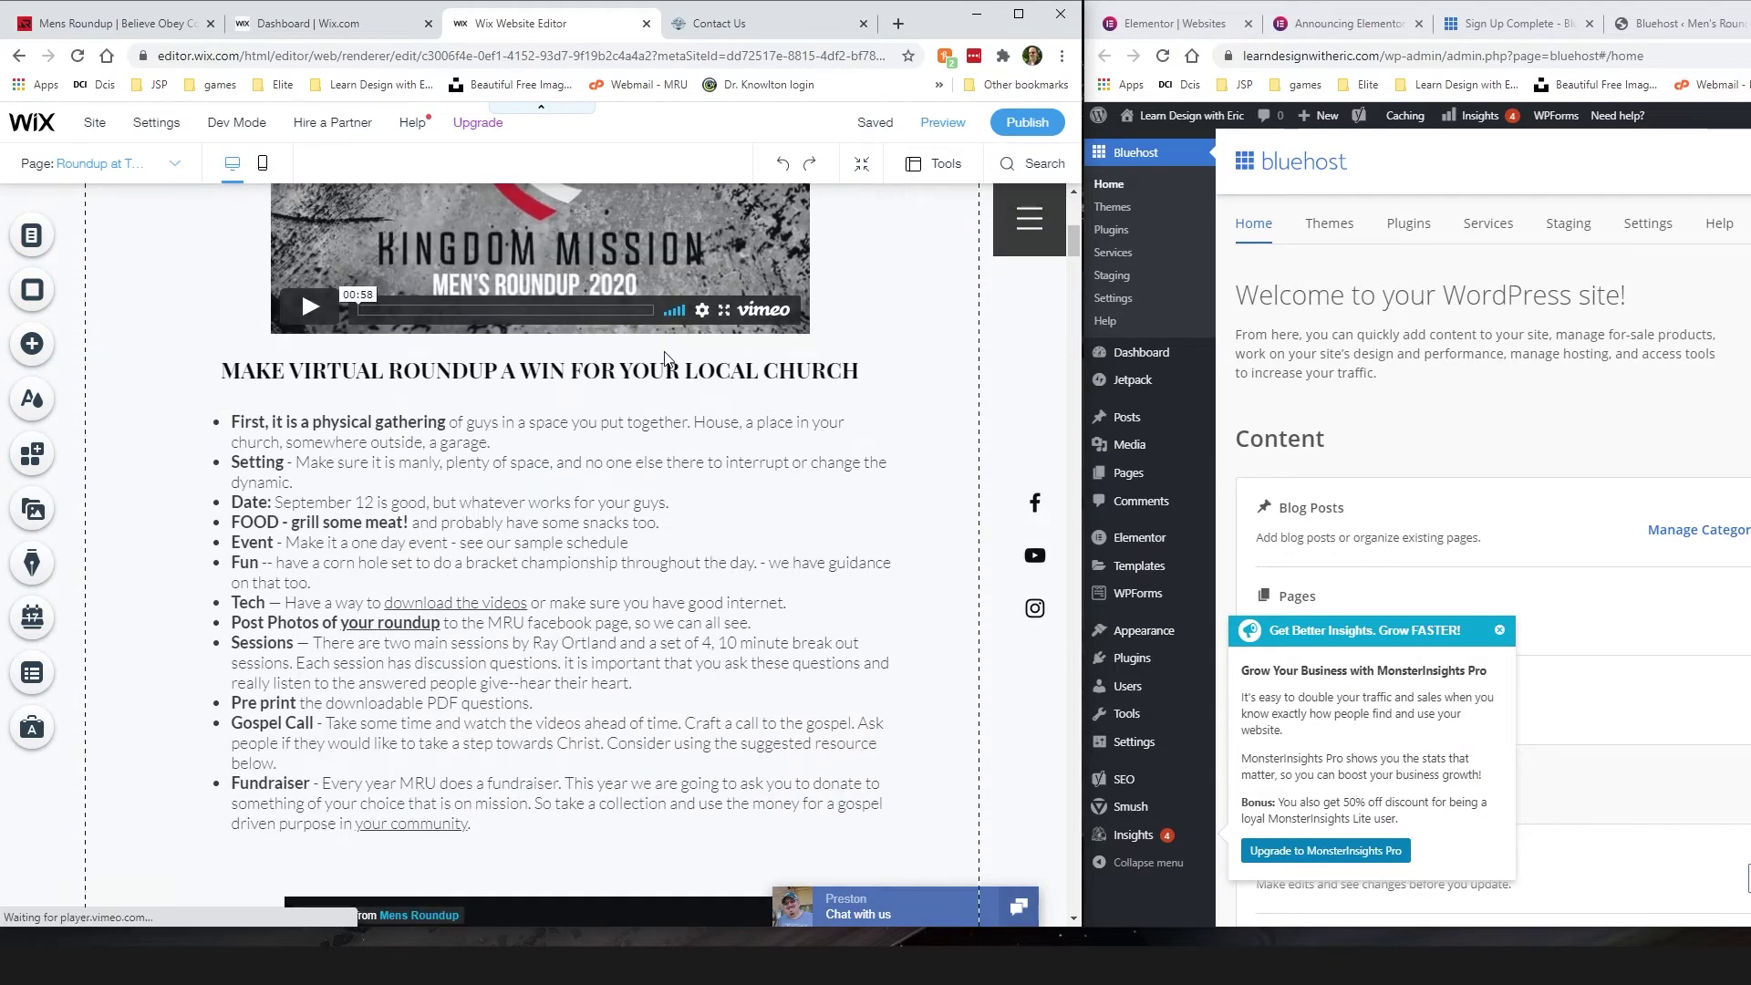
pyautogui.moveTo(643, 370)
pyautogui.mouseDown()
pyautogui.moveTo(634, 840)
pyautogui.moveTo(635, 374)
pyautogui.mouseUp()
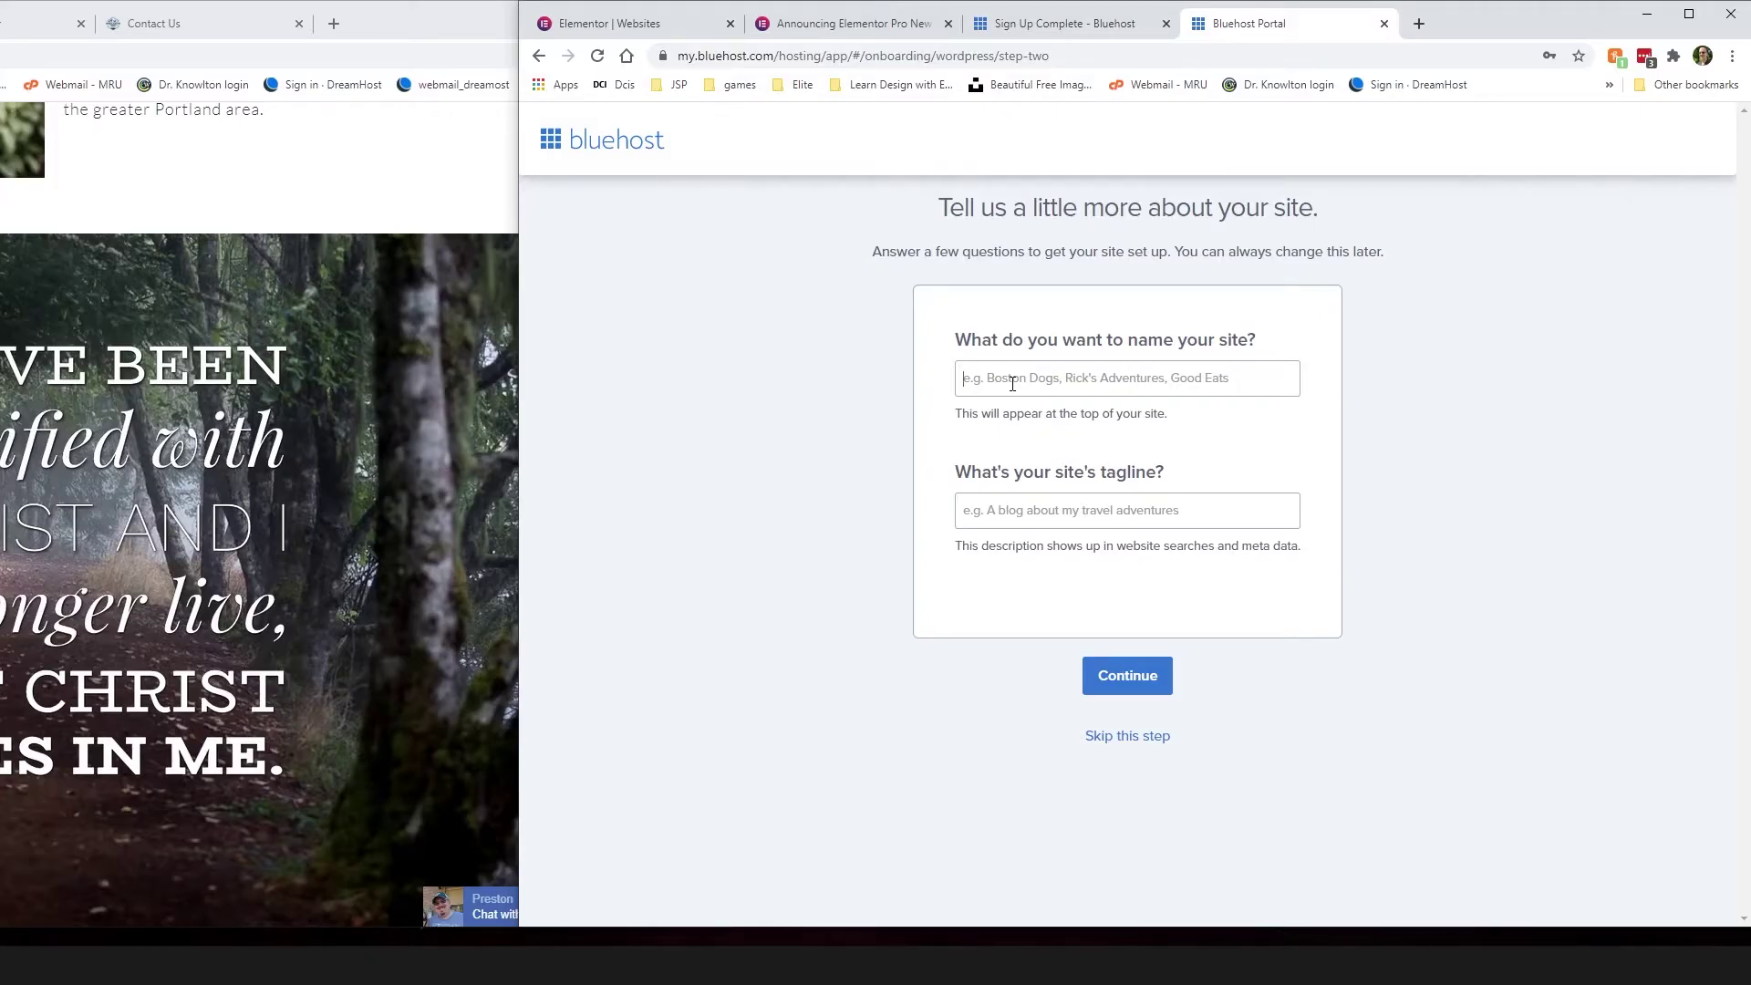
# Step: Enter Men's Roundup as the site name and Christian Conference | Camping Retreat as the tagline
pyautogui.write("Men's Roundup")
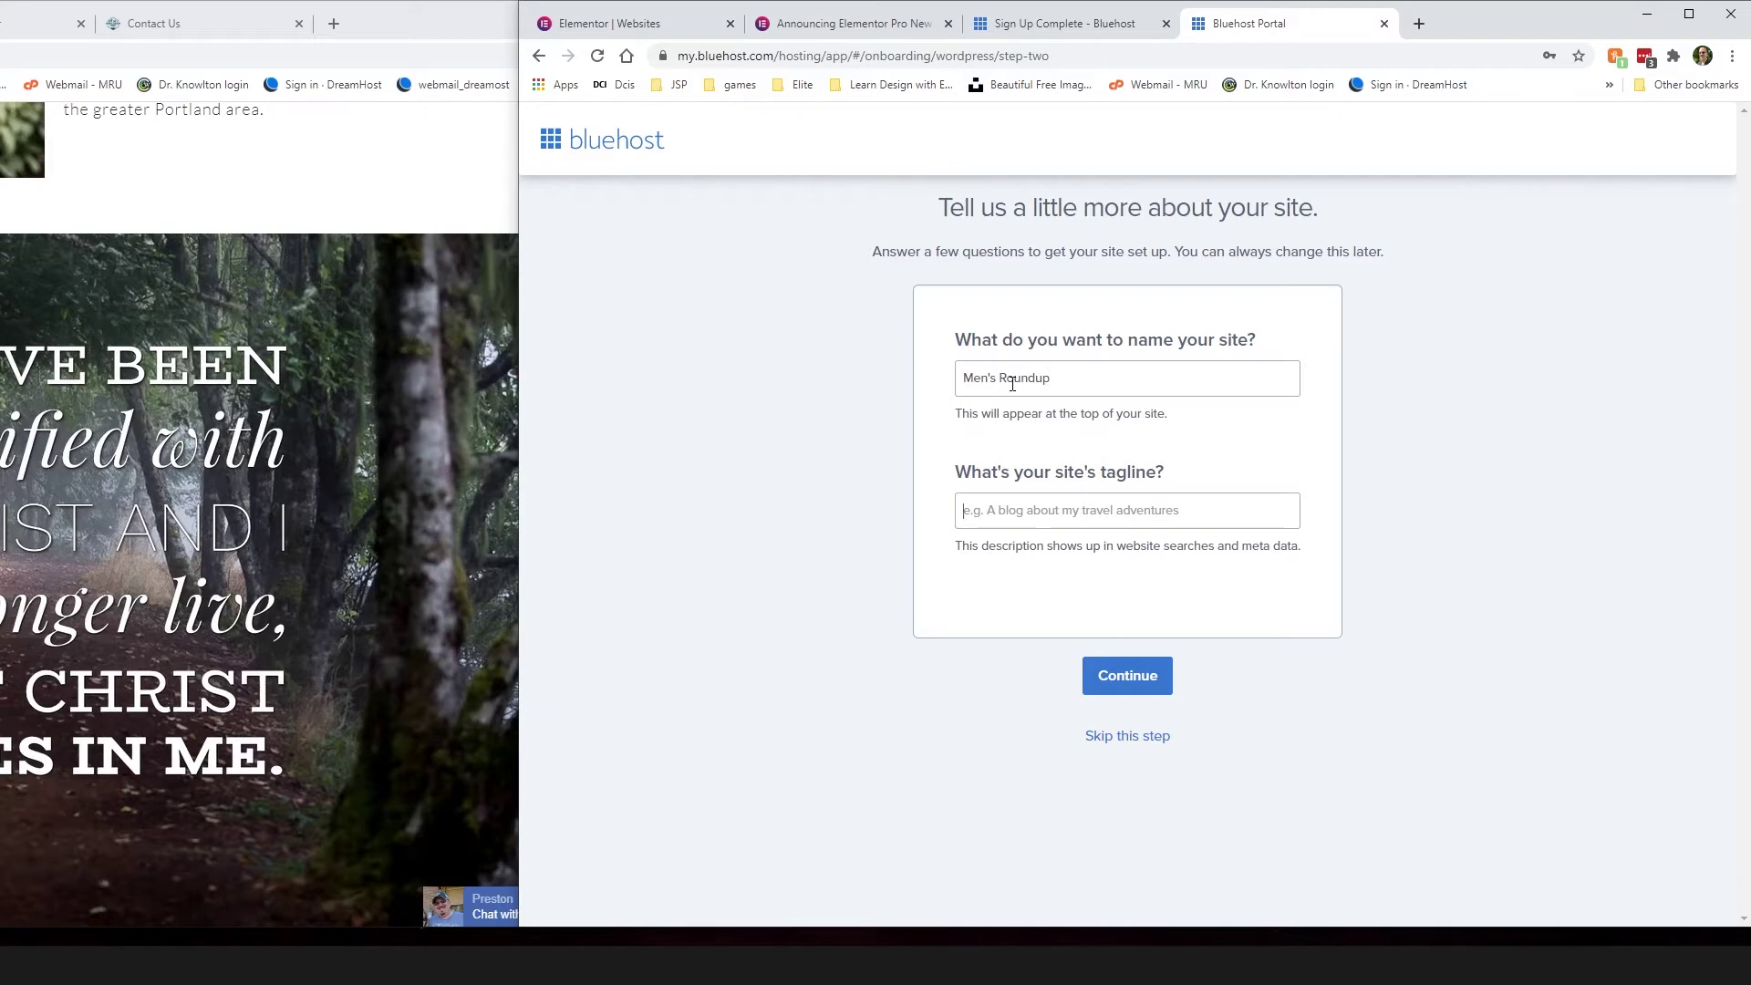
pyautogui.scroll(15, 398, 397)
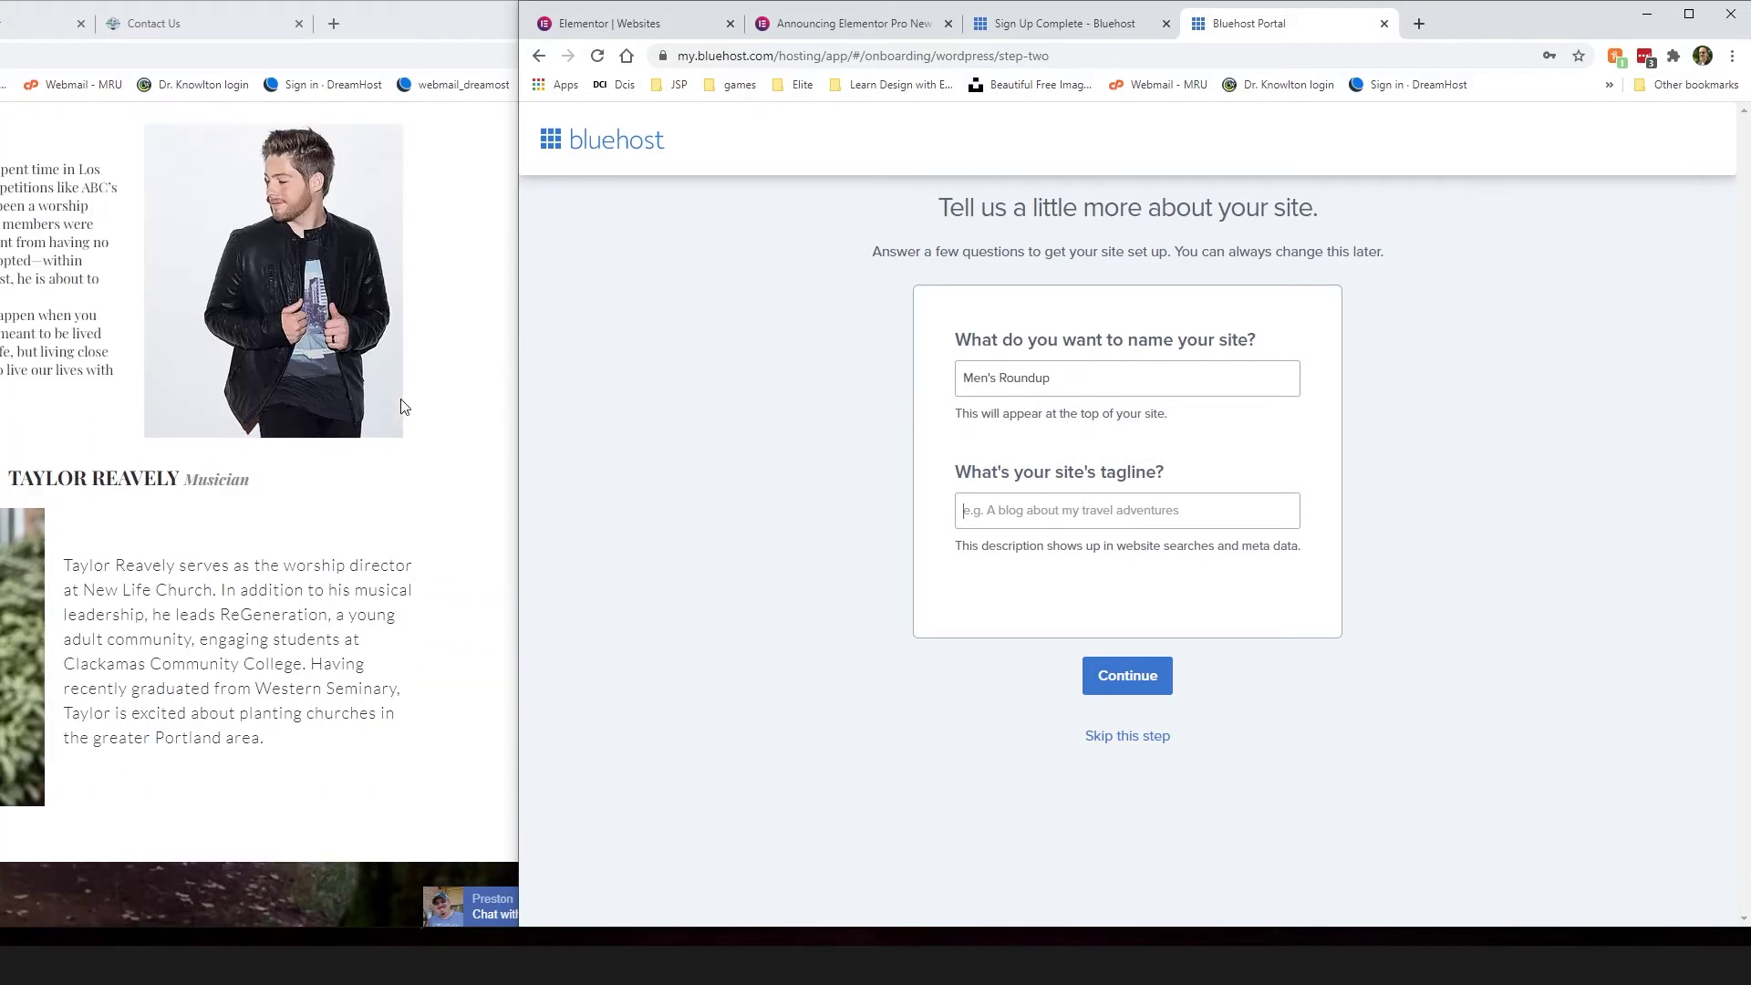
pyautogui.scroll(3, 398, 396)
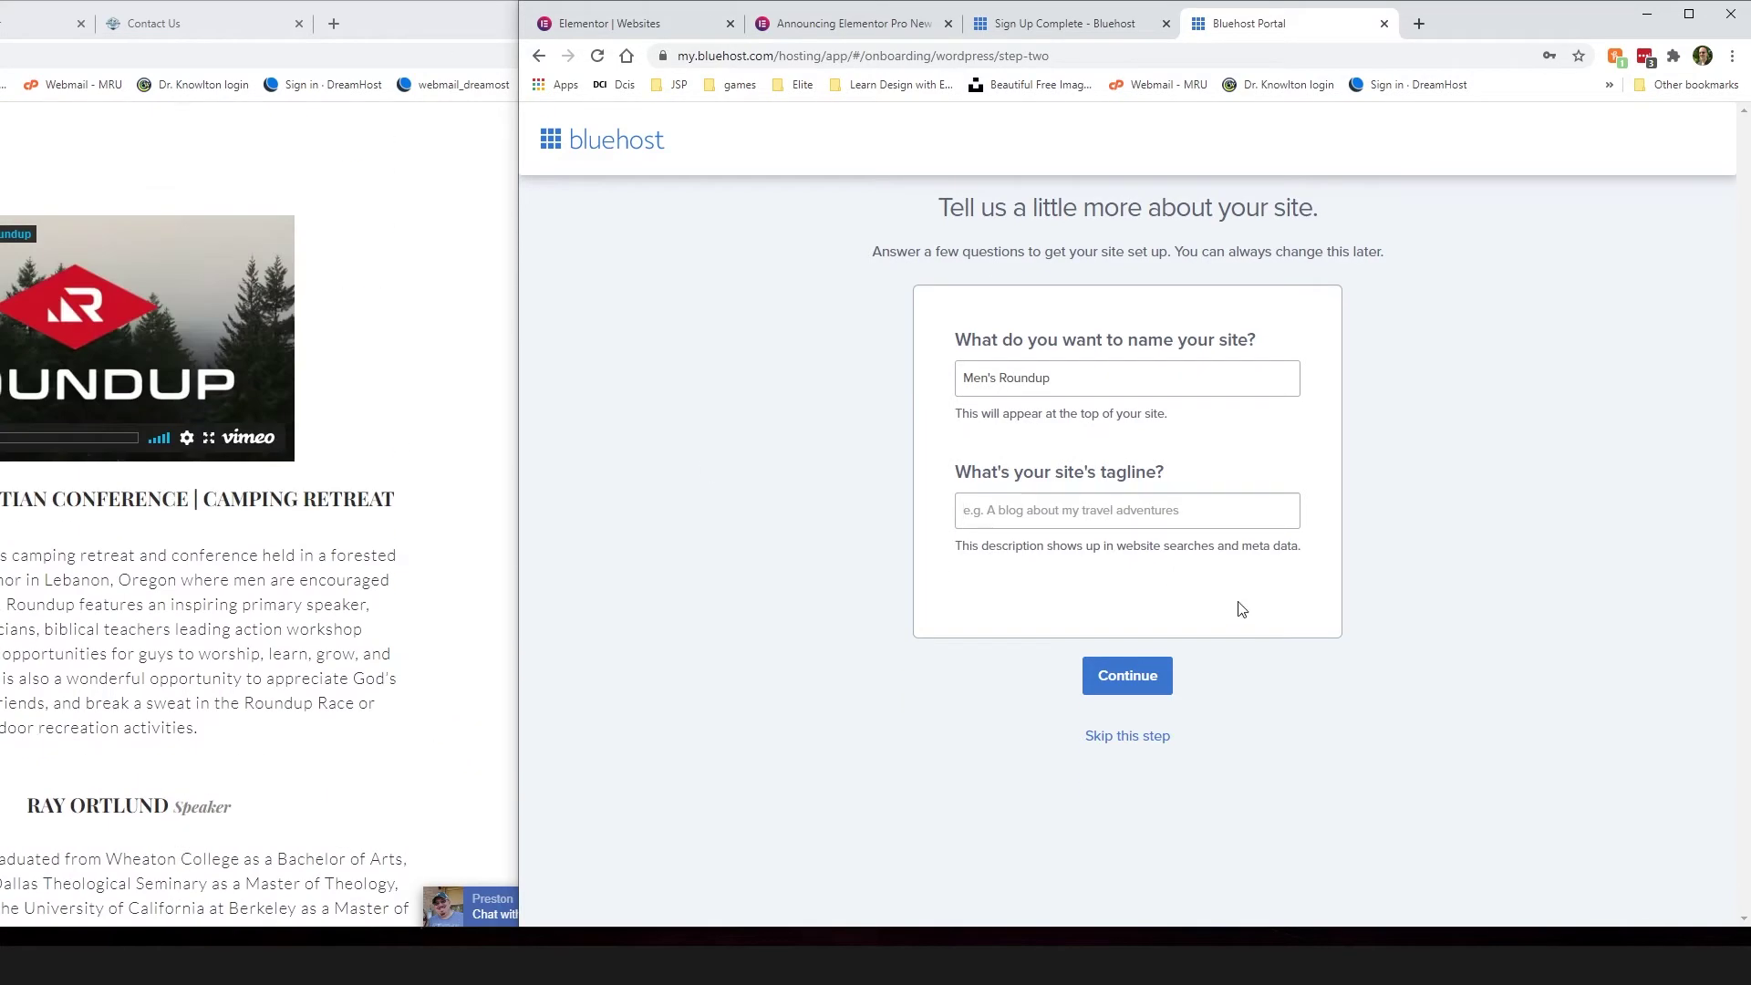
pyautogui.write('Chr')
# Step: Submit the site name and tagline, then dismiss the Filter tip over the free theme grid
pyautogui.click(1161, 694)
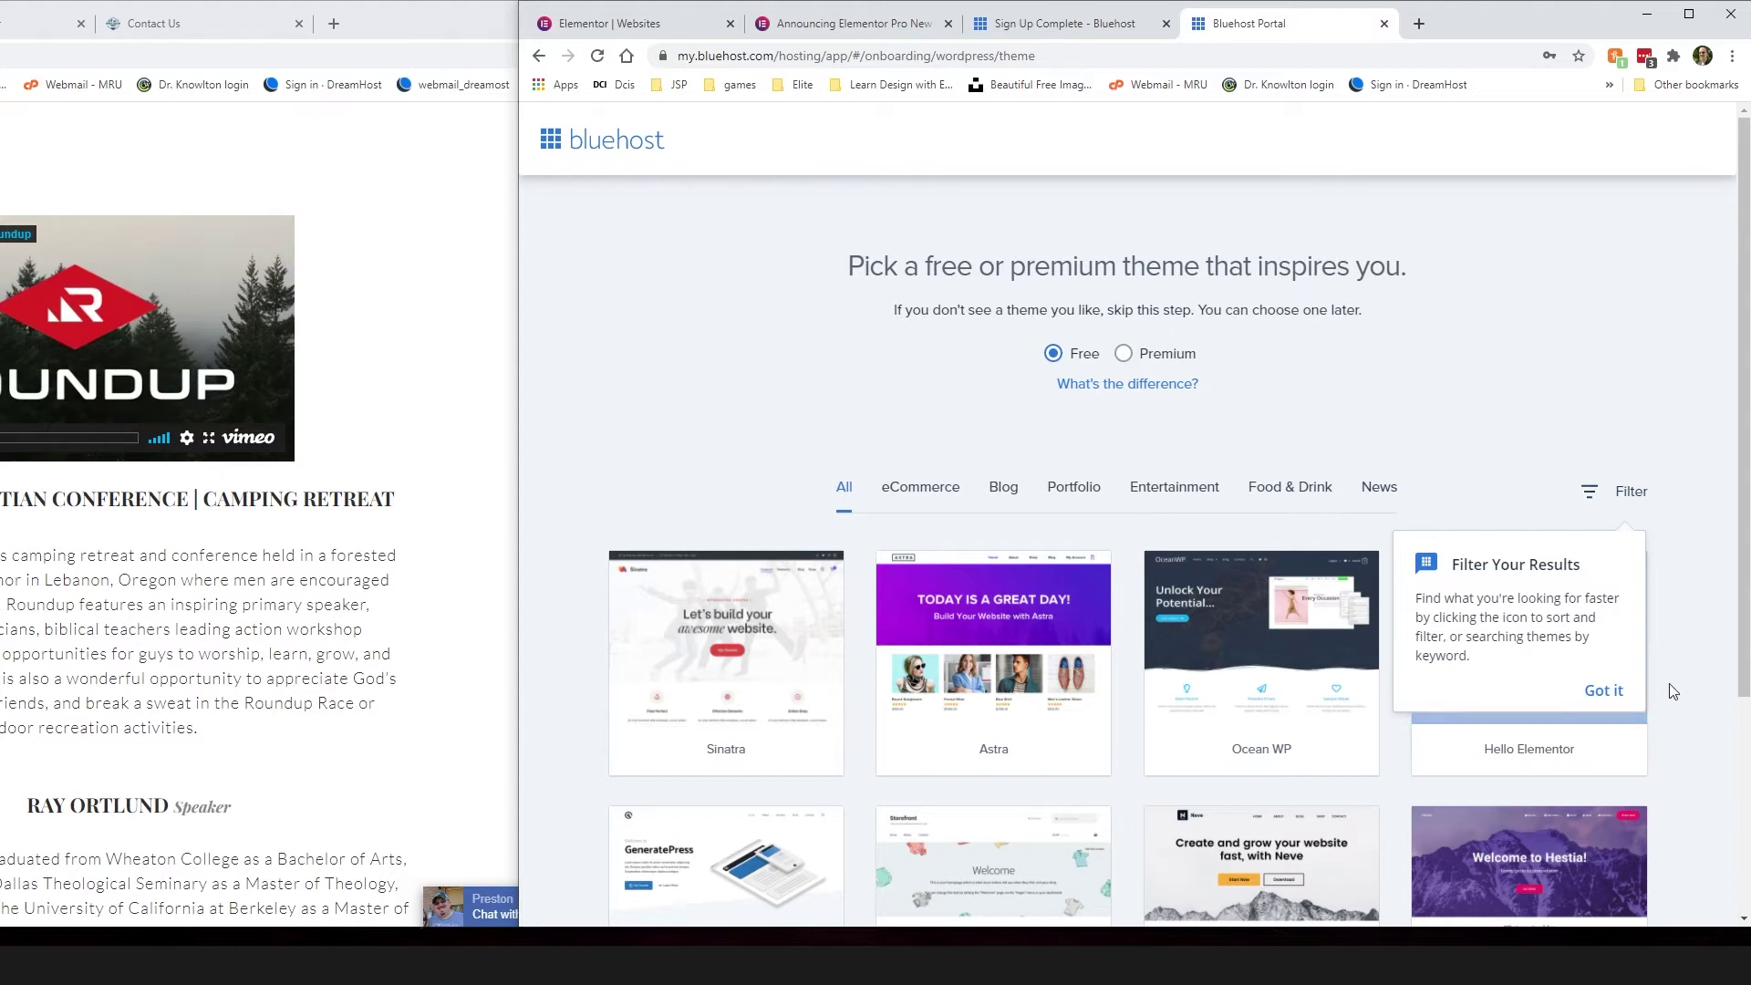
pyautogui.click(1610, 698)
pyautogui.moveTo(1530, 690)
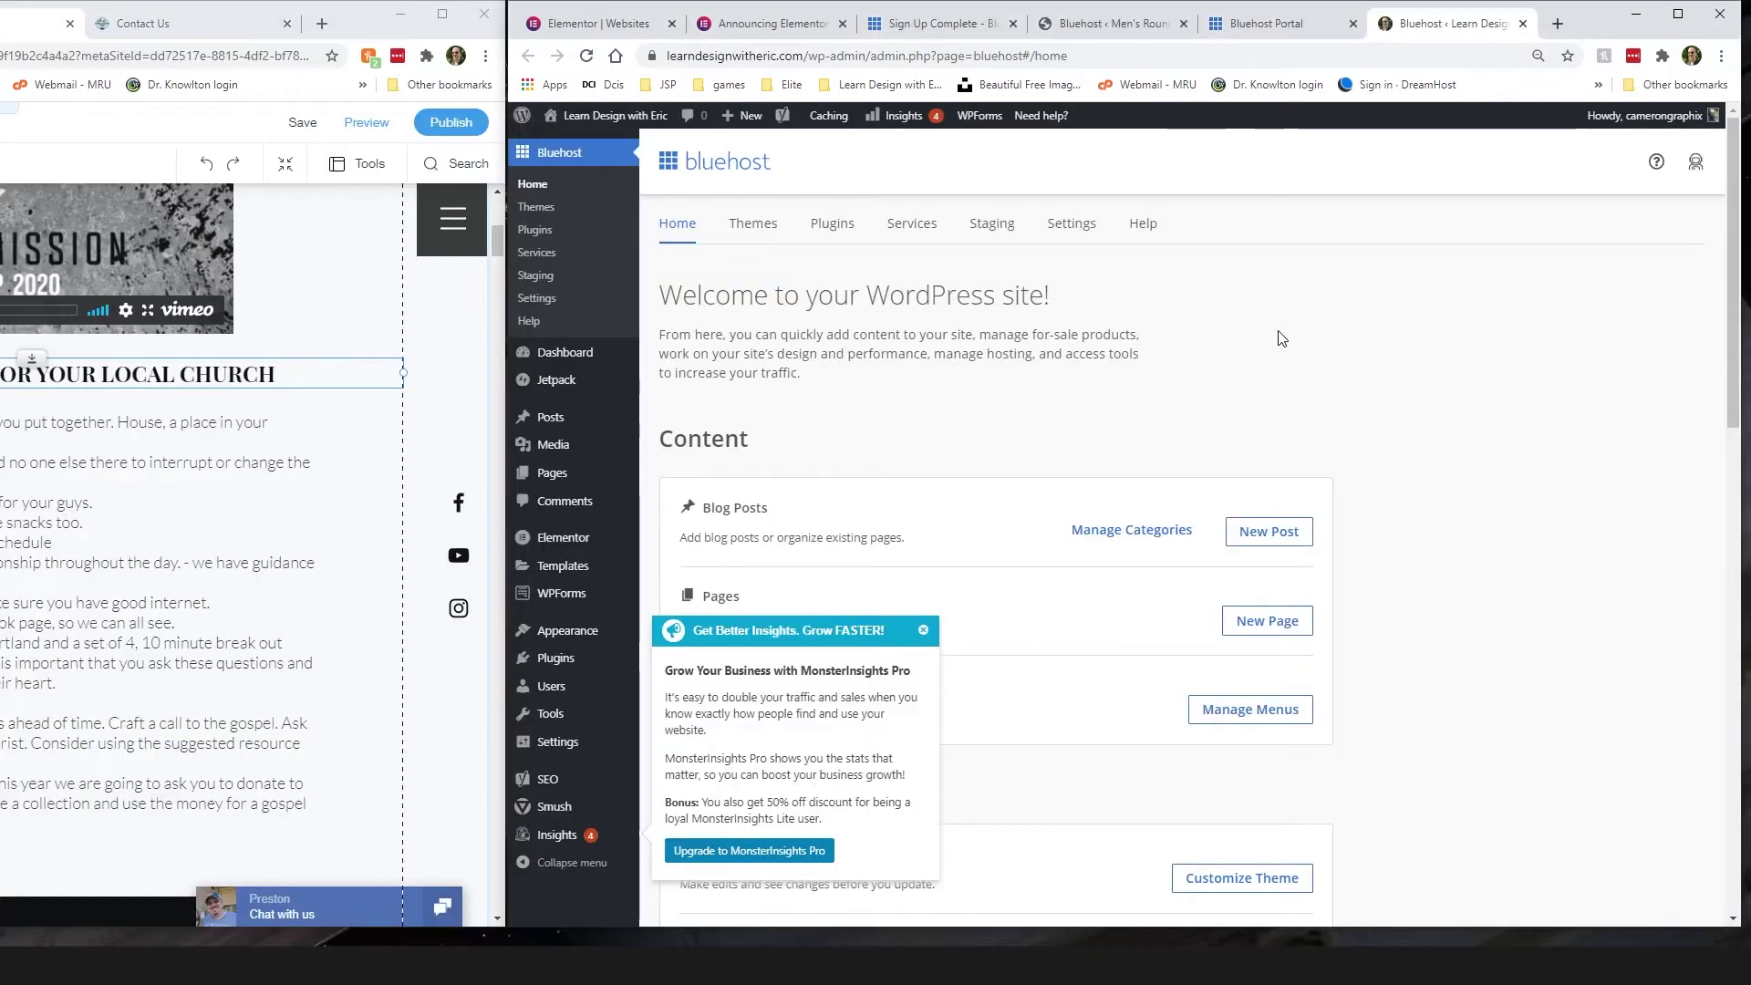
# Step: Close the MonsterInsights upgrade popup and go to the main WordPress dashboard
pyautogui.click(925, 631)
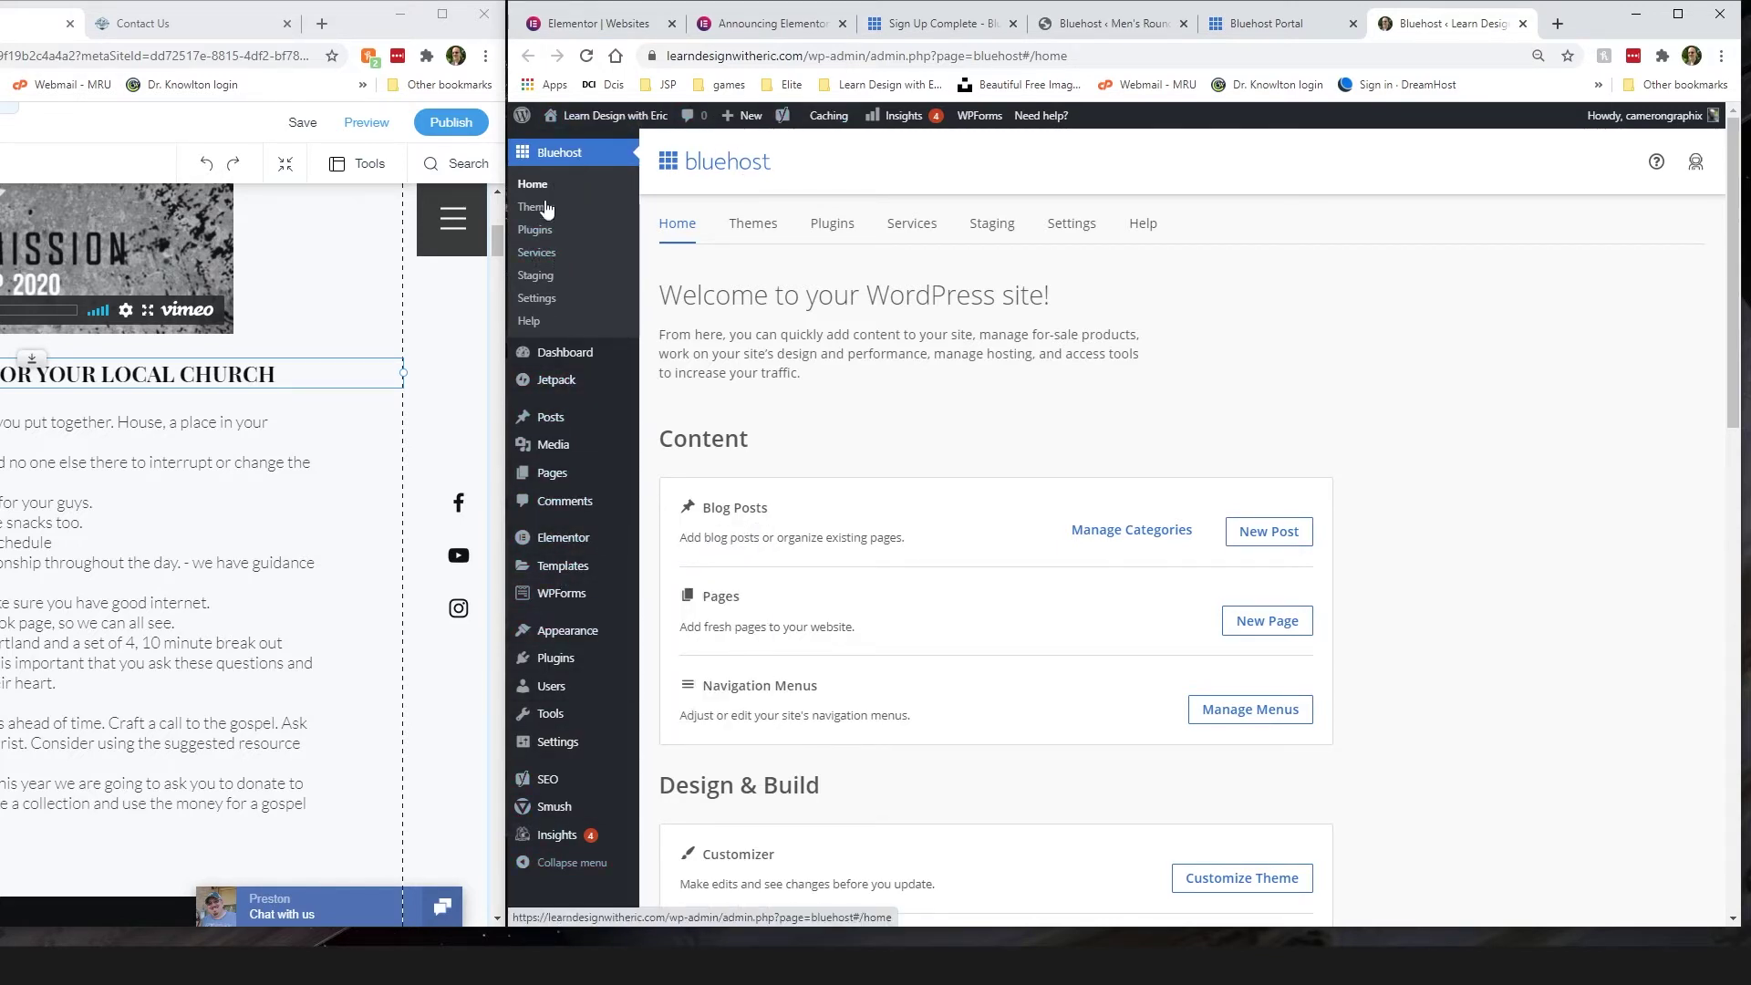
pyautogui.click(550, 361)
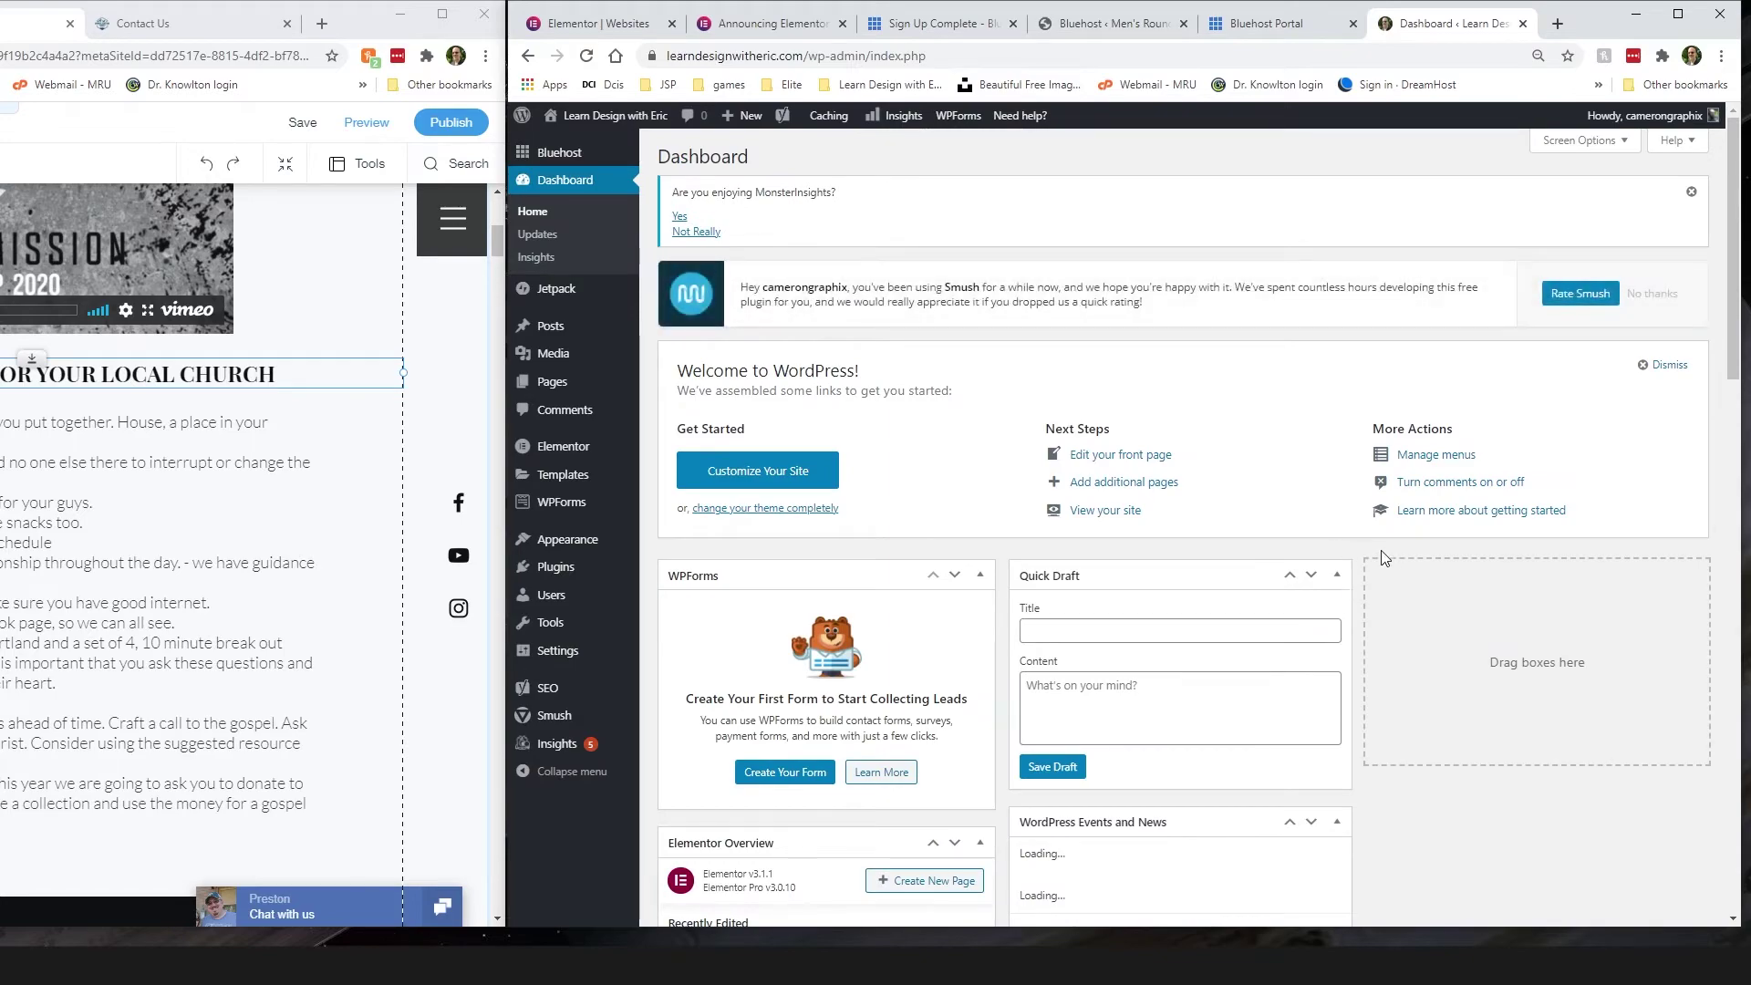
pyautogui.scroll(-8, 1368, 570)
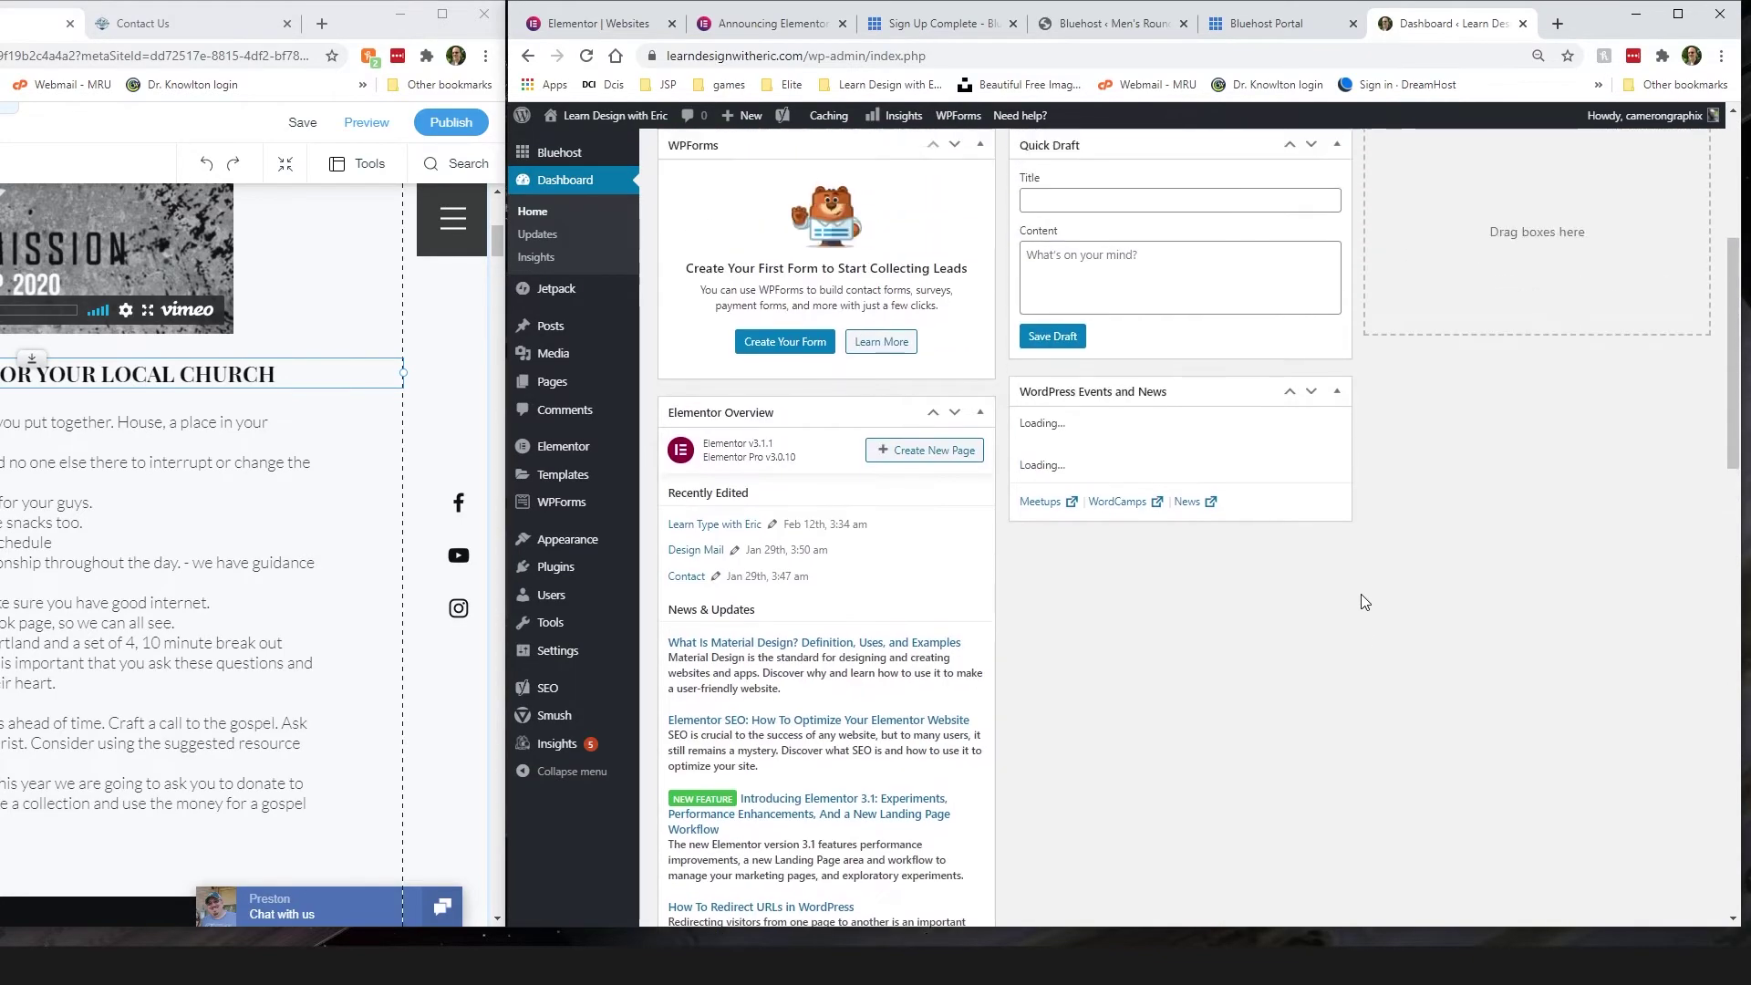
pyautogui.scroll(-10, 1358, 593)
pyautogui.scroll(-5, 1359, 597)
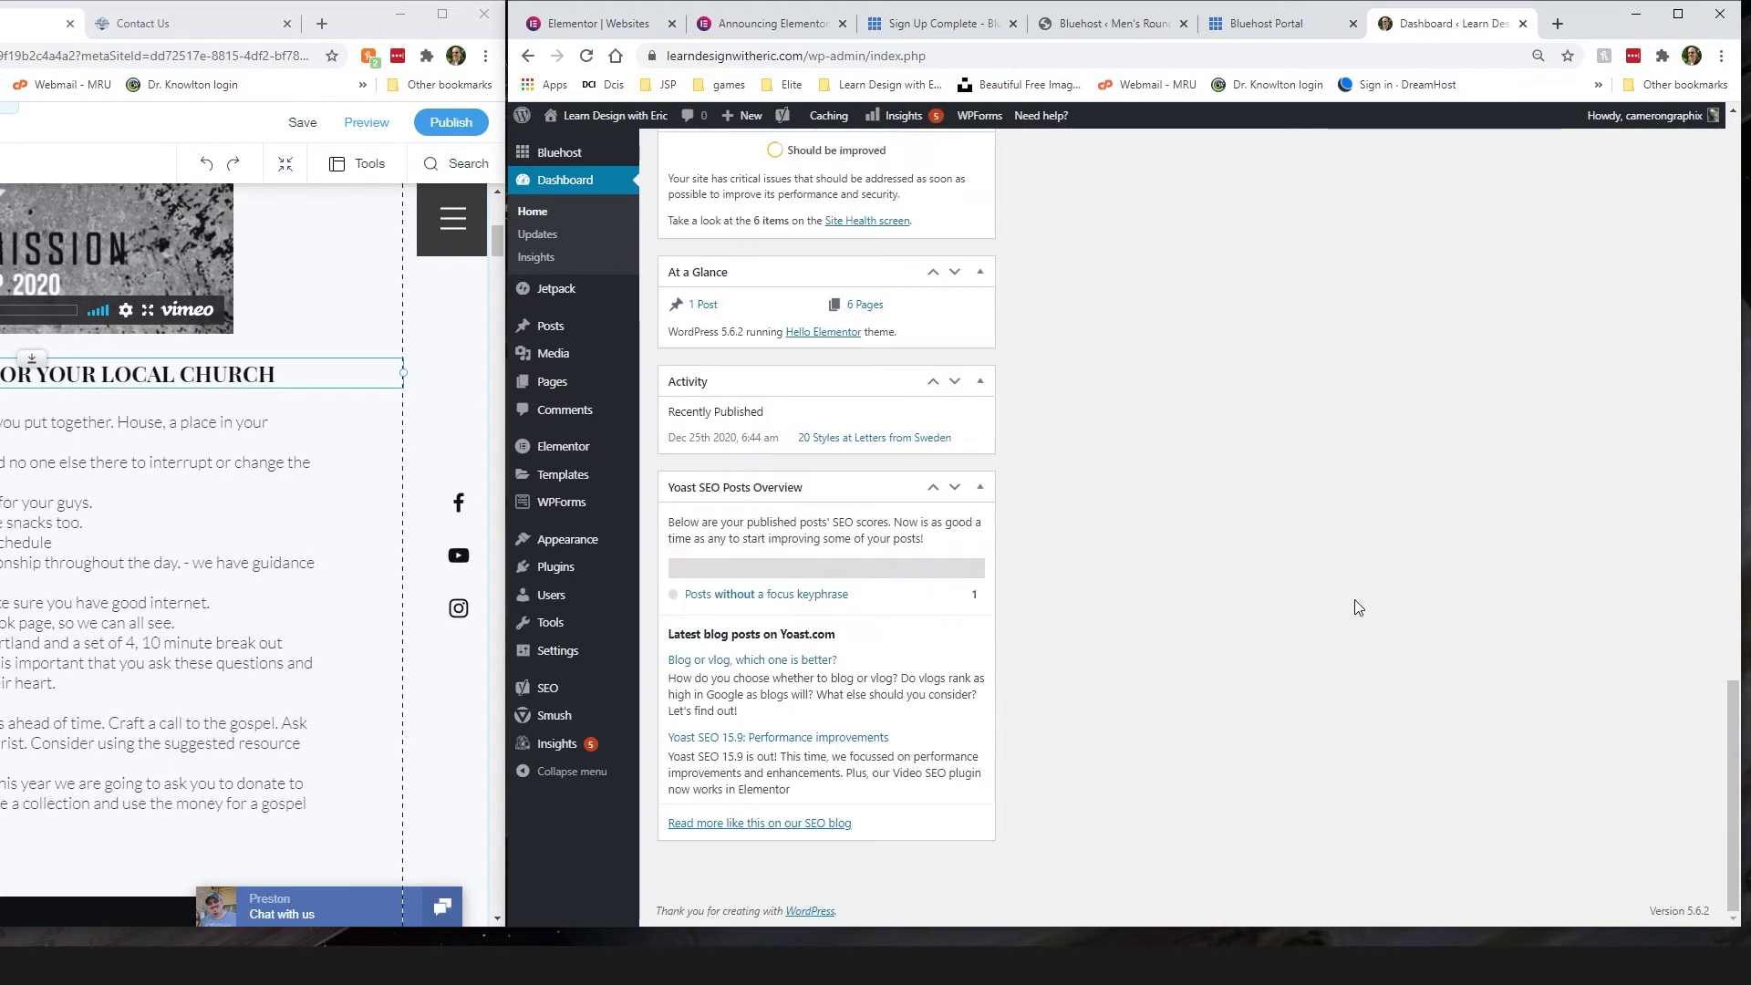
pyautogui.scroll(15, 1354, 599)
pyautogui.scroll(6, 1336, 620)
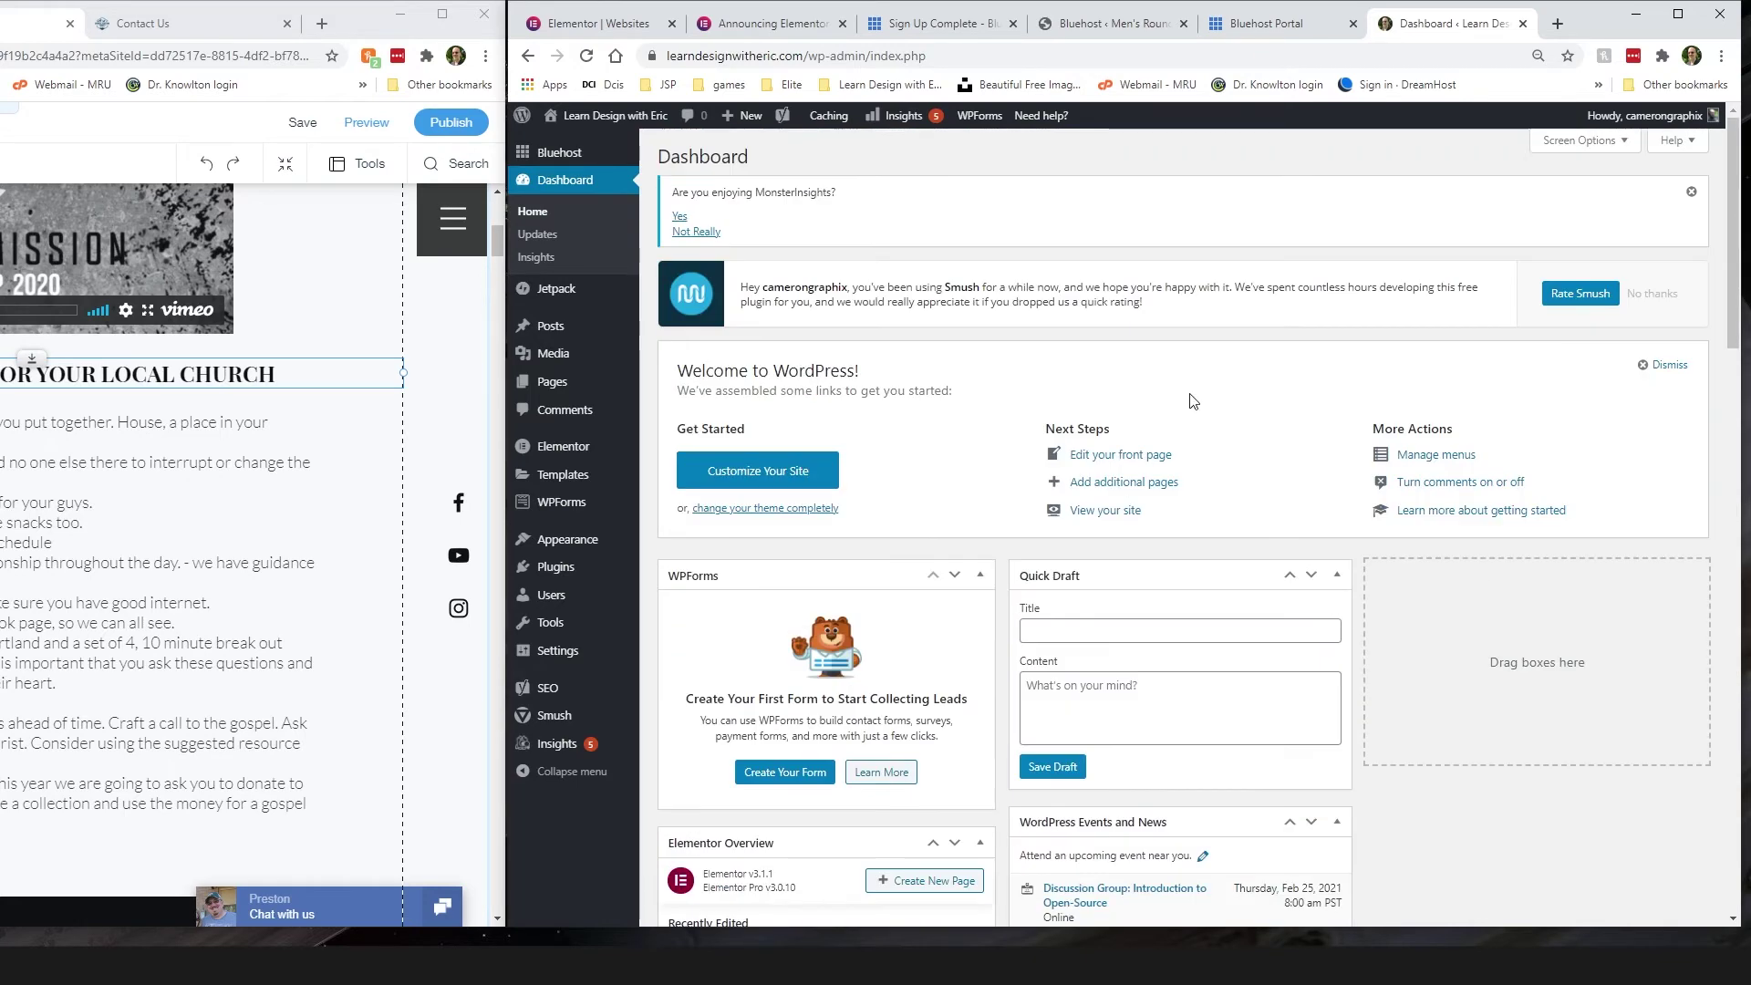
# Step: Show All Pages and open the Home page's View link in a new browser tab
pyautogui.moveTo(602, 390)
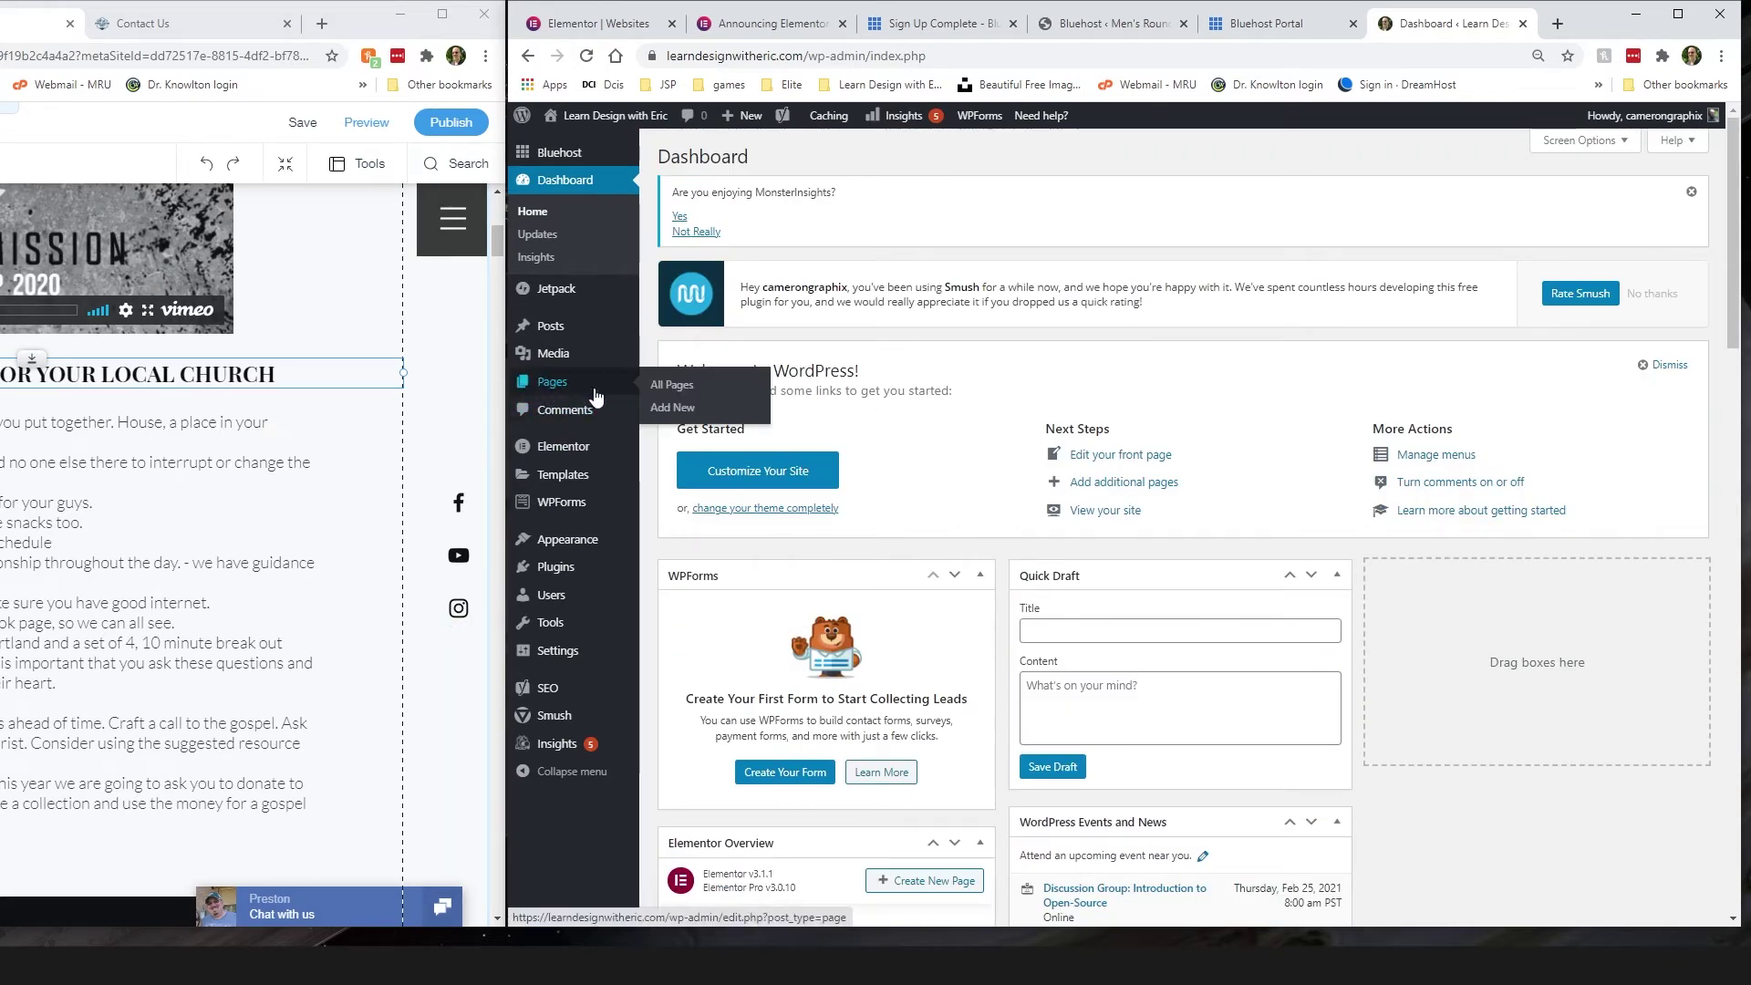
pyautogui.click(677, 388)
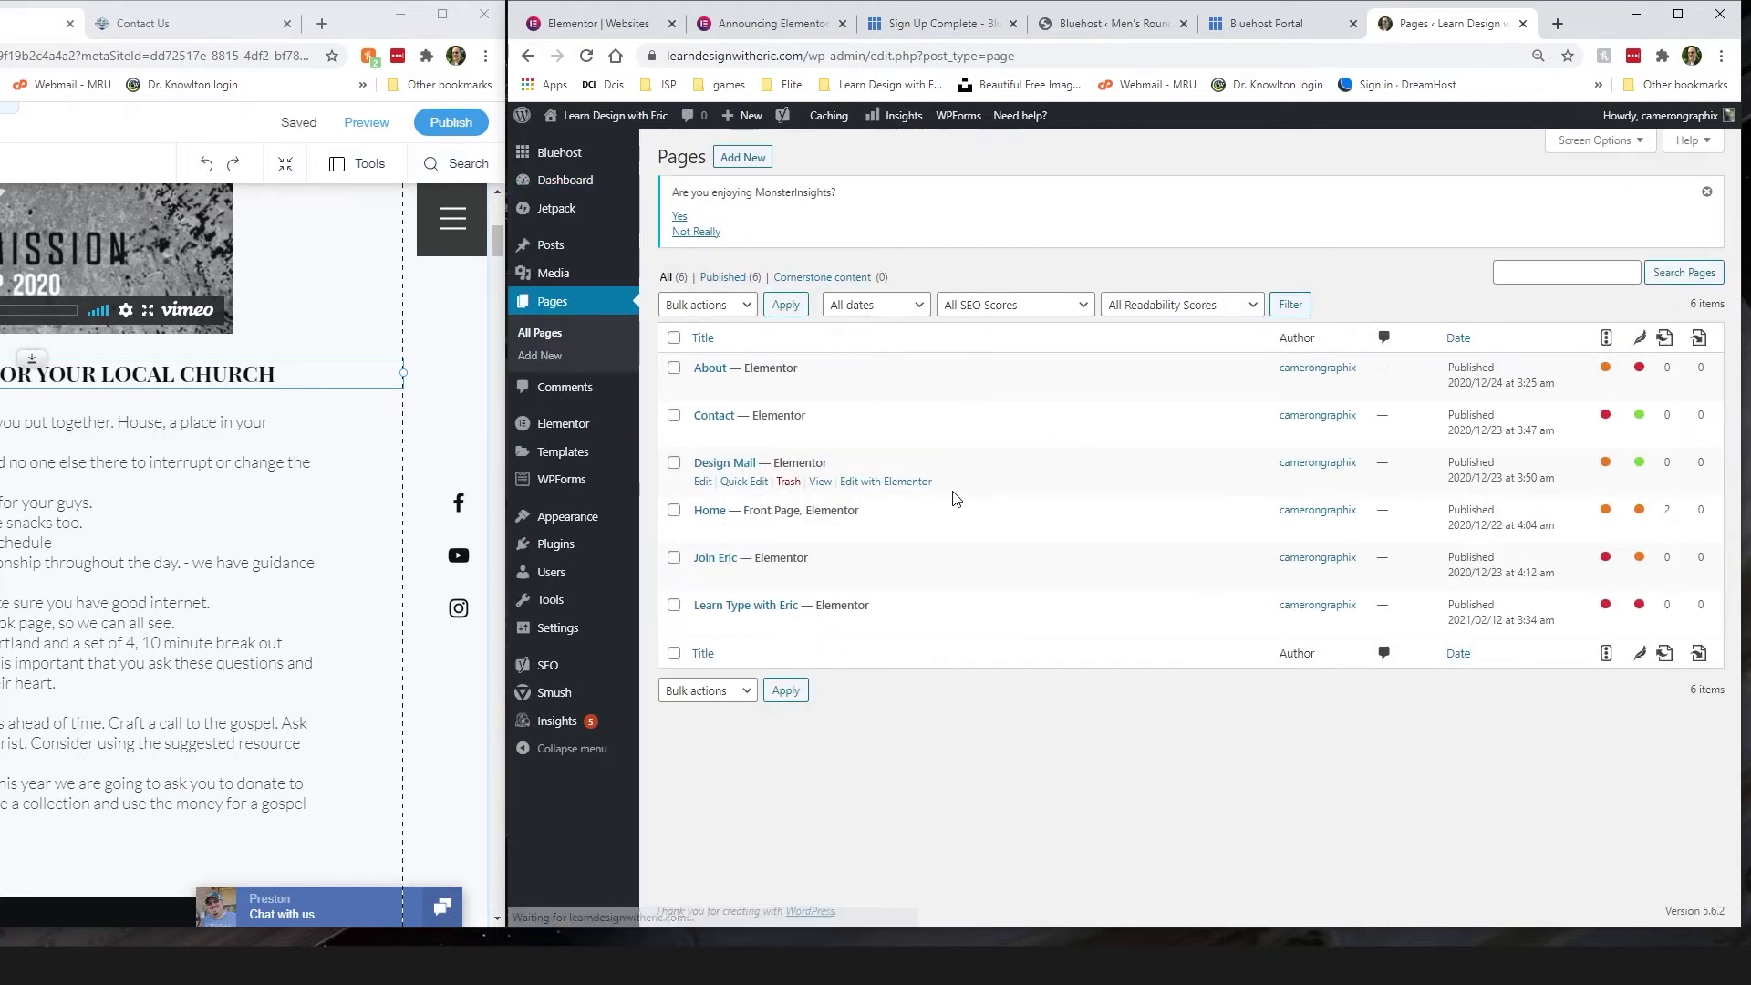
pyautogui.moveTo(869, 608)
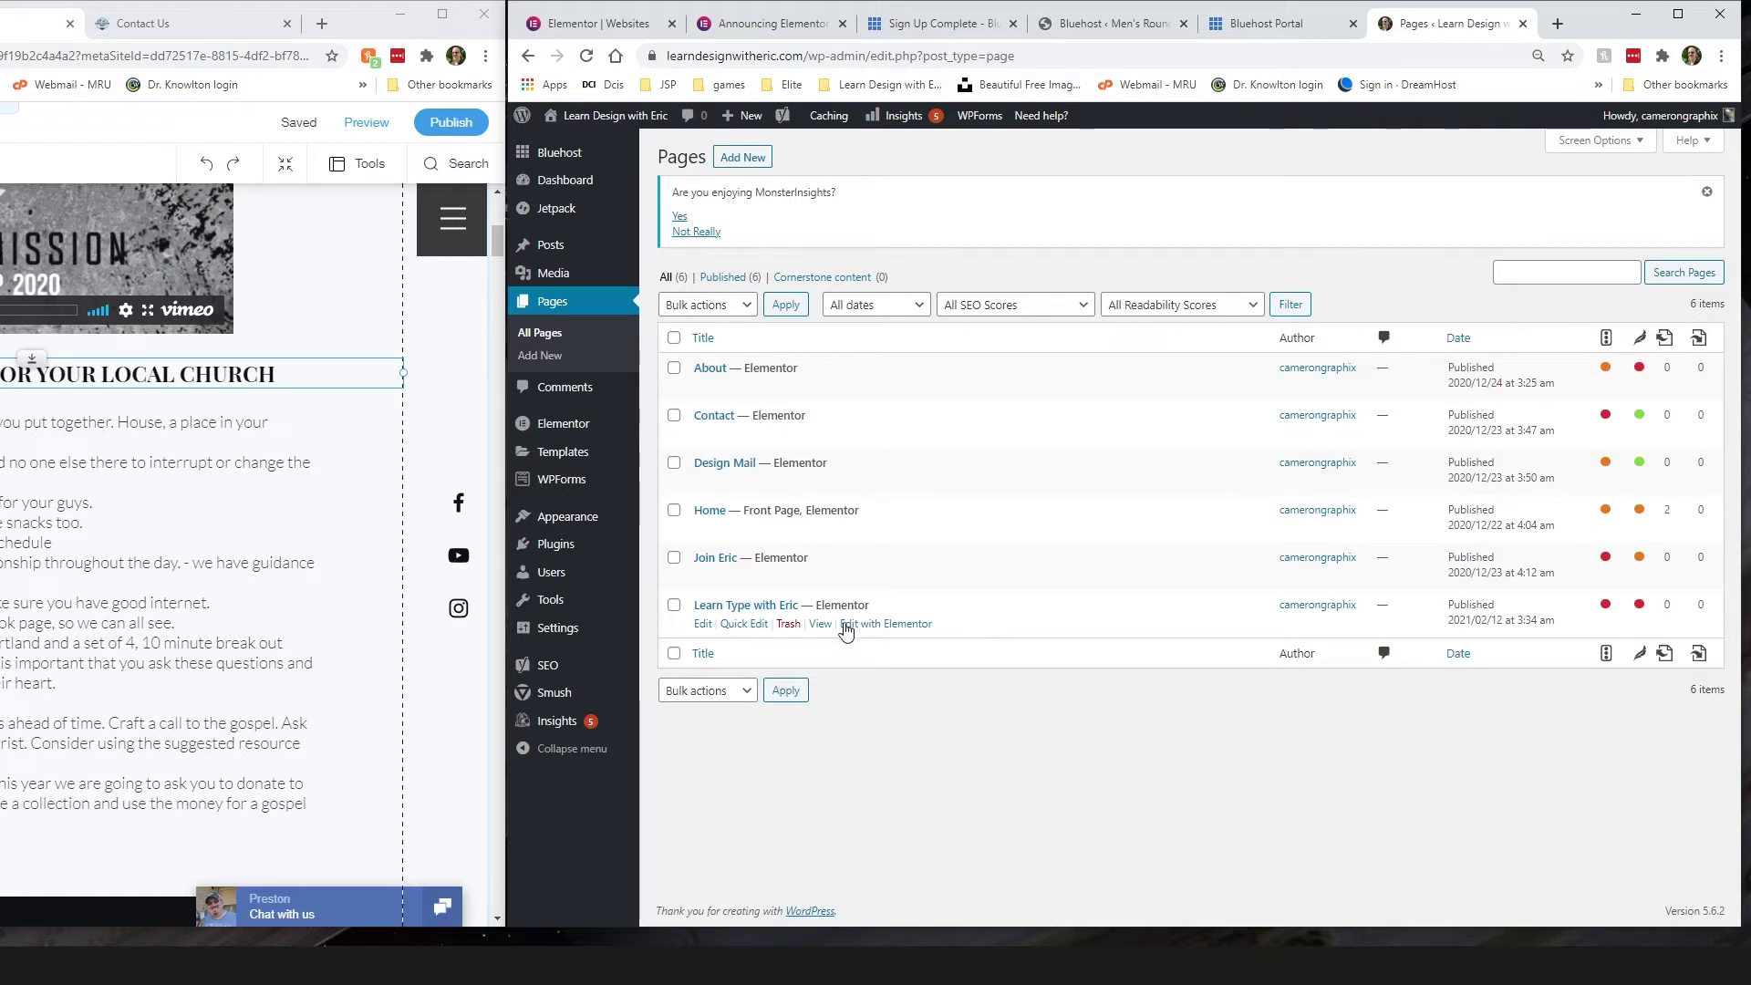
pyautogui.moveTo(745, 560)
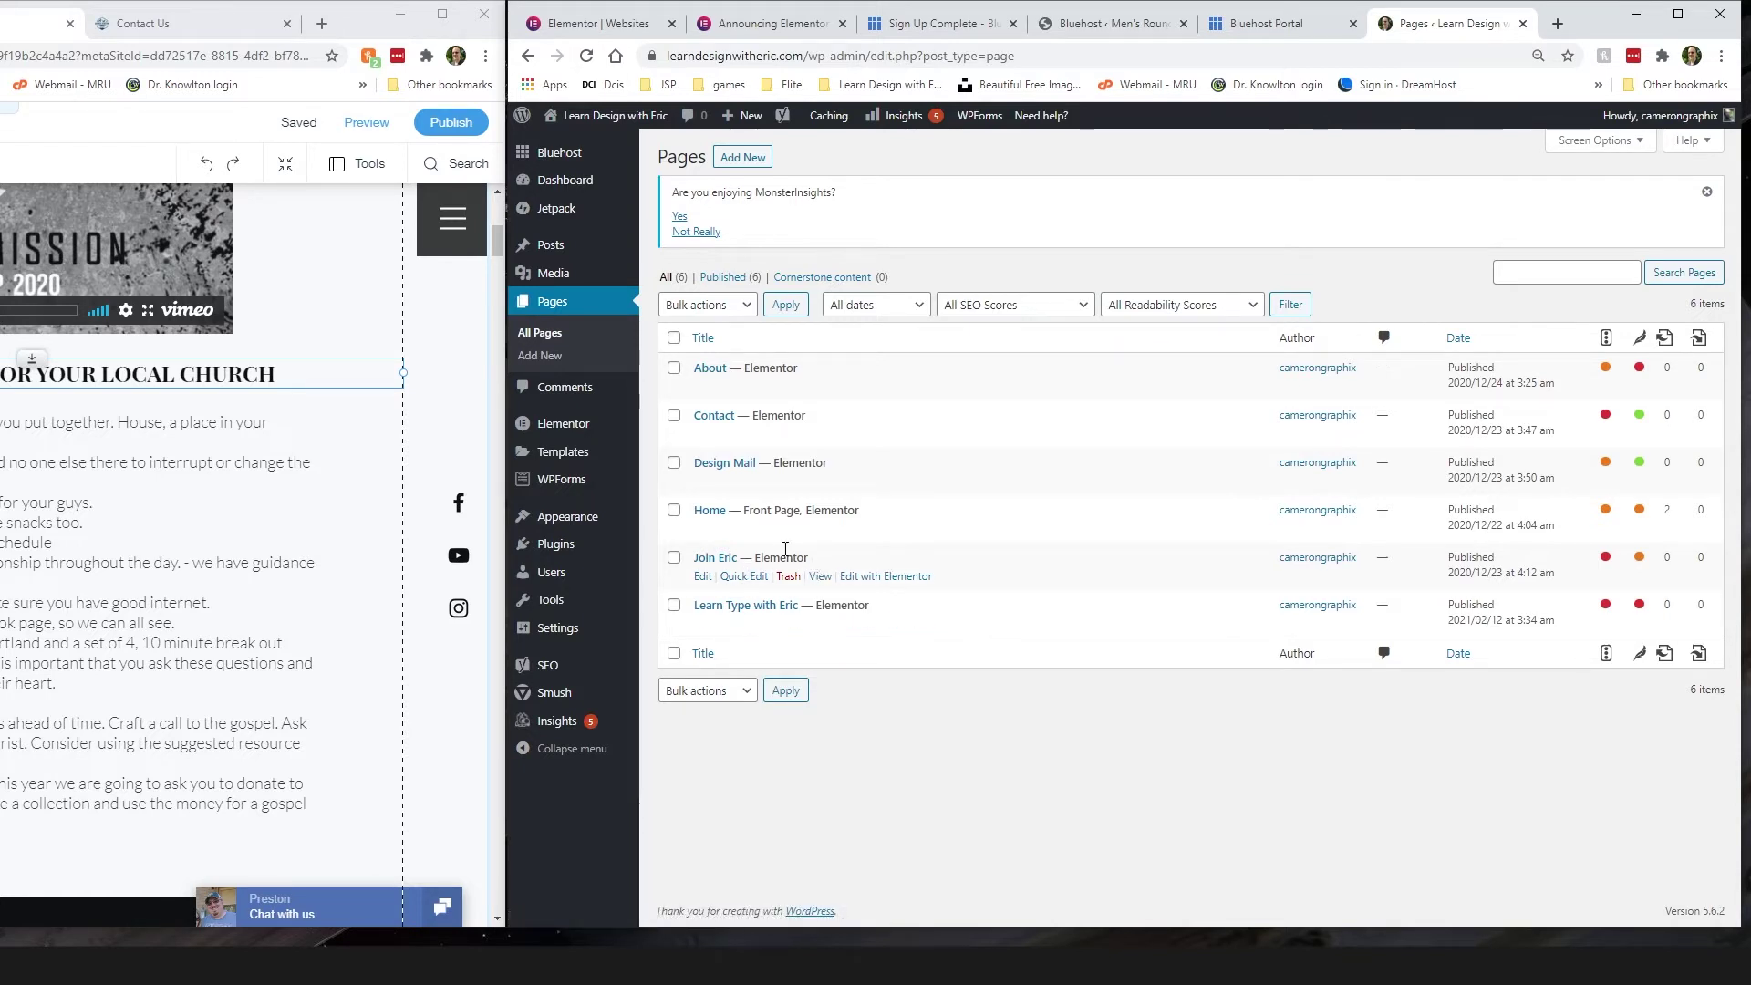
pyautogui.rightClick(818, 528)
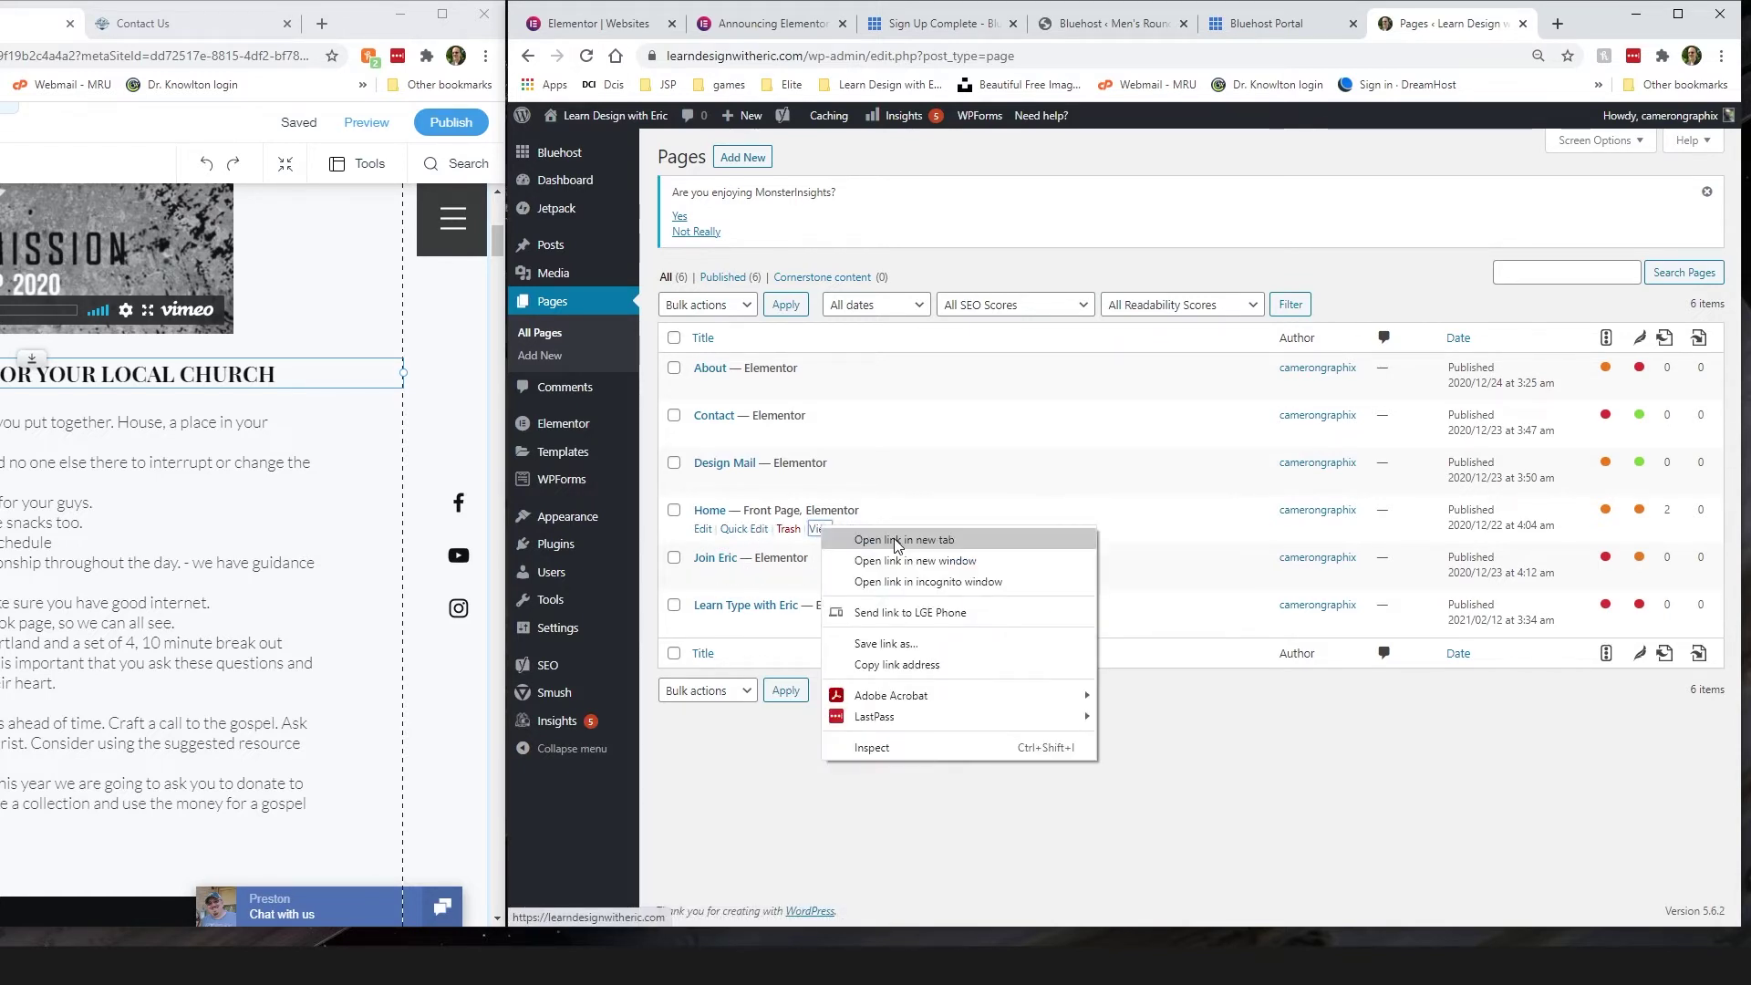
pyautogui.click(883, 544)
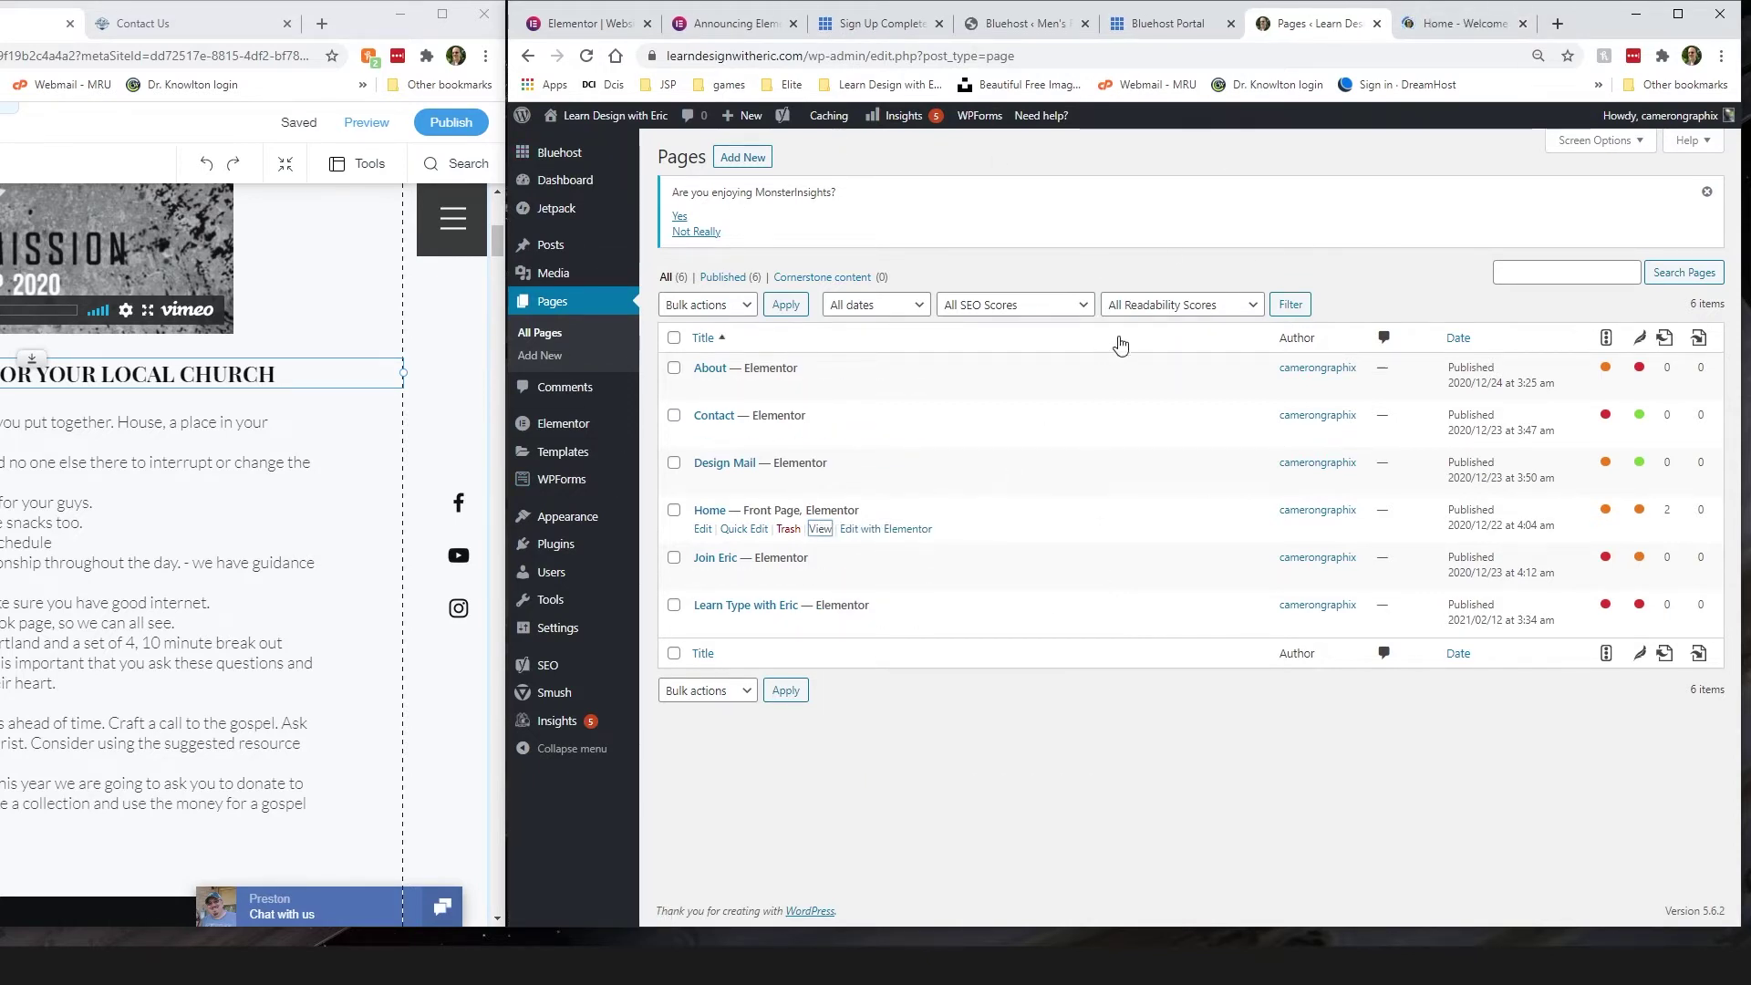
# Step: Switch to the new Home page tab and scroll through the live Learn Design homepage
pyautogui.click(1468, 25)
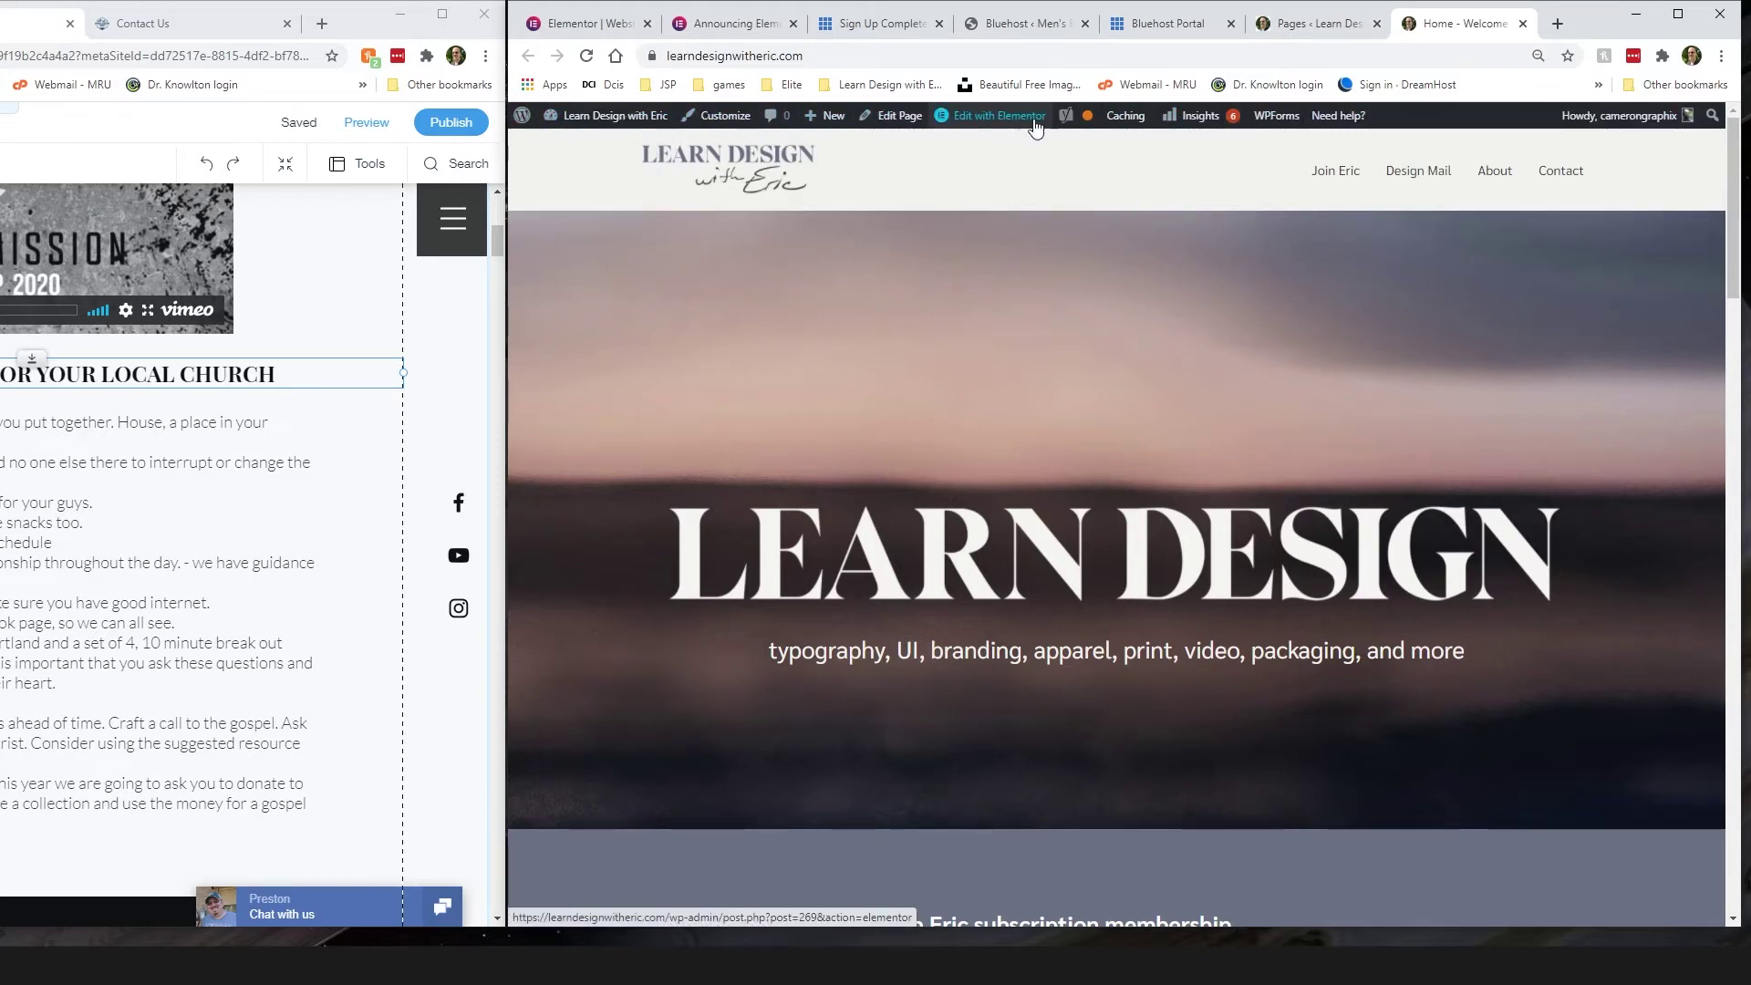
pyautogui.scroll(-12, 1500, 516)
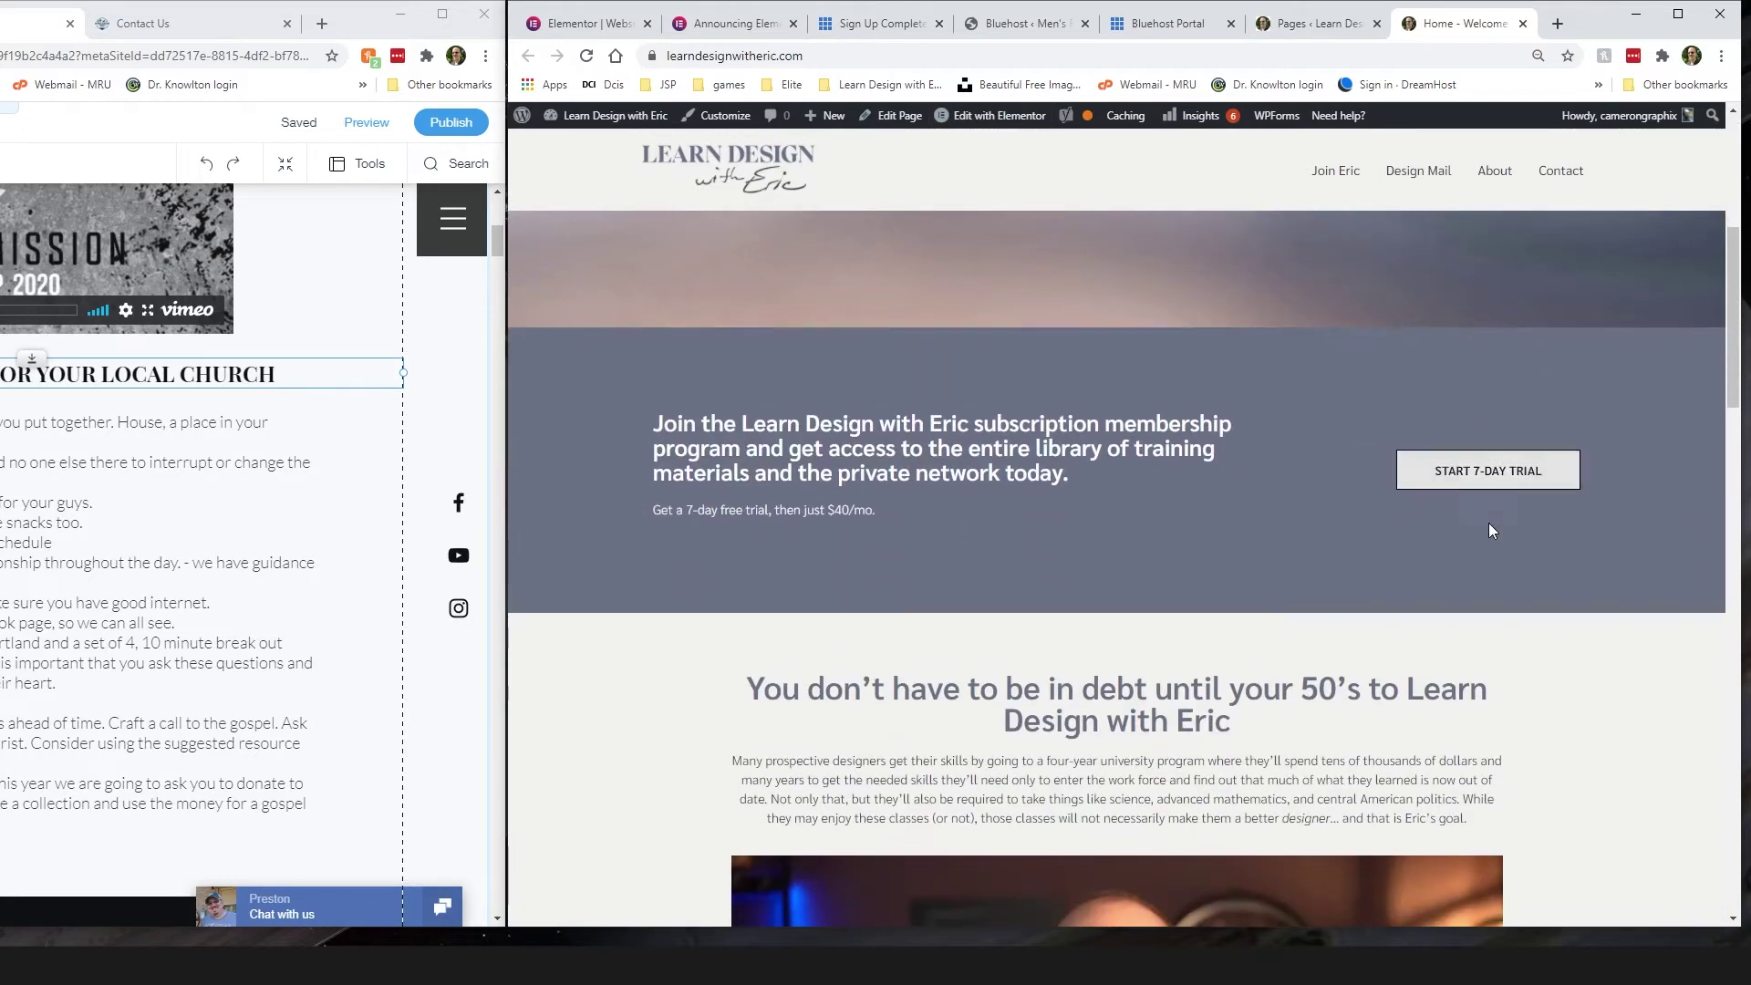
pyautogui.scroll(-15, 1672, 526)
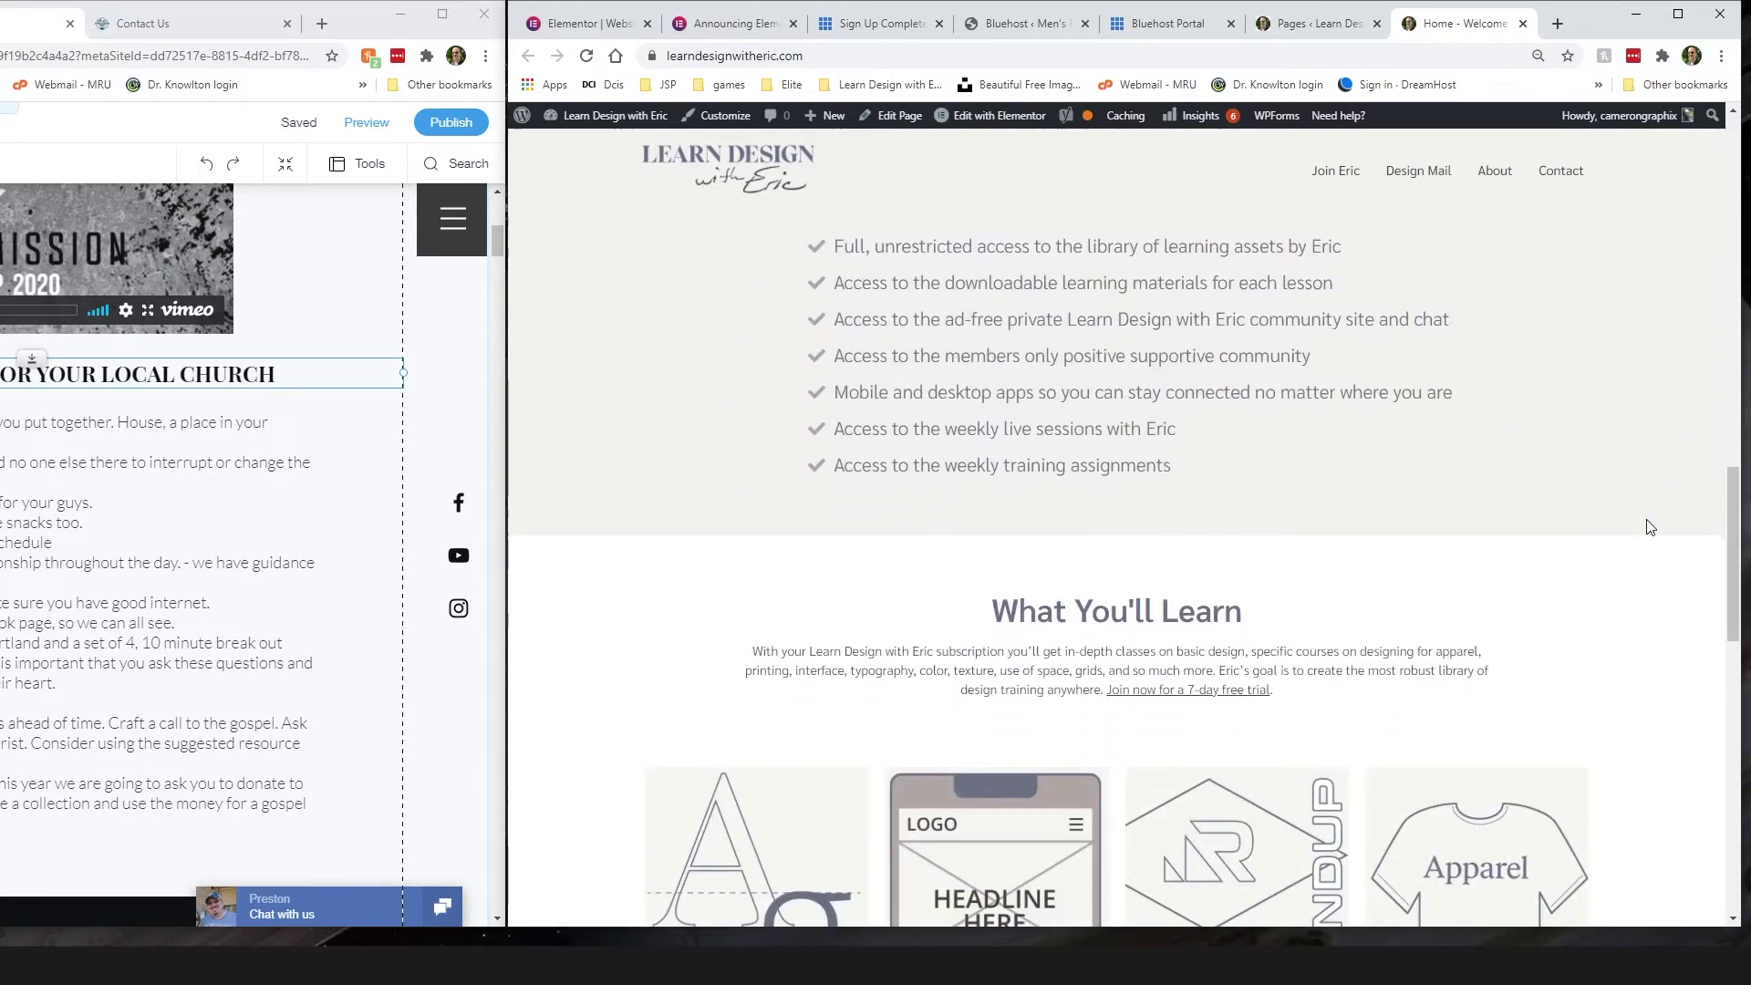
pyautogui.scroll(-8, 1650, 527)
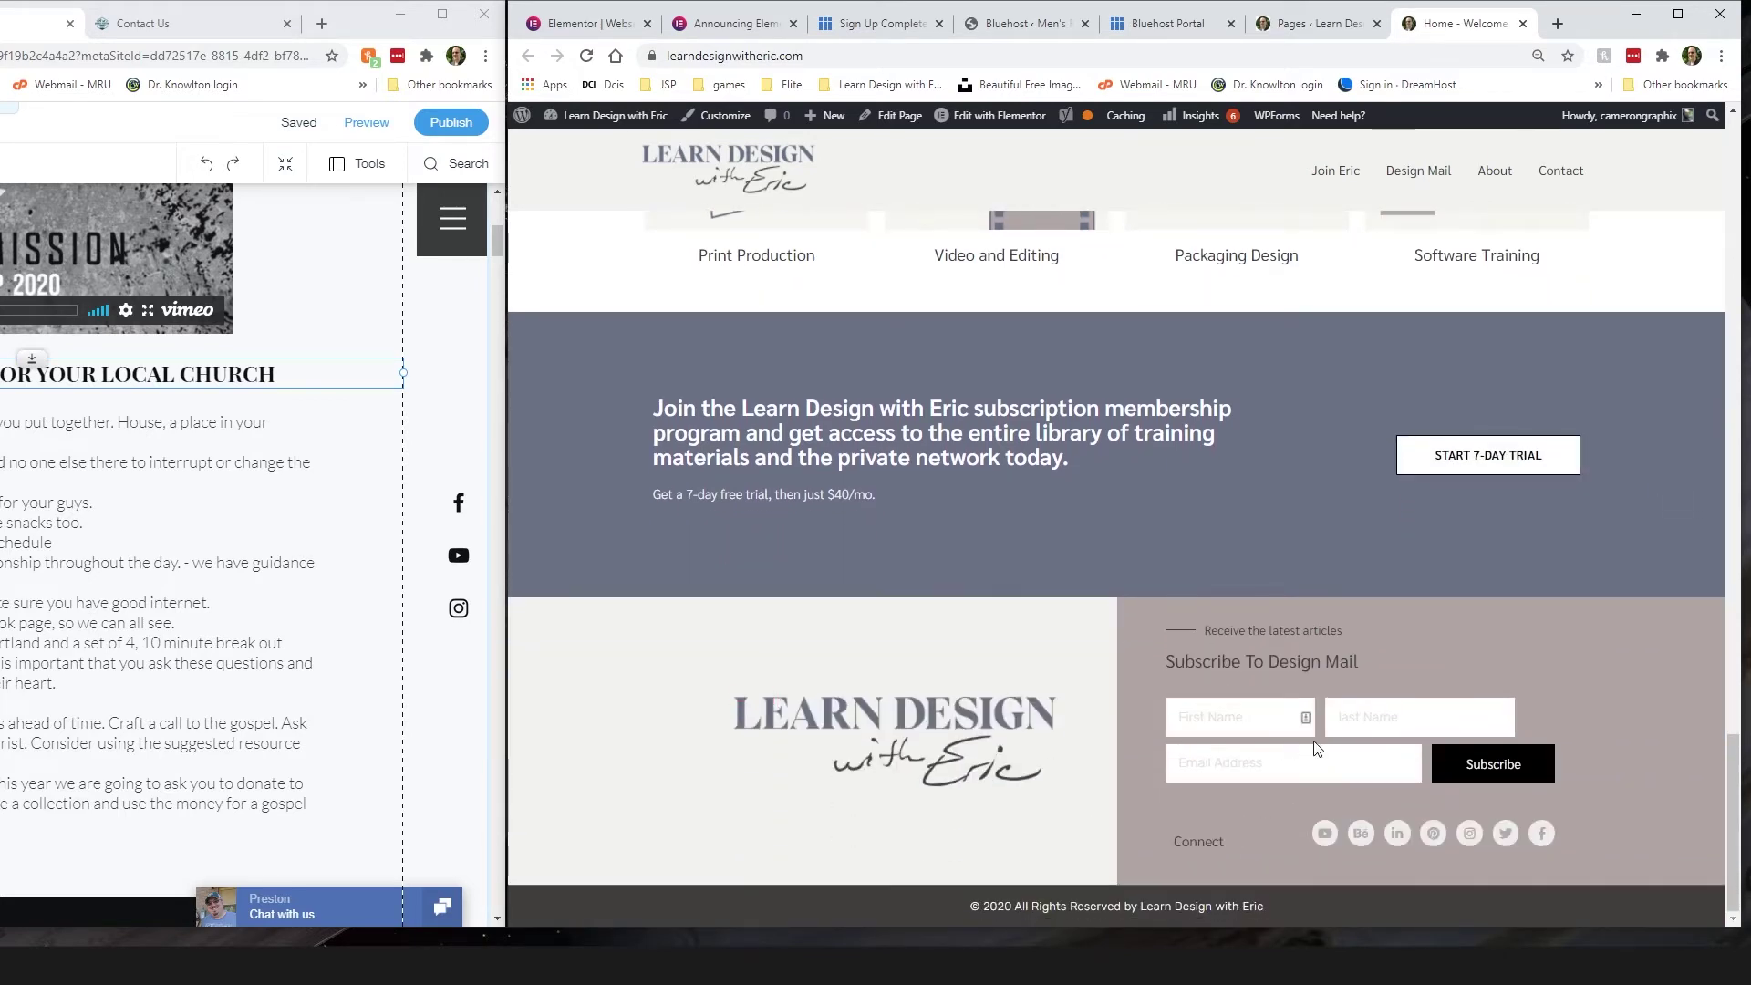
pyautogui.scroll(20, 1621, 598)
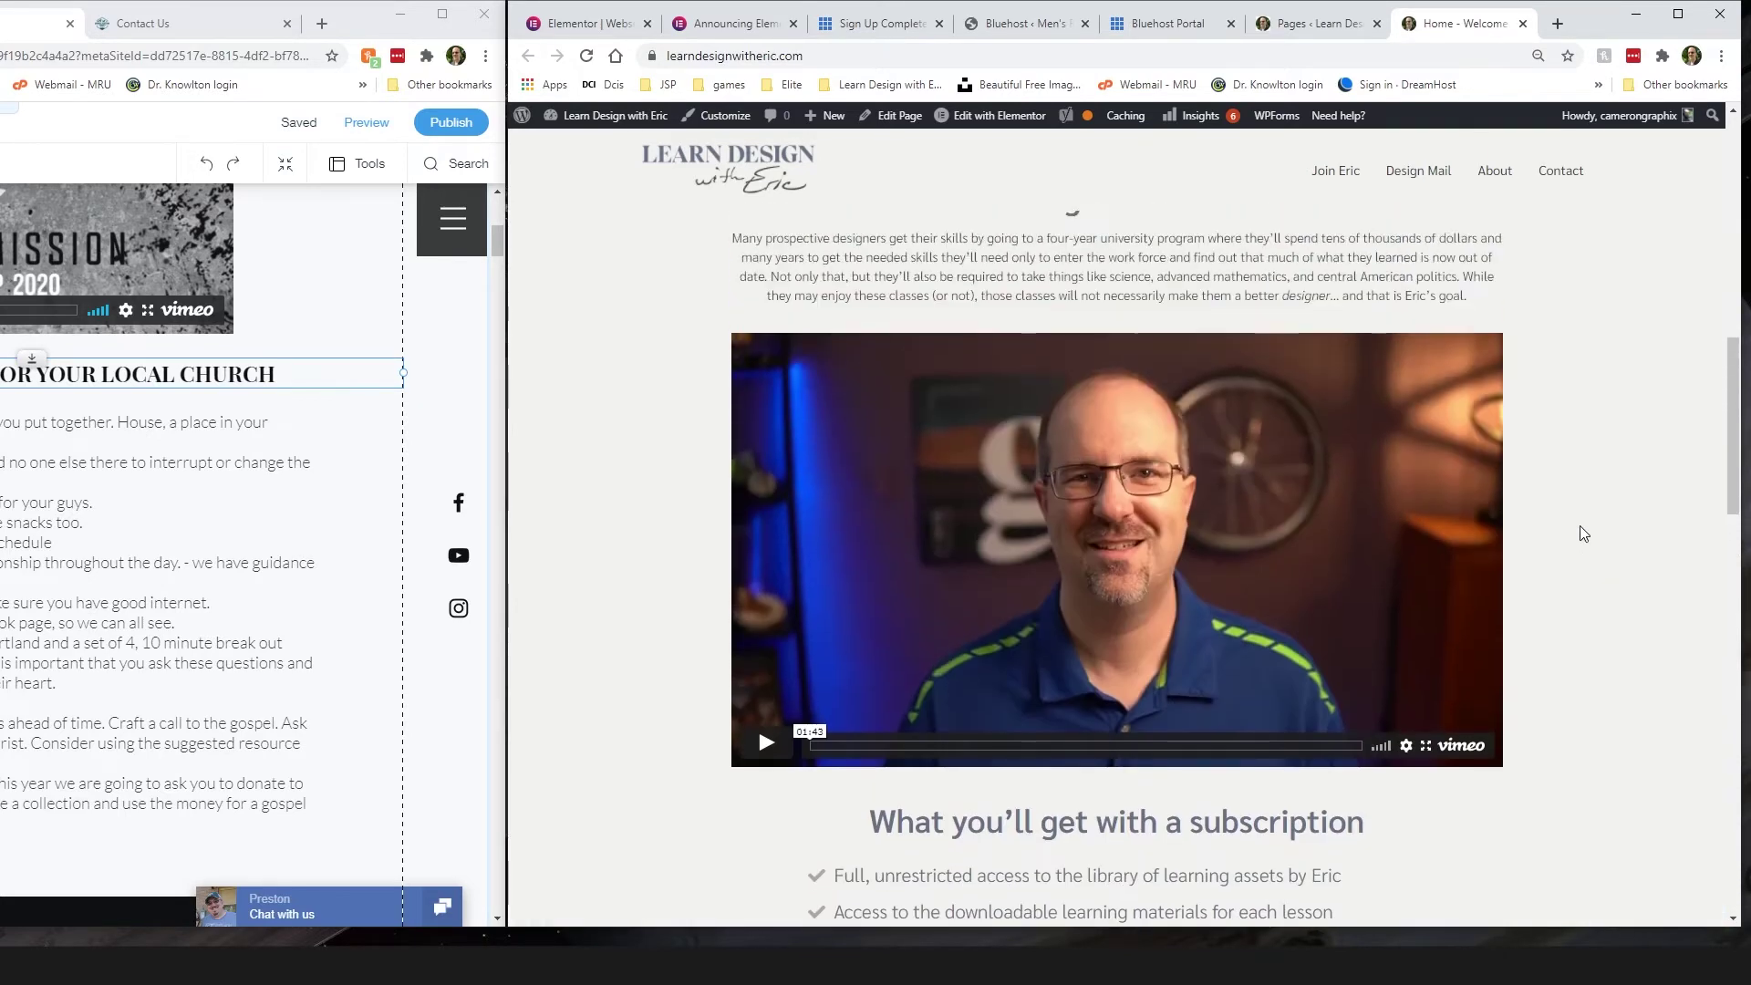
pyautogui.scroll(4, 1571, 533)
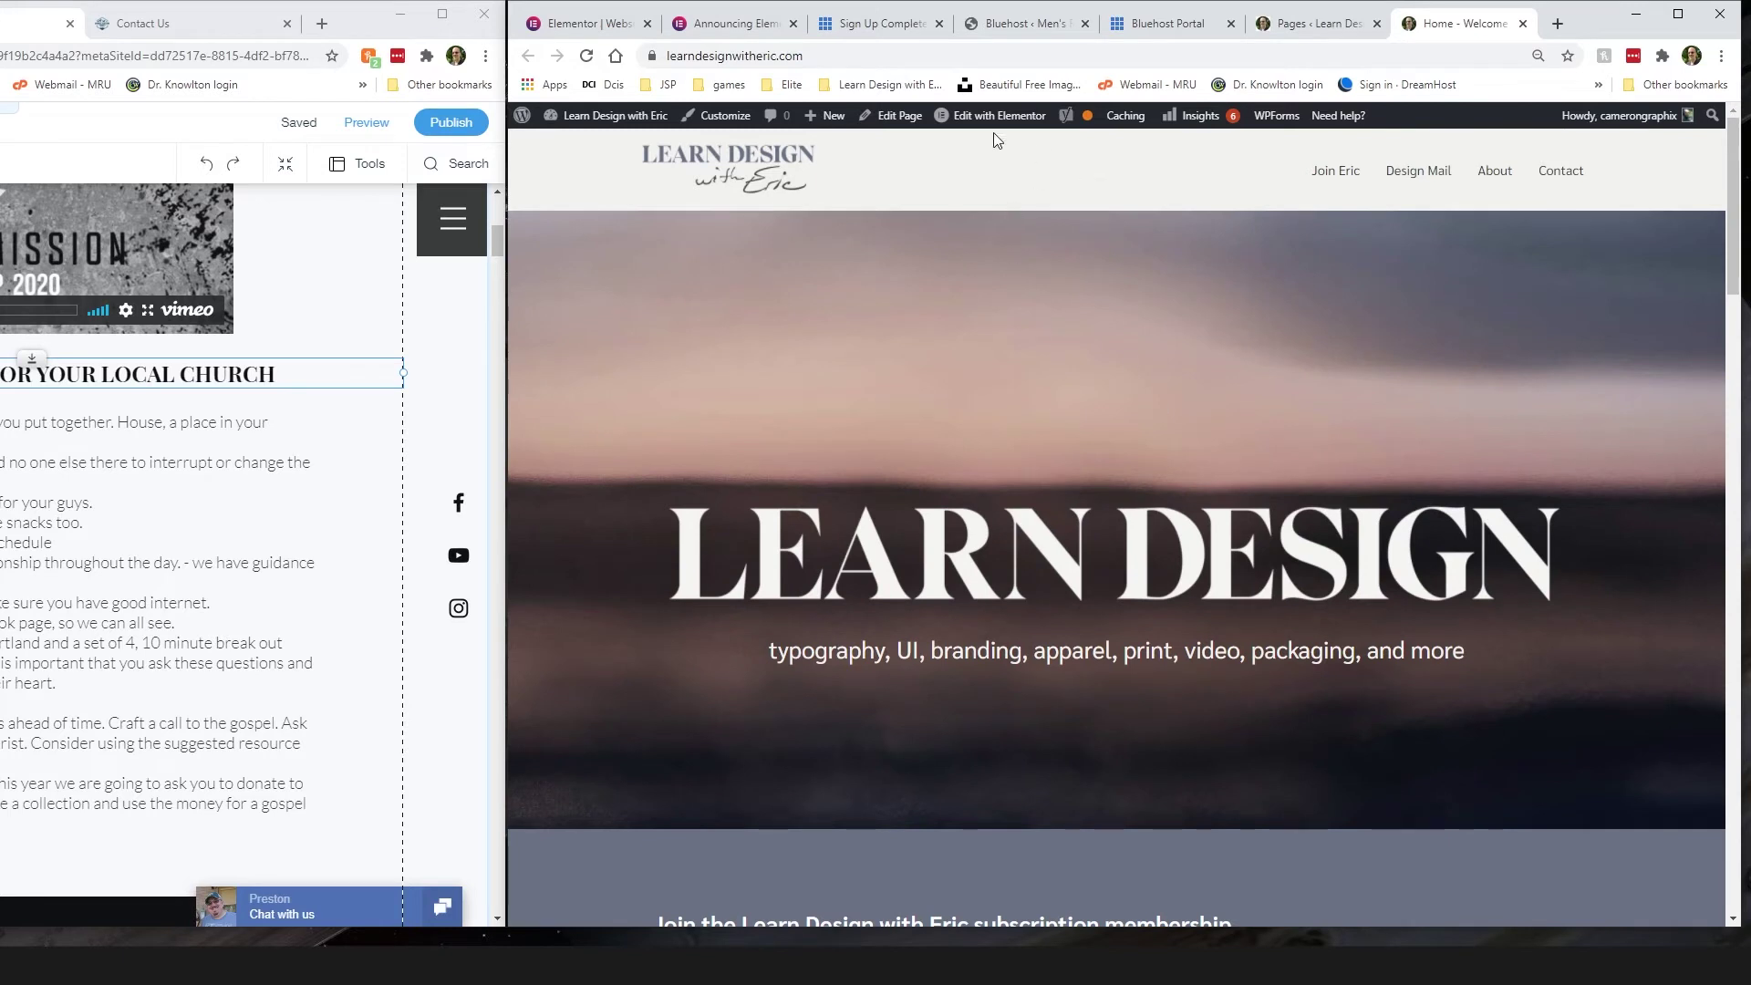
# Step: Open the homepage in Elementor, search widgets for 'anc' and drag Menu Anchor onto the canvas
pyautogui.moveTo(987, 120)
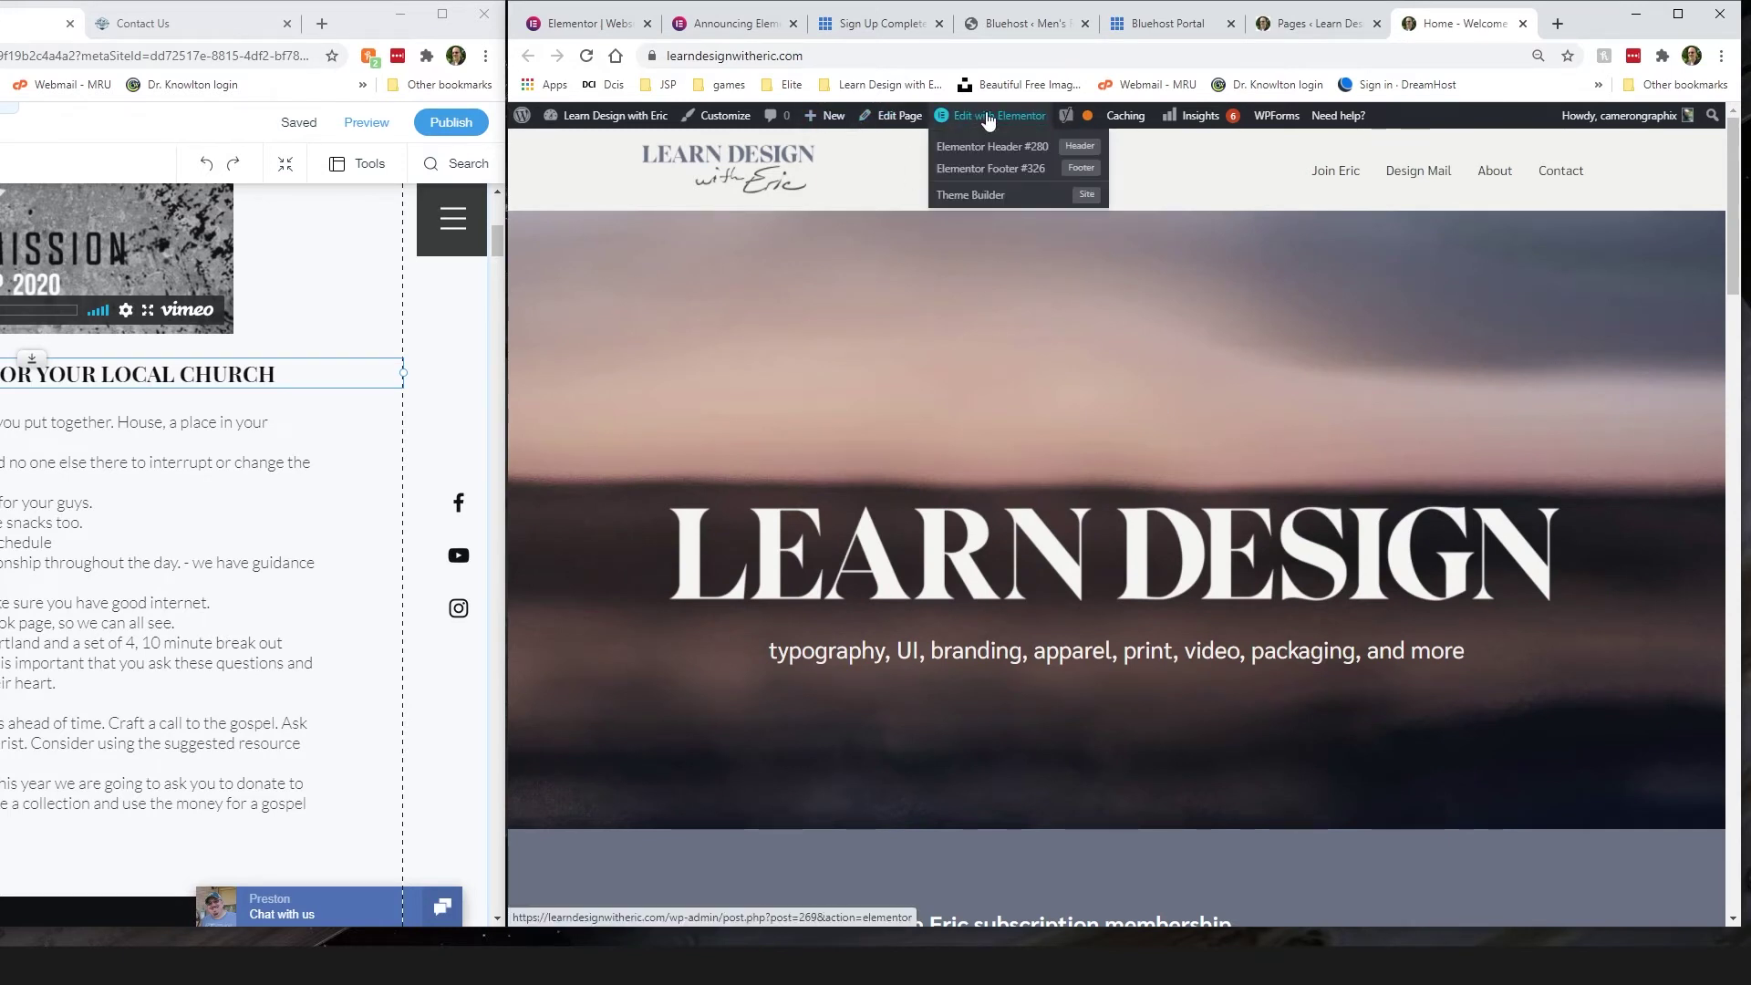
pyautogui.click(989, 121)
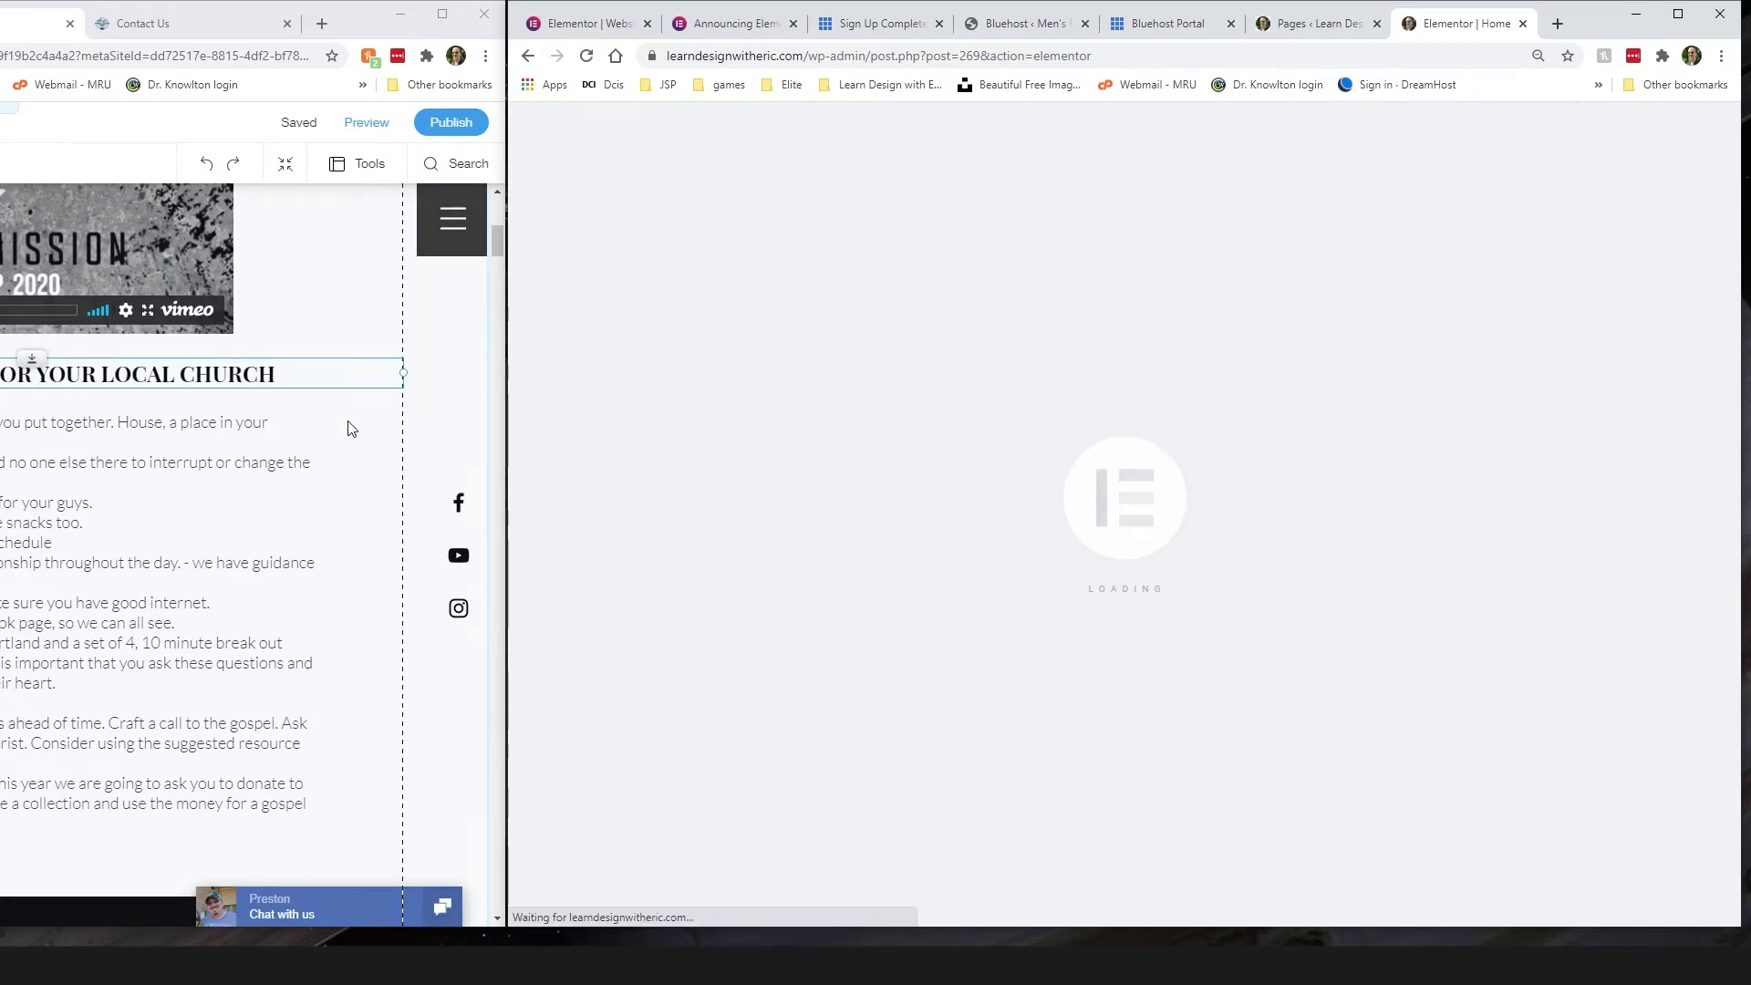
pyautogui.scroll(3, 289, 465)
pyautogui.scroll(4, 301, 466)
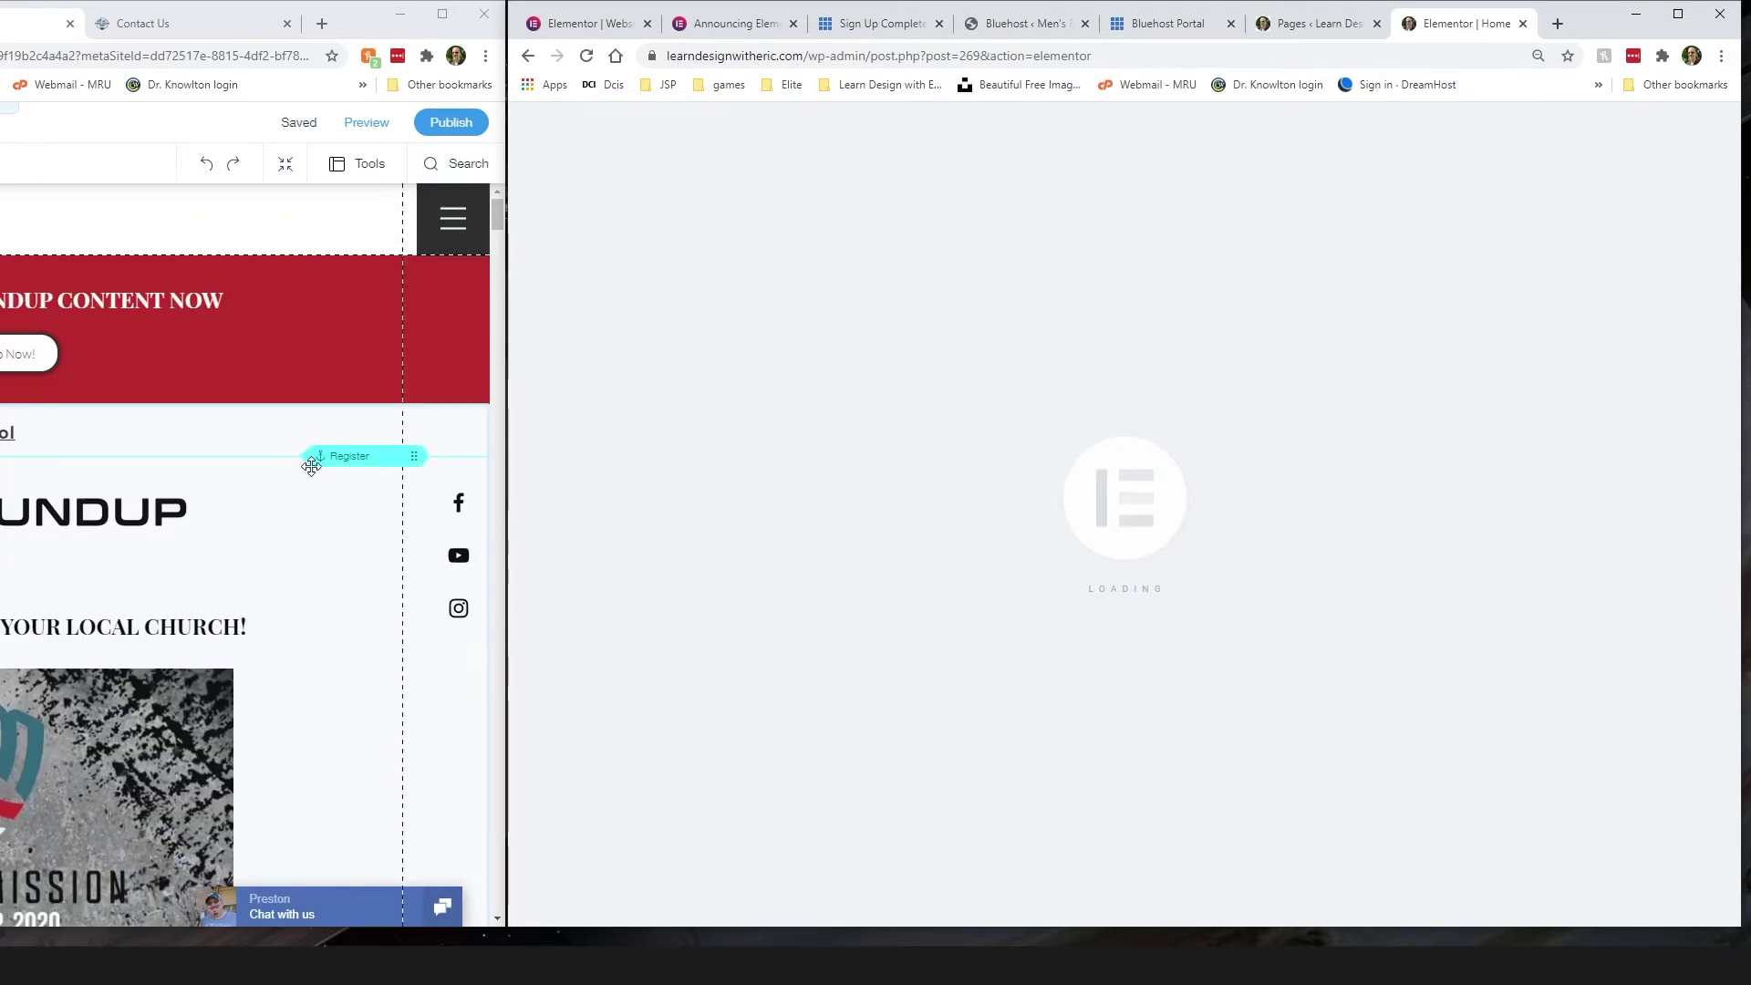
pyautogui.scroll(-2, 312, 470)
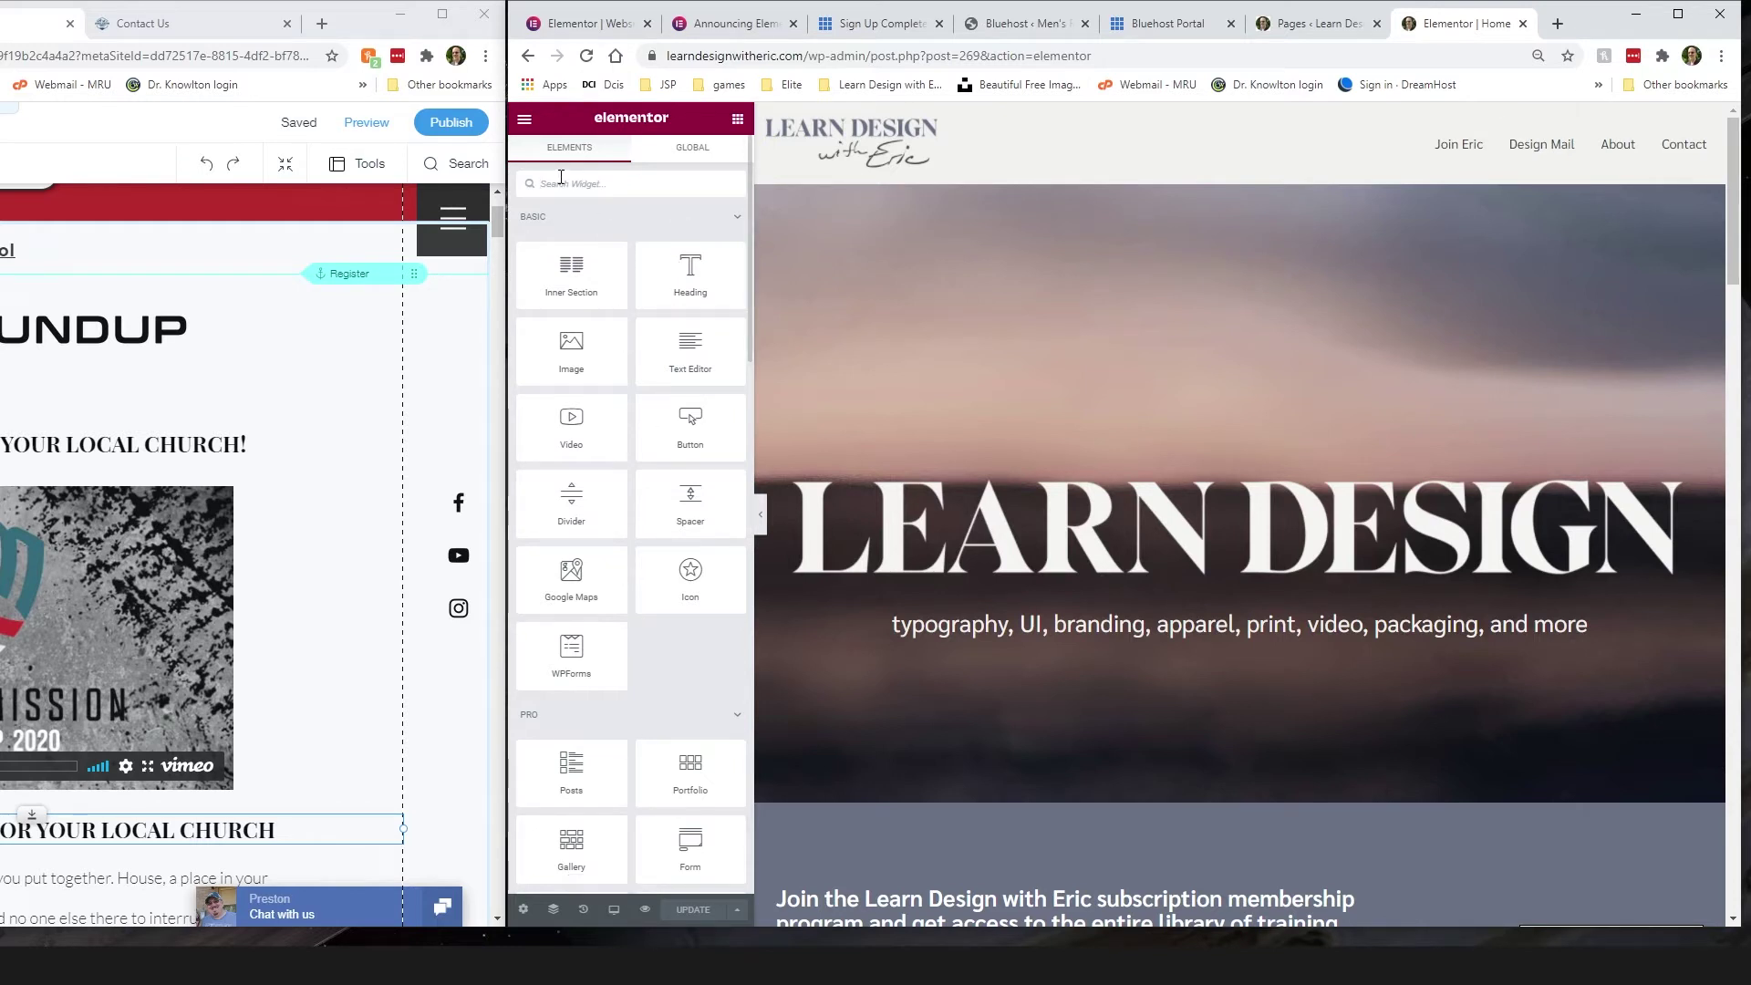
pyautogui.write('anch')
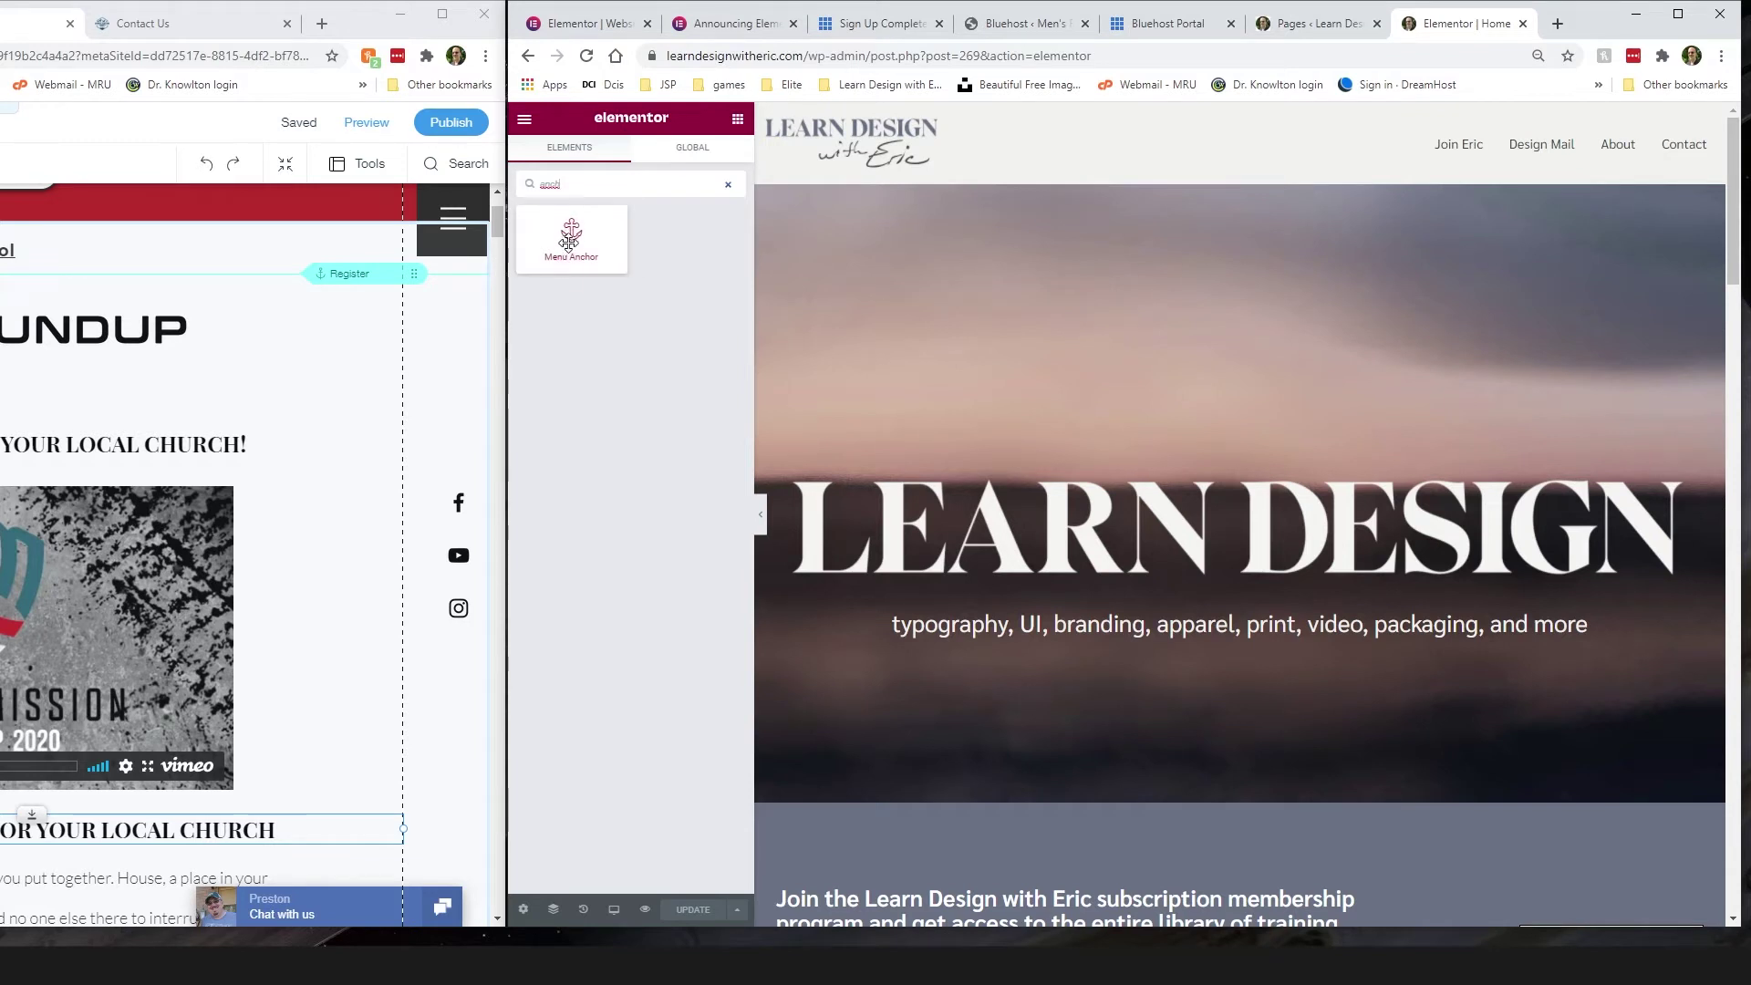
pyautogui.moveTo(567, 235)
pyautogui.mouseDown()
pyautogui.moveTo(1121, 492)
pyautogui.moveTo(1120, 912)
pyautogui.moveTo(1114, 395)
pyautogui.moveTo(1117, 473)
pyautogui.moveTo(1114, 427)
pyautogui.moveTo(565, 239)
pyautogui.mouseUp()
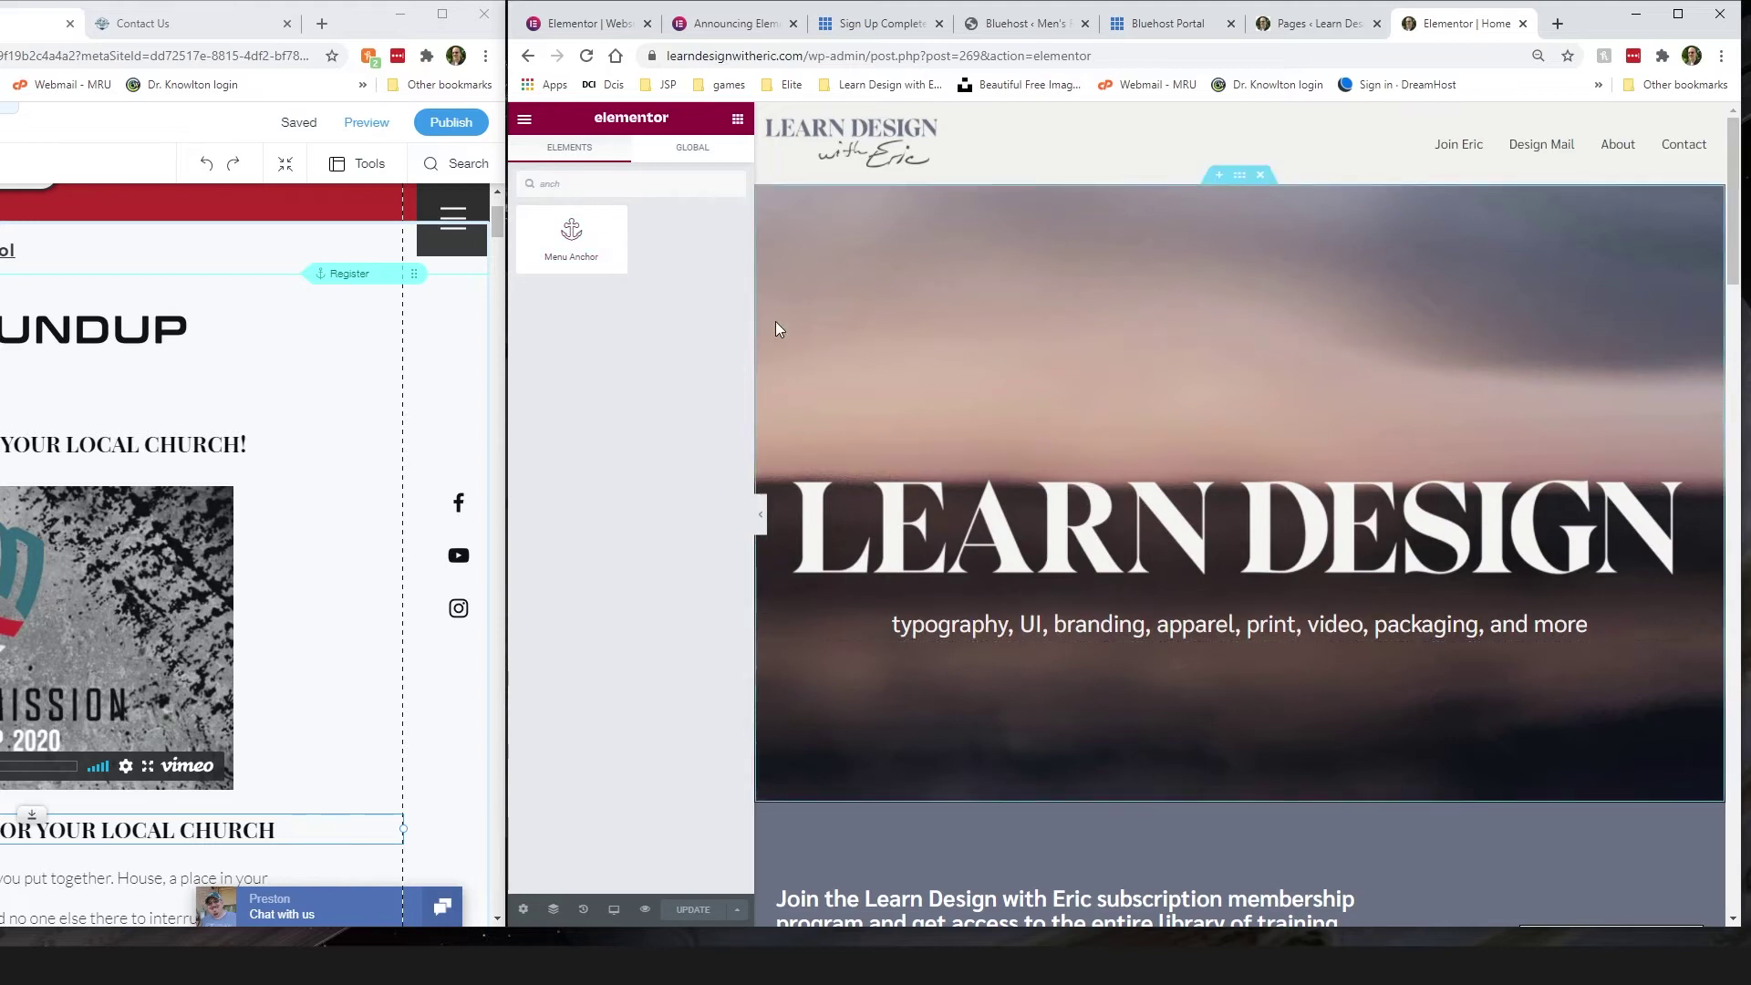
# Step: Select the hero column, LEARN DESIGN image and subtitle heading to inspect their settings
pyautogui.click(771, 358)
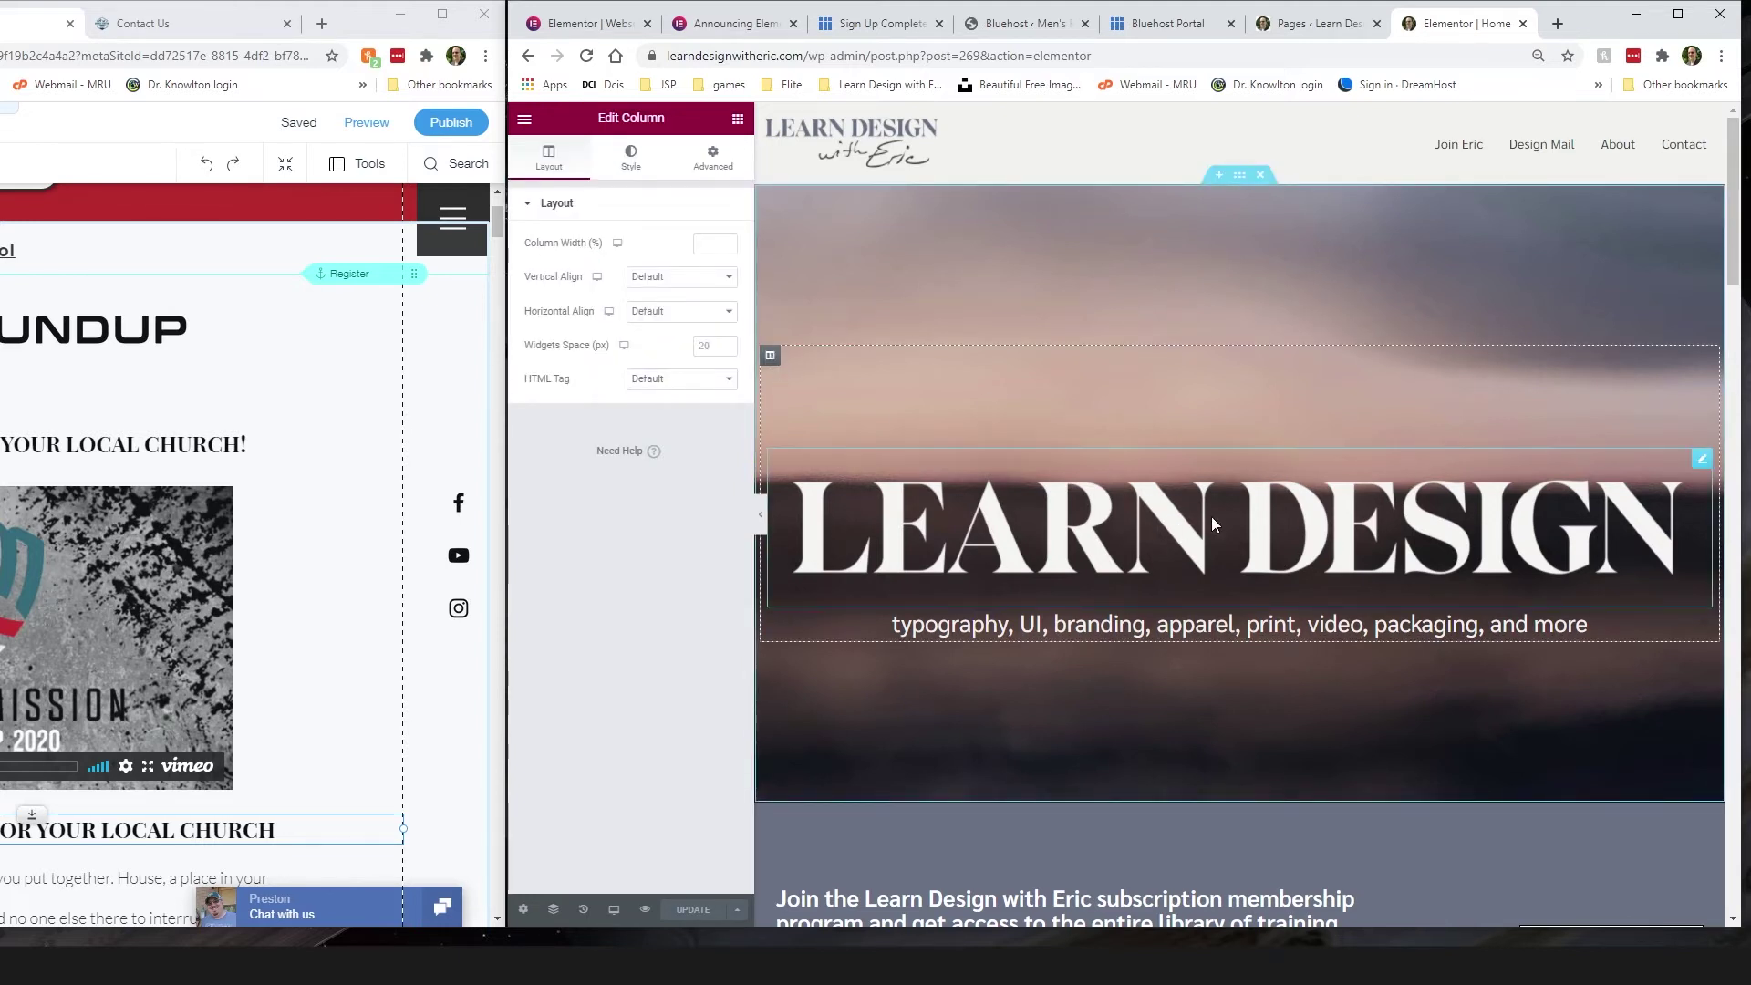
pyautogui.click(1702, 463)
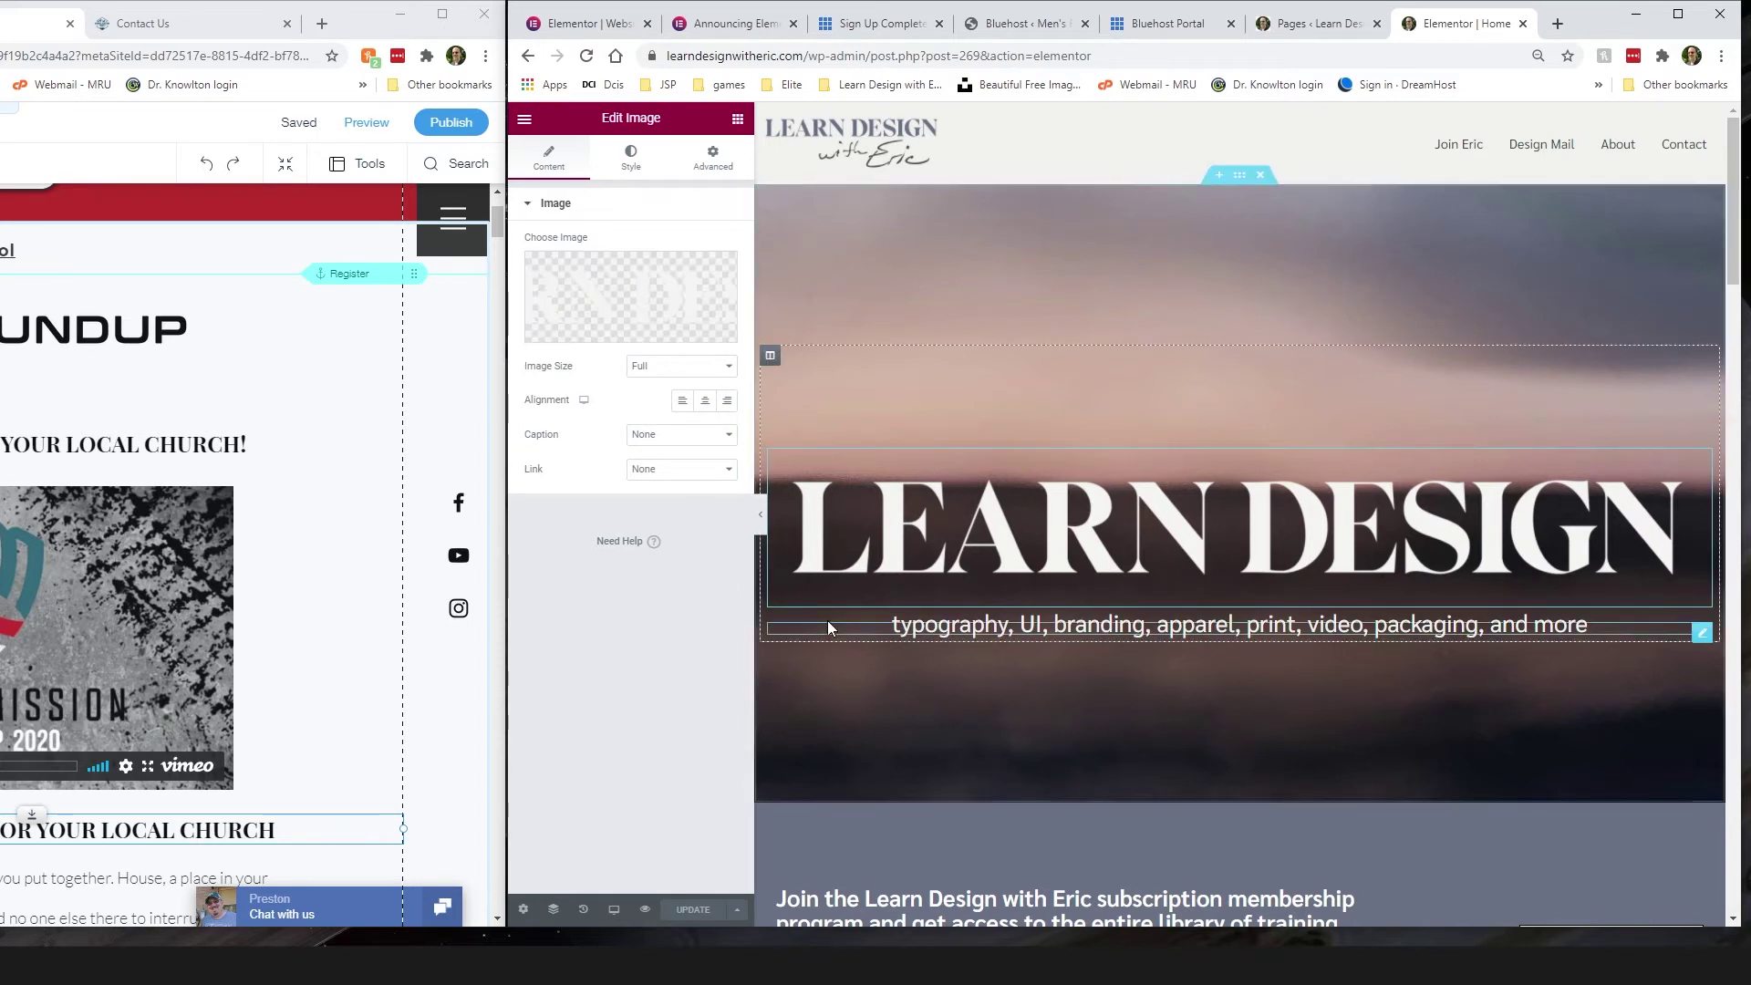
pyautogui.click(1002, 627)
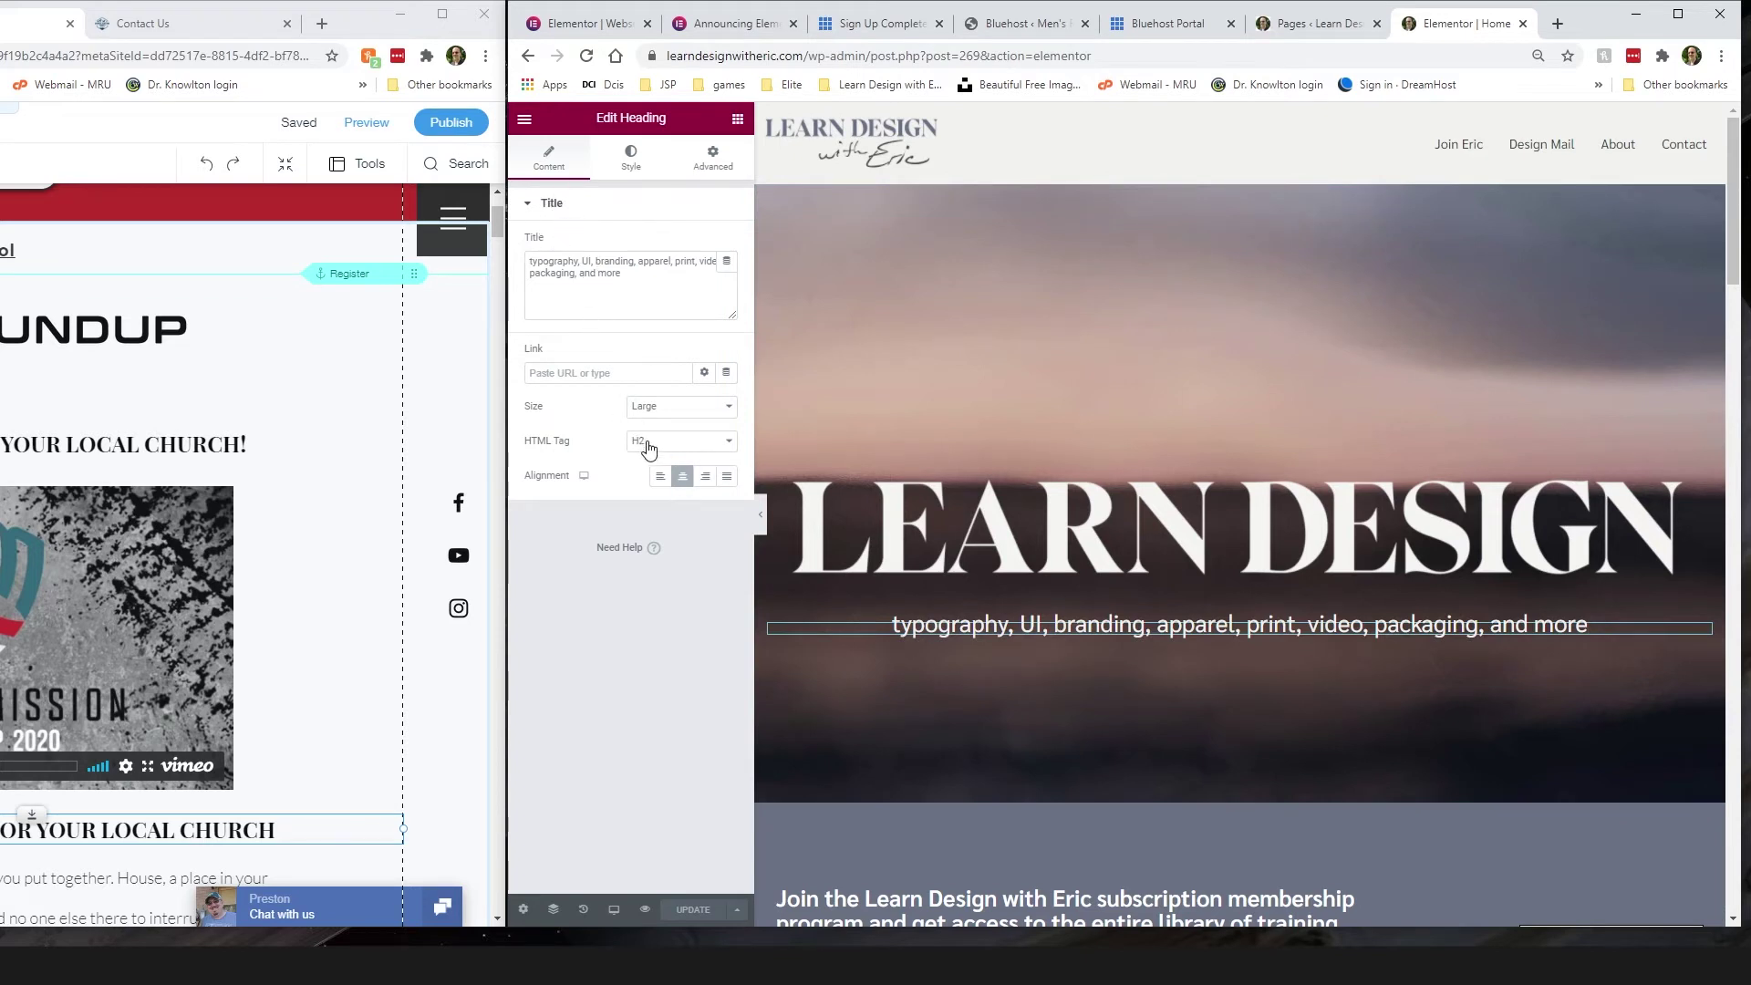
pyautogui.click(1083, 524)
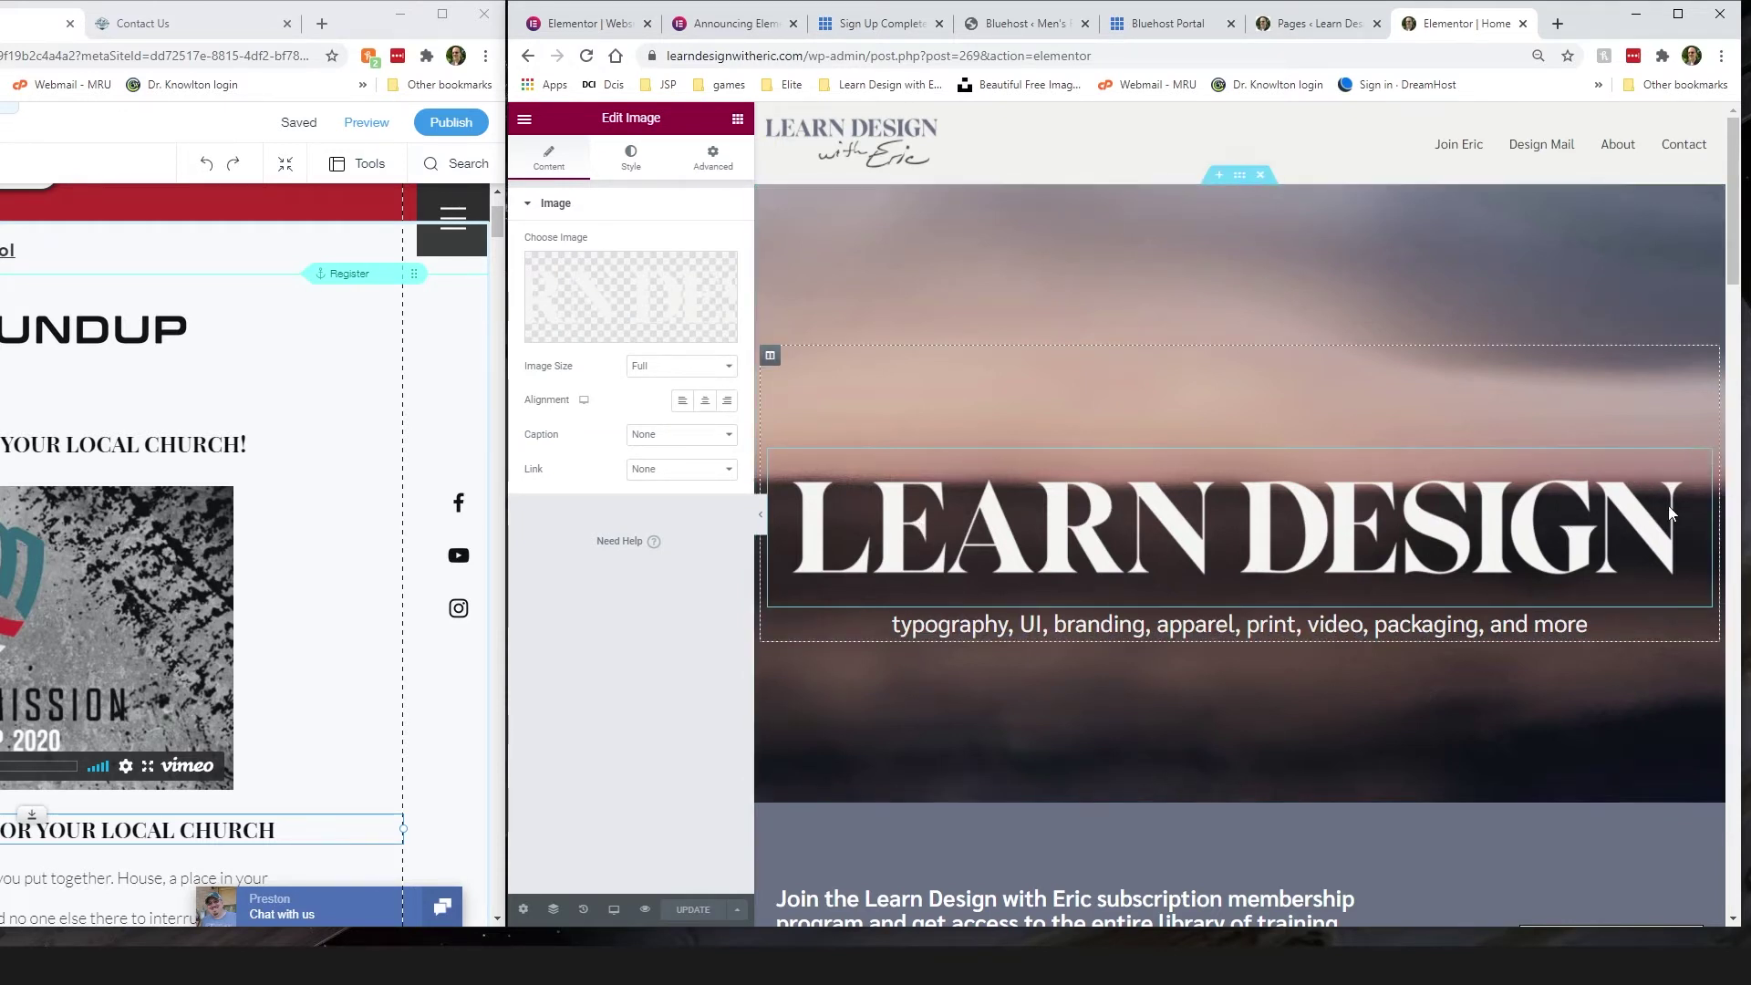
# Step: Select the membership heading, move the trial button column left, then back to the right
pyautogui.scroll(-1, 917, 806)
pyautogui.scroll(-2, 948, 803)
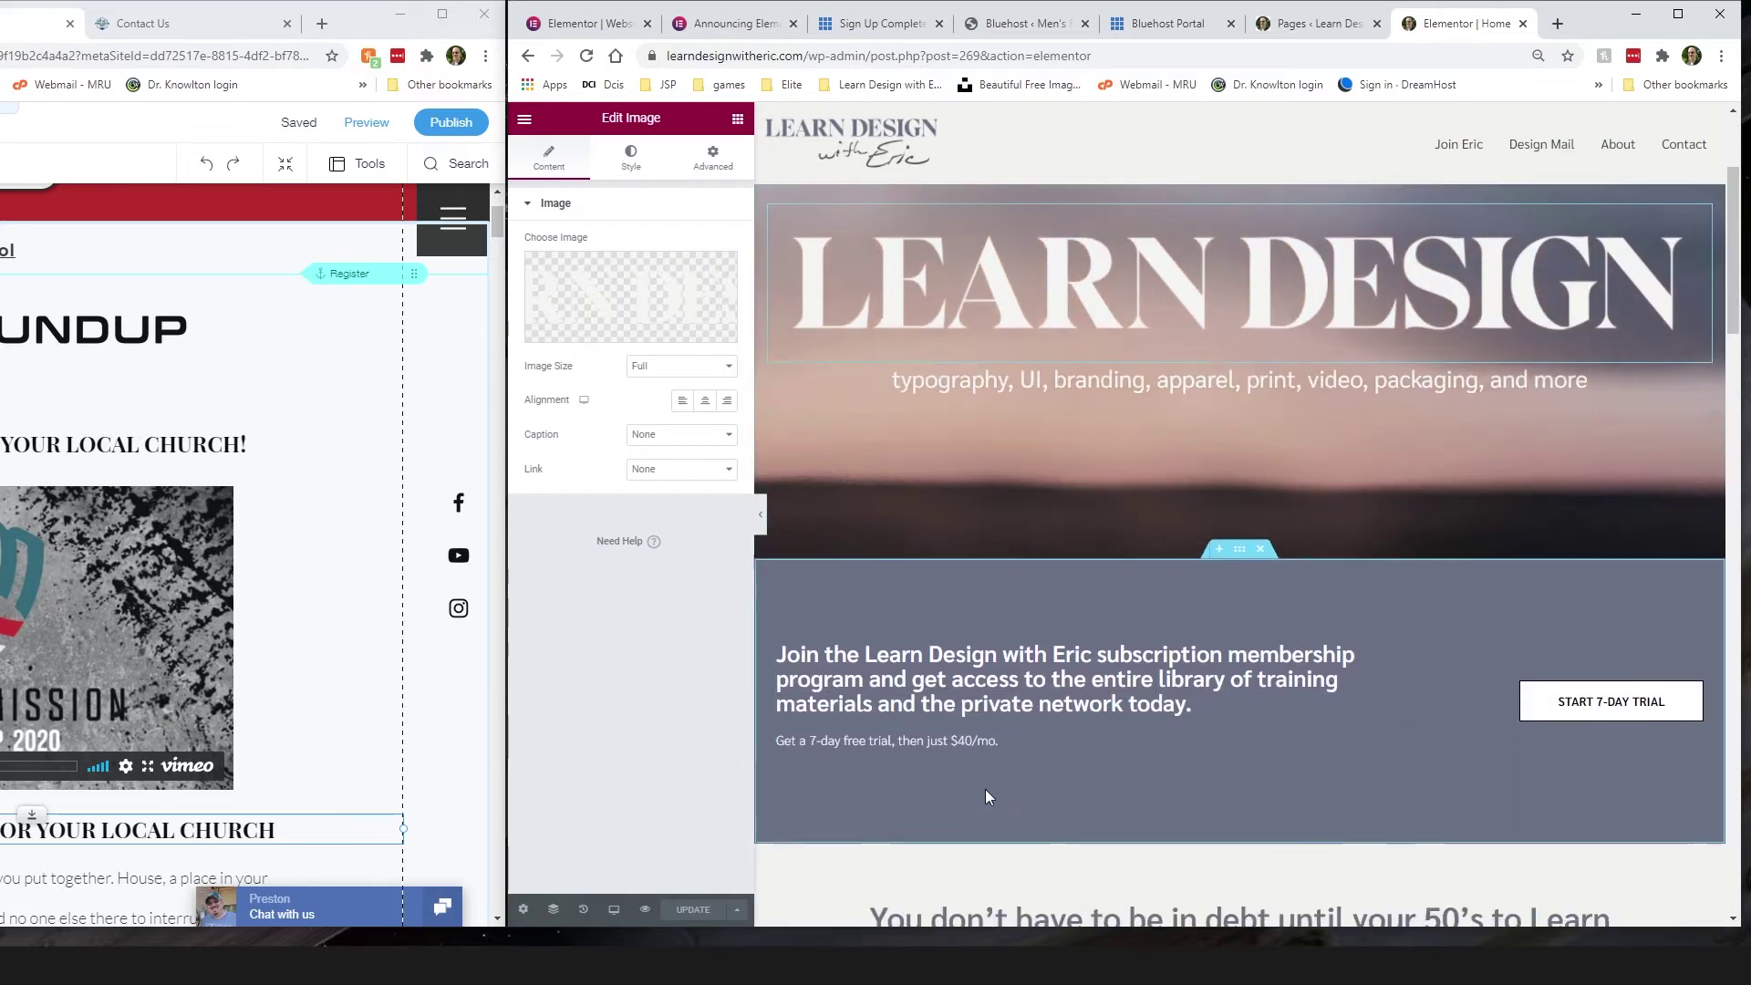
pyautogui.scroll(2, 1049, 770)
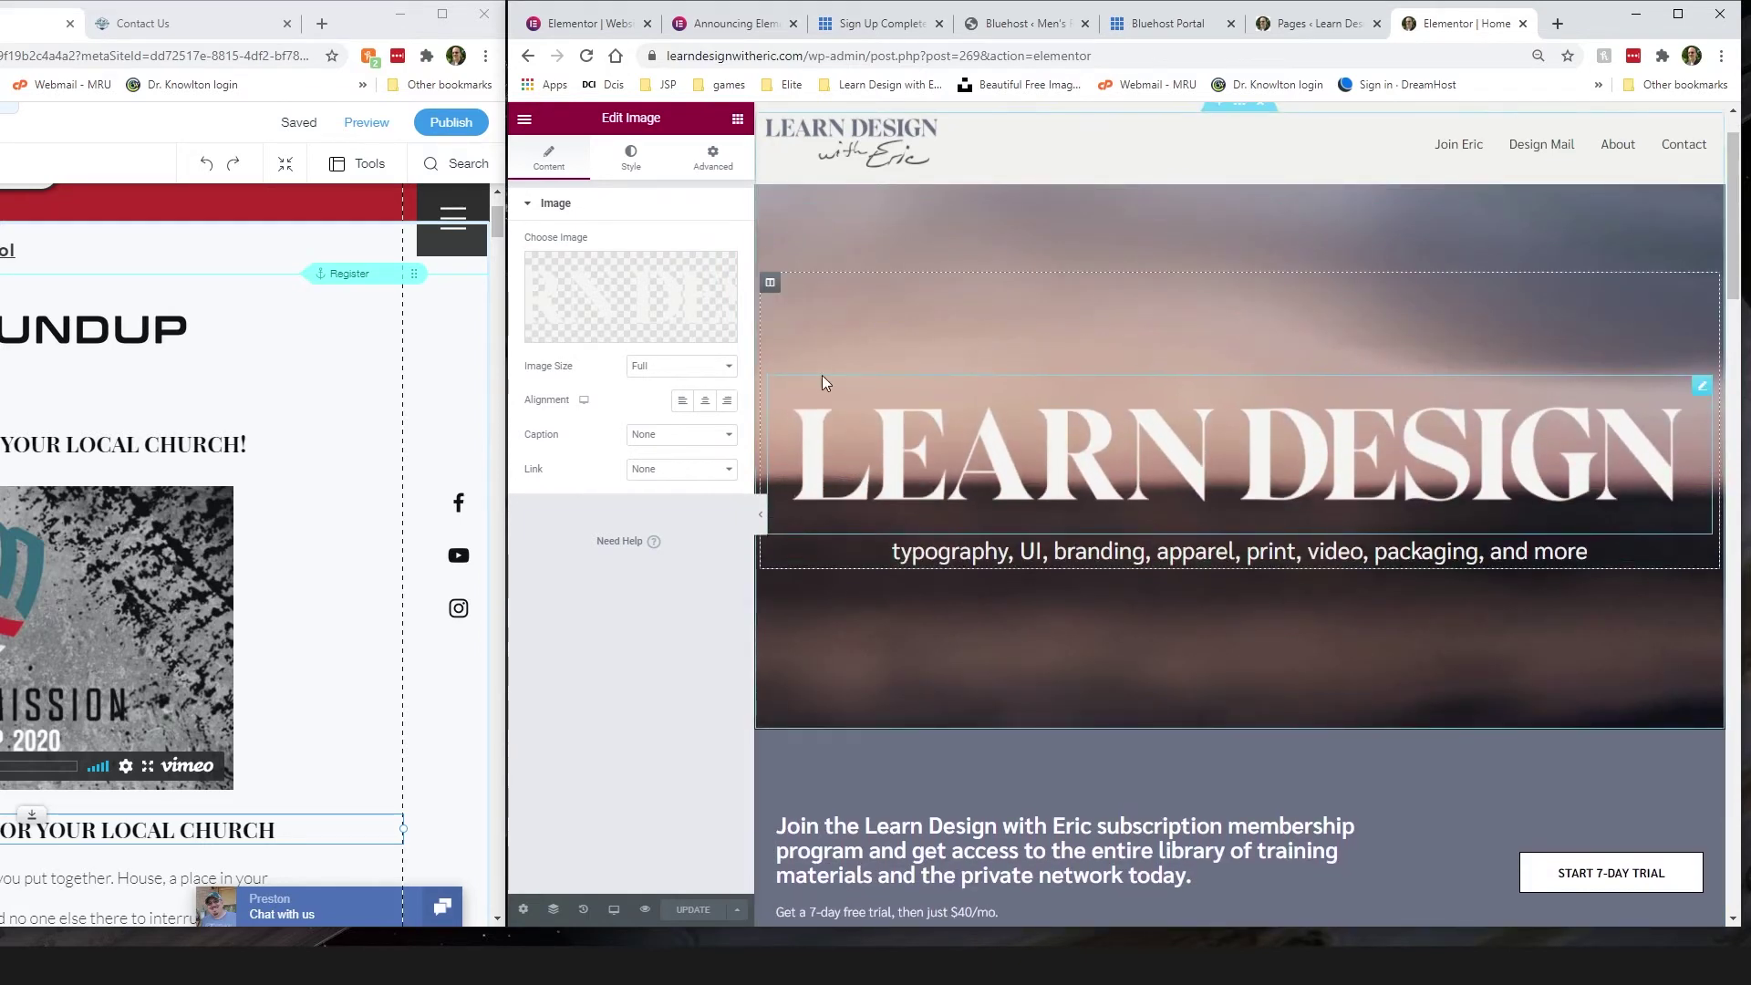
pyautogui.scroll(-2, 1349, 729)
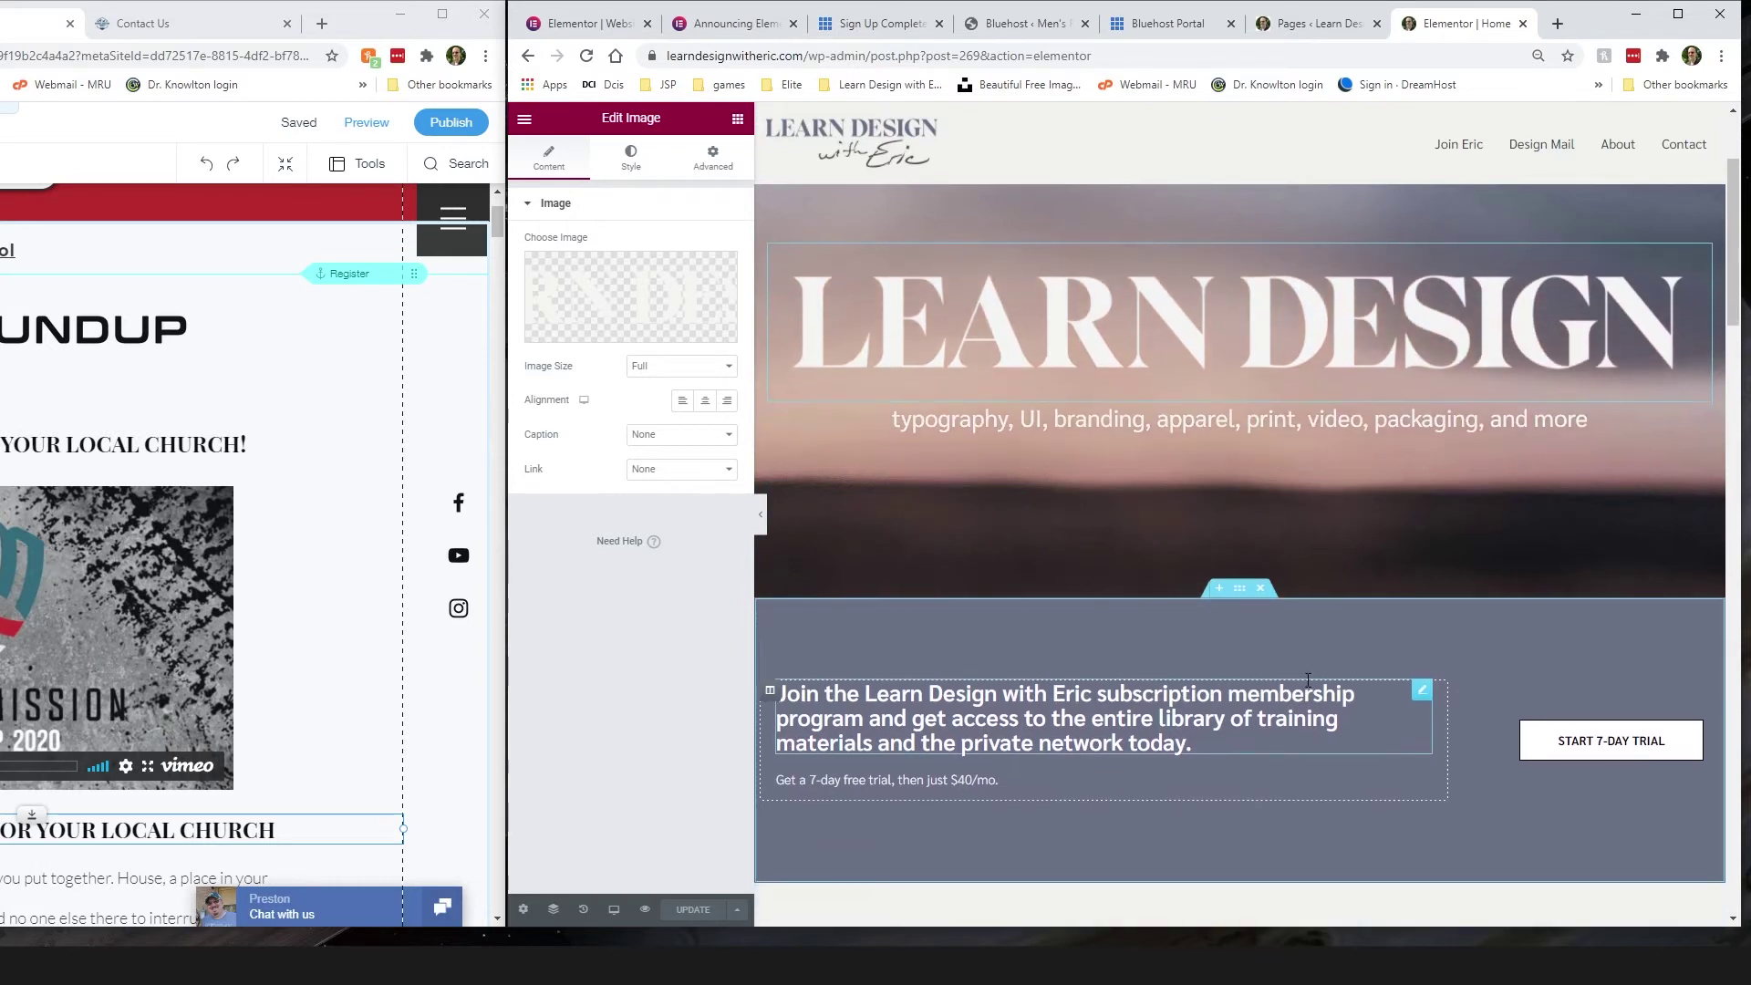
pyautogui.click(1351, 717)
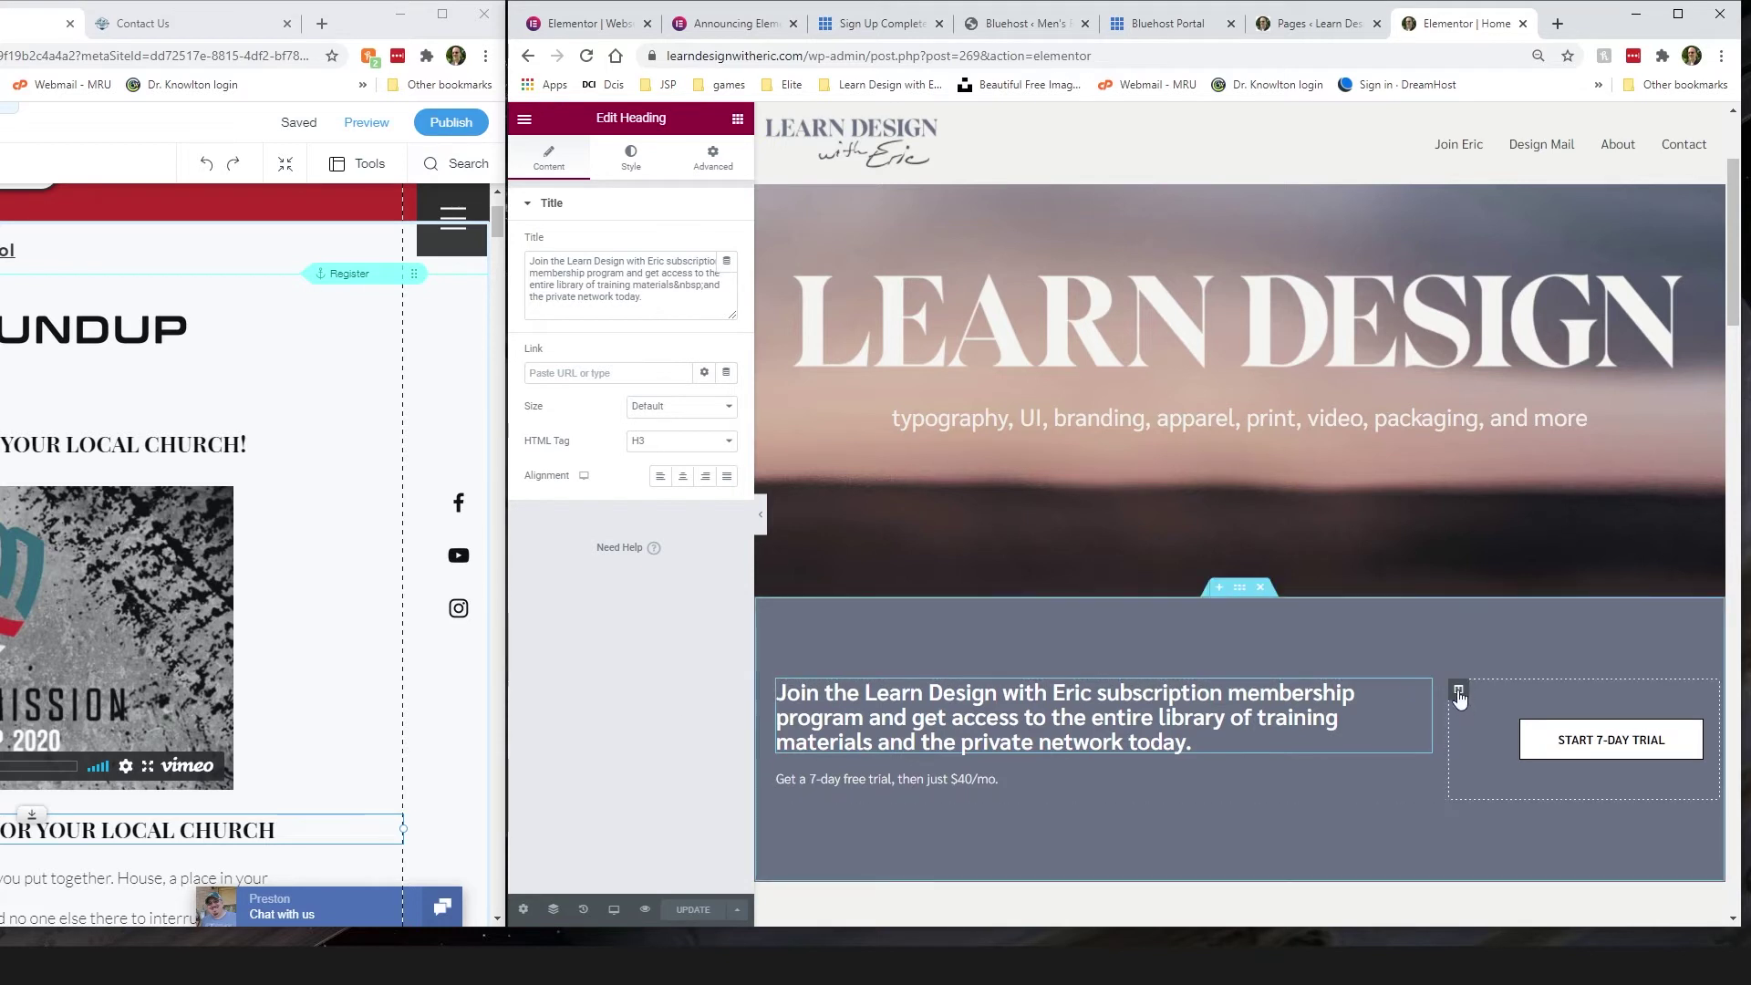
pyautogui.moveTo(1458, 695); pyautogui.dragTo(796, 703)
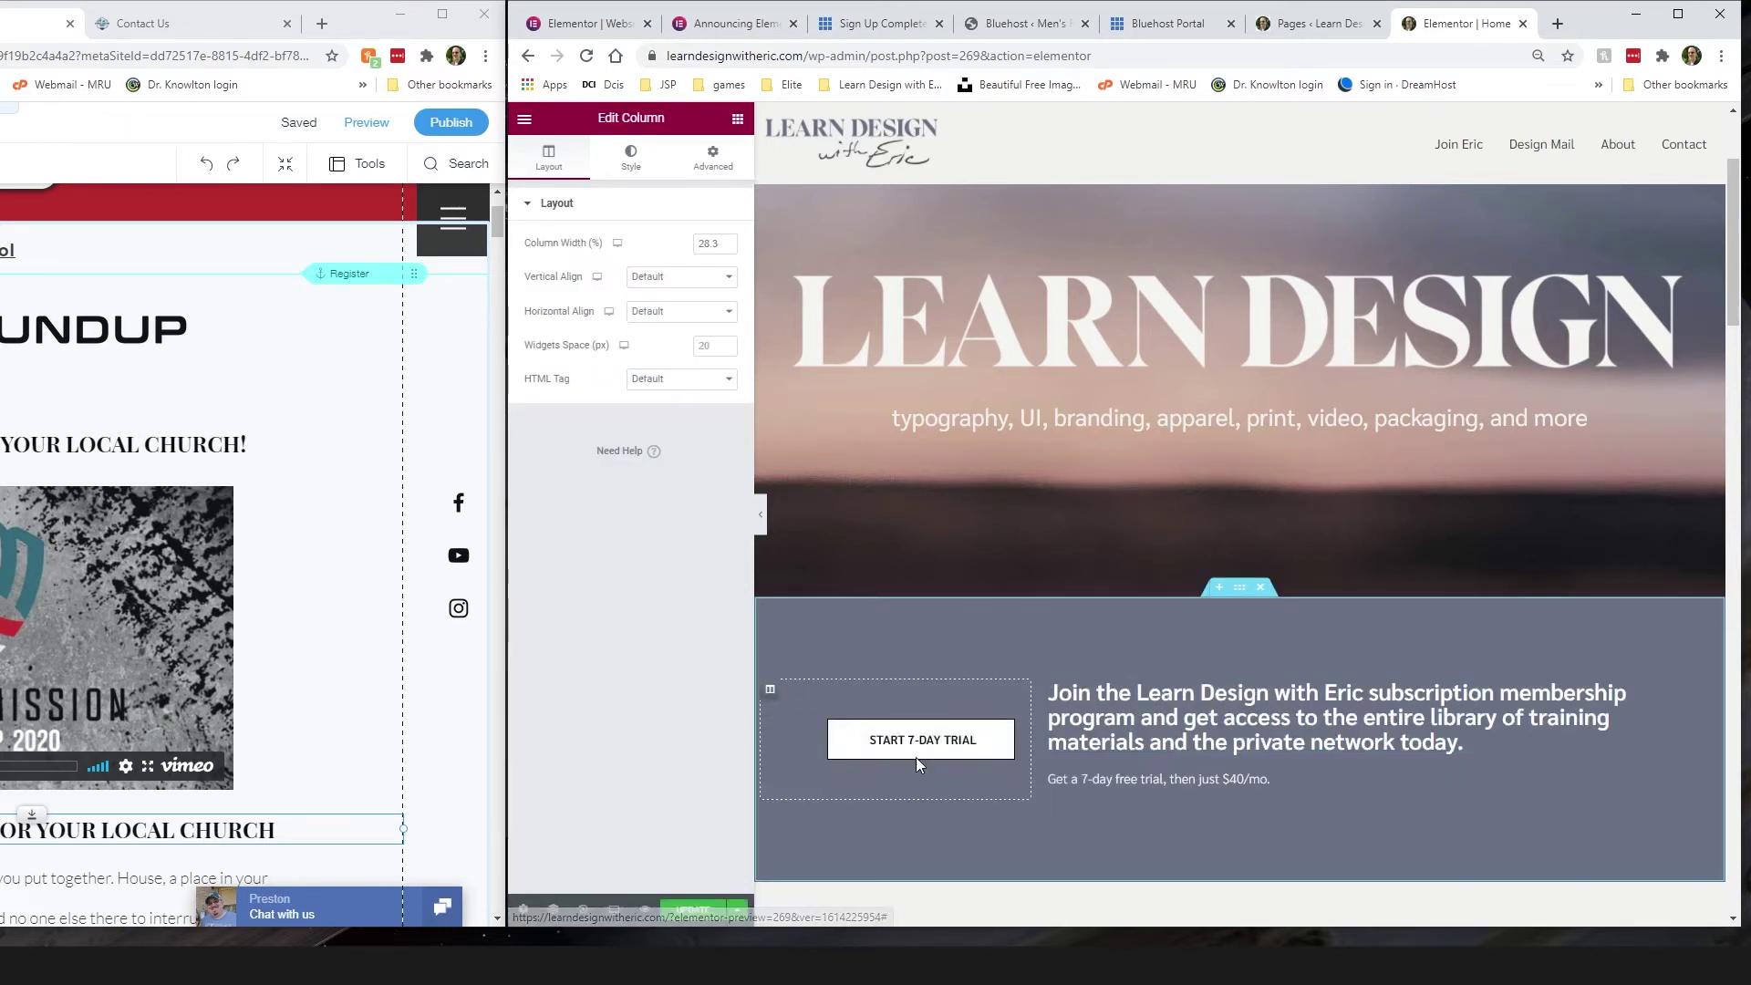
pyautogui.moveTo(770, 689); pyautogui.dragTo(1523, 693)
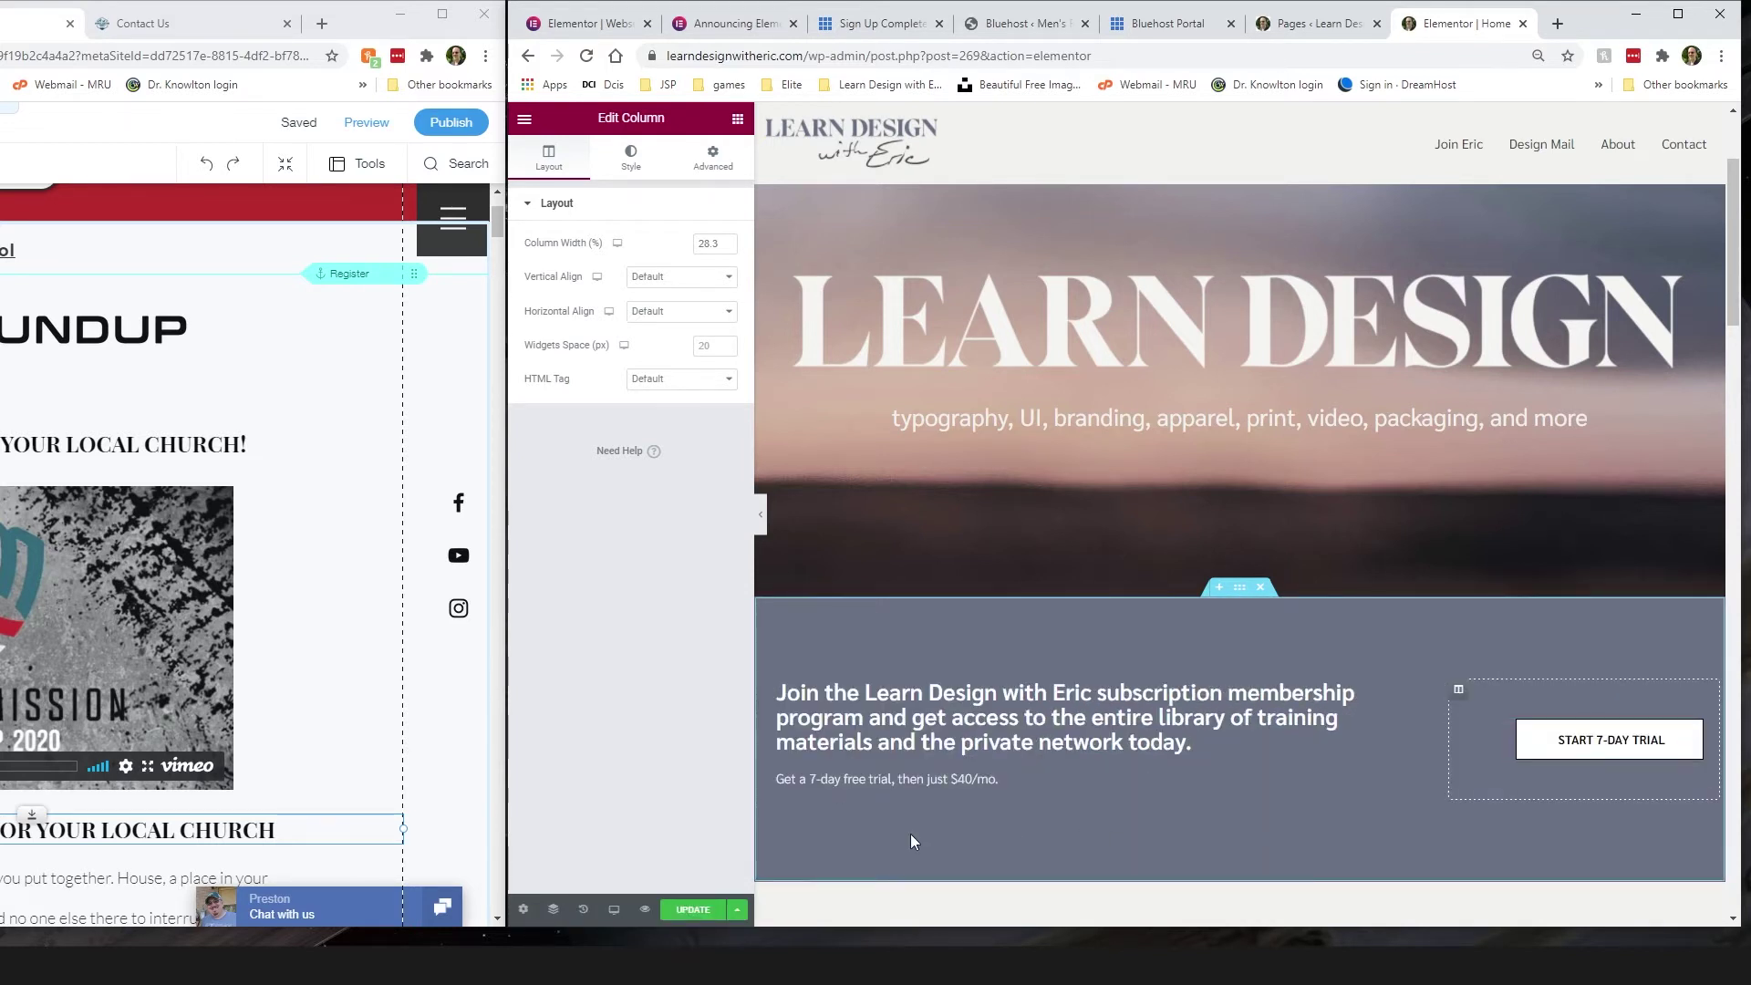
# Step: Switch the editor preview to tablet width and scroll through the page
pyautogui.click(613, 909)
pyautogui.click(611, 834)
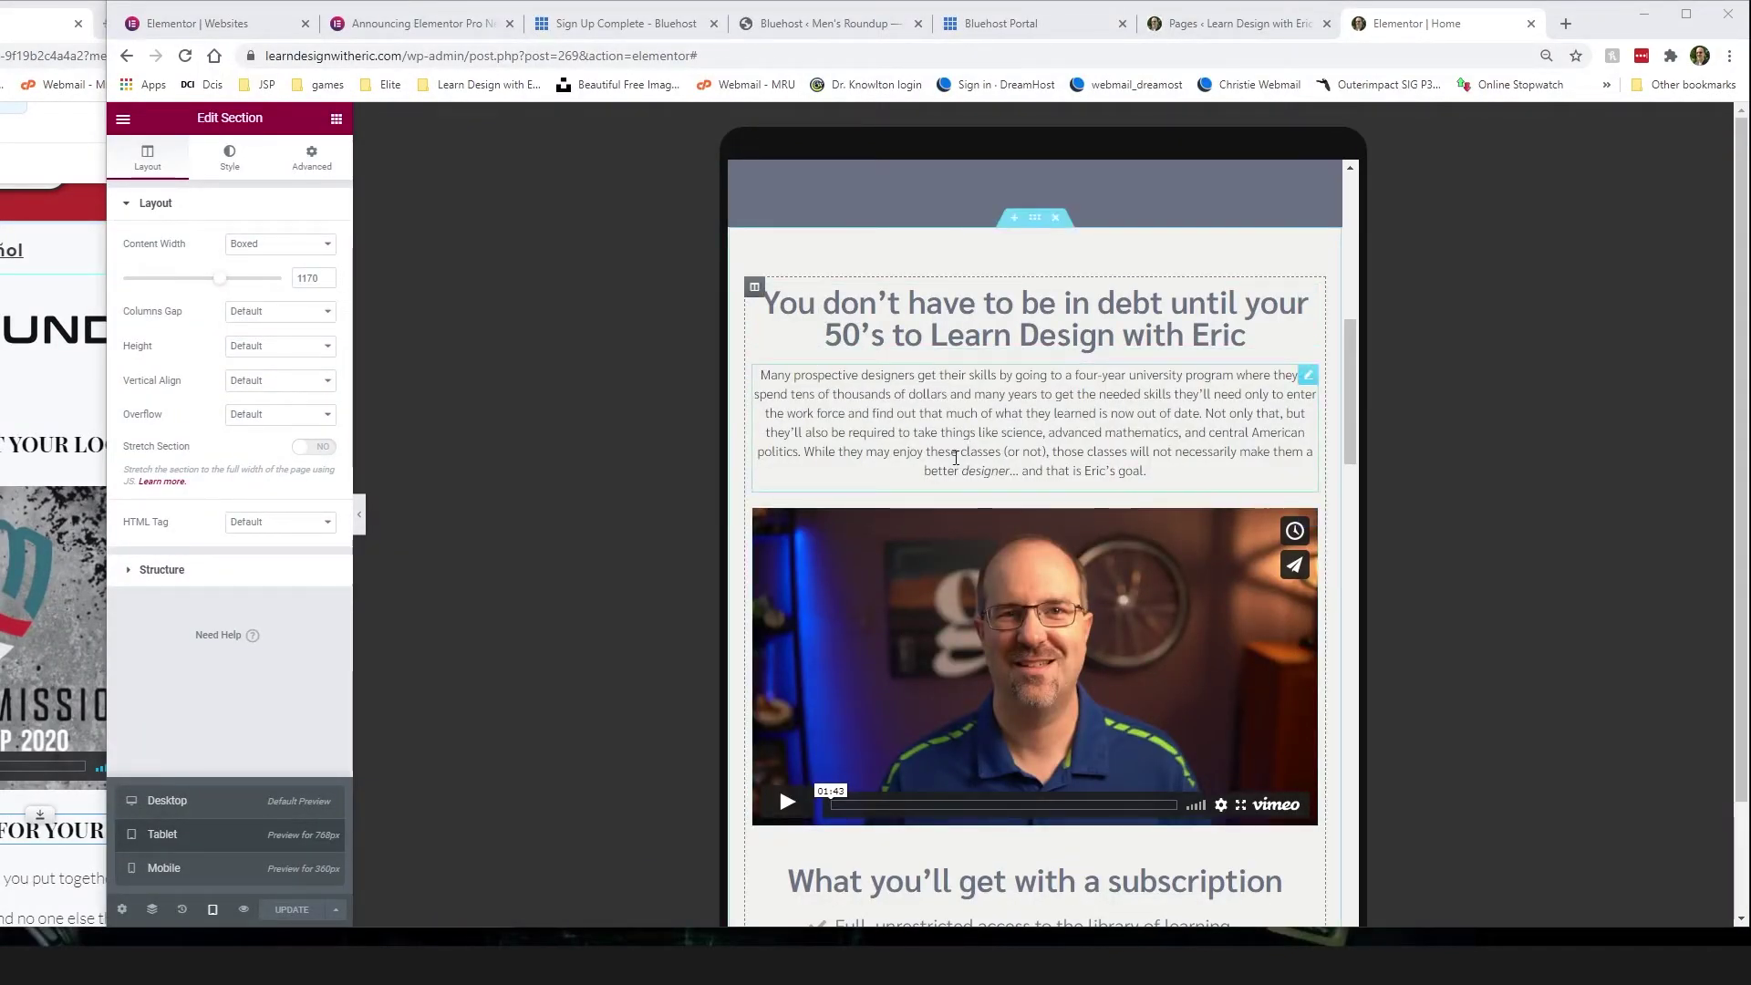
pyautogui.scroll(5, 969, 513)
pyautogui.scroll(5, 976, 513)
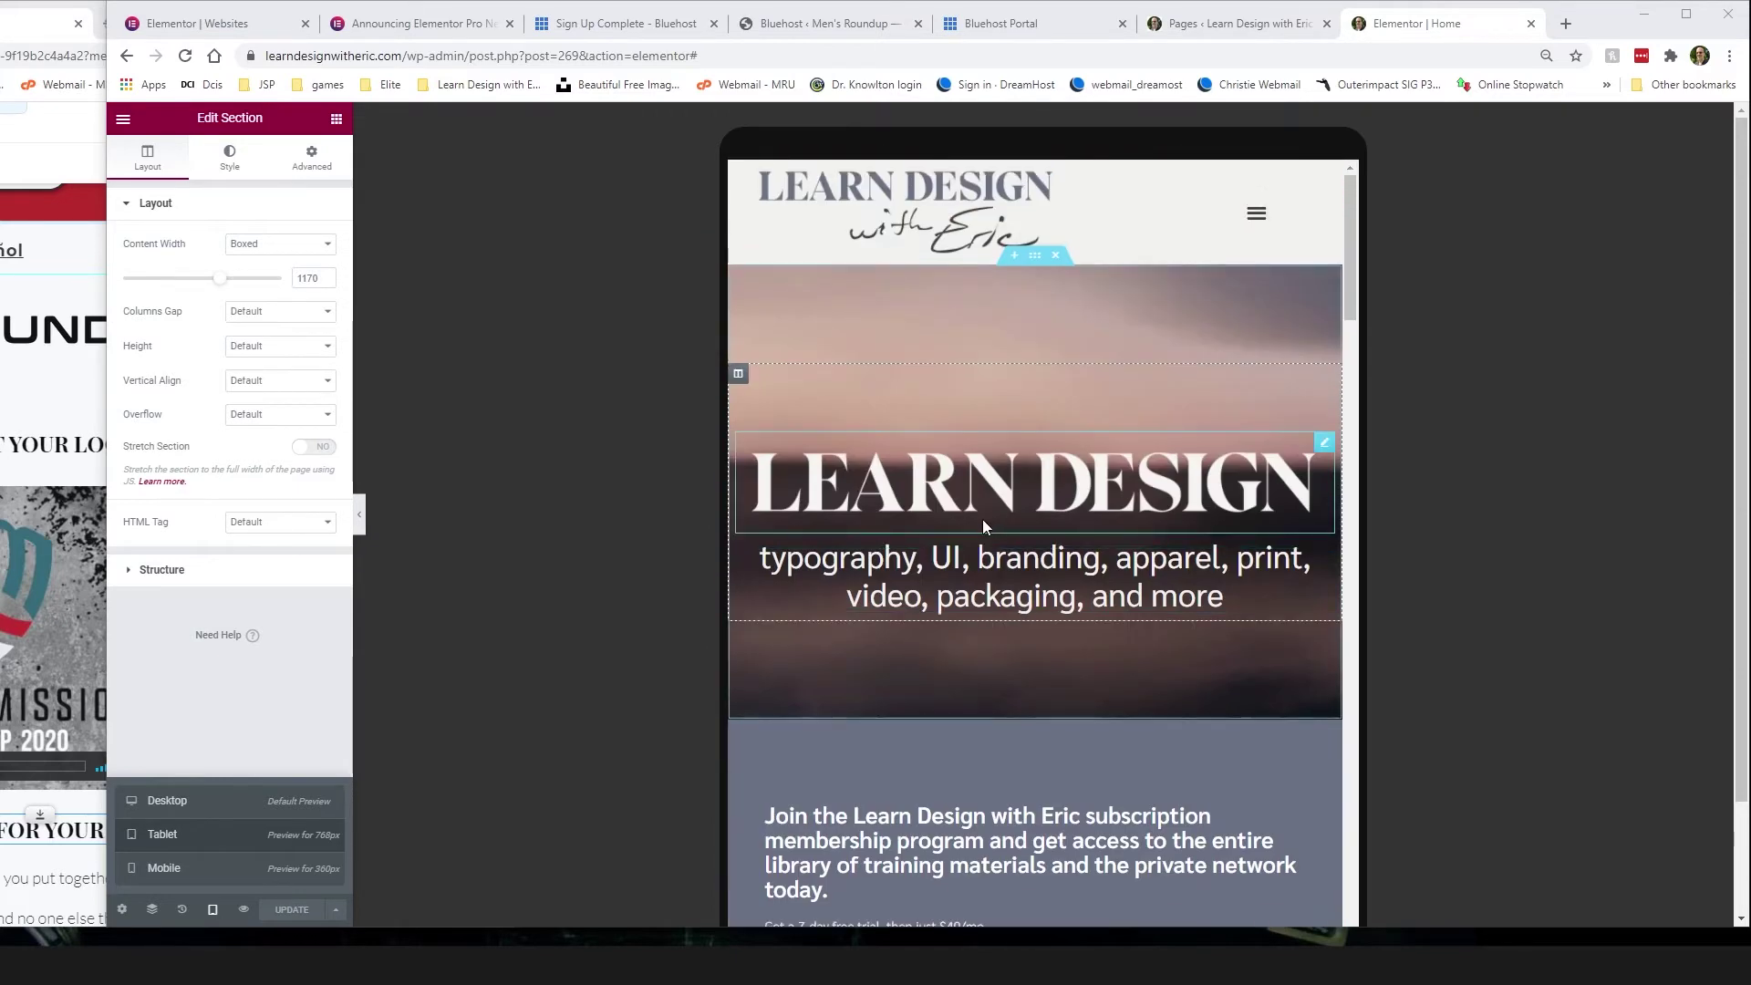
pyautogui.scroll(-10, 983, 527)
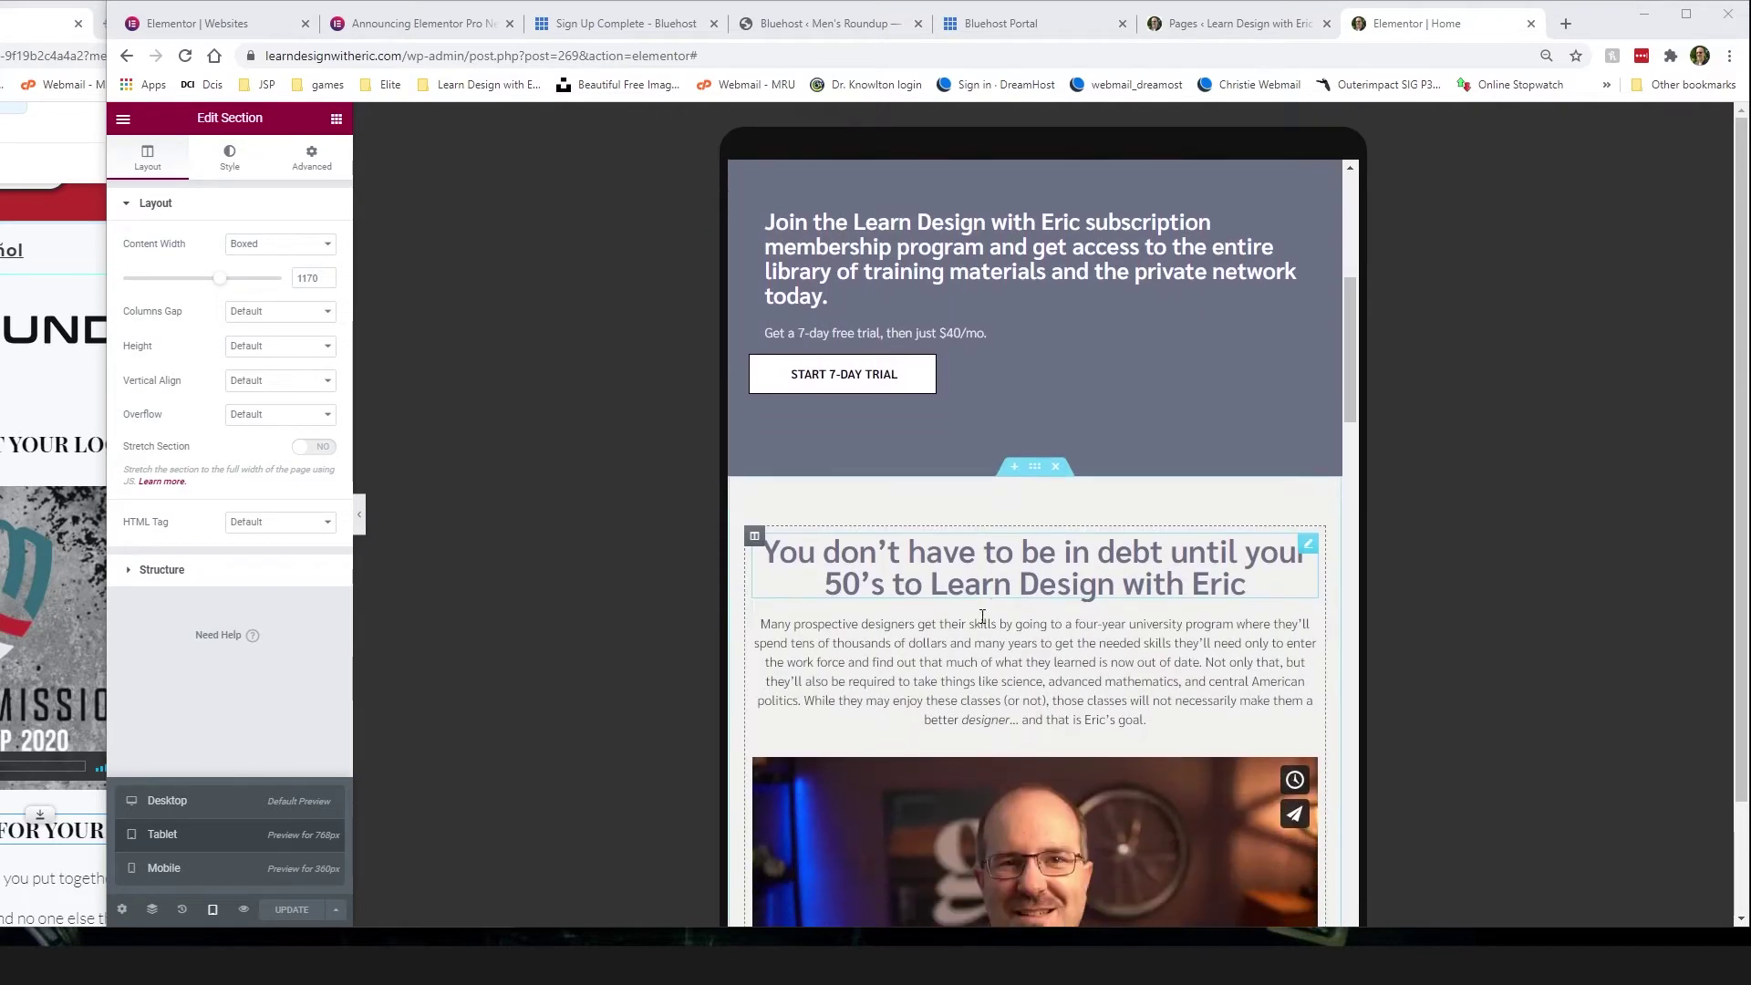
pyautogui.scroll(-3, 969, 599)
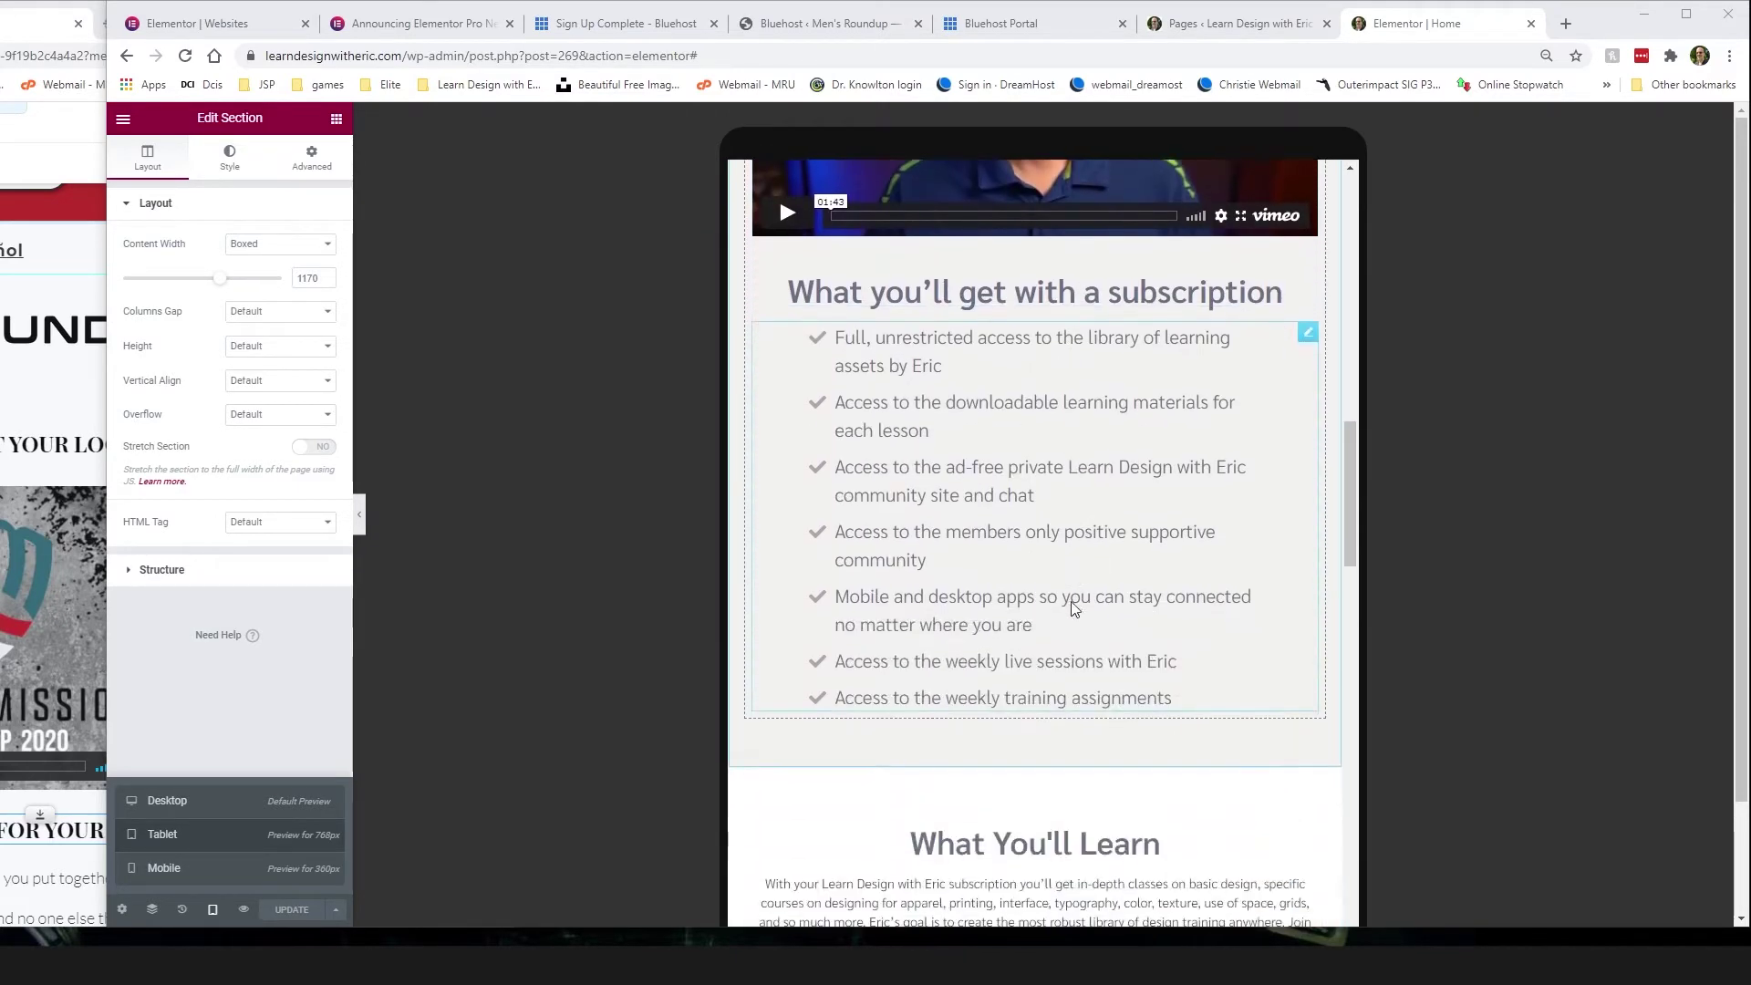
pyautogui.scroll(-4, 1074, 608)
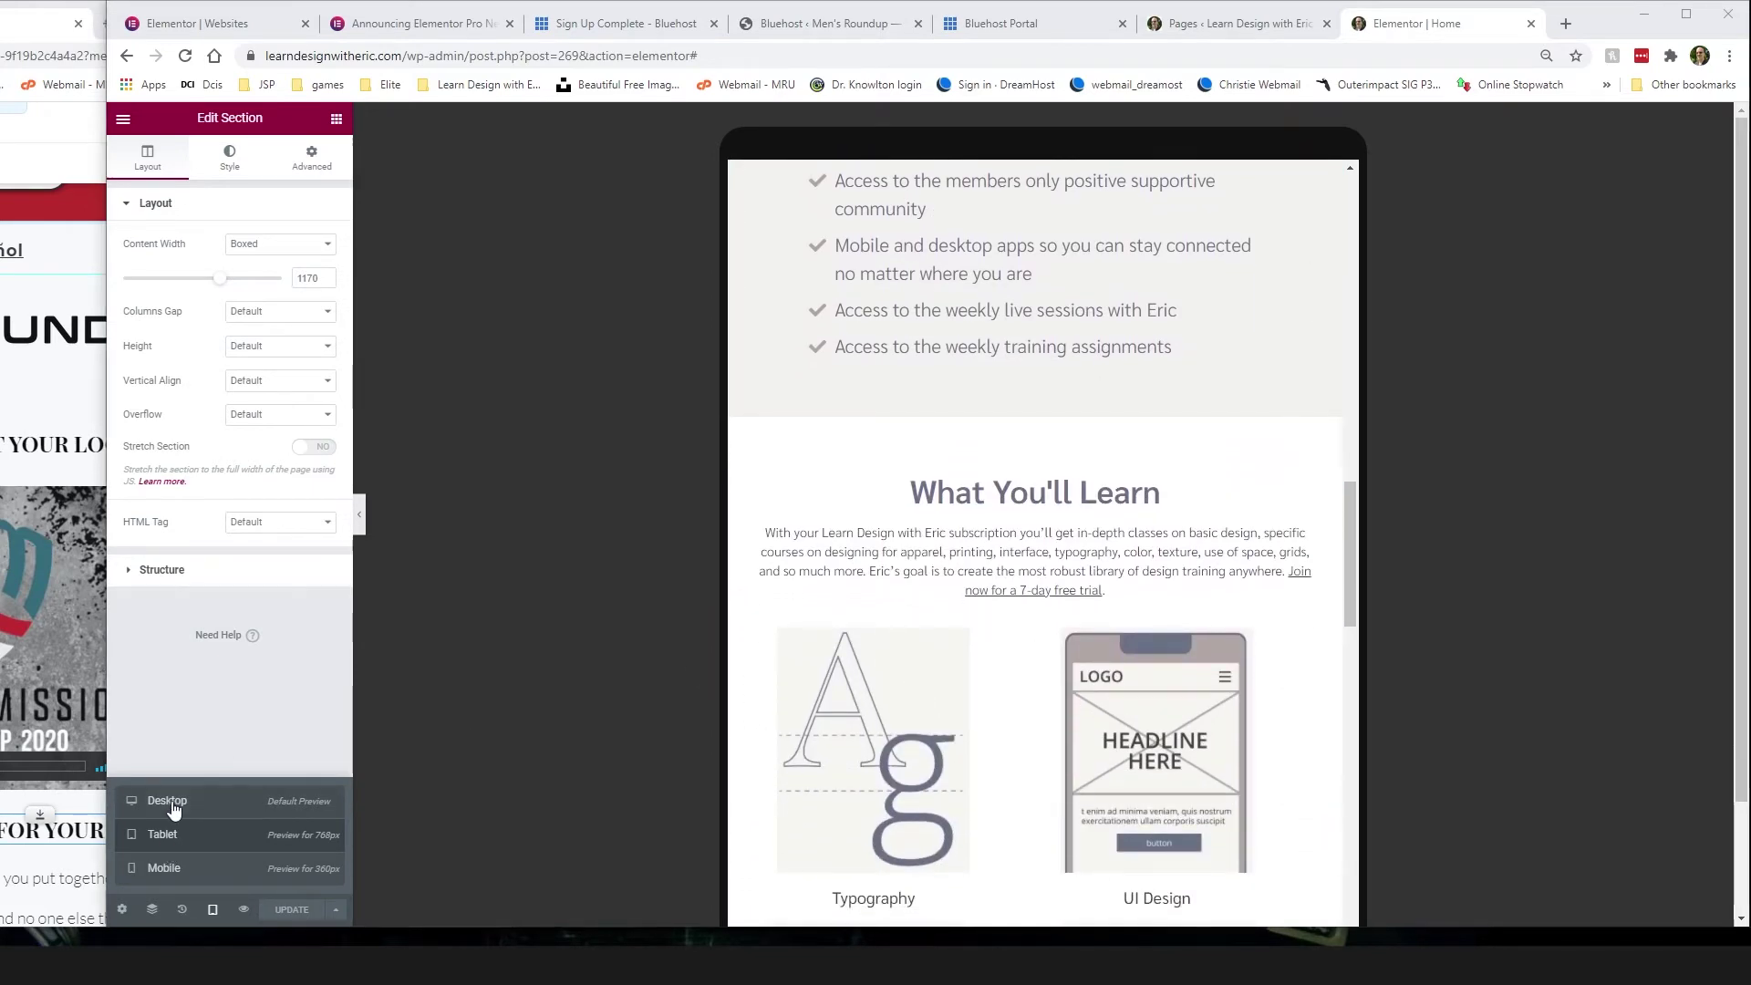
# Step: Return the preview to desktop width and resize the browser window to test the layout
pyautogui.click(174, 809)
pyautogui.scroll(10, 957, 618)
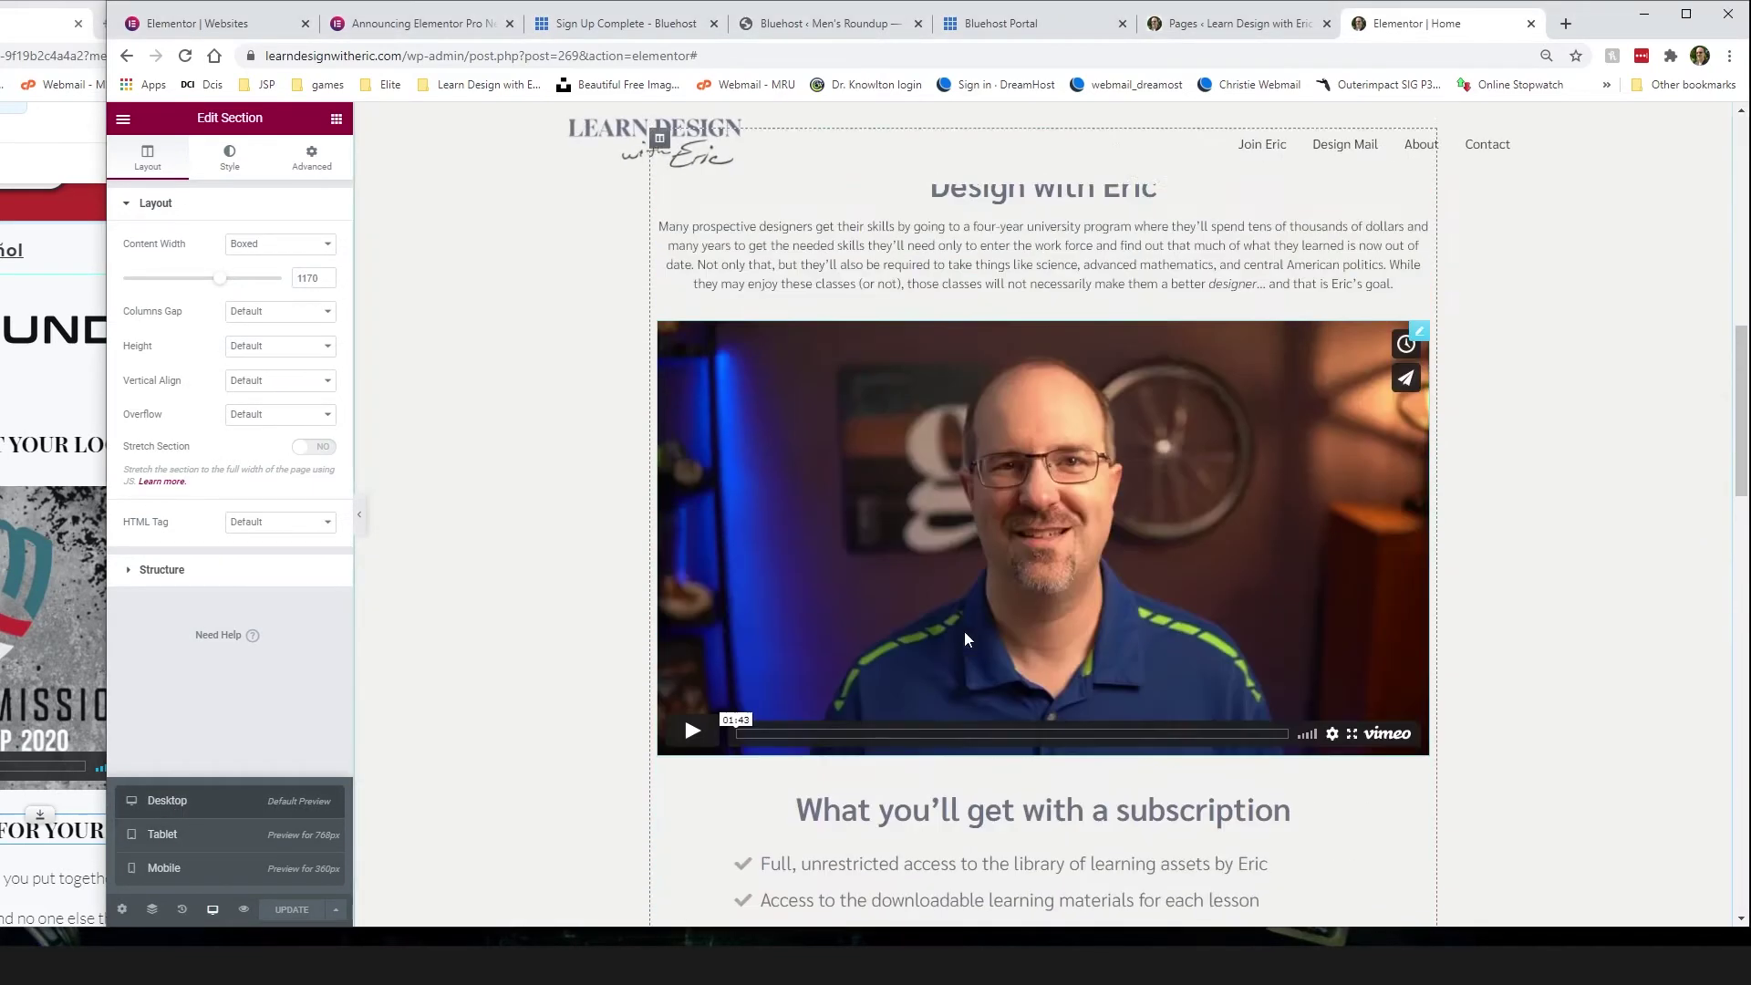
pyautogui.scroll(4, 965, 631)
pyautogui.scroll(-10, 369, 739)
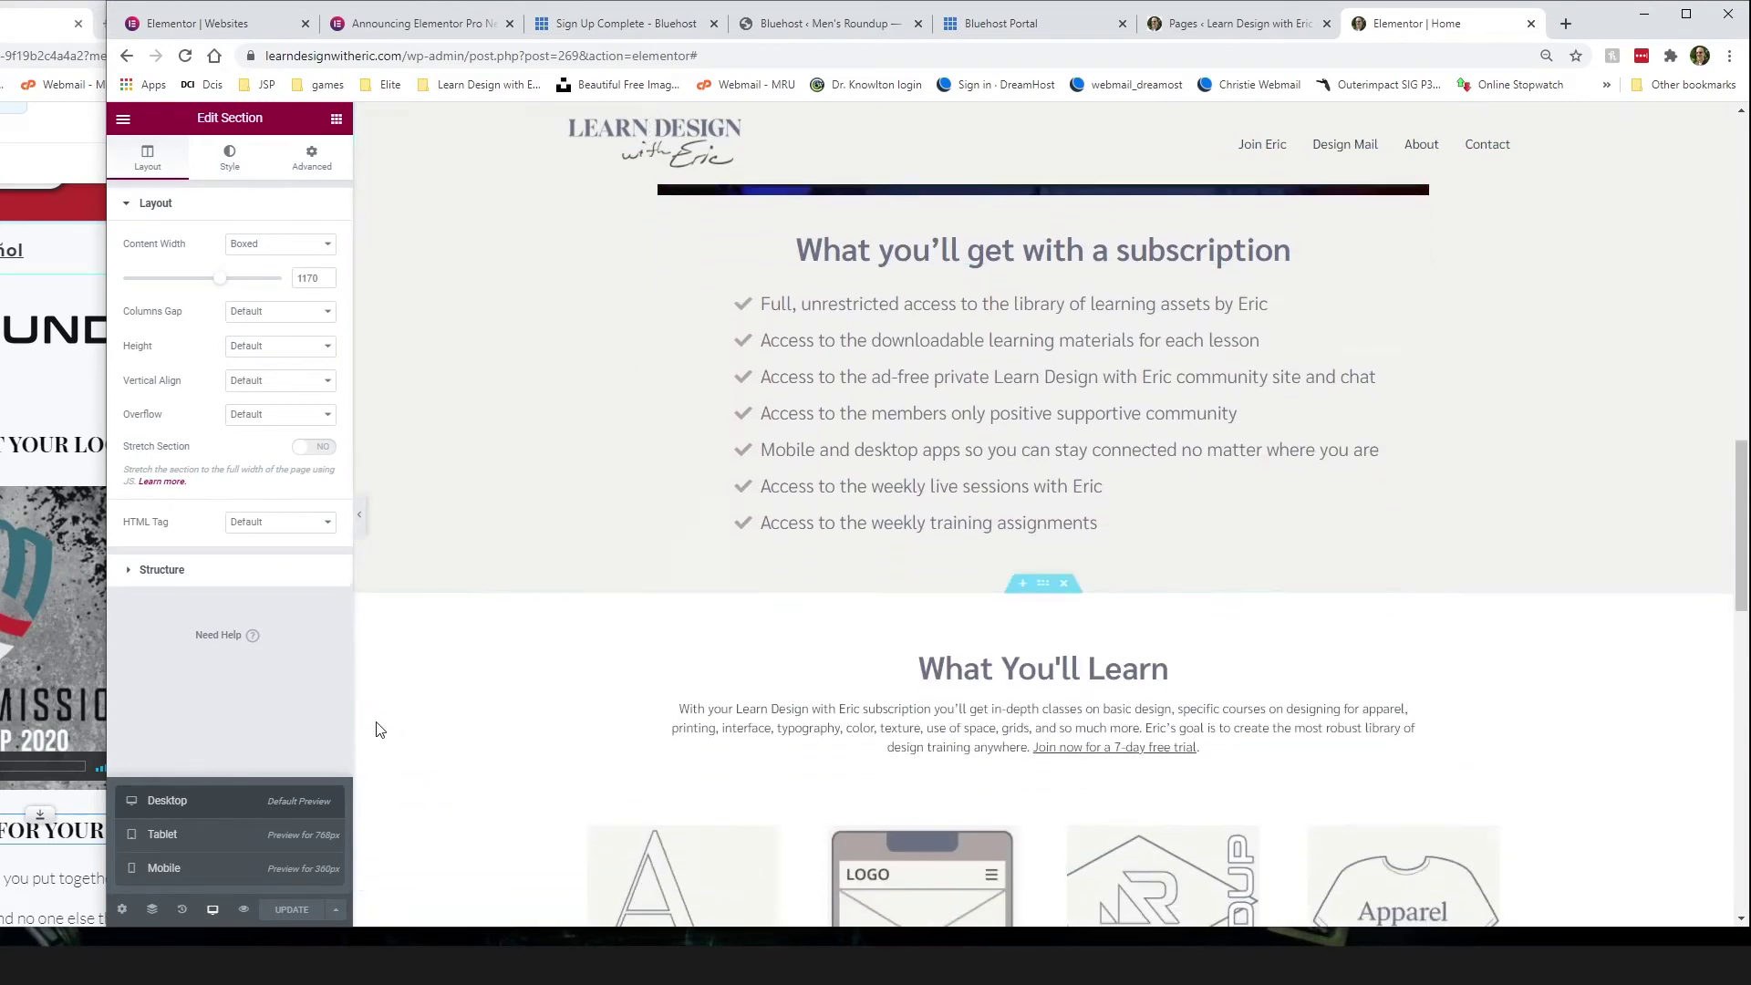
pyautogui.moveTo(103, 679)
pyautogui.mouseDown()
pyautogui.moveTo(957, 670)
pyautogui.moveTo(82, 665)
pyautogui.mouseUp()
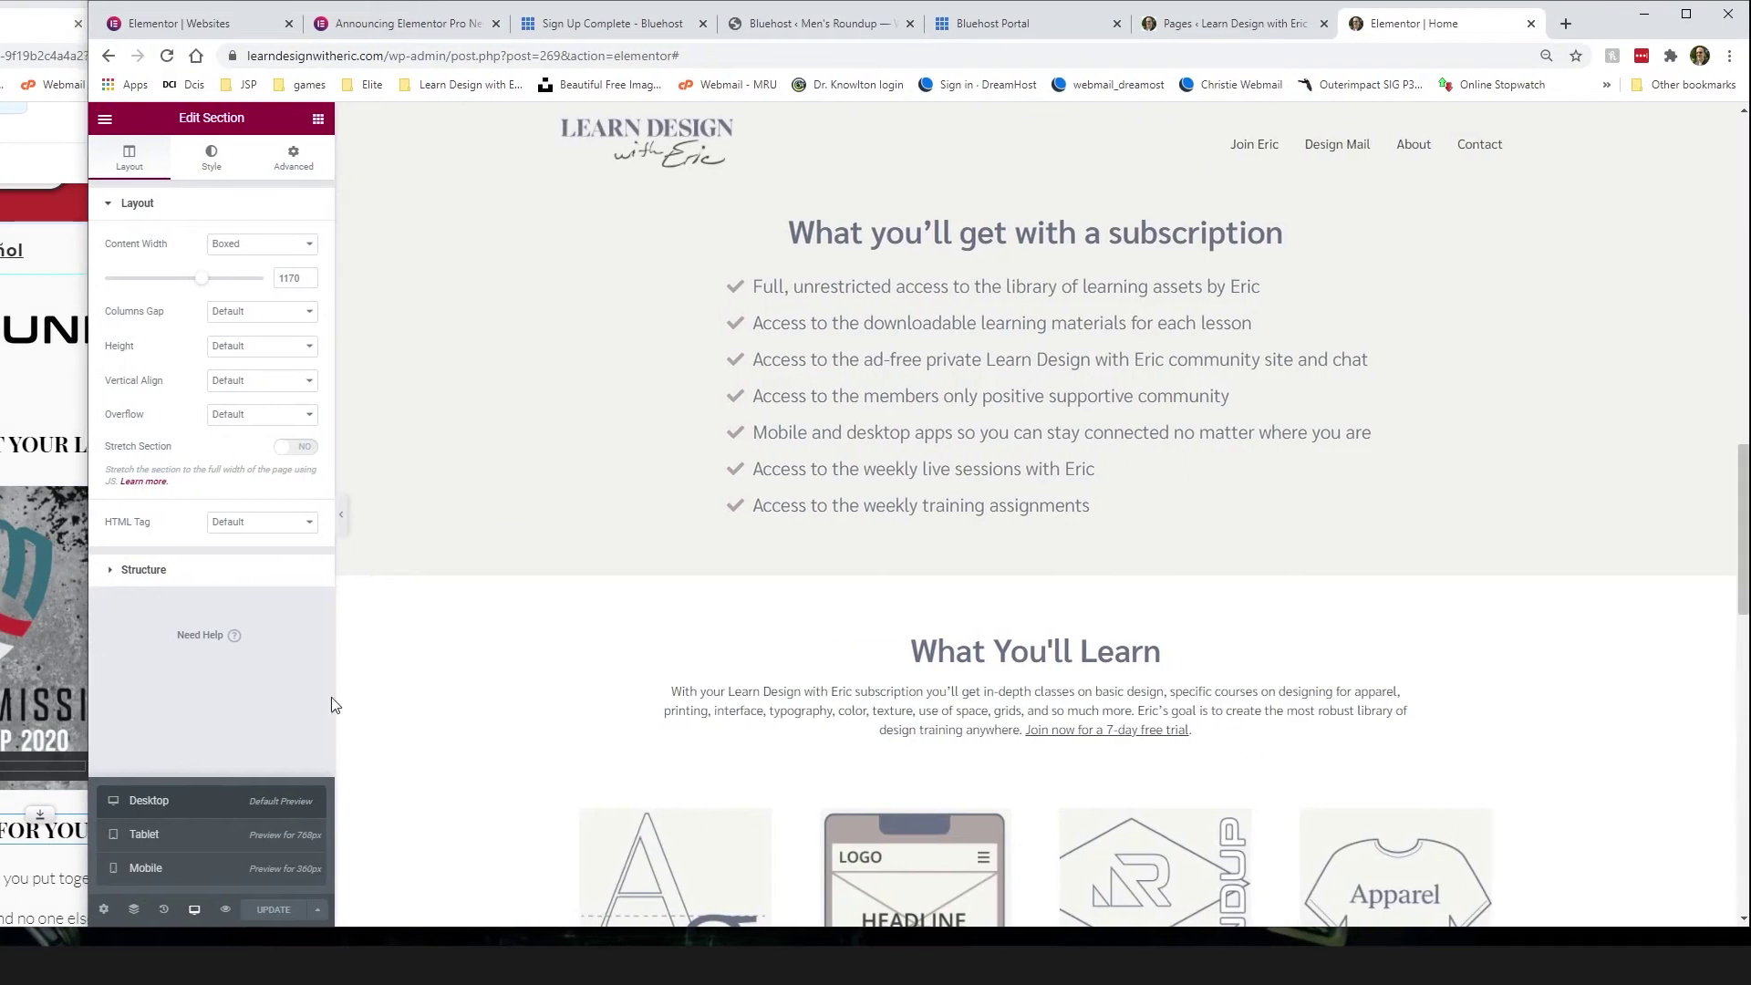
pyautogui.scroll(-5, 524, 720)
pyautogui.scroll(-4, 524, 719)
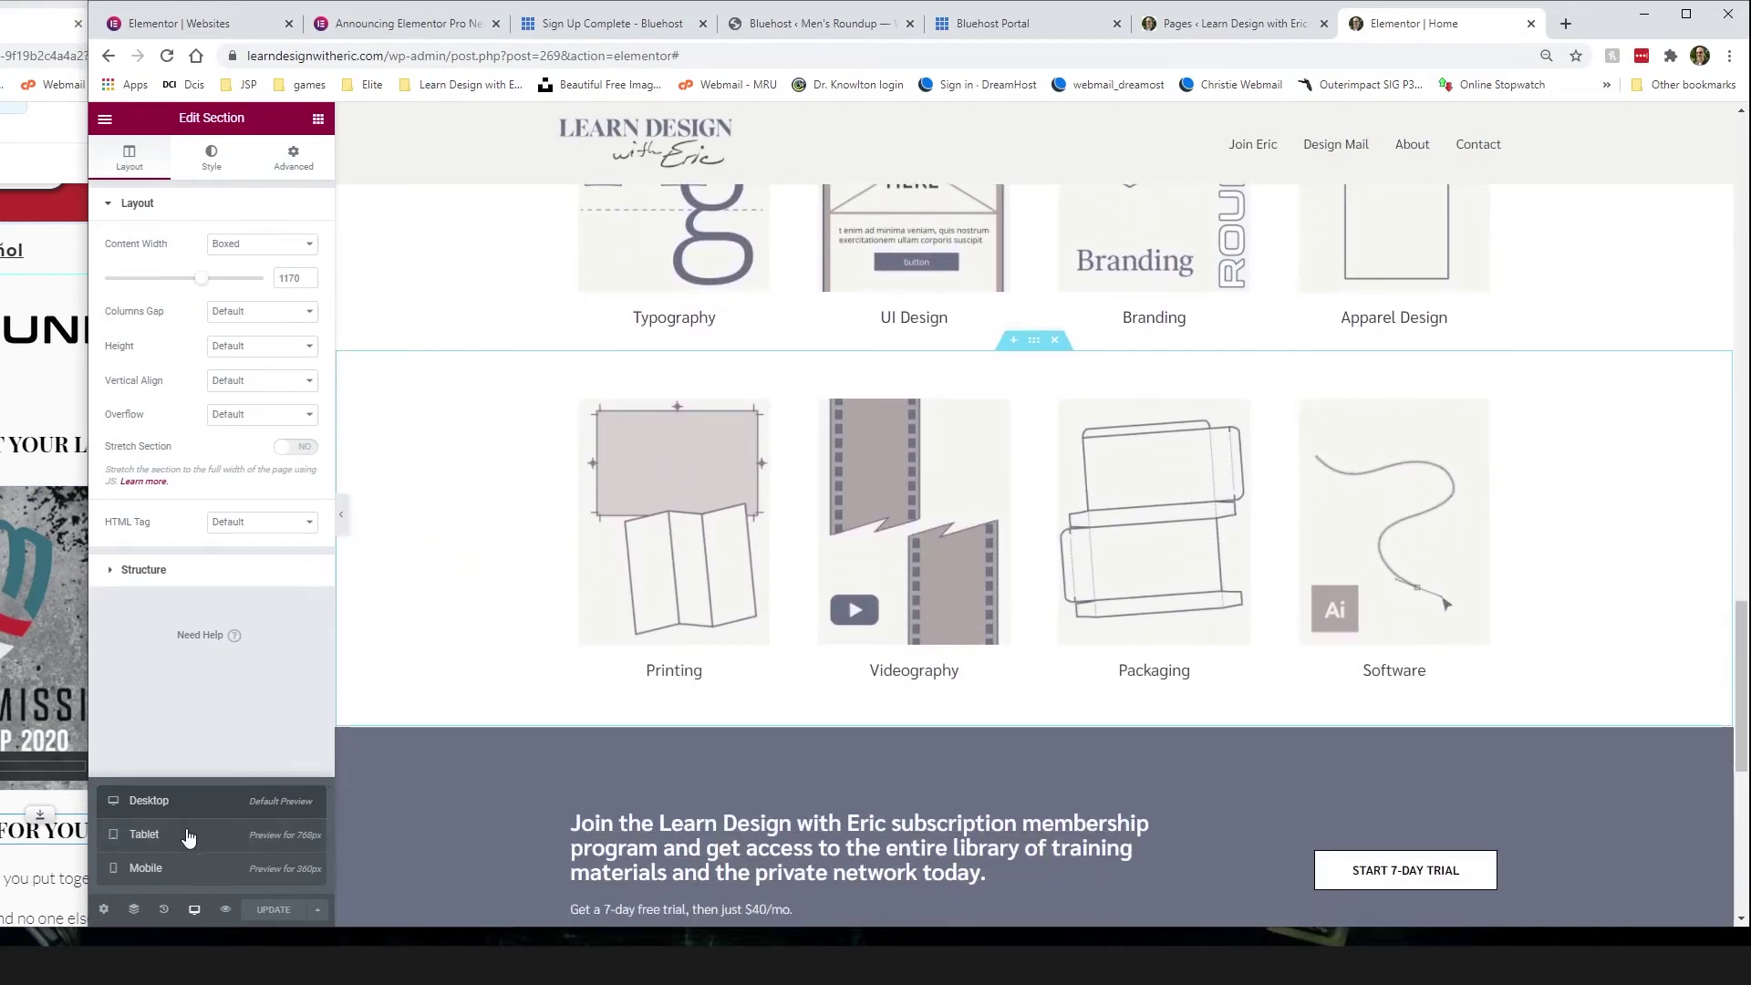
# Step: Preview the page at tablet width again and scroll through it
pyautogui.click(187, 837)
pyautogui.scroll(-4, 1139, 576)
pyautogui.scroll(-6, 1131, 586)
pyautogui.scroll(9, 1133, 593)
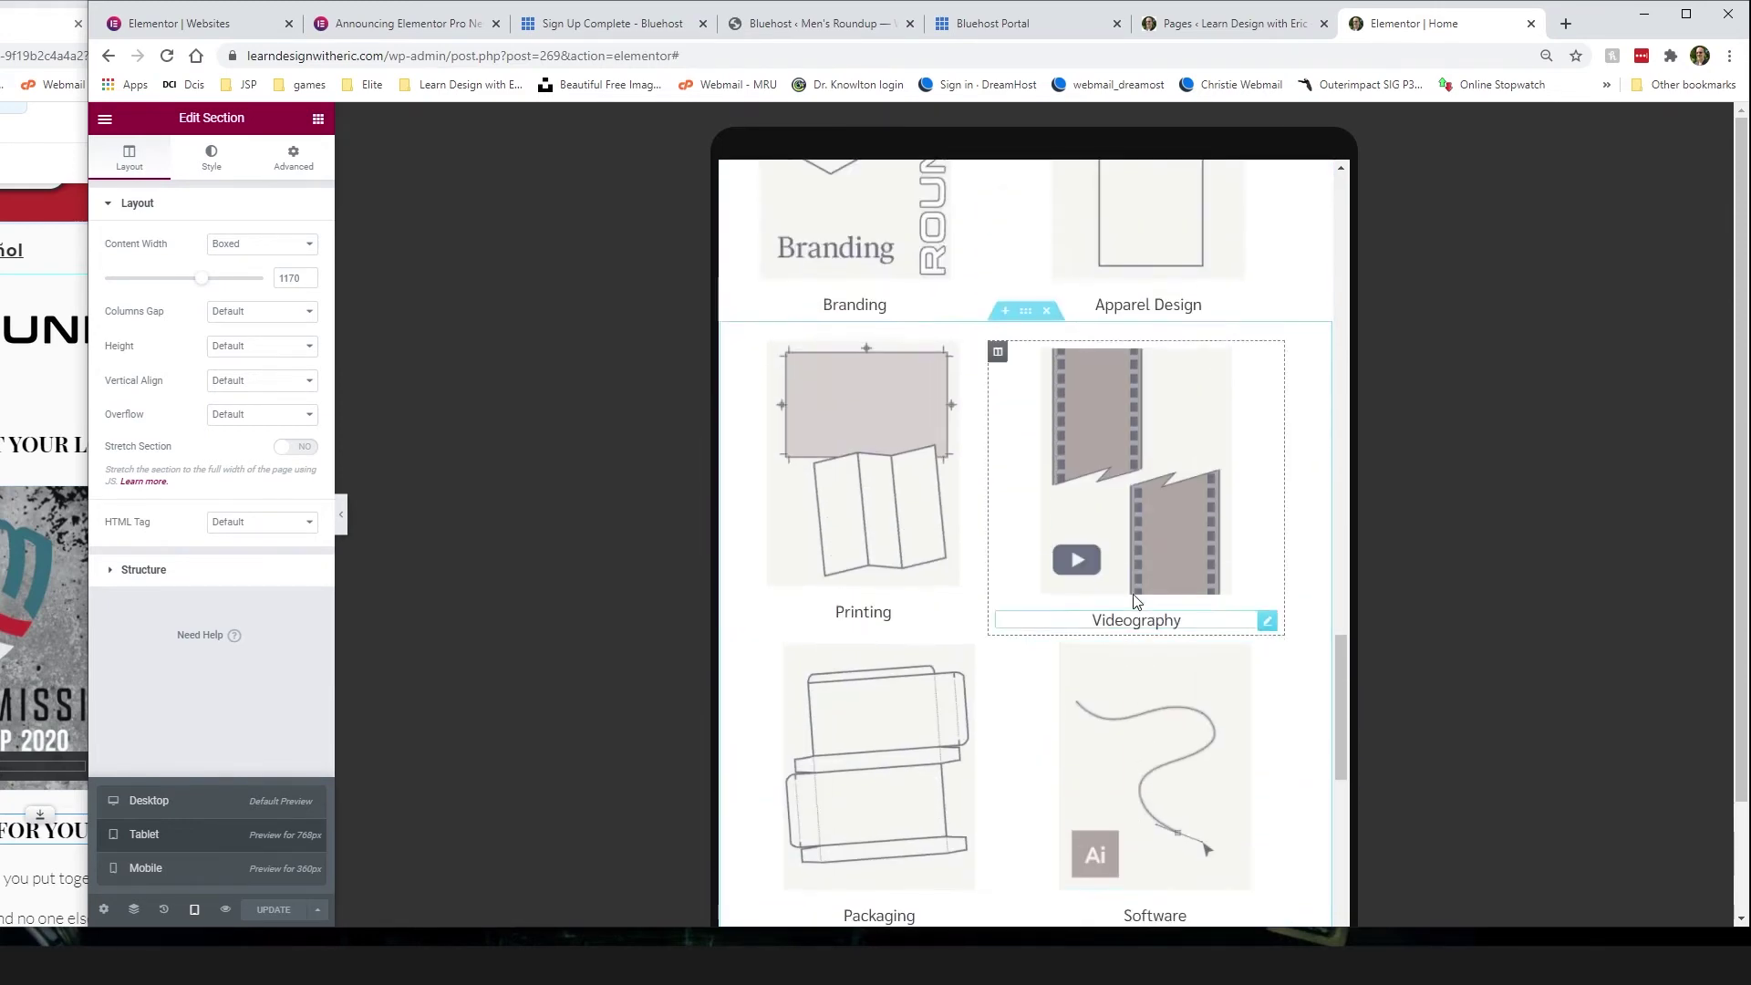
pyautogui.scroll(10, 1133, 594)
pyautogui.scroll(-8, 1129, 595)
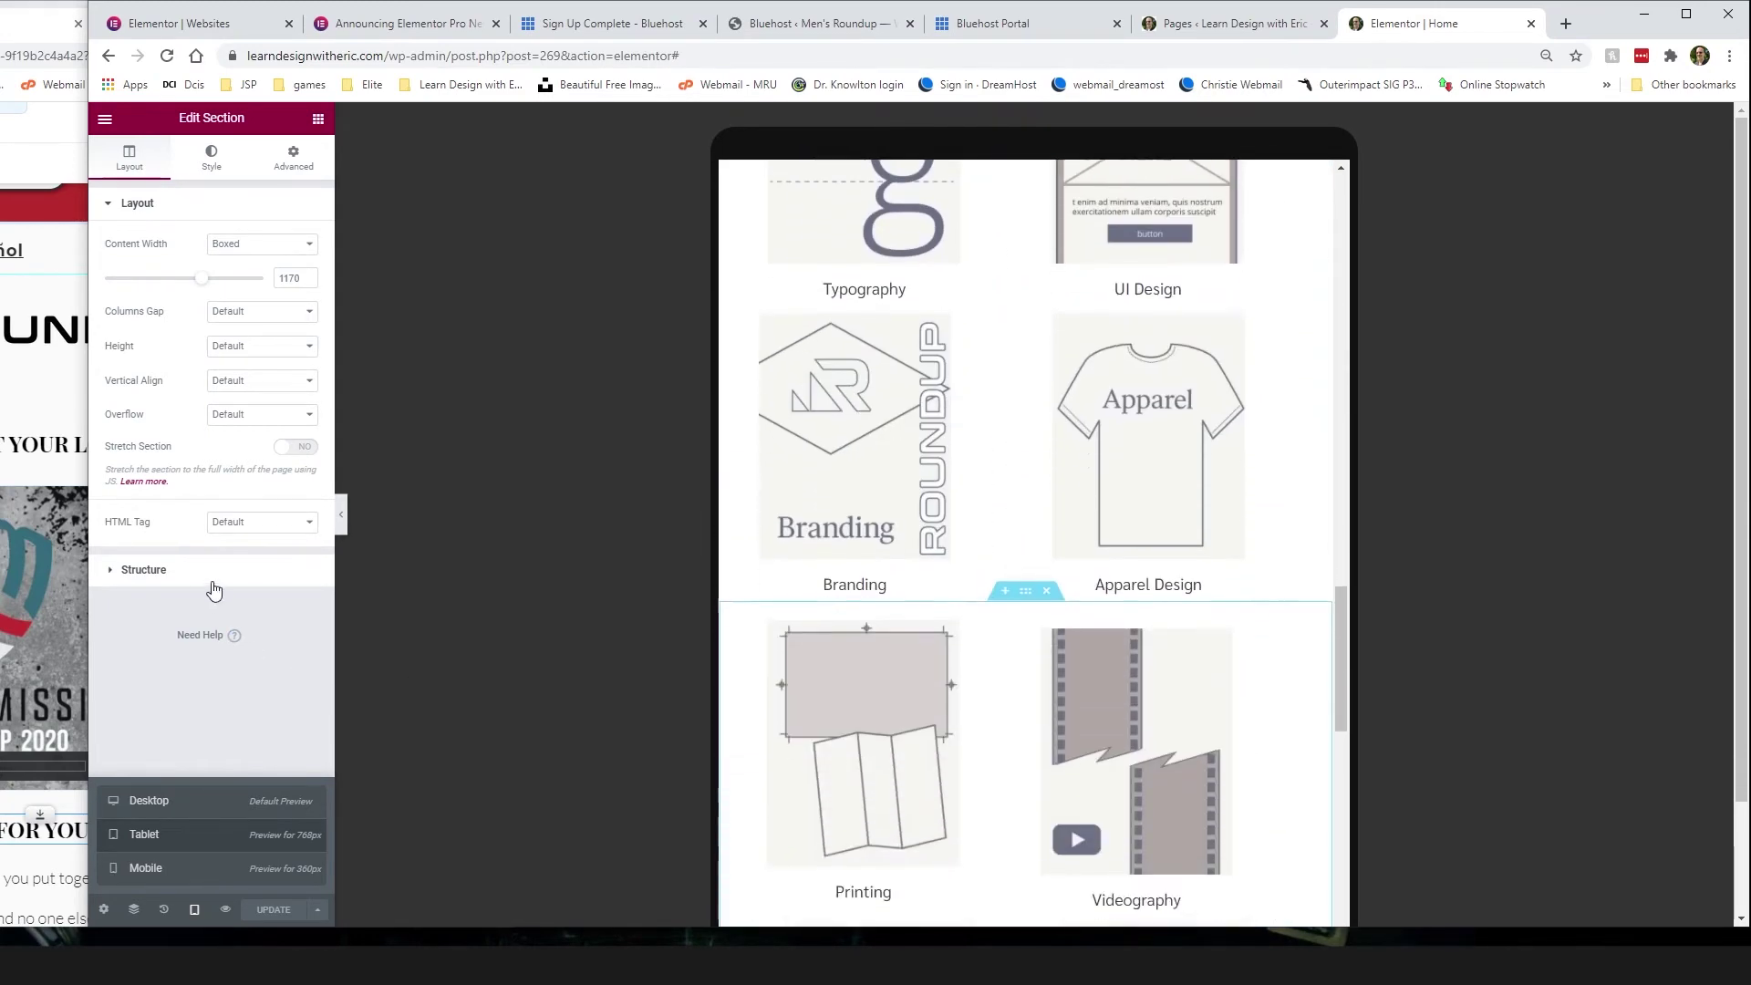
# Step: Preview the page at mobile width and scroll through the stacked layout
pyautogui.click(222, 866)
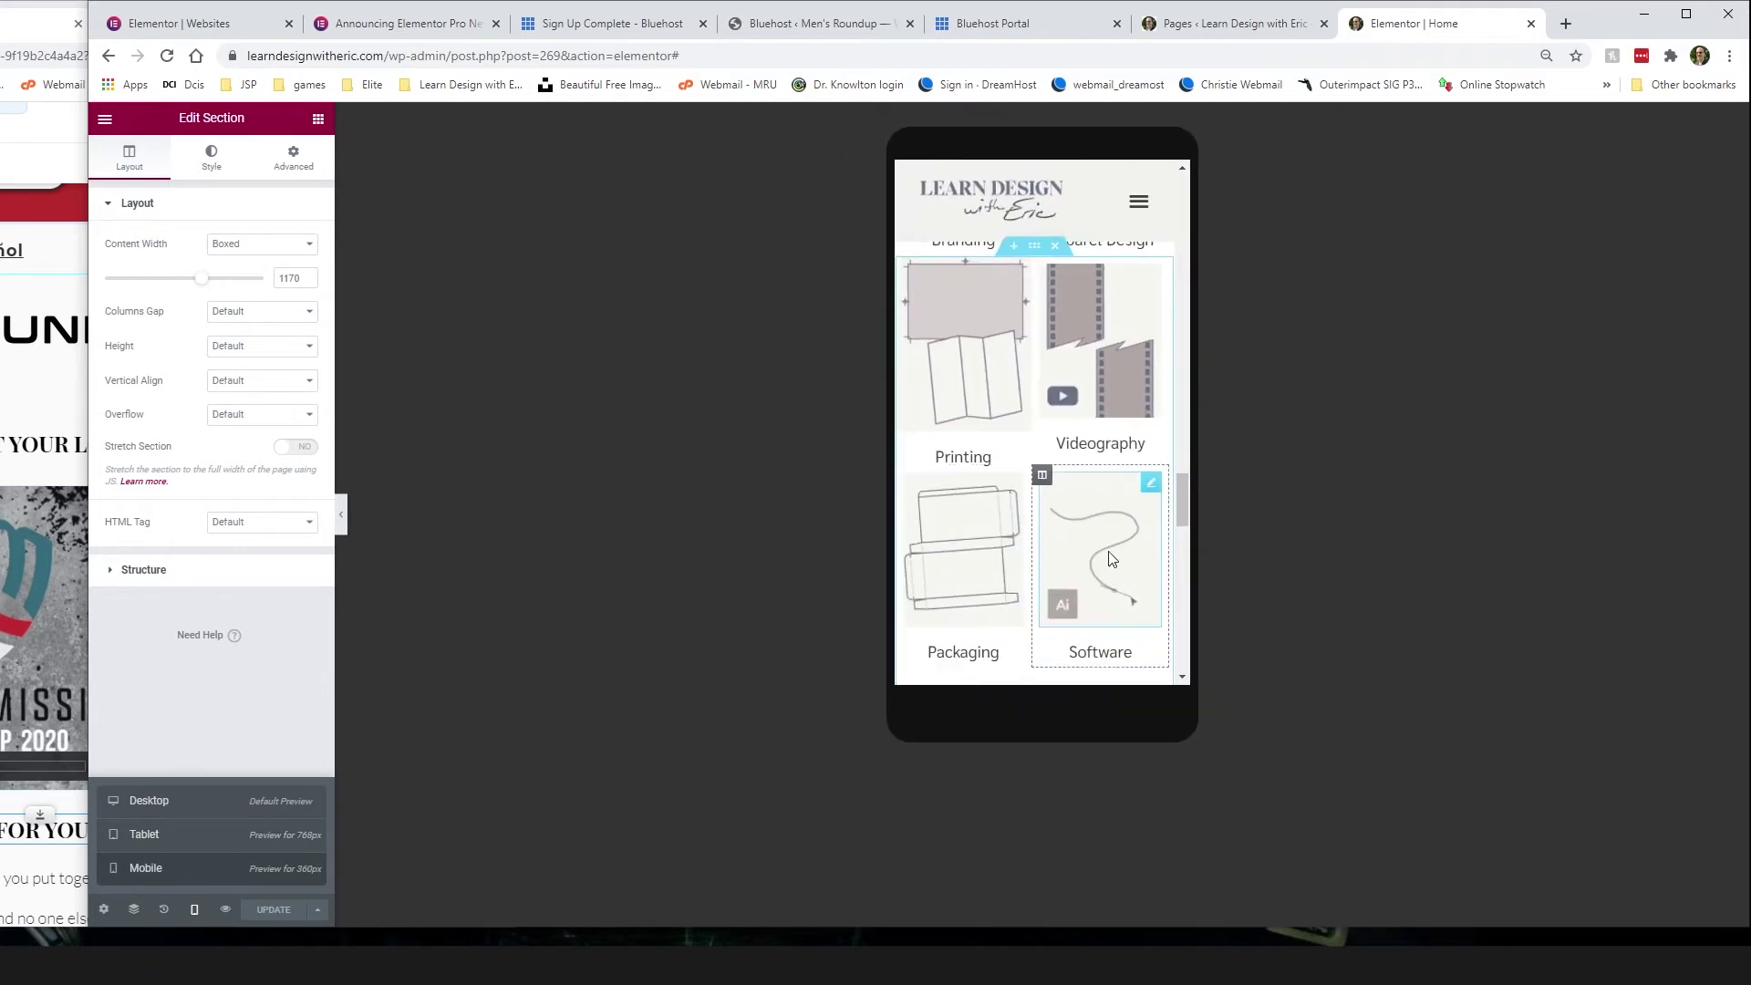
pyautogui.scroll(10, 1038, 533)
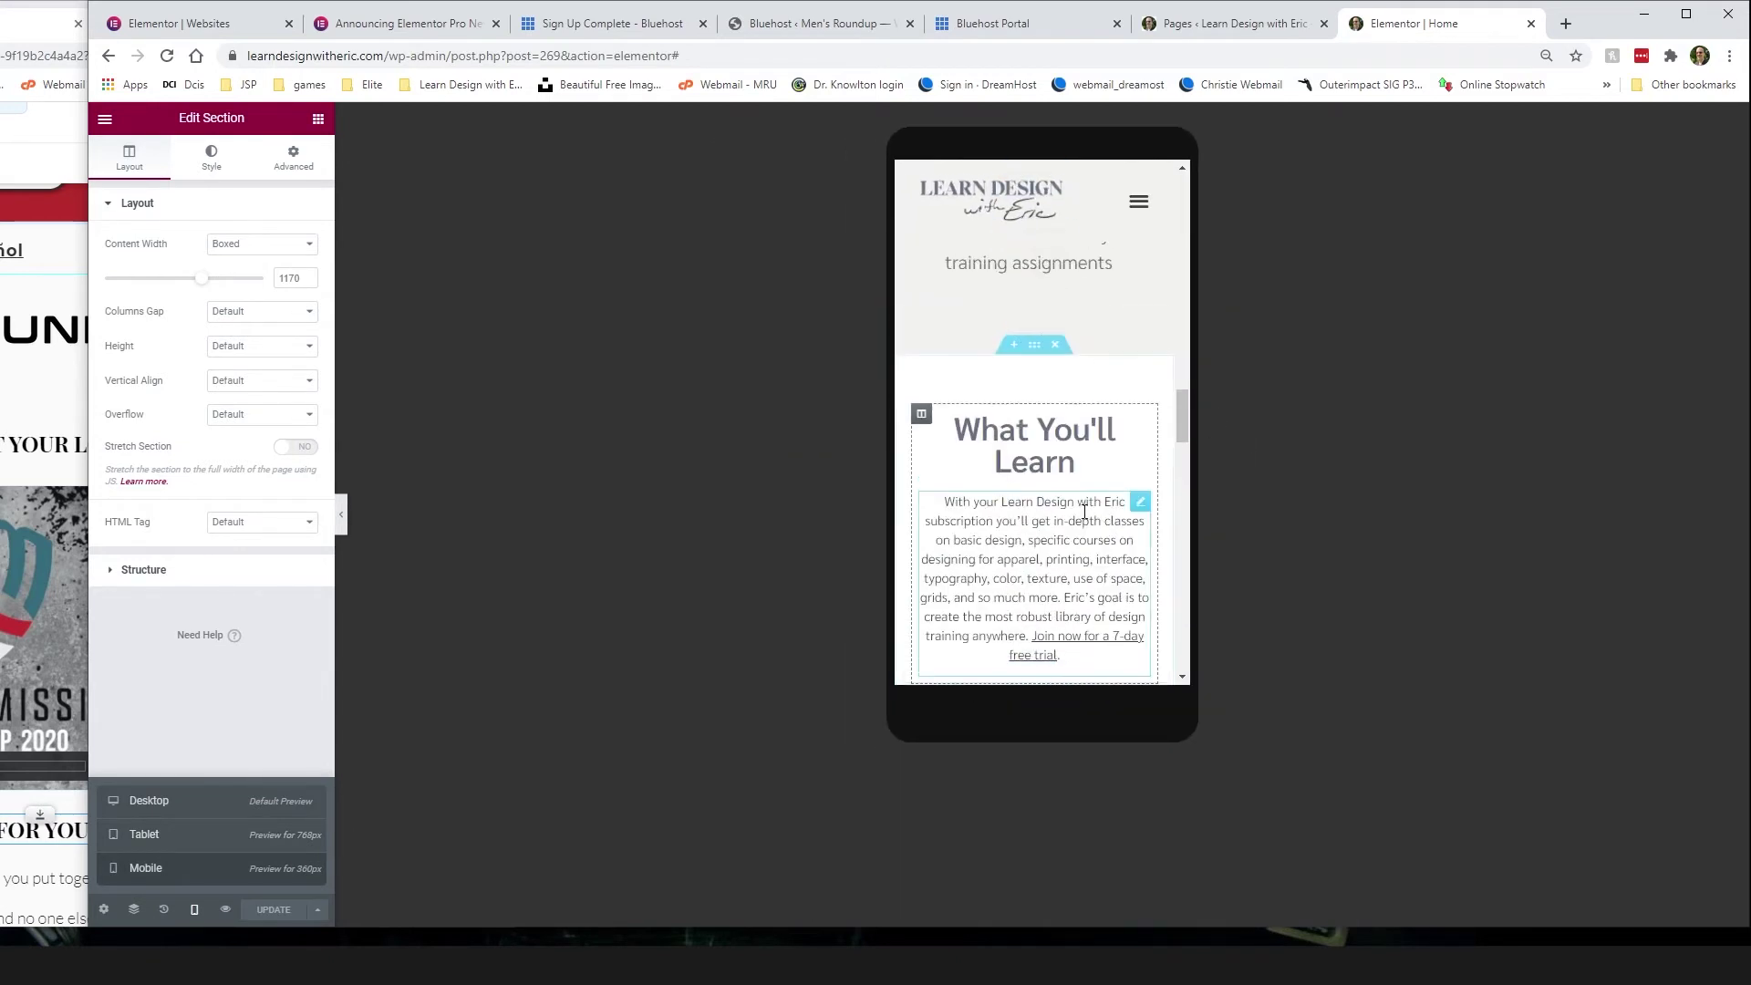
pyautogui.scroll(10, 1117, 500)
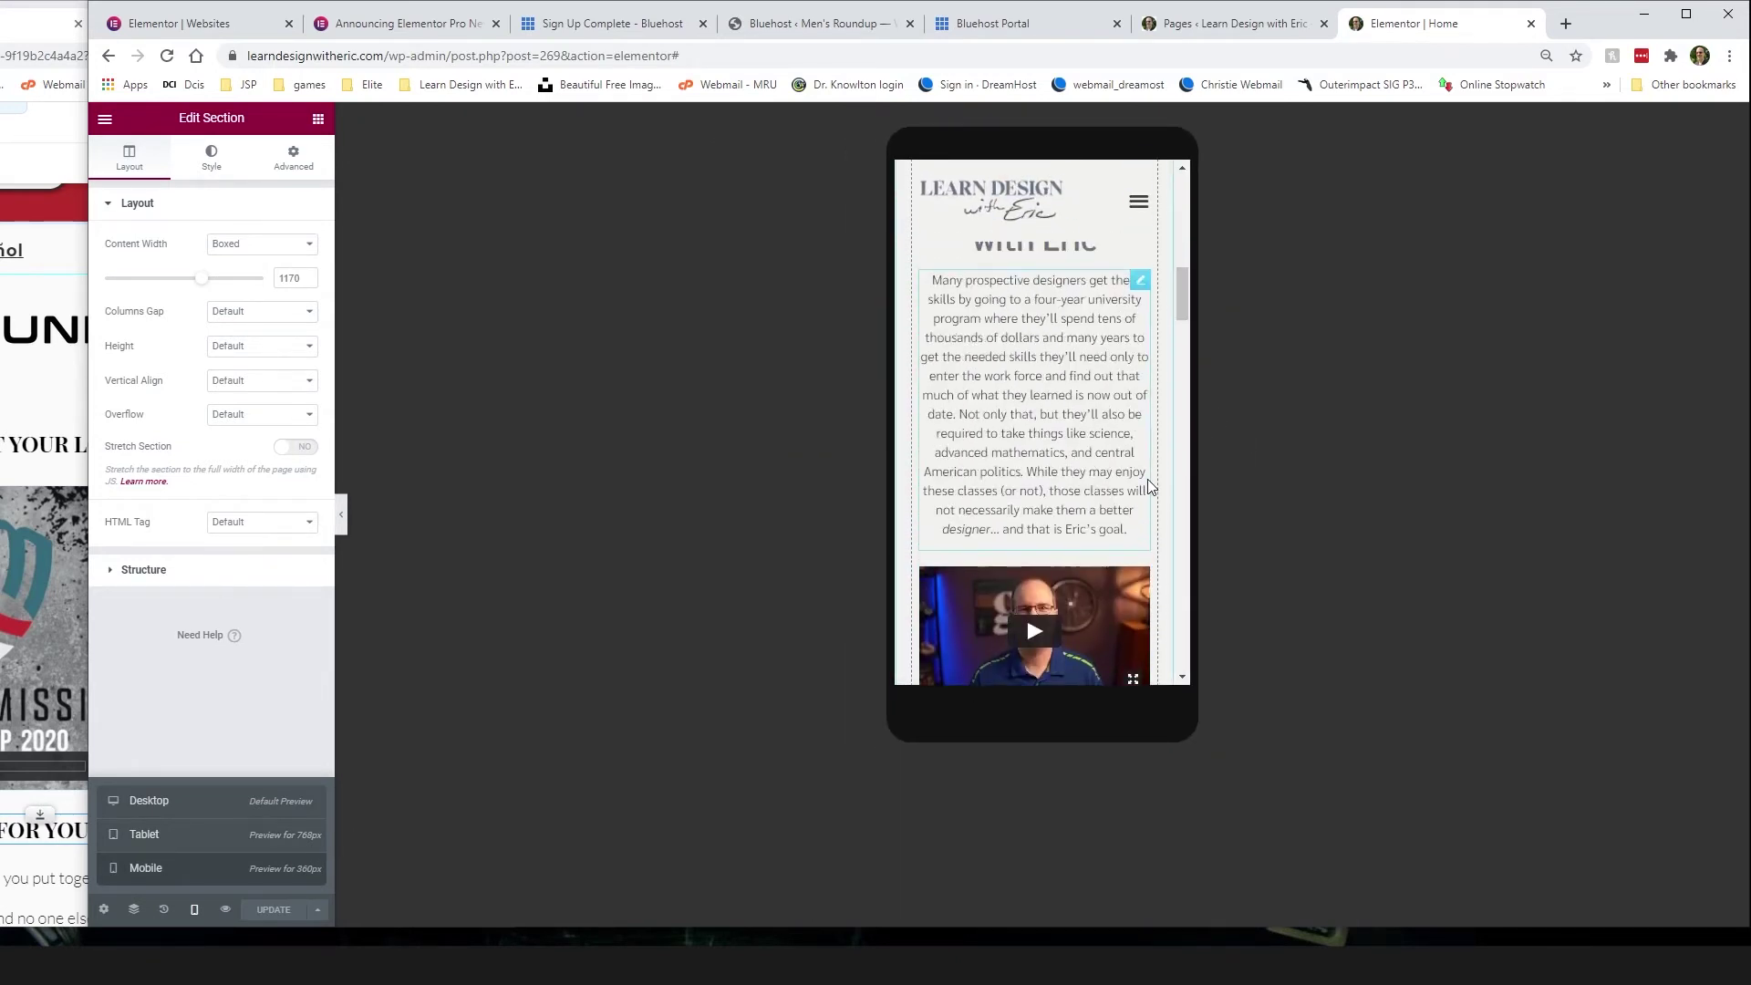
pyautogui.scroll(-10, 1150, 486)
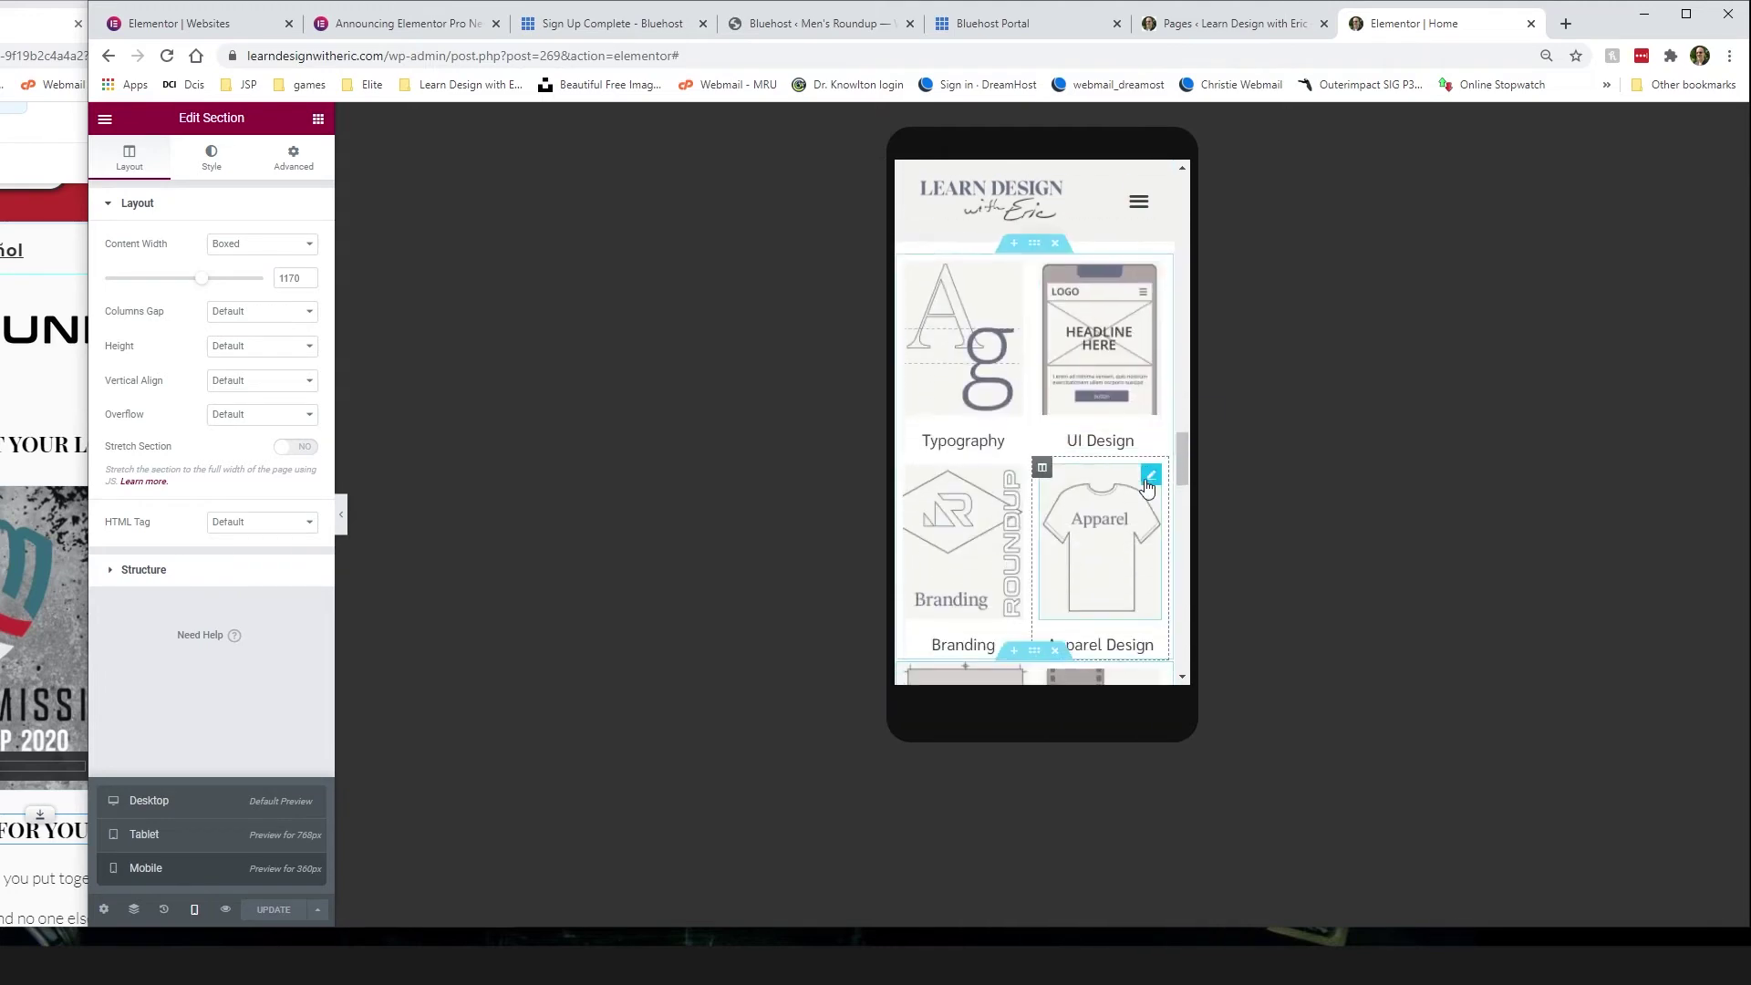
pyautogui.scroll(-5, 1145, 483)
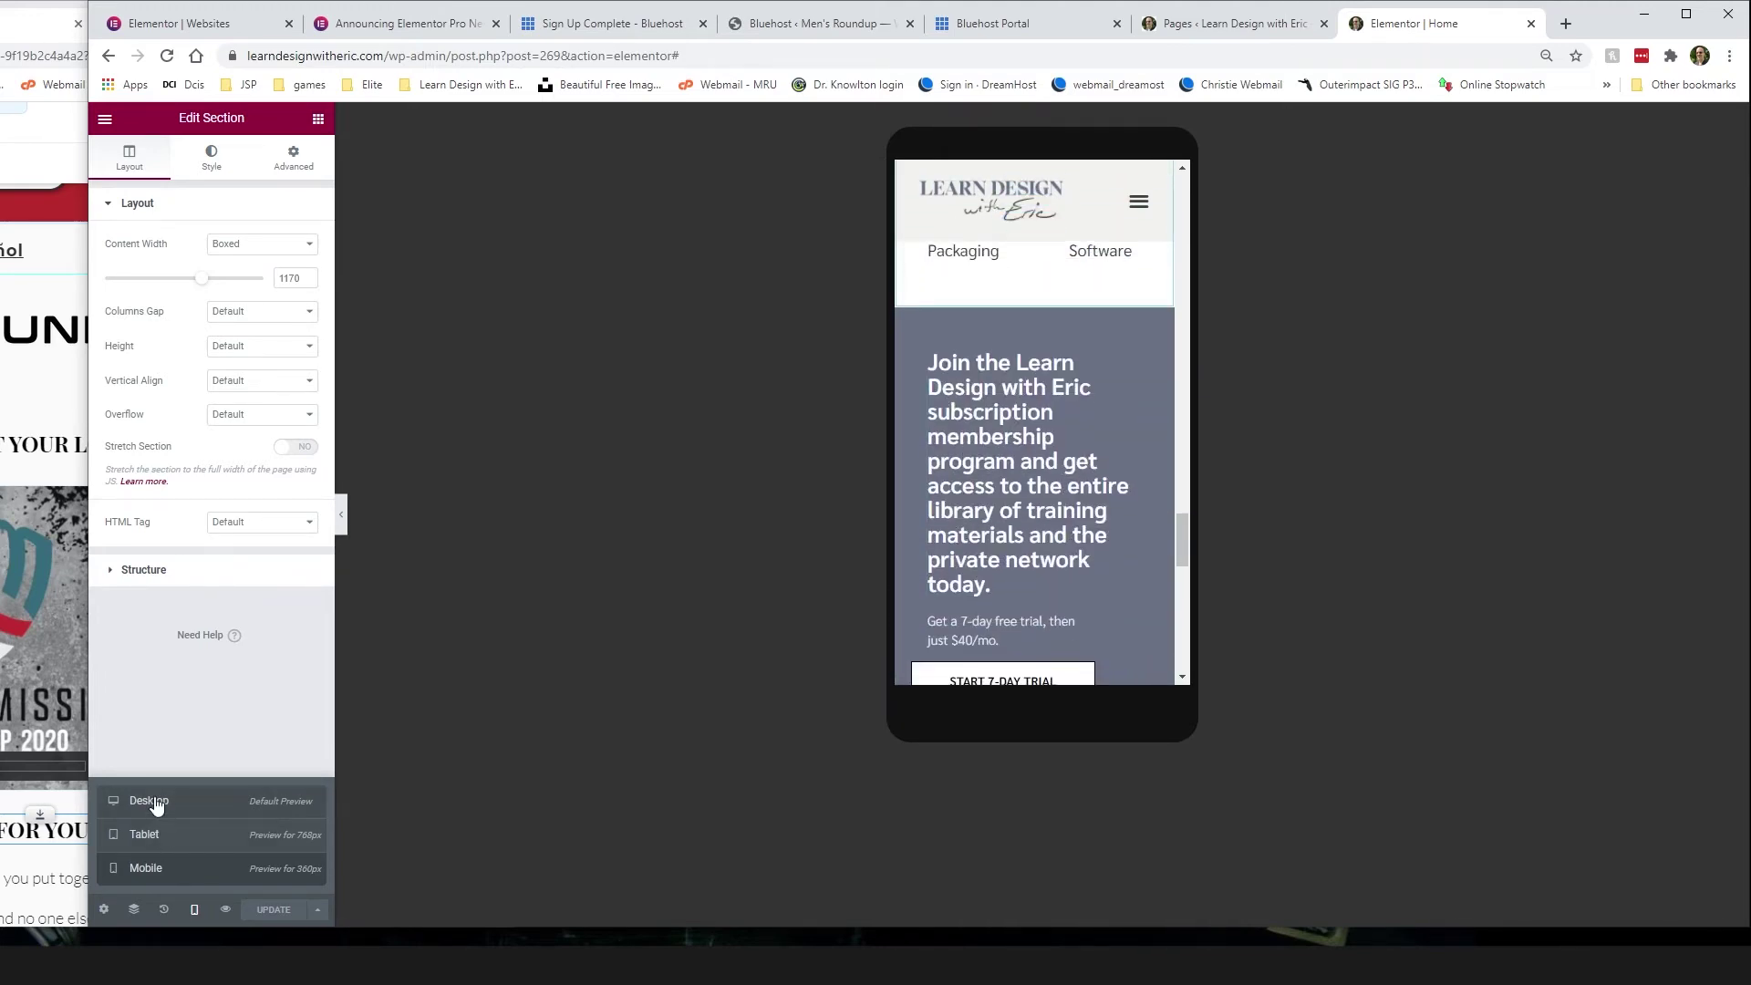
# Step: Switch the preview back to desktop width and scroll to the empty section
pyautogui.click(146, 801)
pyautogui.scroll(8, 1421, 423)
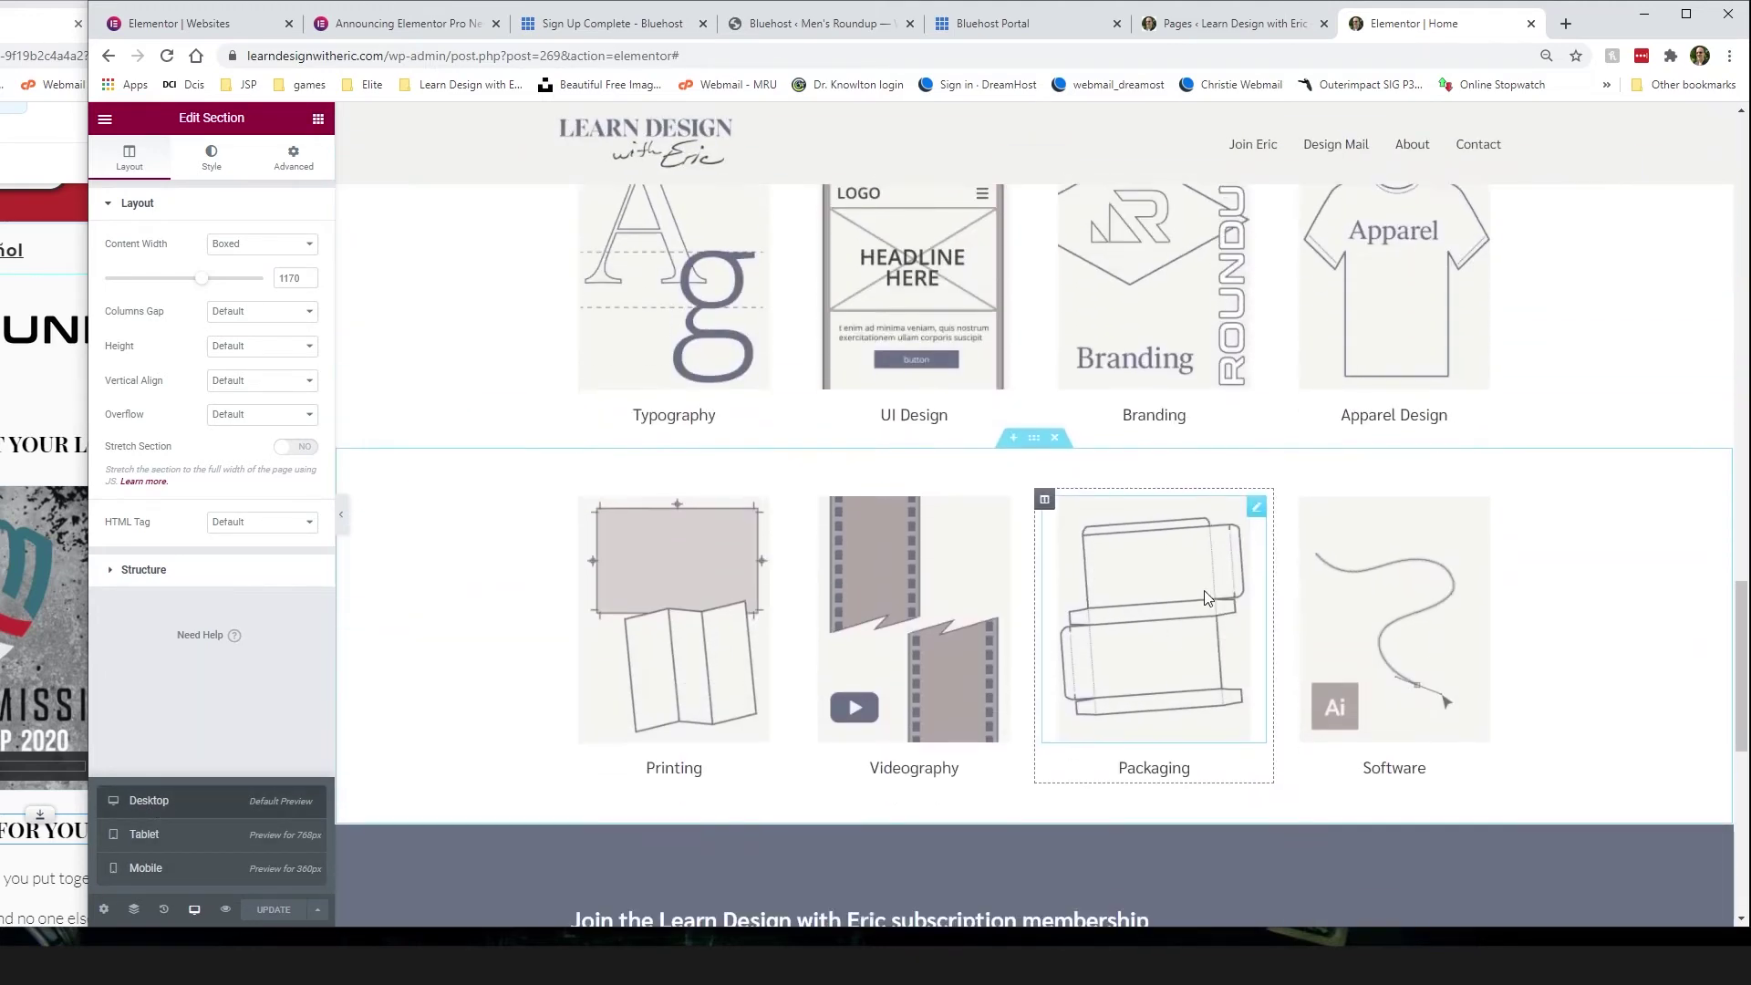
pyautogui.scroll(-5, 1135, 610)
pyautogui.scroll(-3, 1135, 612)
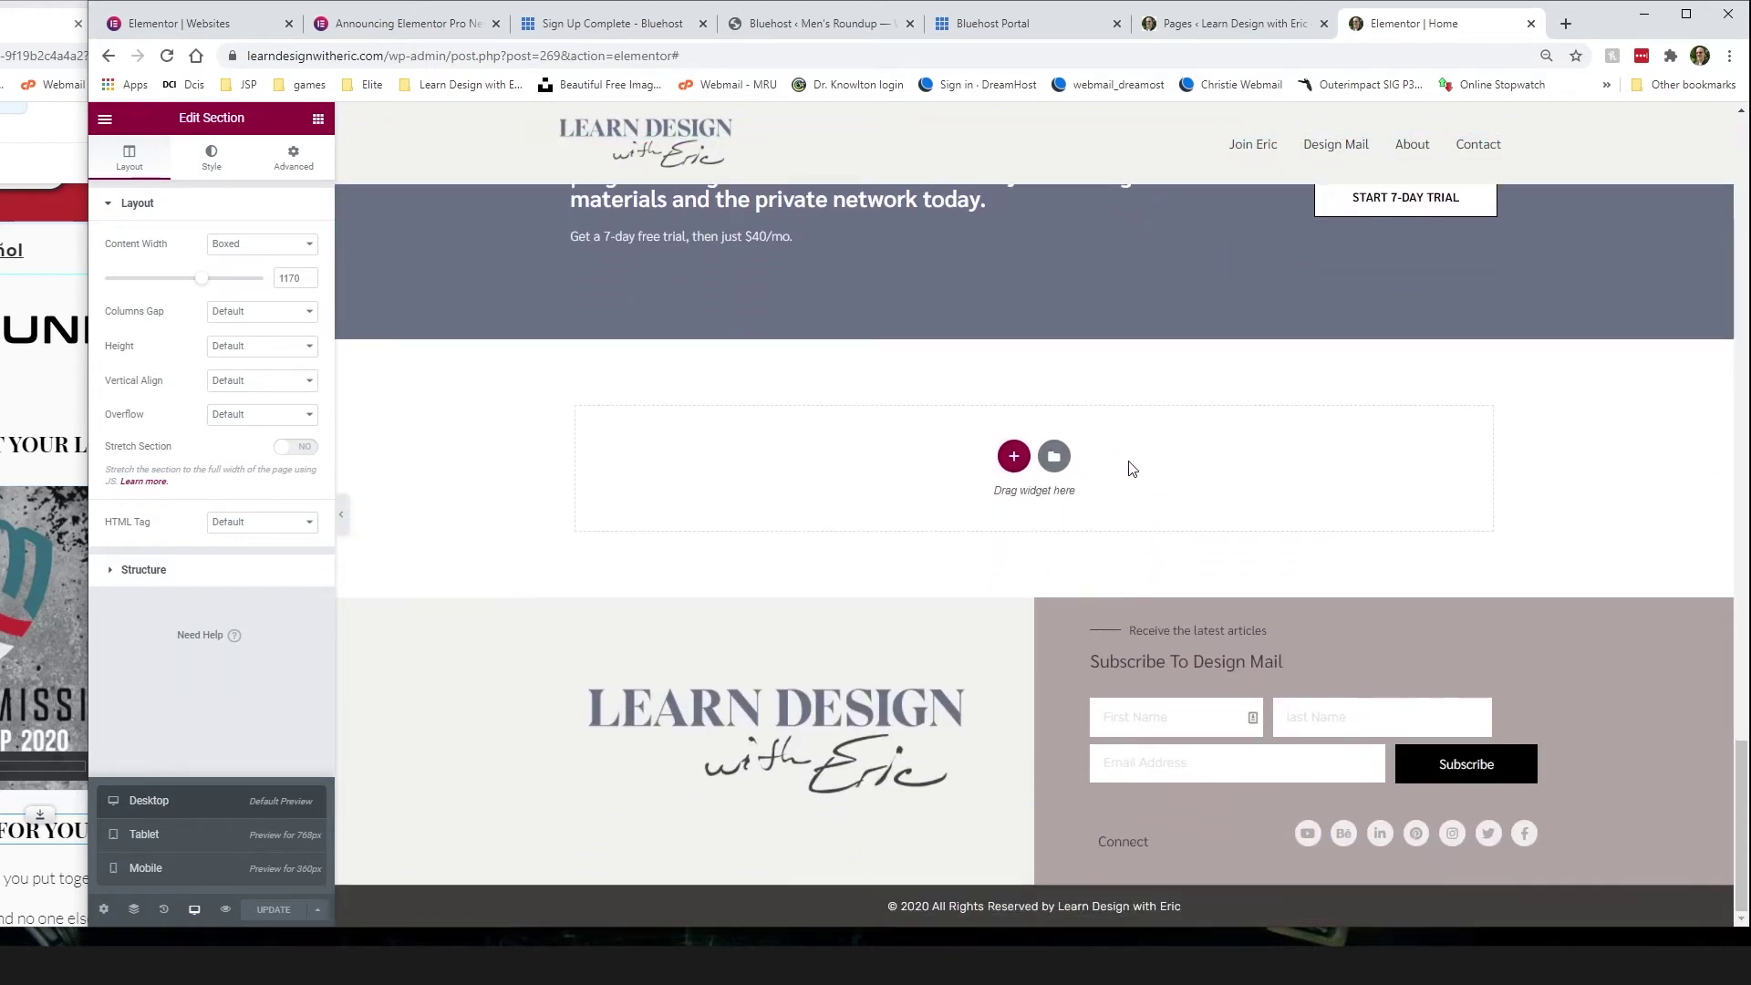
# Step: Open the template library from the empty section and browse the page templates
pyautogui.click(1054, 457)
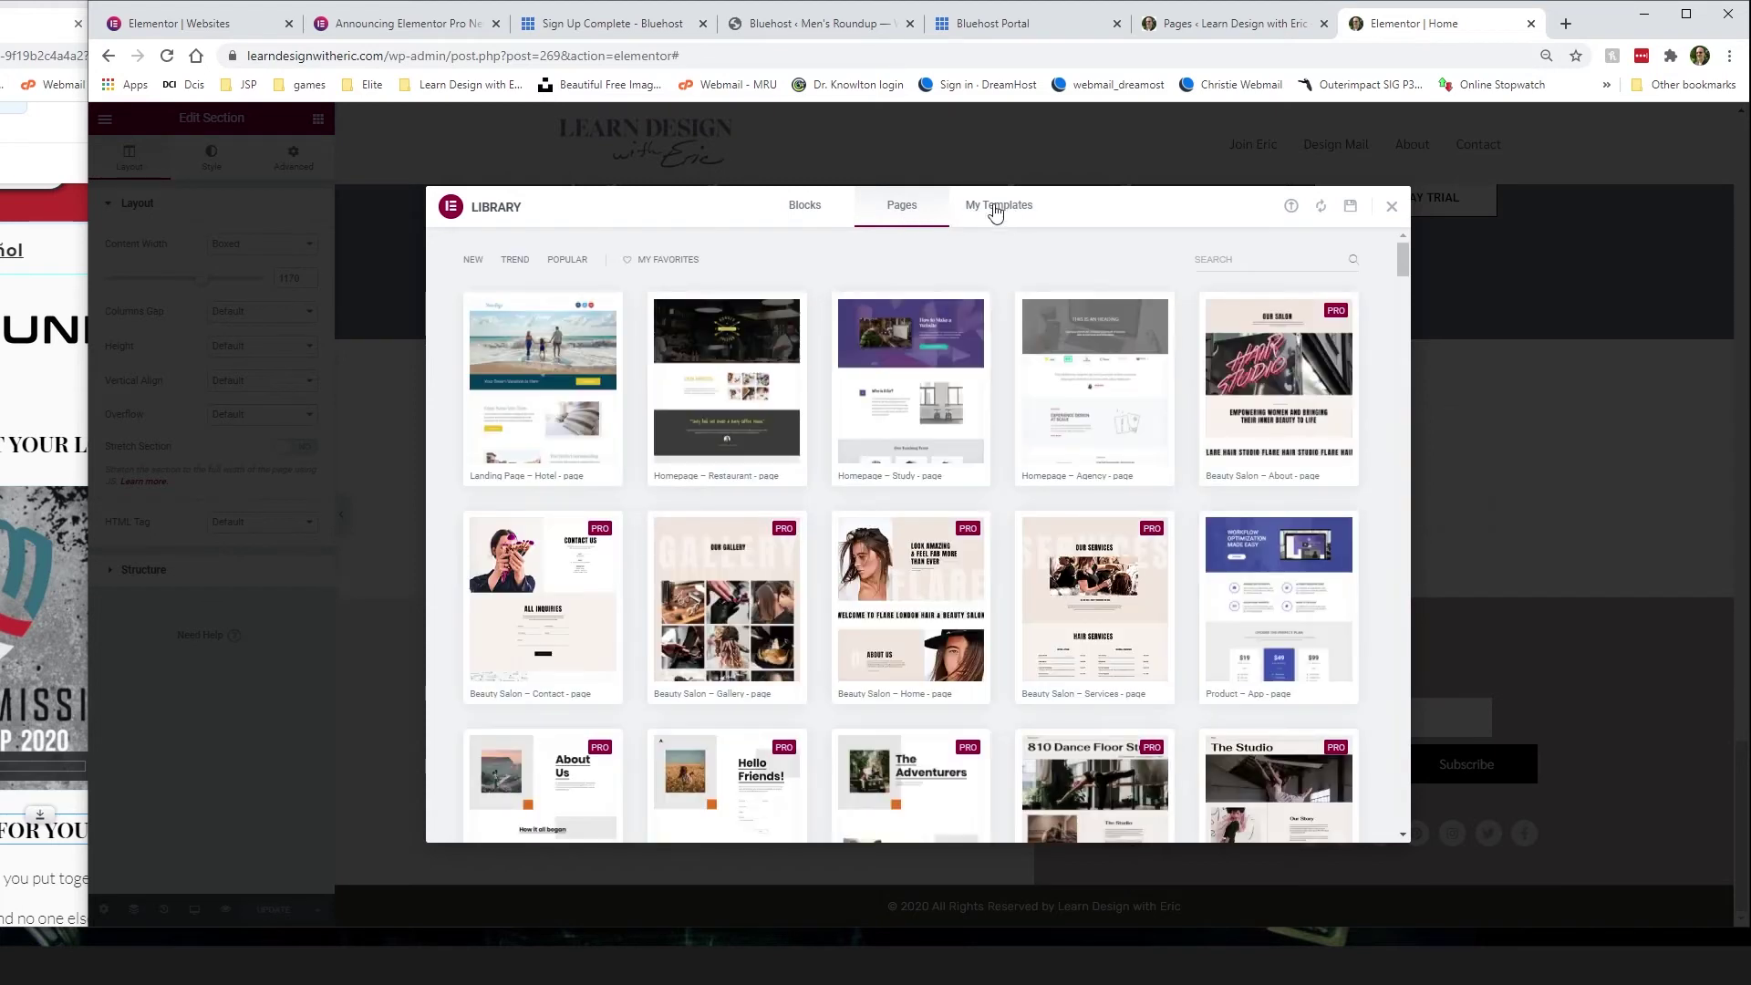
pyautogui.scroll(-1, 1003, 446)
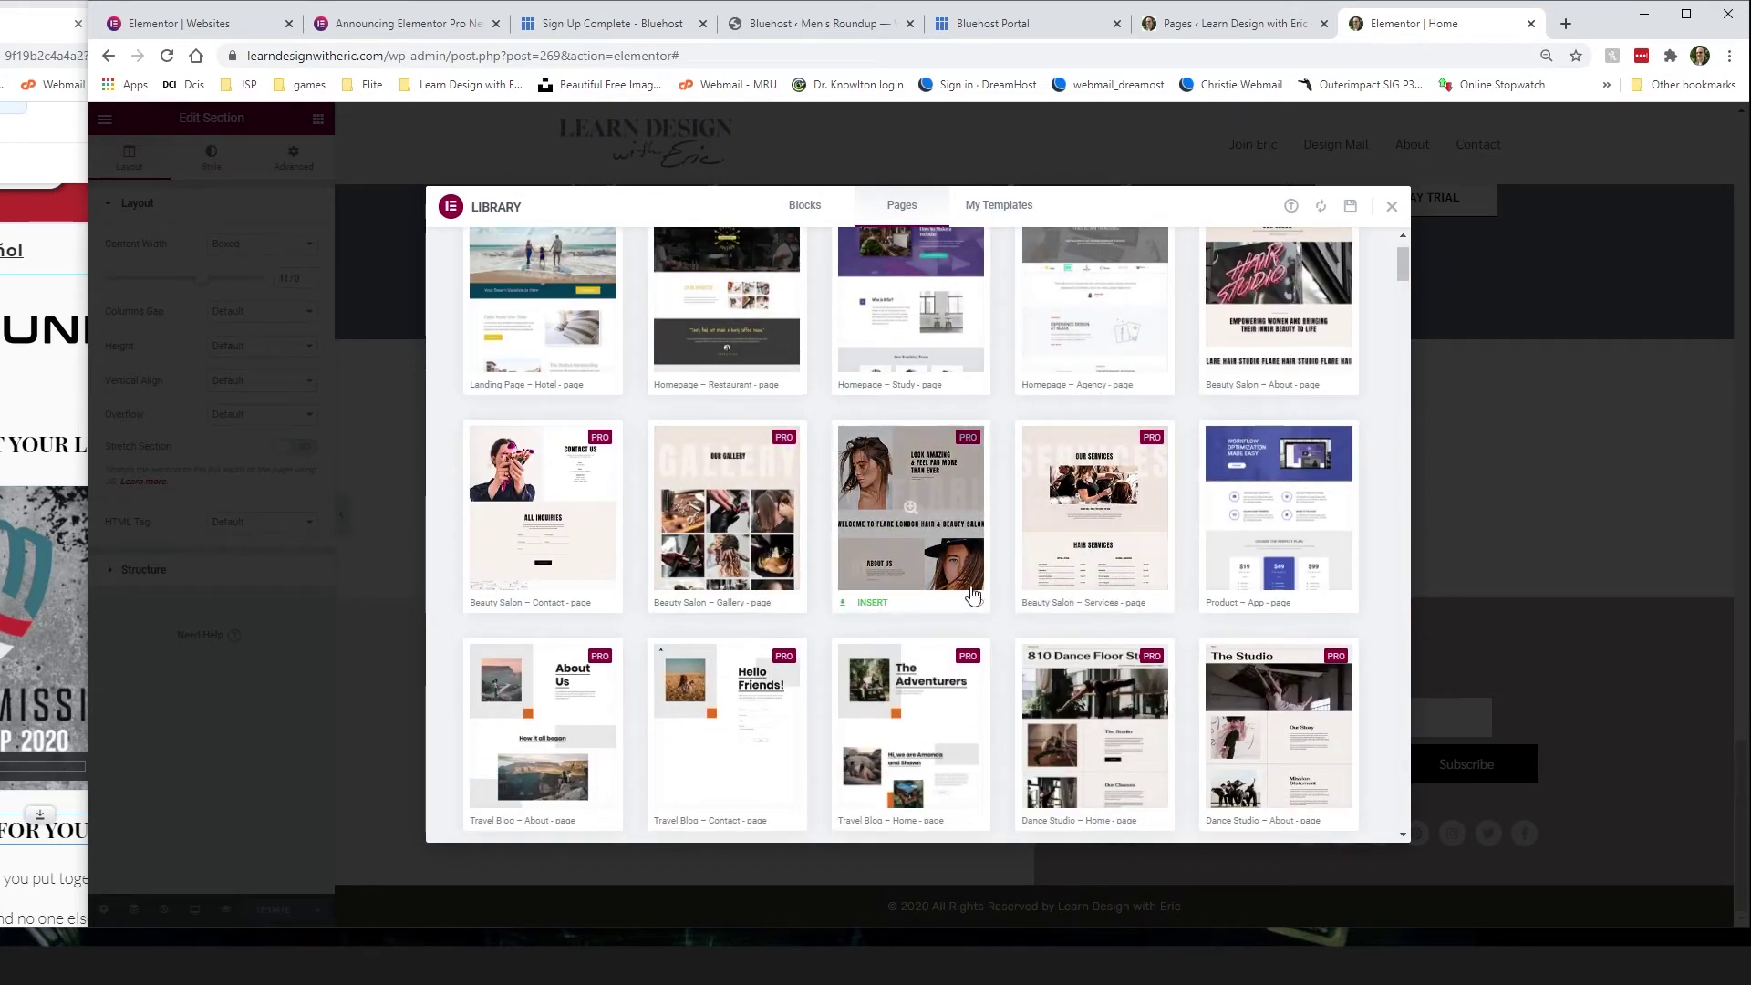
pyautogui.scroll(-1, 1066, 434)
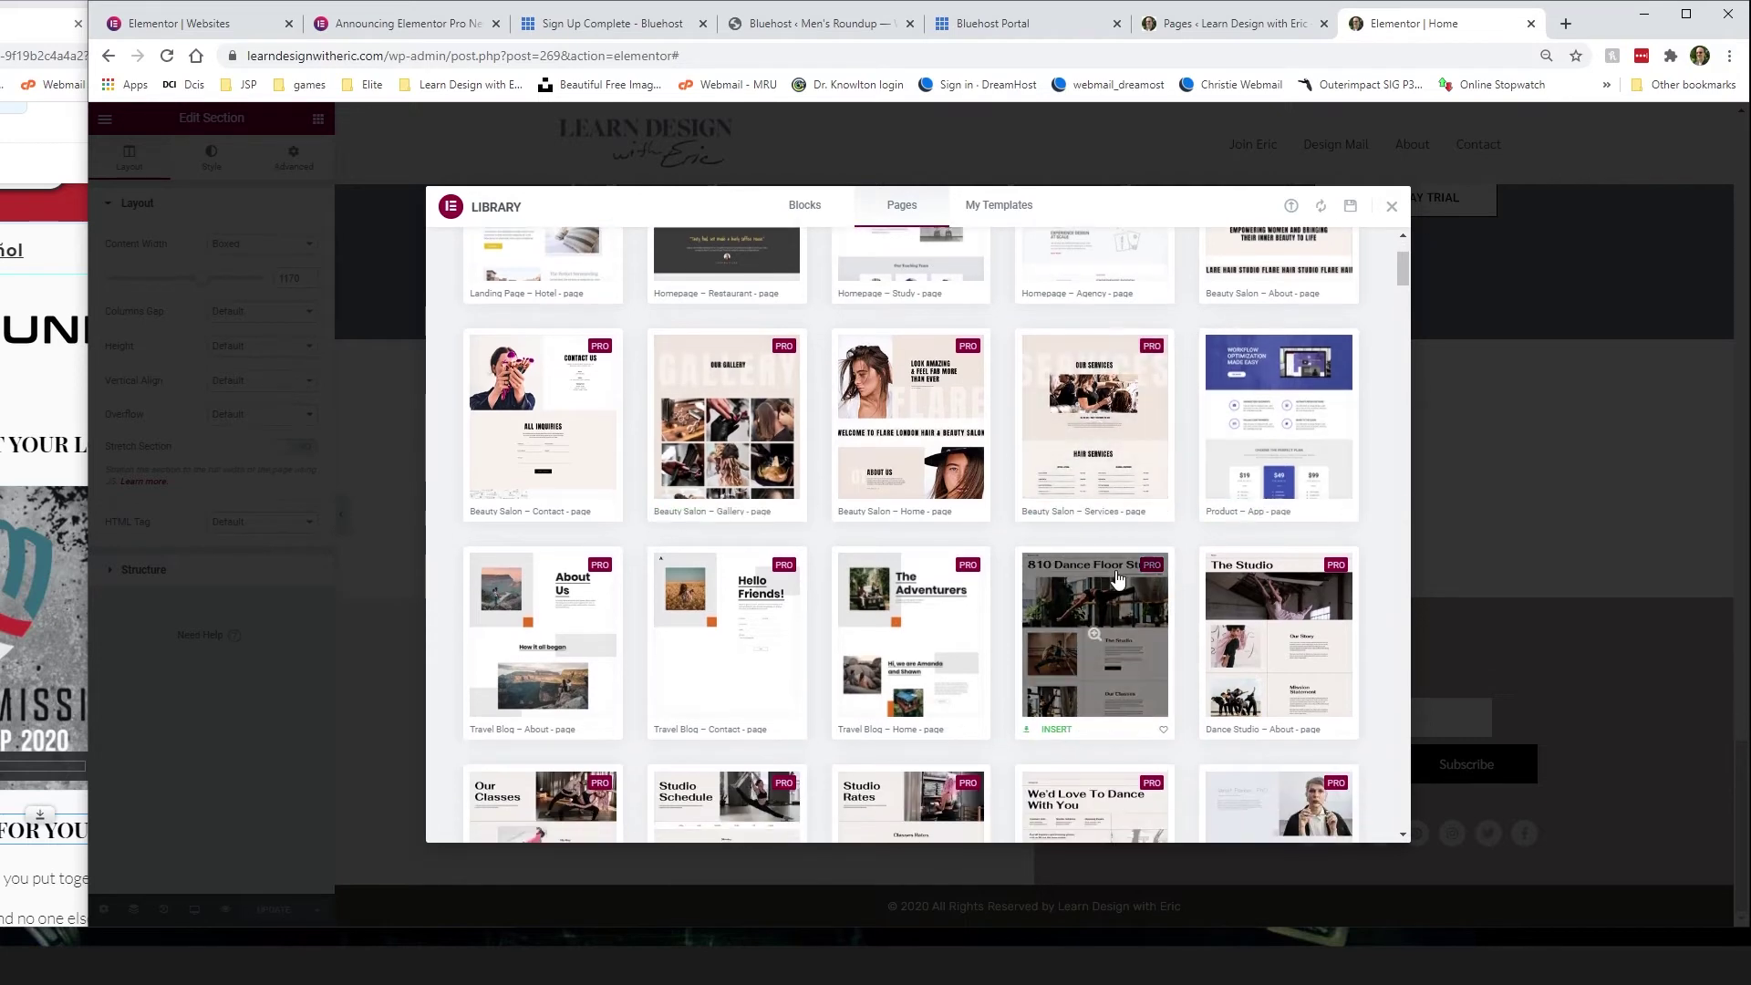
pyautogui.scroll(-3, 1094, 638)
pyautogui.scroll(-5, 1098, 510)
pyautogui.scroll(-5, 1139, 474)
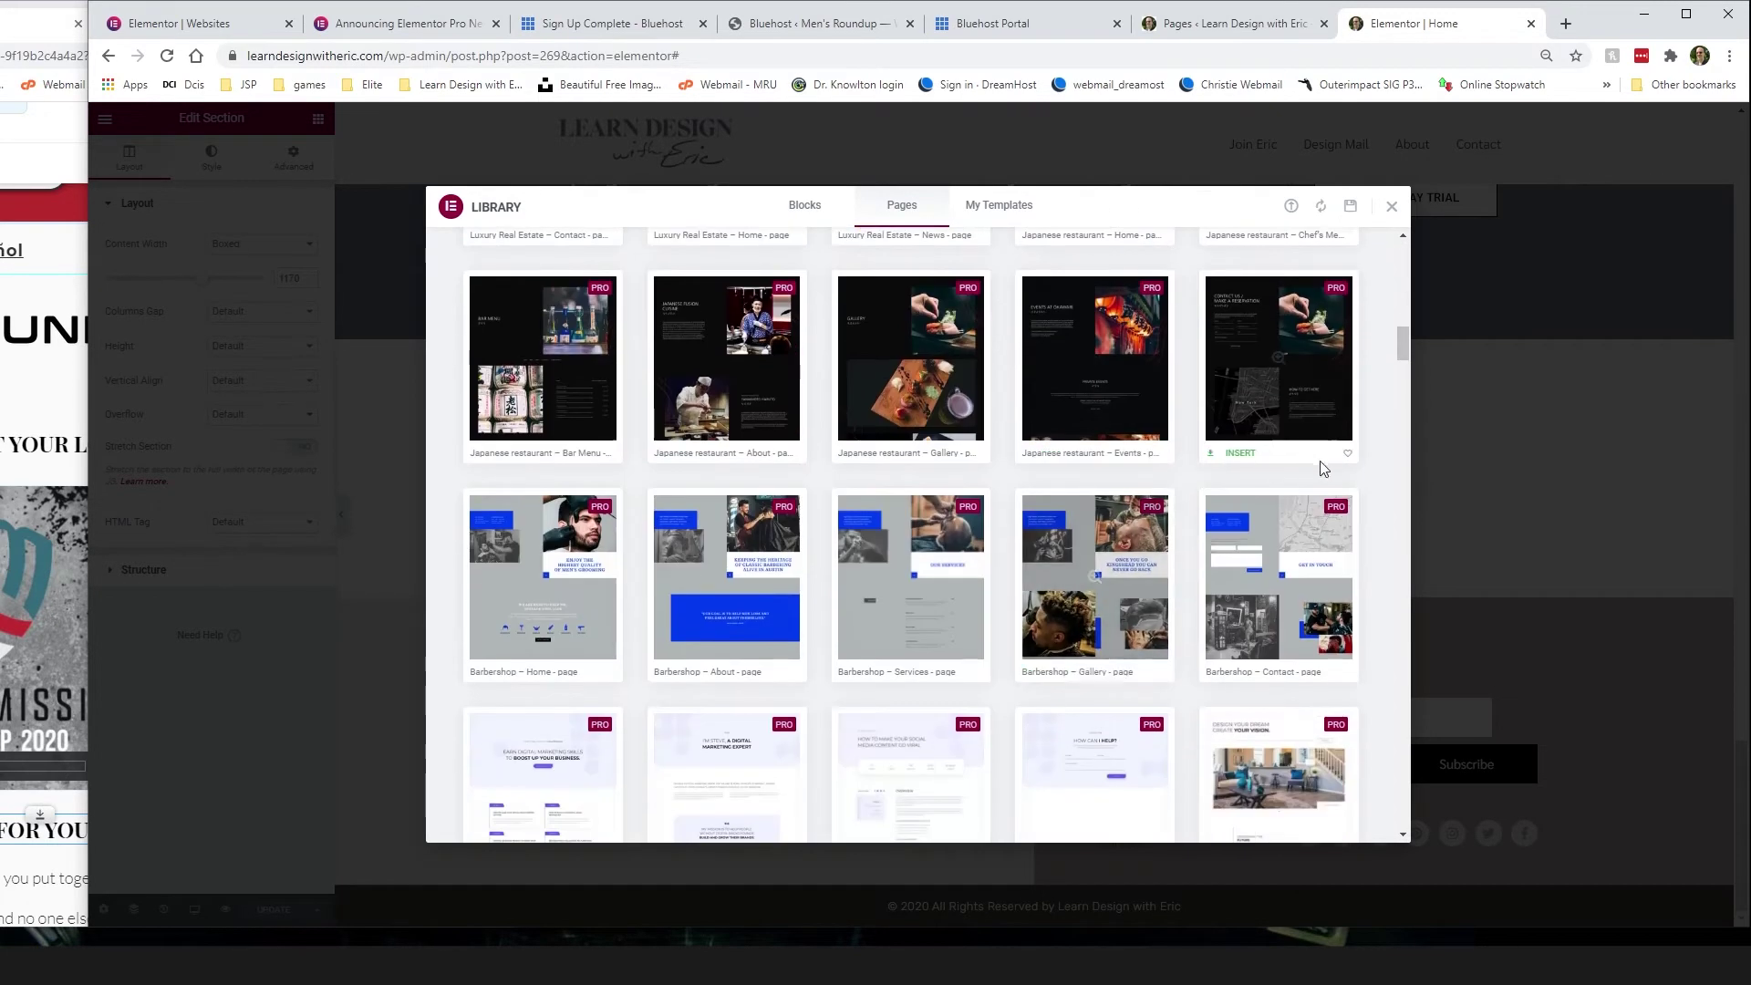
pyautogui.scroll(3, 1131, 469)
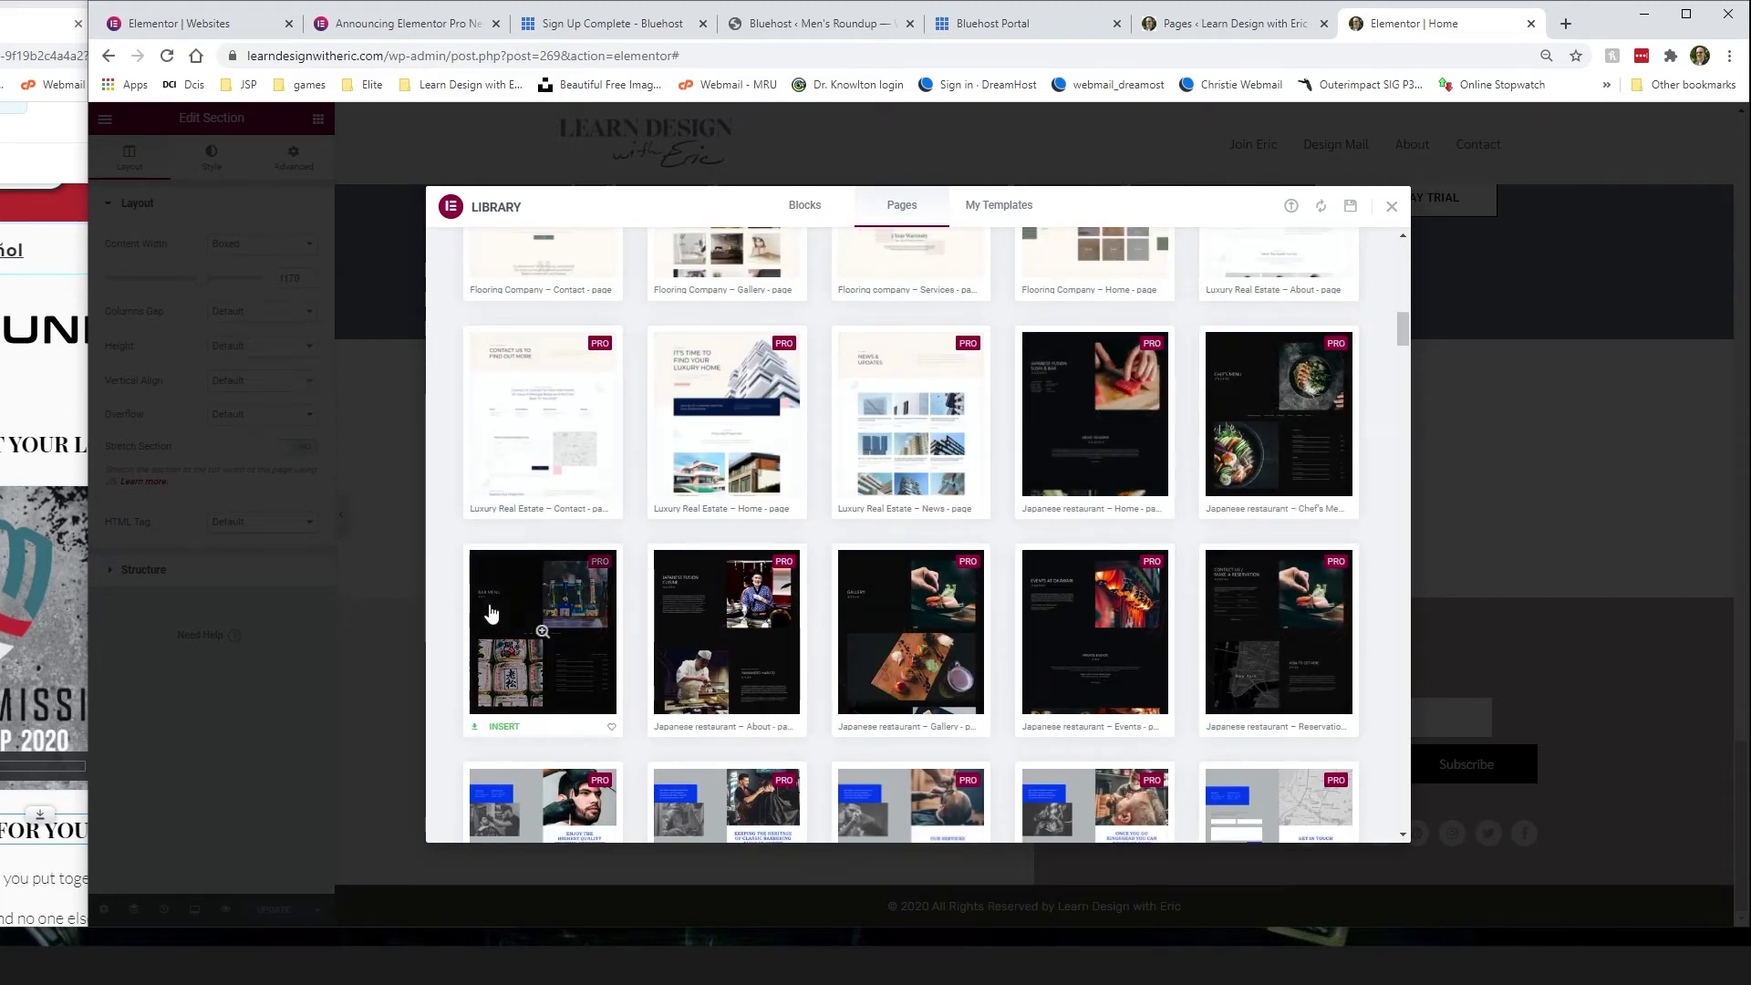
pyautogui.scroll(-4, 1003, 510)
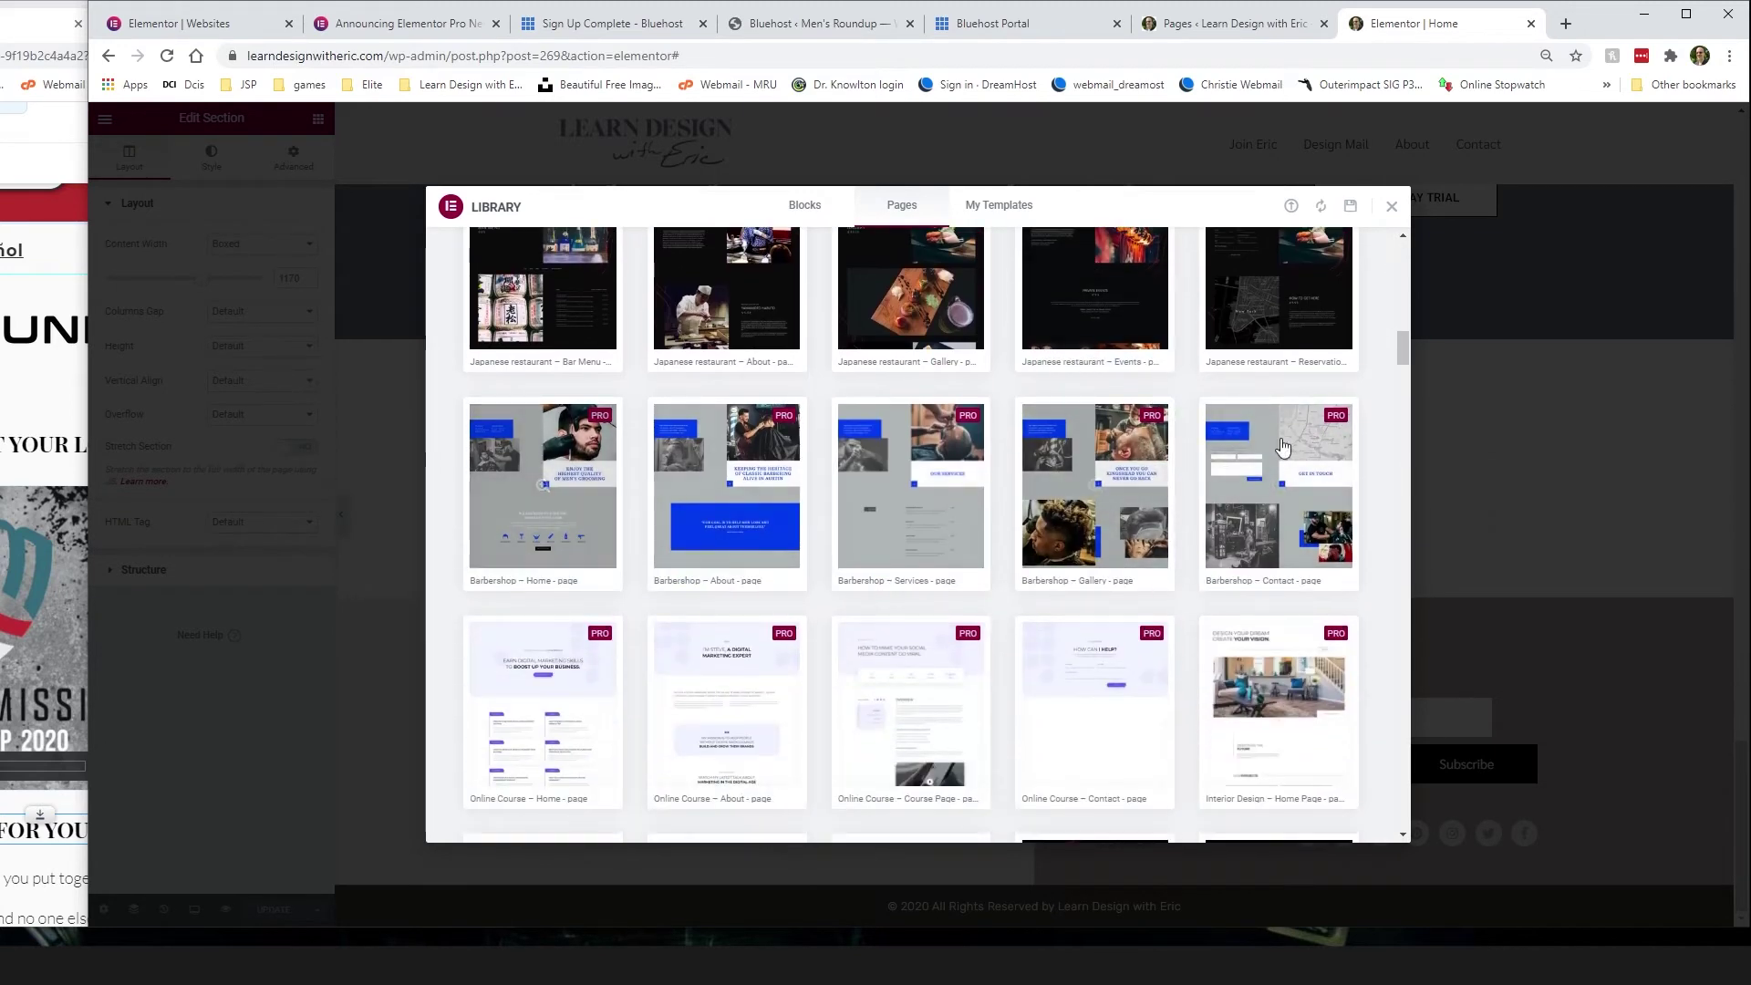
pyautogui.scroll(-3, 769, 471)
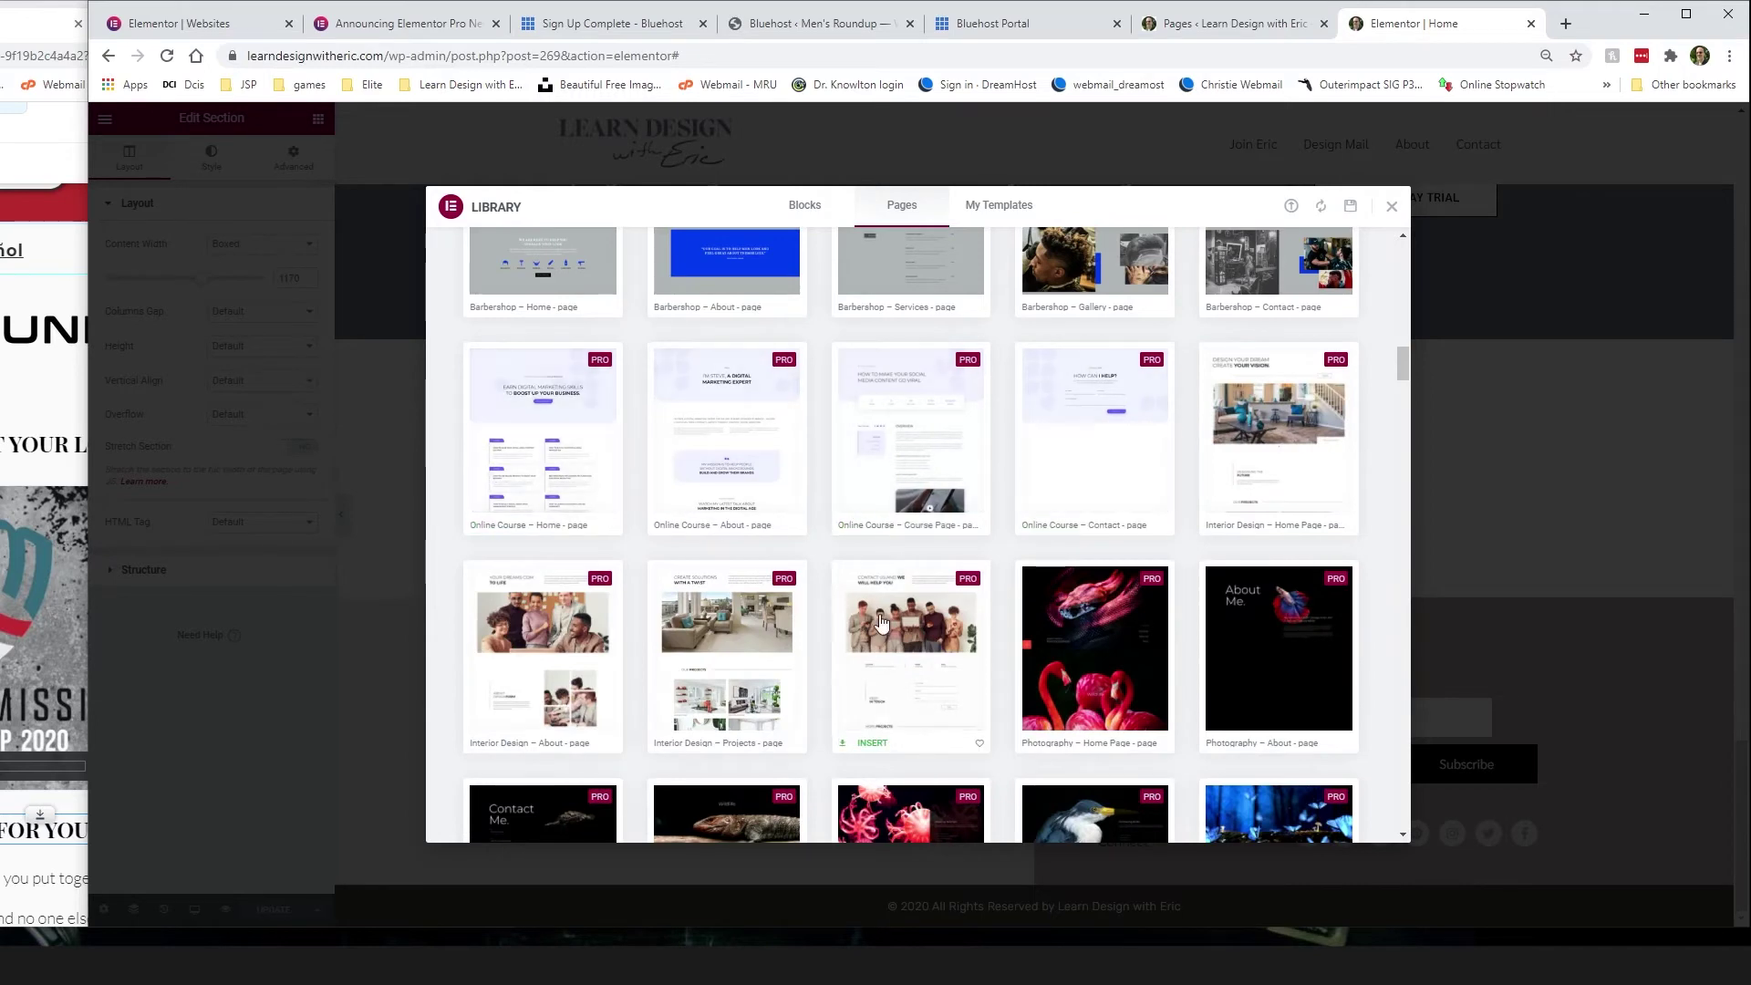
pyautogui.scroll(-4, 912, 456)
pyautogui.scroll(-8, 1019, 583)
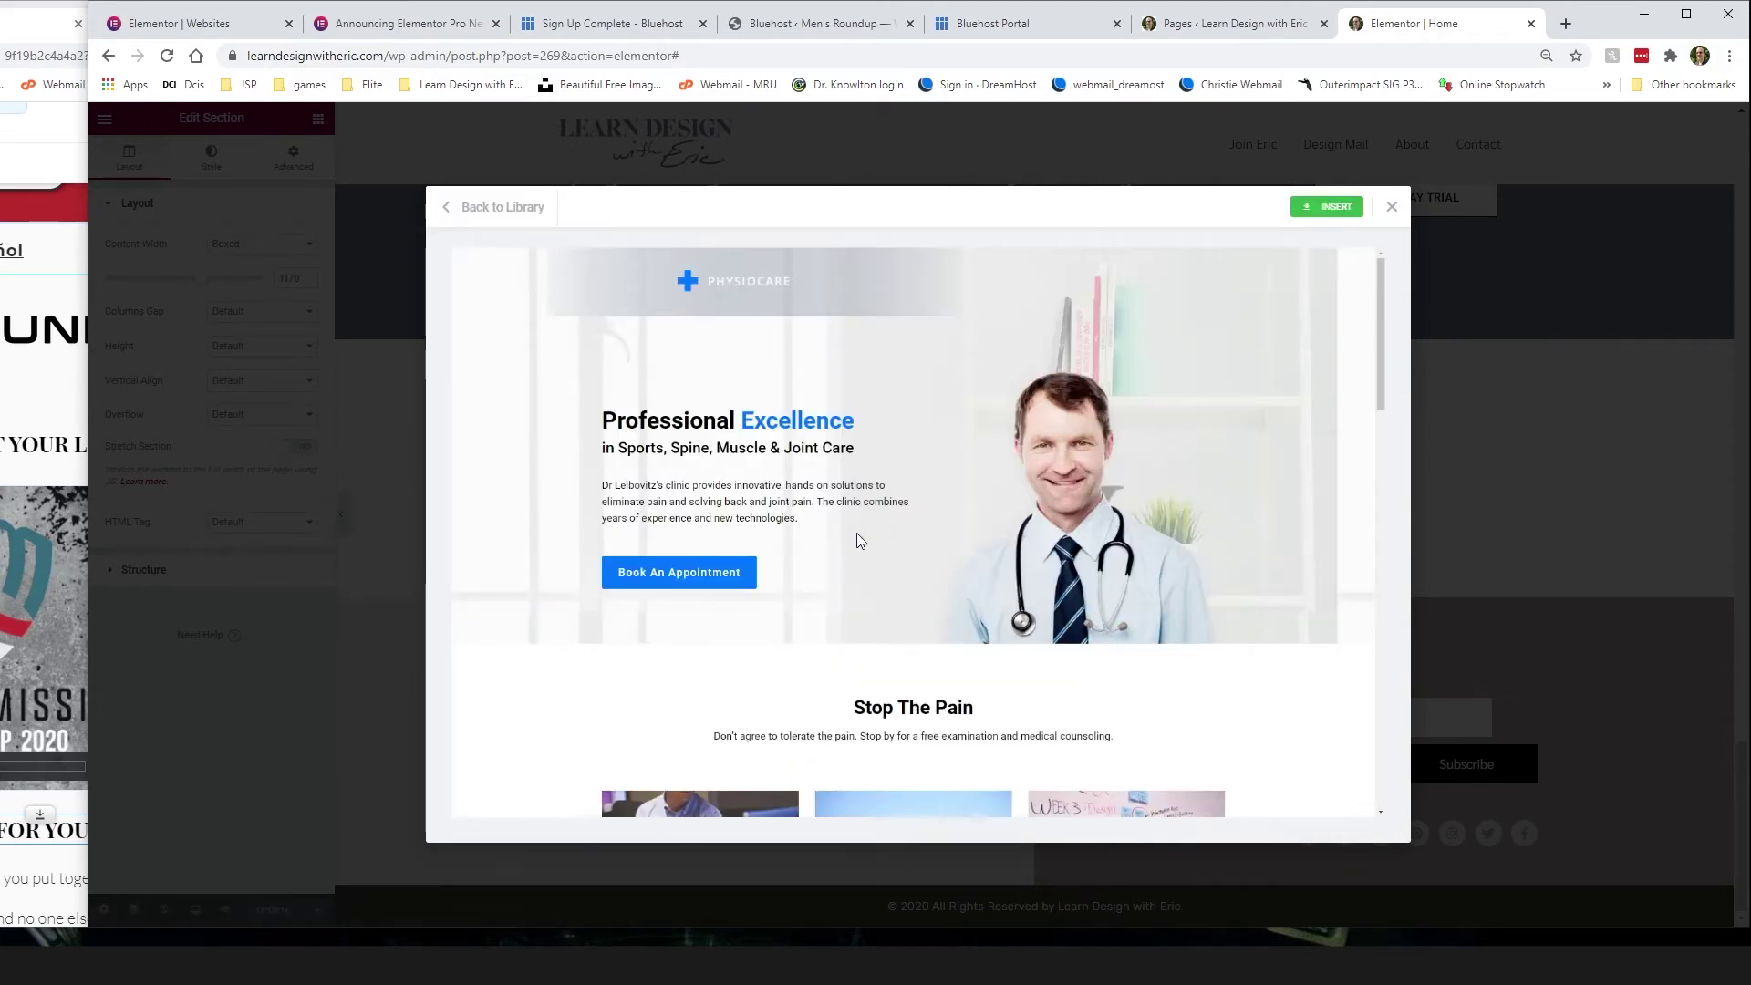
# Step: Scroll through the Landing Page – Chiropractor preview down to the Need Our Care? contact section
pyautogui.scroll(-1, 1174, 566)
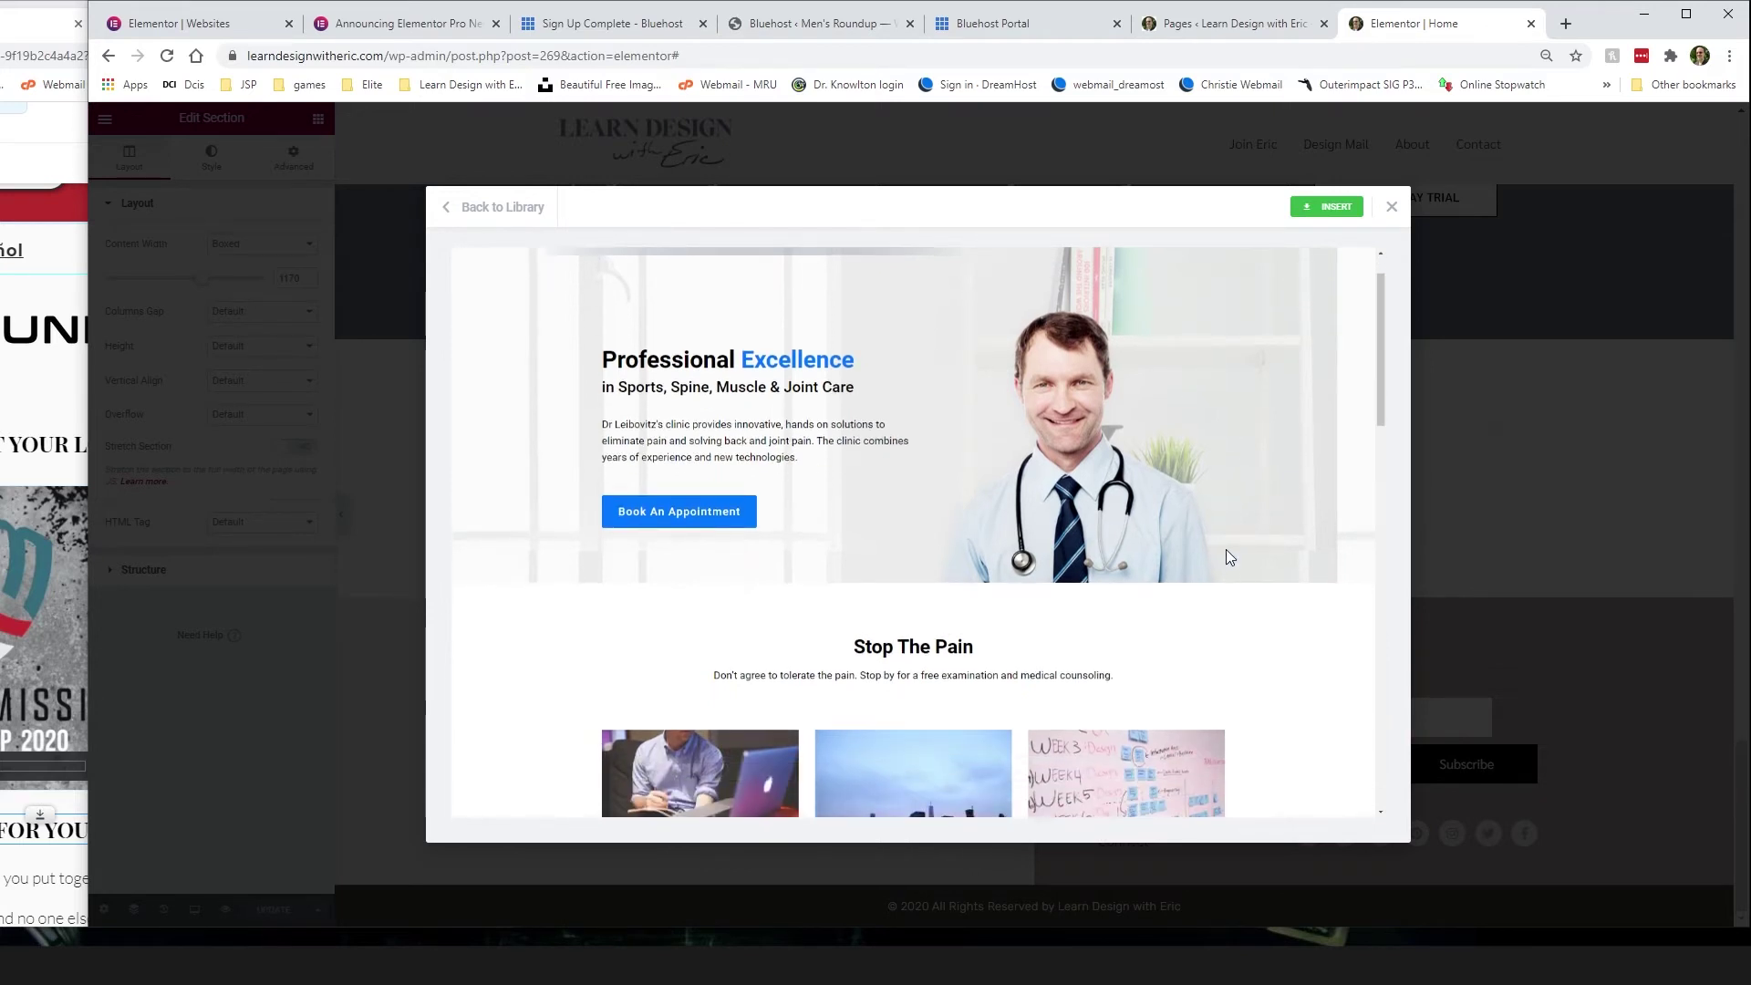
pyautogui.scroll(-1, 1245, 489)
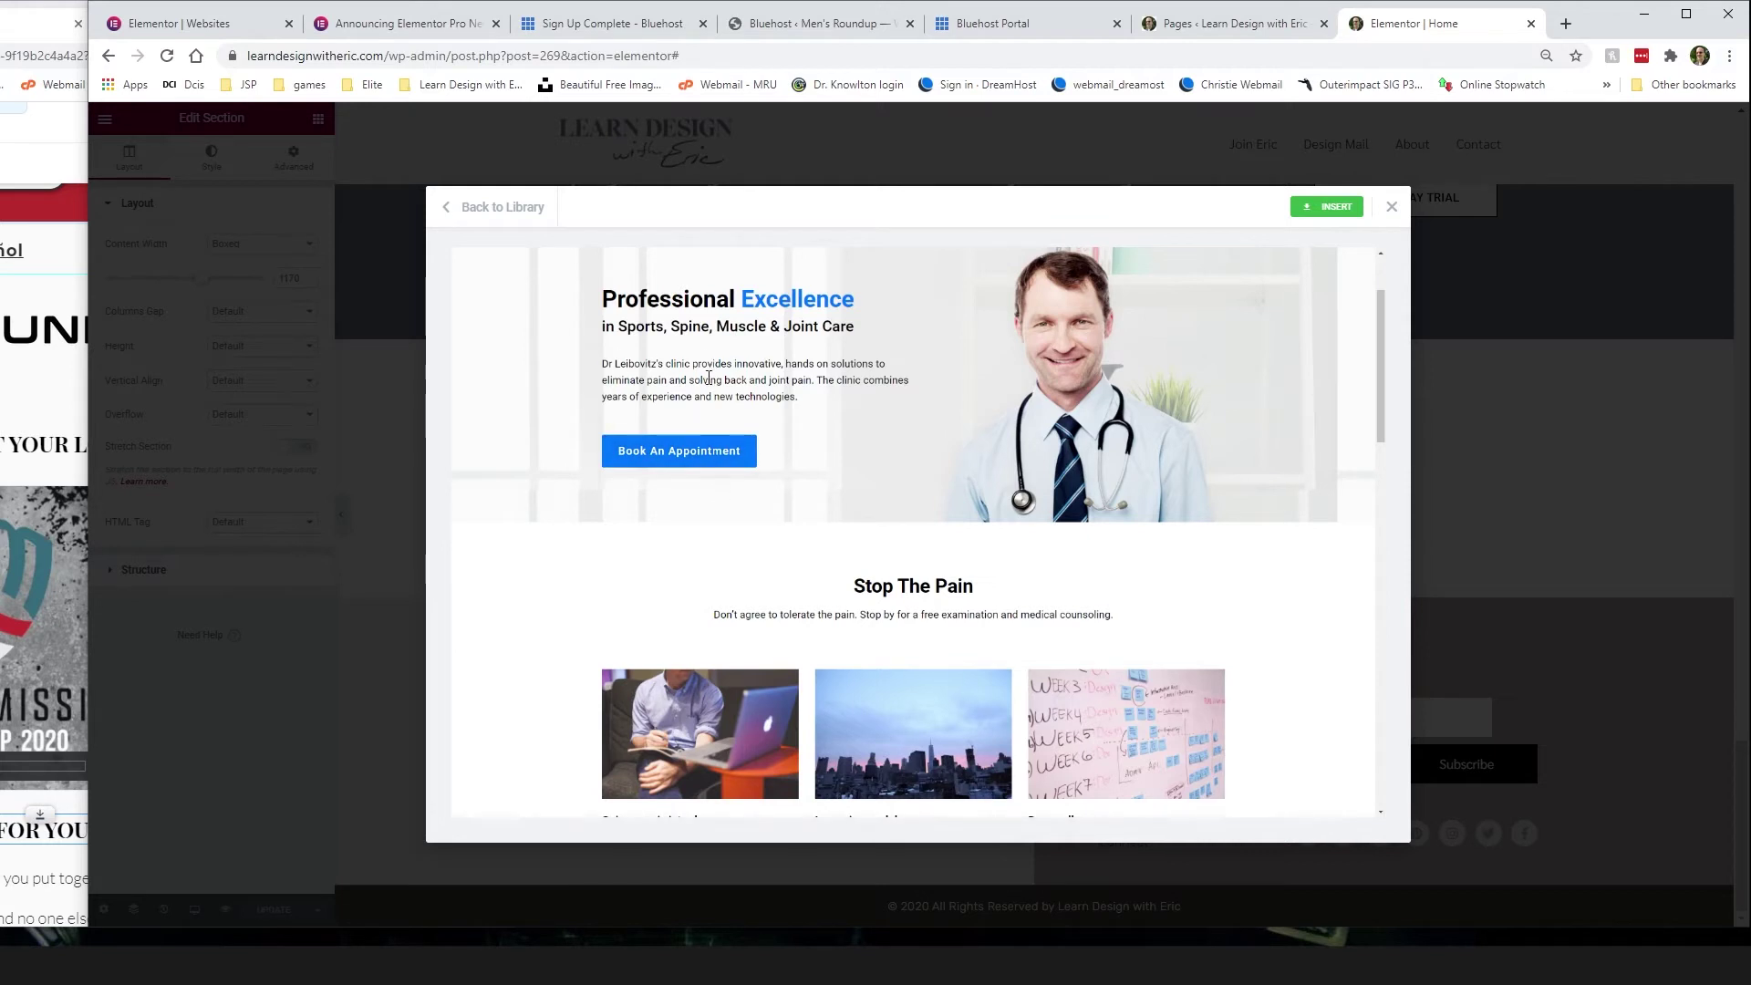
pyautogui.scroll(-2, 708, 381)
pyautogui.scroll(-2, 1185, 479)
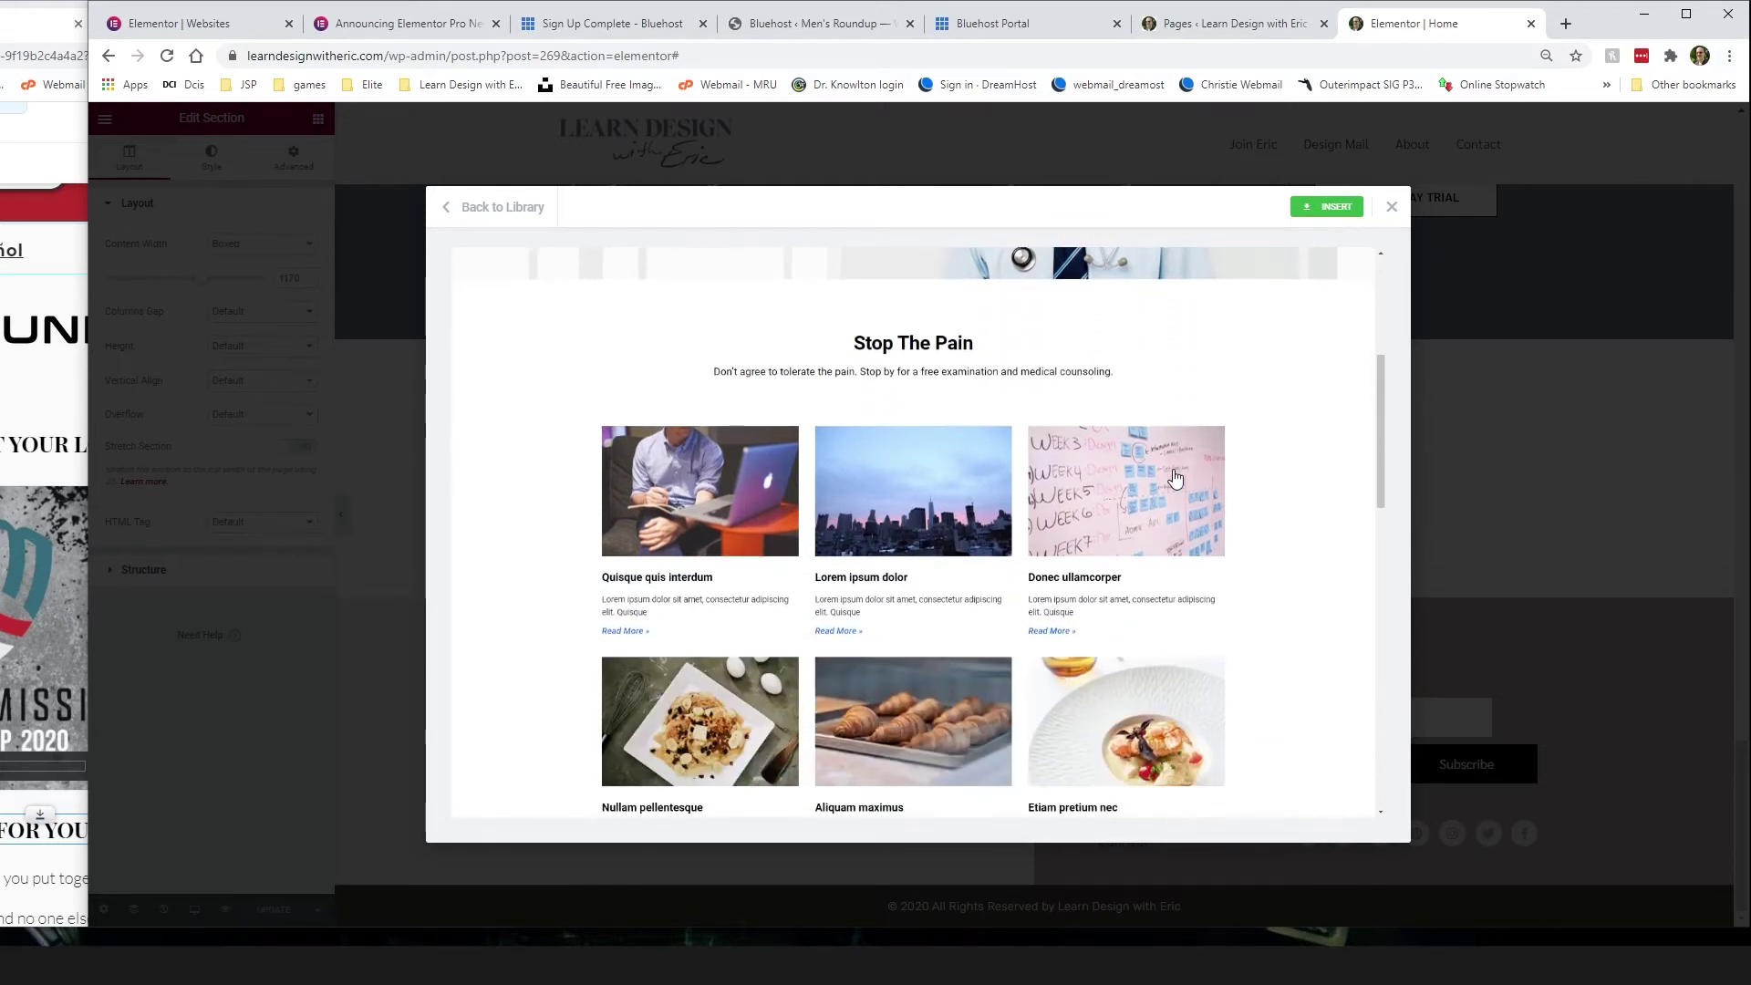
pyautogui.scroll(-2, 1241, 506)
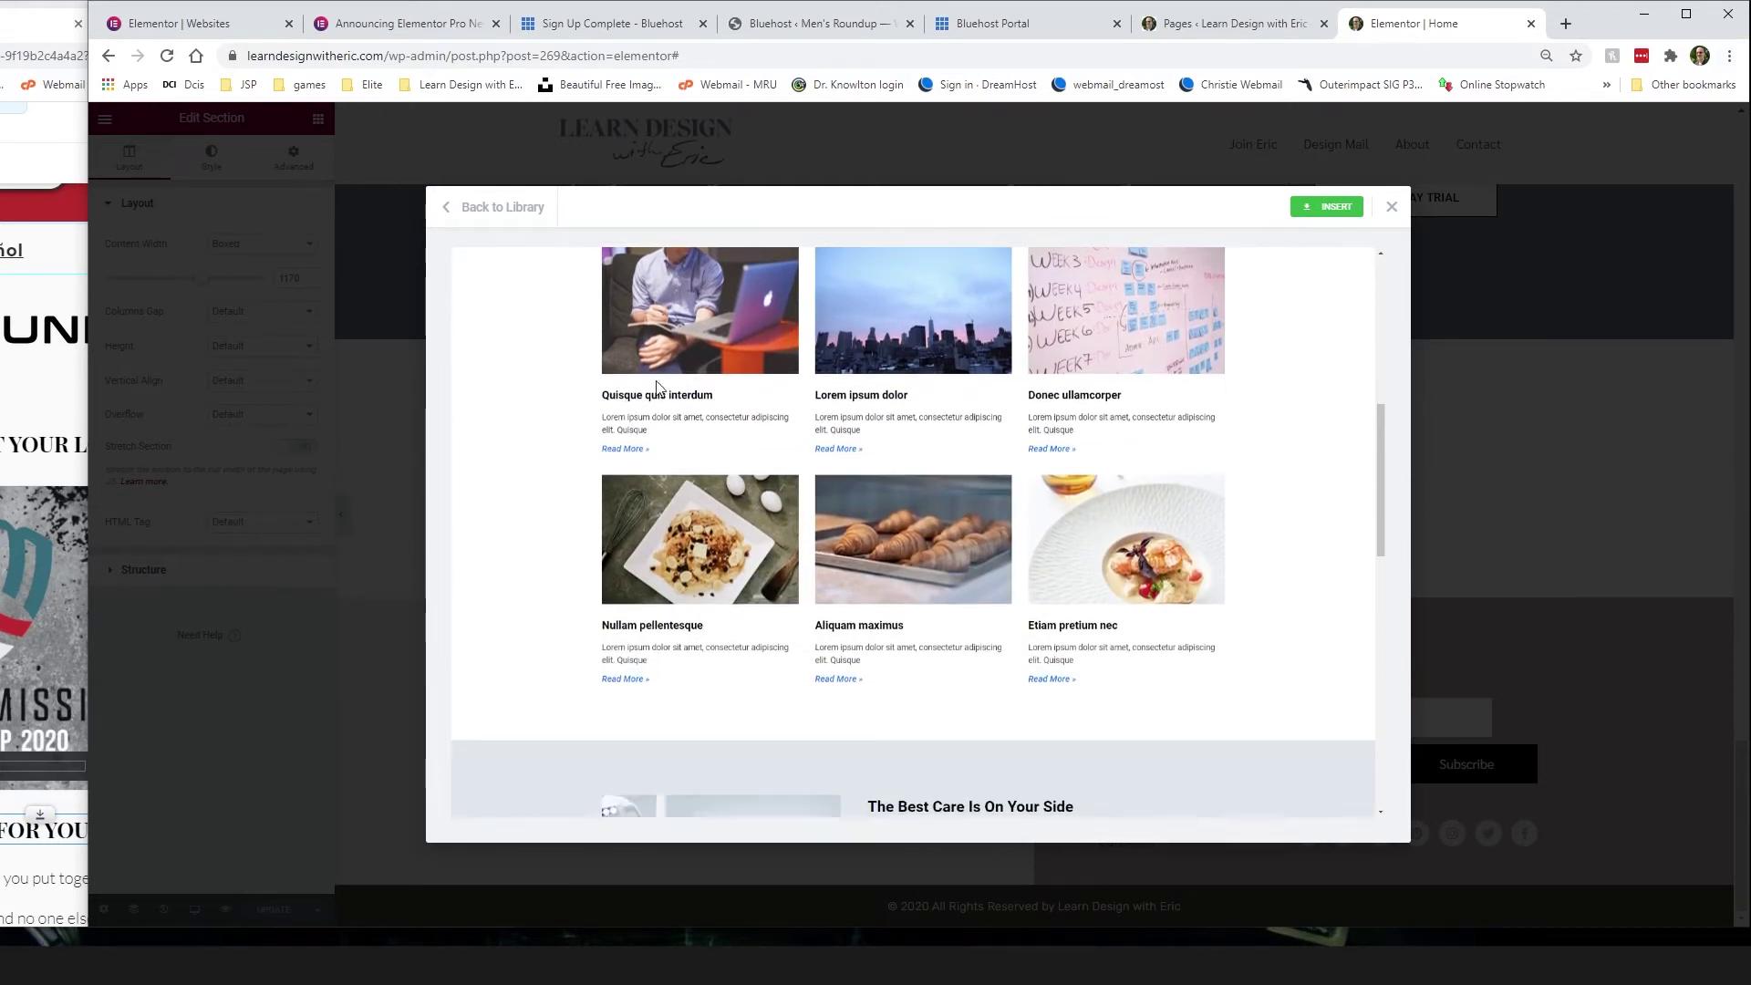
pyautogui.scroll(-2, 1003, 383)
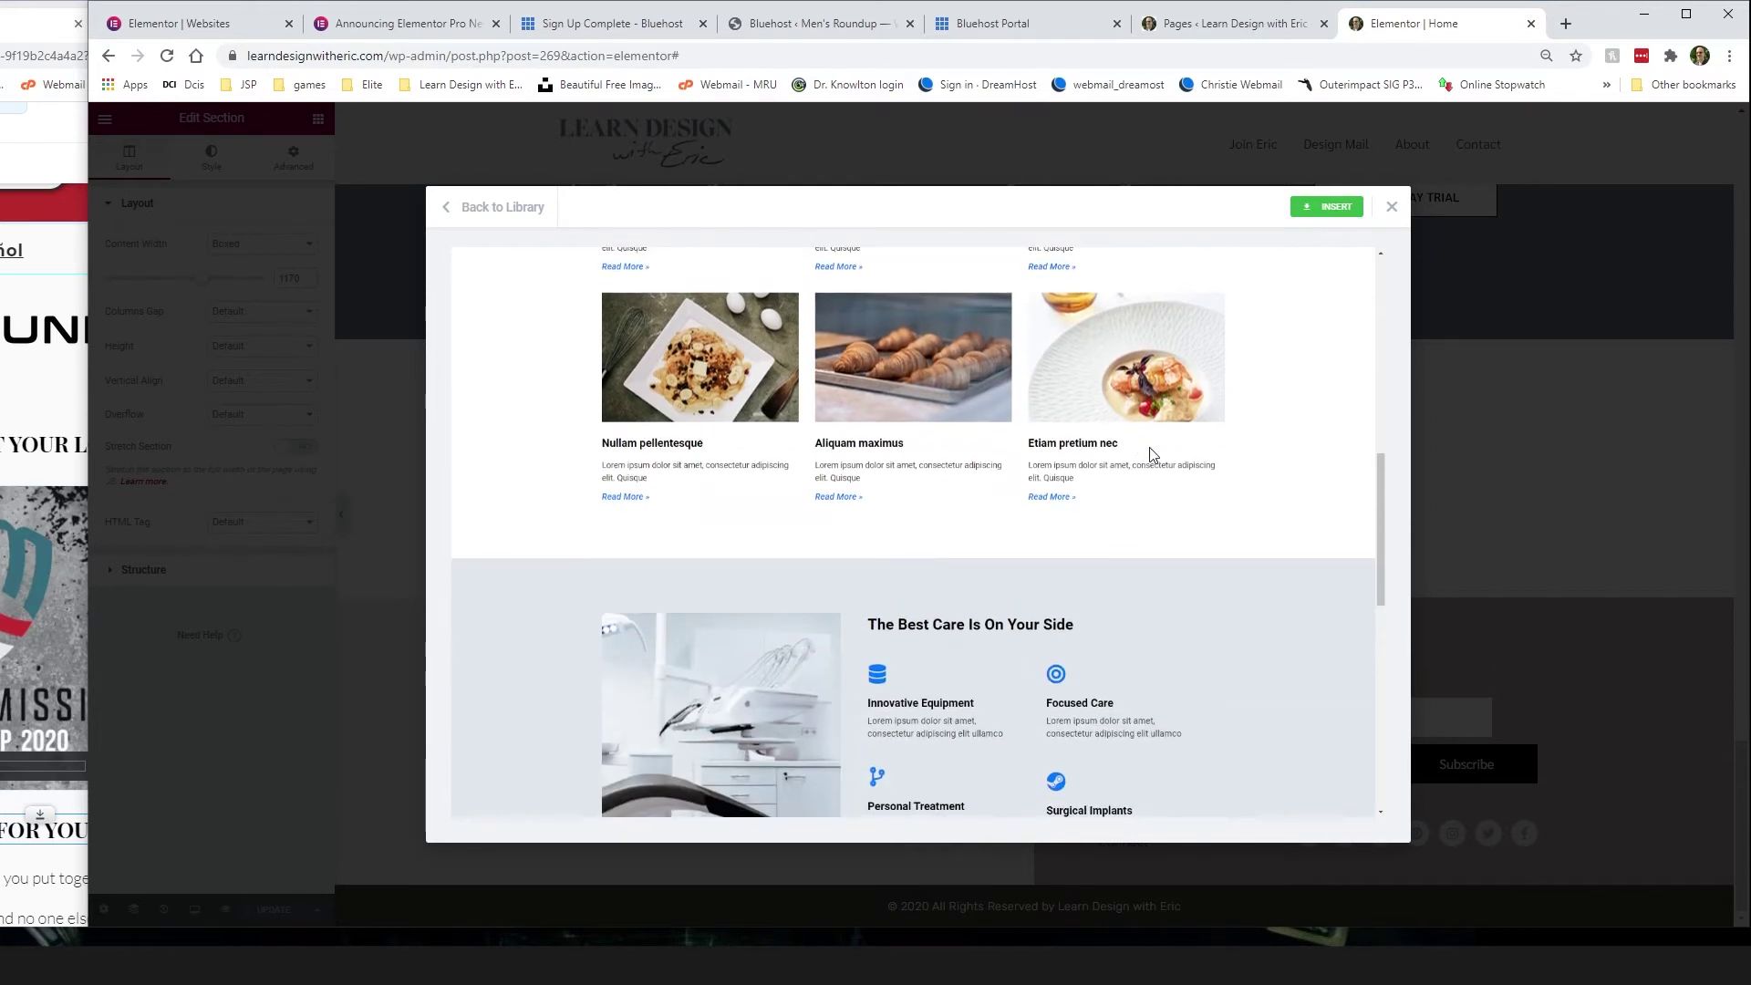
pyautogui.scroll(-3, 1154, 453)
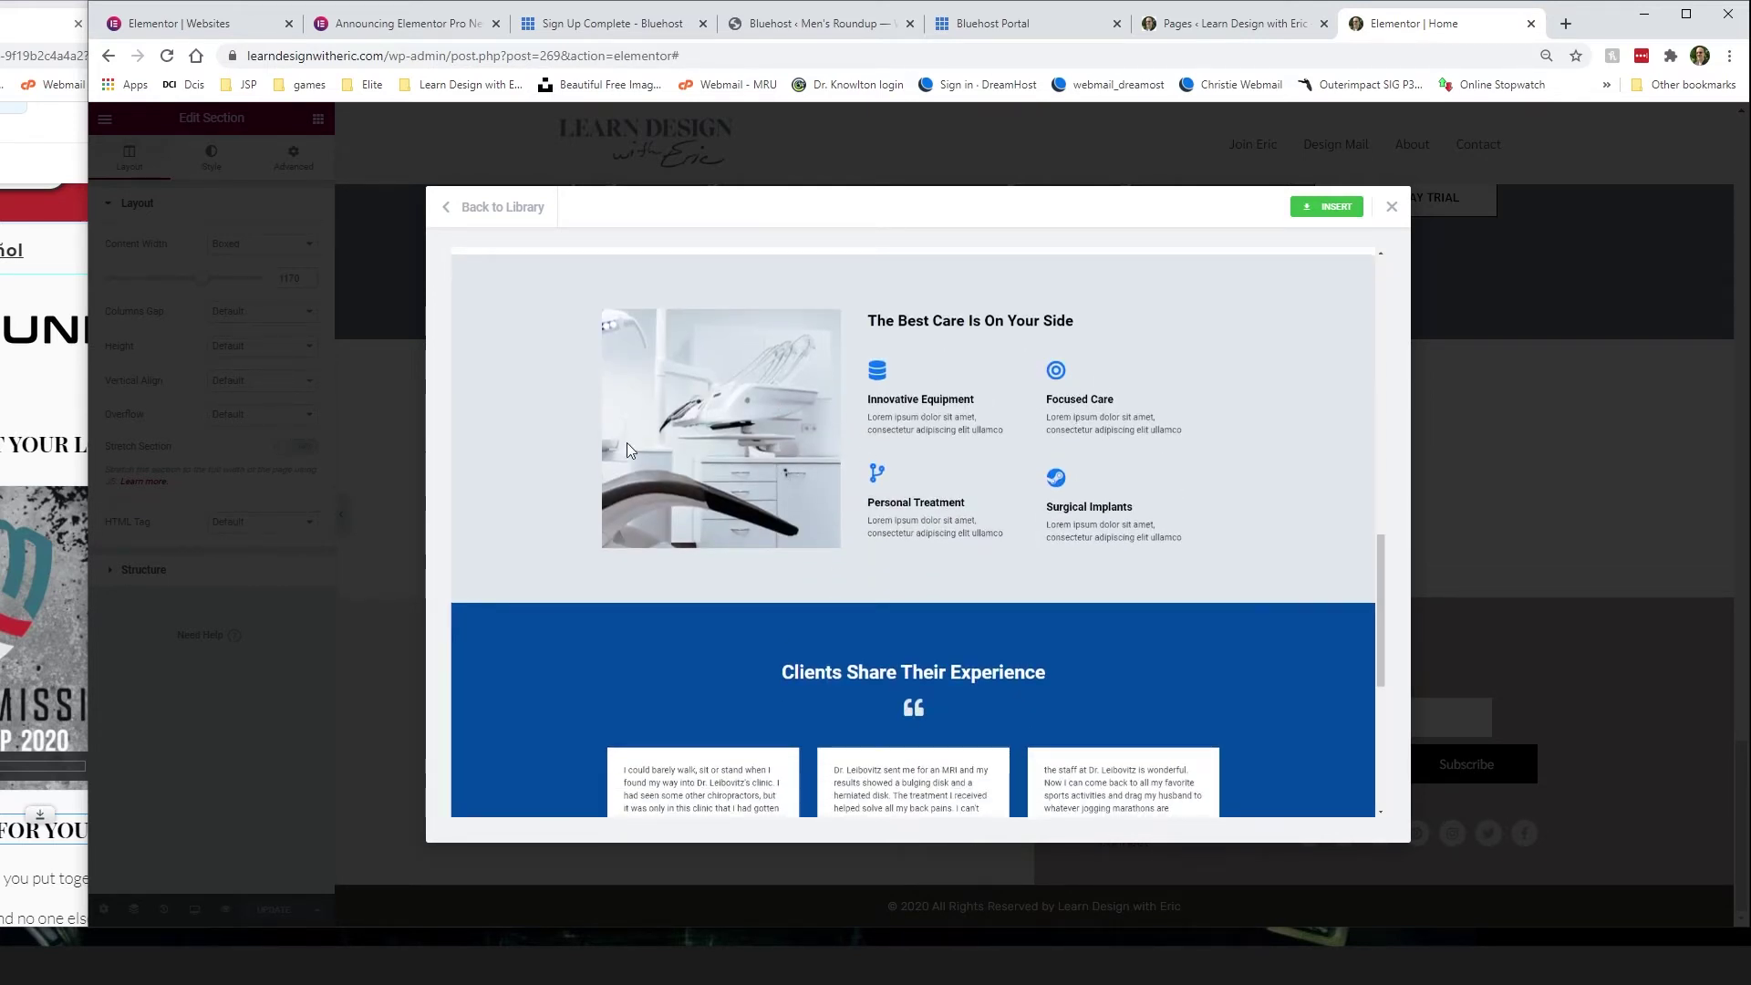
pyautogui.scroll(-3, 898, 543)
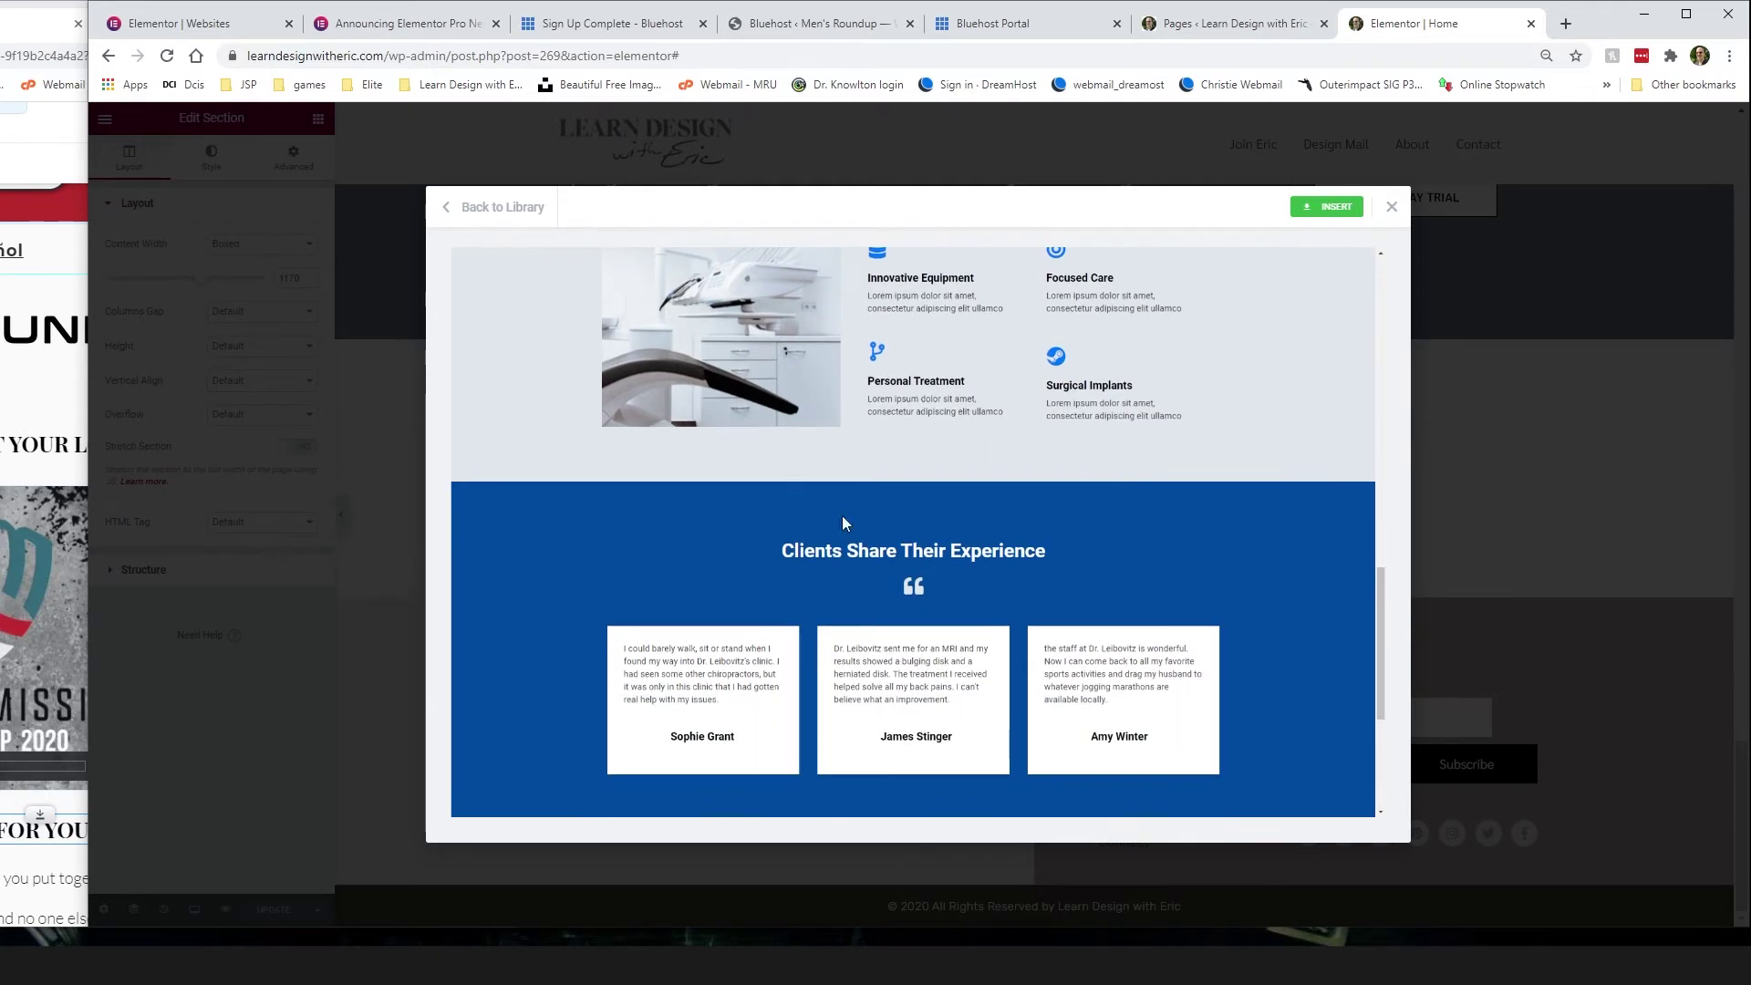
pyautogui.scroll(-2, 1113, 465)
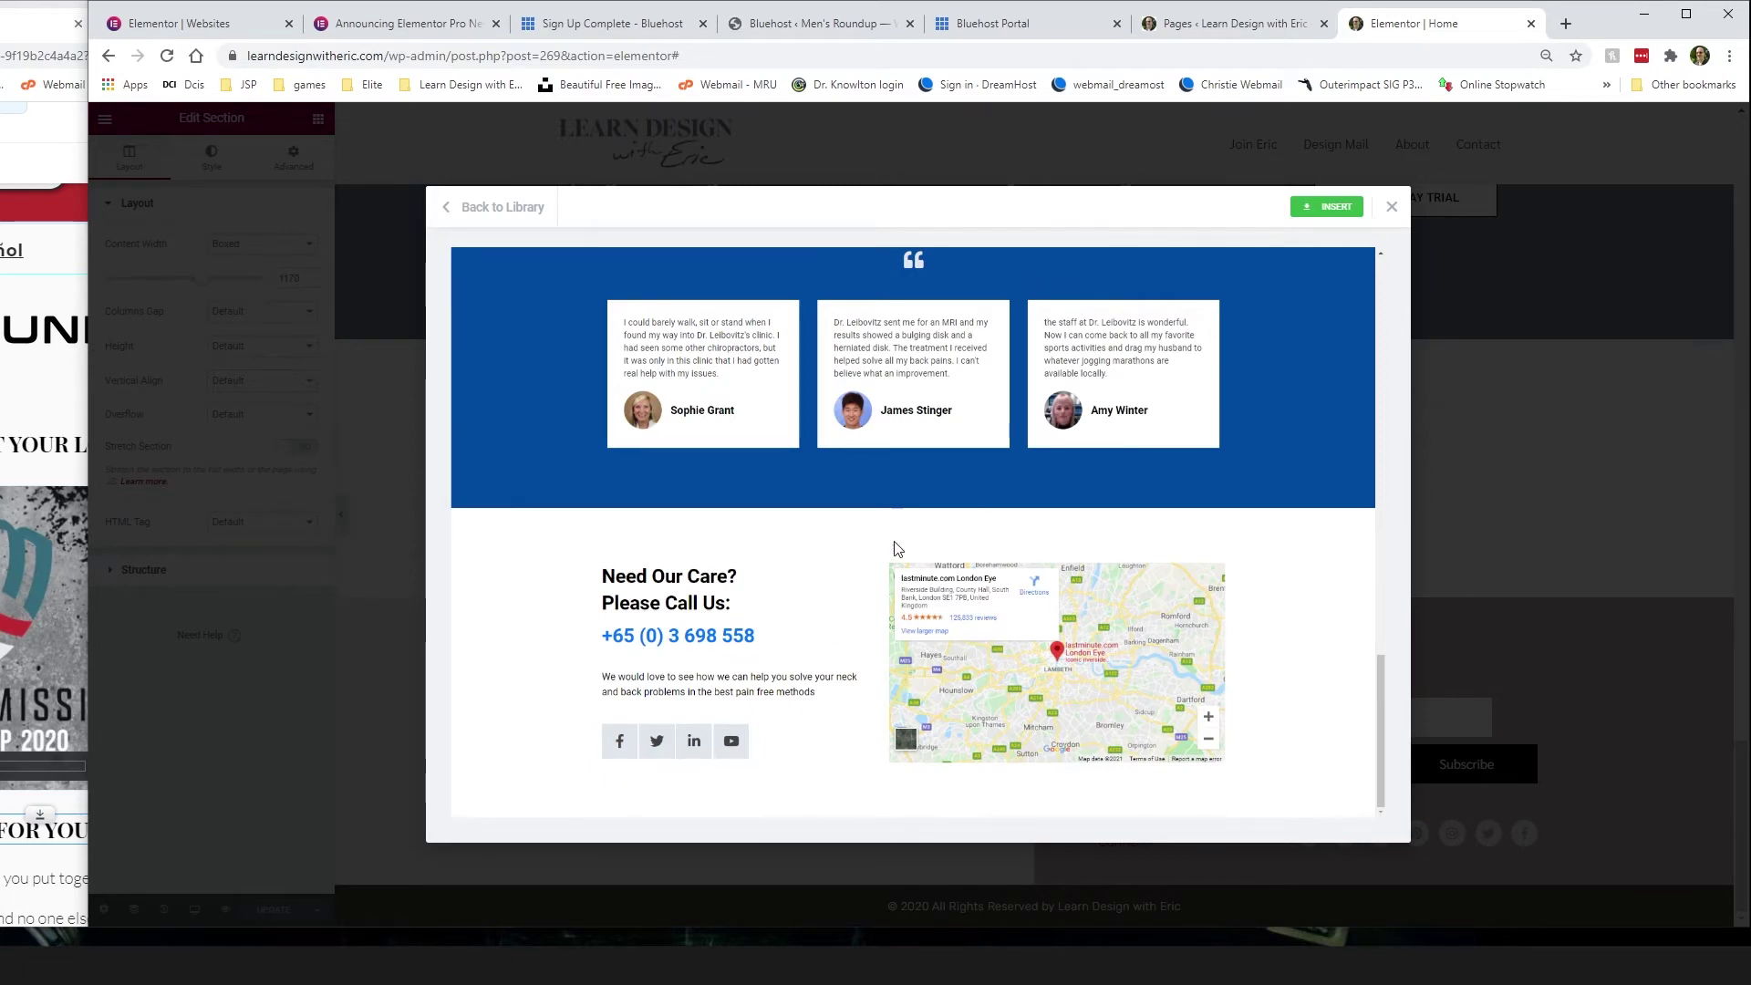
pyautogui.scroll(15, 1213, 415)
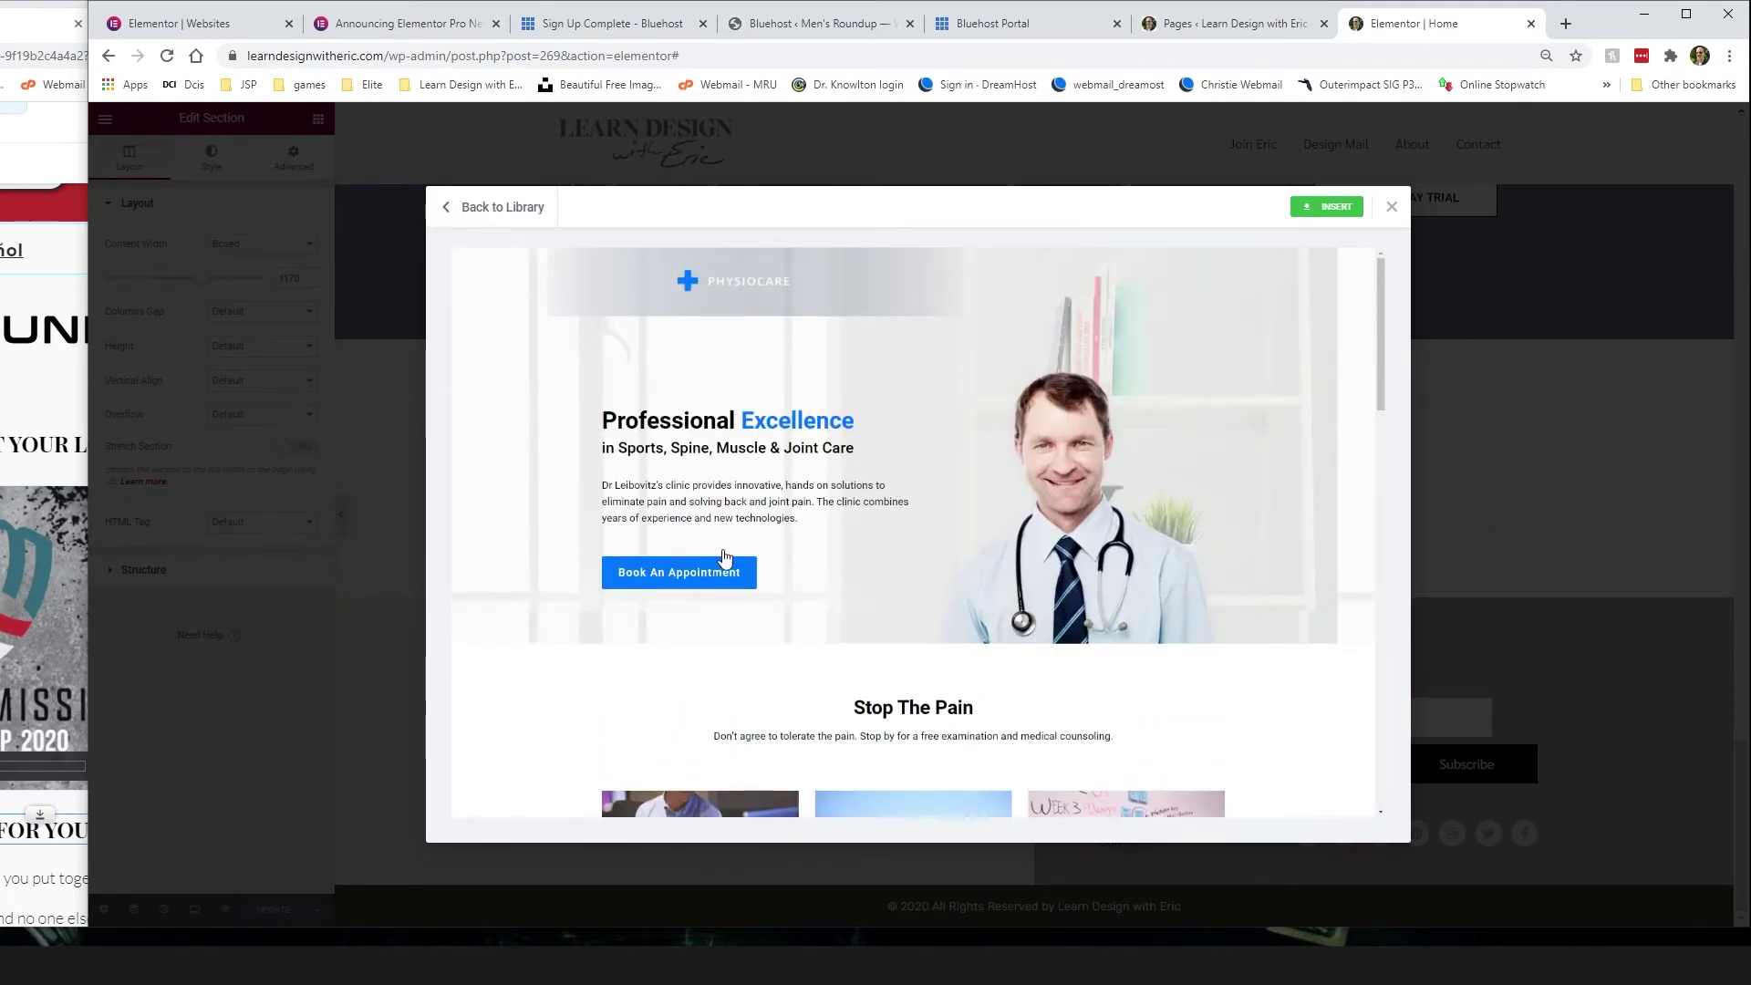
# Step: Leave the Physiocare preview and scroll through a beauty-salon template preview to its Makeup section
pyautogui.click(452, 209)
pyautogui.scroll(-3, 940, 525)
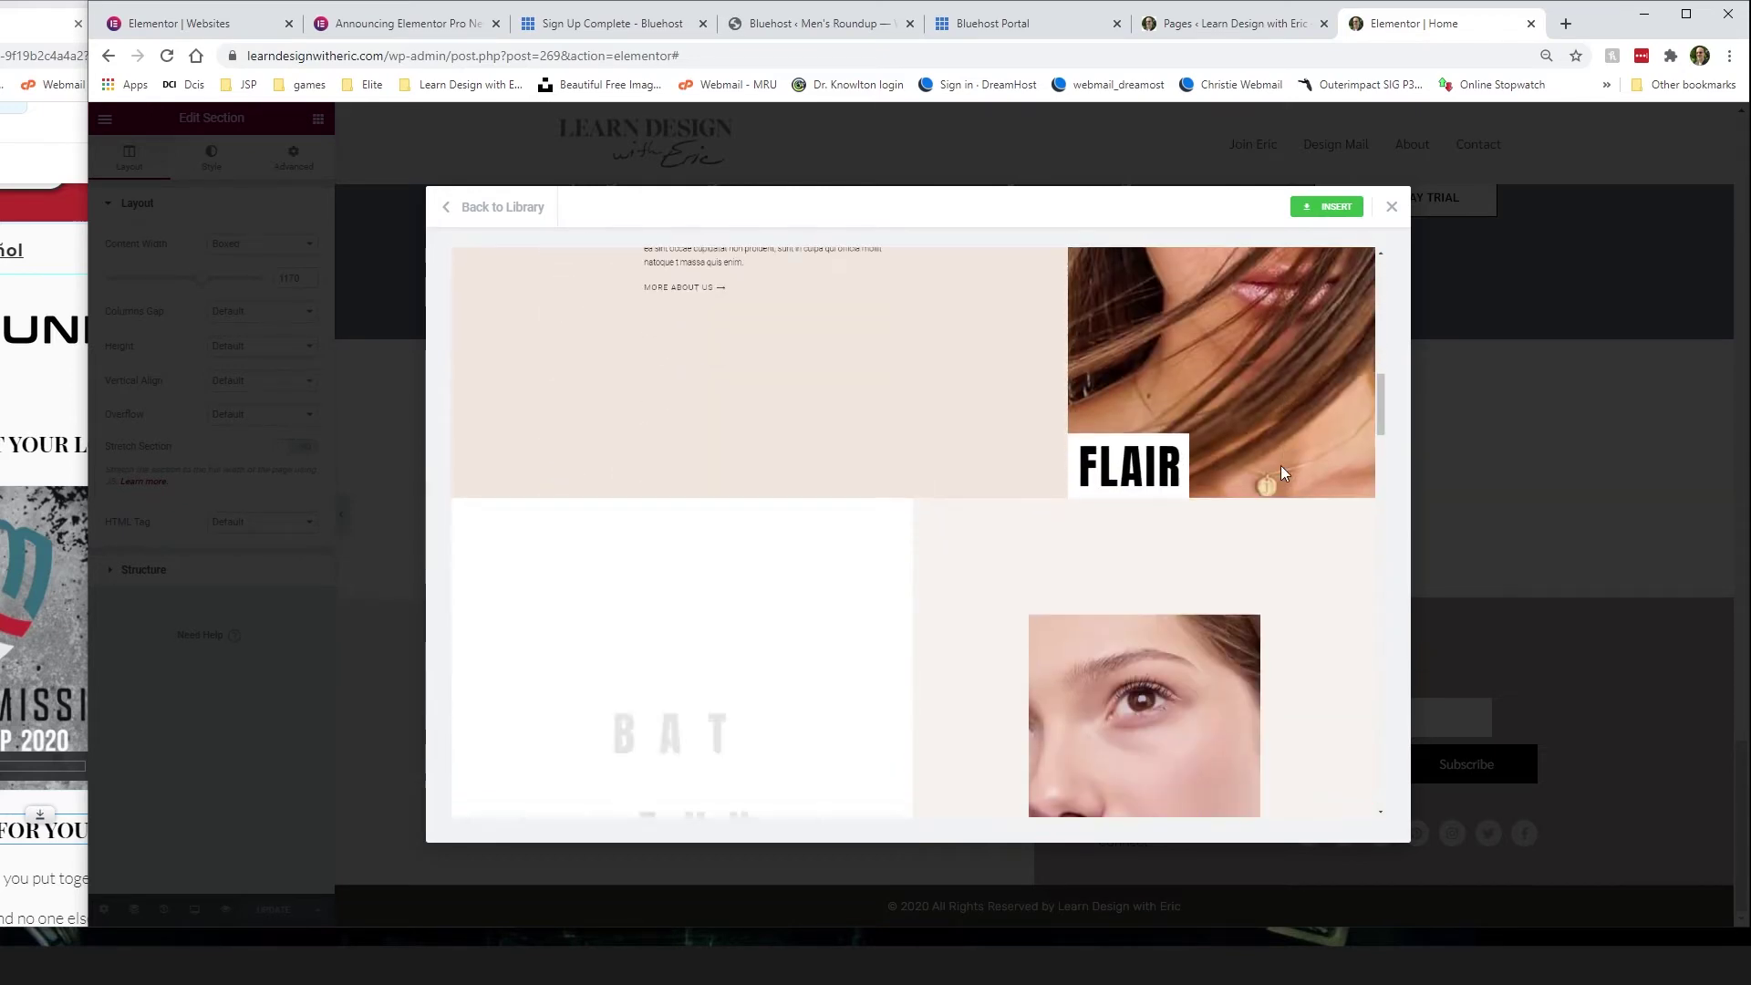
pyautogui.scroll(-10, 1283, 473)
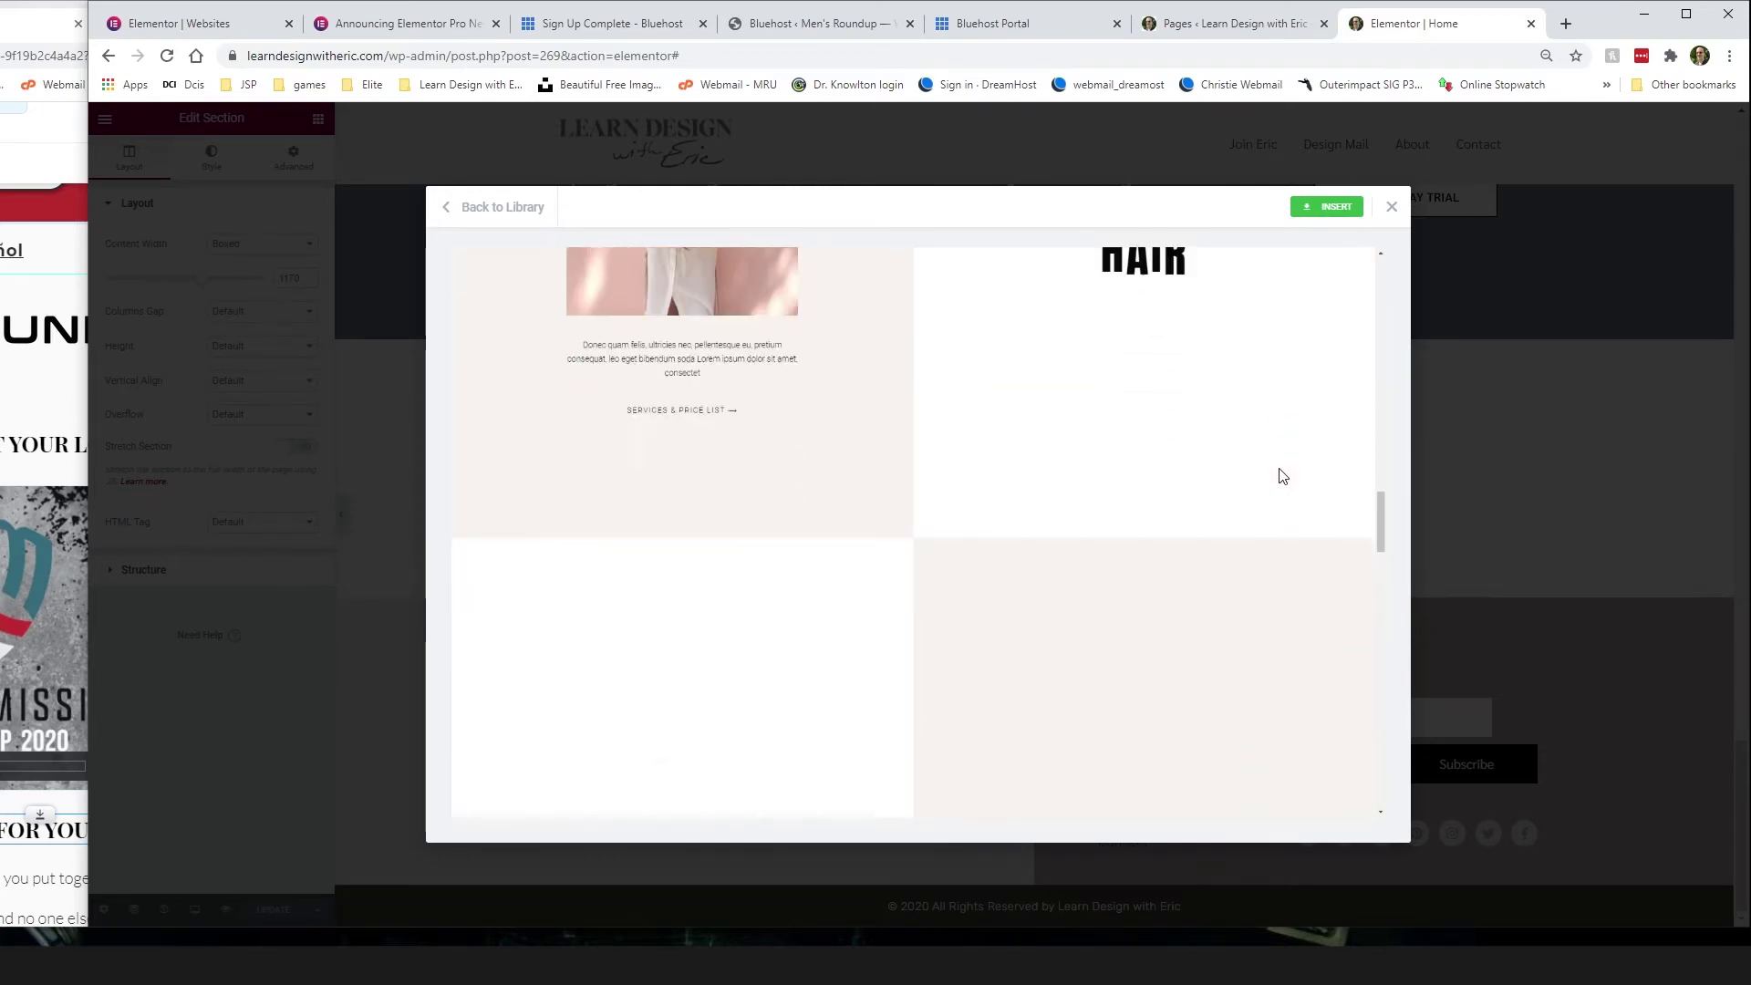
pyautogui.scroll(-5, 1279, 475)
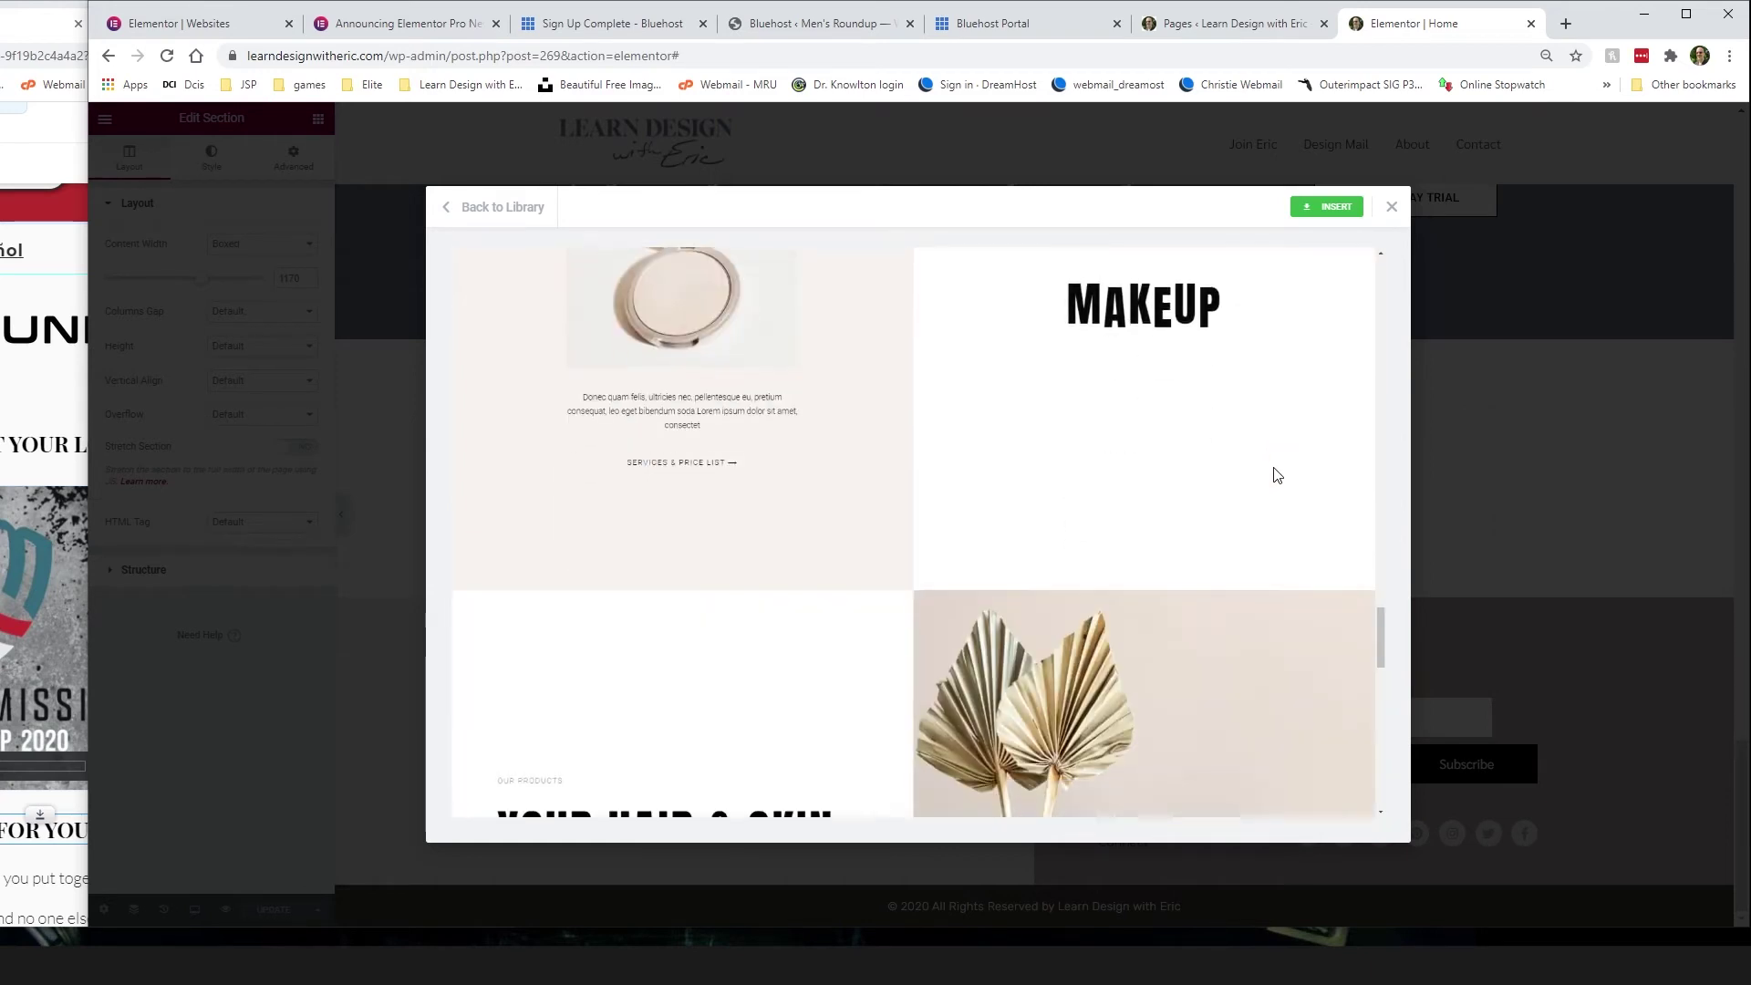
pyautogui.scroll(-8, 1216, 520)
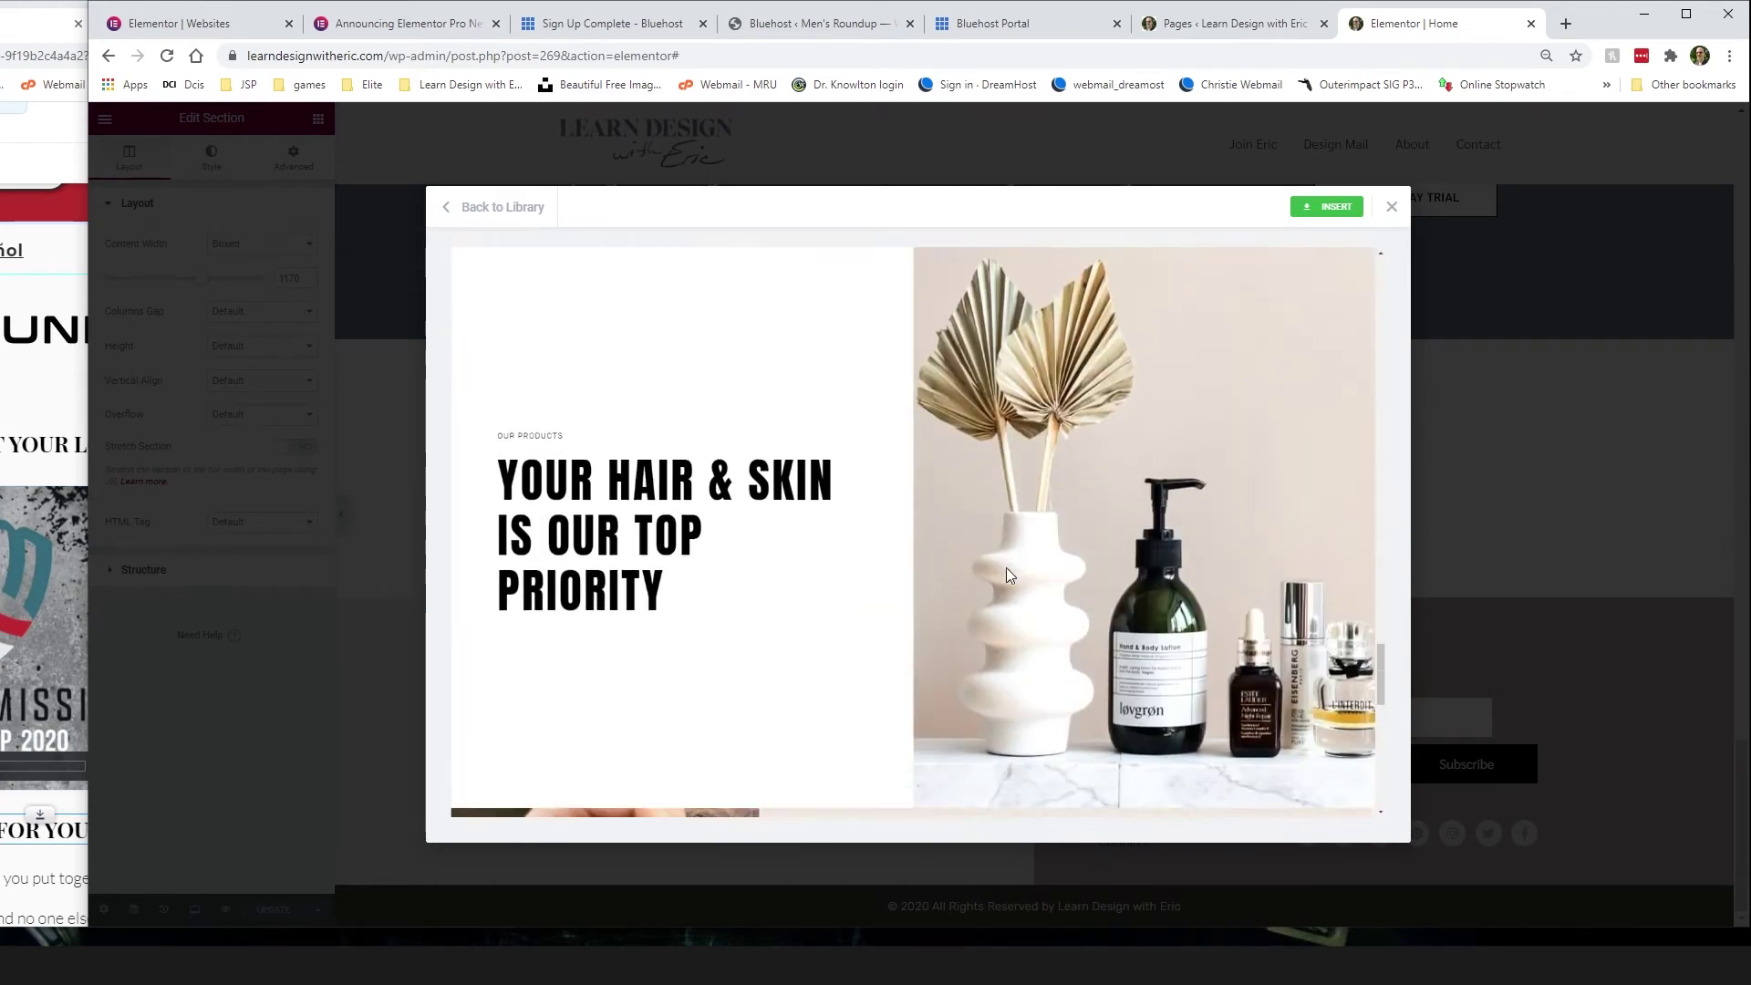
pyautogui.scroll(-5, 1187, 520)
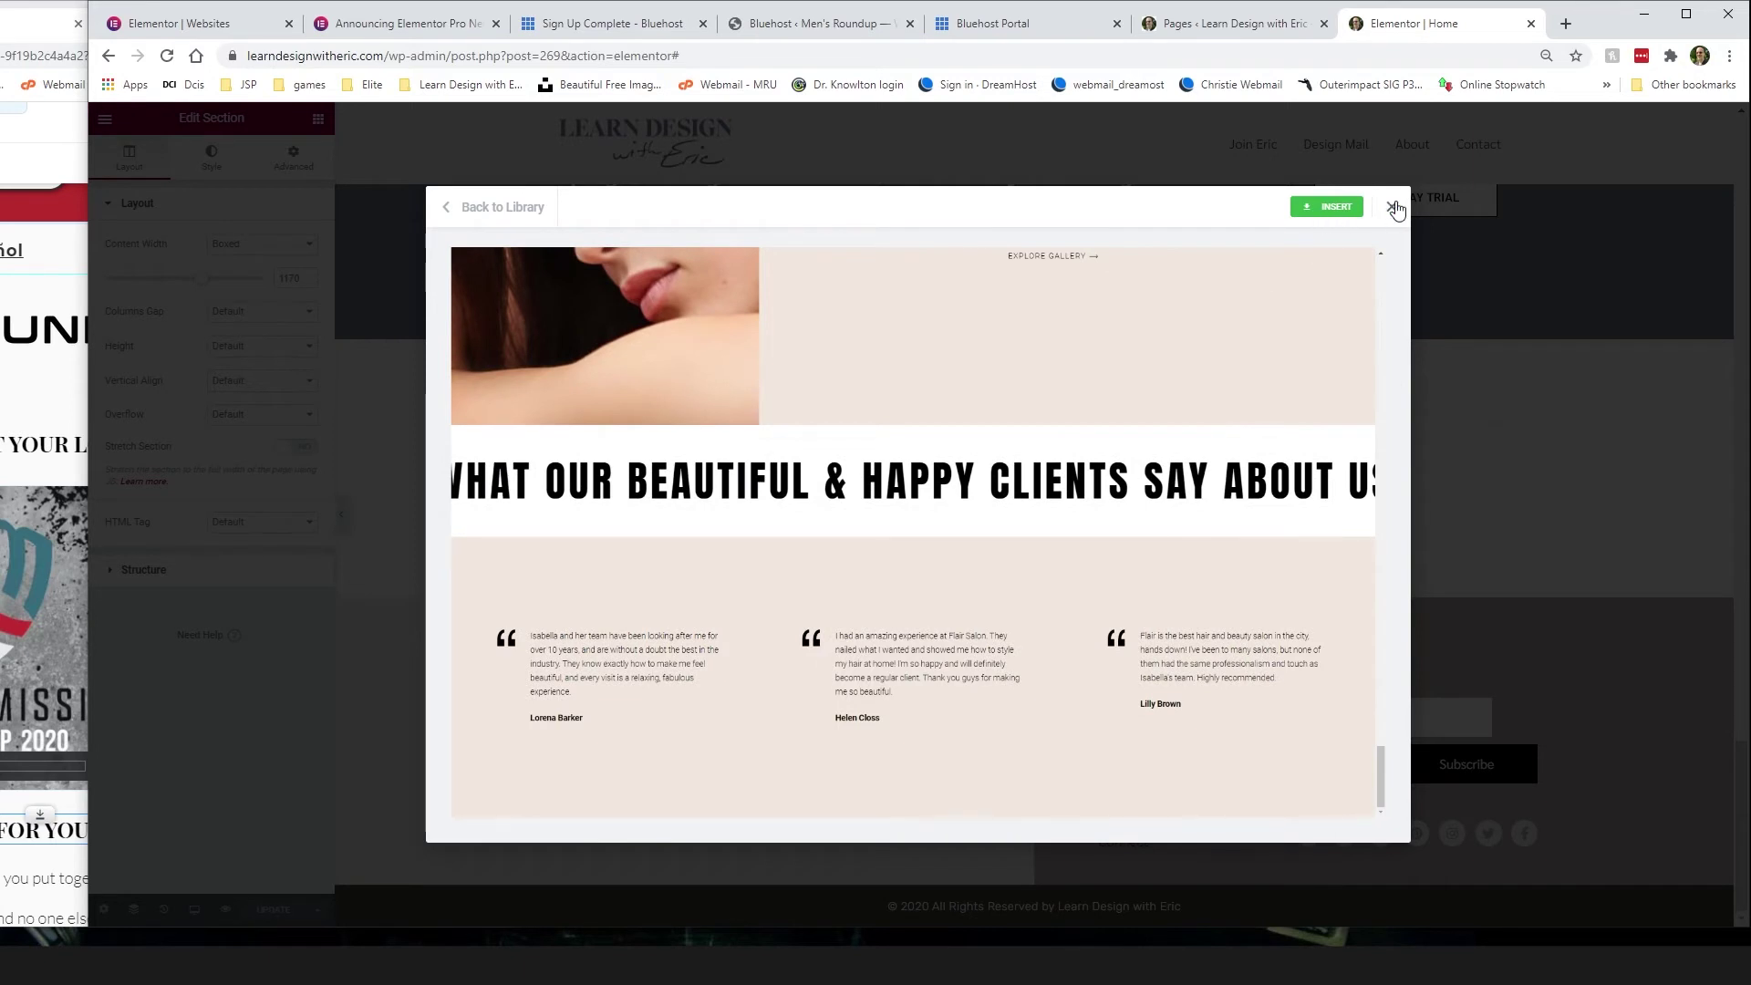
# Step: Go back to the library grid, switch to Blocks, and filter the designs to Hero
pyautogui.click(472, 235)
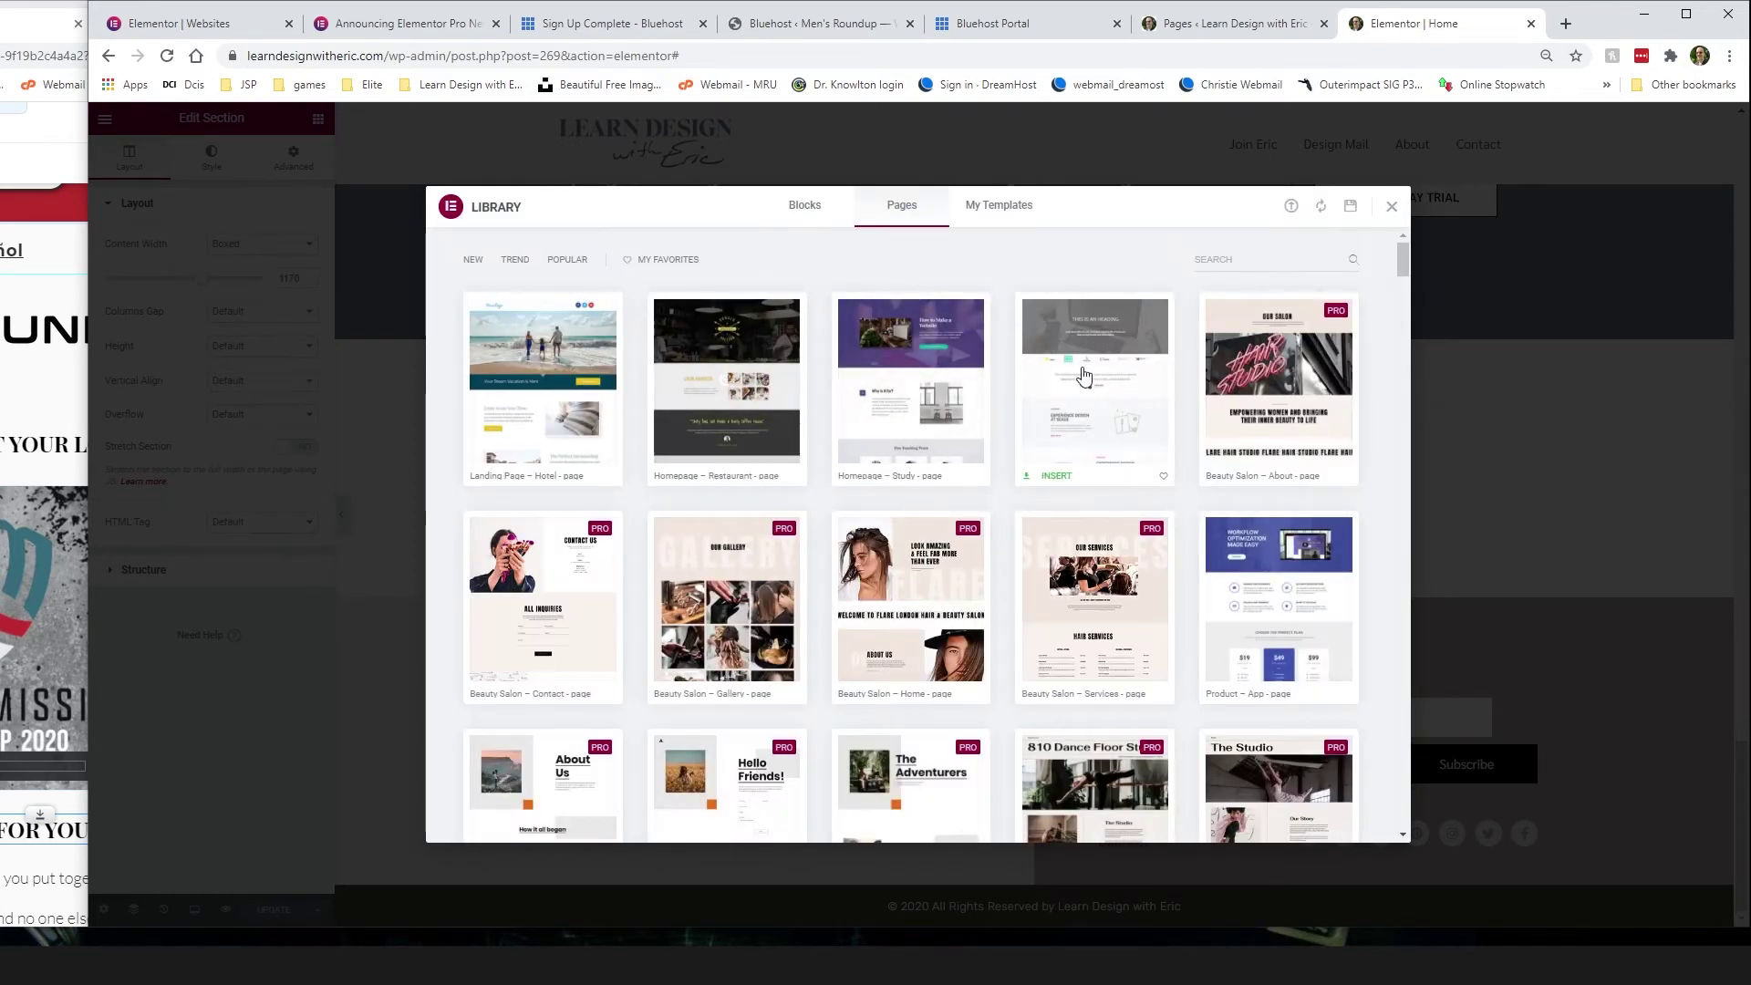
pyautogui.click(804, 204)
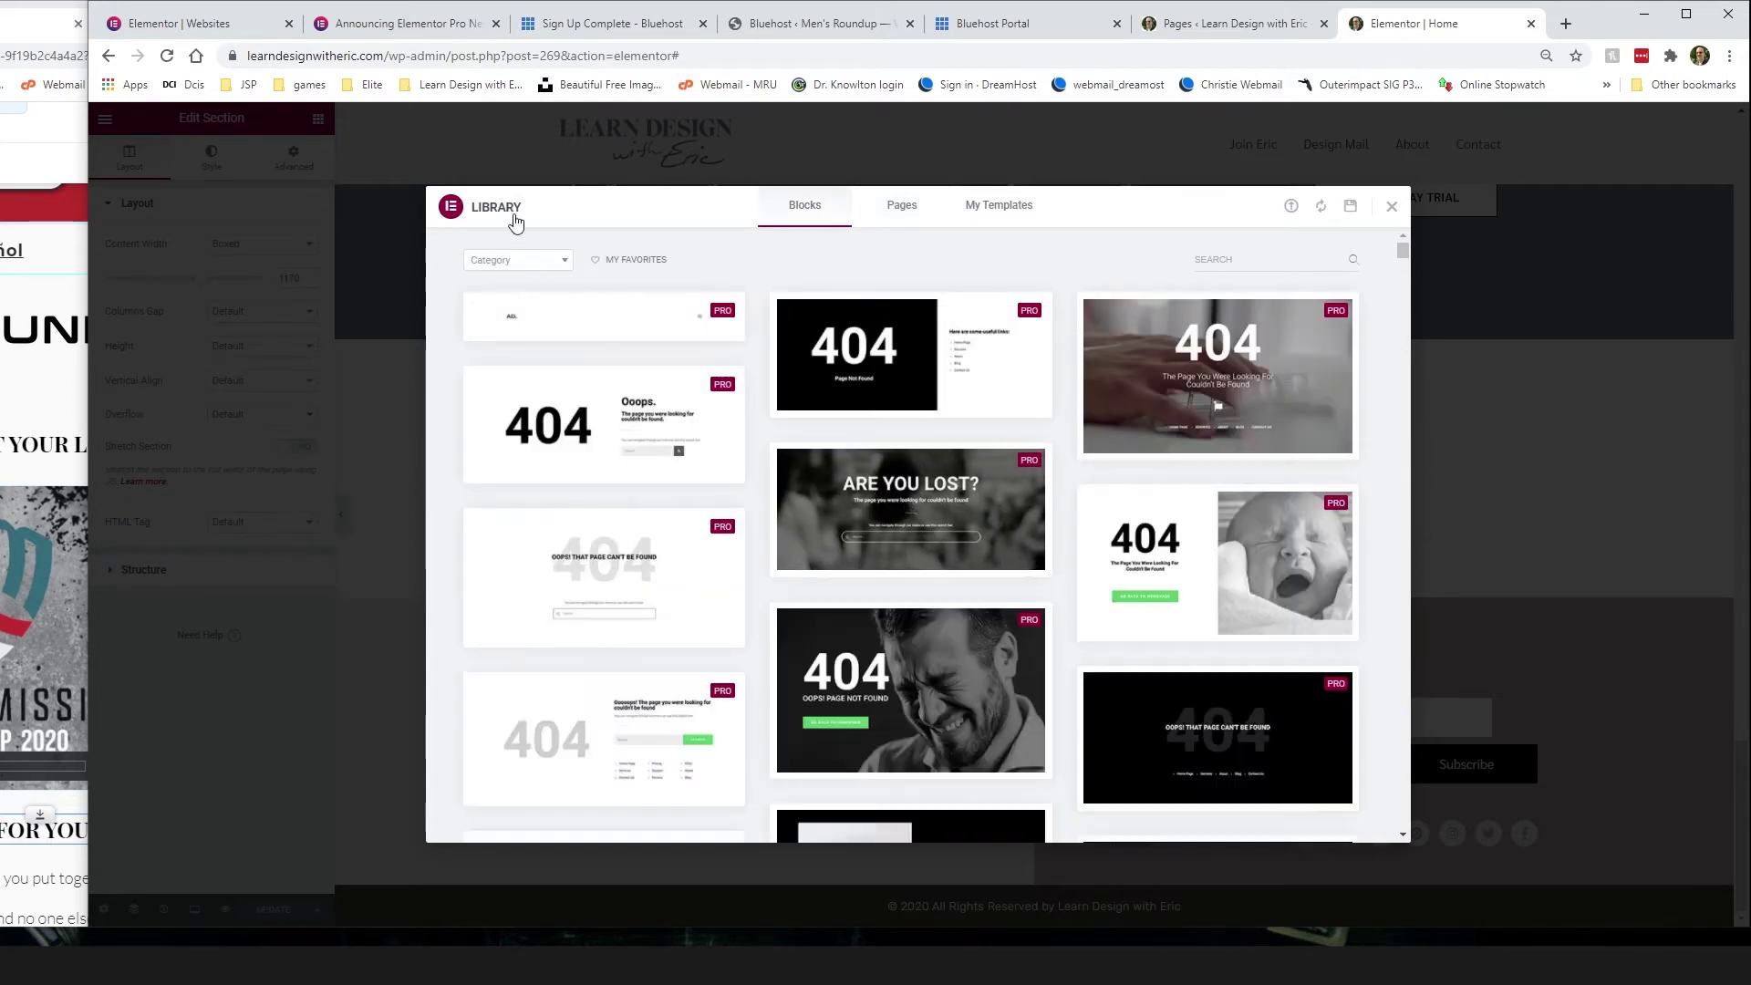
pyautogui.click(566, 264)
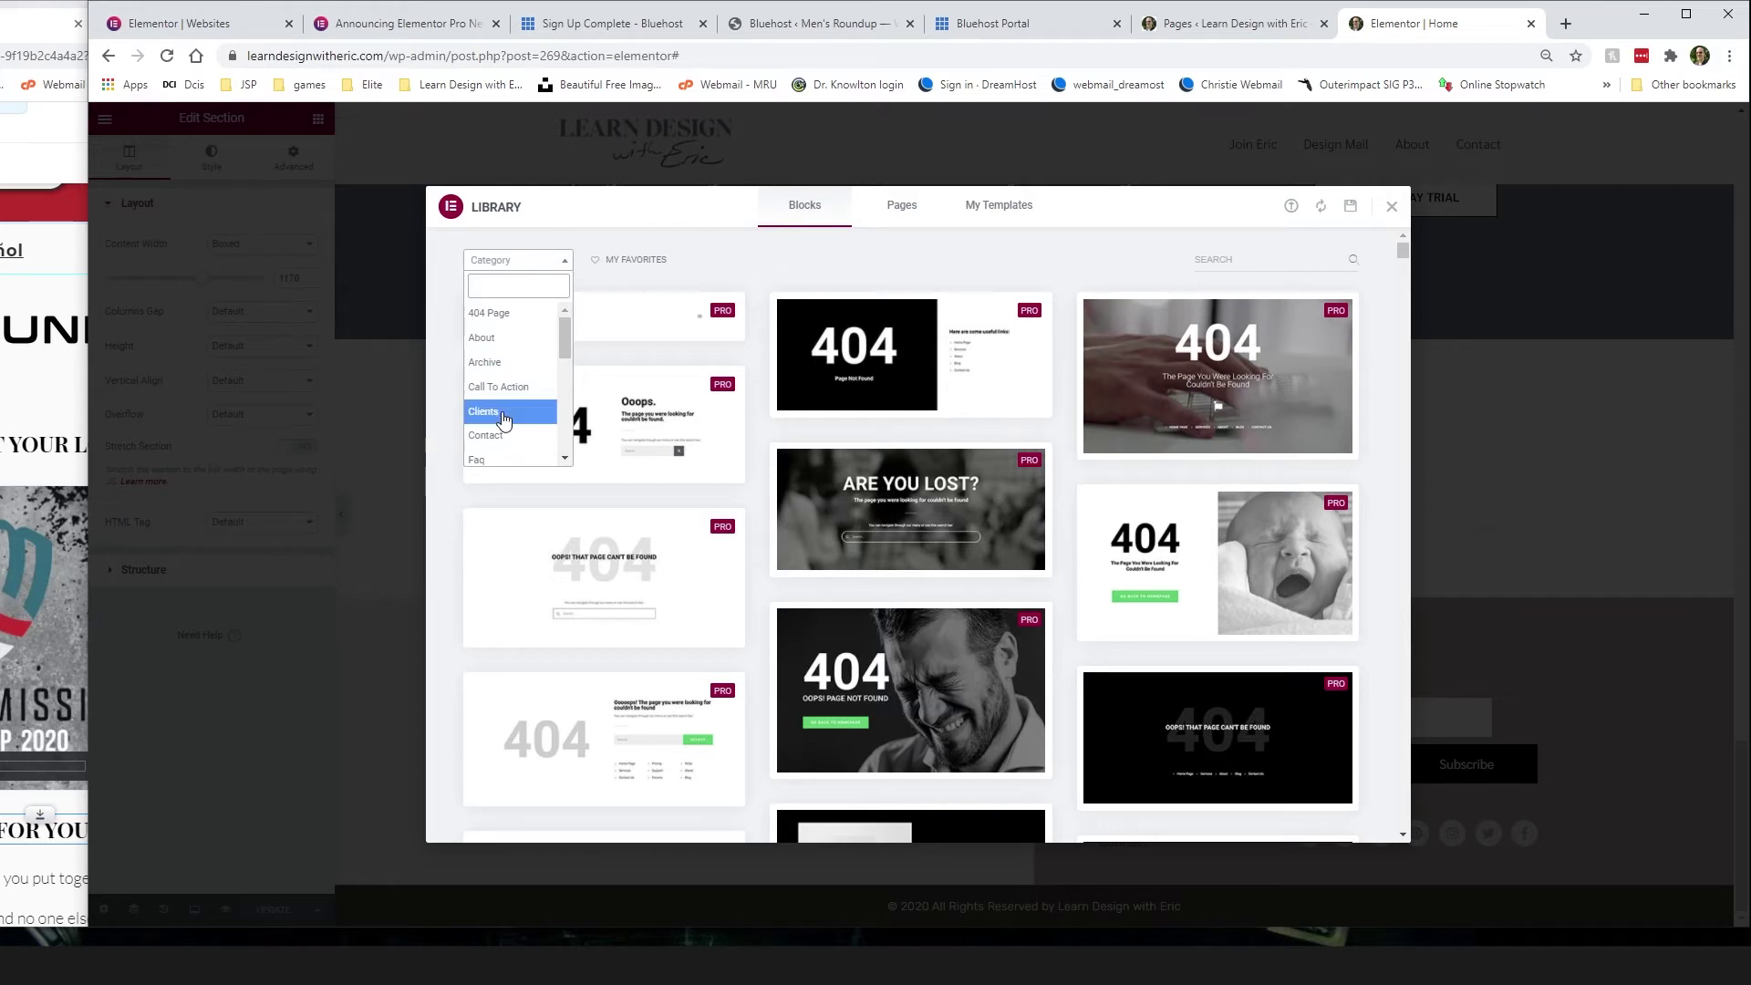
pyautogui.scroll(-3, 492, 433)
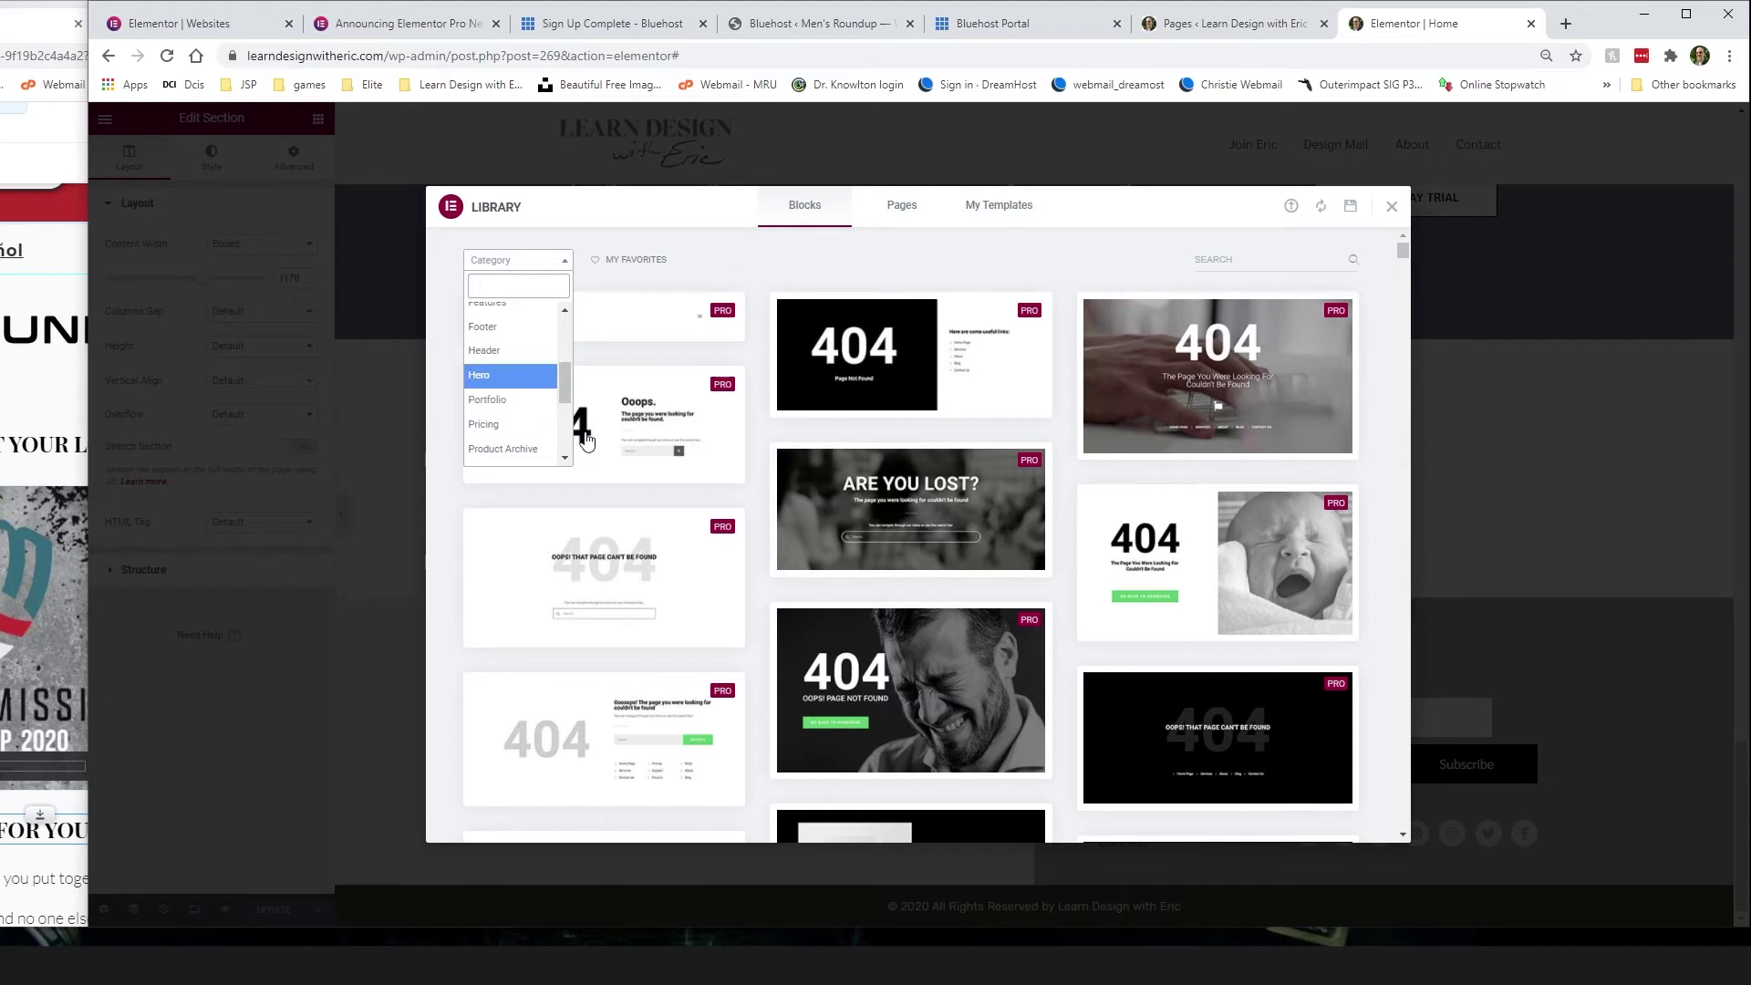
pyautogui.click(511, 375)
pyautogui.scroll(-5, 1221, 484)
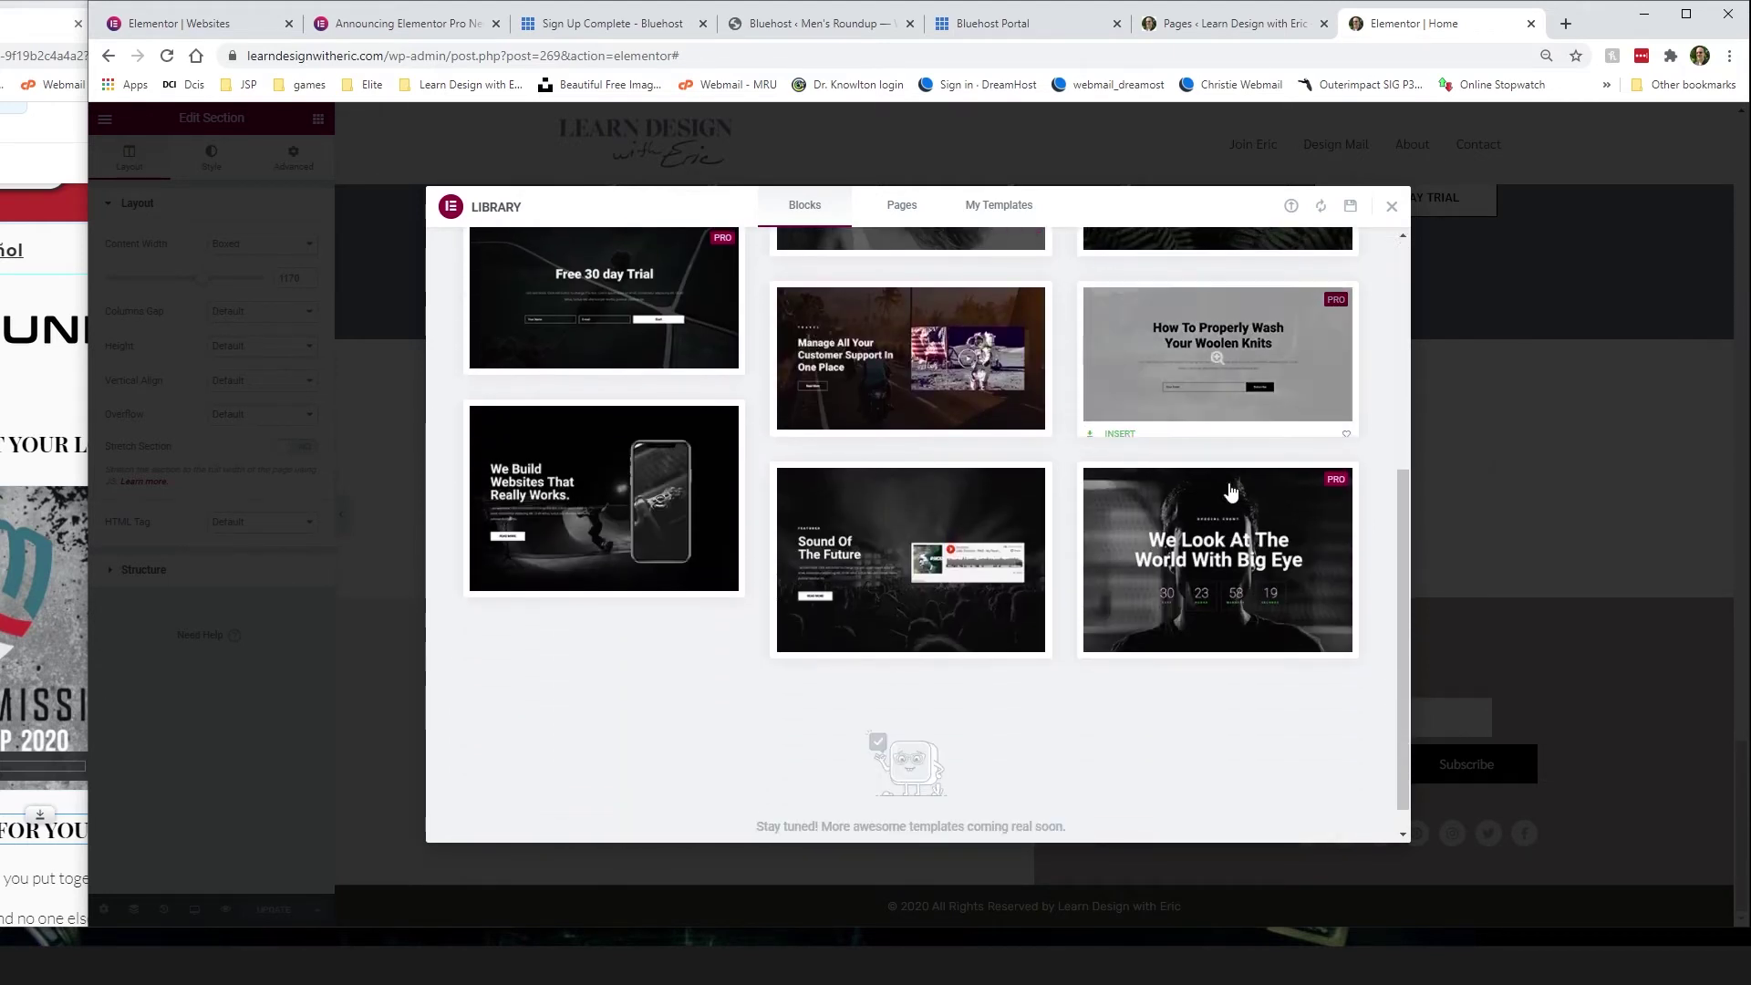
pyautogui.scroll(5, 1220, 598)
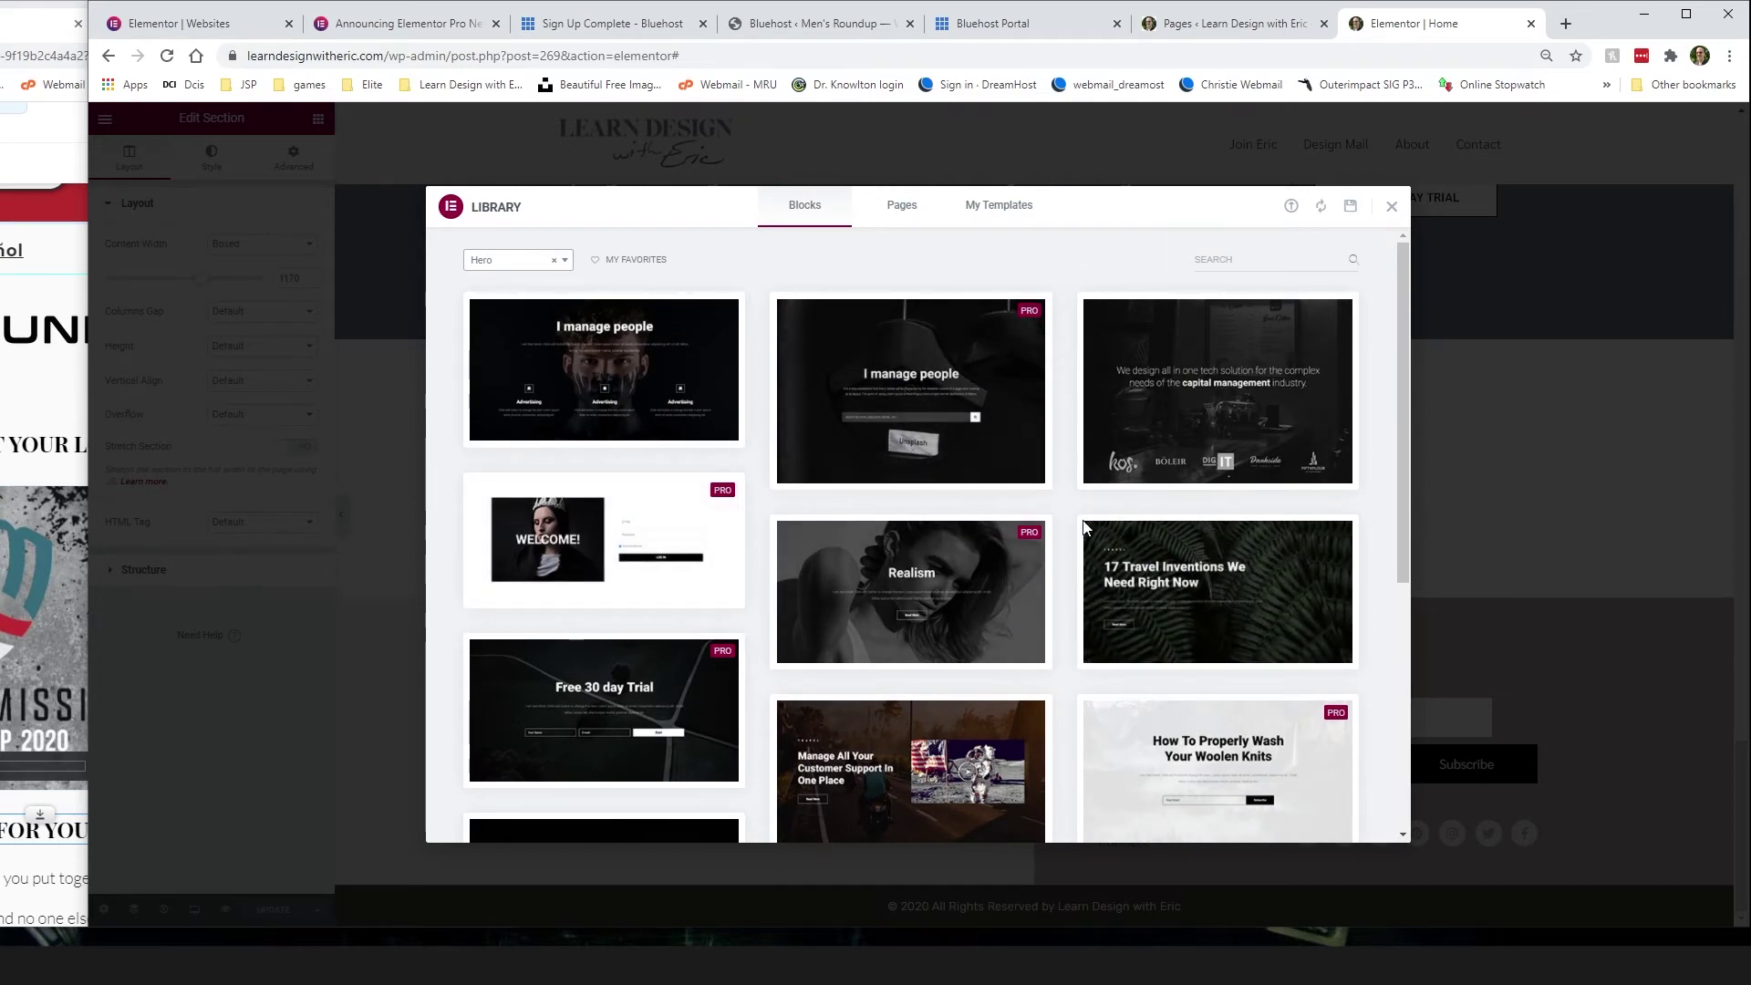
pyautogui.scroll(-1, 1085, 529)
pyautogui.scroll(1, 1085, 529)
# Step: Change the block category filter to Team and look through the team designs
pyautogui.click(567, 263)
pyautogui.scroll(-5, 506, 420)
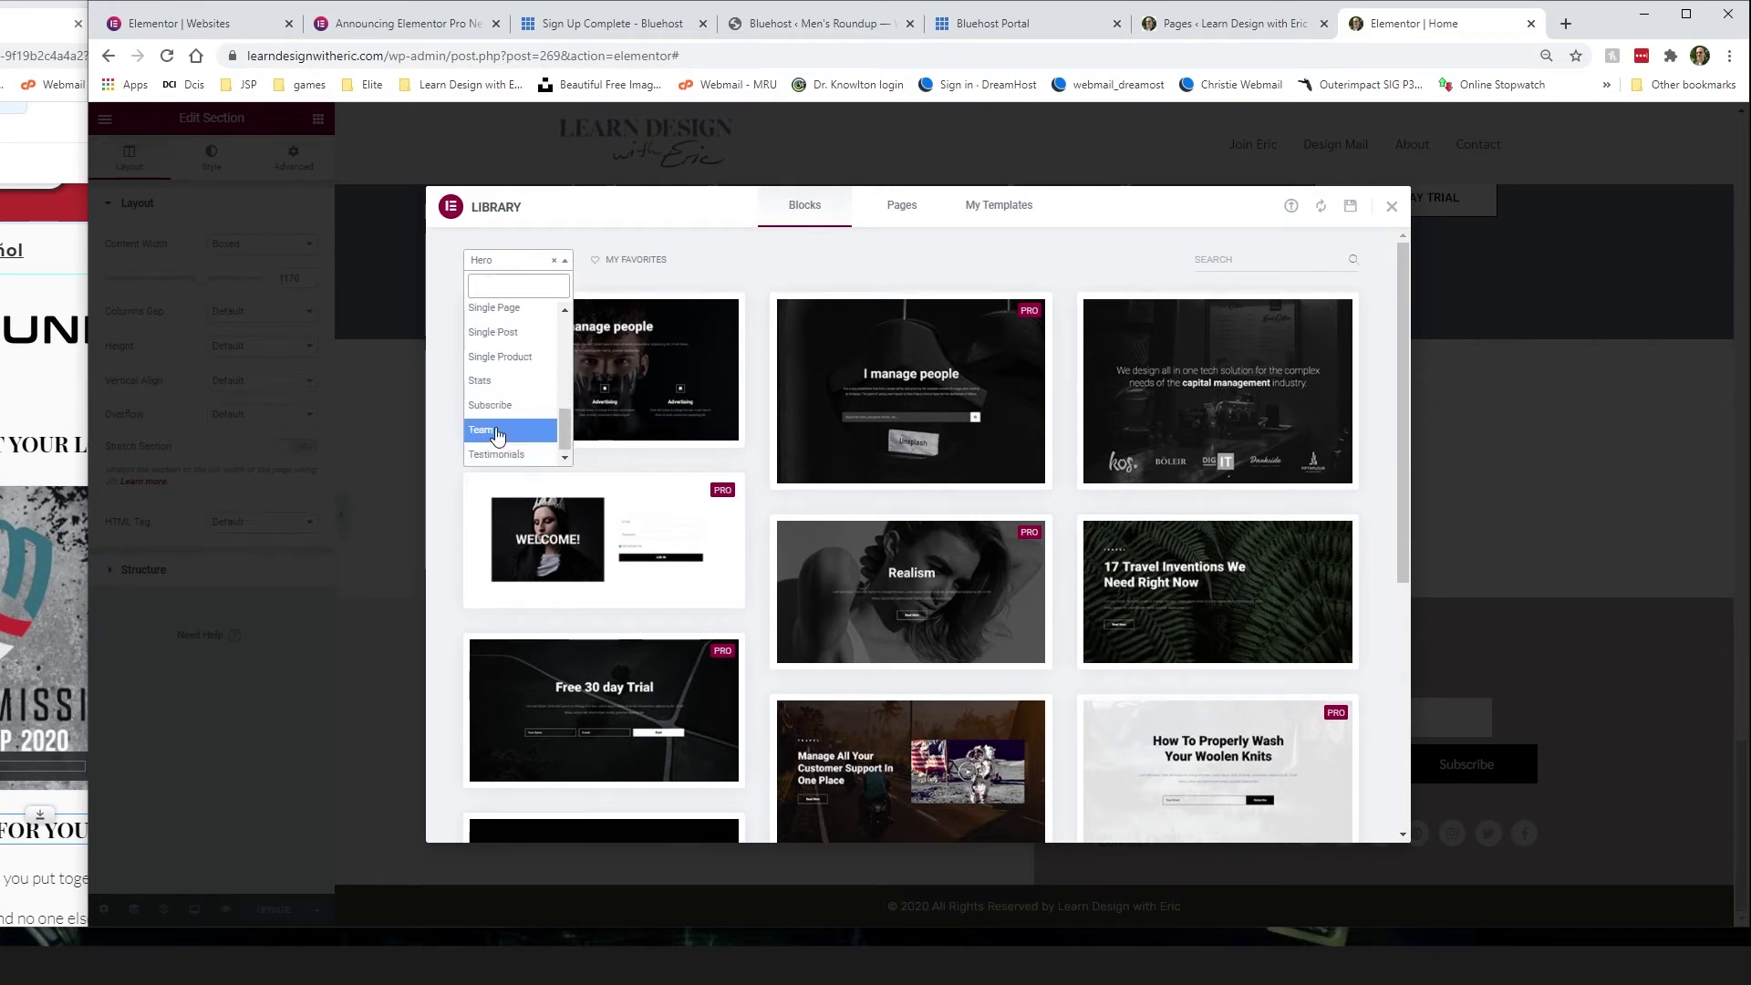
pyautogui.click(492, 431)
pyautogui.scroll(-7, 1275, 510)
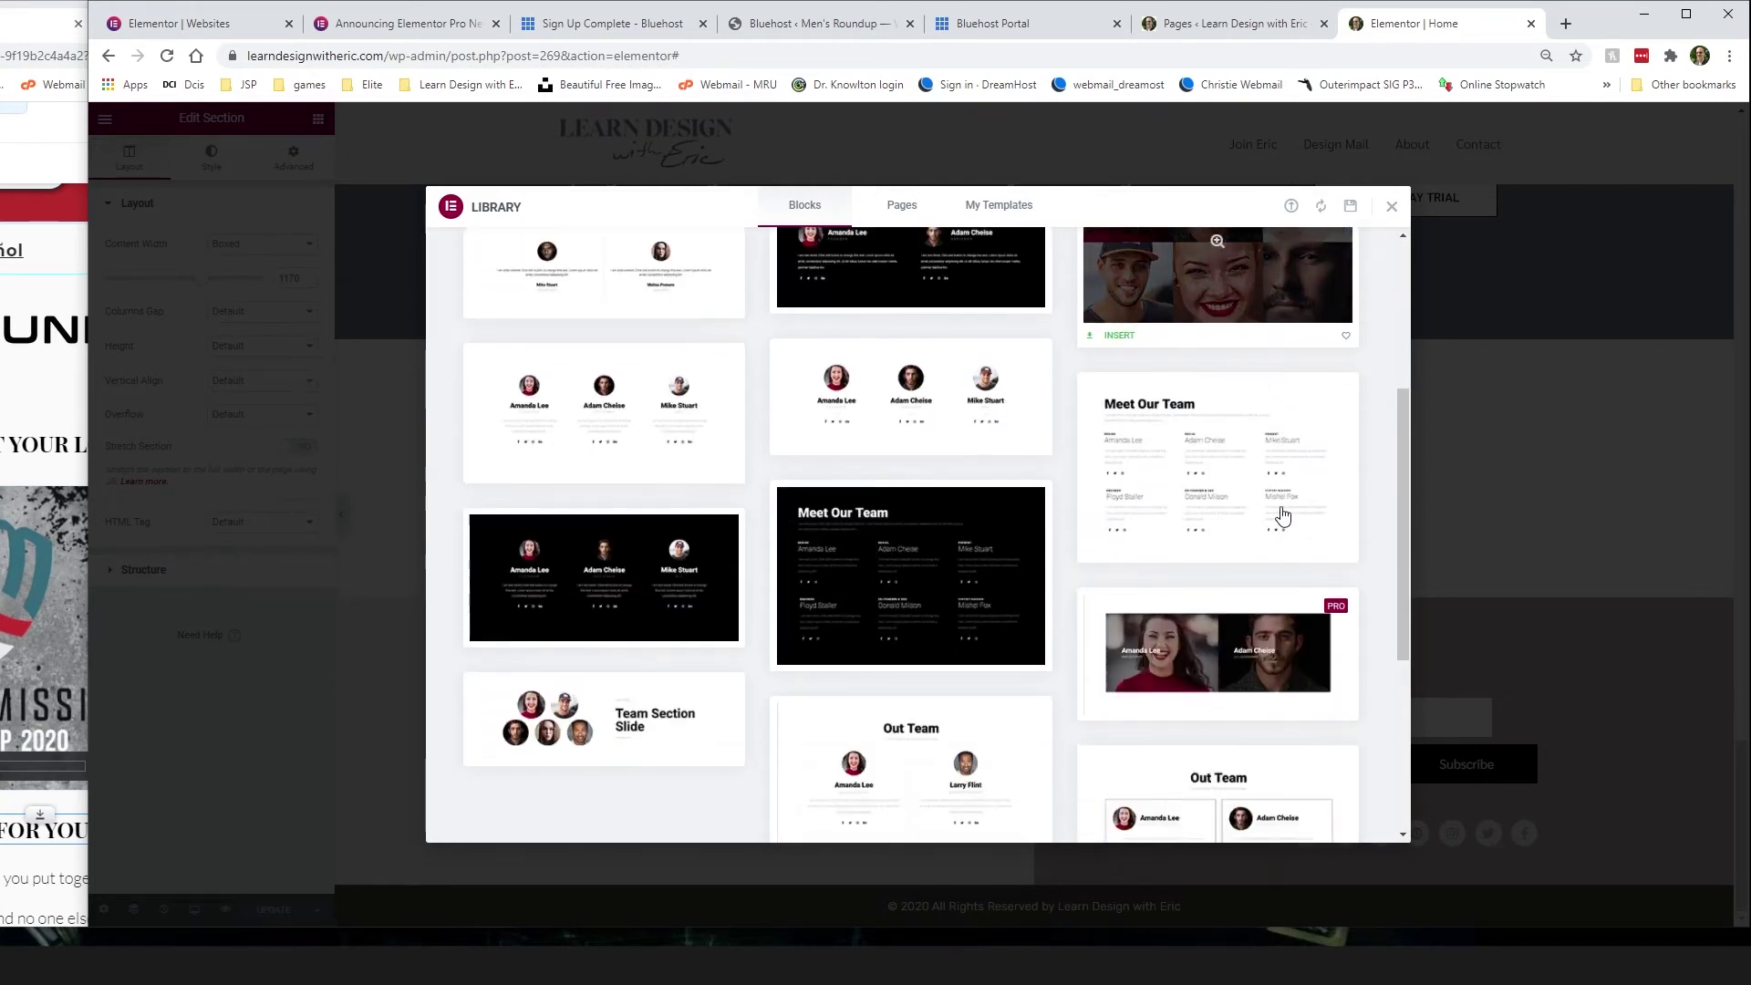
pyautogui.scroll(7, 1071, 588)
# Step: Browse the Pages templates, then show My Templates with Footer #326 and Header #280
pyautogui.click(901, 210)
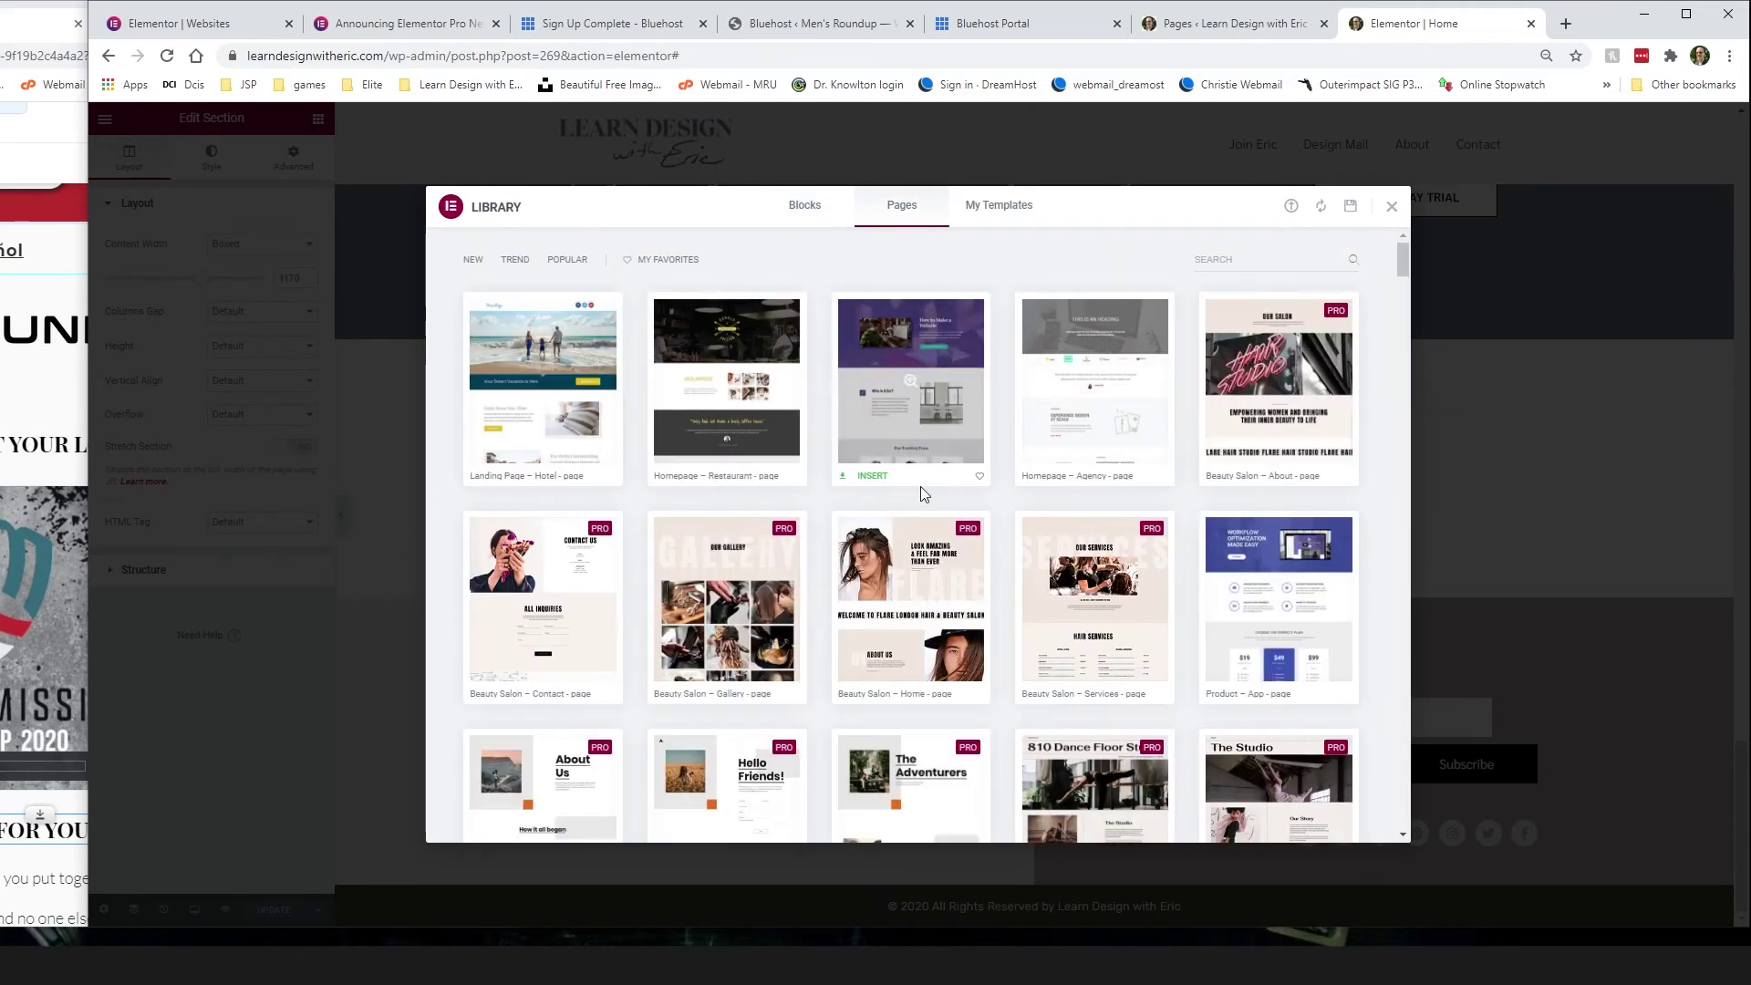
pyautogui.scroll(-5, 1058, 502)
pyautogui.scroll(-4, 968, 488)
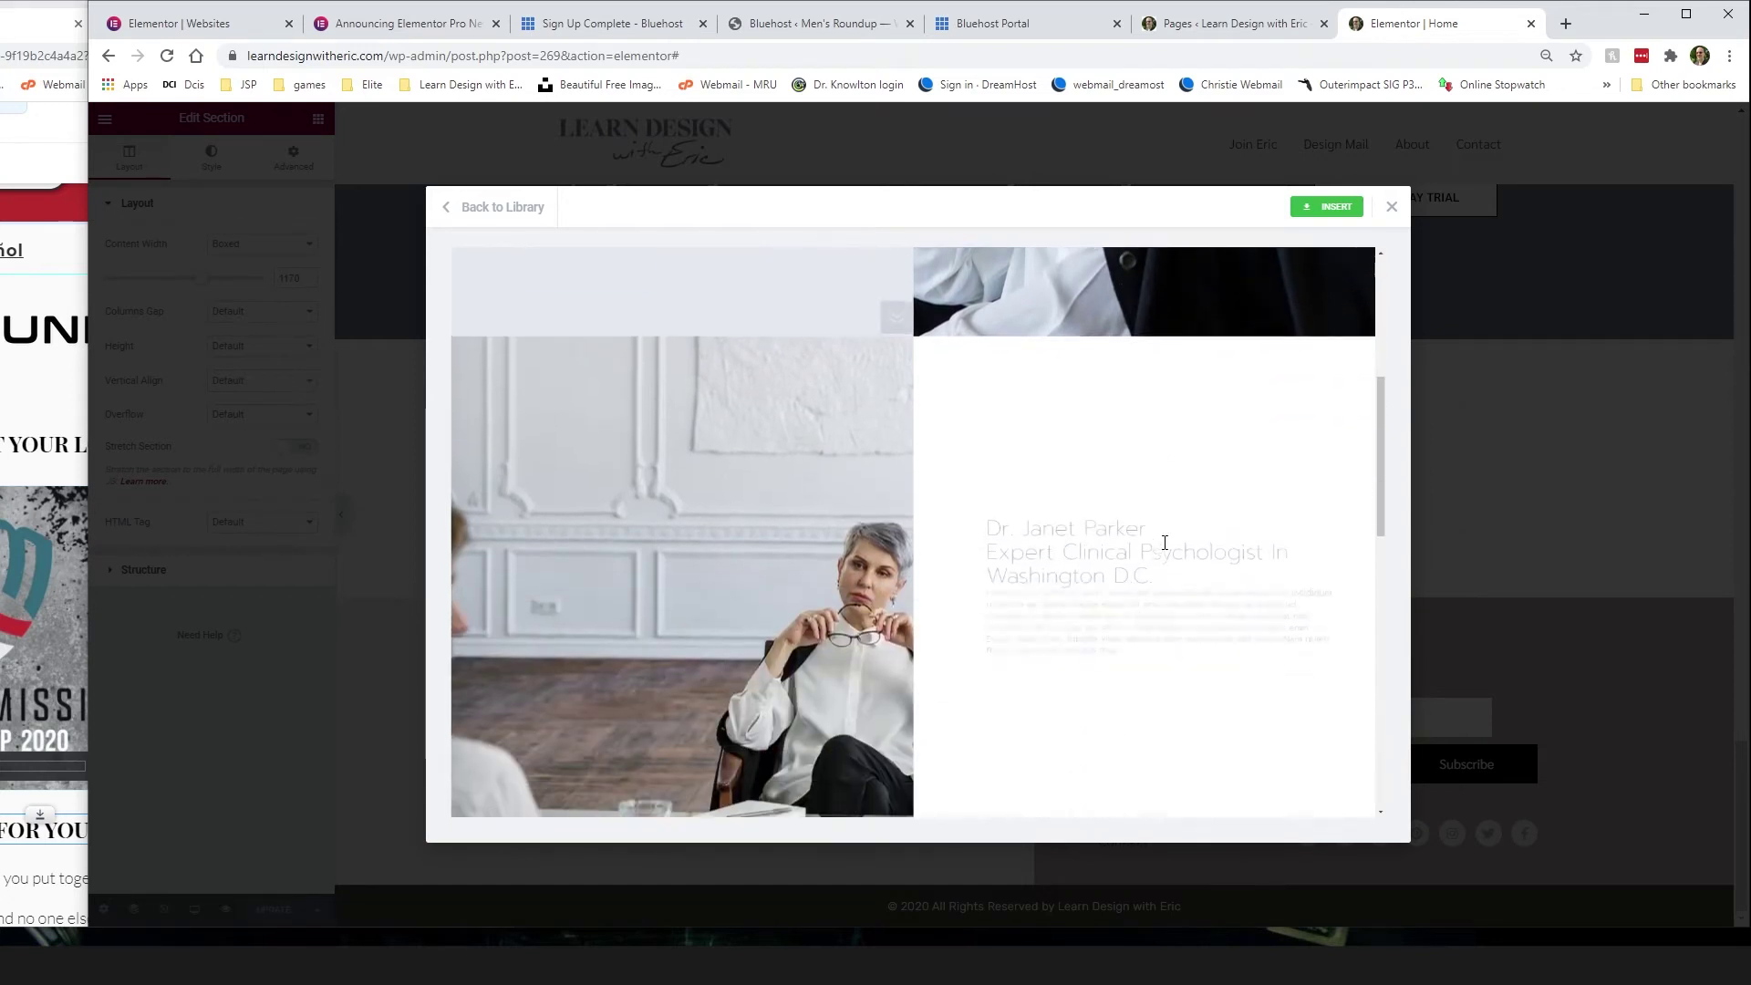
pyautogui.scroll(-2, 1030, 617)
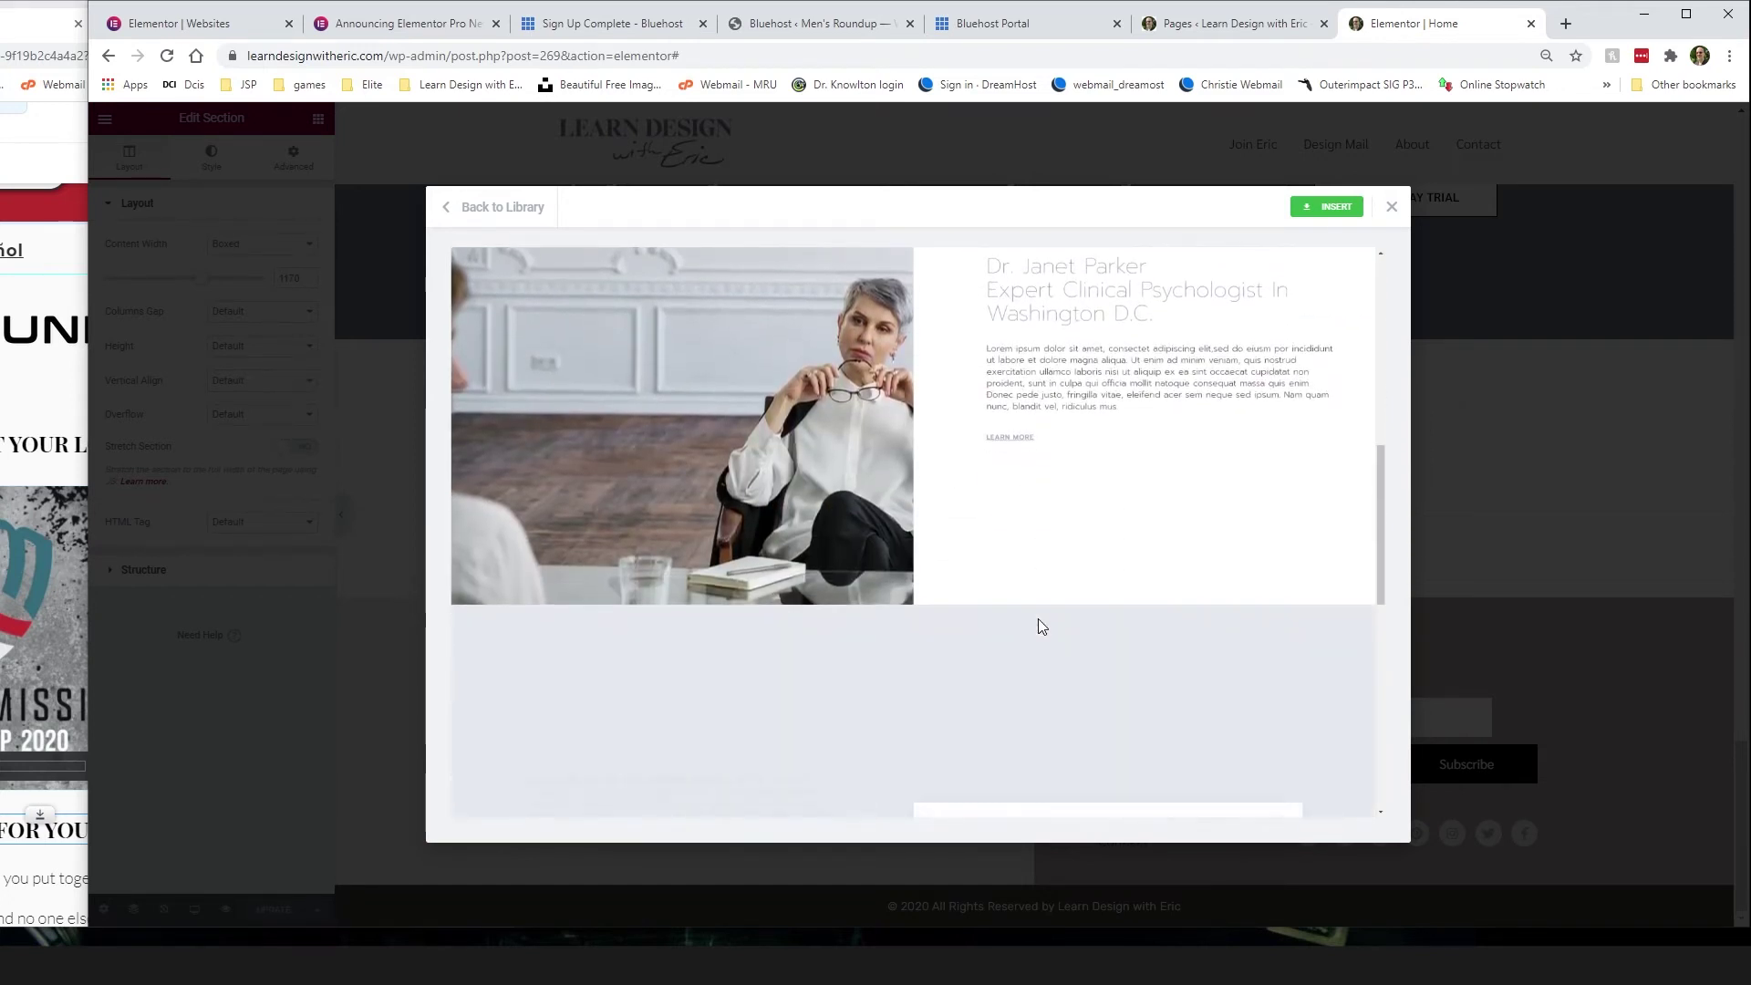
pyautogui.scroll(1, 927, 578)
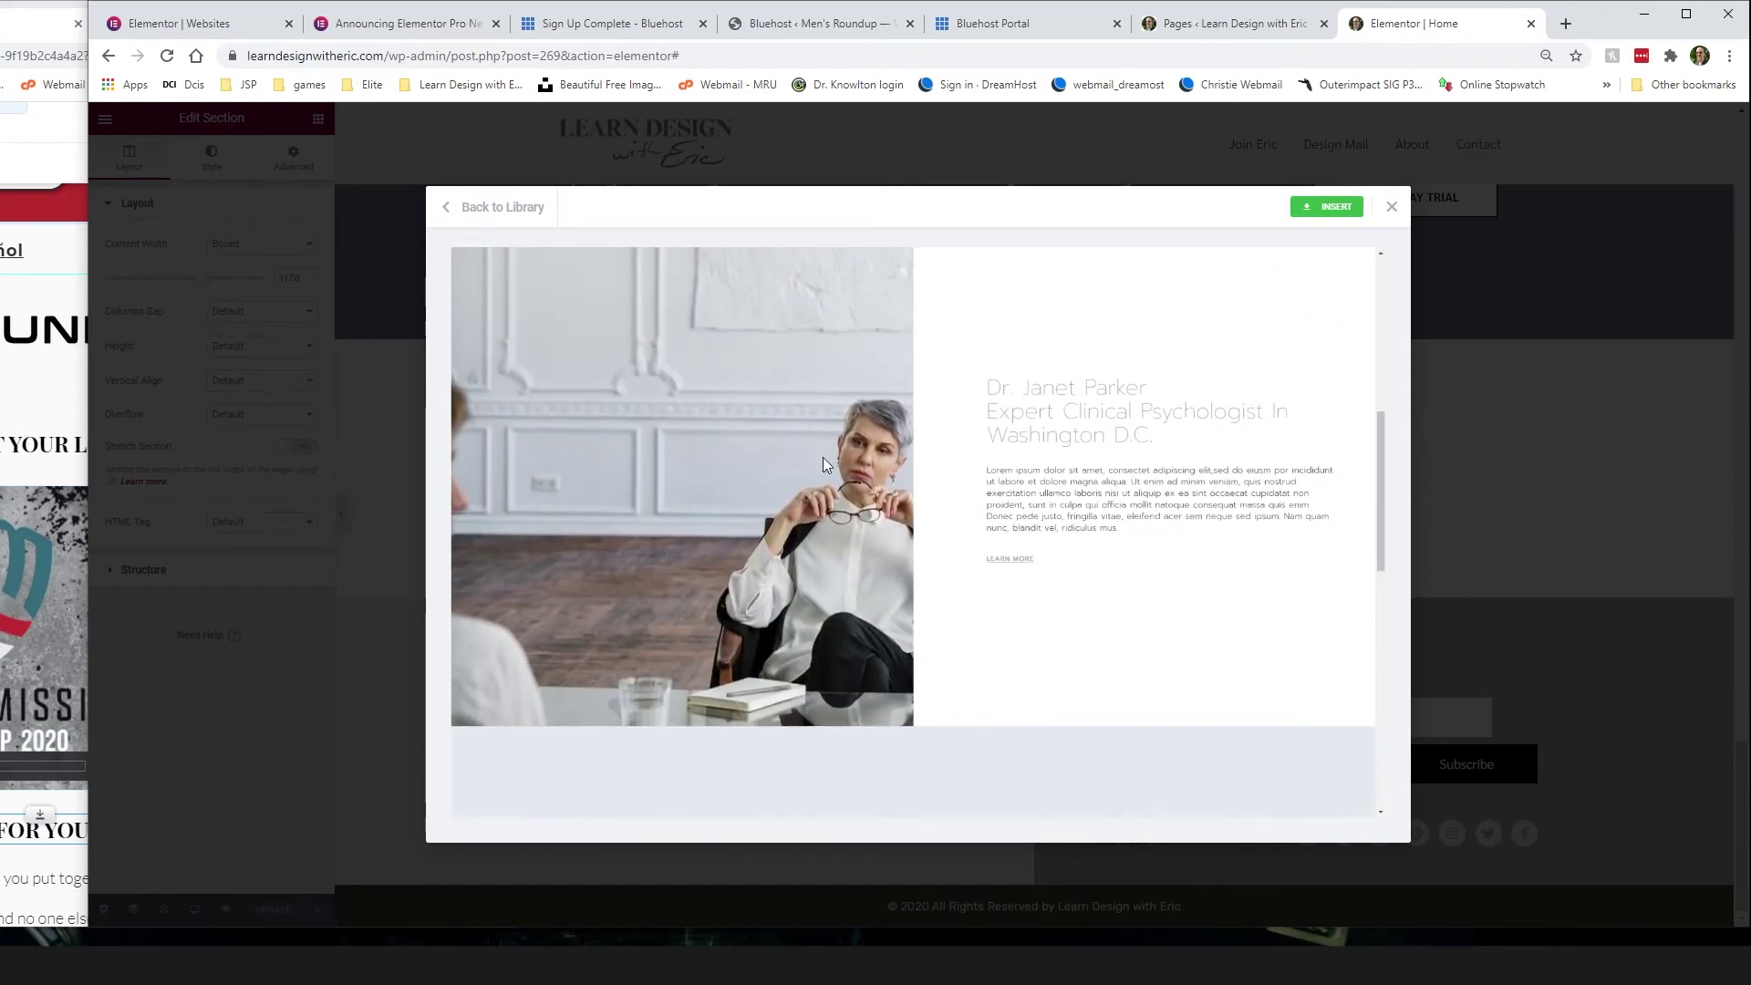
pyautogui.scroll(4, 1122, 602)
pyautogui.scroll(-3, 987, 646)
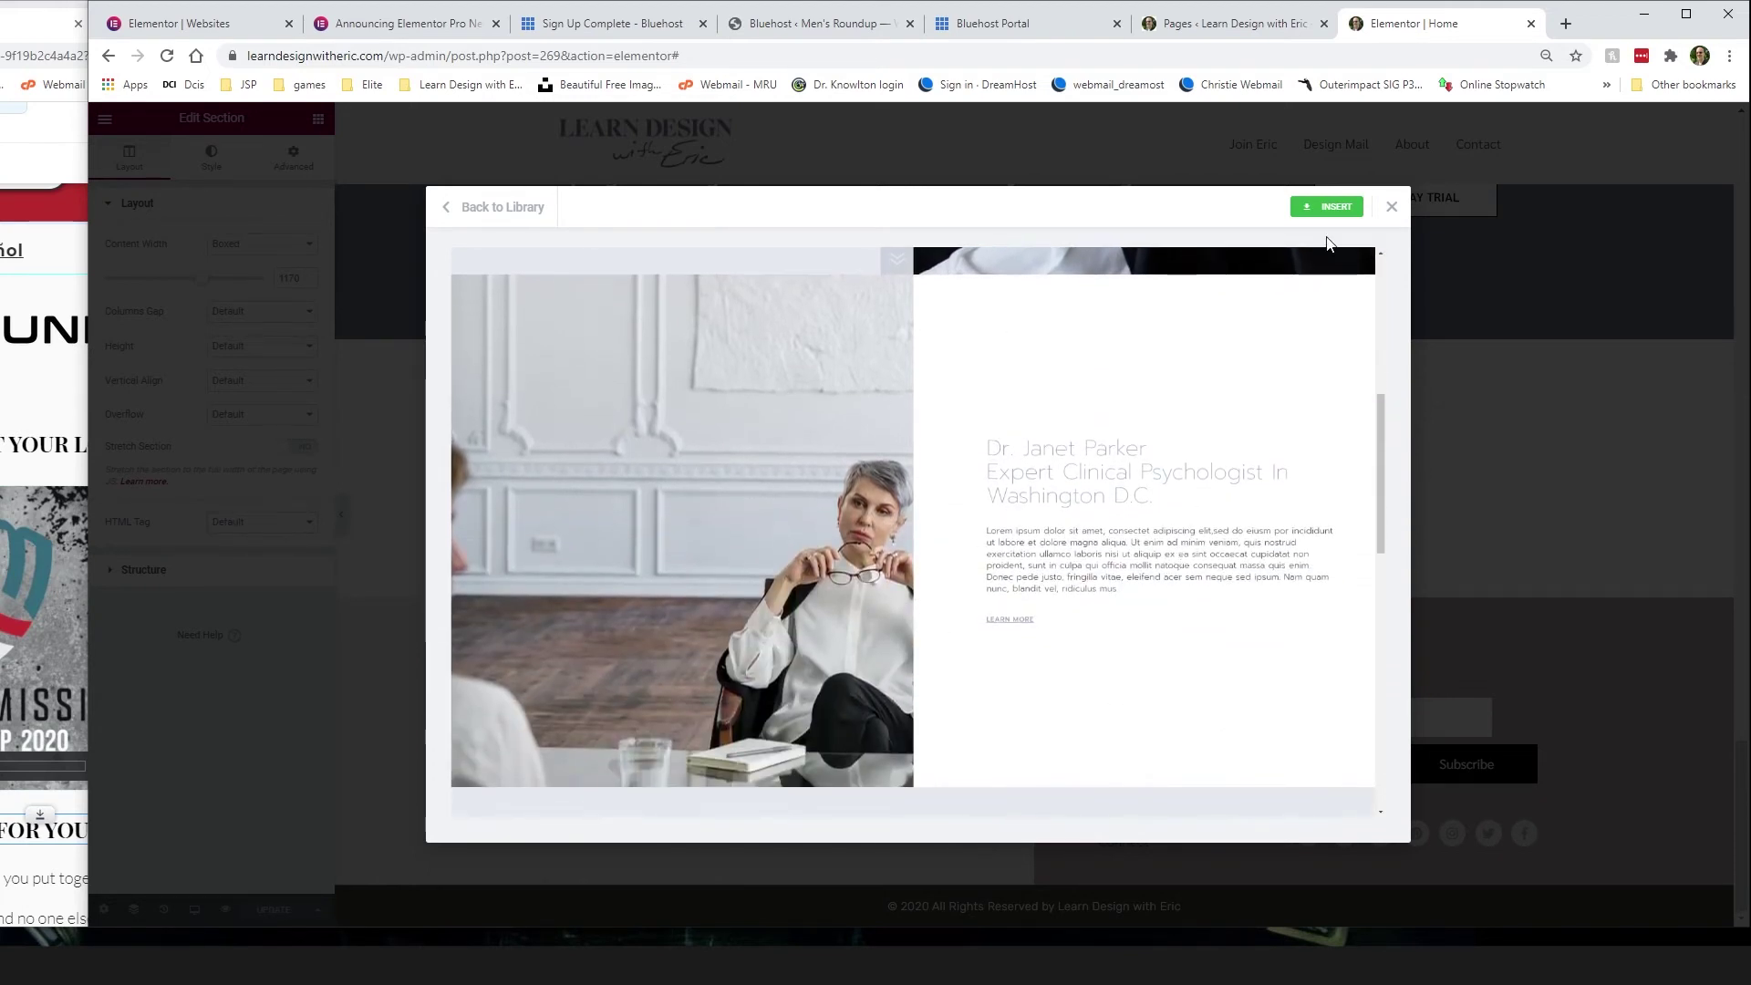
pyautogui.click(467, 215)
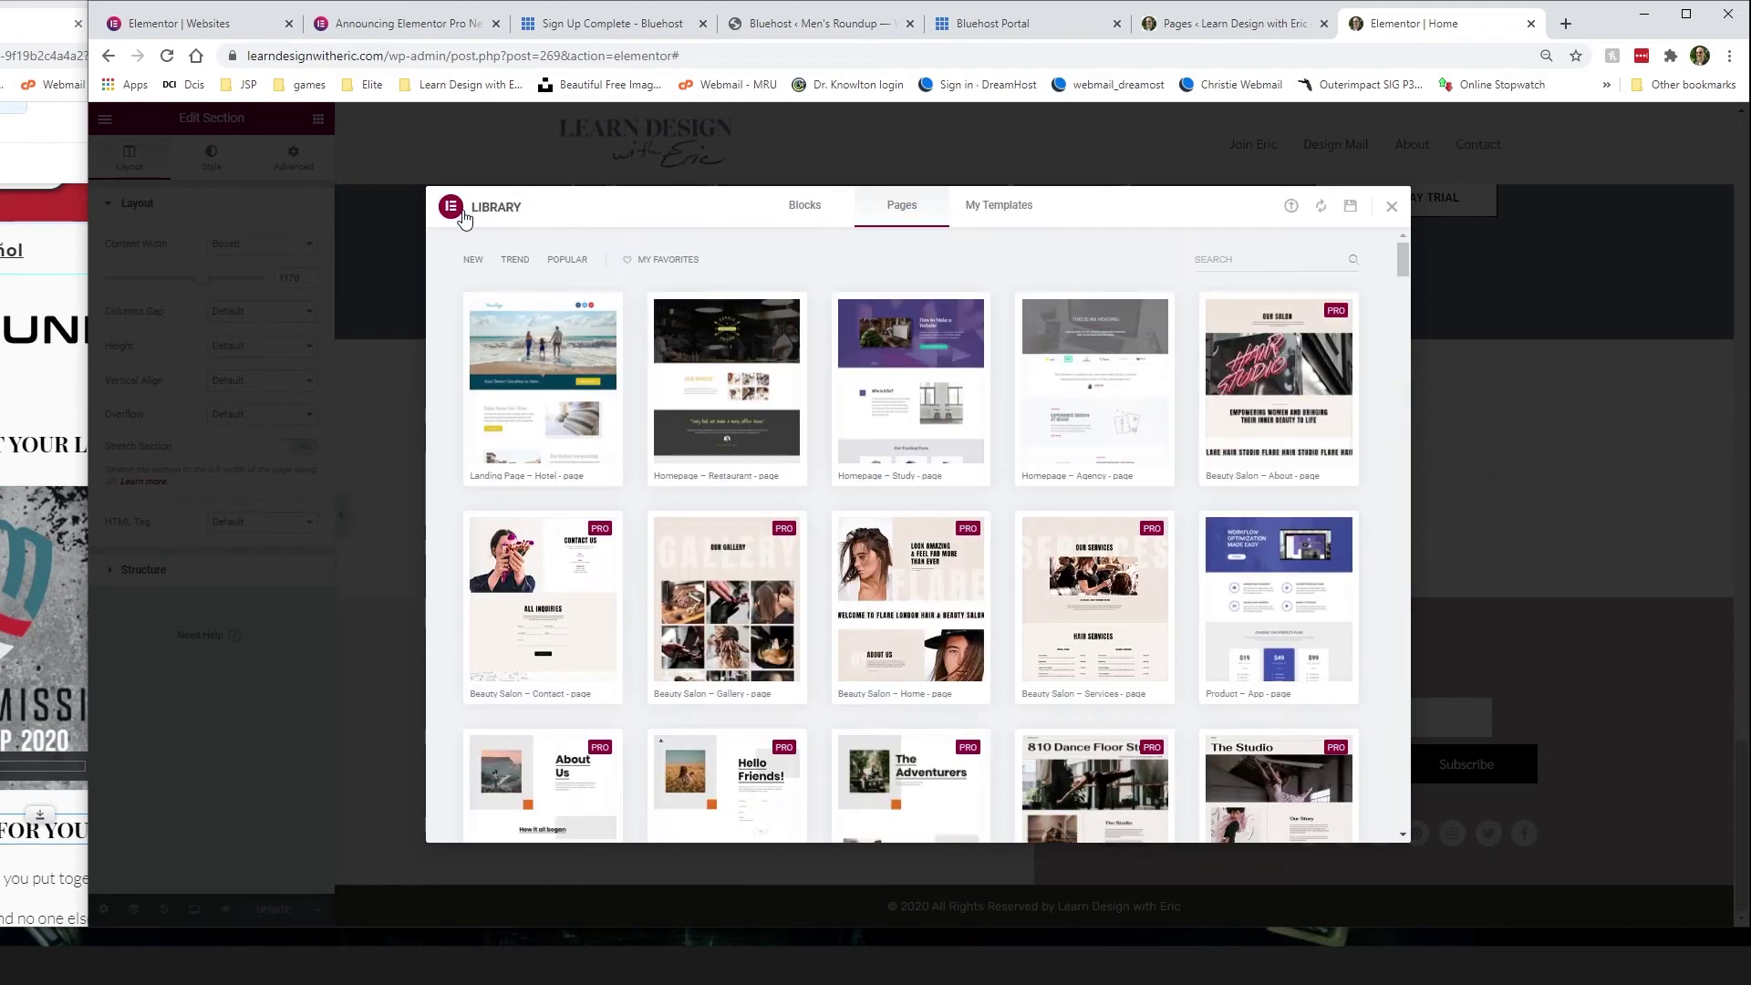
pyautogui.click(998, 205)
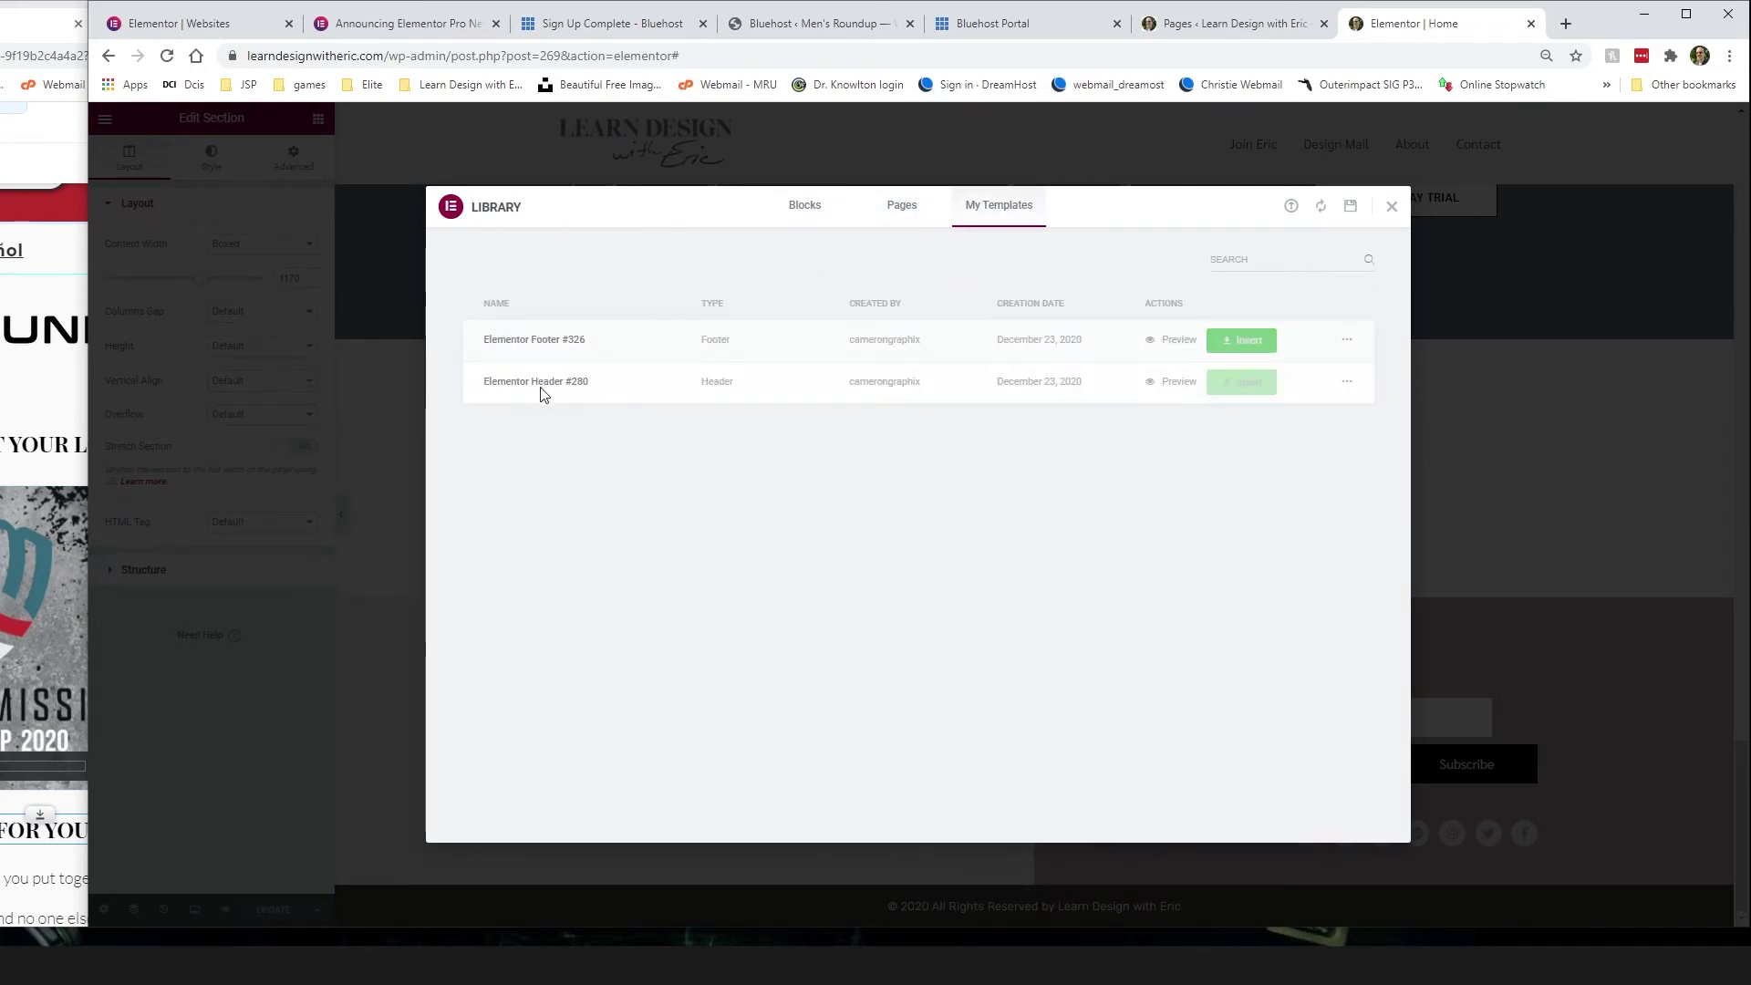
# Step: Preview the saved Elementor Footer #326 template, then close the preview
pyautogui.click(1169, 340)
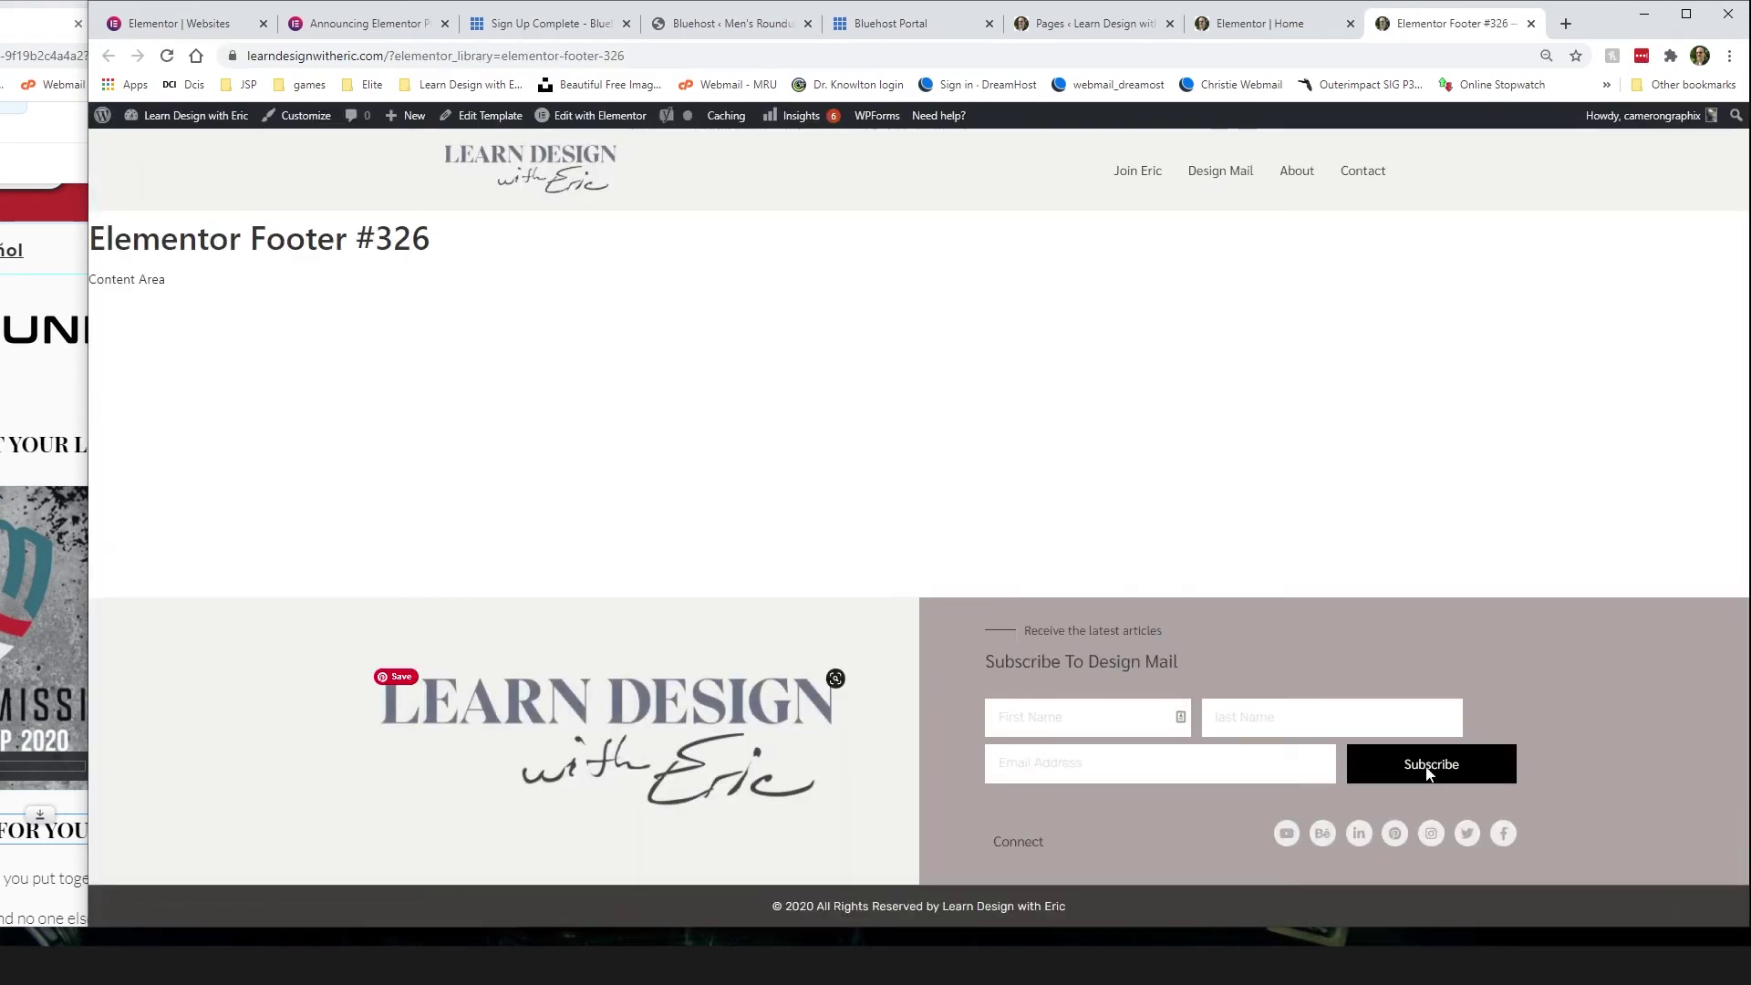
pyautogui.click(1531, 24)
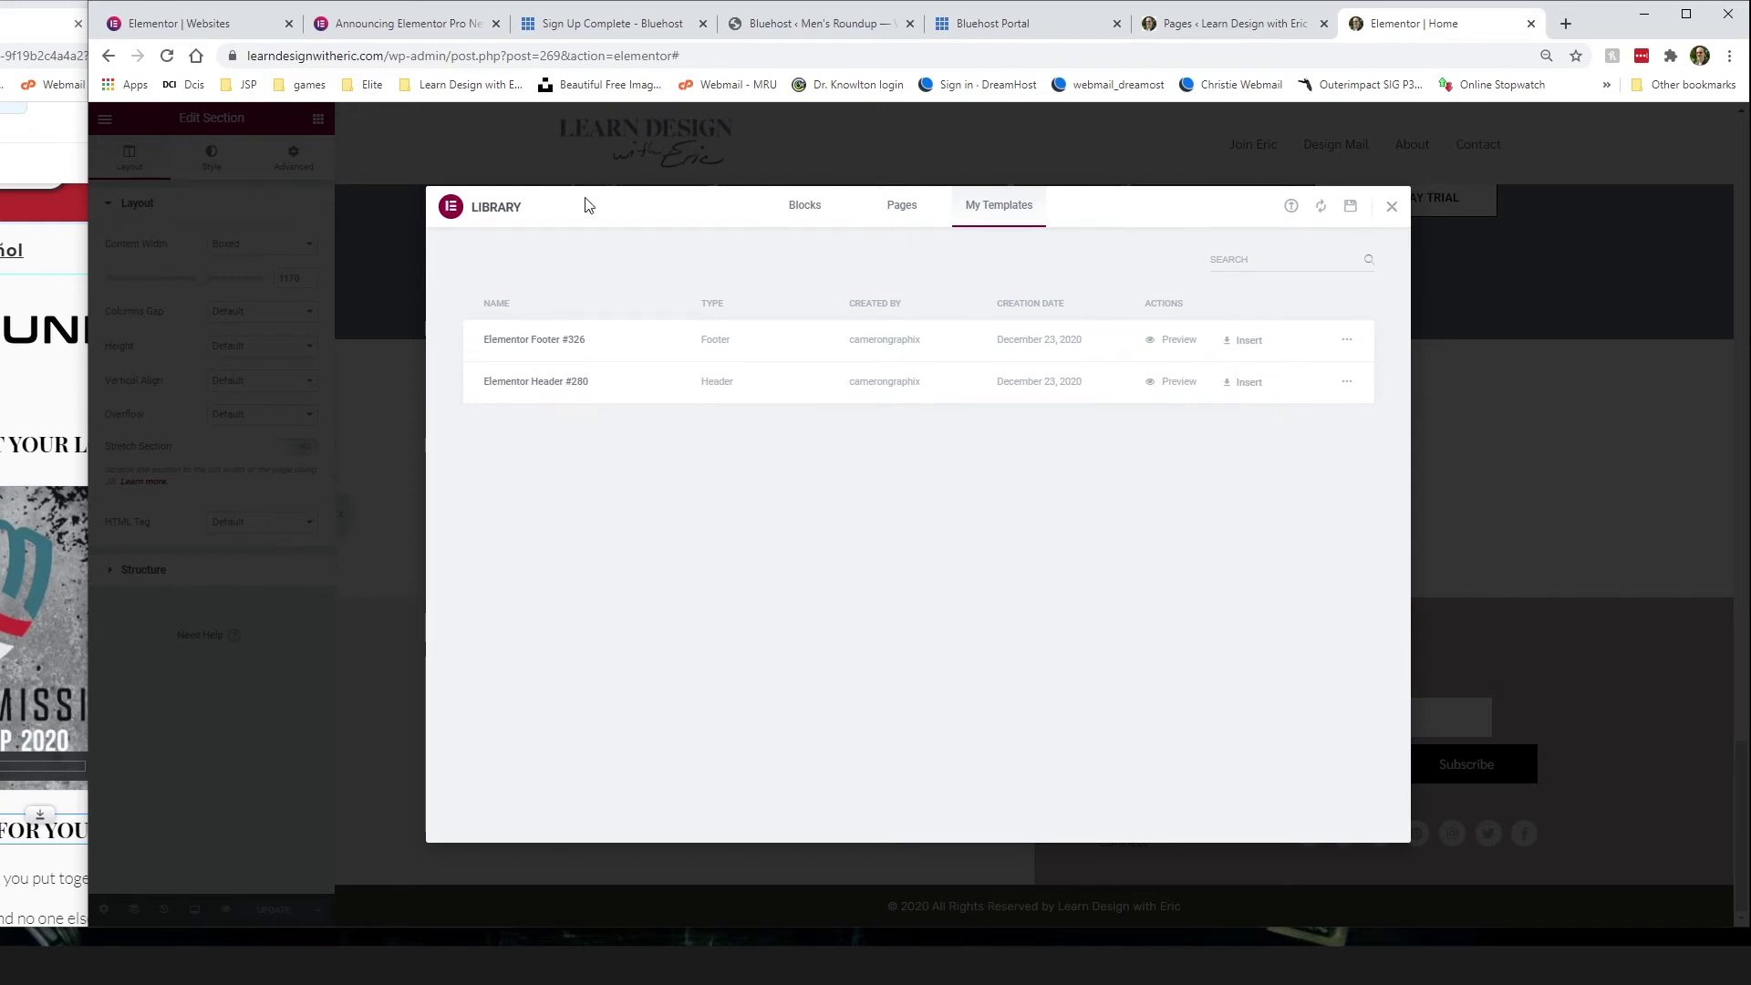
# Step: Close the template library and insert a 66/33 two-column section below the membership banner
pyautogui.click(1389, 207)
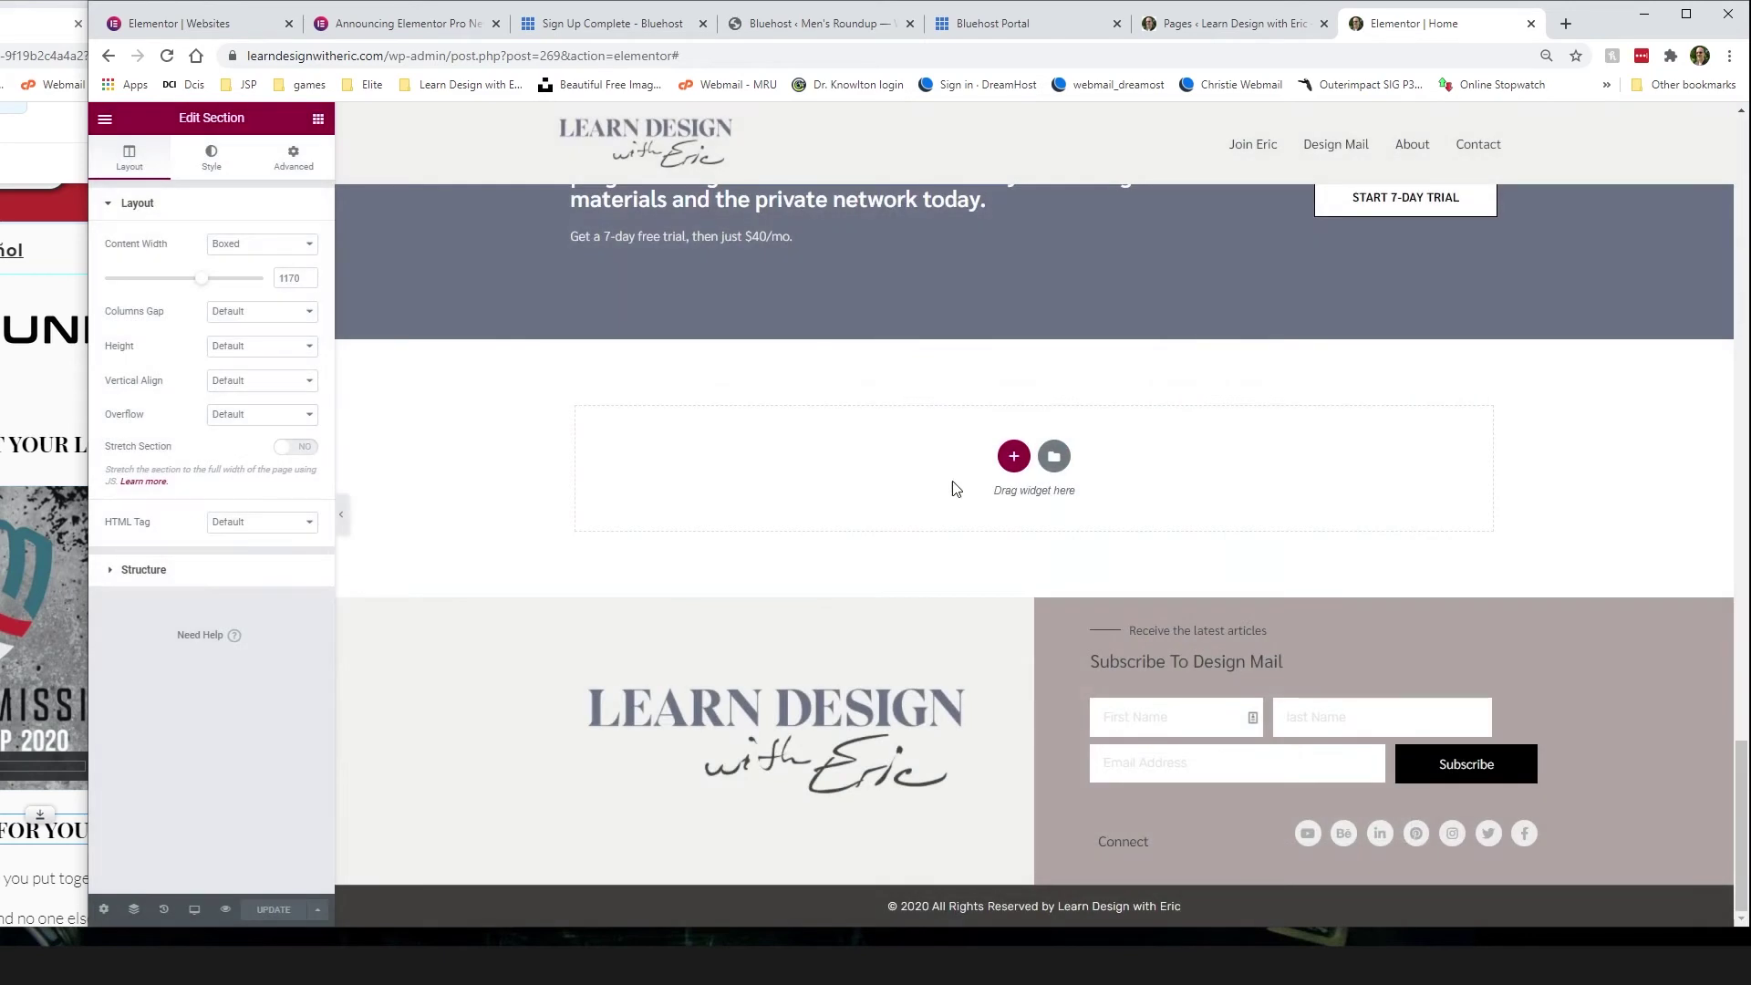
pyautogui.click(1013, 457)
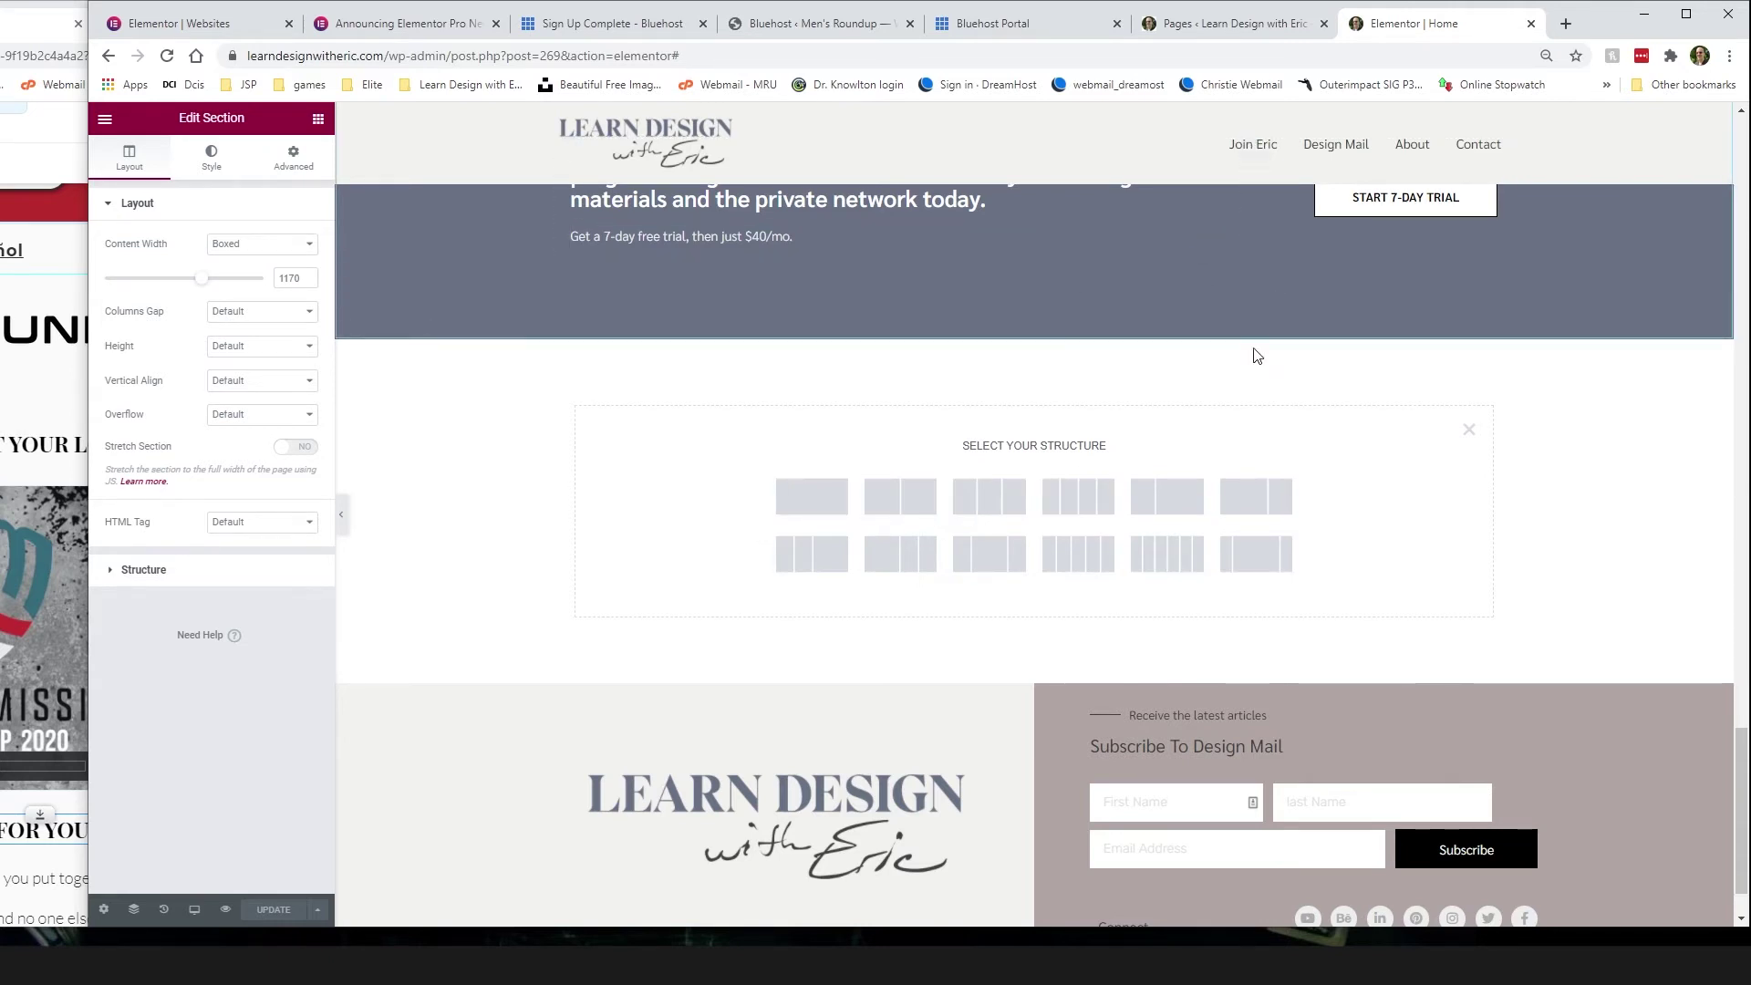
pyautogui.click(1247, 508)
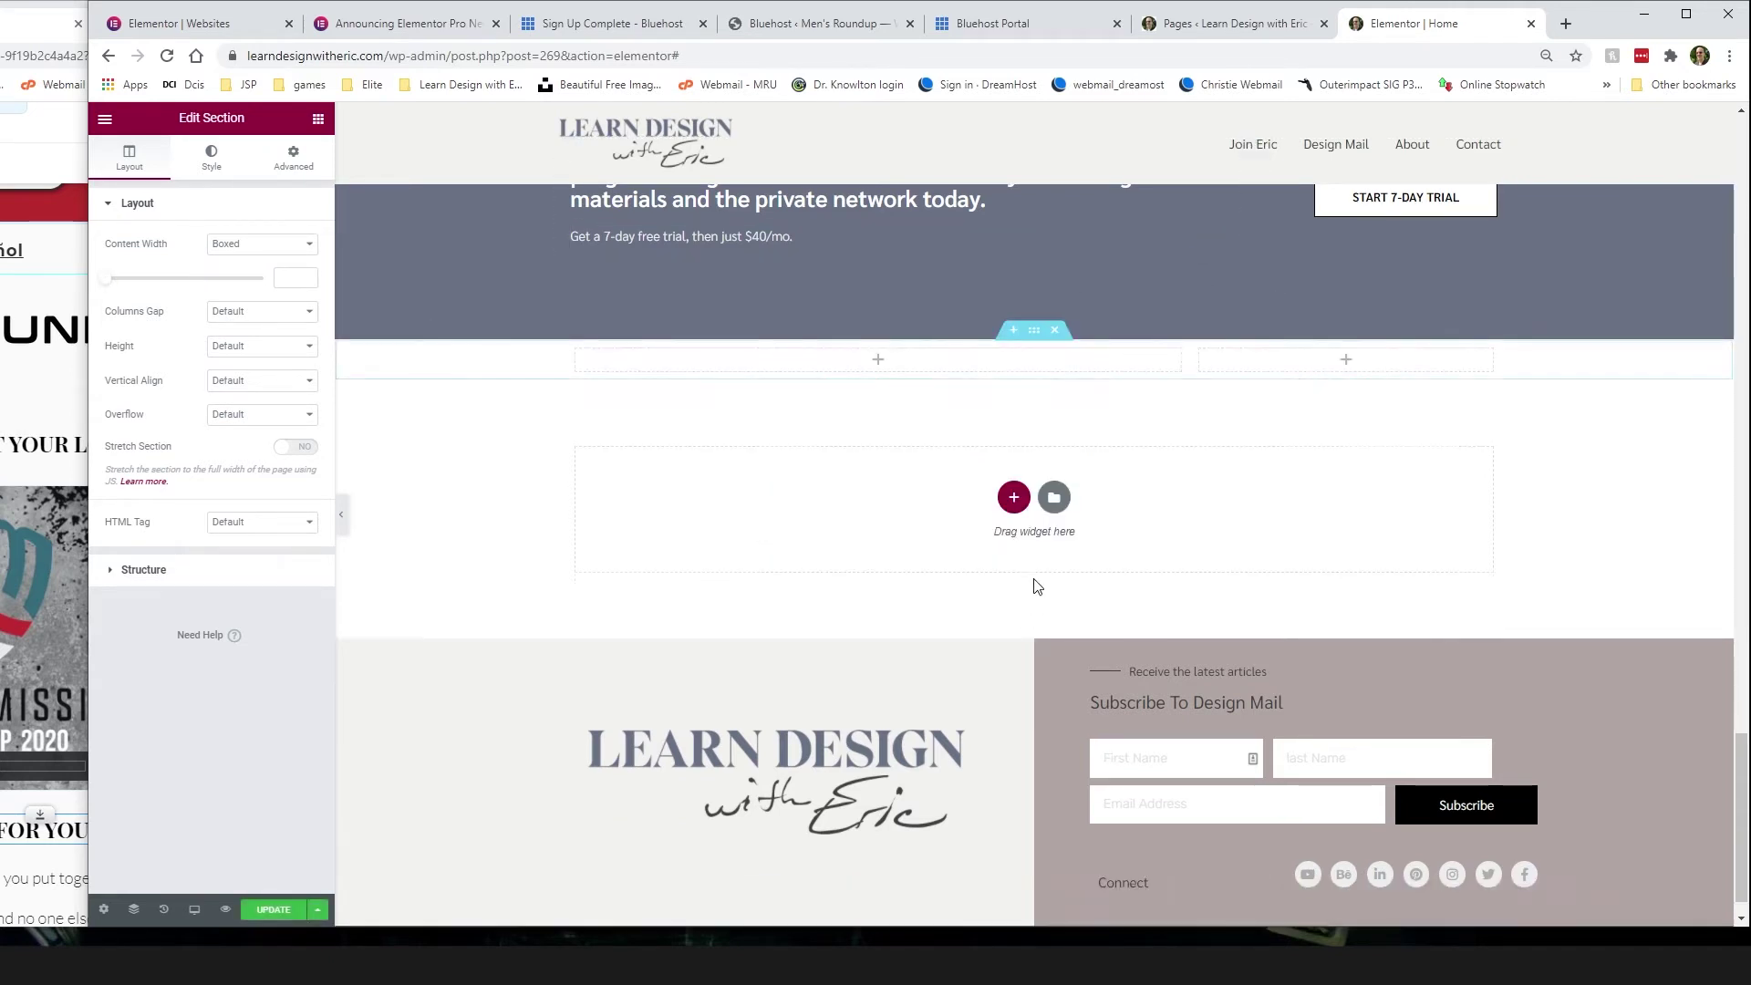
pyautogui.scroll(2, 1079, 402)
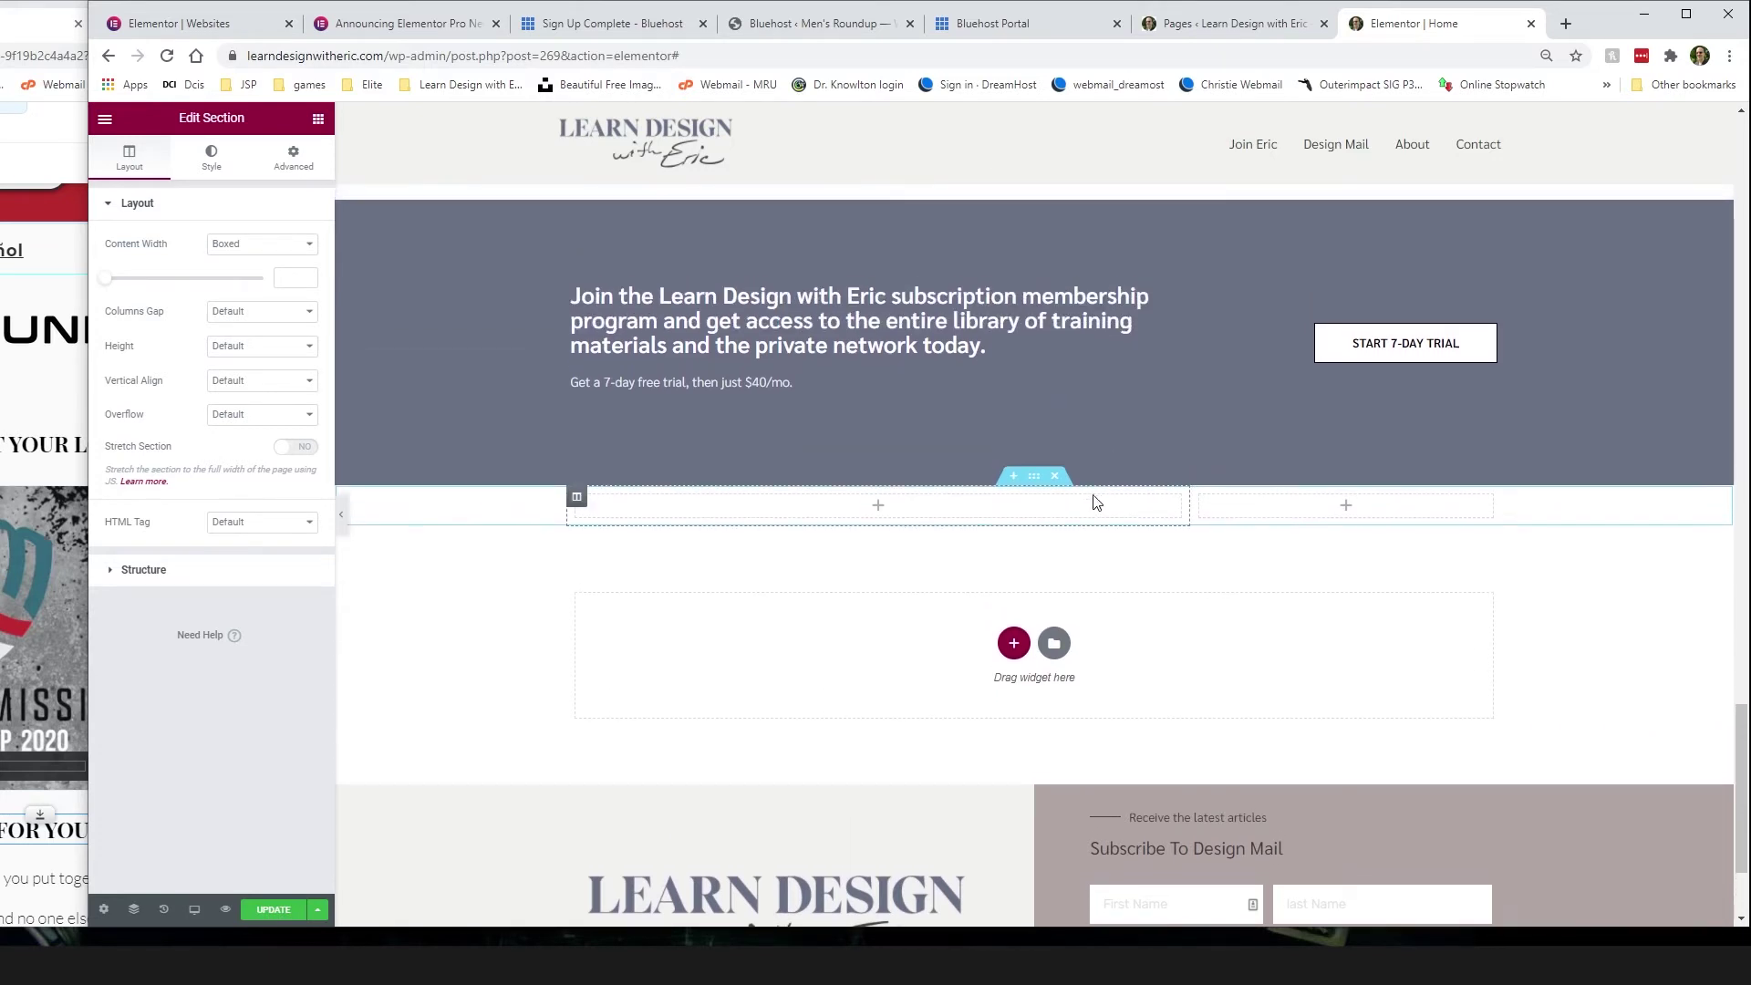
pyautogui.scroll(-1, 1067, 497)
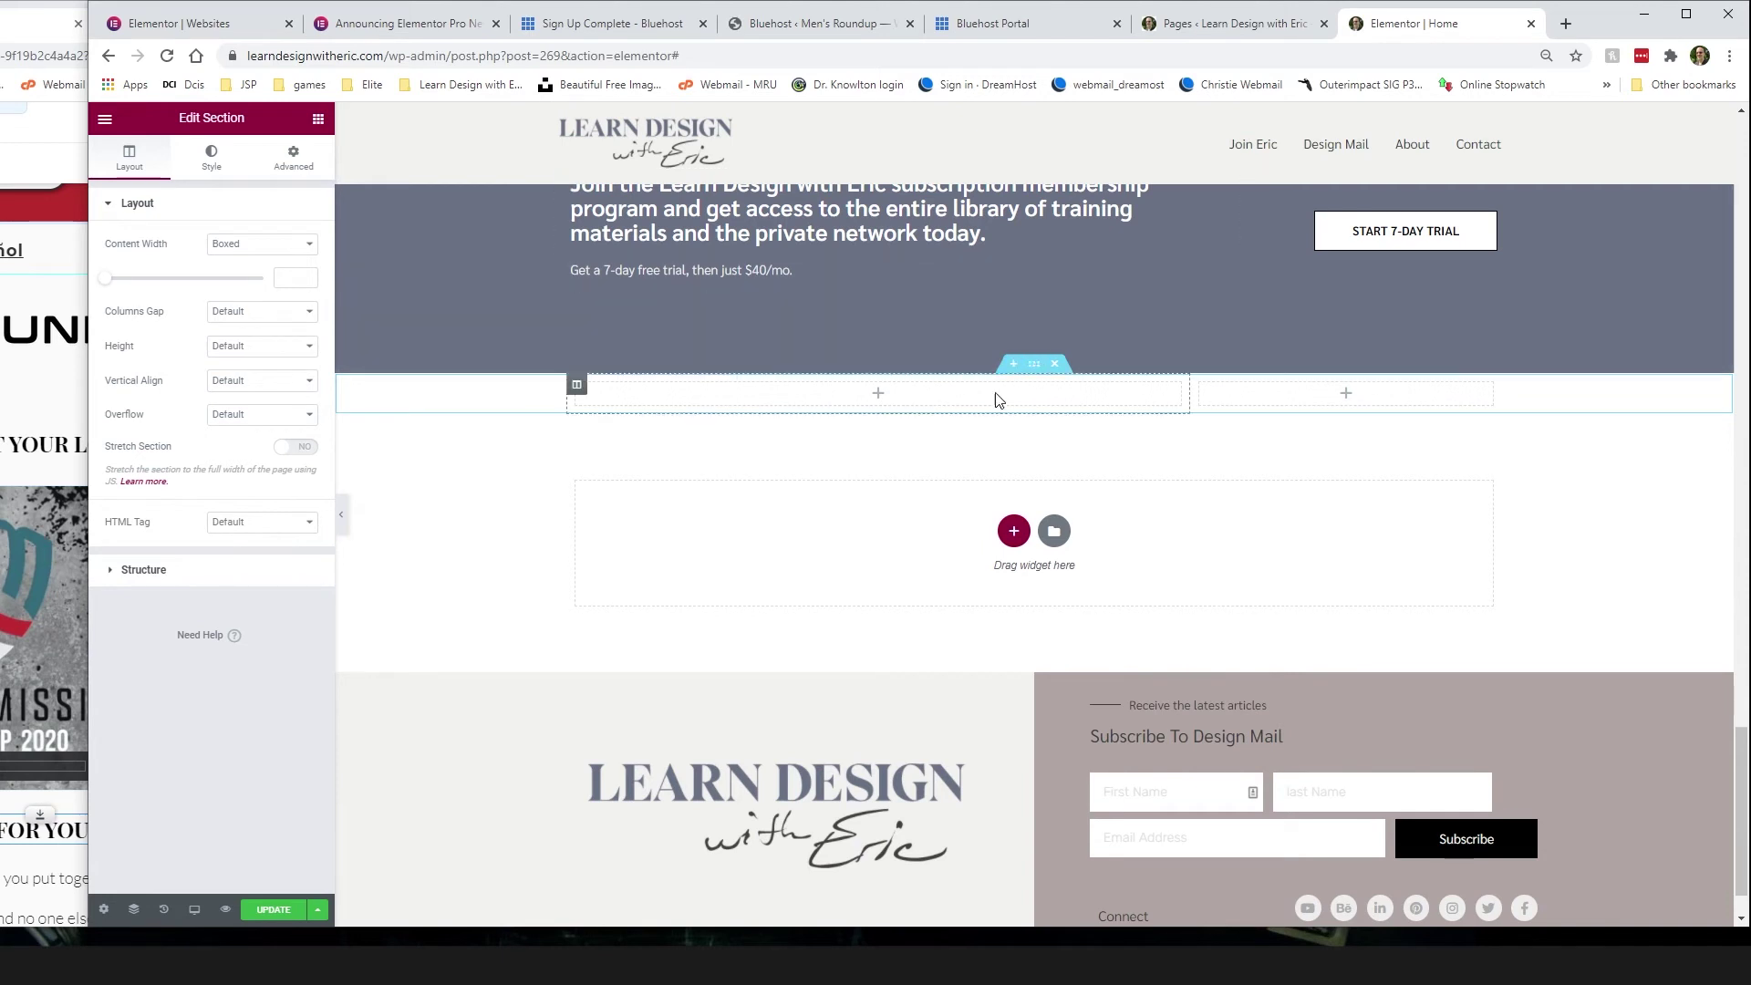
pyautogui.scroll(3, 996, 402)
pyautogui.scroll(-1, 1158, 670)
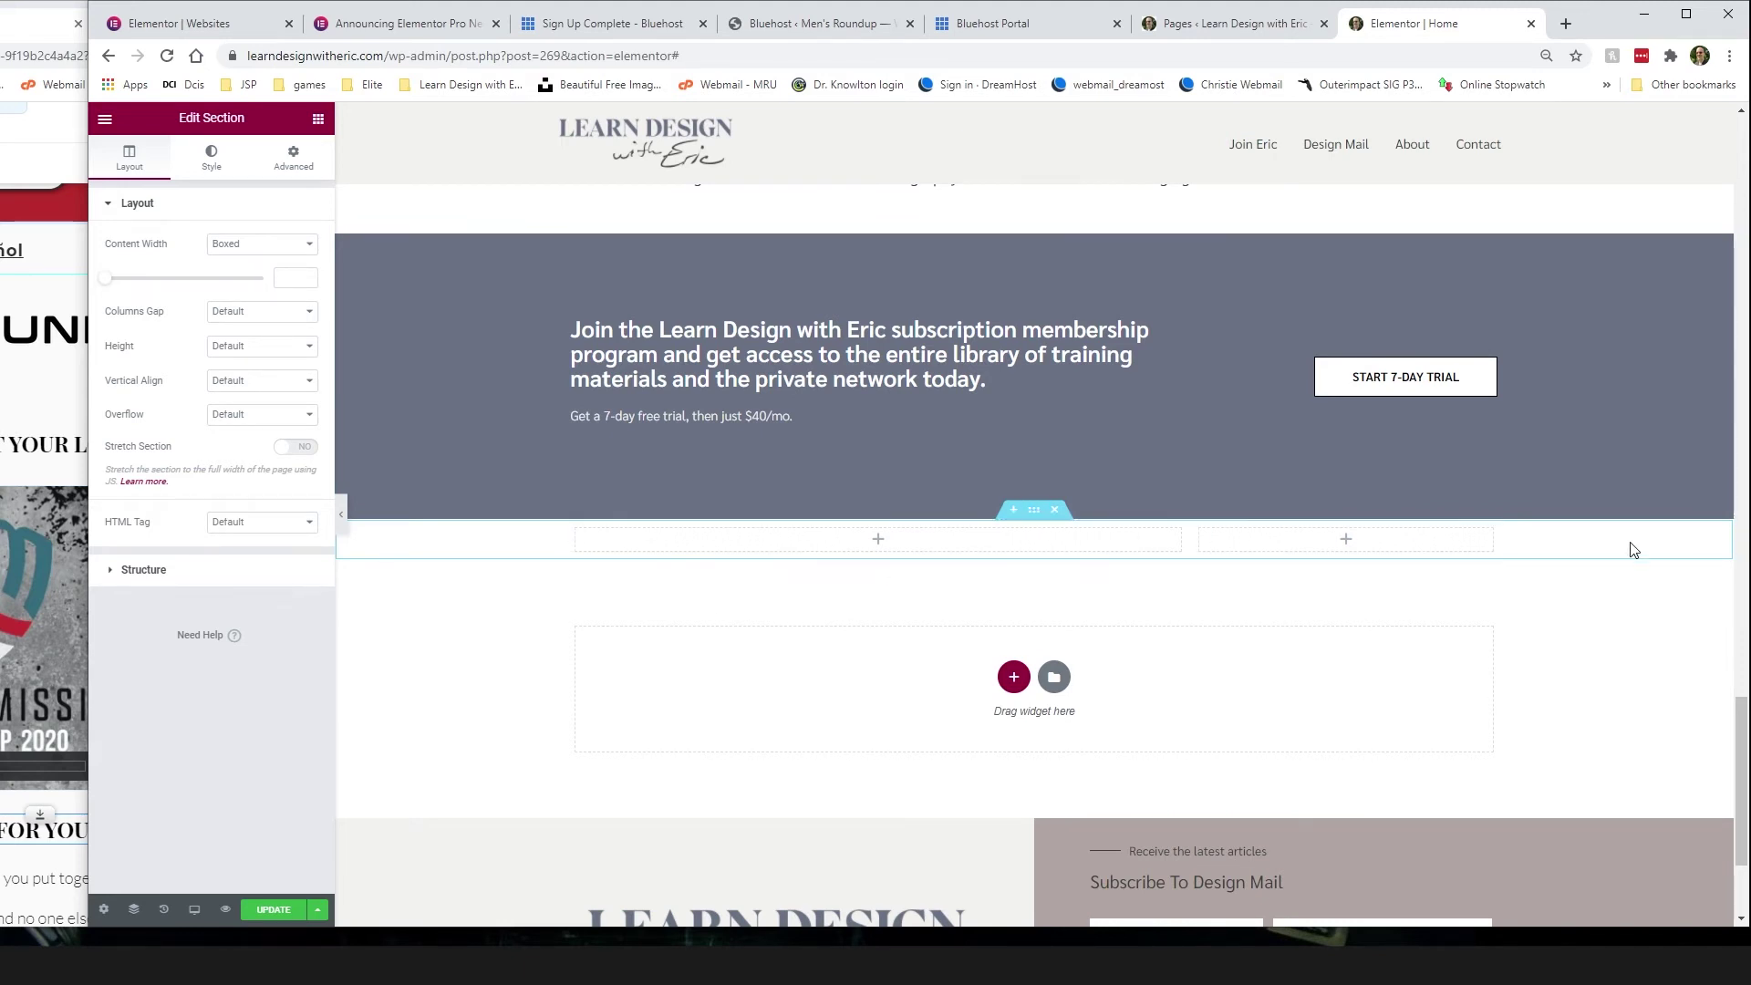
# Step: Switch the section's content width to Full Width, then back to Boxed
pyautogui.click(245, 251)
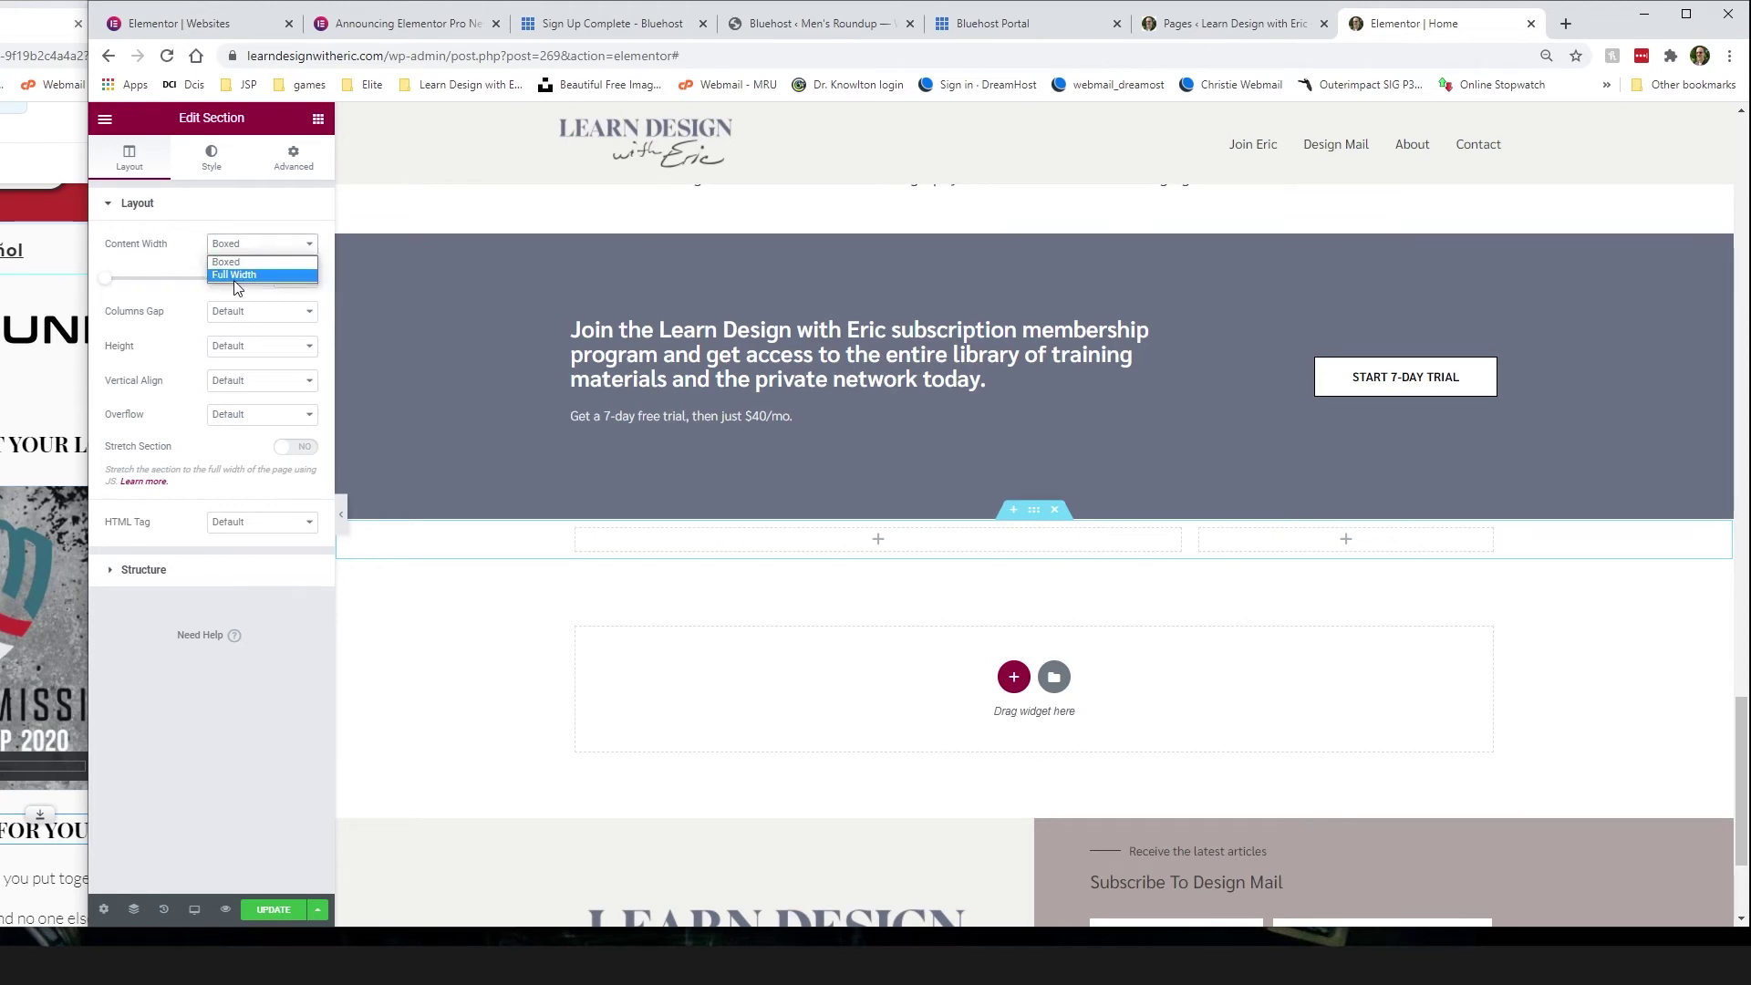
pyautogui.click(235, 276)
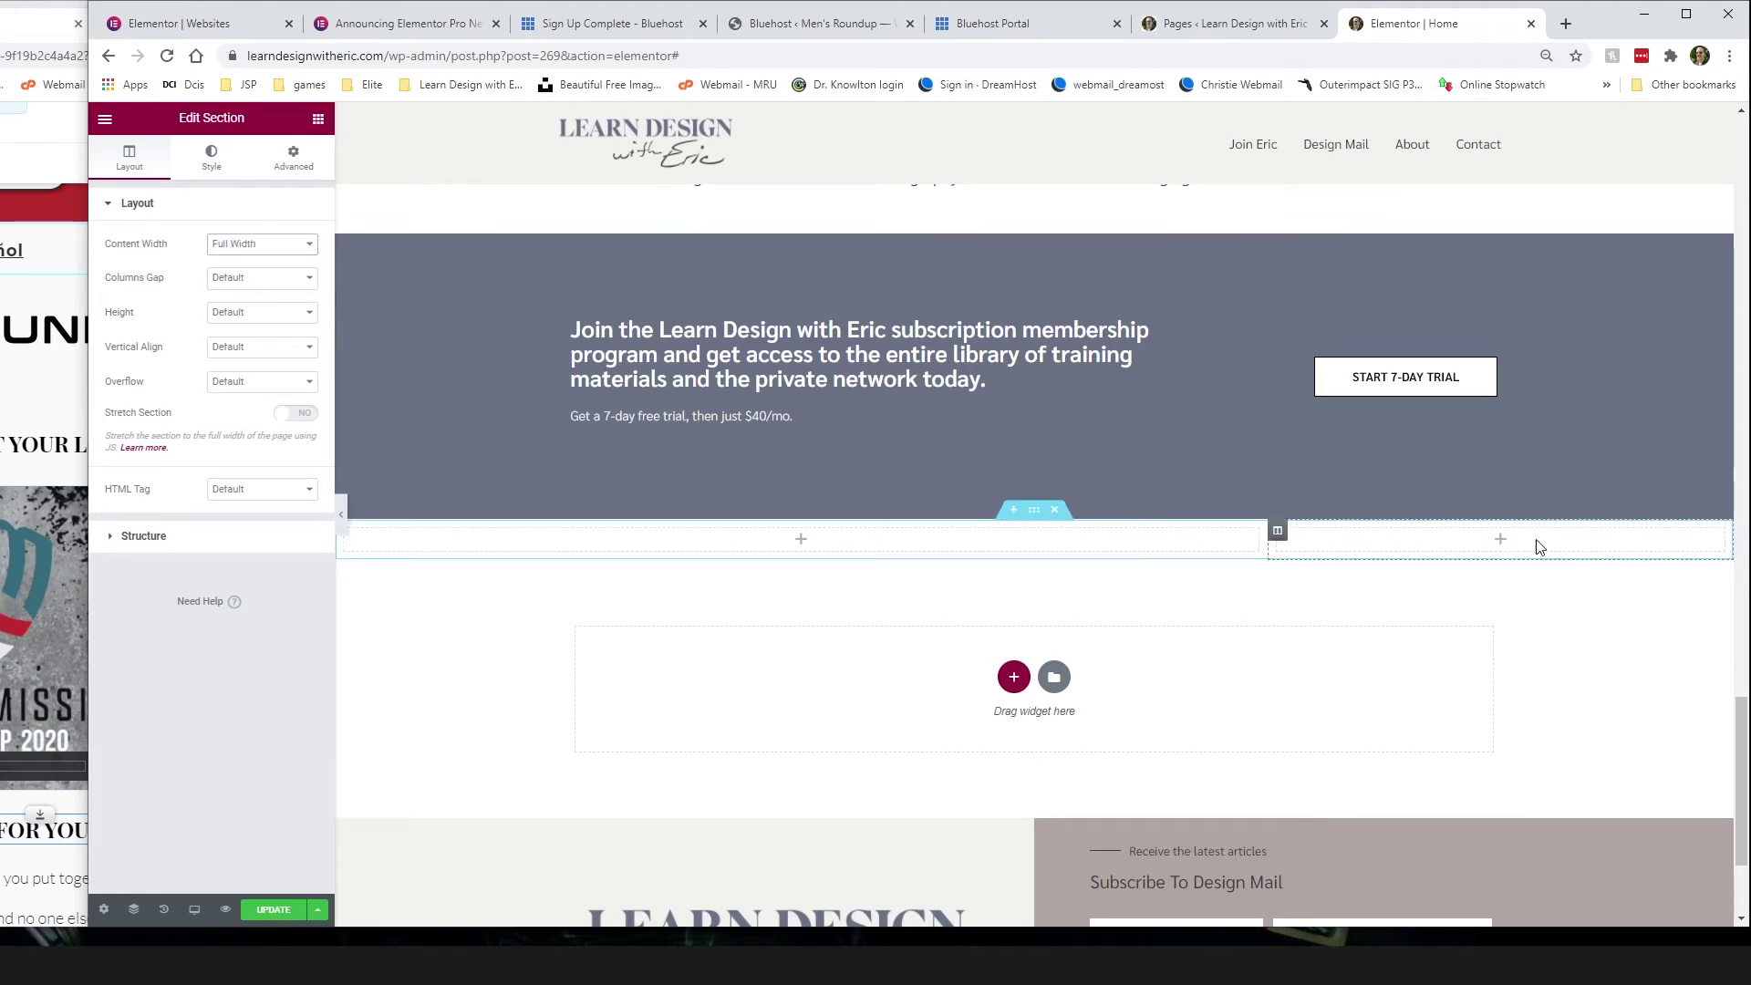
pyautogui.click(257, 252)
pyautogui.click(235, 265)
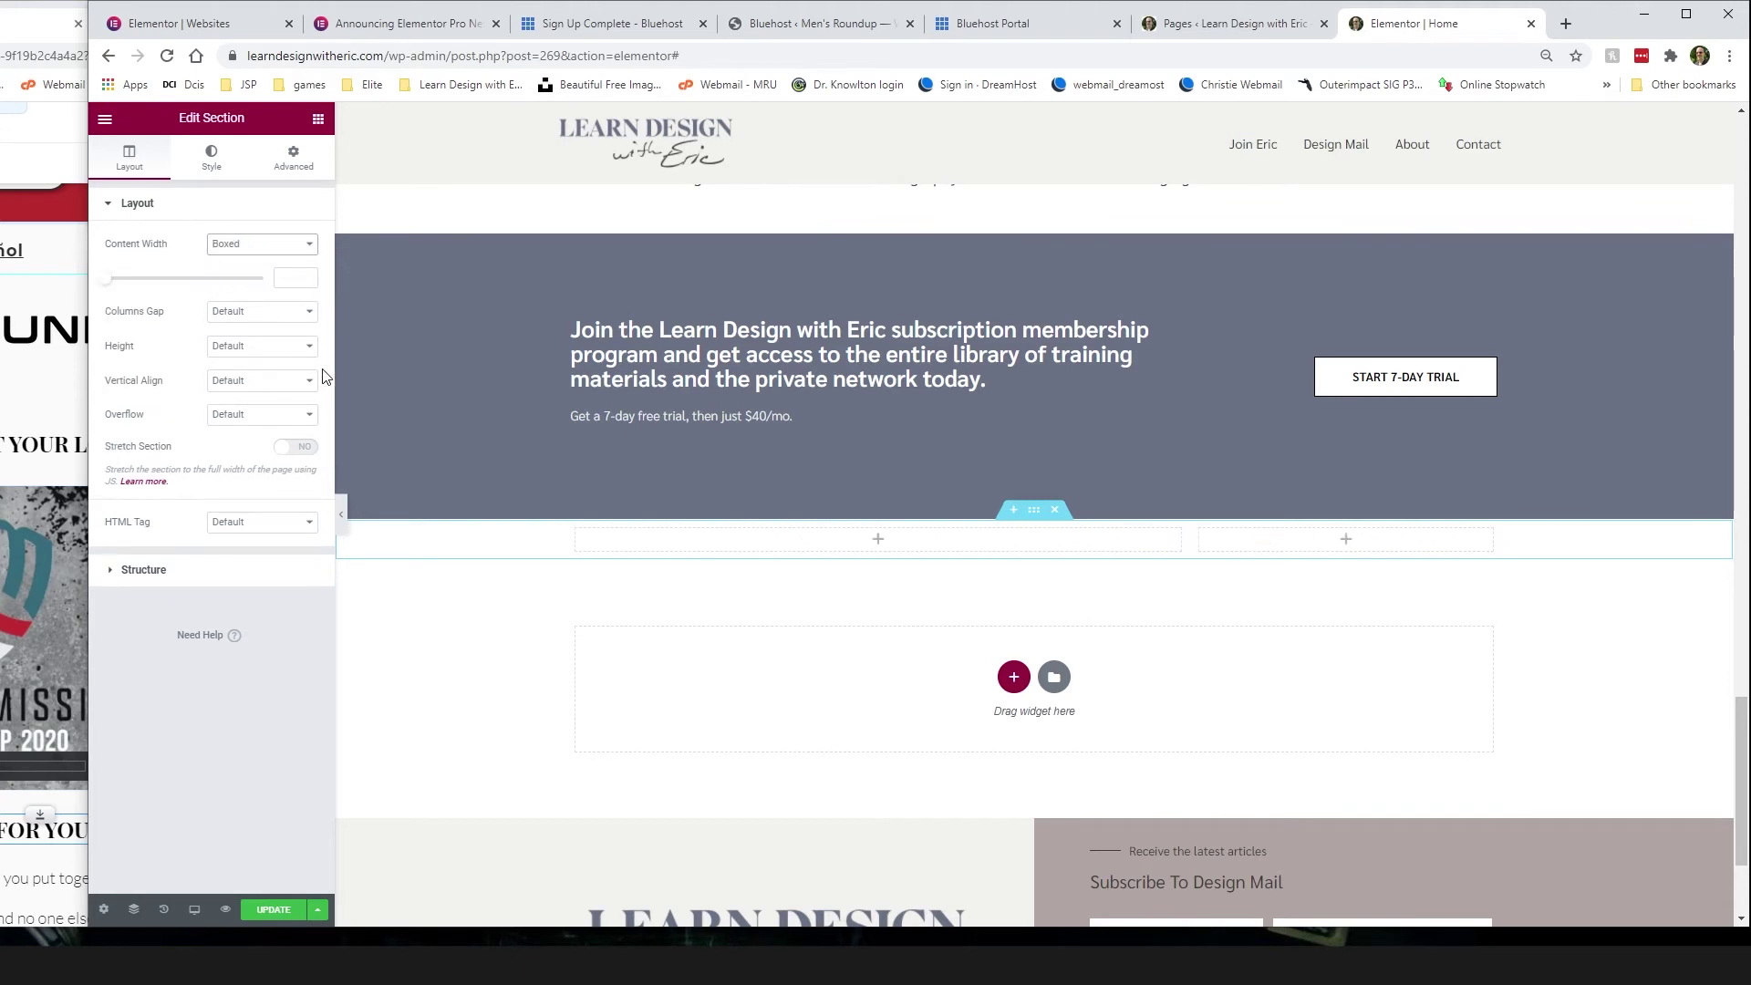
# Step: Give the section a Classic background using the kayak photo about.jpg
pyautogui.click(211, 156)
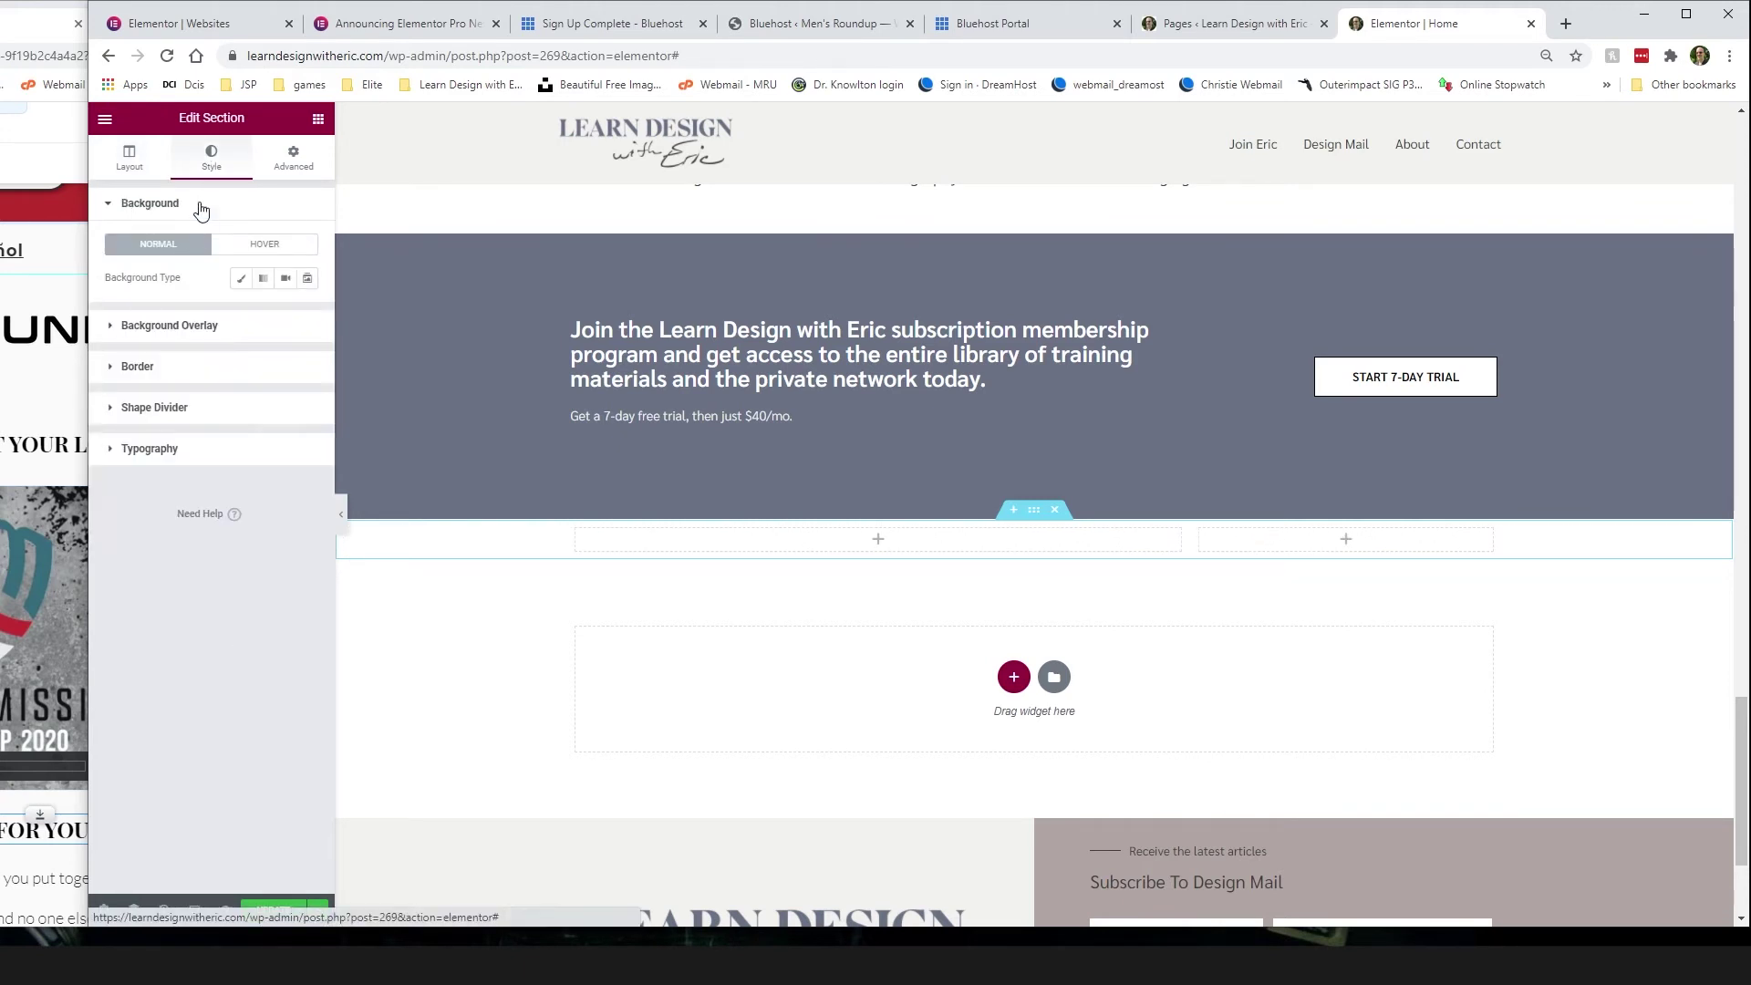
pyautogui.click(241, 278)
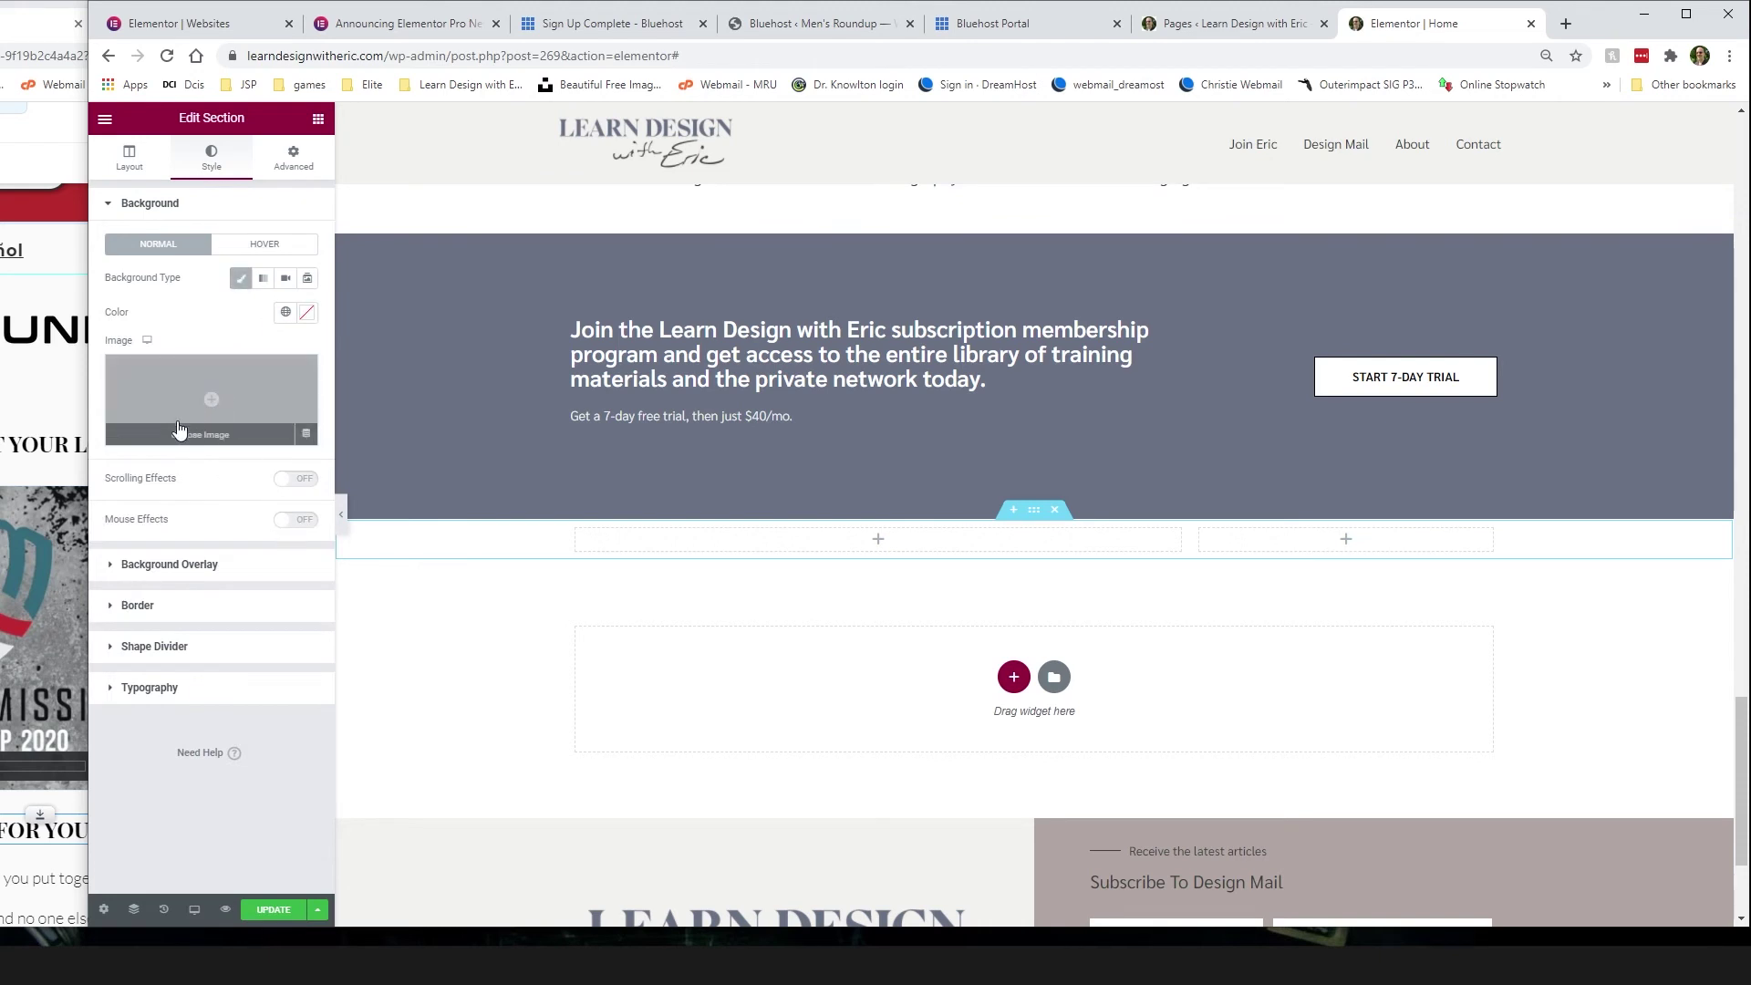
pyautogui.click(213, 402)
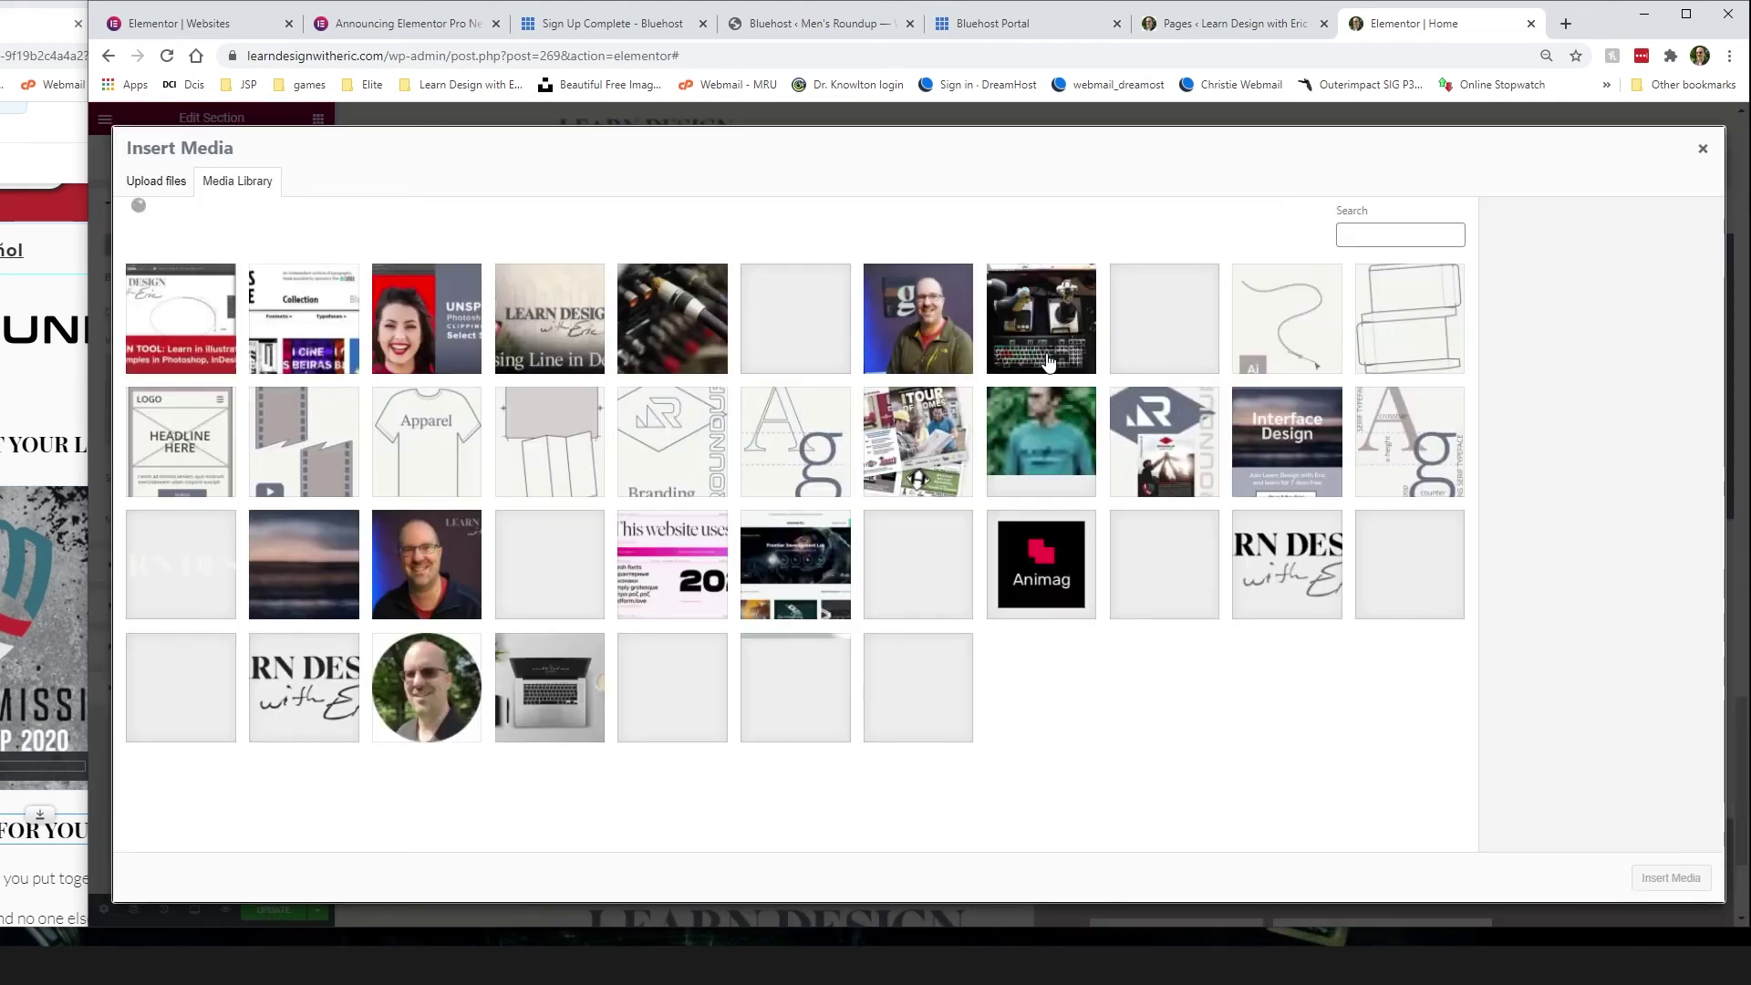
pyautogui.click(781, 332)
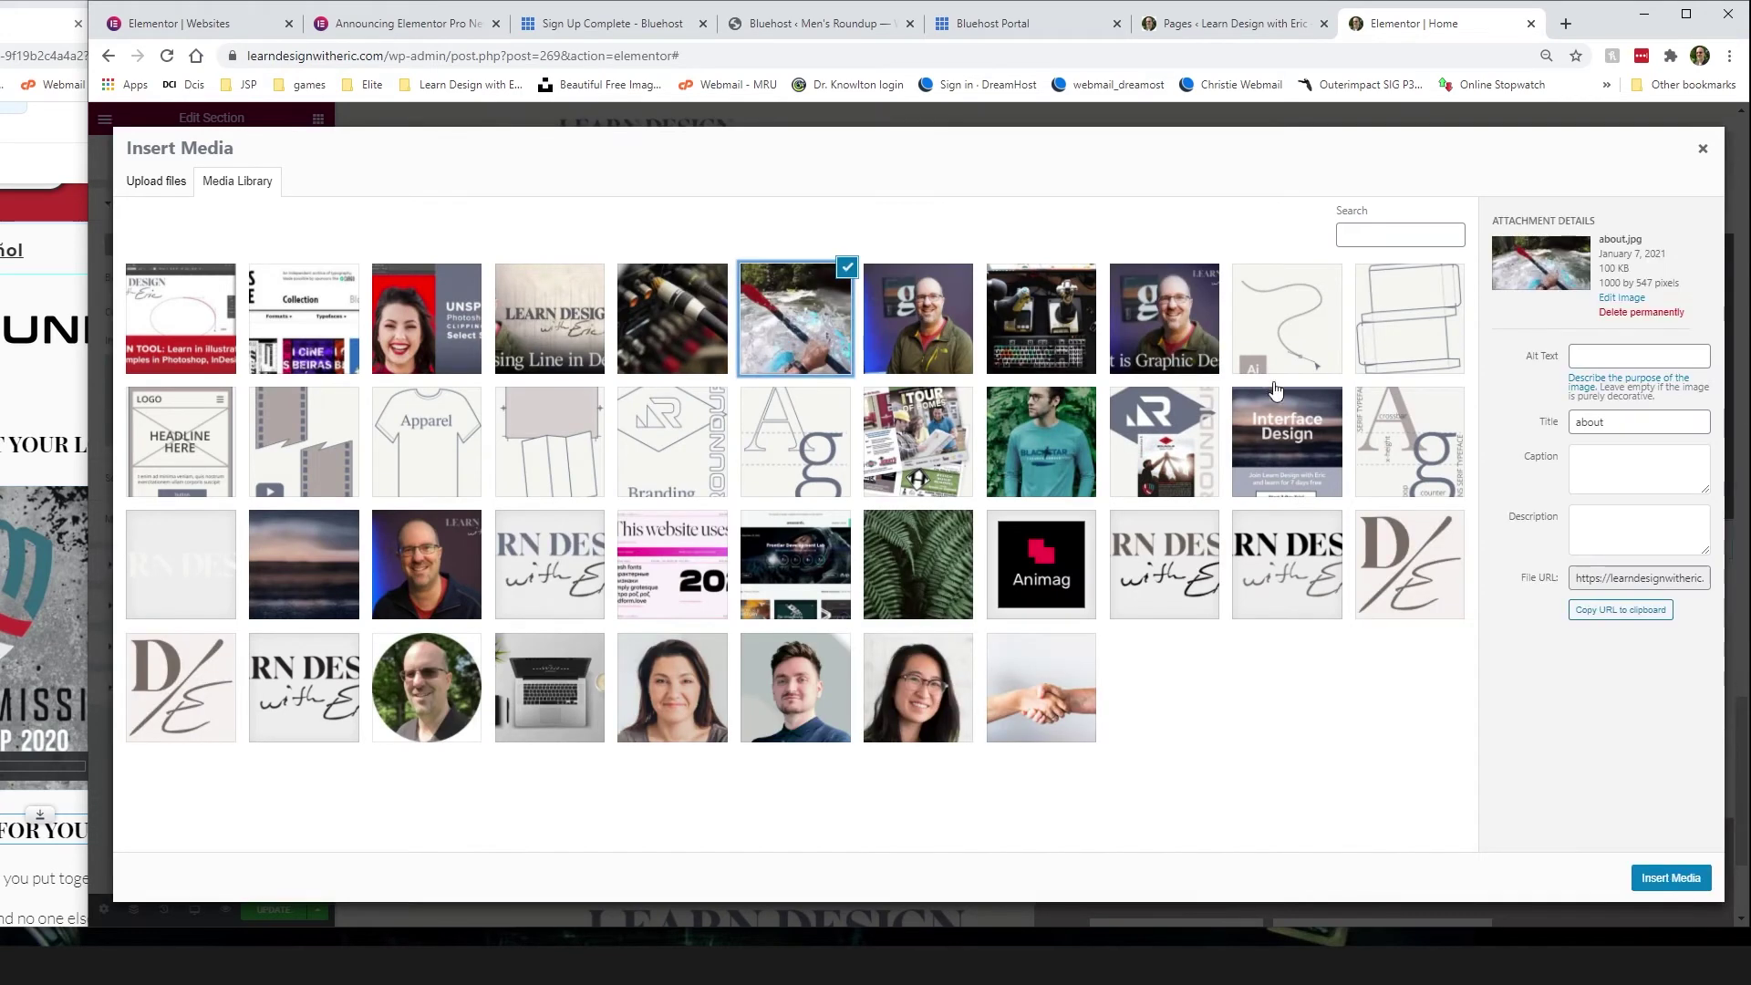
pyautogui.click(1671, 877)
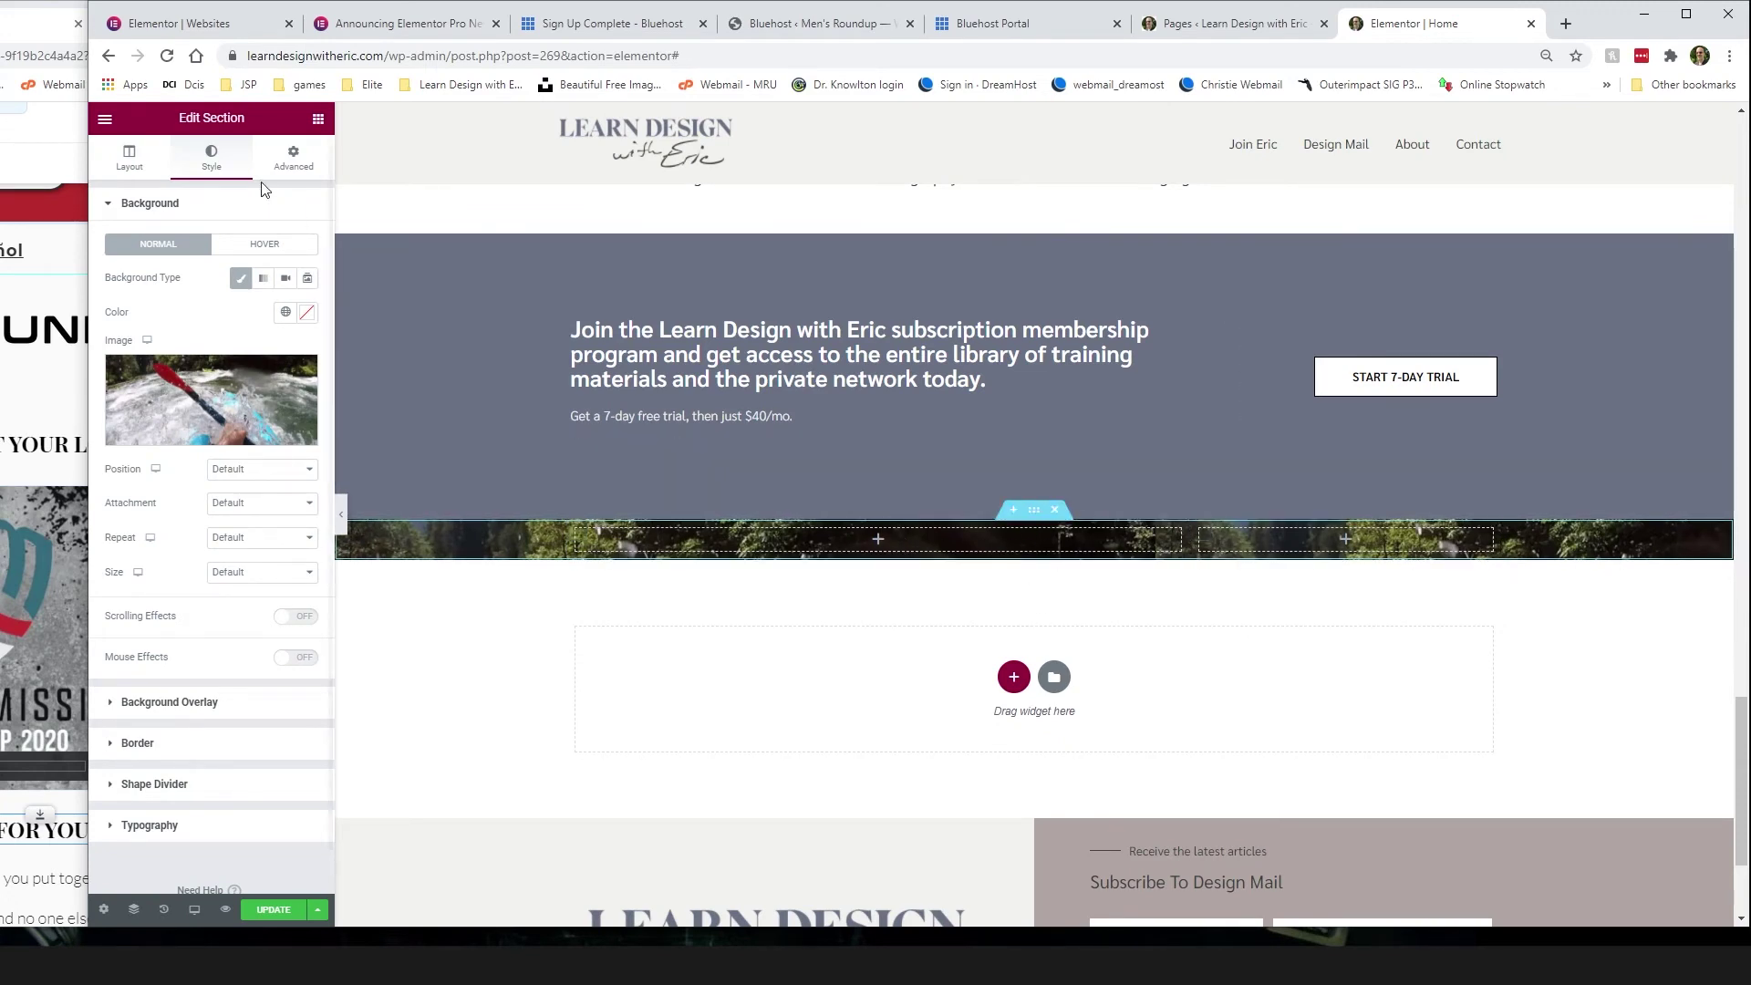
# Step: Add a Spacer to the left column and set its height to 42 VH
pyautogui.click(878, 542)
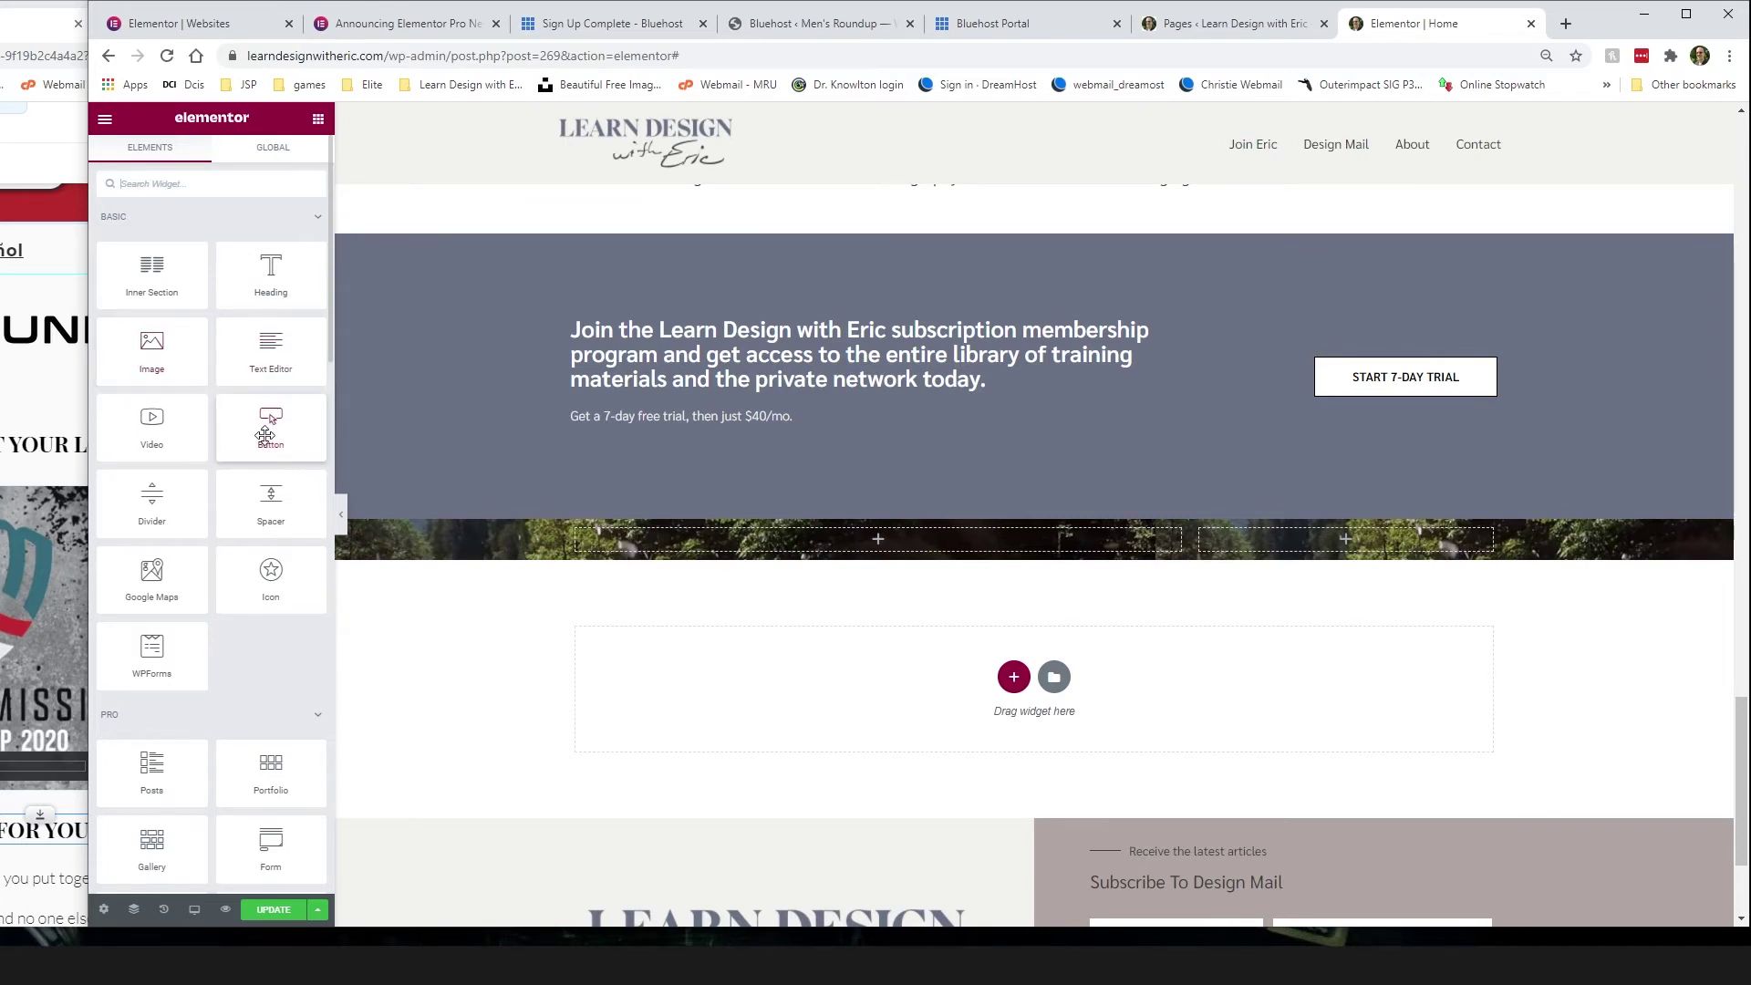
pyautogui.moveTo(271, 497); pyautogui.dragTo(912, 542)
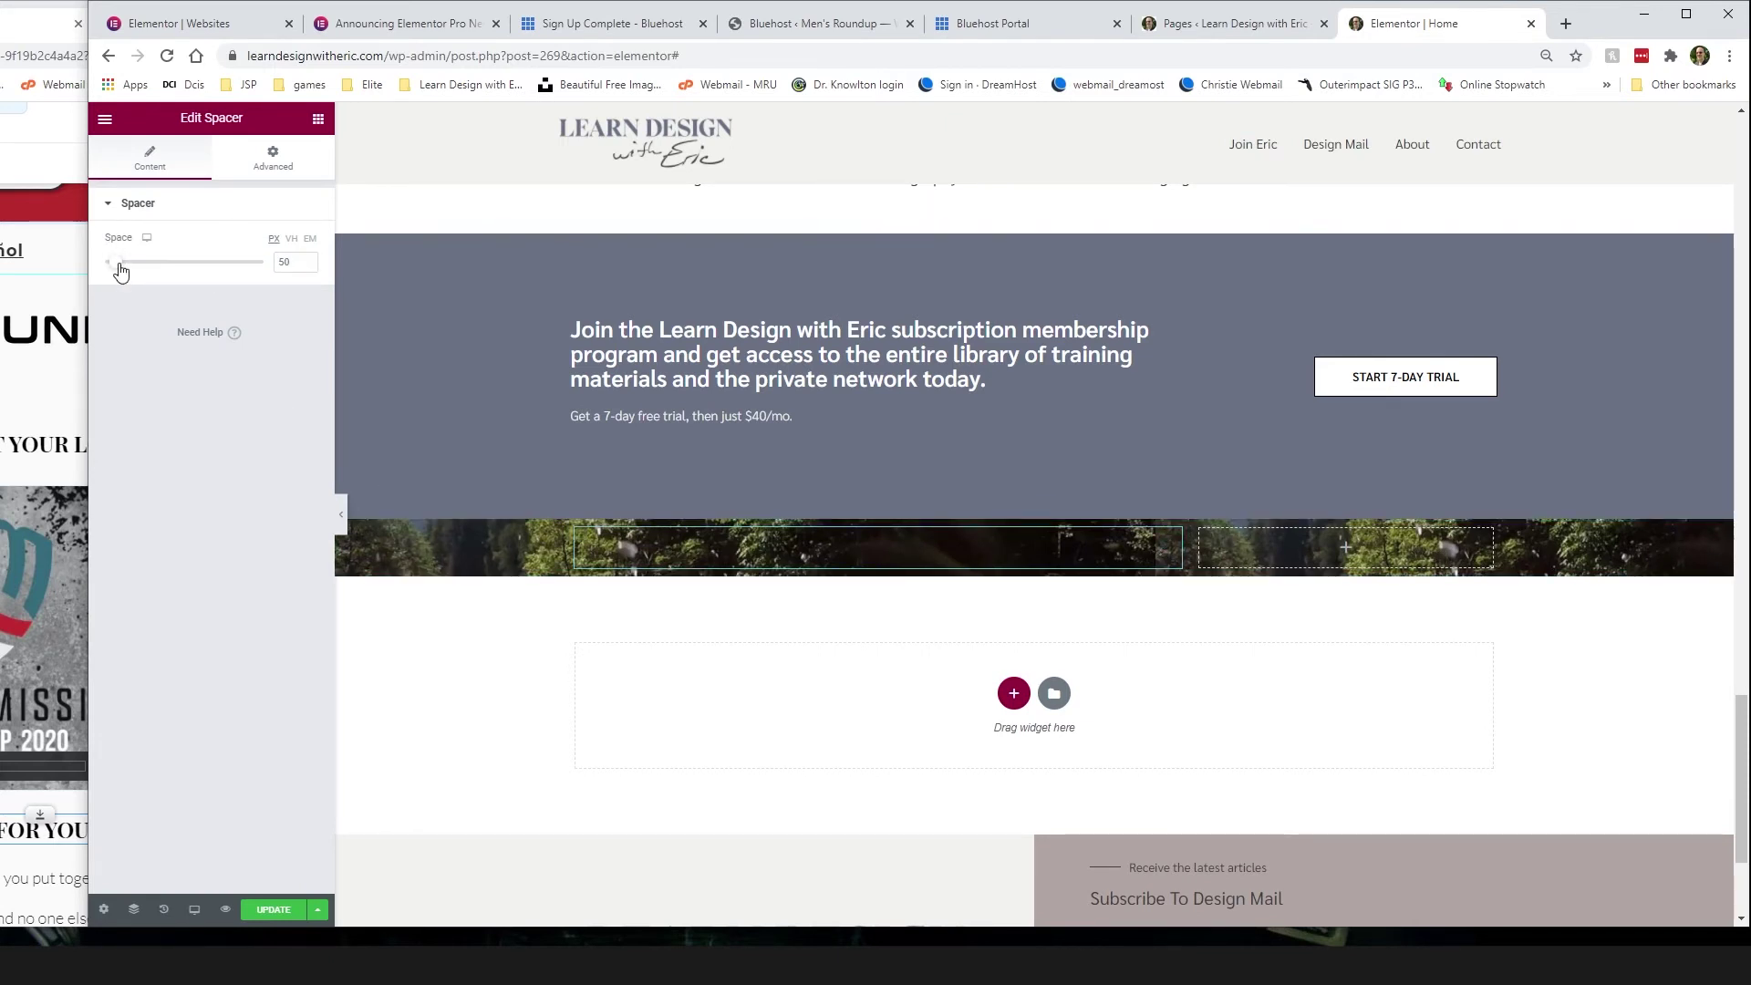
pyautogui.moveTo(121, 271); pyautogui.dragTo(169, 262)
pyautogui.click(293, 240)
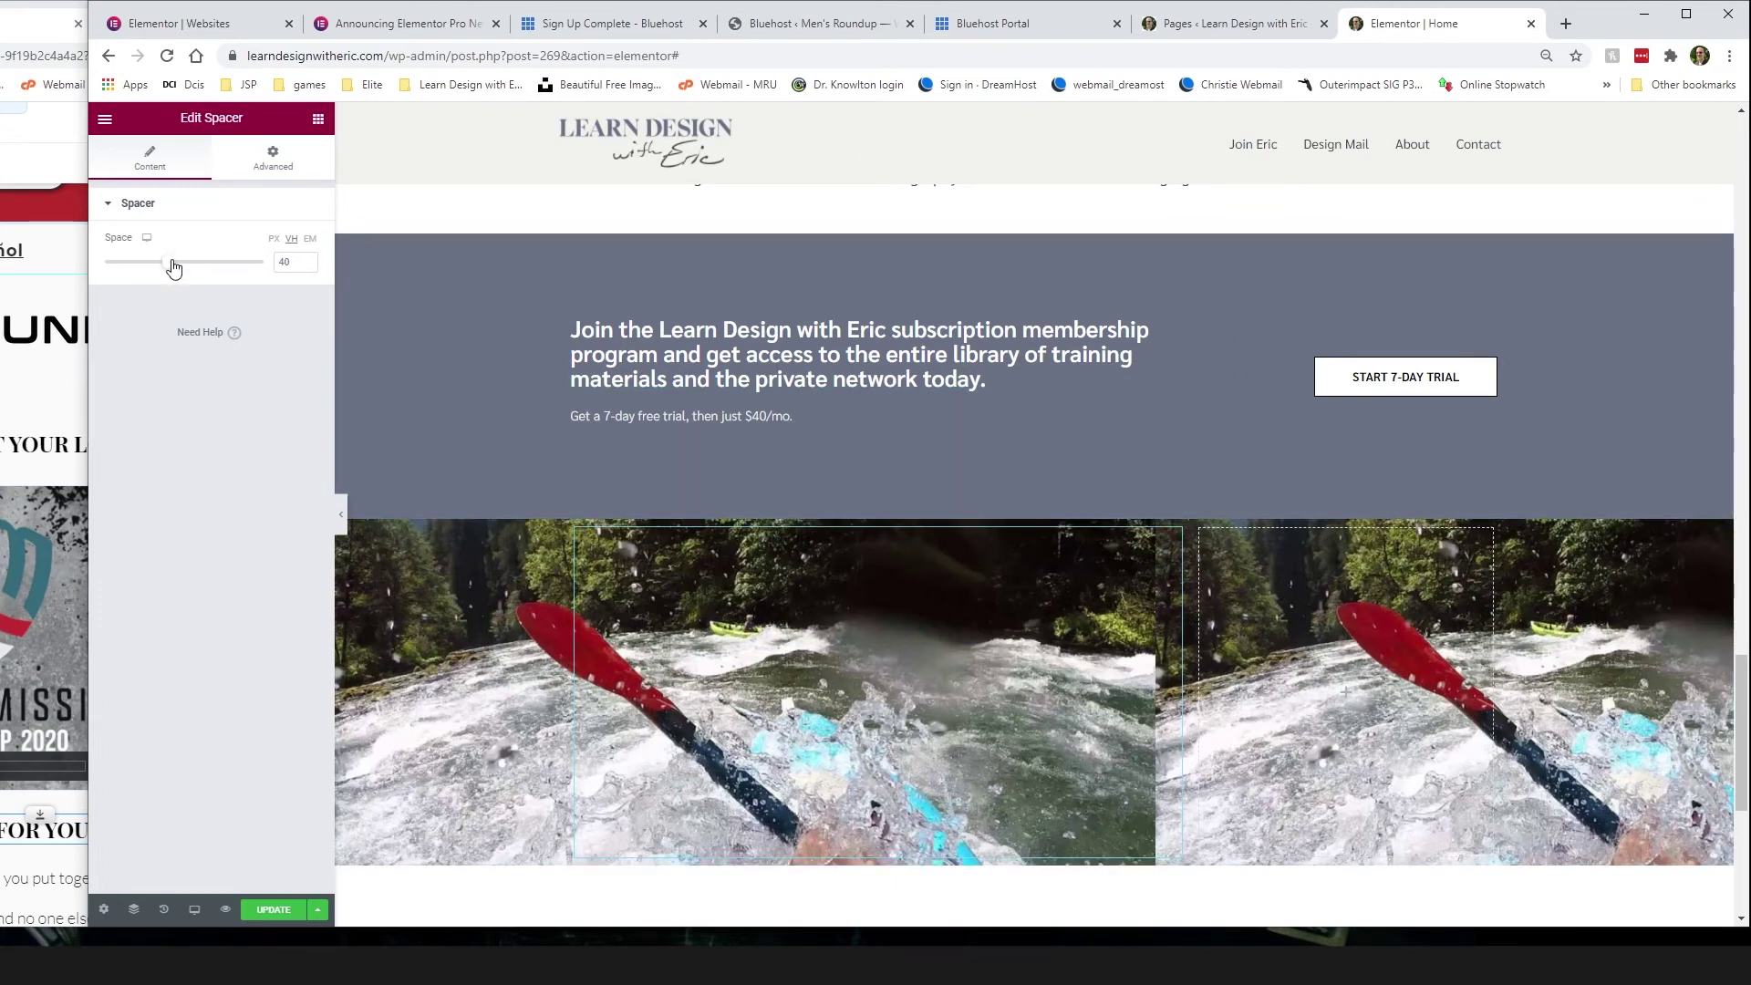
pyautogui.moveTo(173, 267); pyautogui.dragTo(177, 266)
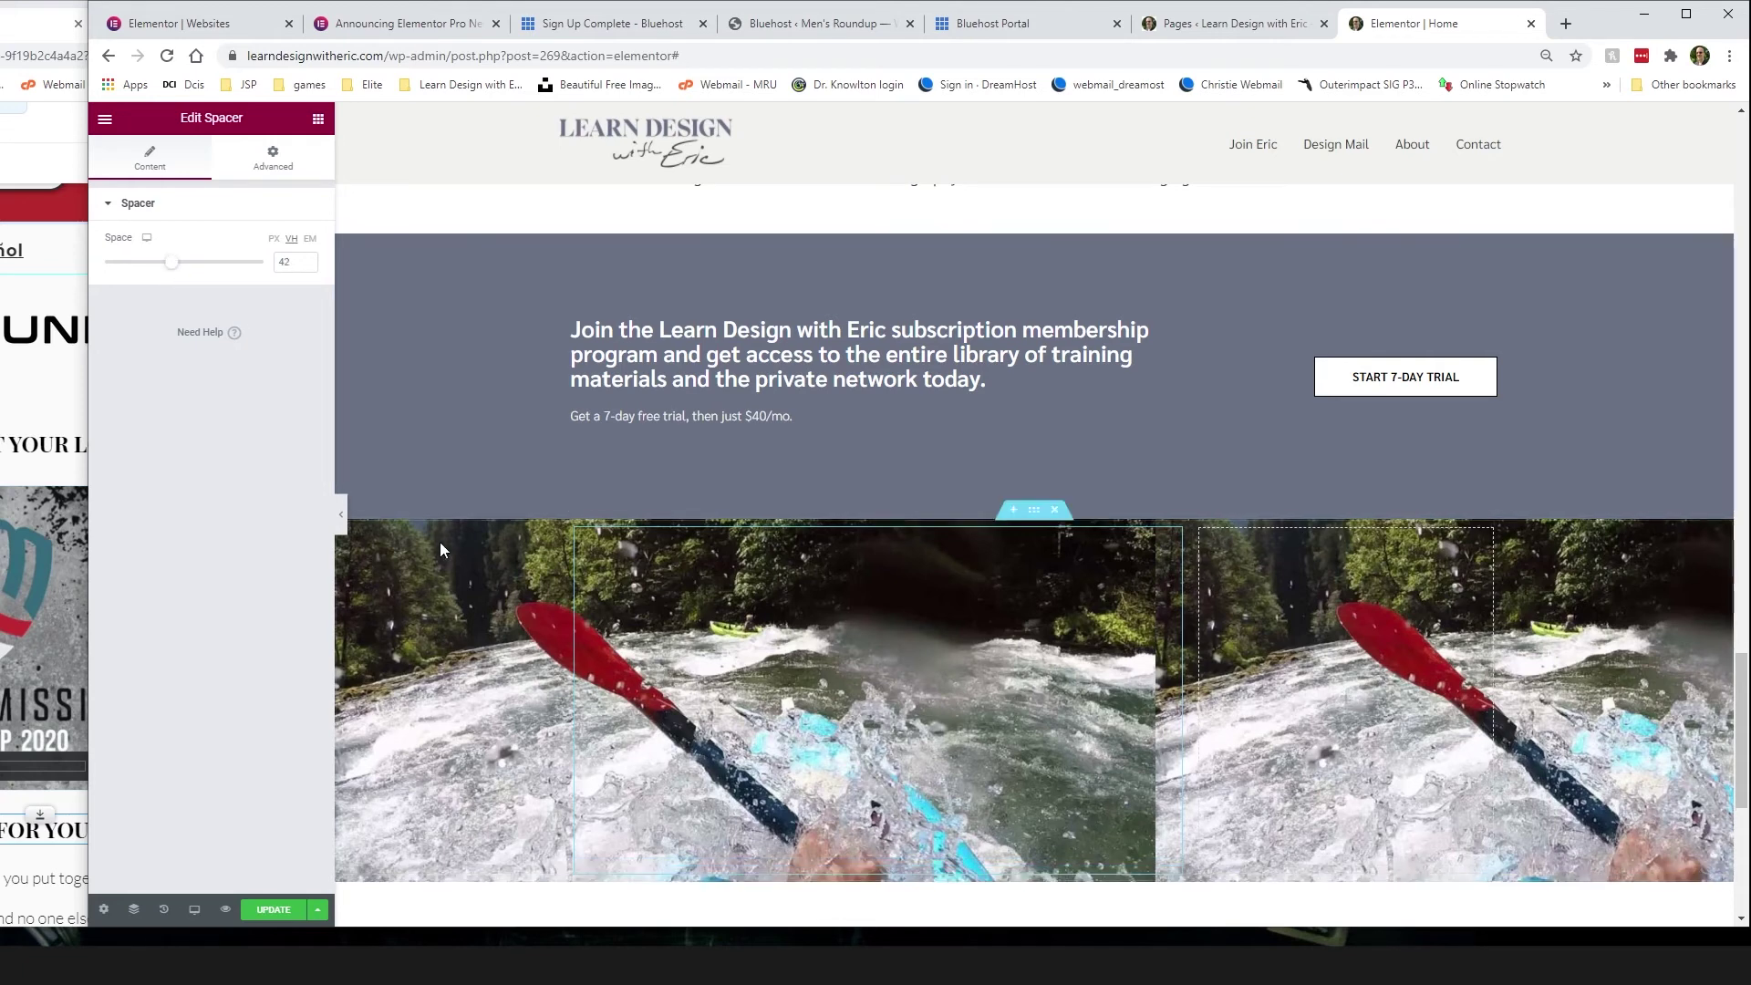
# Step: Set the kayak background to Center Center position, No-repeat and Cover size
pyautogui.click(1033, 513)
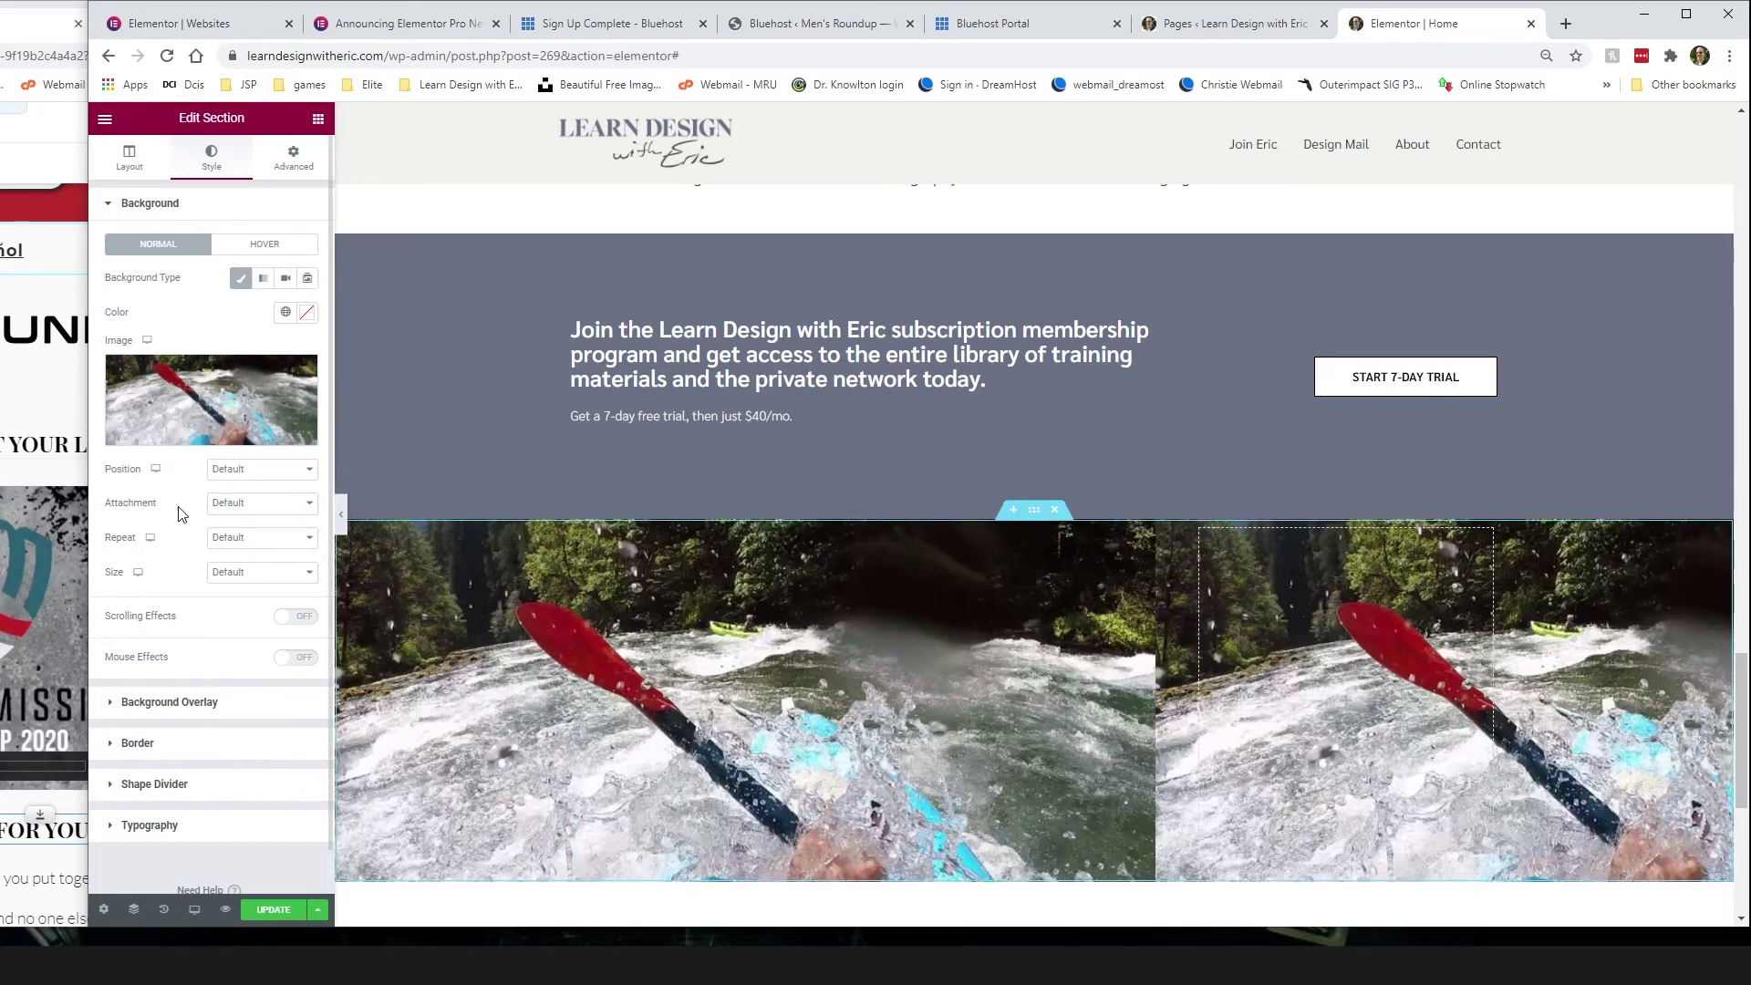
pyautogui.click(243, 471)
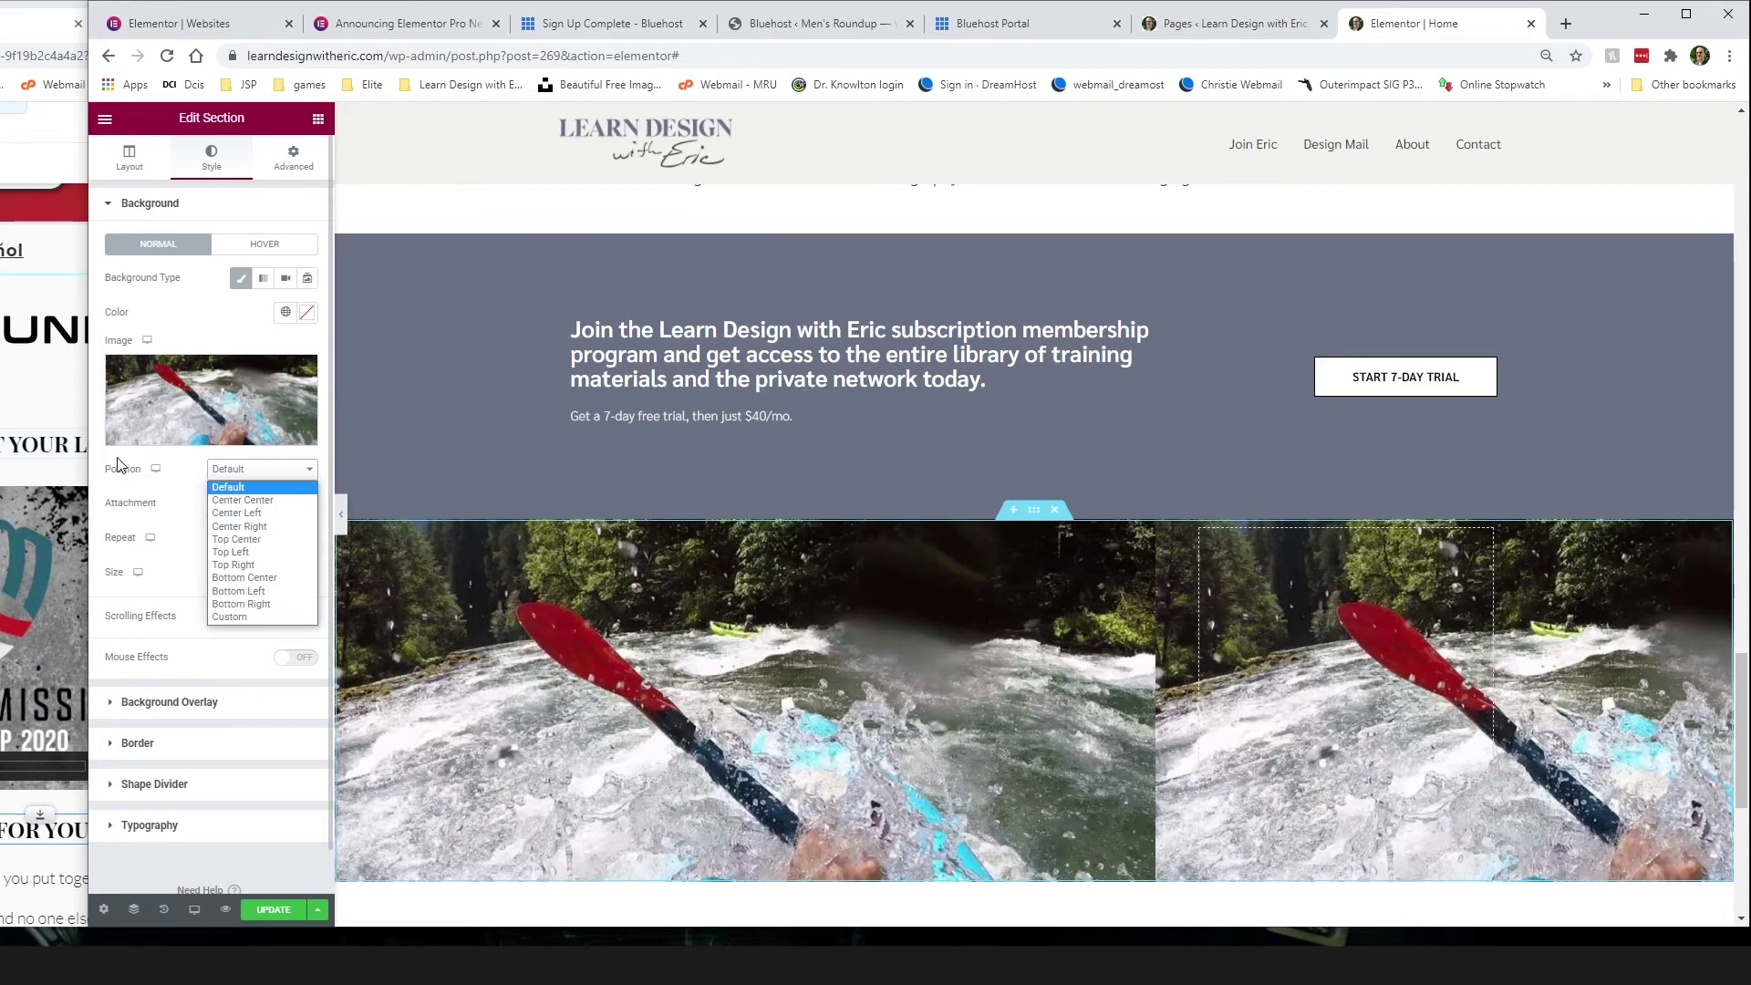
pyautogui.click(240, 502)
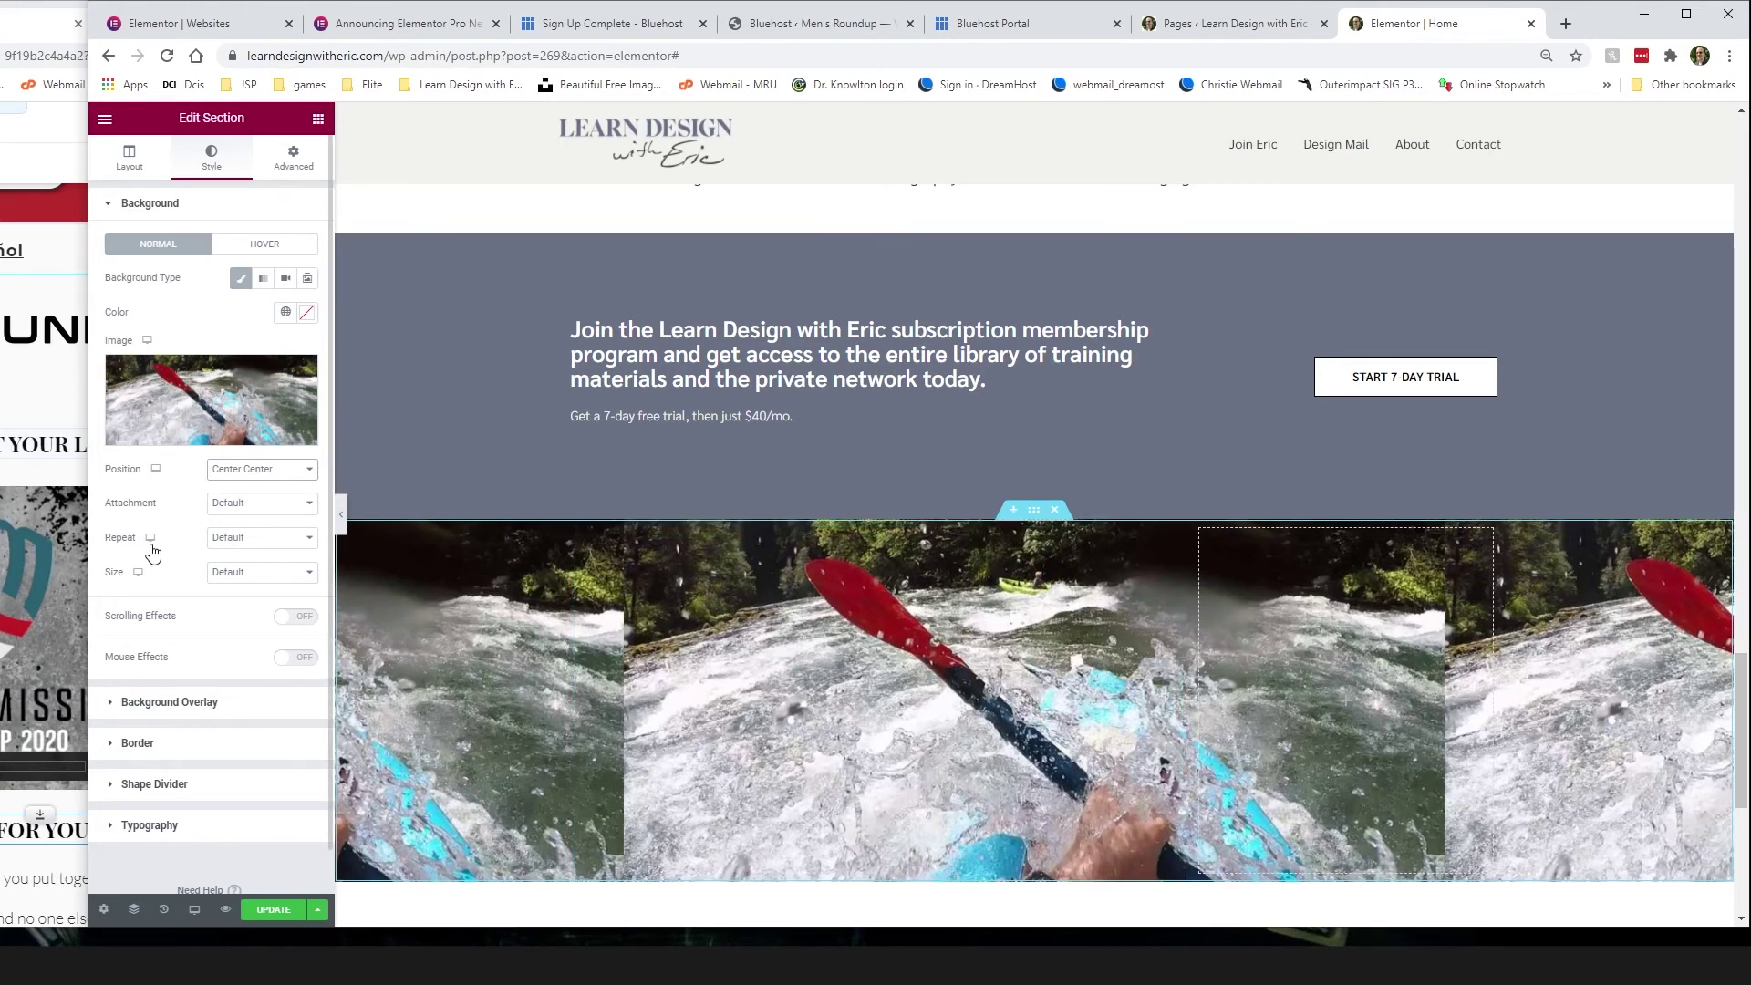
pyautogui.click(250, 543)
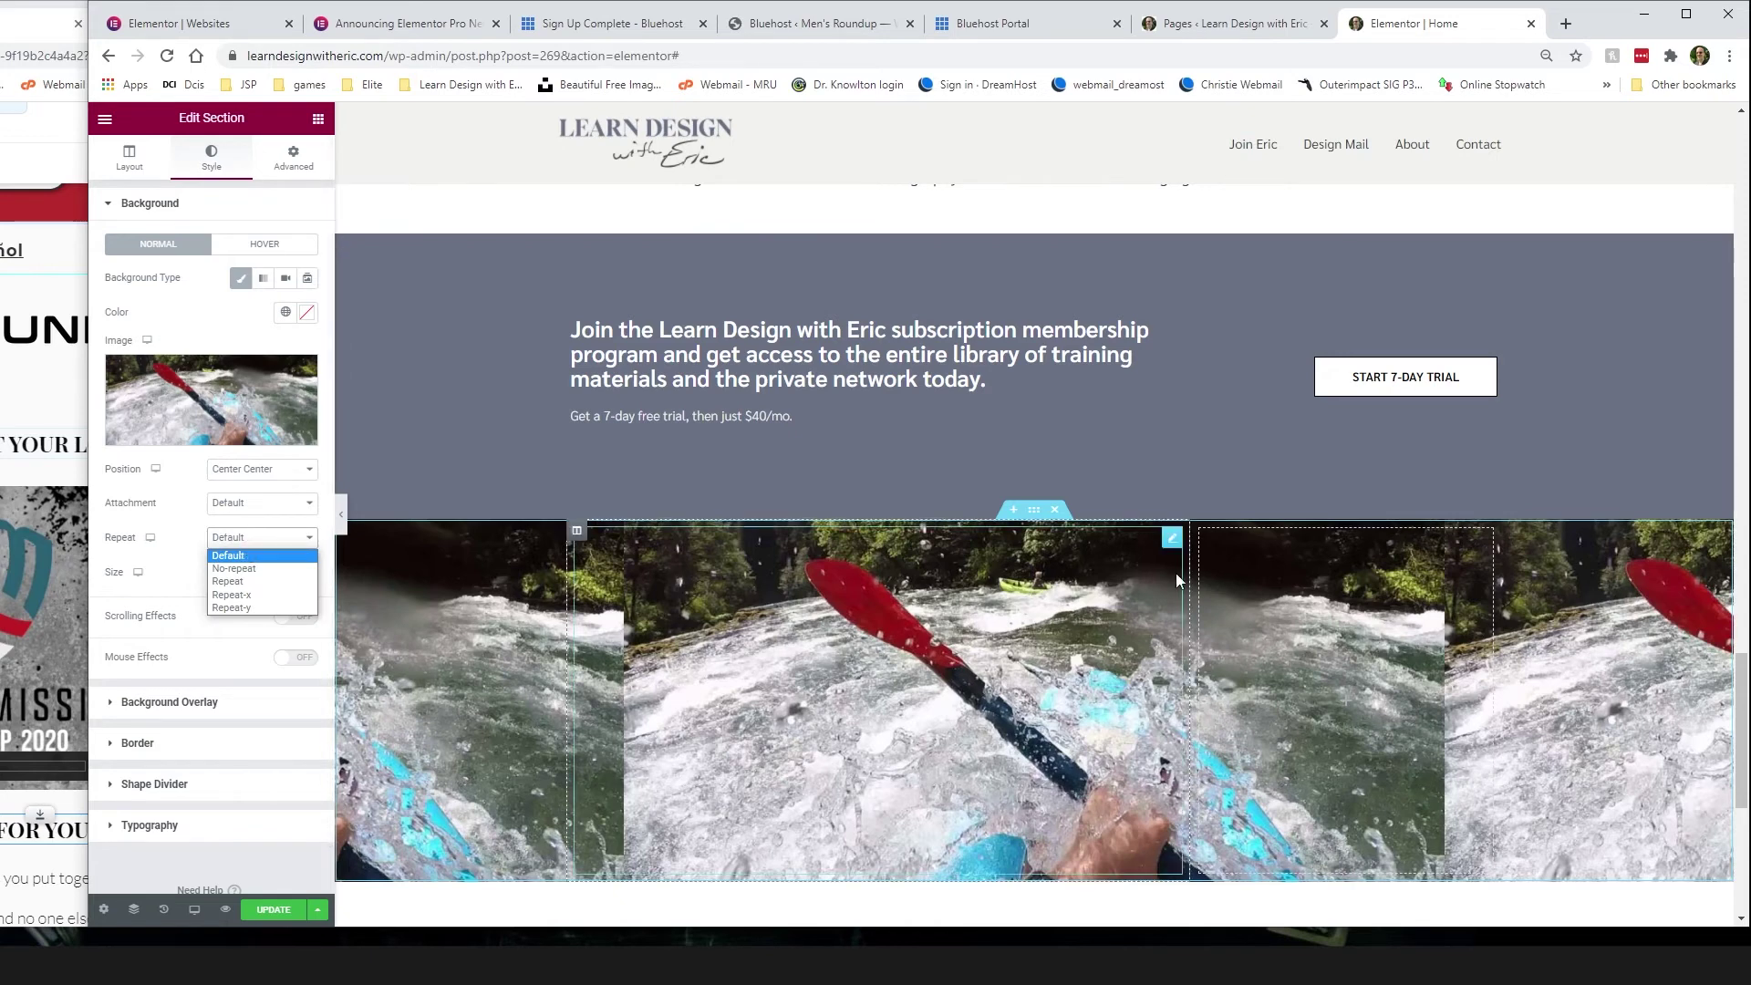
pyautogui.click(237, 570)
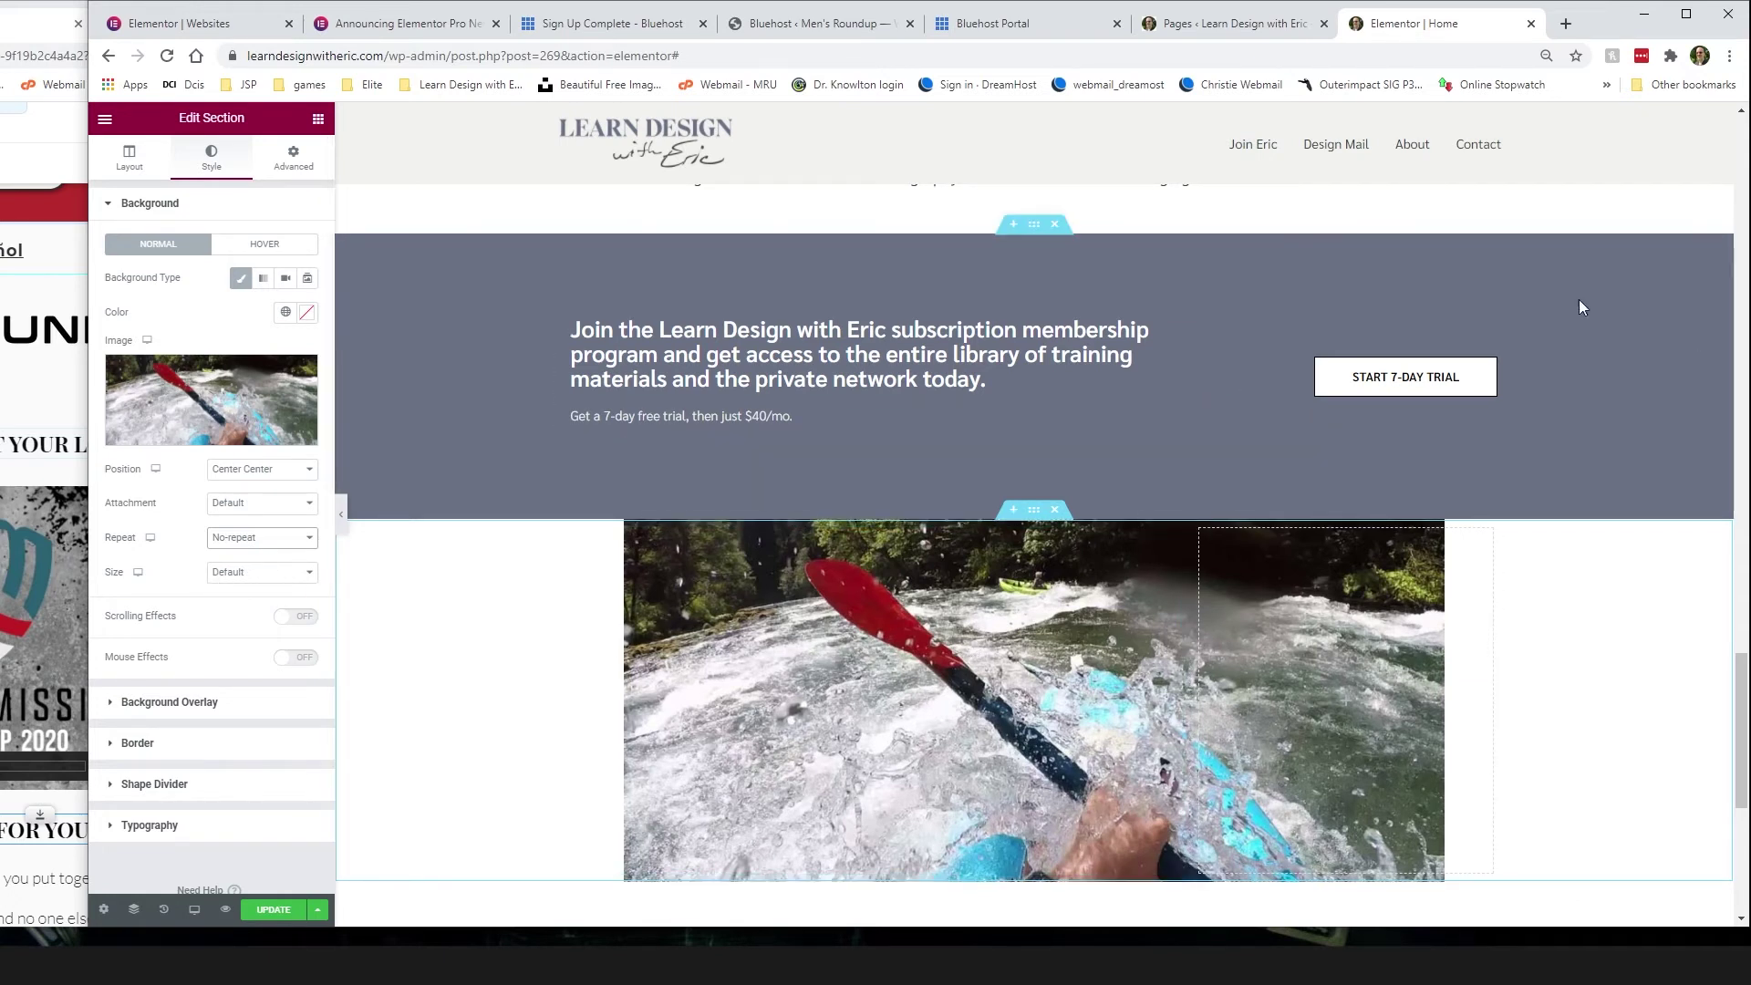
pyautogui.click(237, 582)
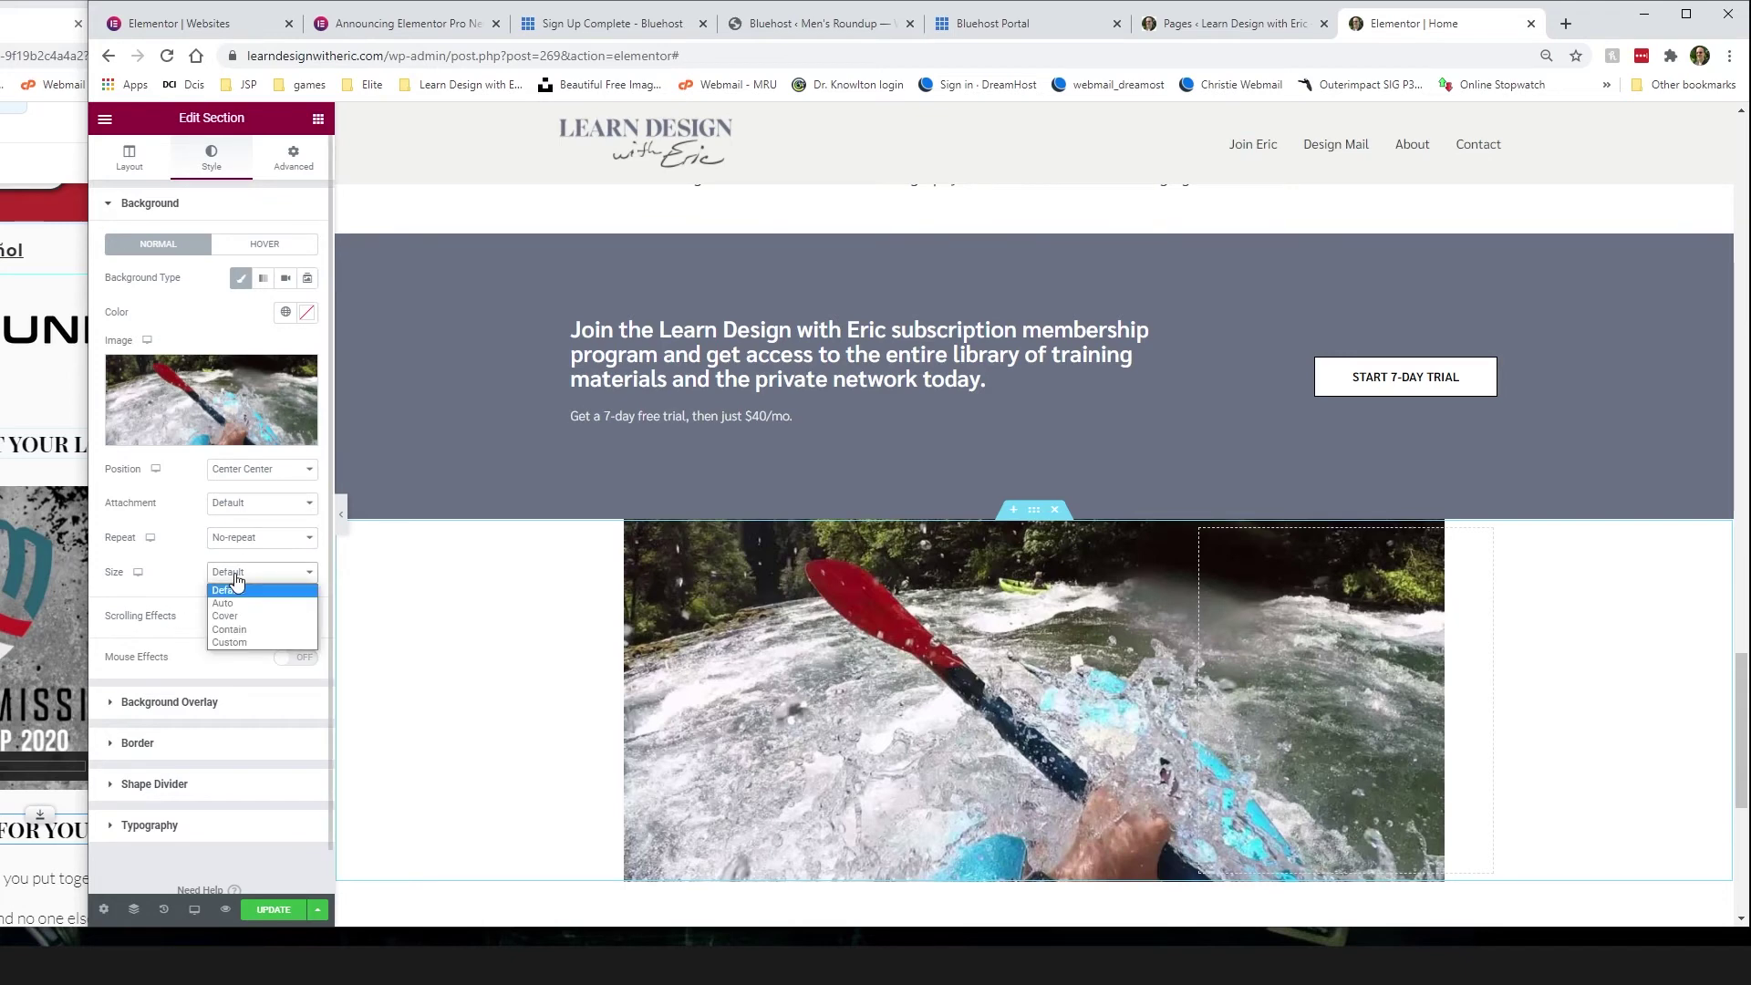
pyautogui.click(226, 616)
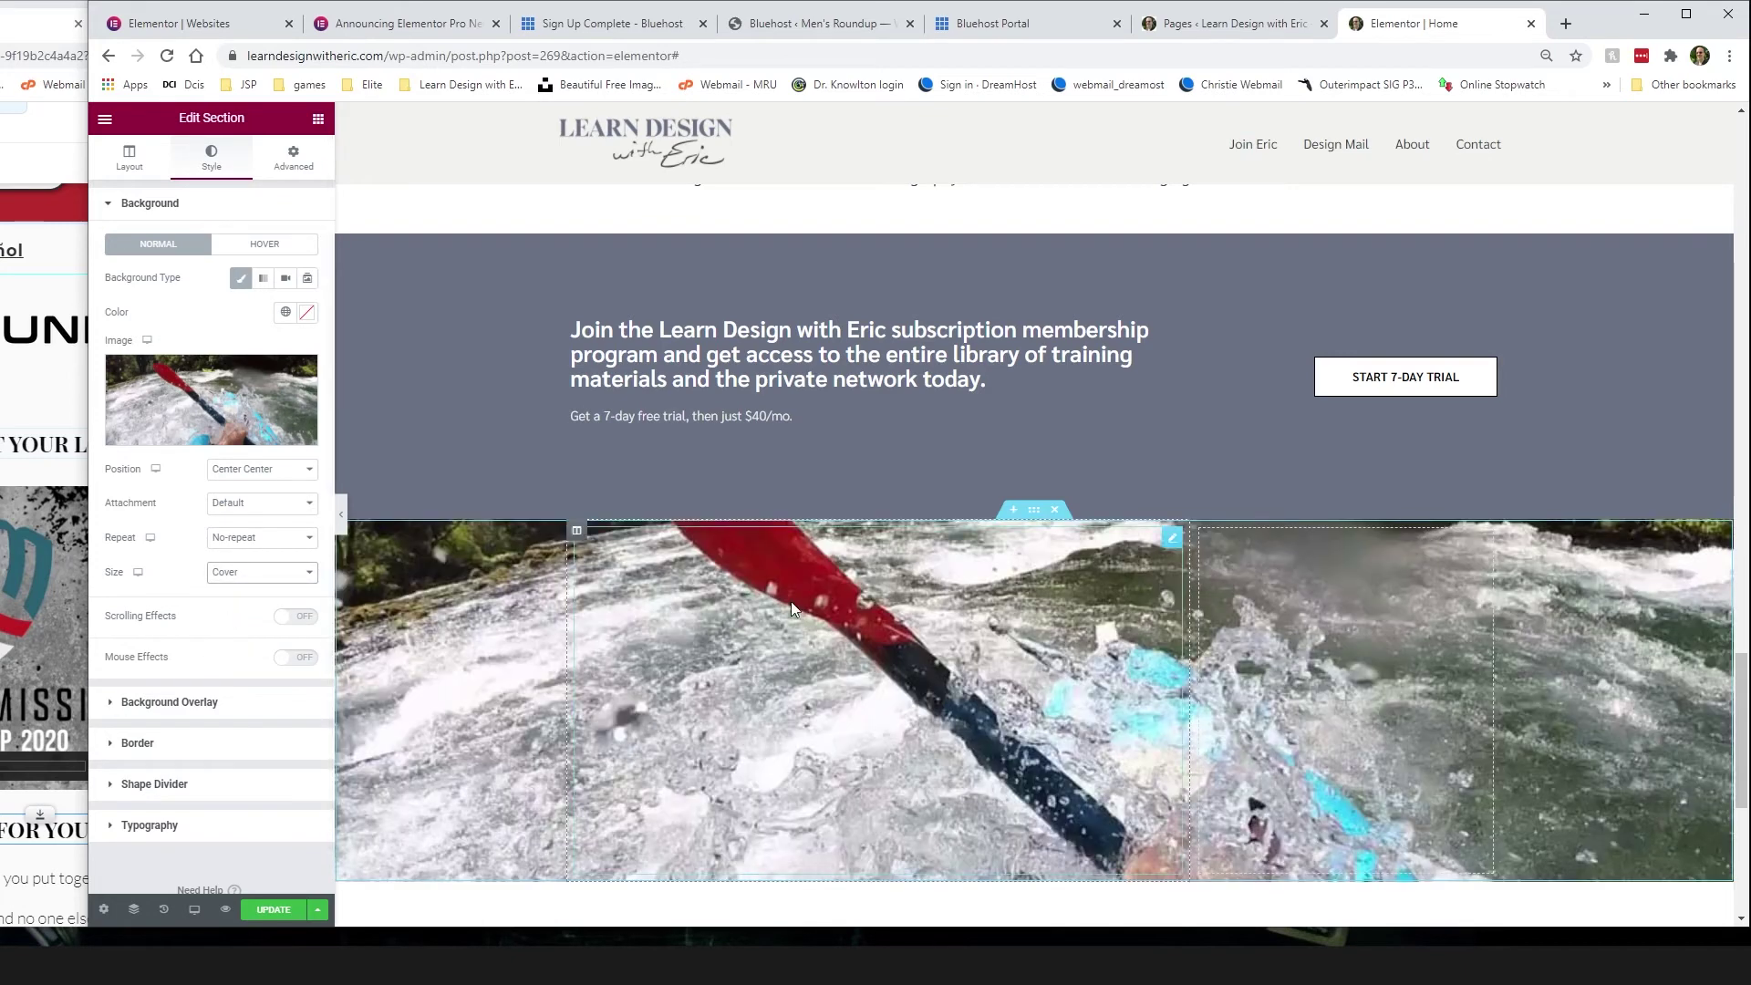
pyautogui.scroll(1, 994, 713)
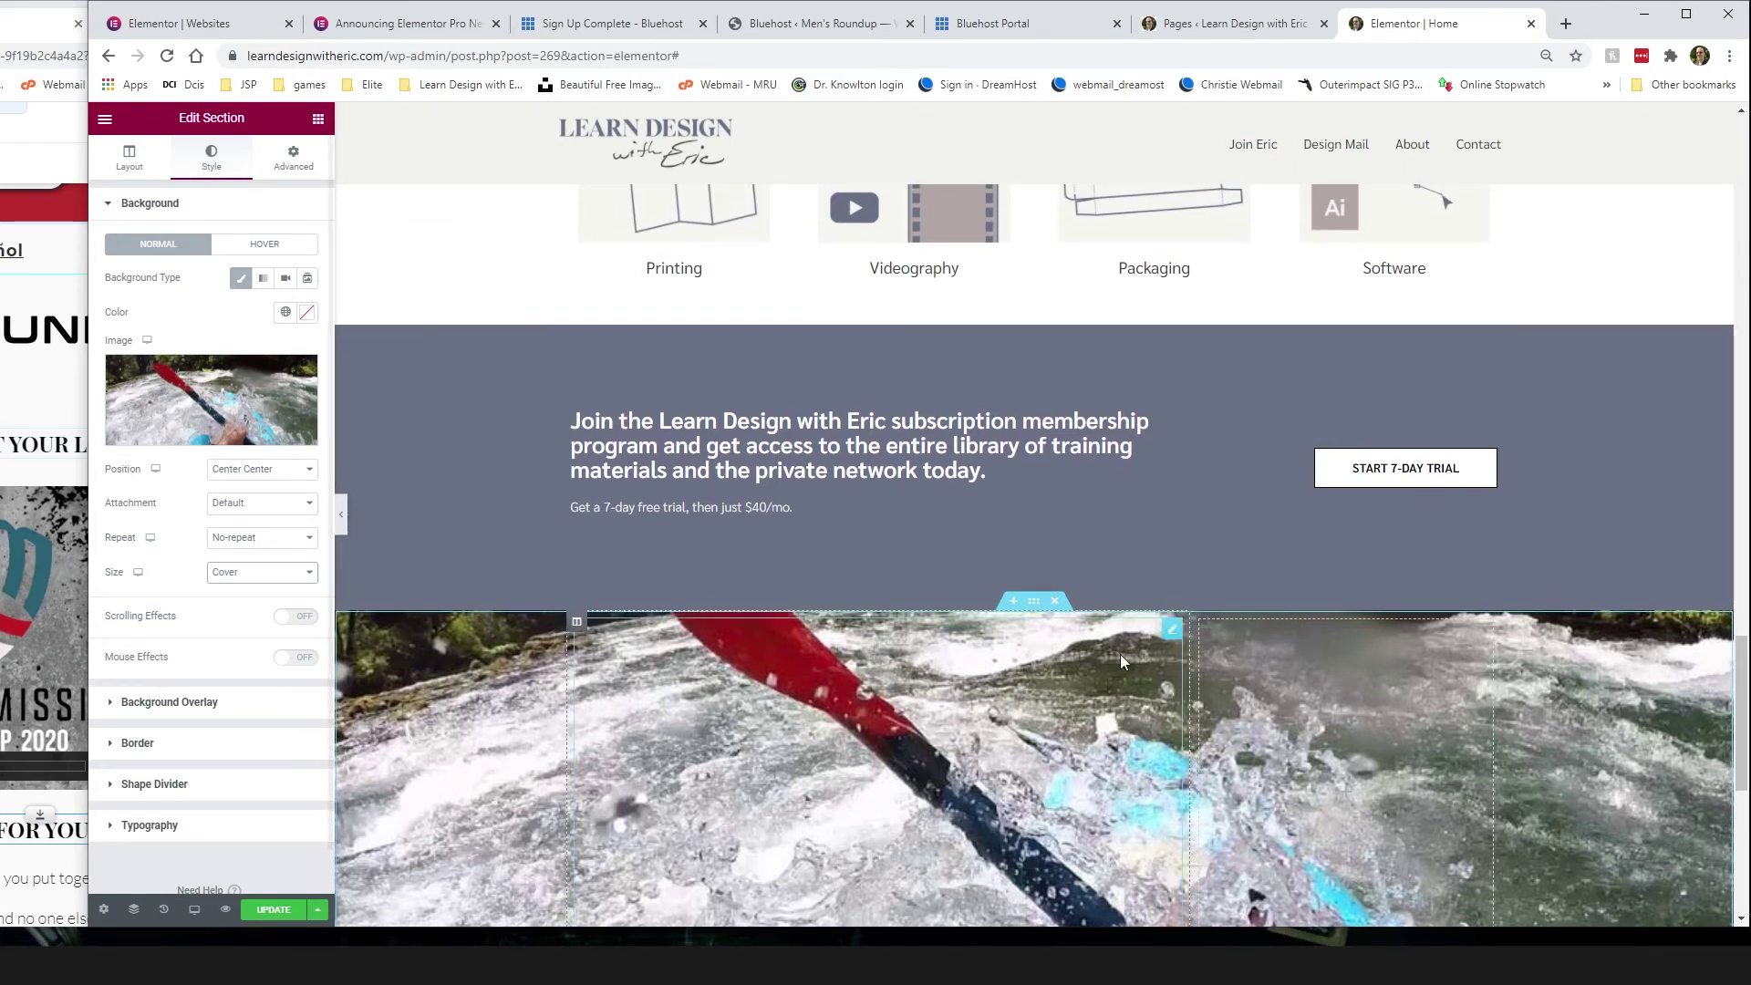
pyautogui.scroll(-1, 1021, 711)
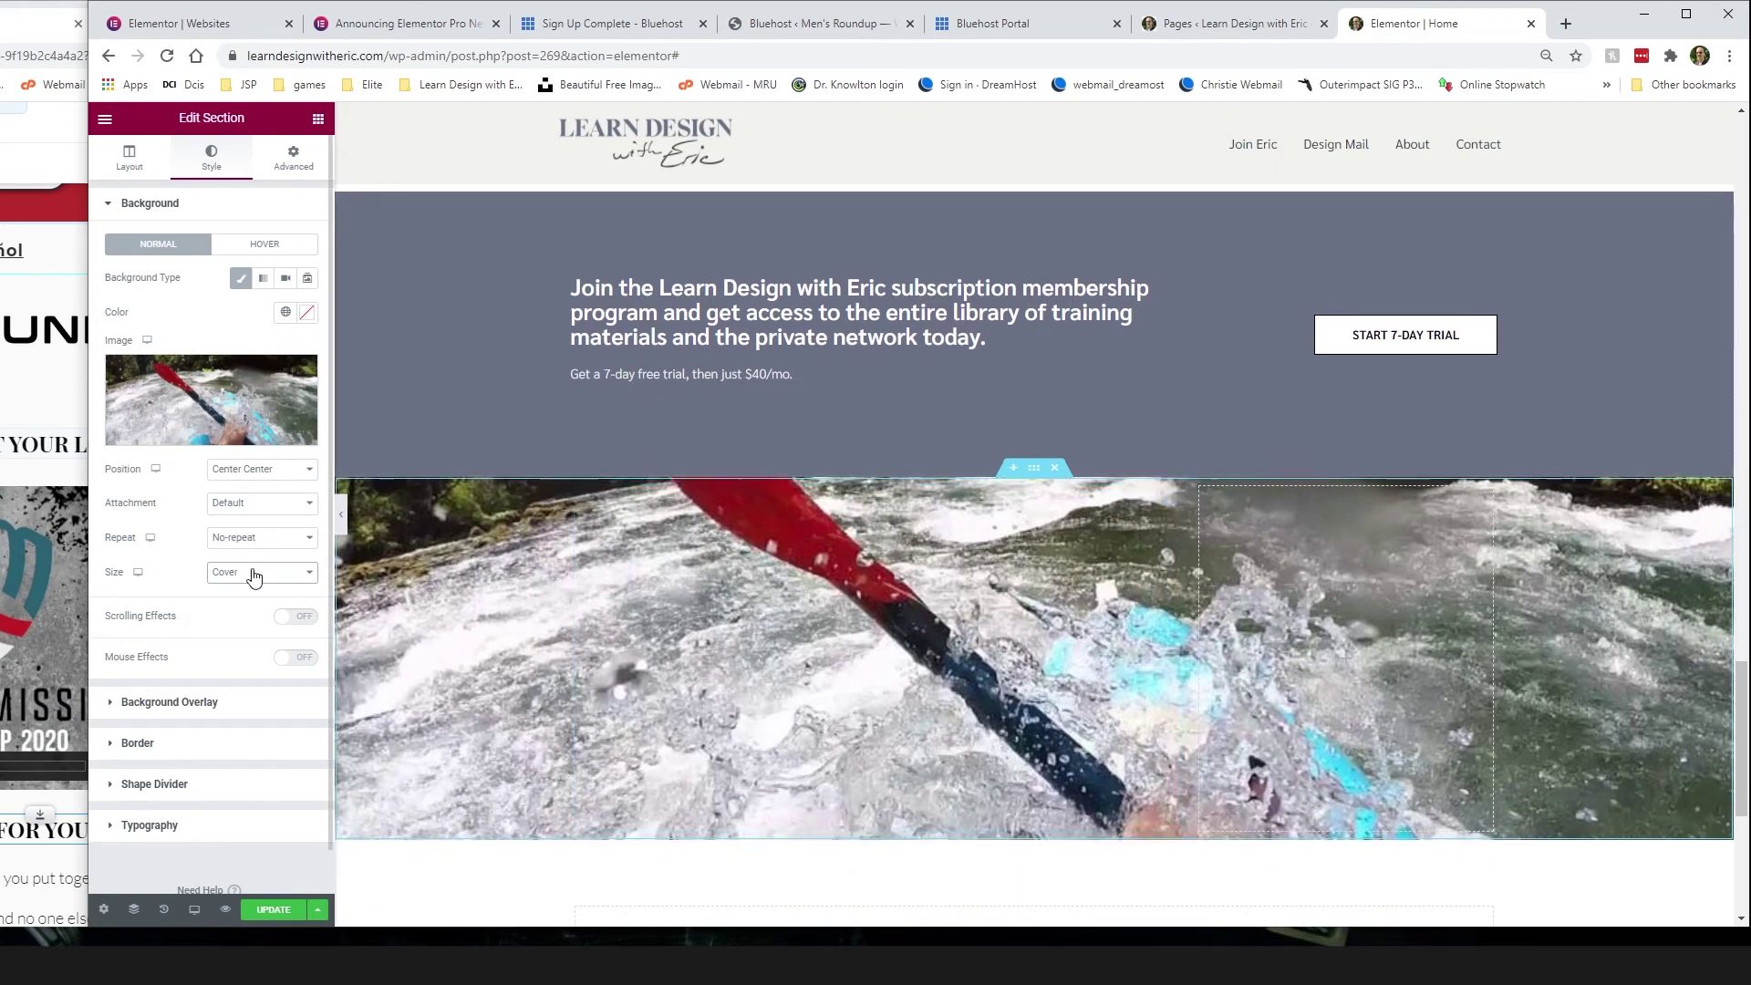
# Step: Enable Scrolling Effects, reset Blur, and set the background attachment to Fixed
pyautogui.click(294, 617)
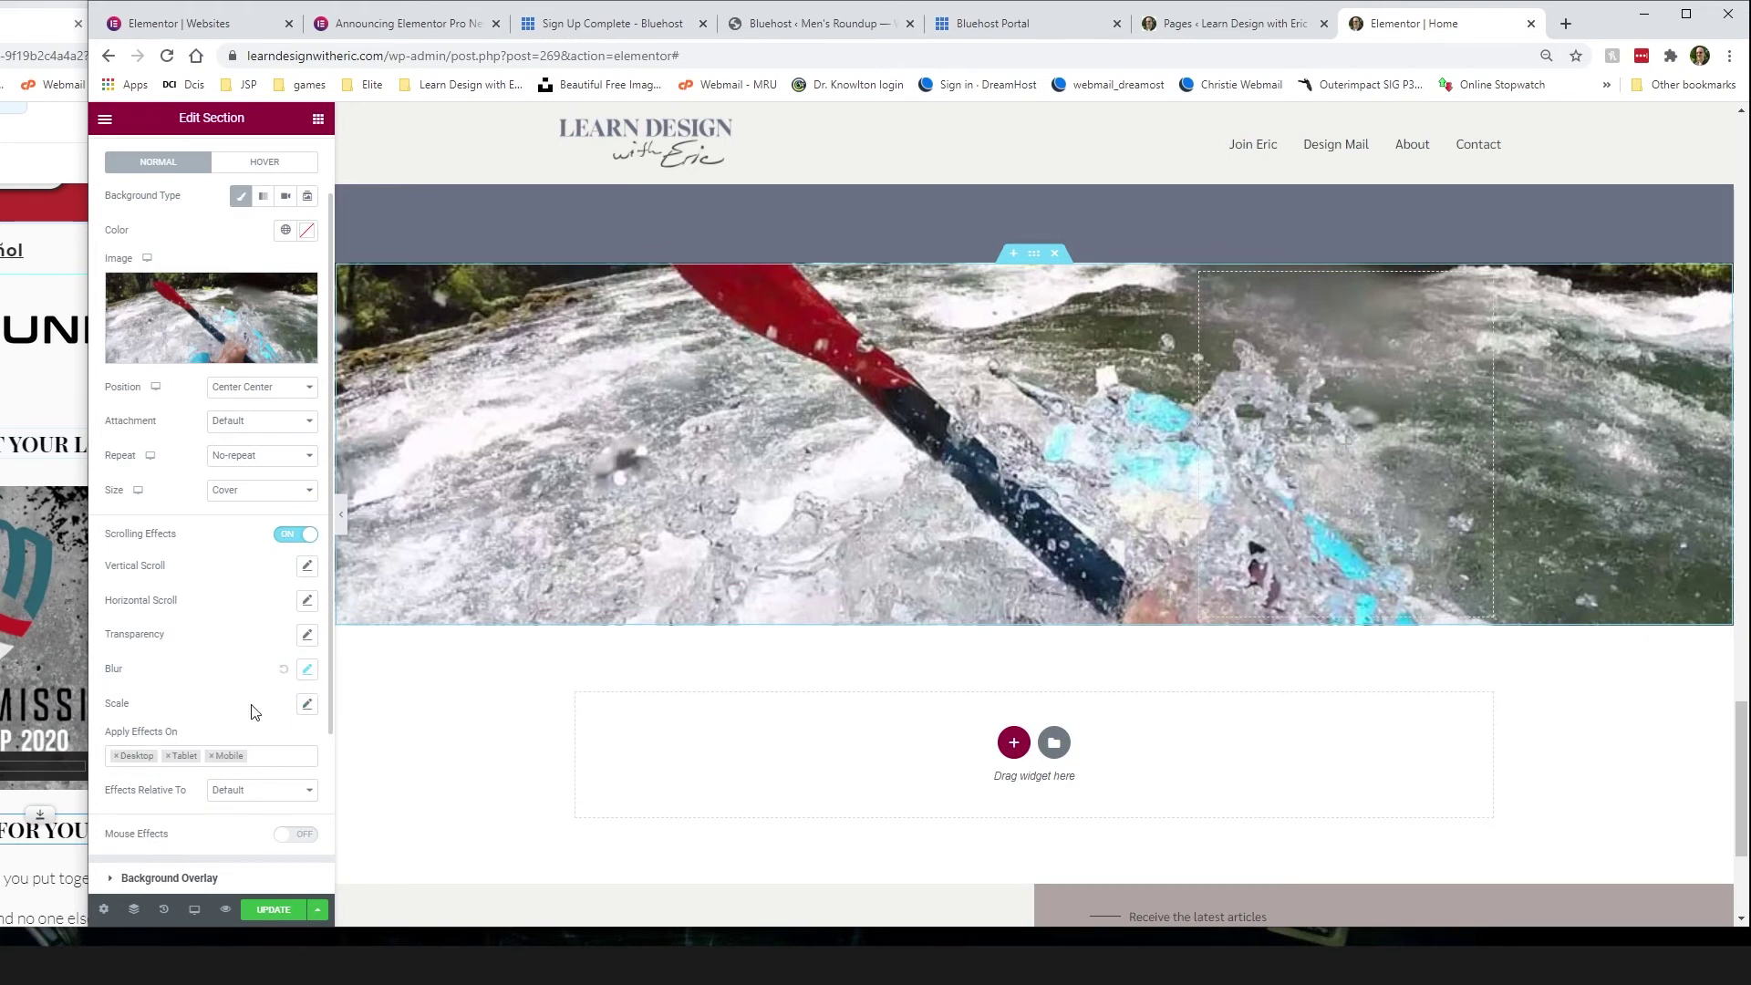
pyautogui.click(283, 669)
pyautogui.click(252, 423)
pyautogui.click(234, 463)
# Step: Scroll the page to check that the kayak photo stays fixed
pyautogui.scroll(4, 1036, 538)
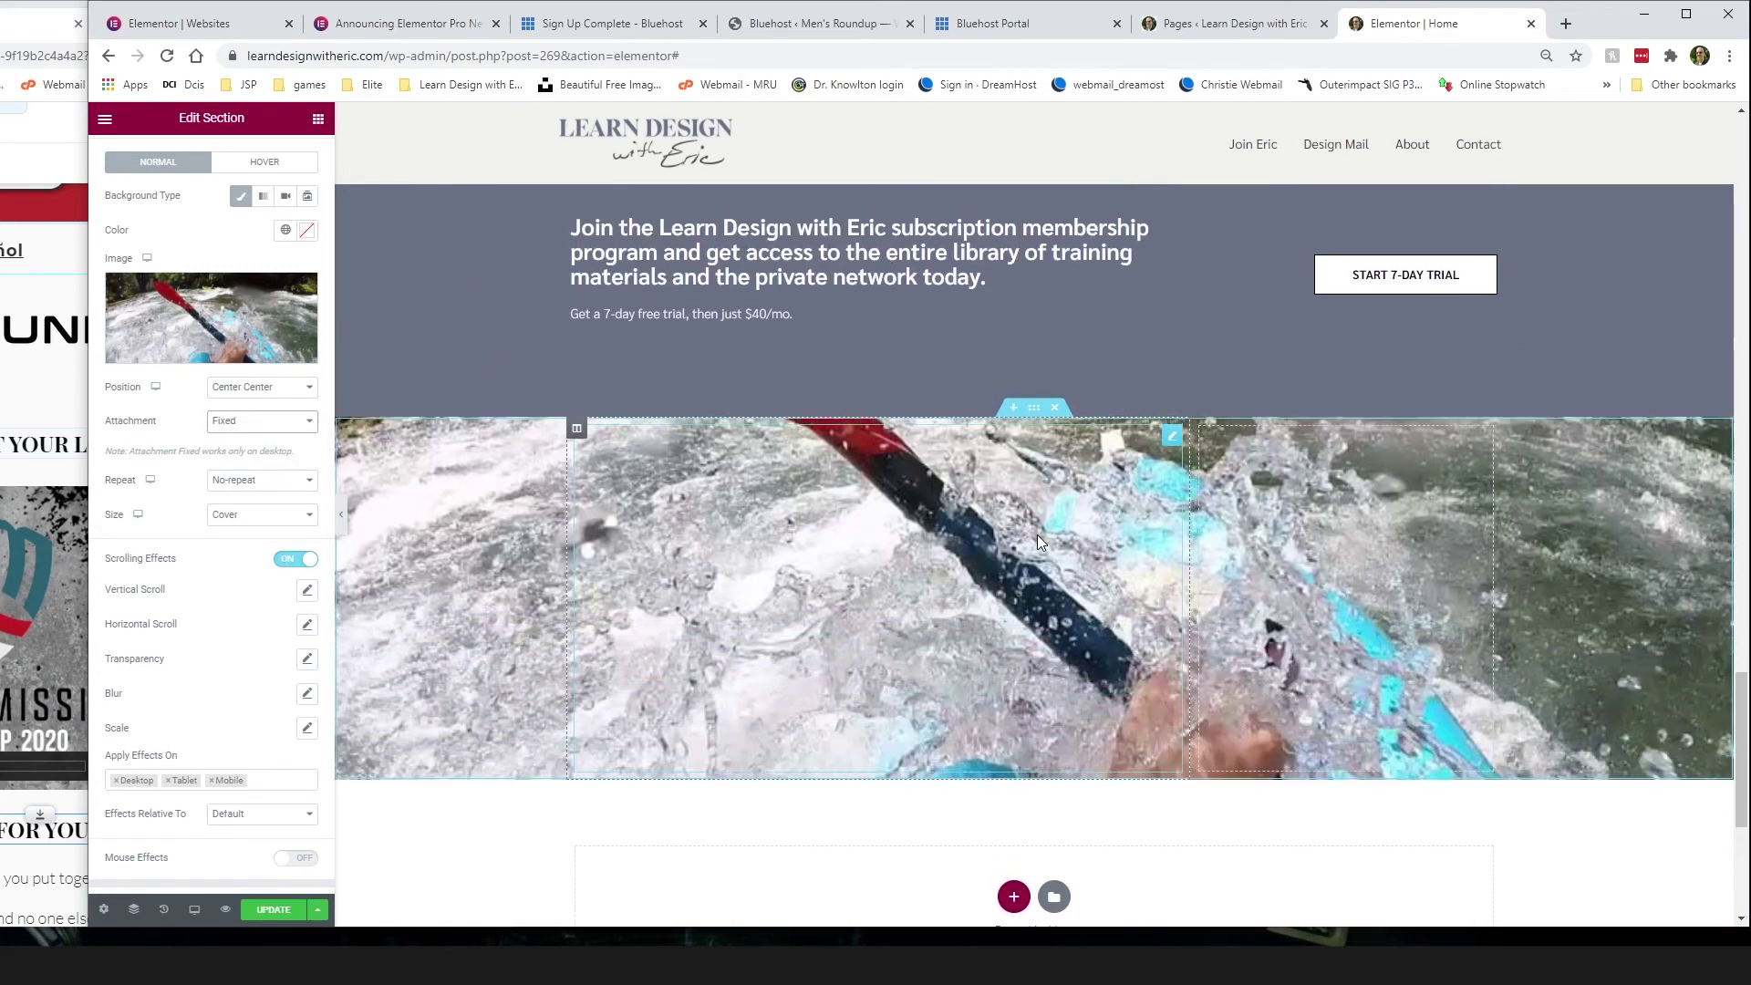
pyautogui.scroll(-5, 1037, 535)
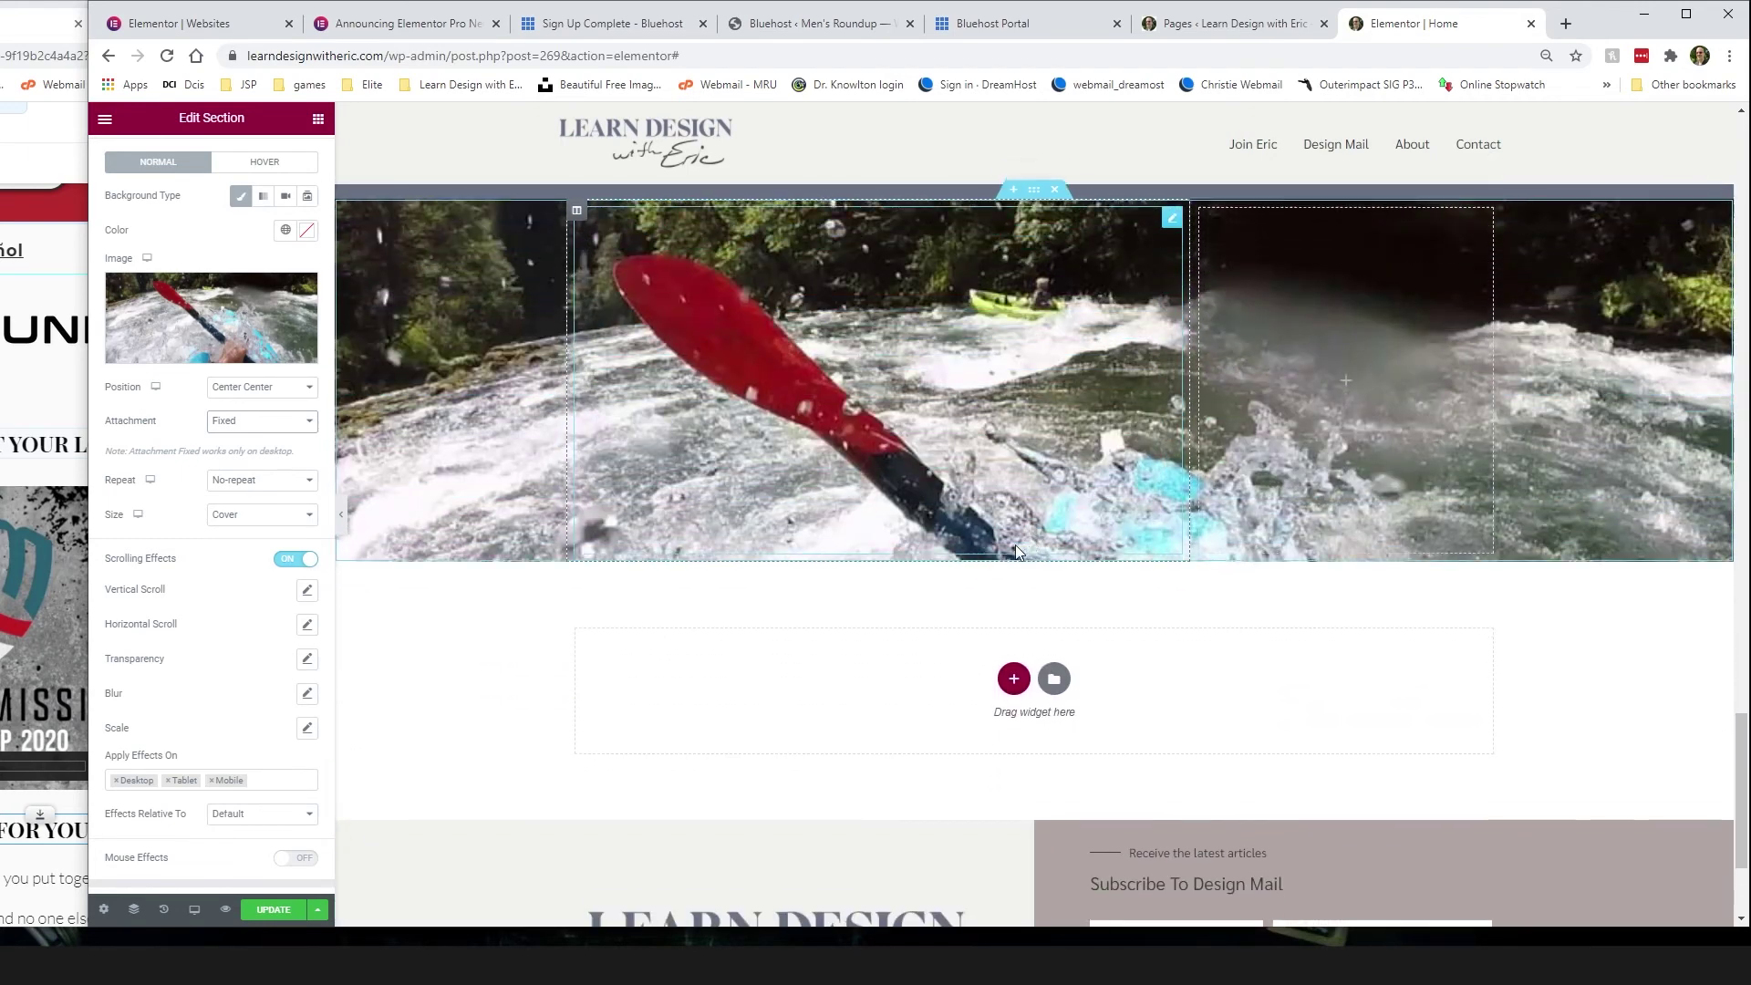
pyautogui.scroll(2, 1304, 655)
pyautogui.scroll(1, 1051, 600)
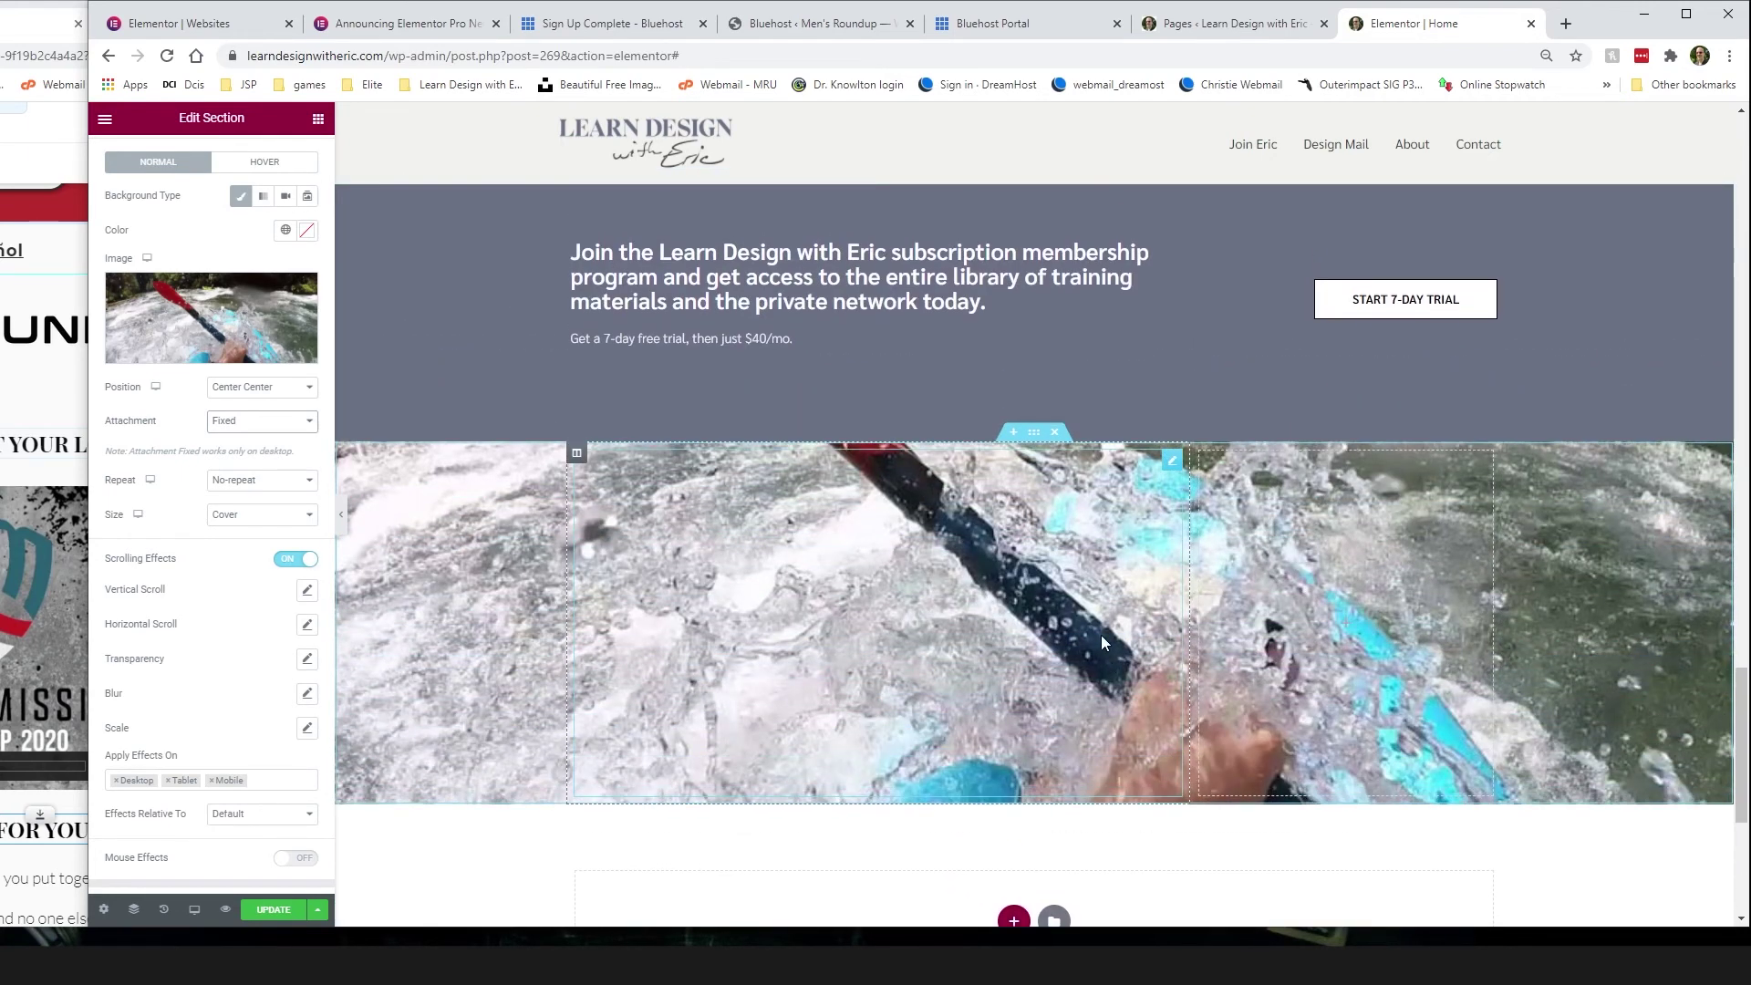
pyautogui.scroll(-4, 1101, 635)
pyautogui.scroll(5, 949, 620)
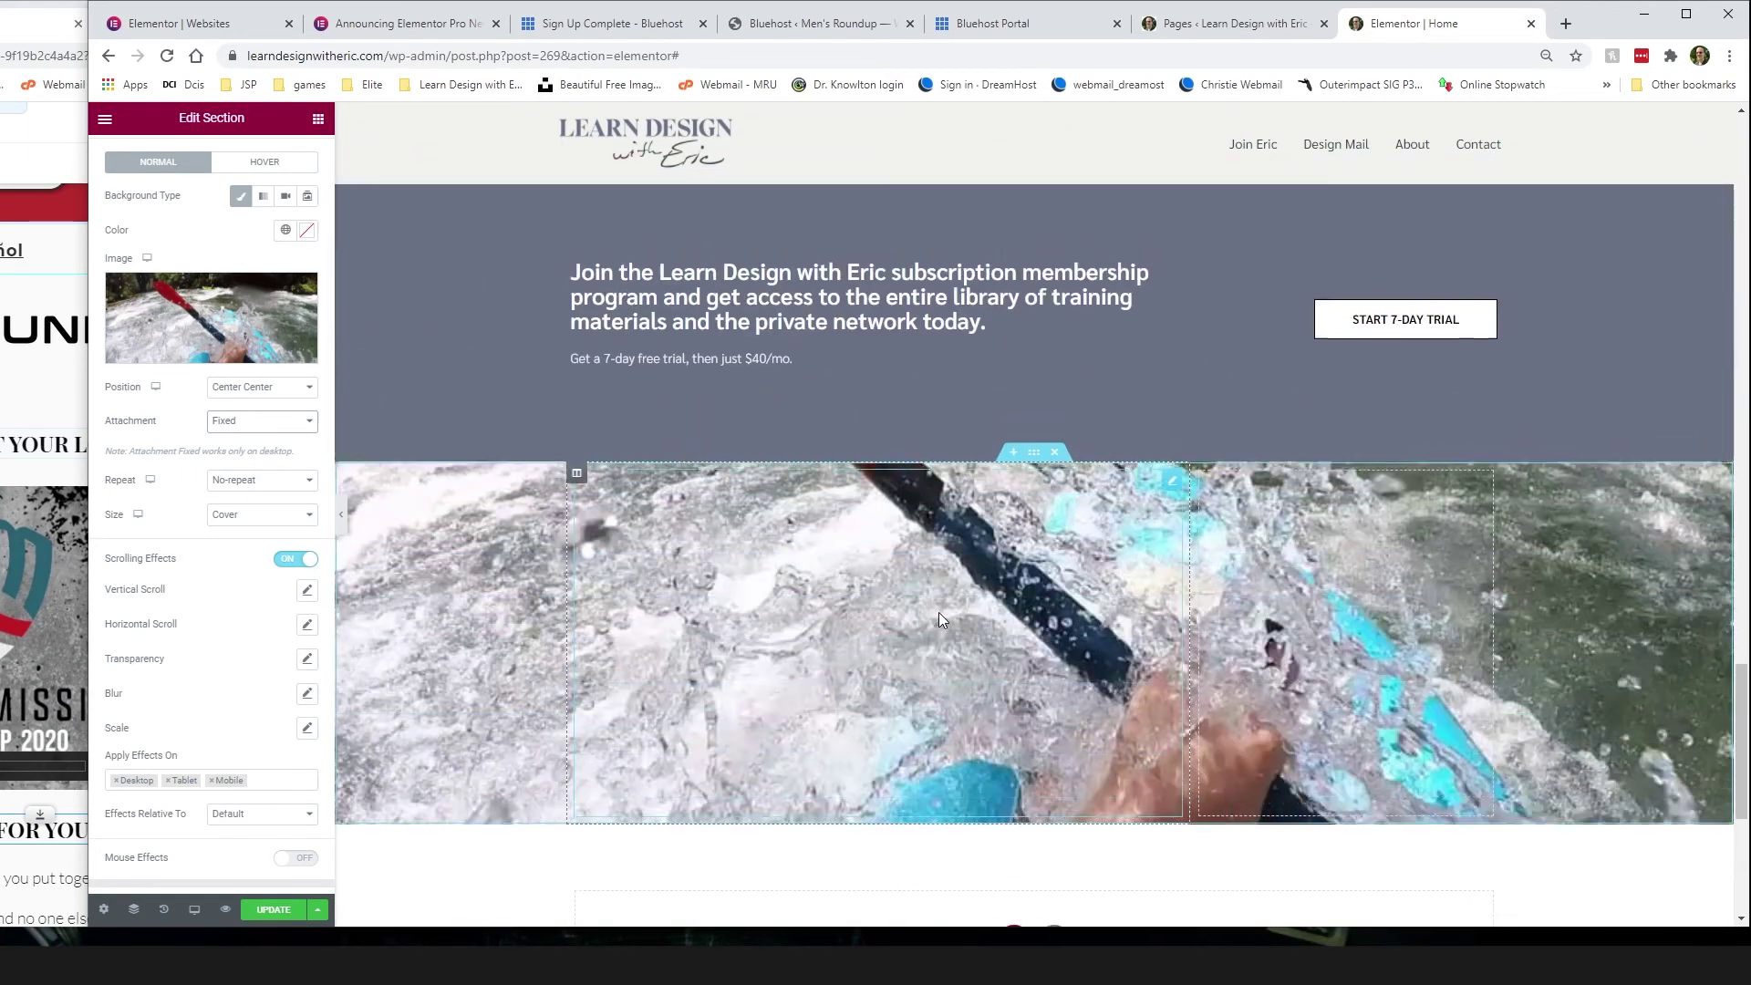
pyautogui.scroll(-4, 941, 570)
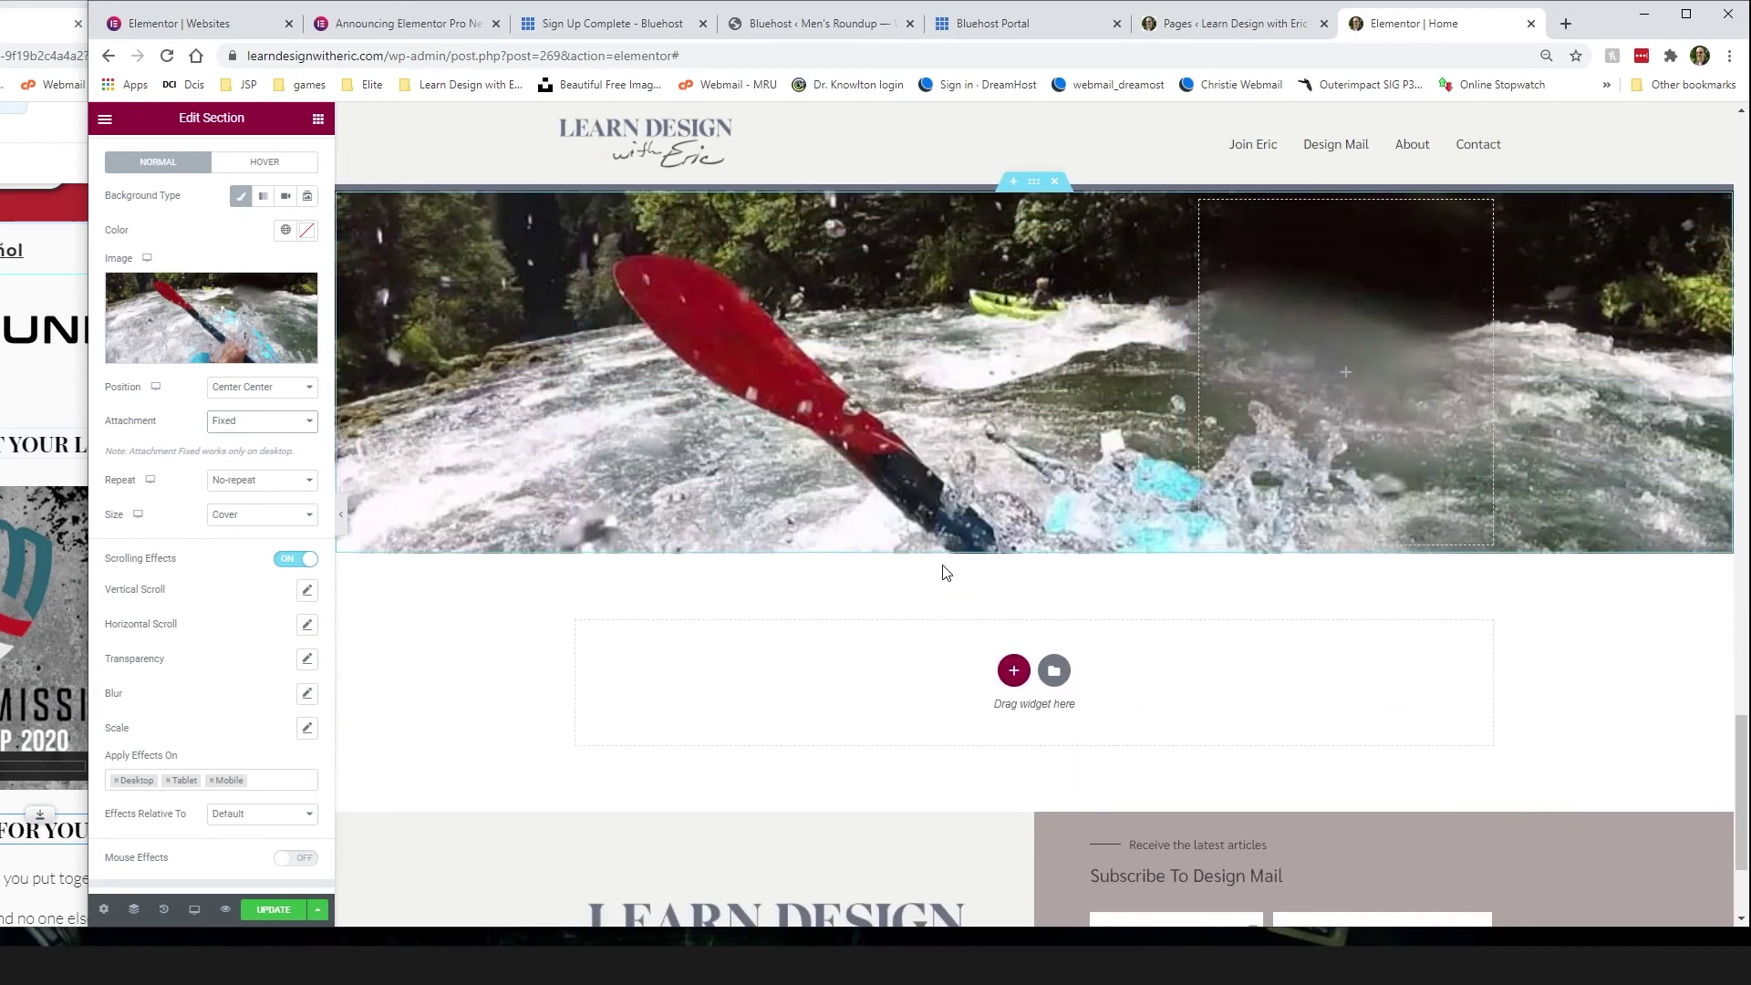
pyautogui.scroll(5, 939, 565)
pyautogui.scroll(-3, 939, 569)
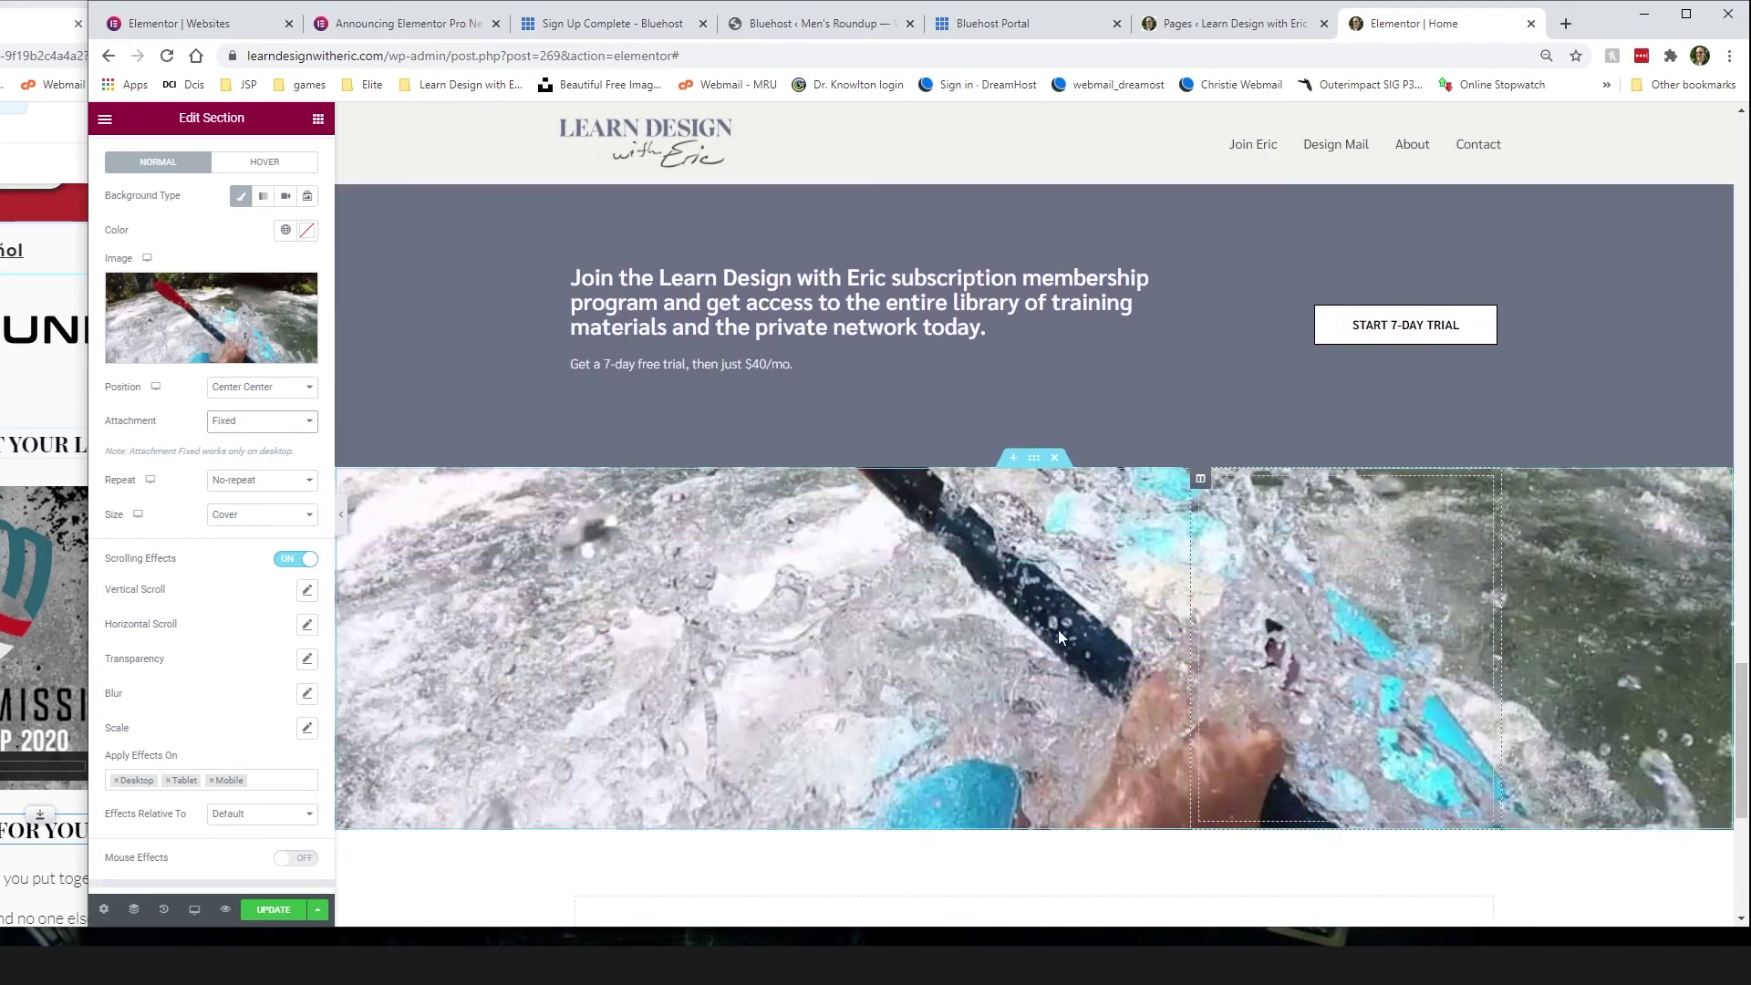
pyautogui.scroll(-3, 895, 622)
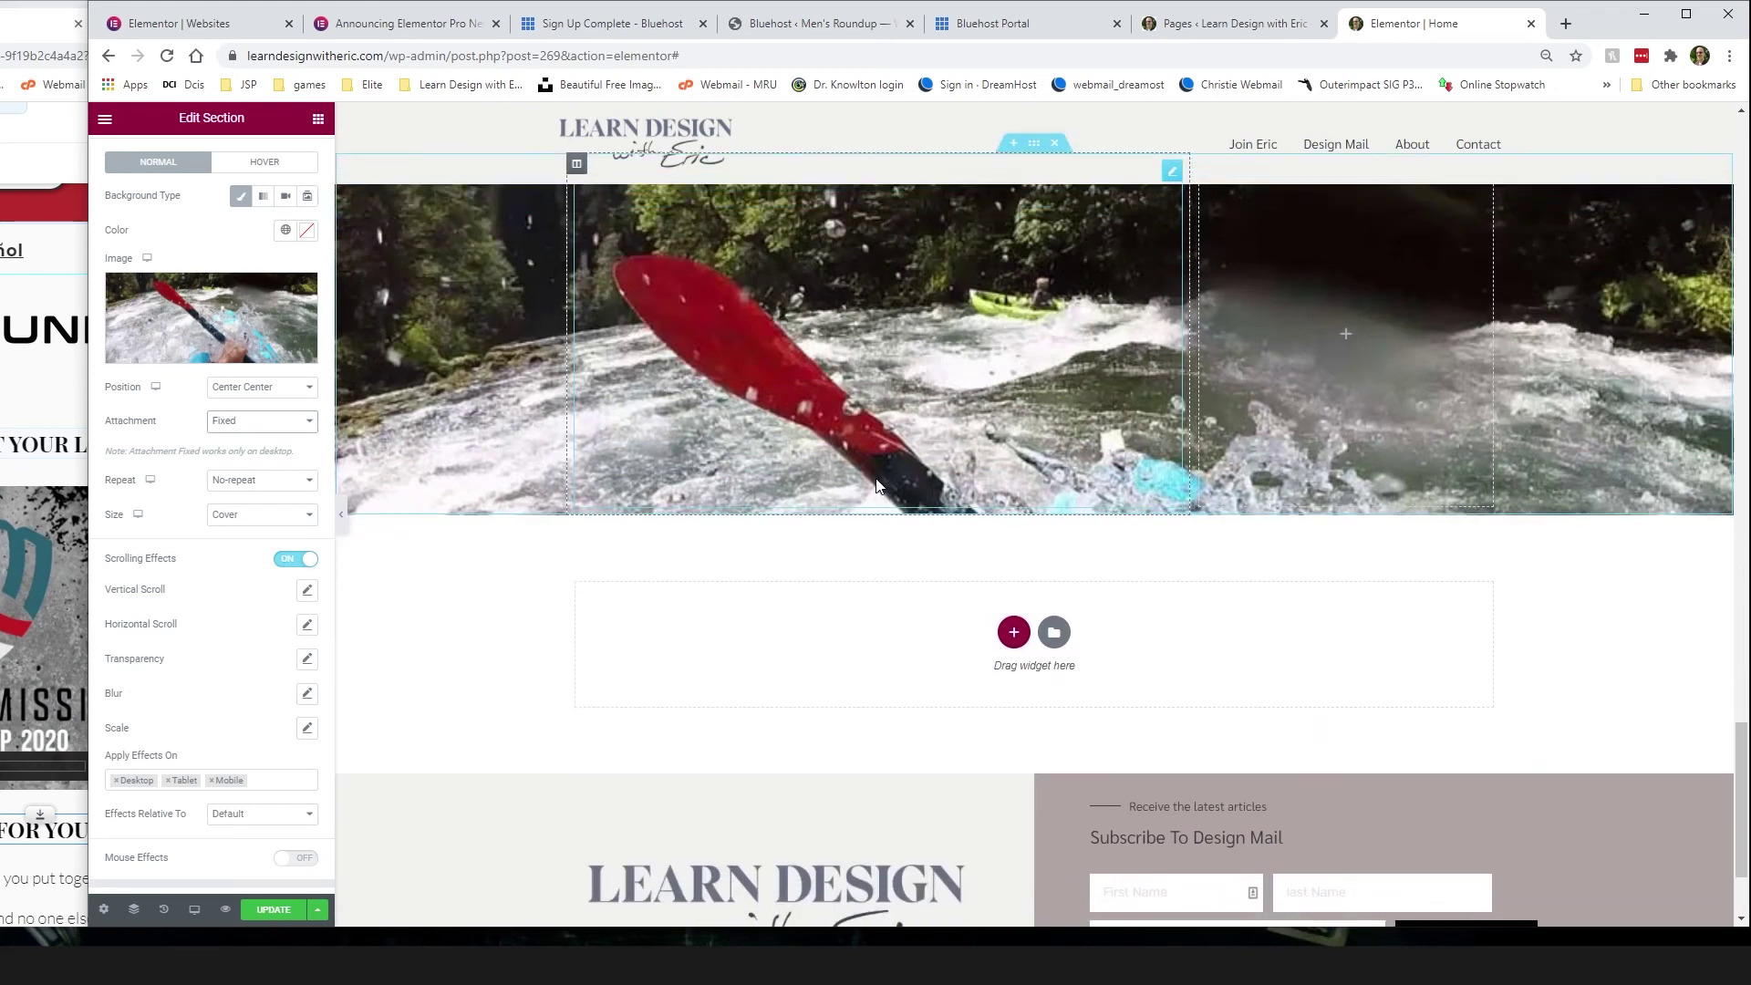
pyautogui.scroll(4, 875, 510)
pyautogui.scroll(3, 874, 478)
pyautogui.scroll(-5, 820, 474)
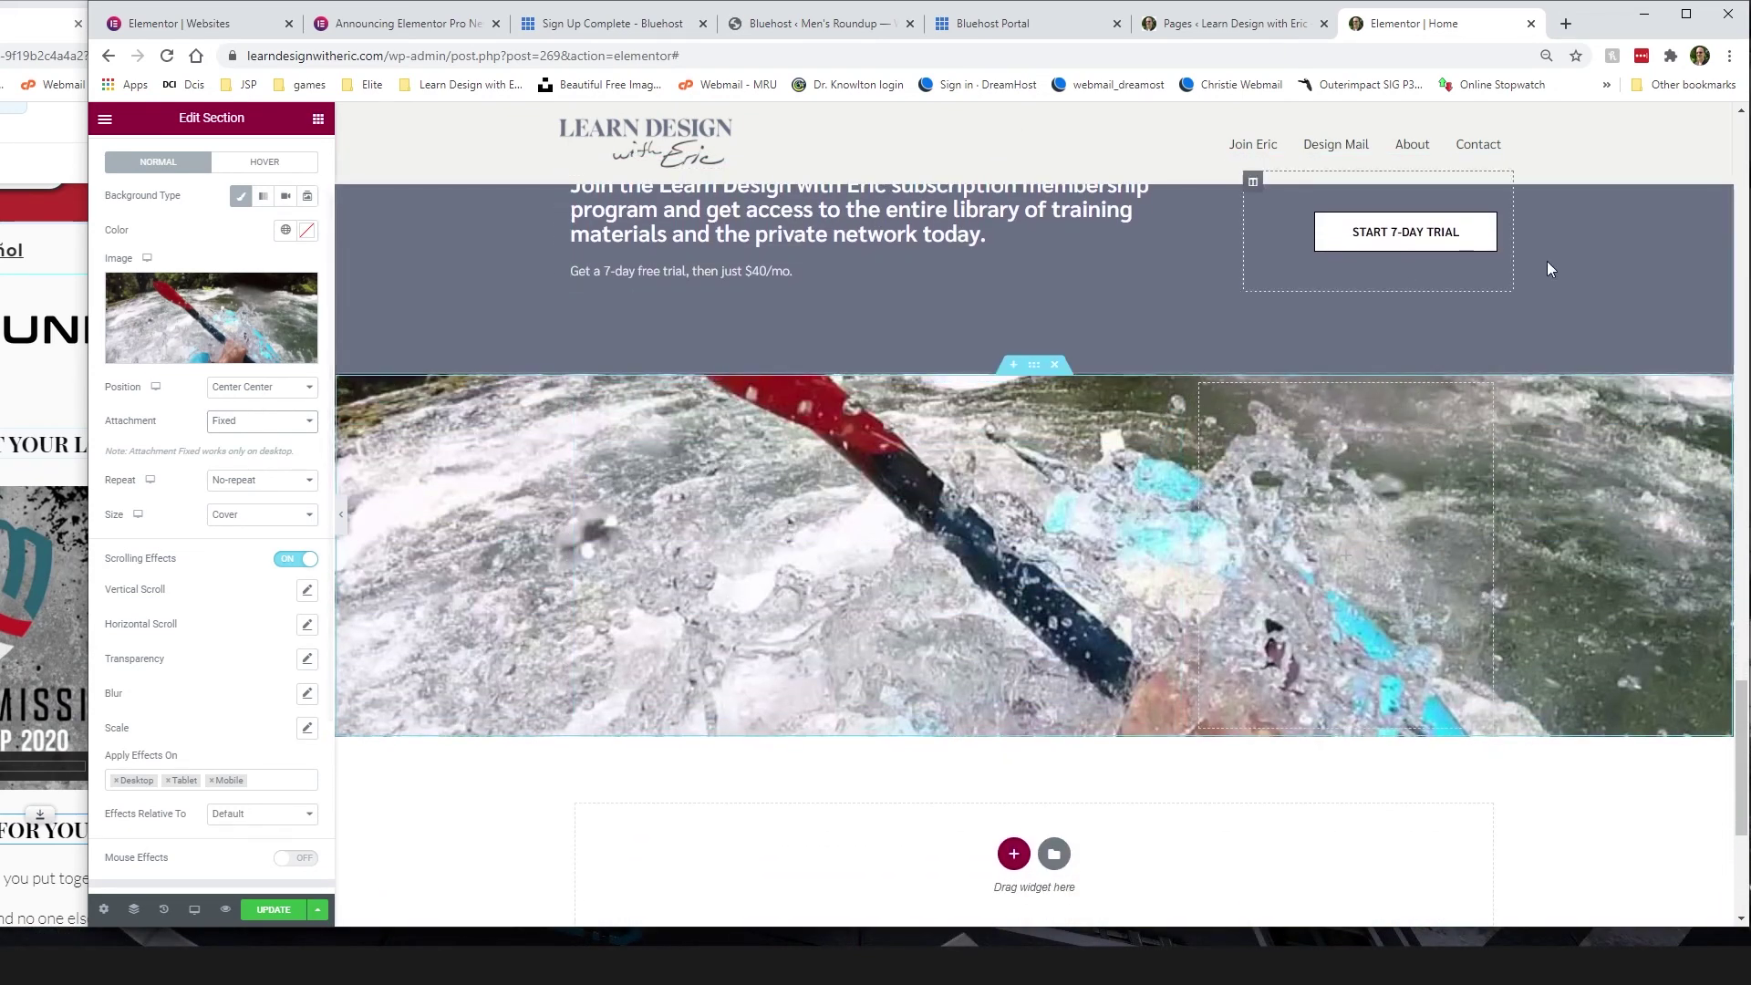
pyautogui.scroll(1, 720, 510)
pyautogui.scroll(-3, 729, 545)
pyautogui.scroll(2, 547, 510)
pyautogui.scroll(1, 428, 483)
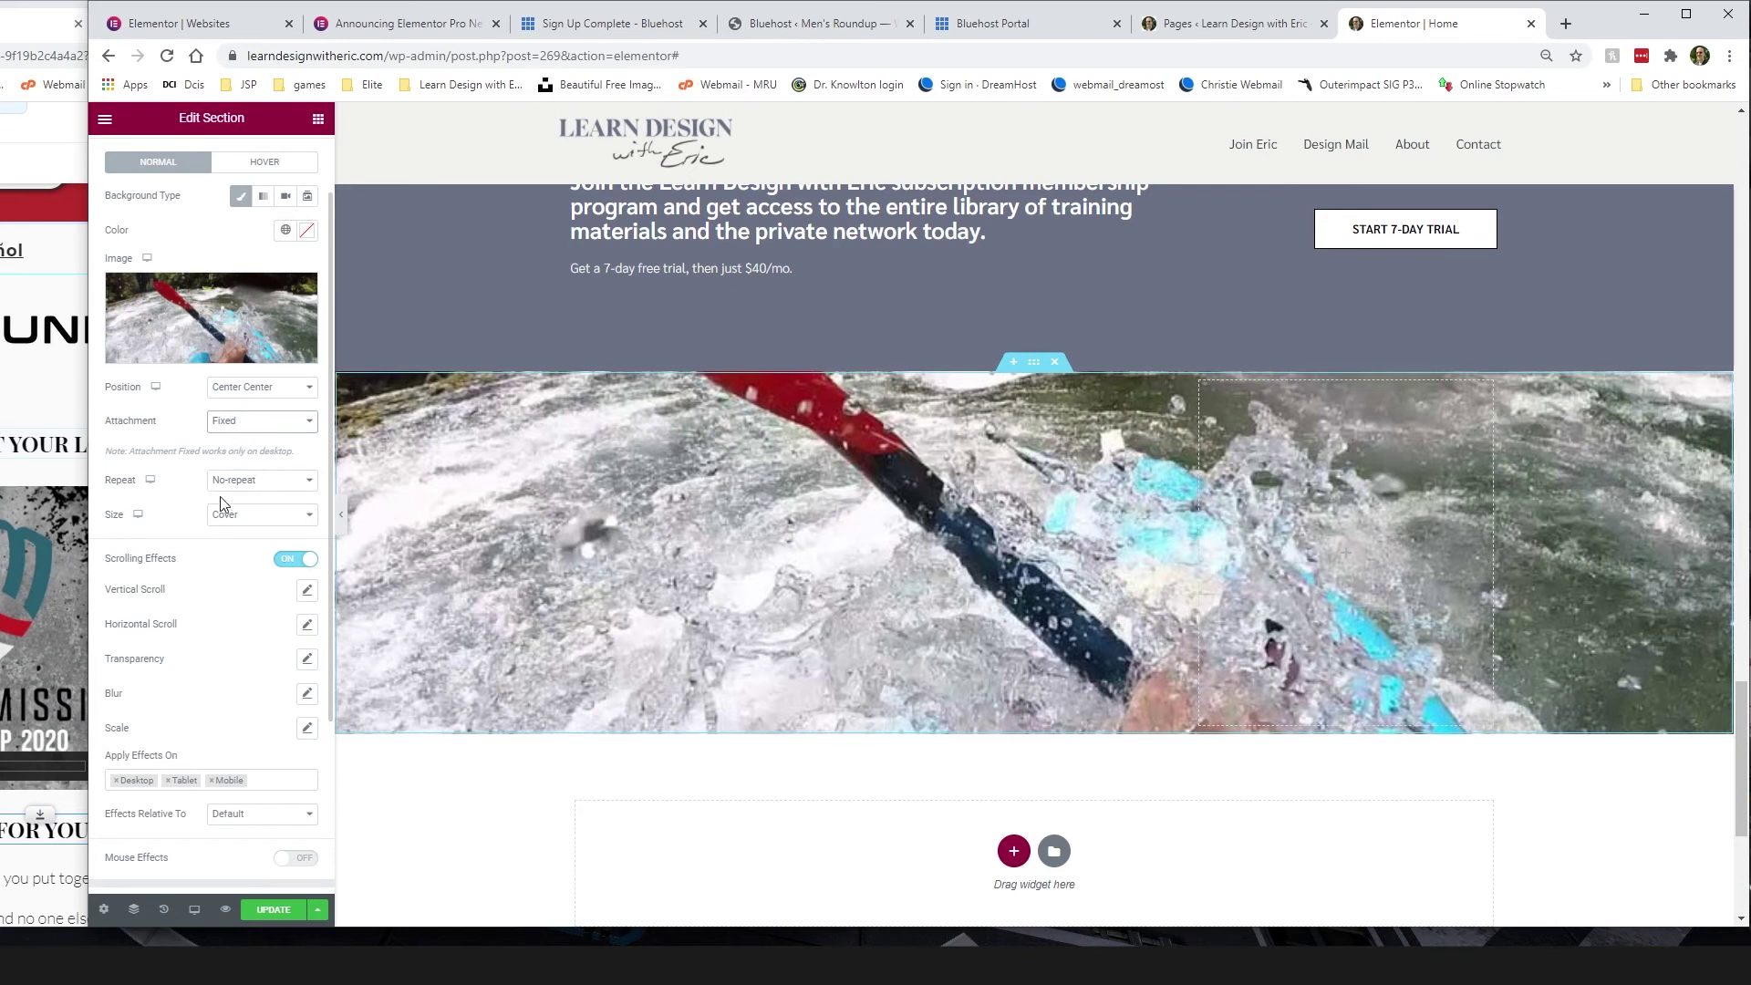
# Step: Set the background size back to Default and switch Scrolling Effects off
pyautogui.click(251, 520)
pyautogui.click(239, 534)
pyautogui.click(283, 566)
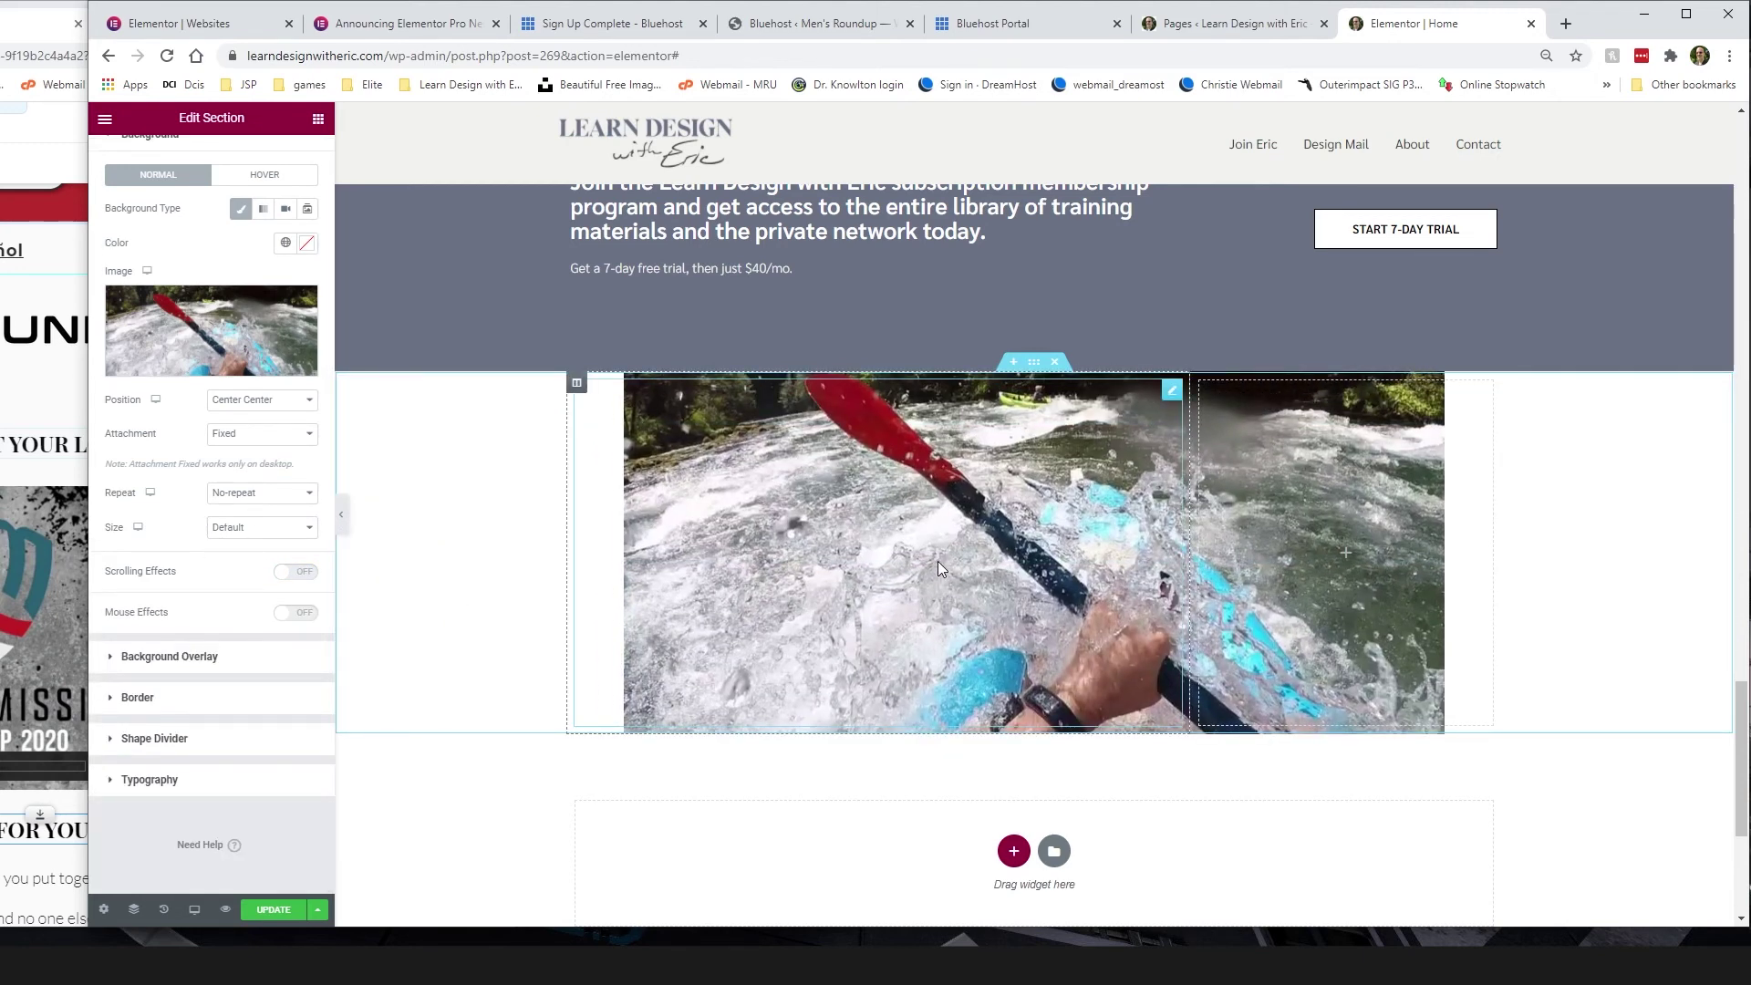
# Step: Look over the section and return to the widget list
pyautogui.scroll(2, 950, 605)
pyautogui.scroll(-4, 937, 574)
pyautogui.scroll(3, 938, 561)
pyautogui.scroll(-1, 915, 531)
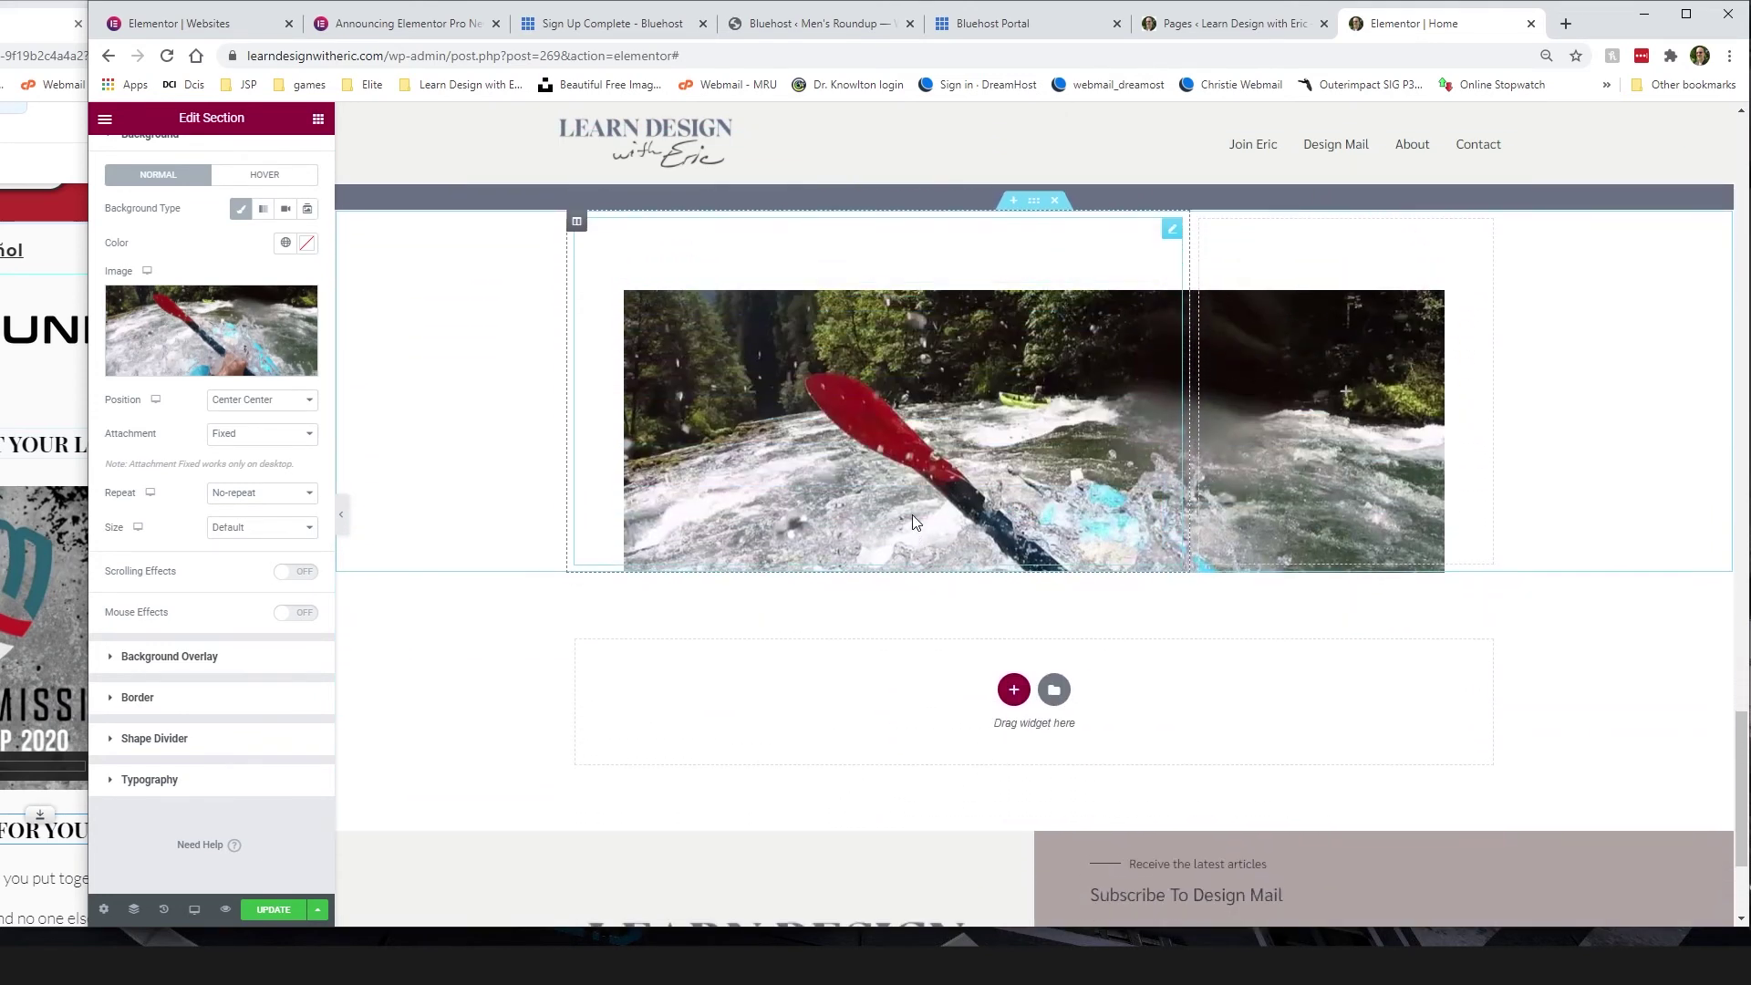
pyautogui.scroll(4, 907, 515)
pyautogui.scroll(-2, 841, 518)
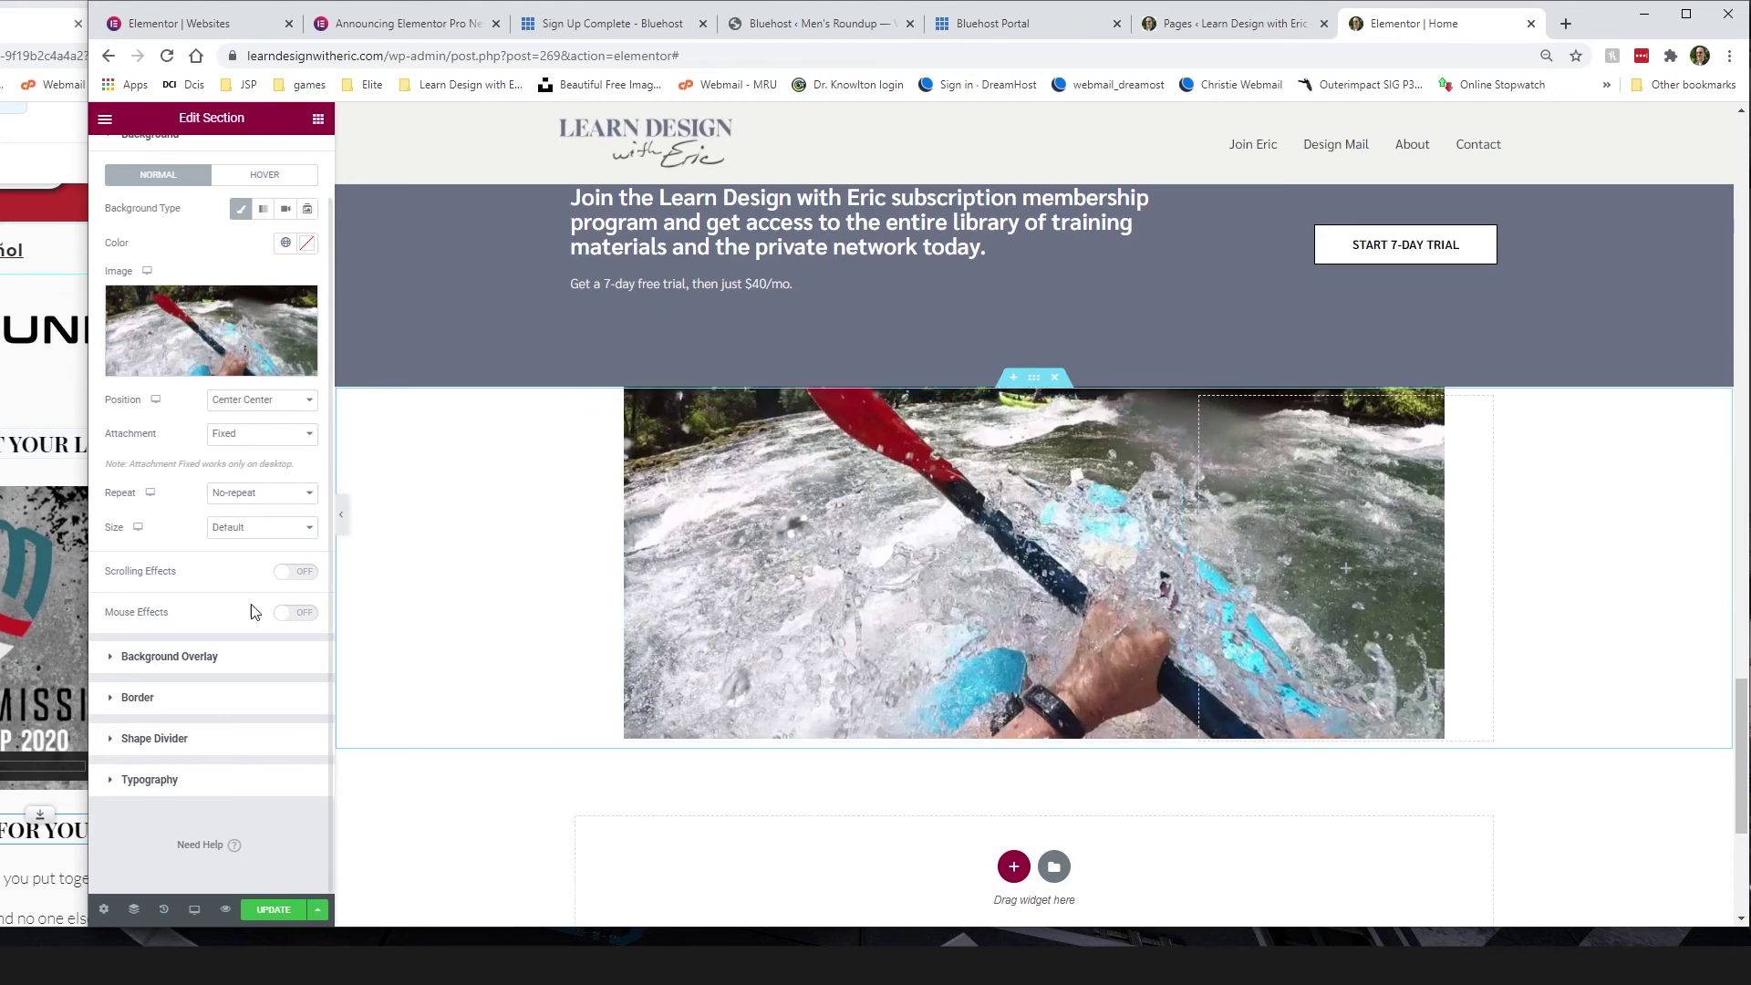
pyautogui.scroll(-1, 930, 581)
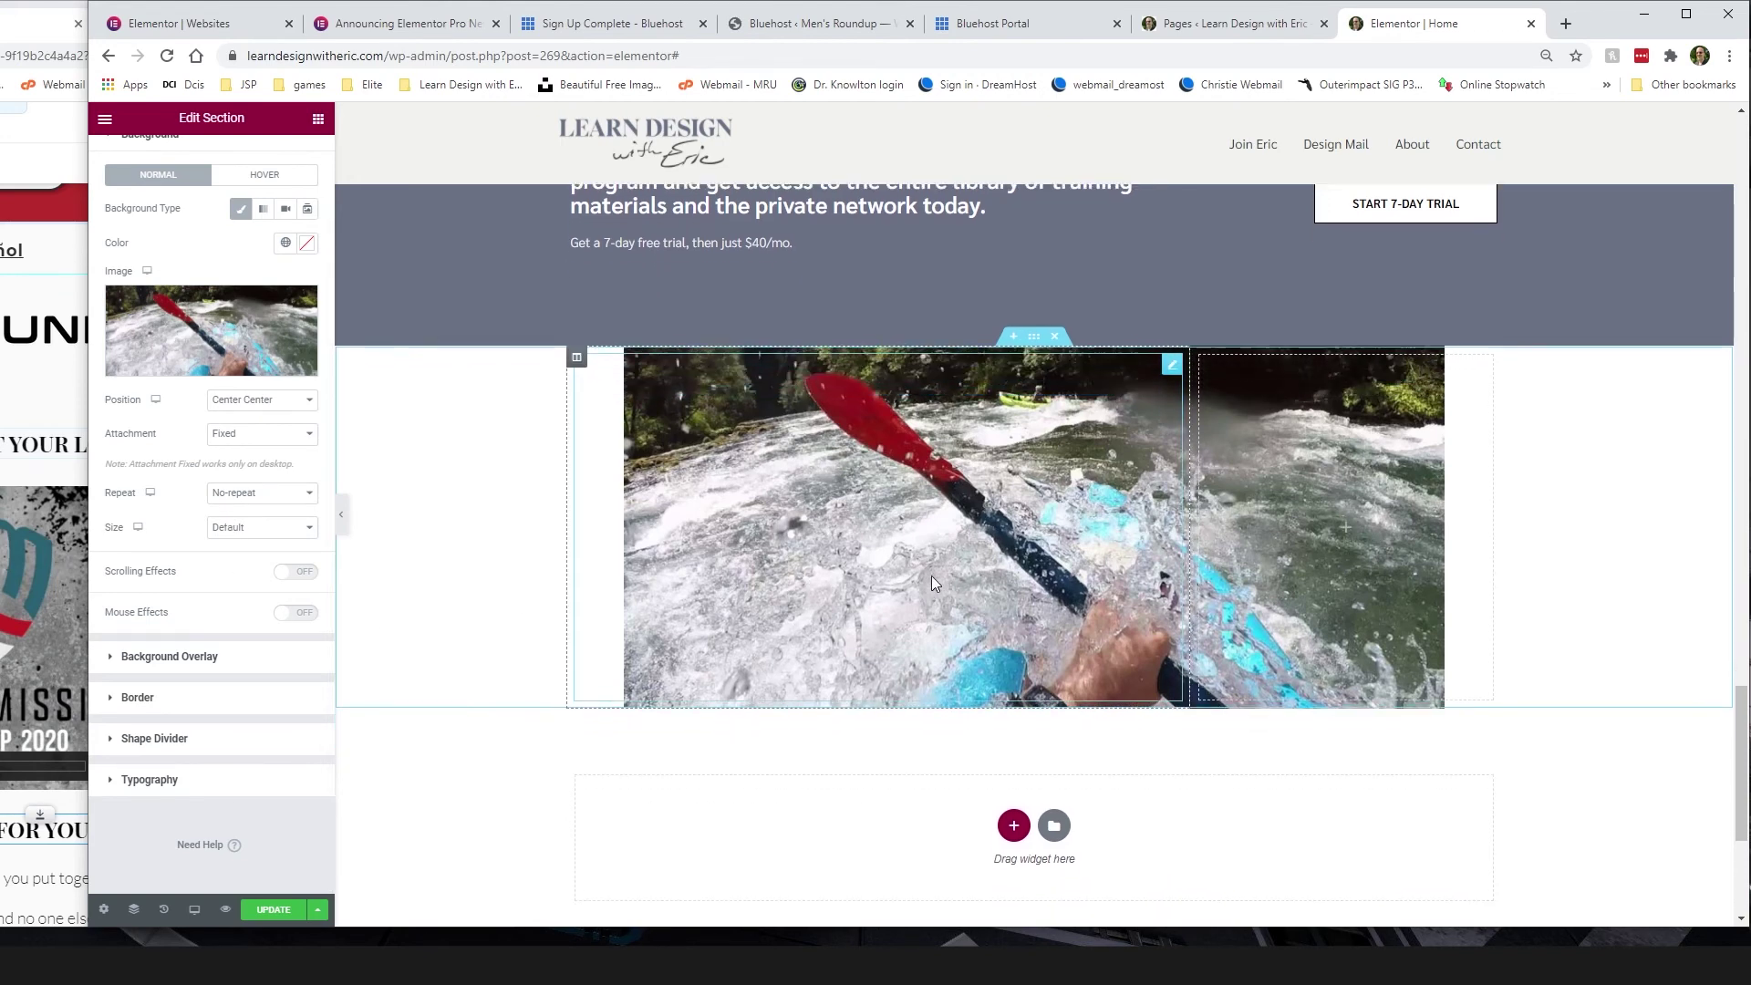
pyautogui.click(105, 119)
pyautogui.click(106, 126)
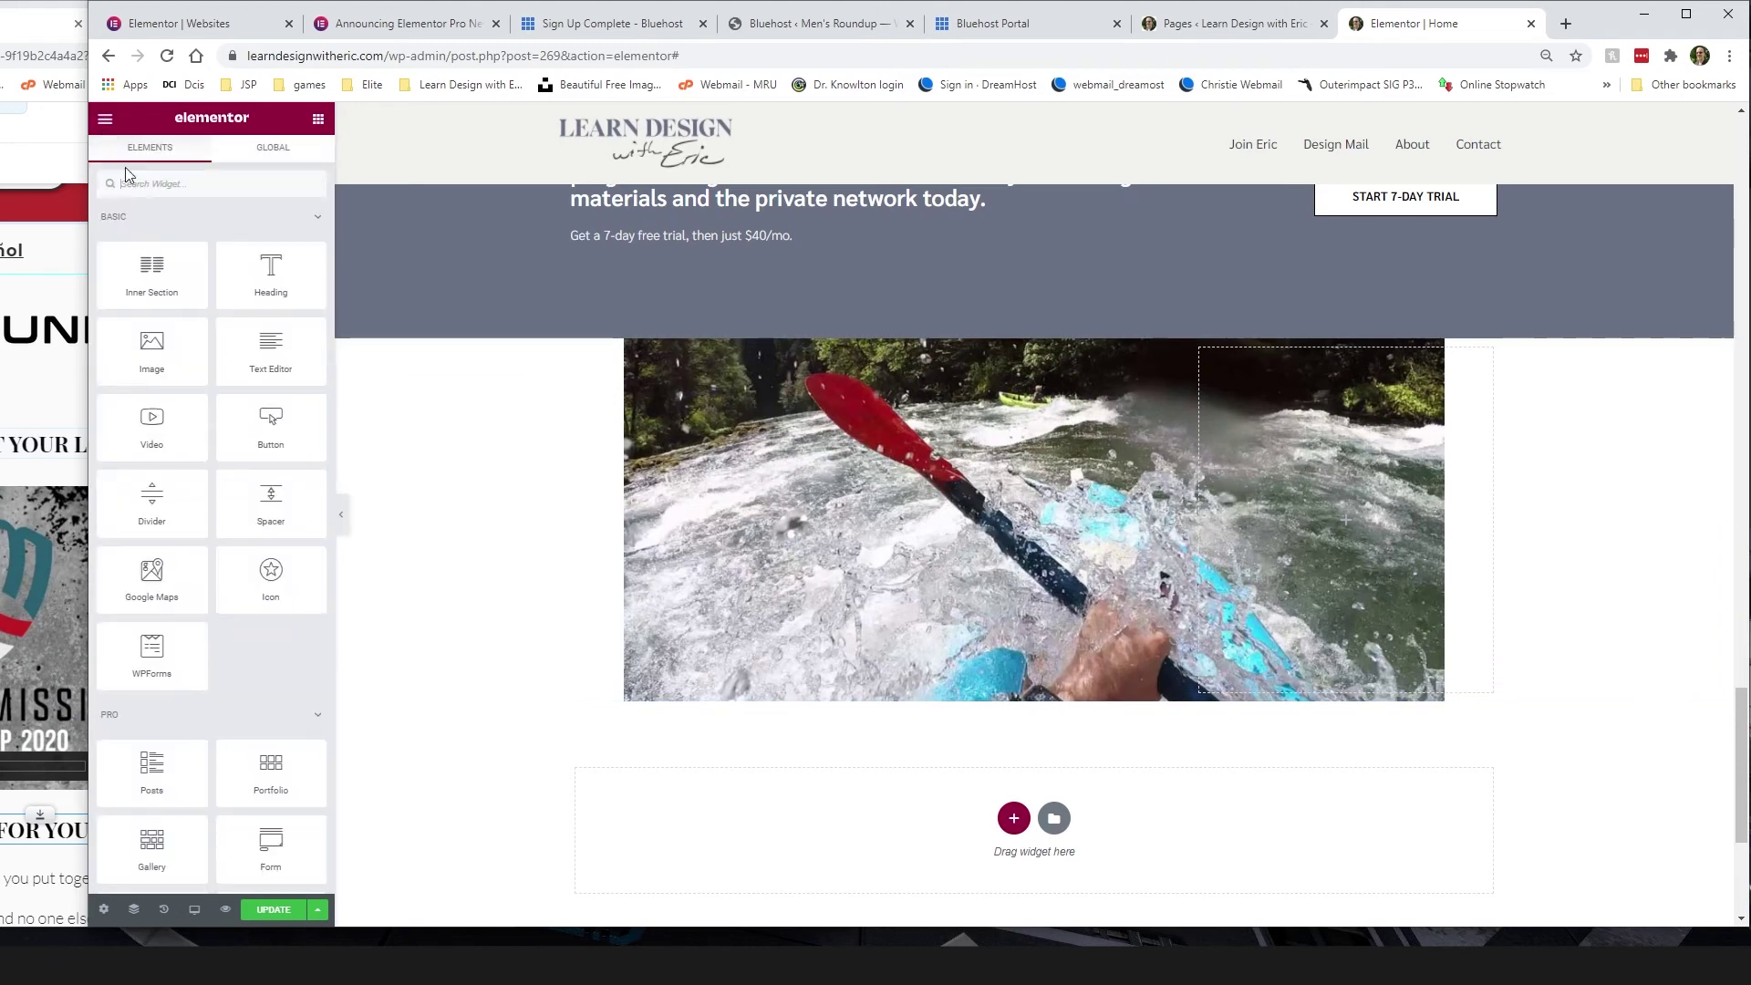
# Step: Place a Heading widget in the kayak column and delete the spacer below it
pyautogui.moveTo(271, 274); pyautogui.dragTo(907, 470)
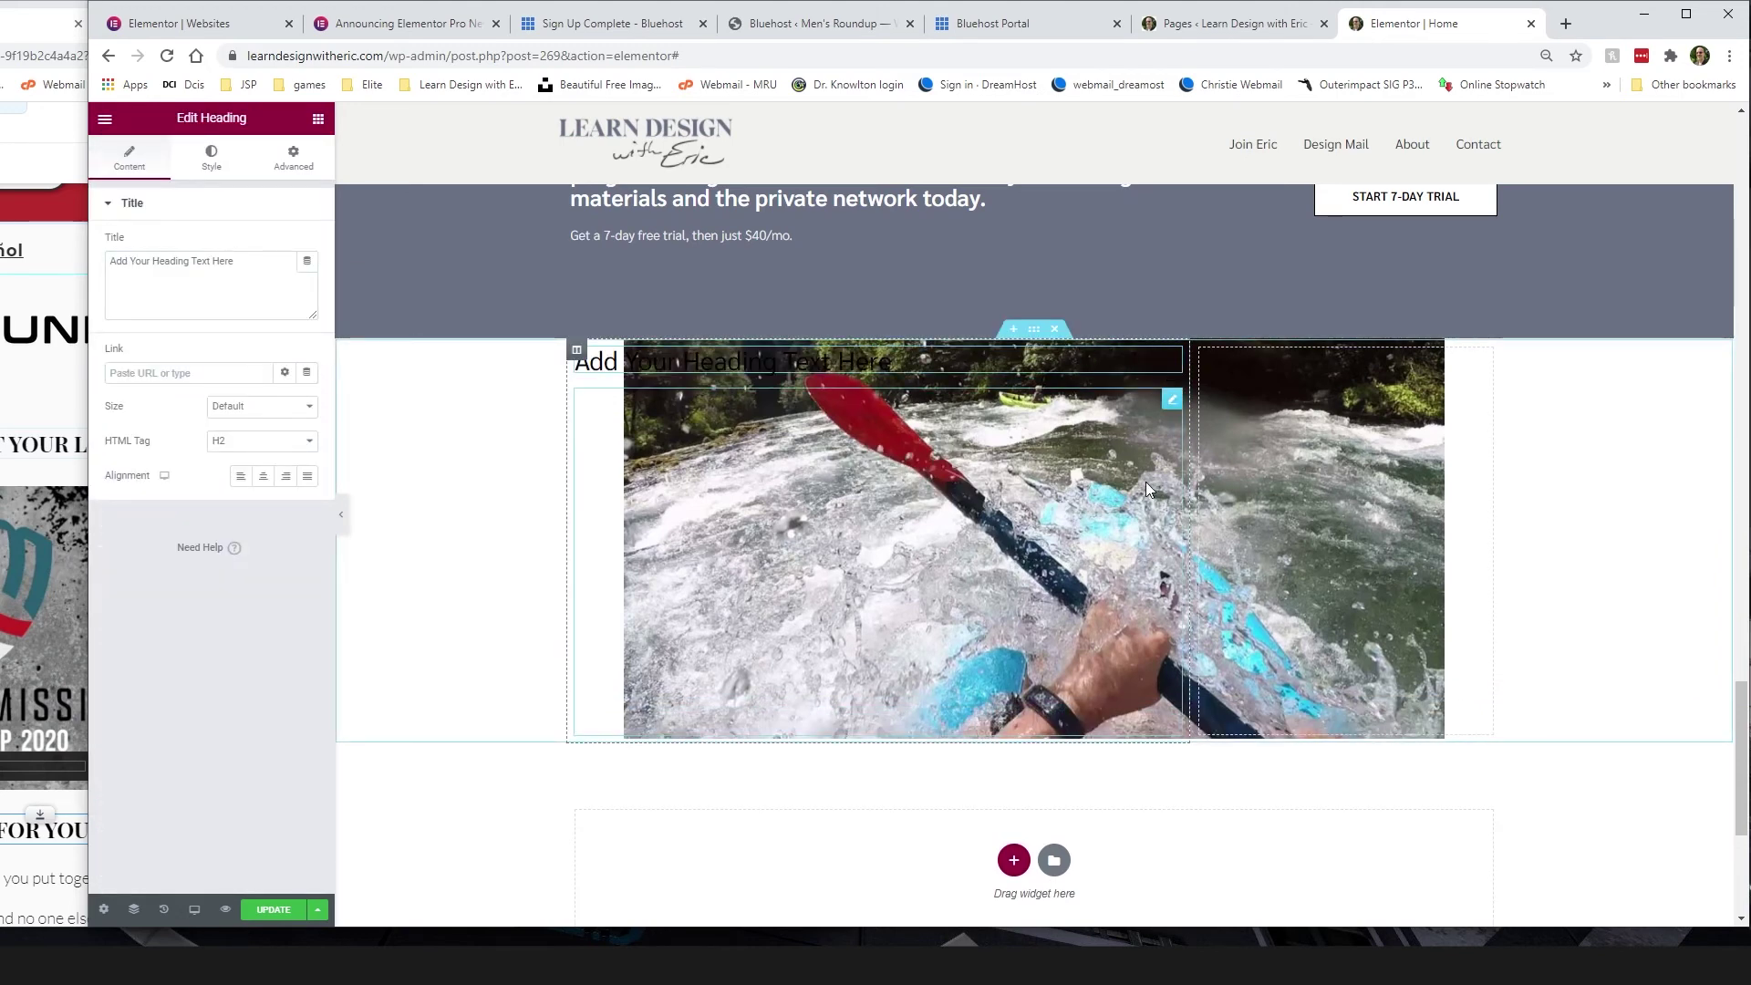
pyautogui.click(1173, 400)
pyautogui.press('Delete')
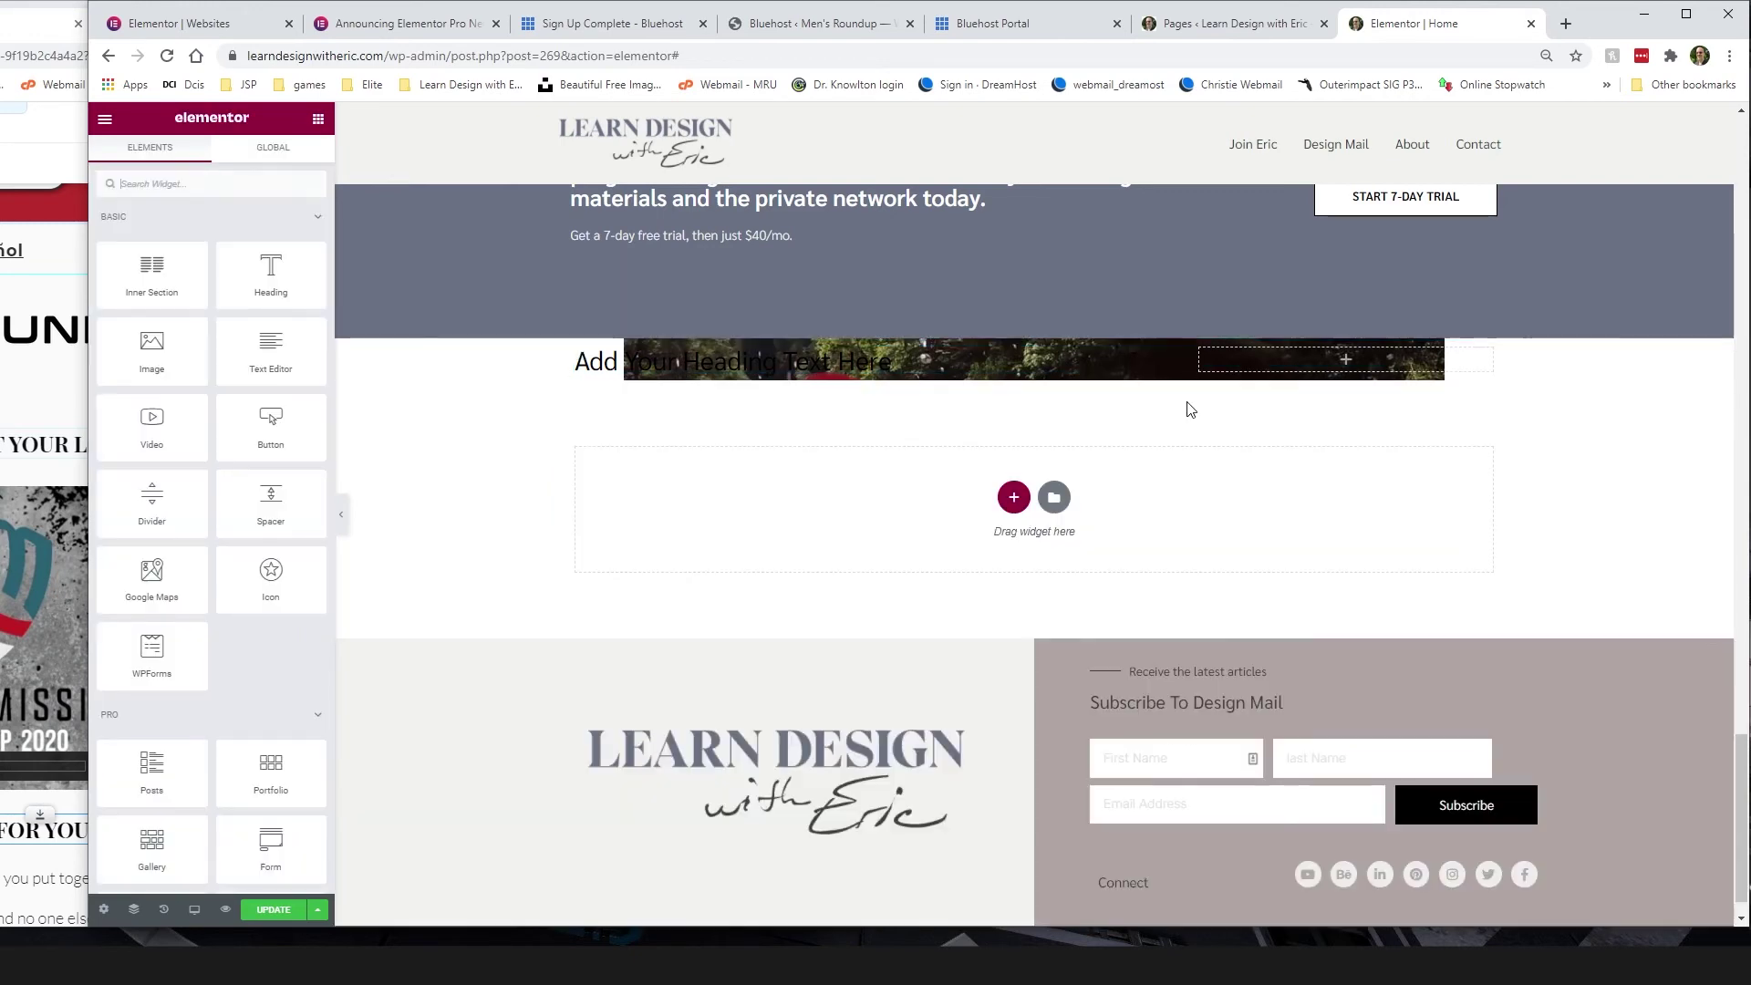
# Step: Change the heading text to 'My header here' and right-align it
pyautogui.click(1166, 363)
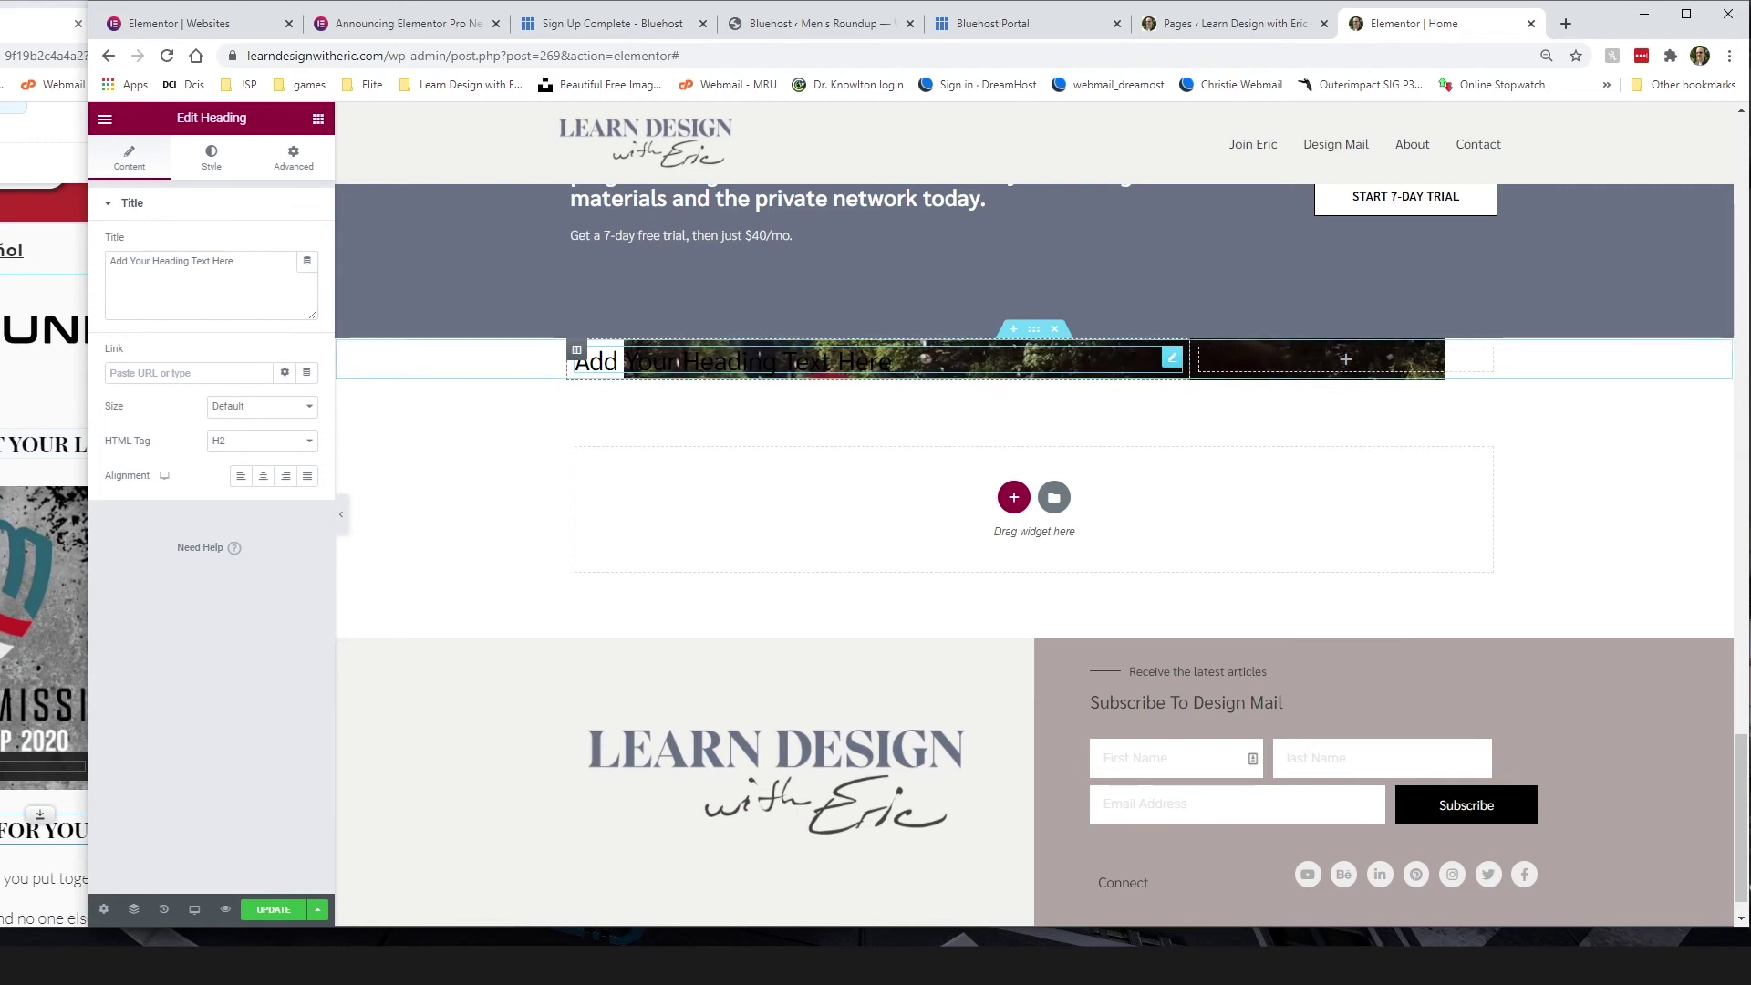
pyautogui.hotkey('ctrl', 'a')
pyautogui.click(729, 363)
pyautogui.moveTo(892, 363); pyautogui.dragTo(500, 337)
pyautogui.write('My')
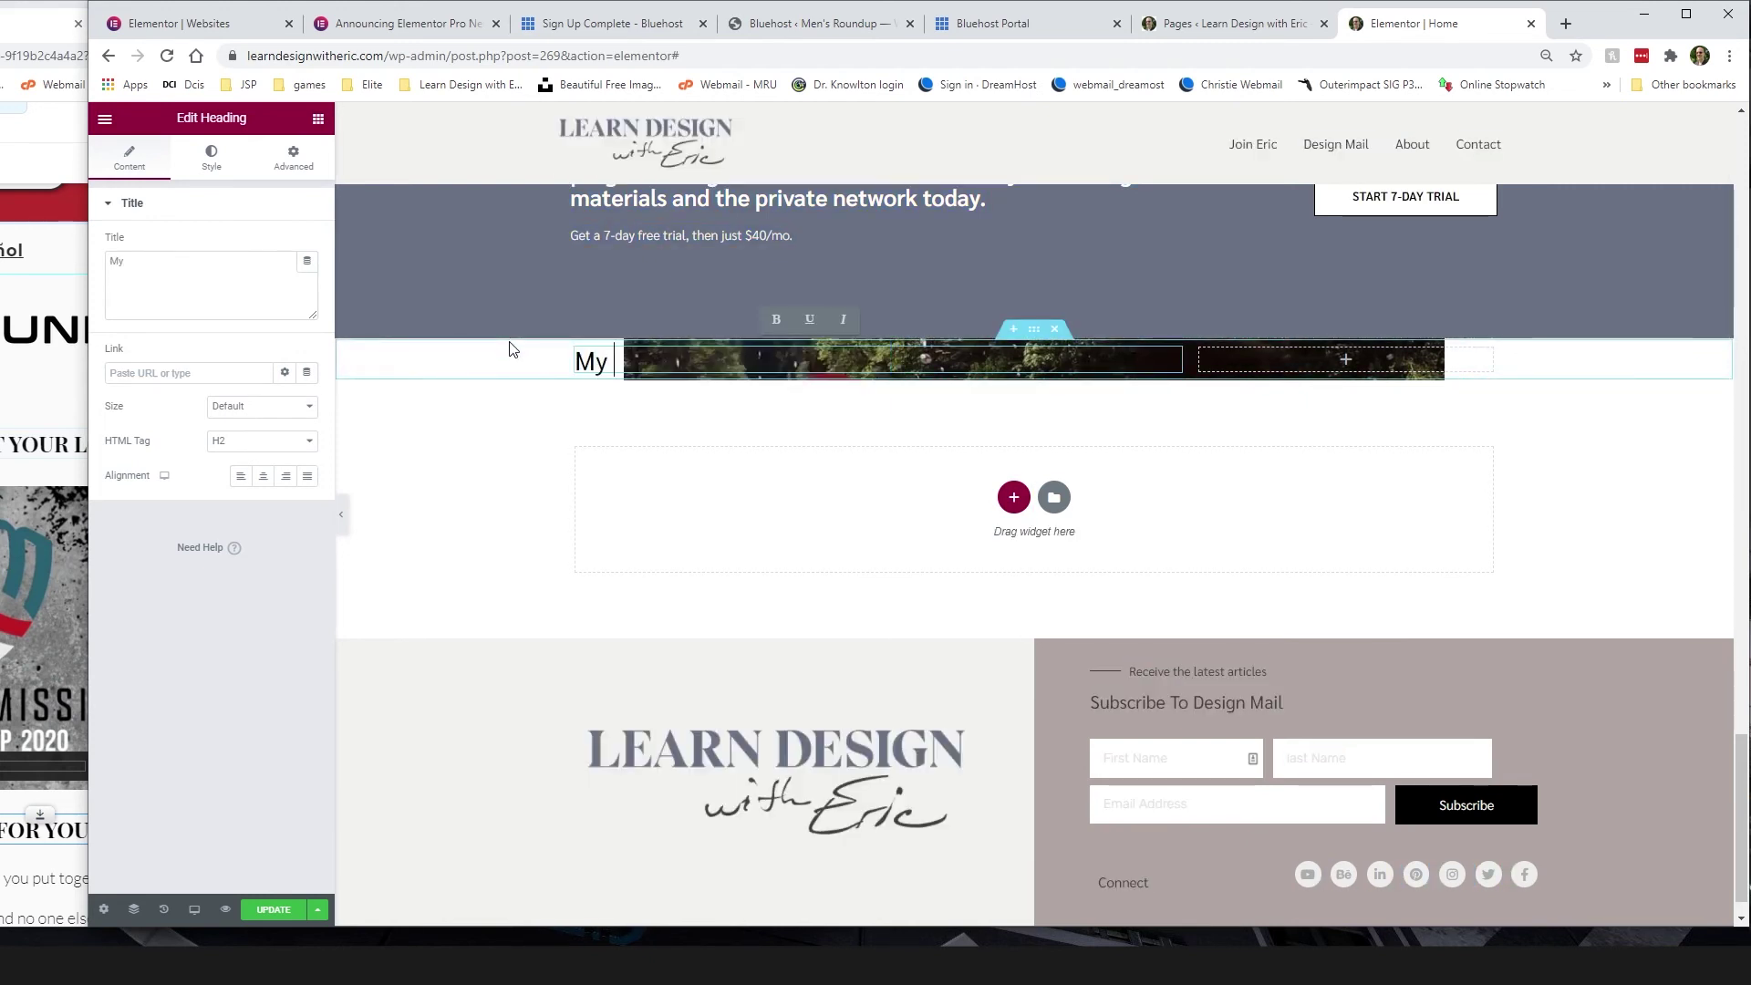
pyautogui.write(' header here')
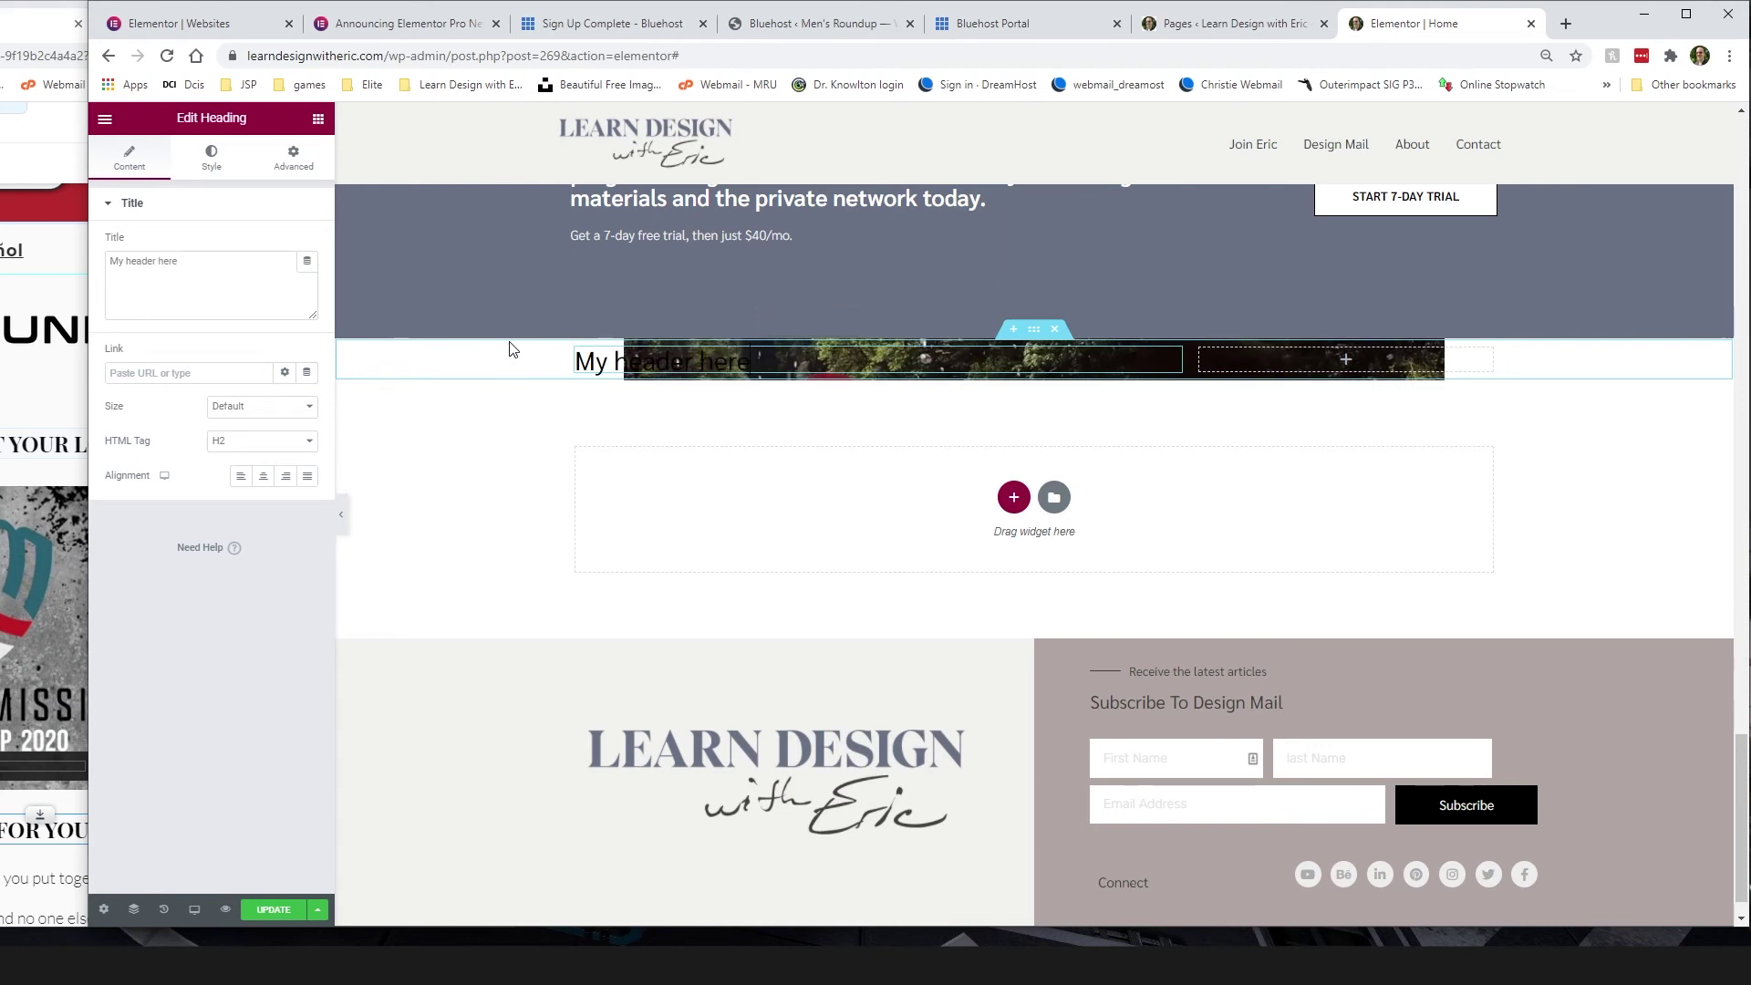
pyautogui.hotkey('ctrl', 'a')
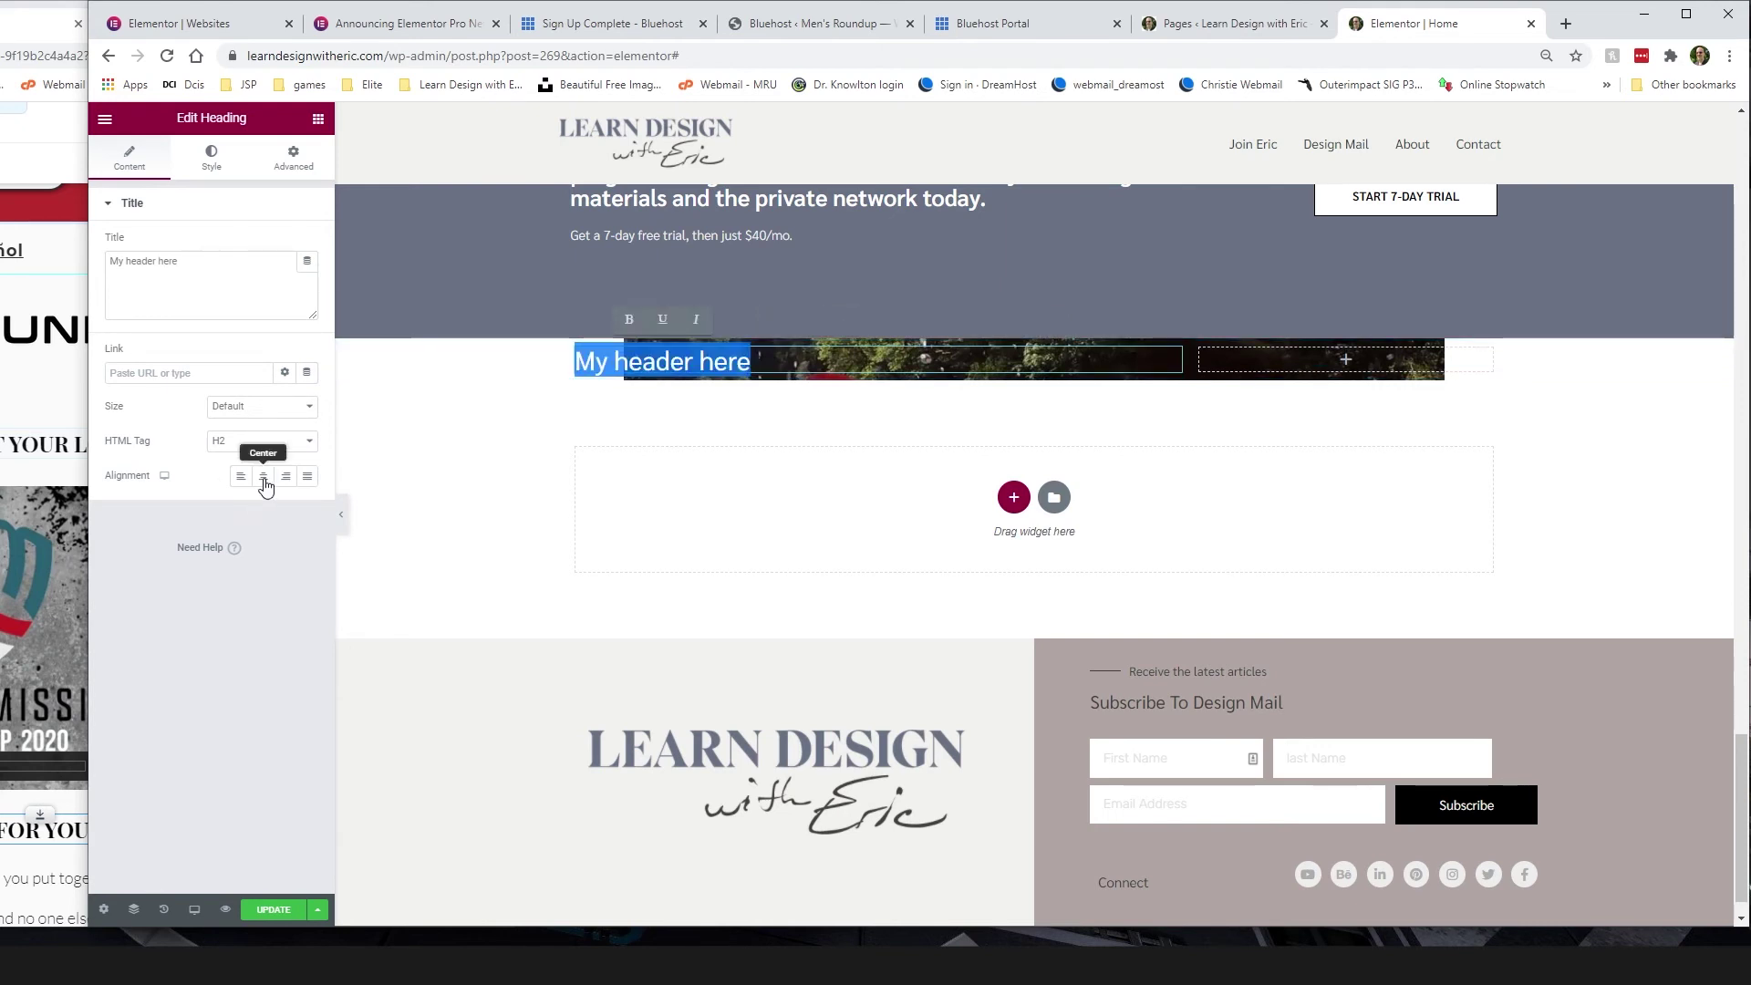
pyautogui.click(287, 480)
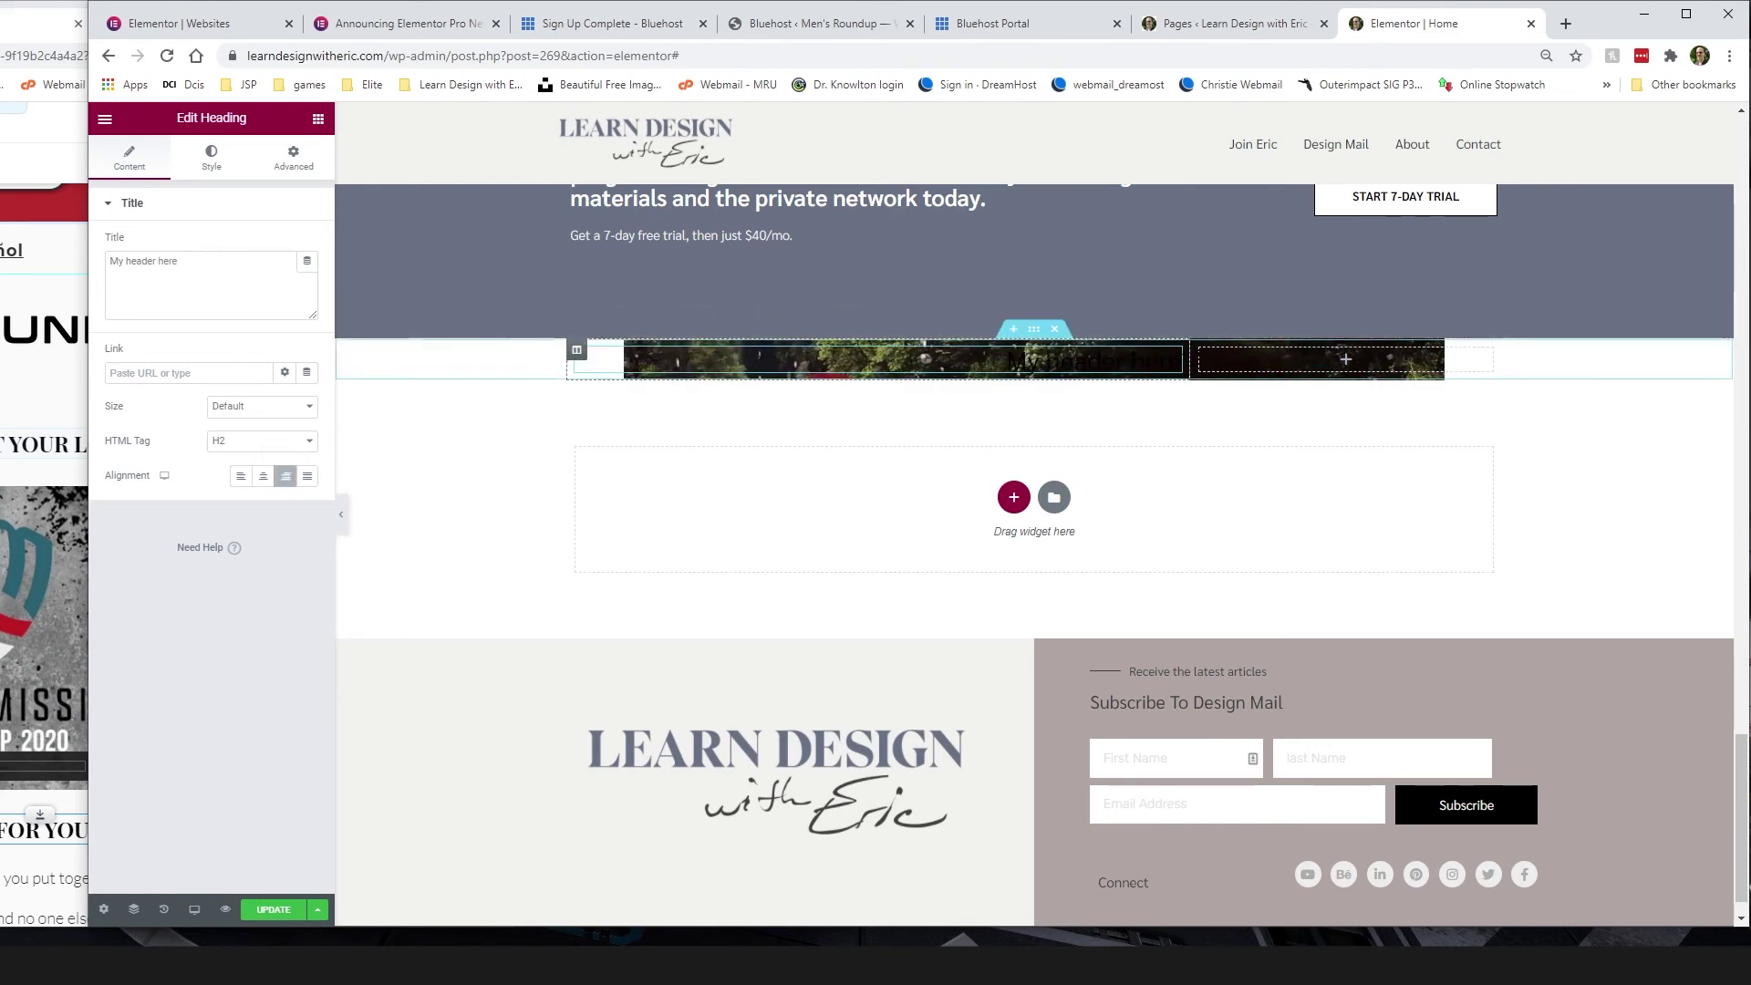
# Step: Make the heading text white using a global colour
pyautogui.click(212, 157)
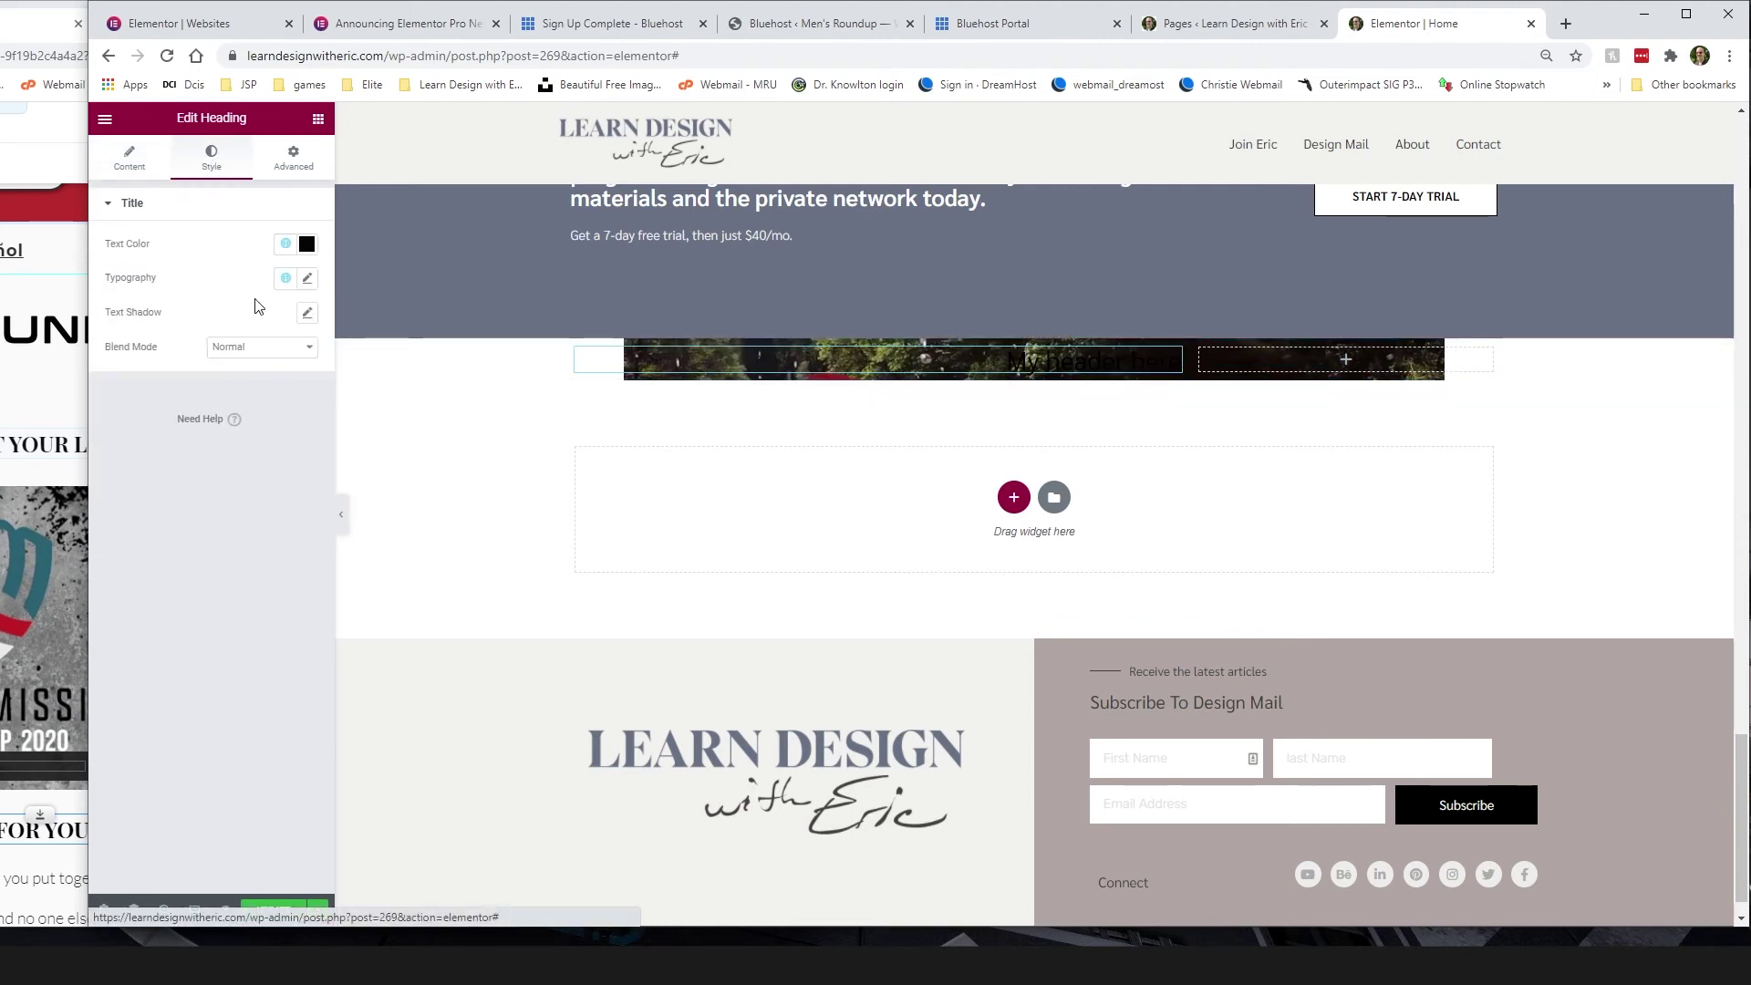
pyautogui.click(285, 243)
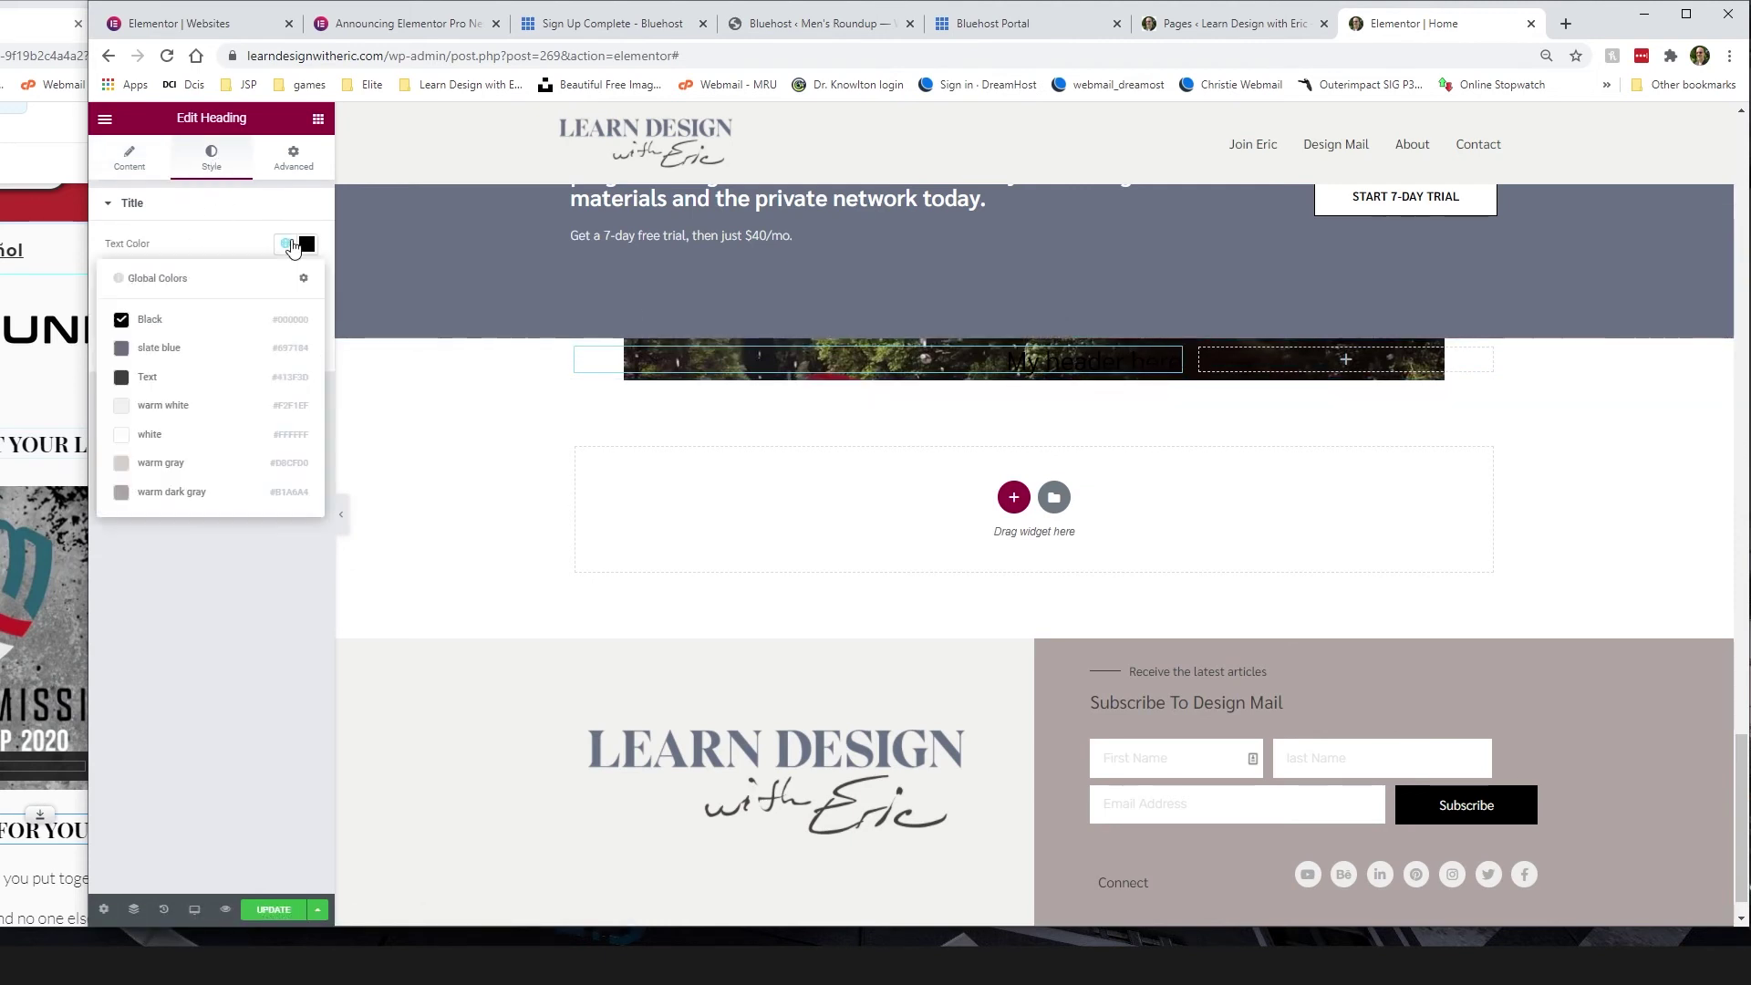
pyautogui.click(150, 434)
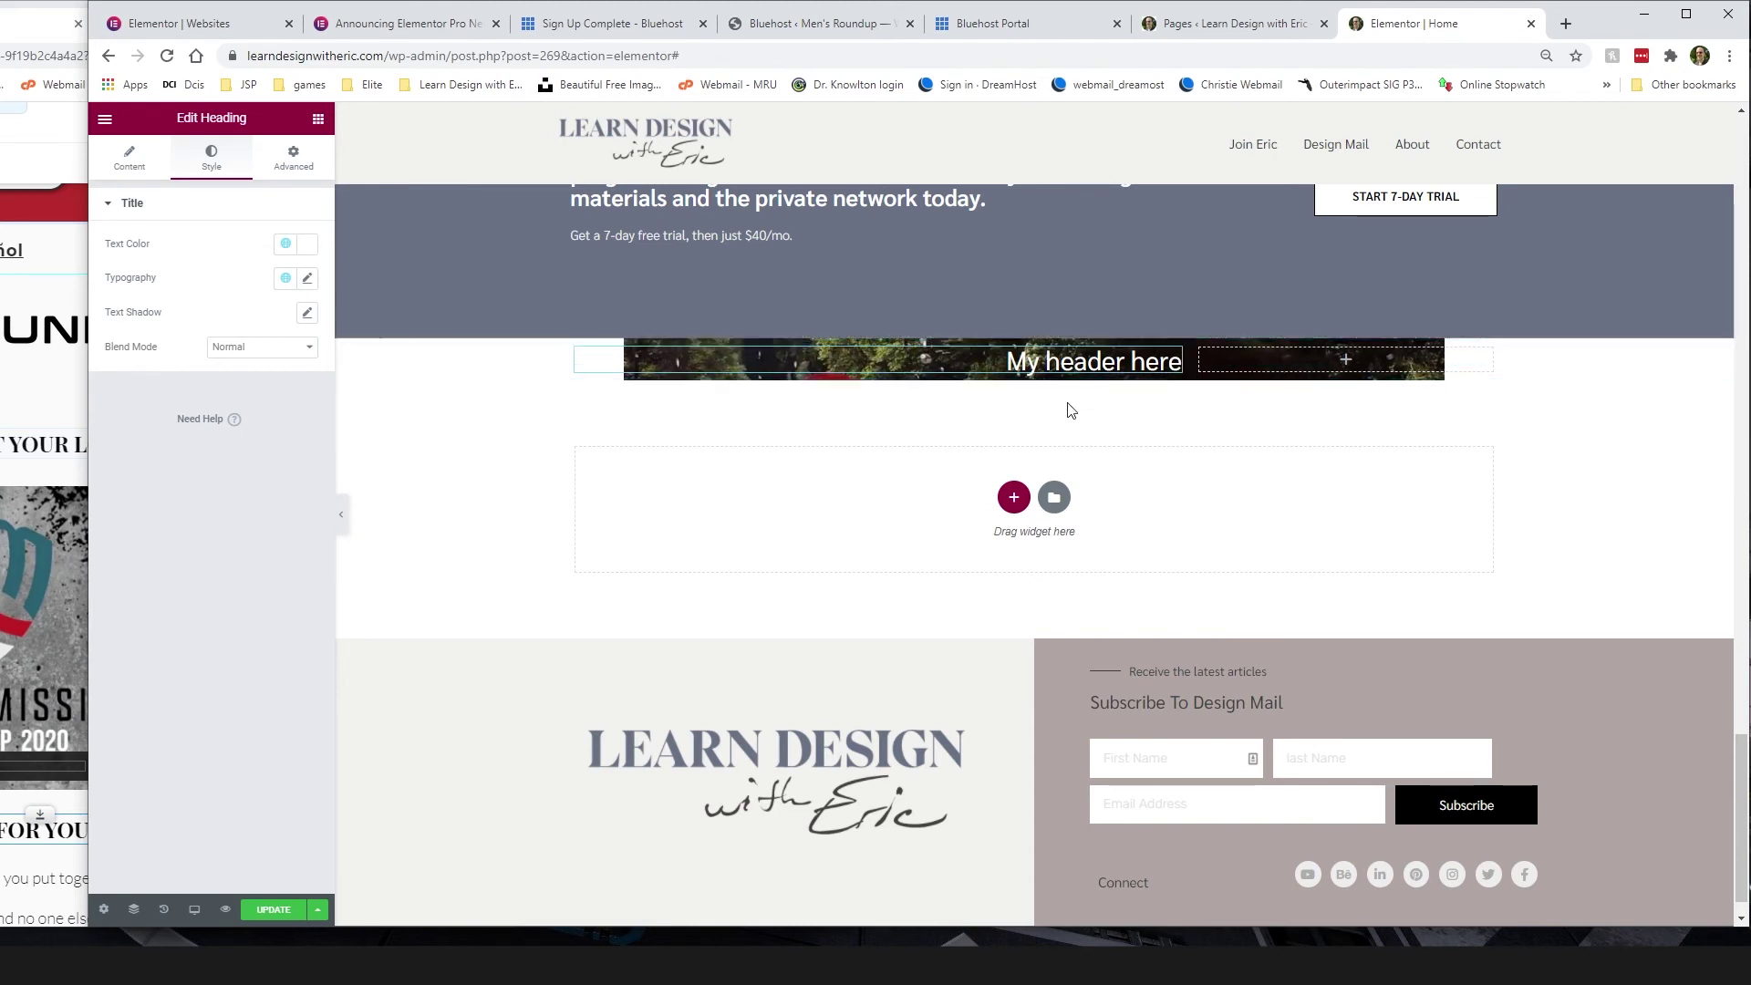
# Step: Unlink the heading's padding and set top and bottom padding to 50 px each
pyautogui.click(291, 161)
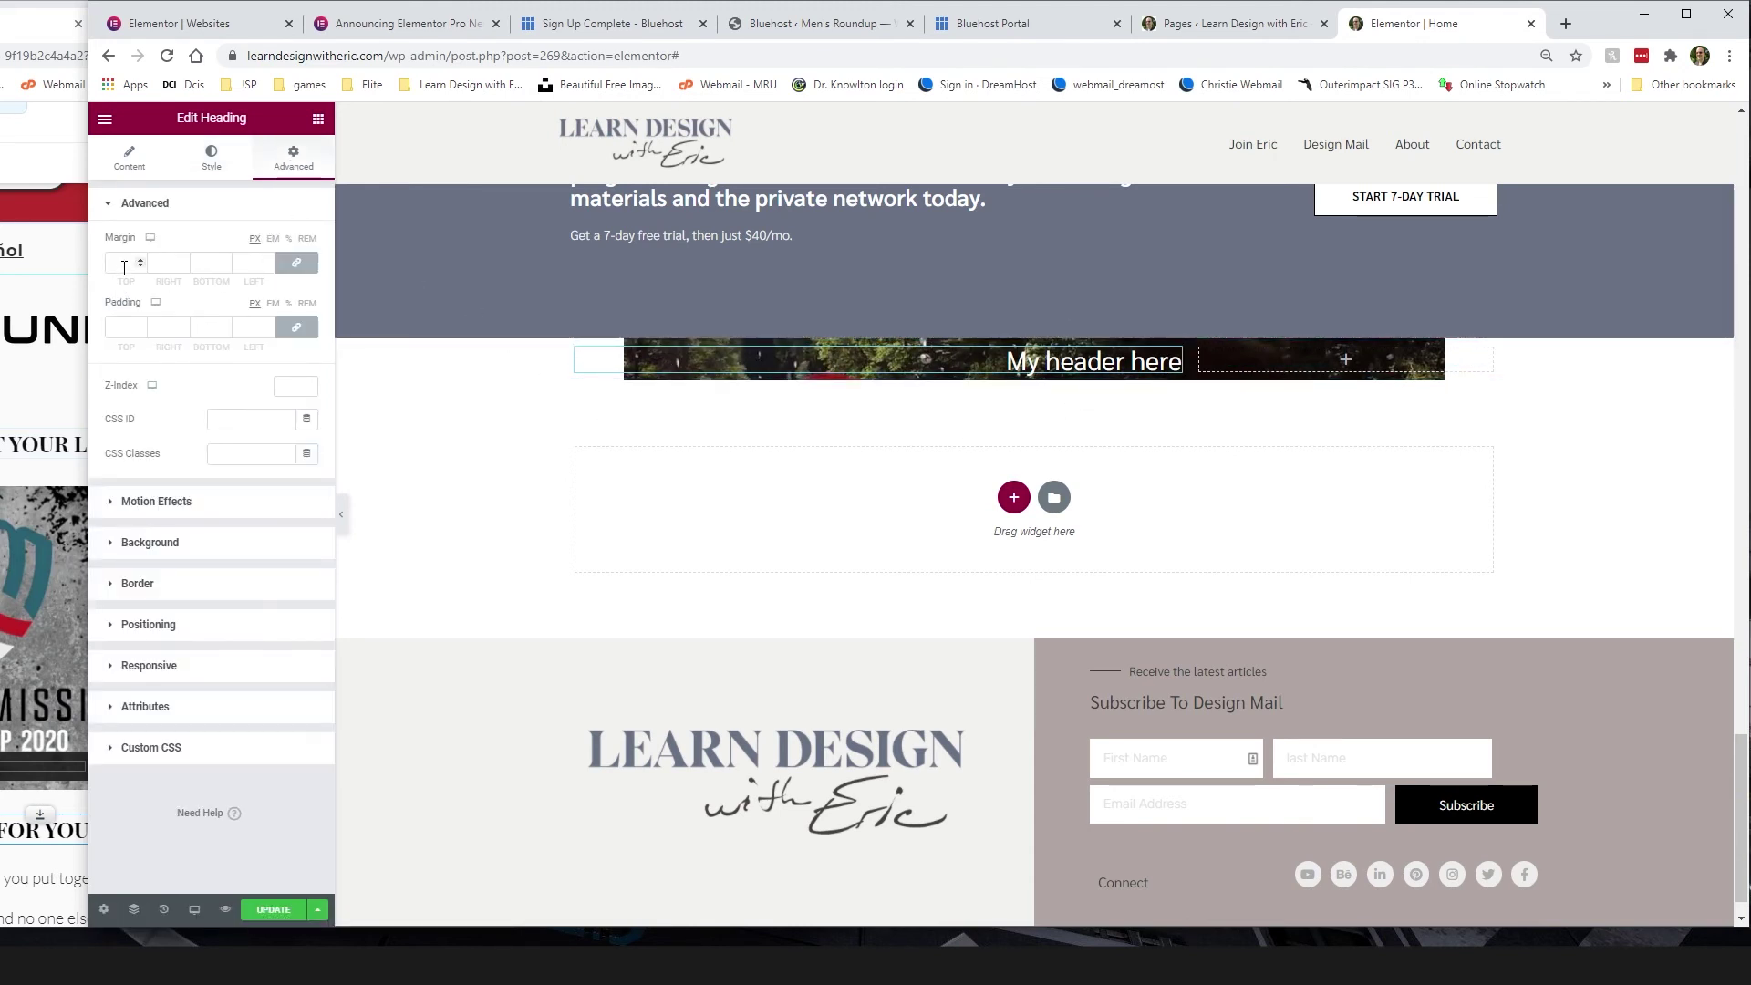
pyautogui.click(296, 326)
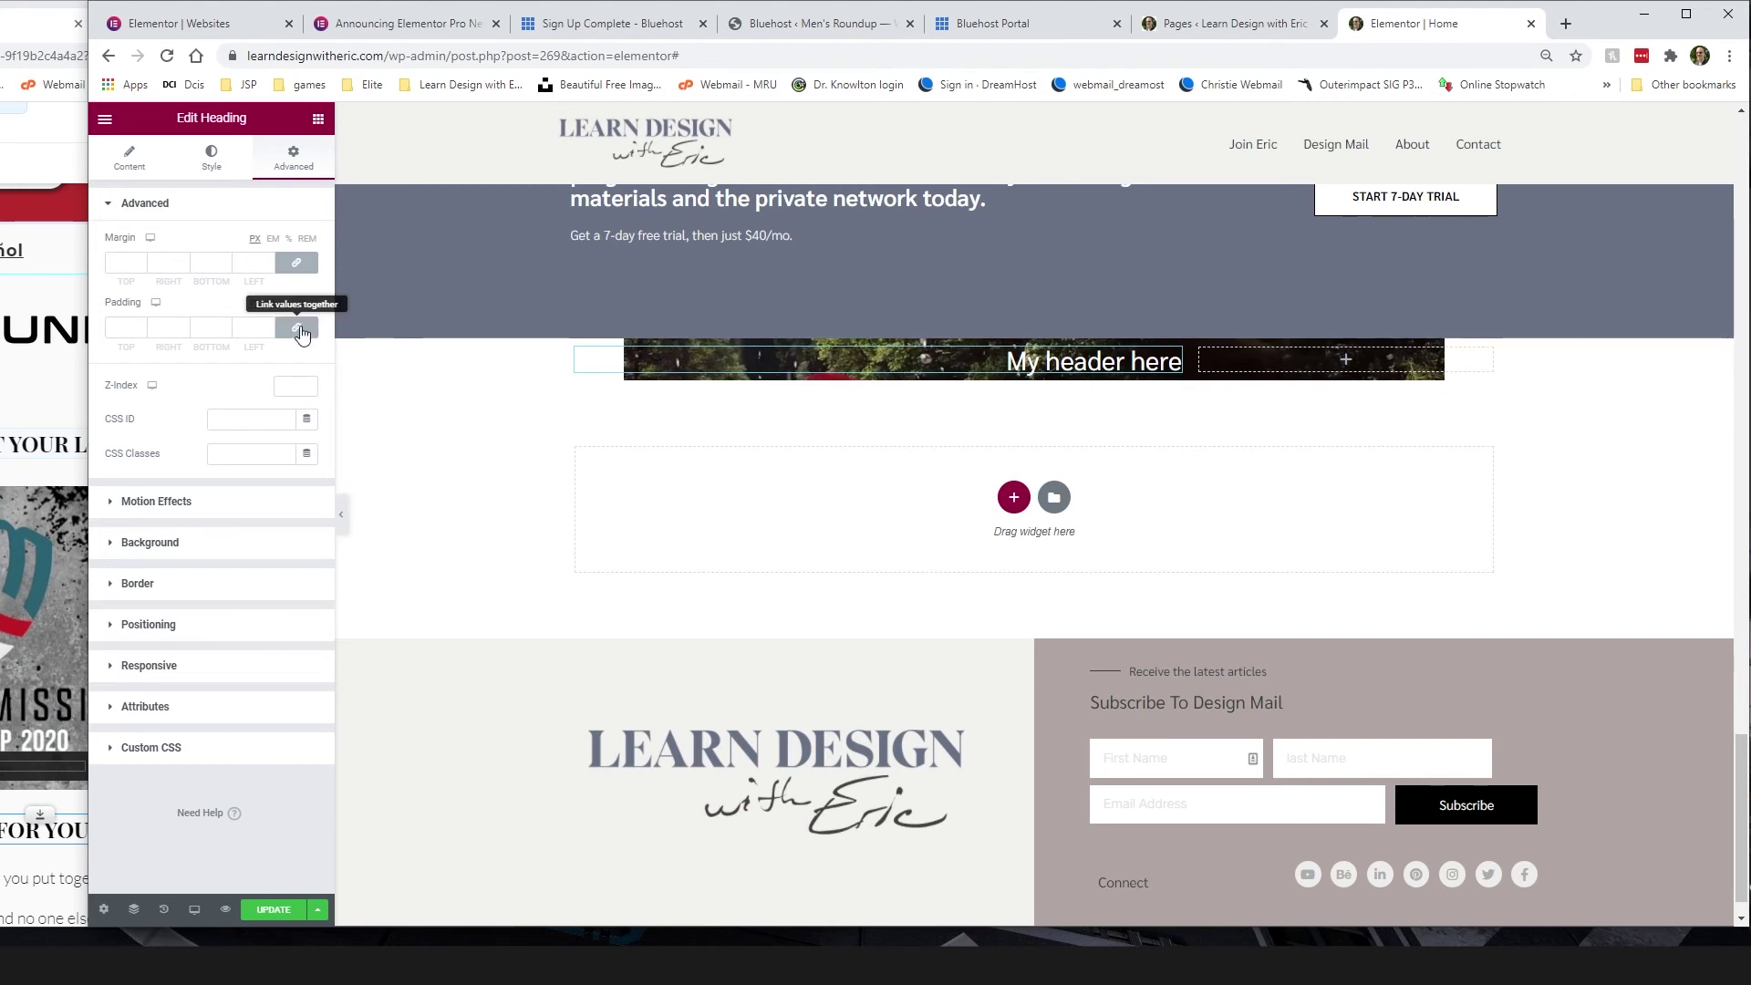
pyautogui.doubleClick(118, 324)
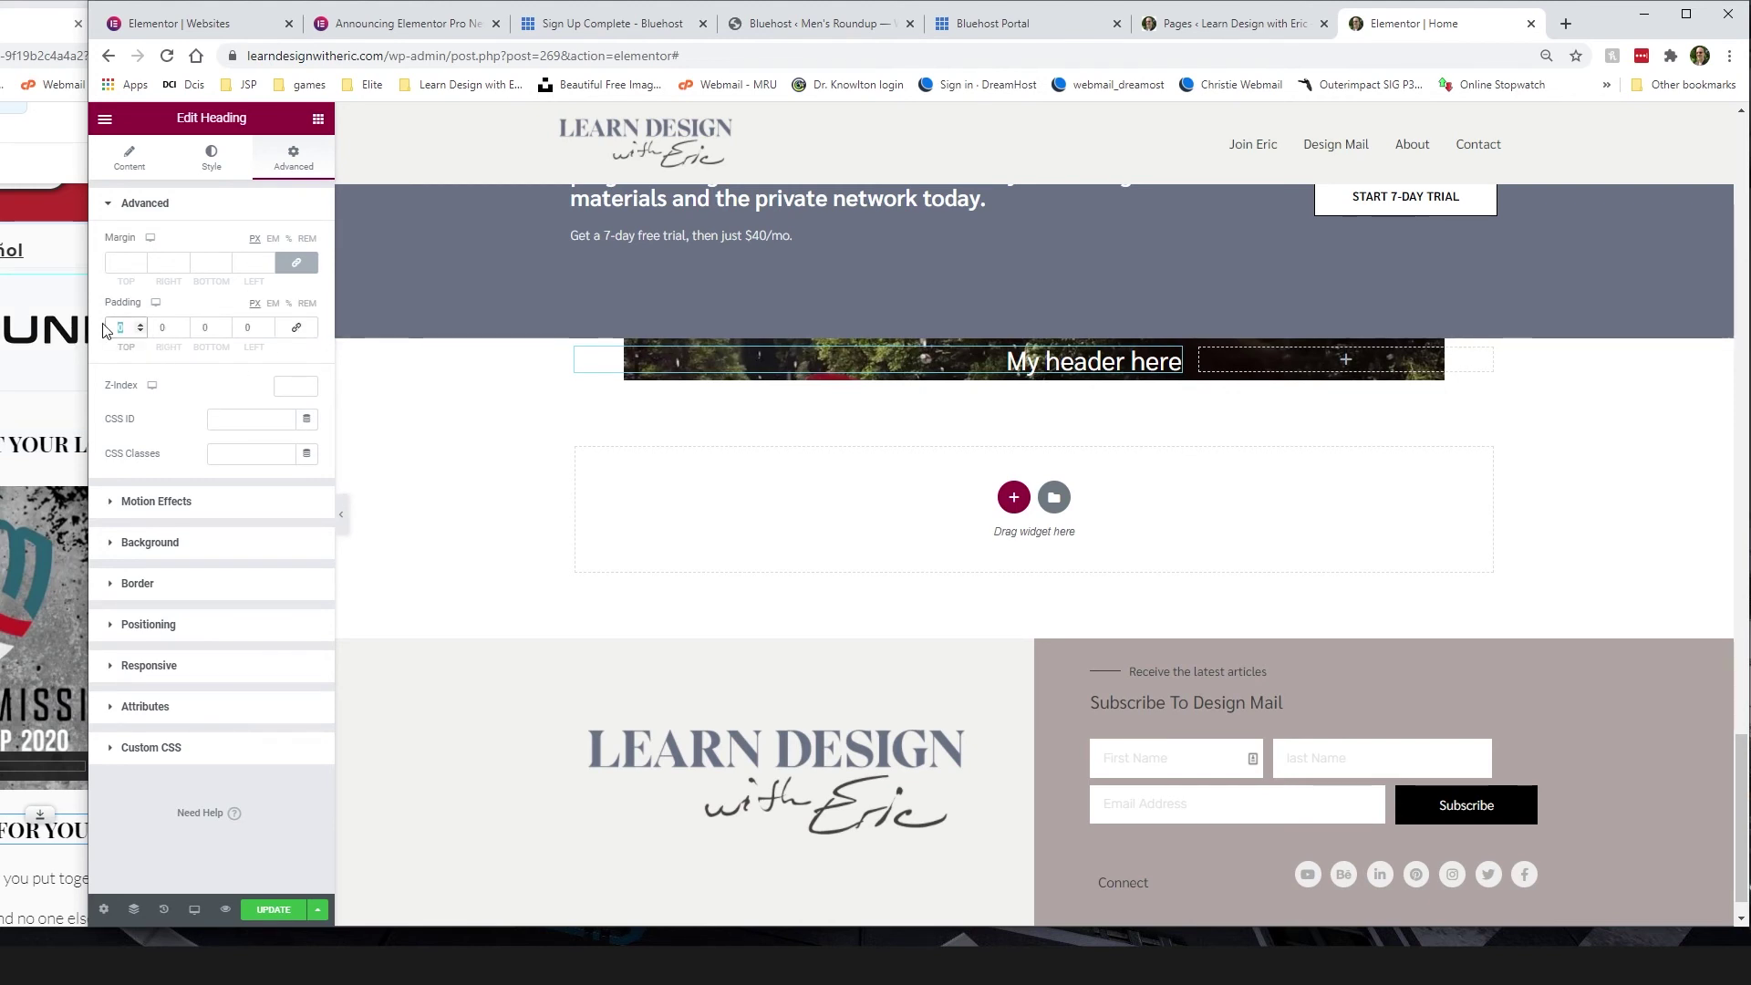
pyautogui.write('50')
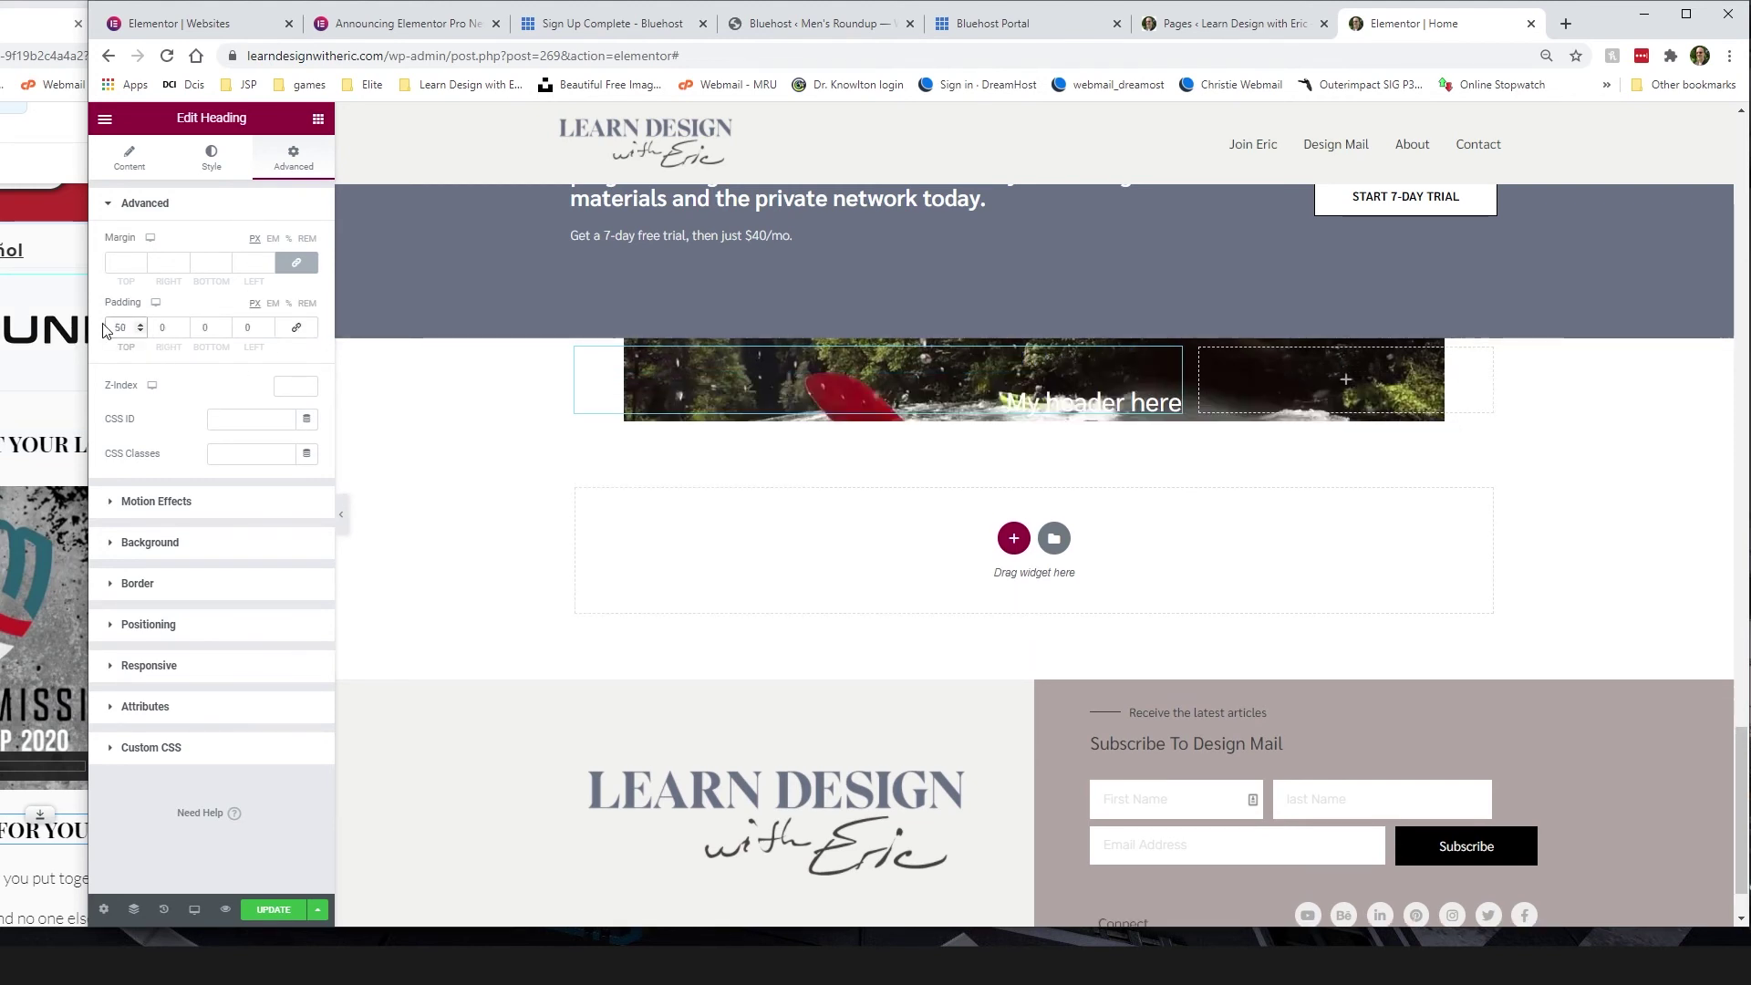
pyautogui.press('Tab')
pyautogui.press('Tab')
pyautogui.write('5')
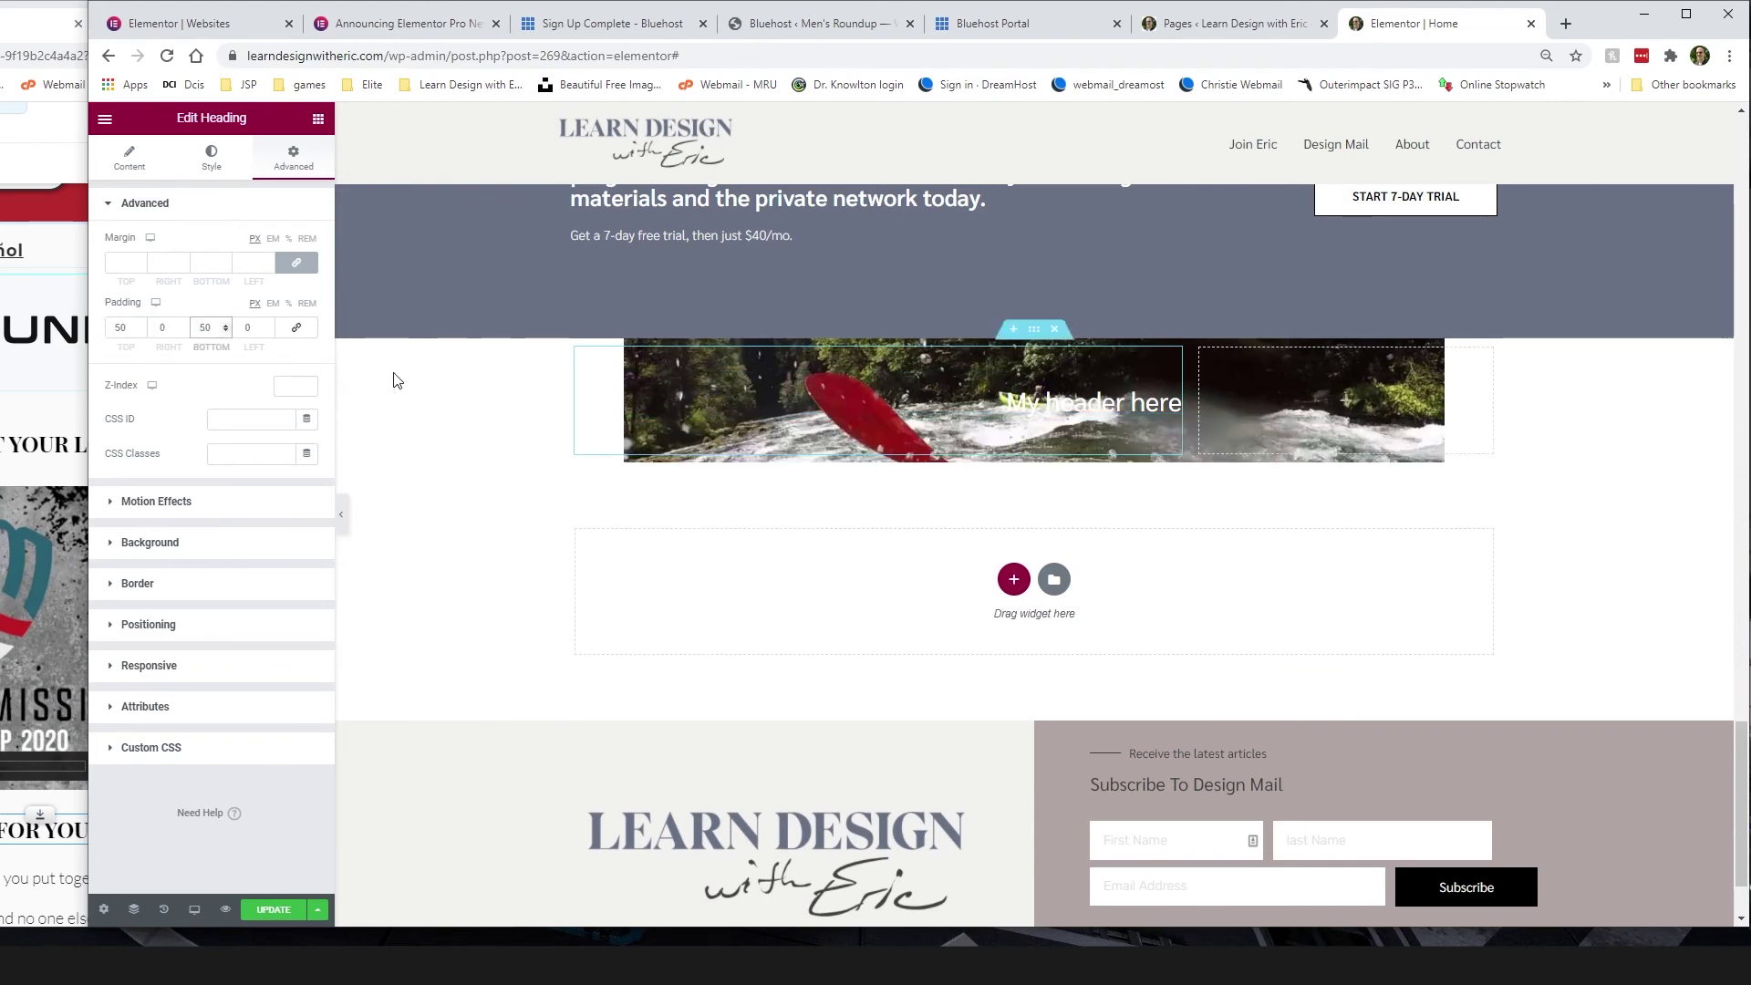
pyautogui.write('0')
pyautogui.scroll(2, 855, 474)
pyautogui.scroll(-3, 844, 474)
pyautogui.scroll(1, 747, 469)
pyautogui.scroll(1, 753, 454)
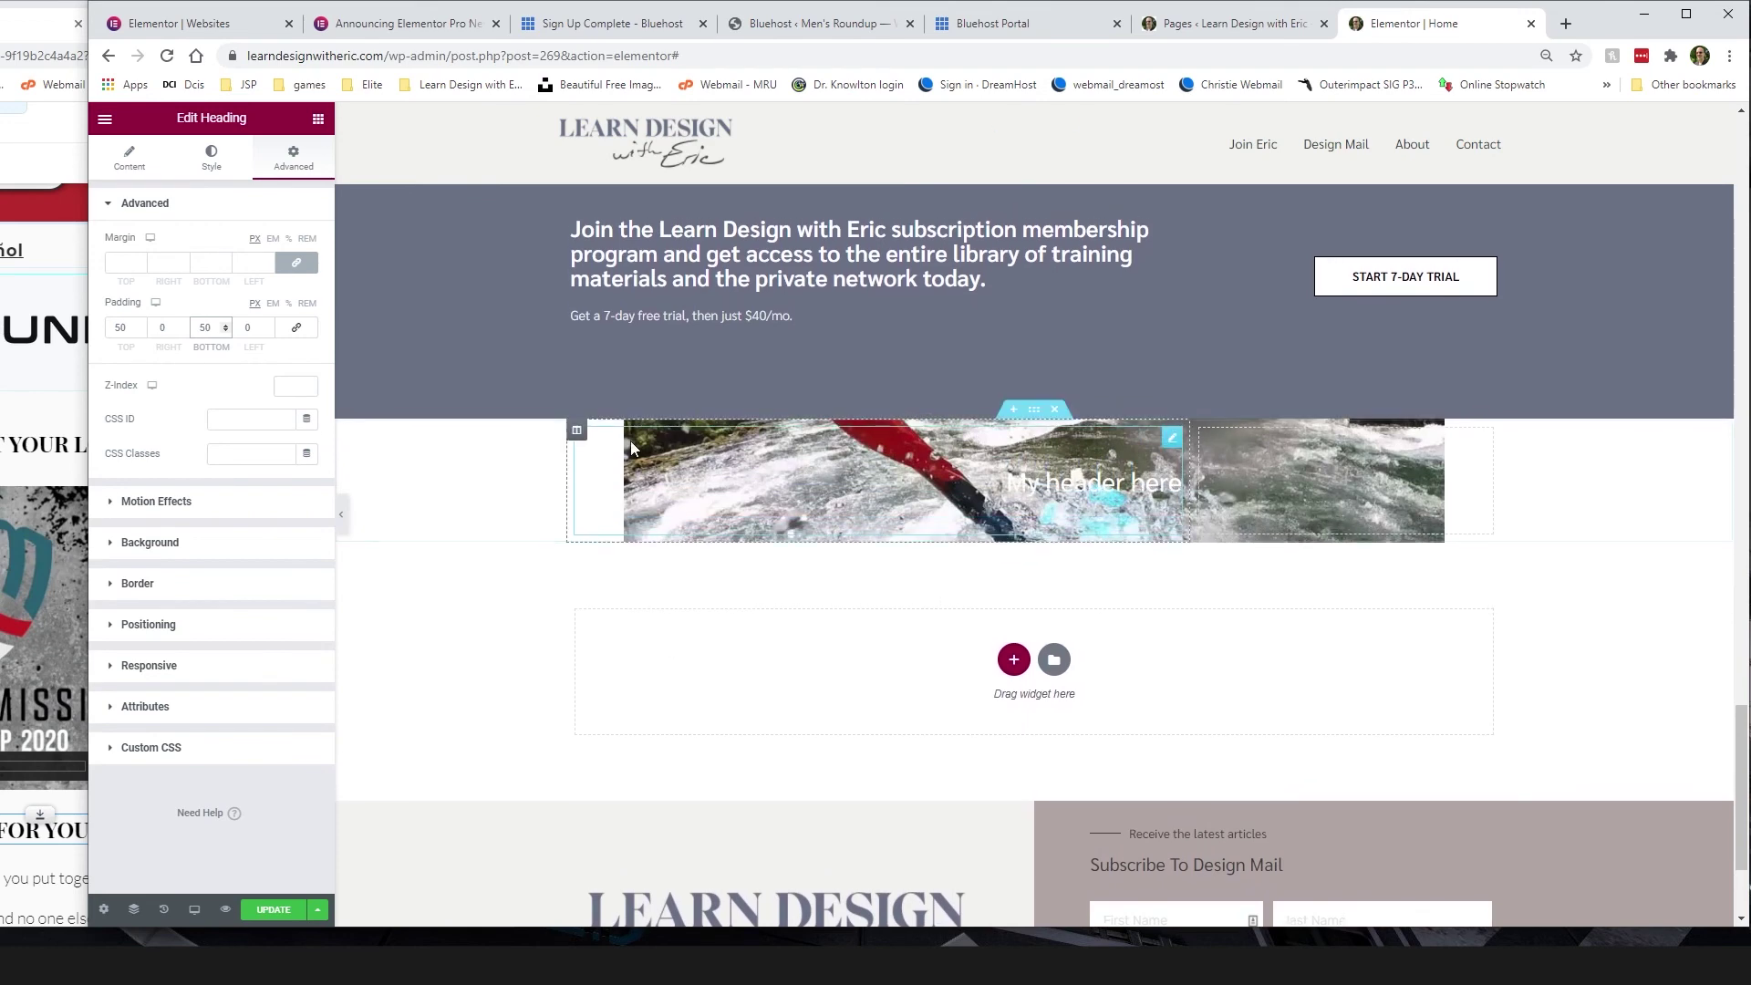
# Step: Delete the kayak-image heading section, update the Home page, and choose View Page
pyautogui.click(1055, 419)
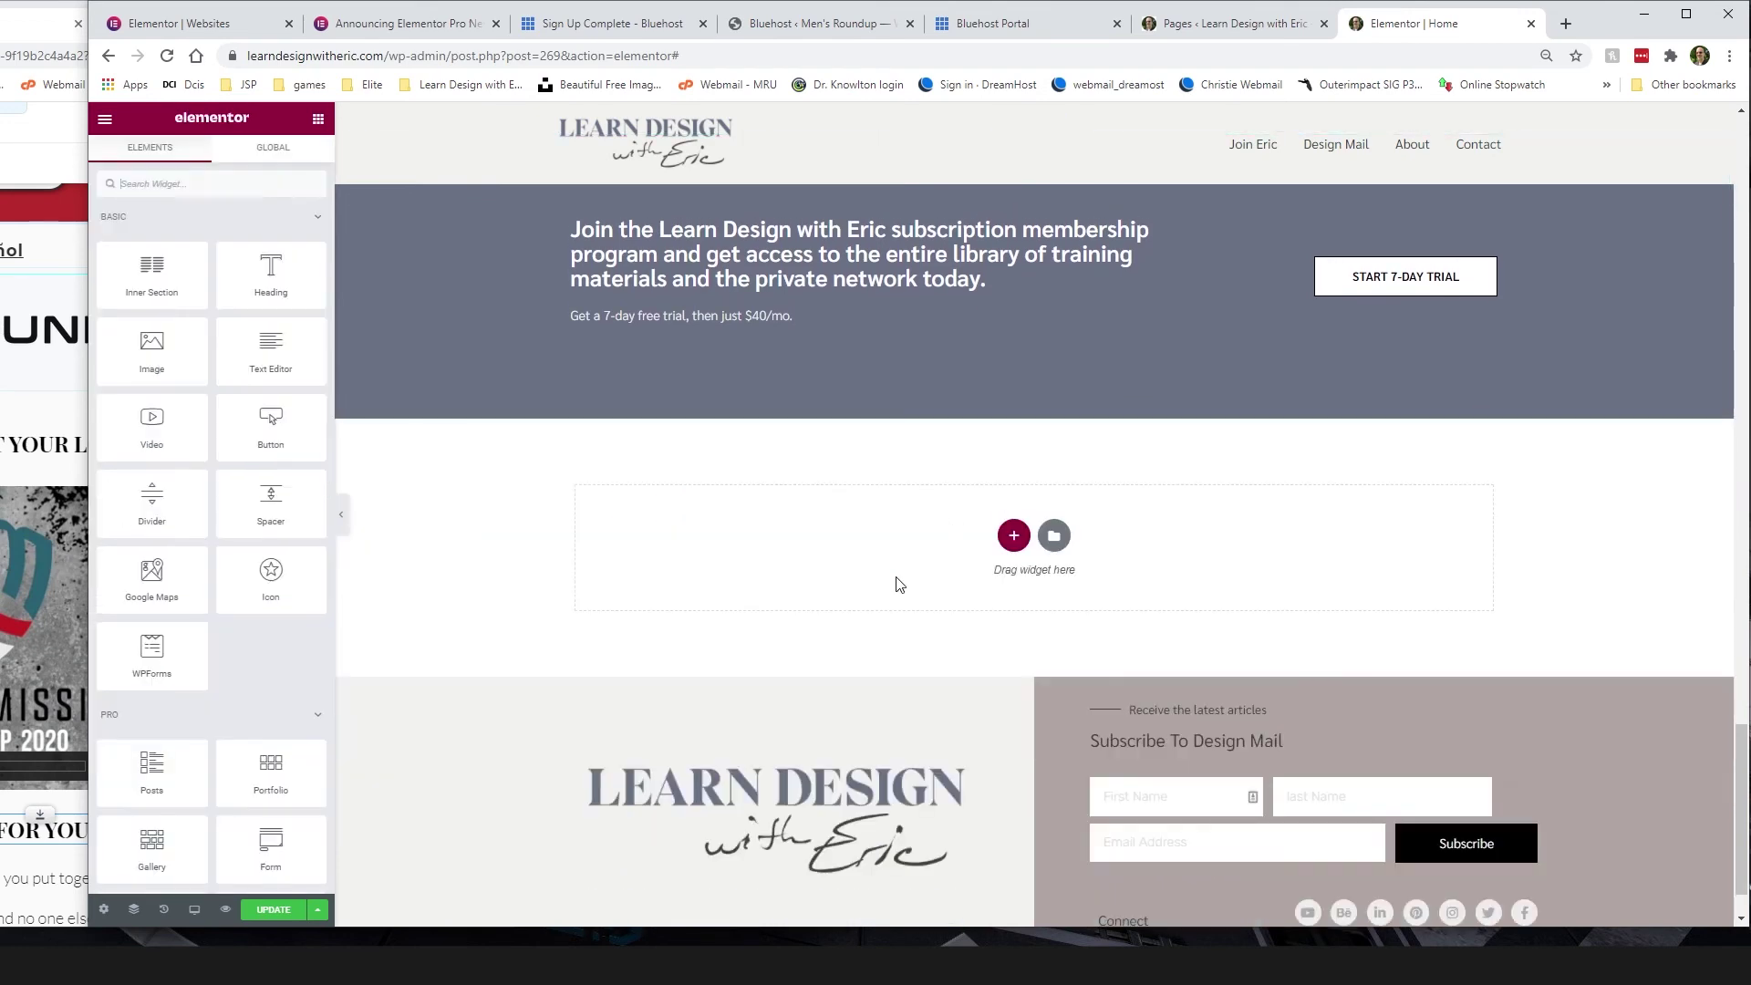
pyautogui.click(273, 910)
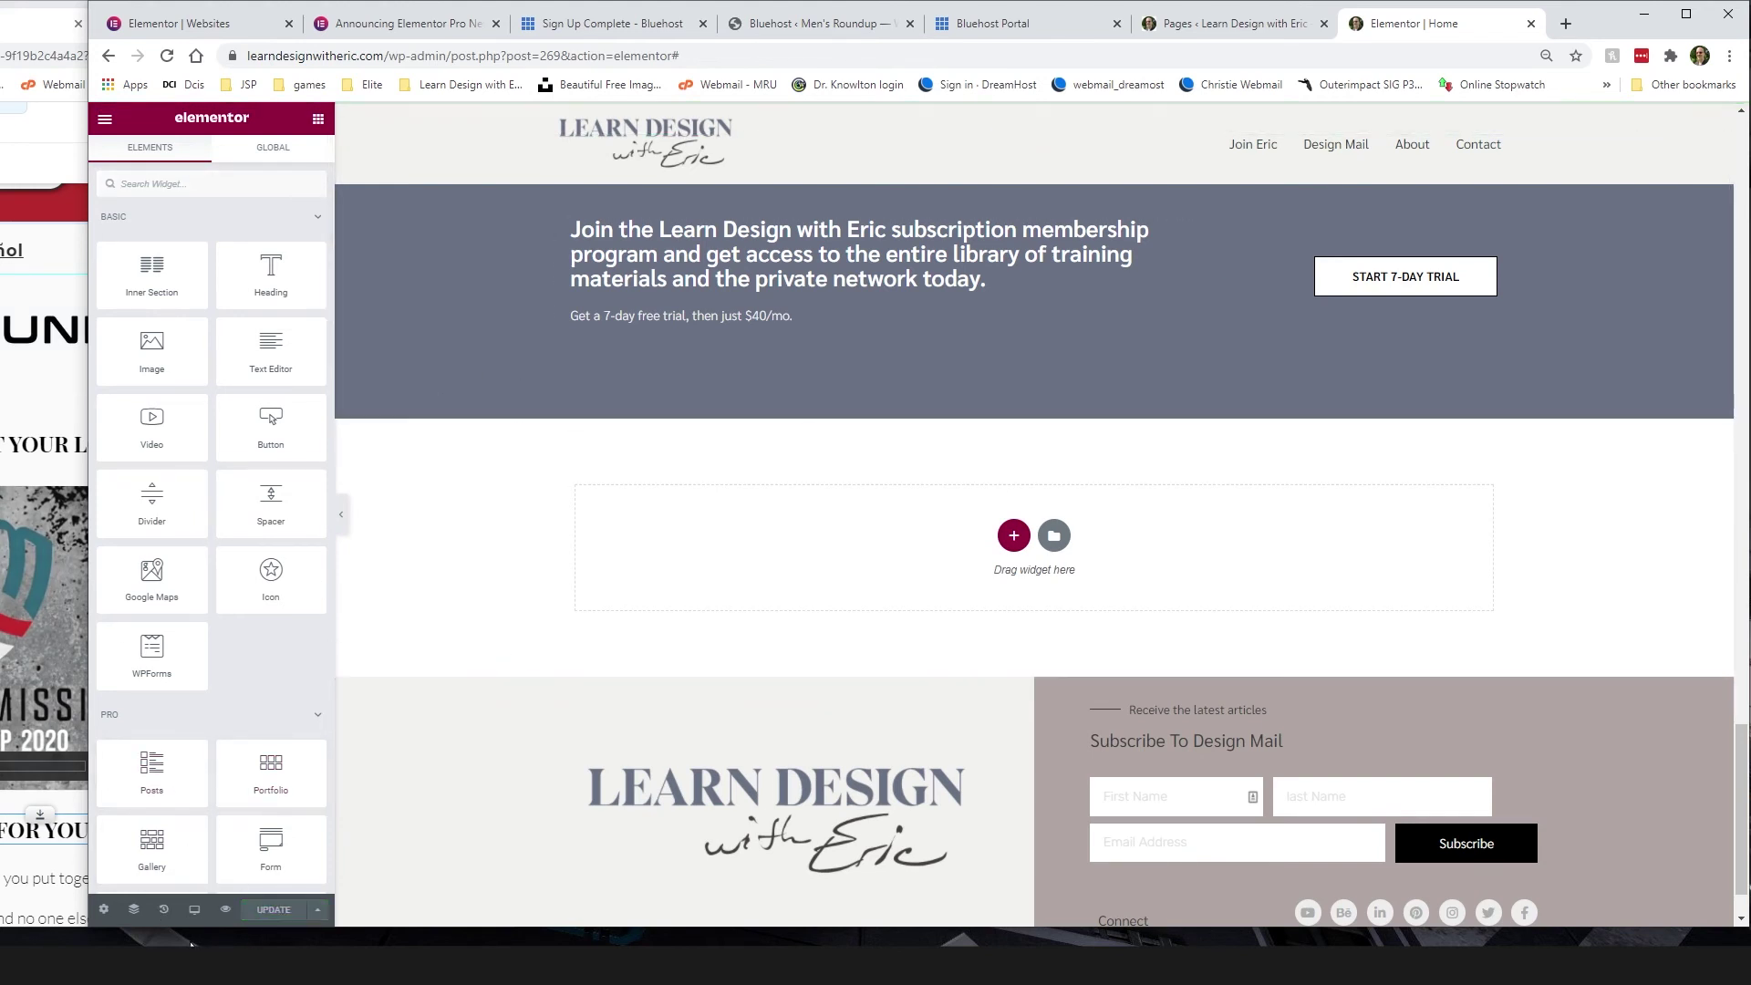
pyautogui.click(104, 123)
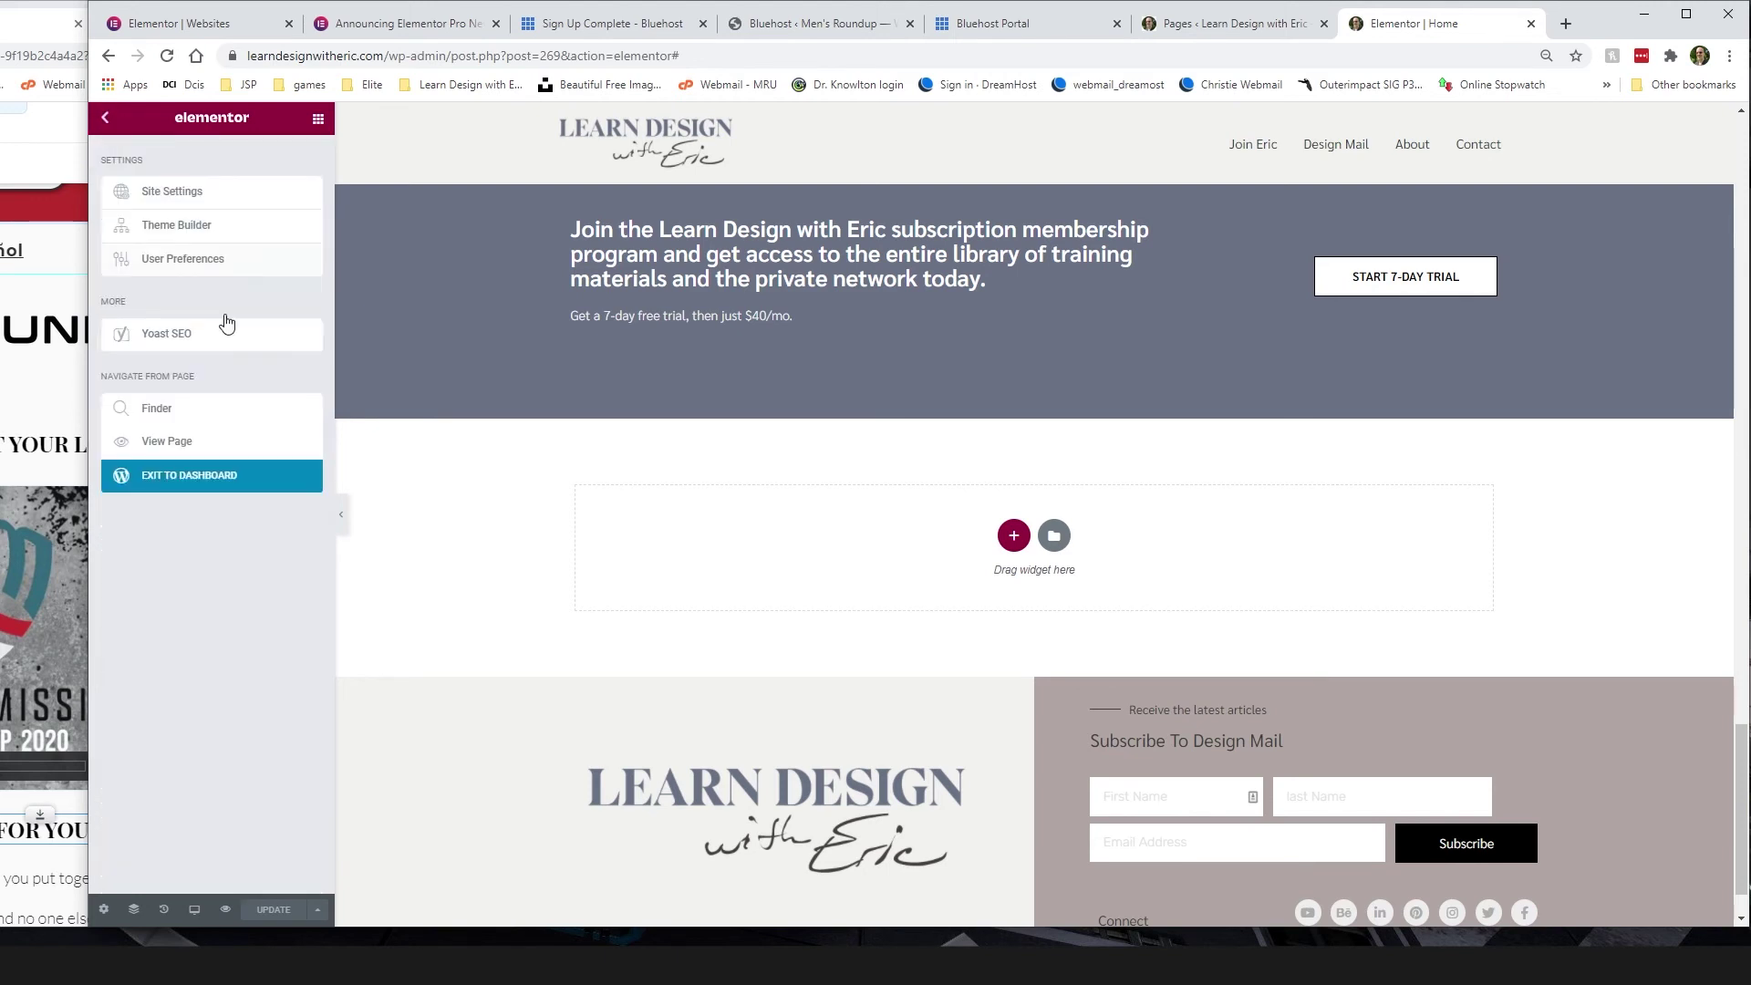
pyautogui.click(167, 444)
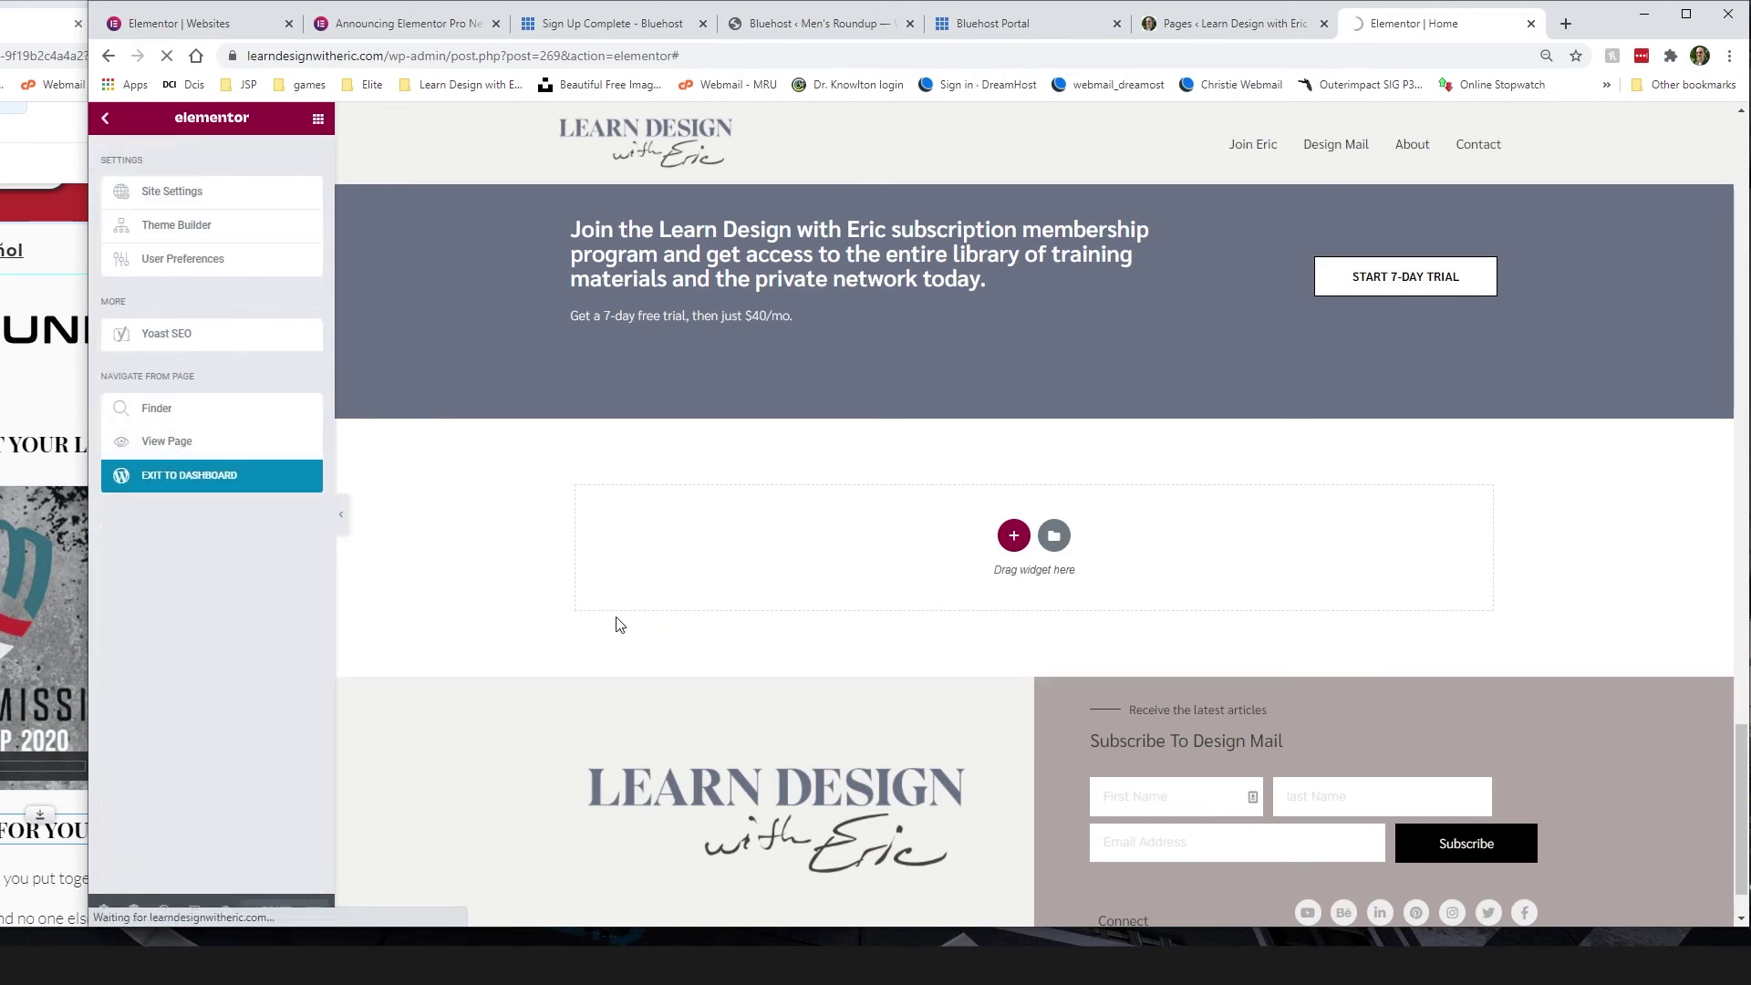
# Step: Scroll through the live Home page, then close its browser tab
pyautogui.scroll(-15, 1342, 518)
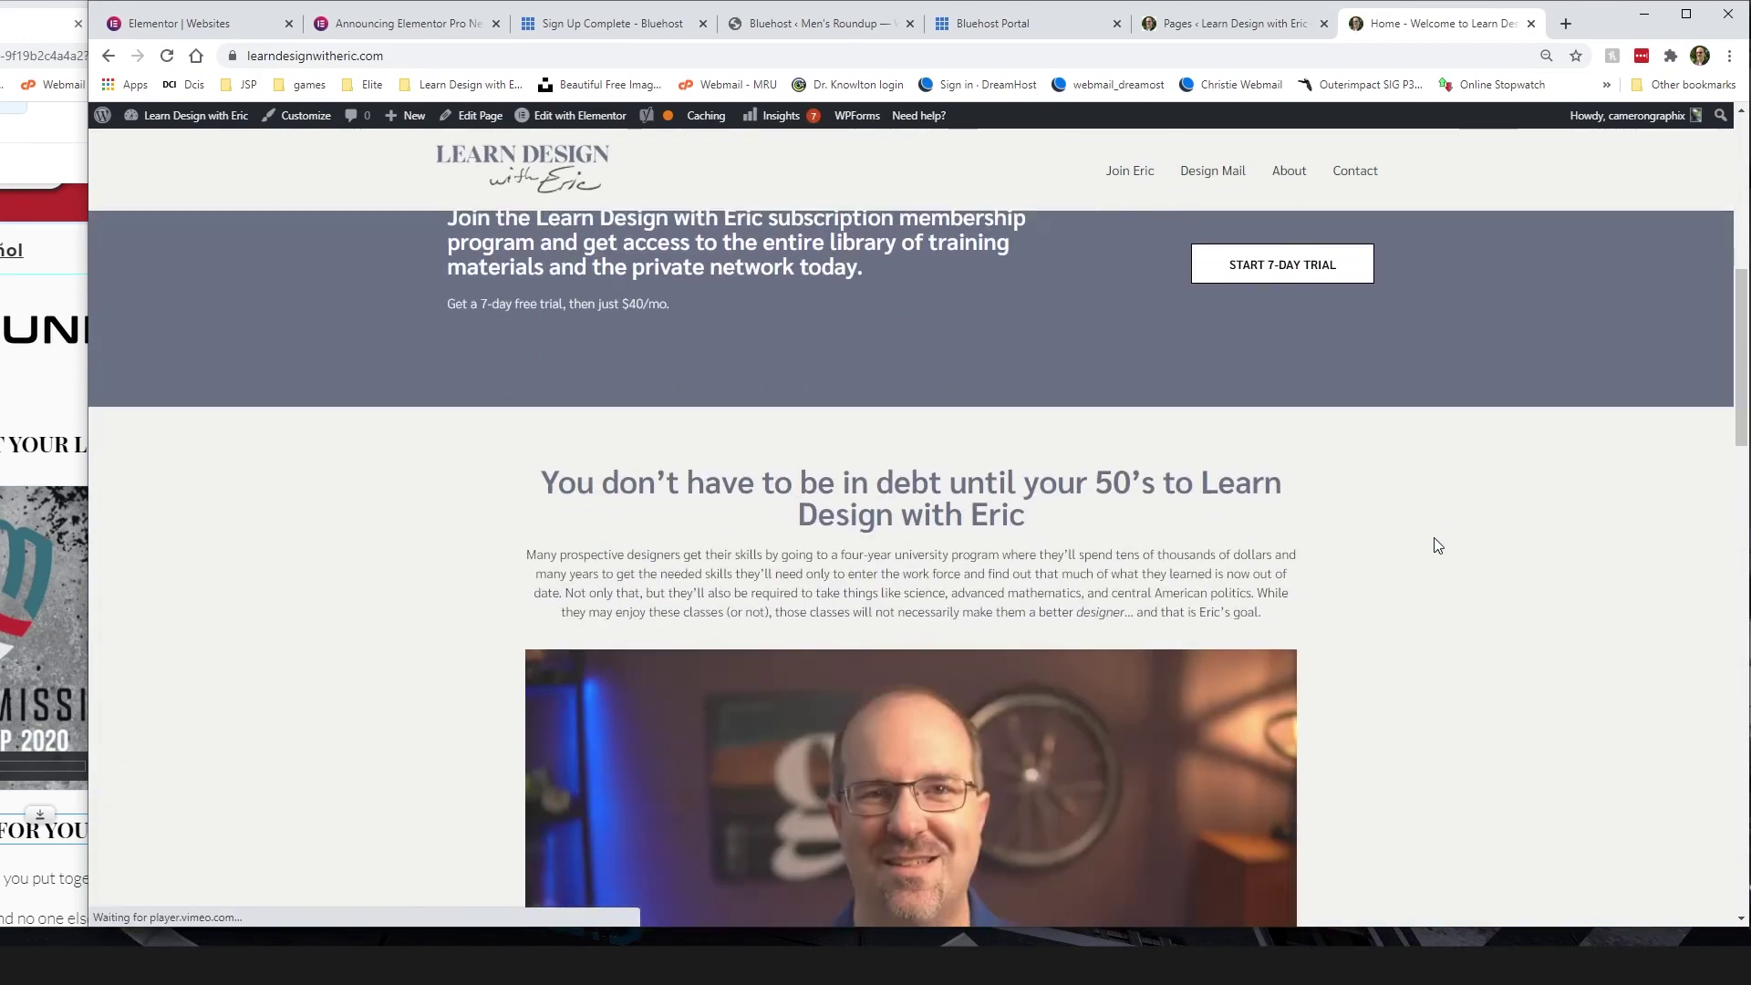
pyautogui.scroll(-10, 1422, 544)
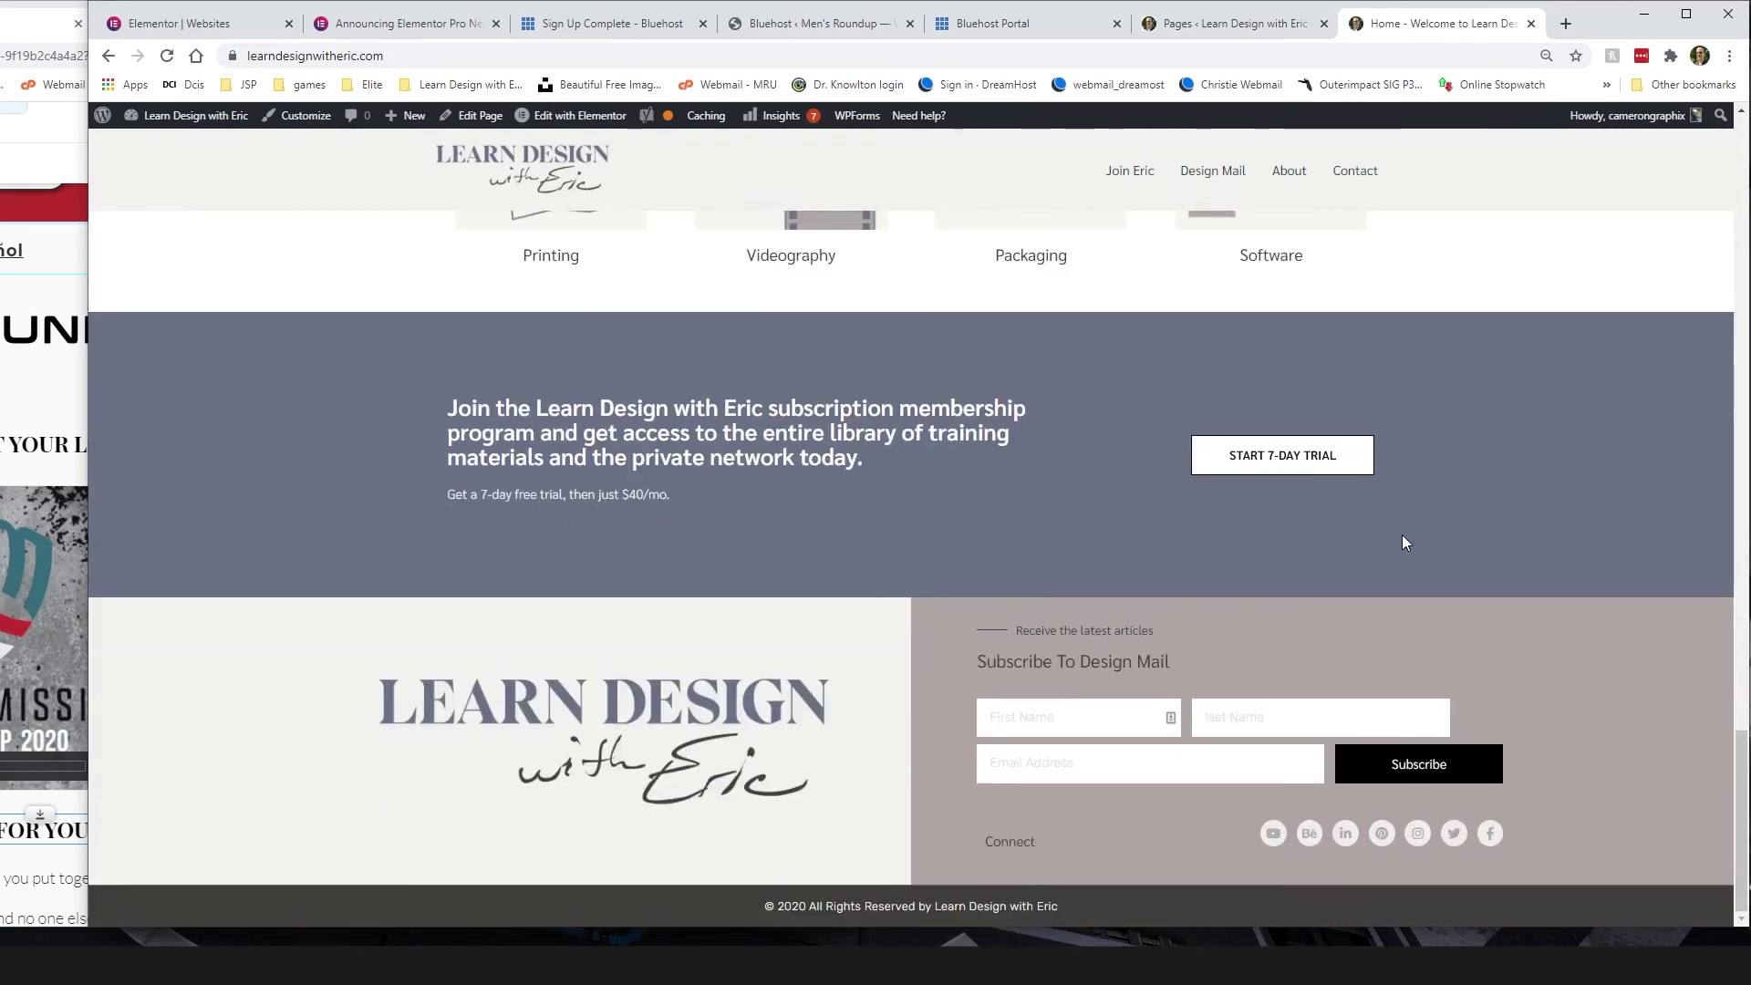
pyautogui.scroll(5, 1399, 544)
pyautogui.scroll(15, 1394, 546)
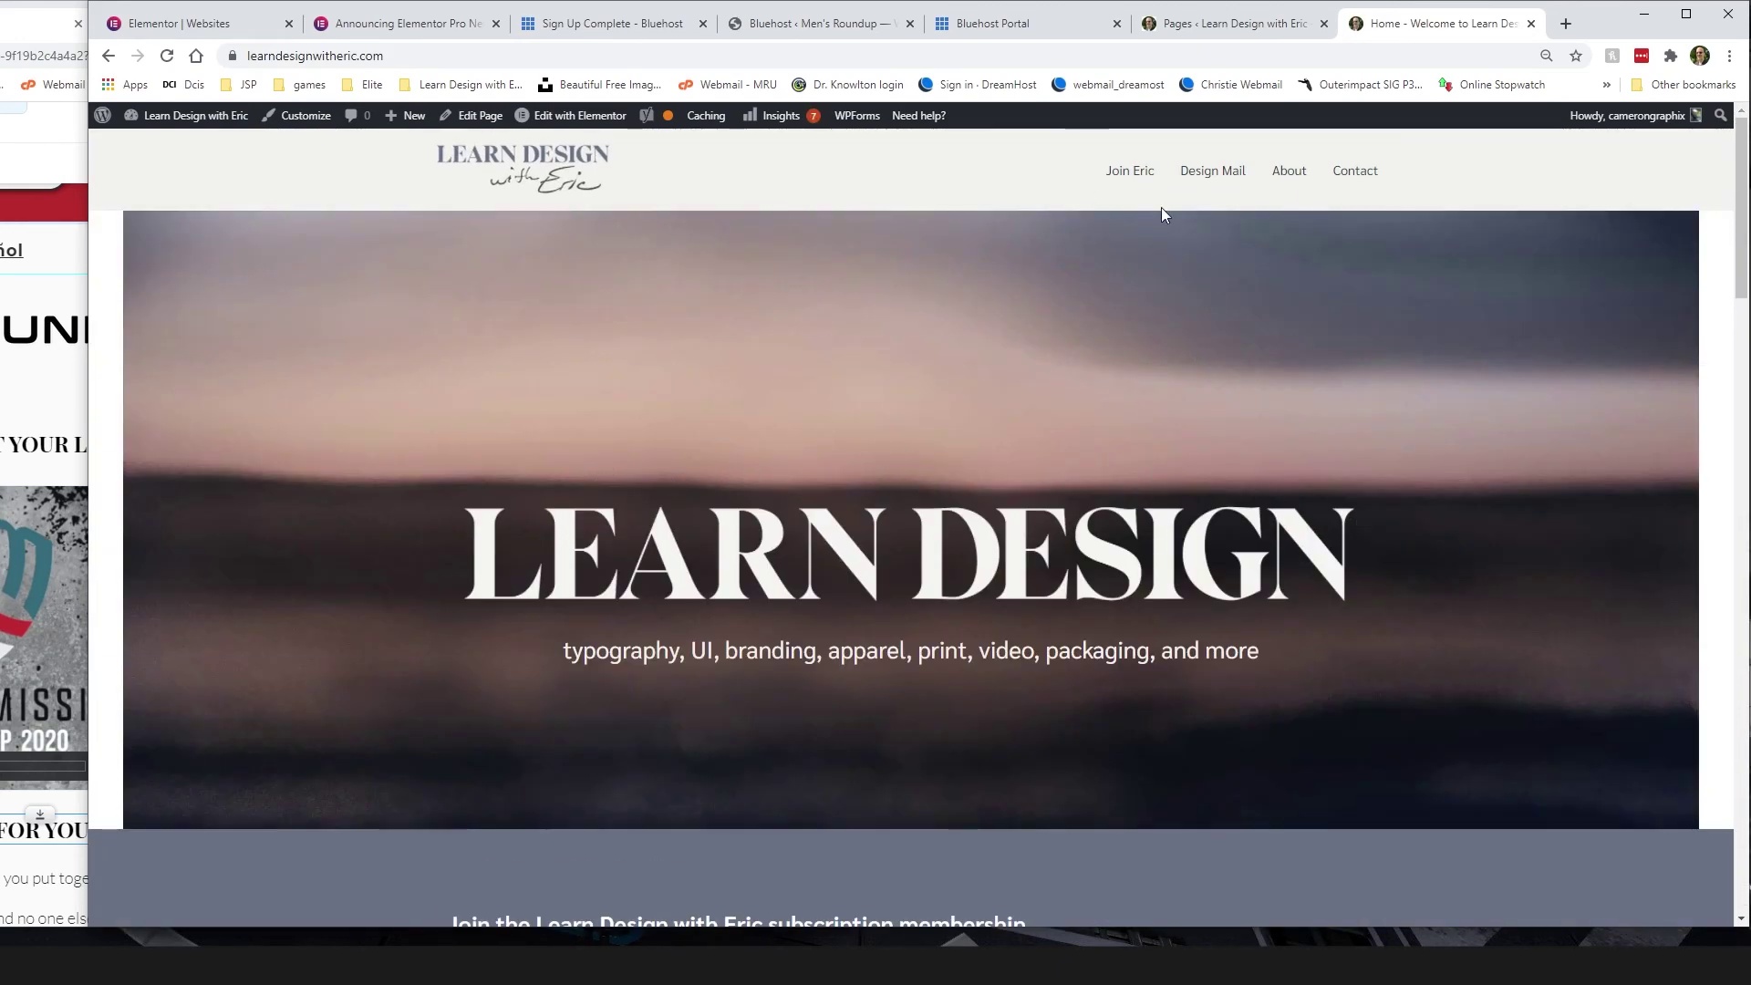
pyautogui.click(1531, 25)
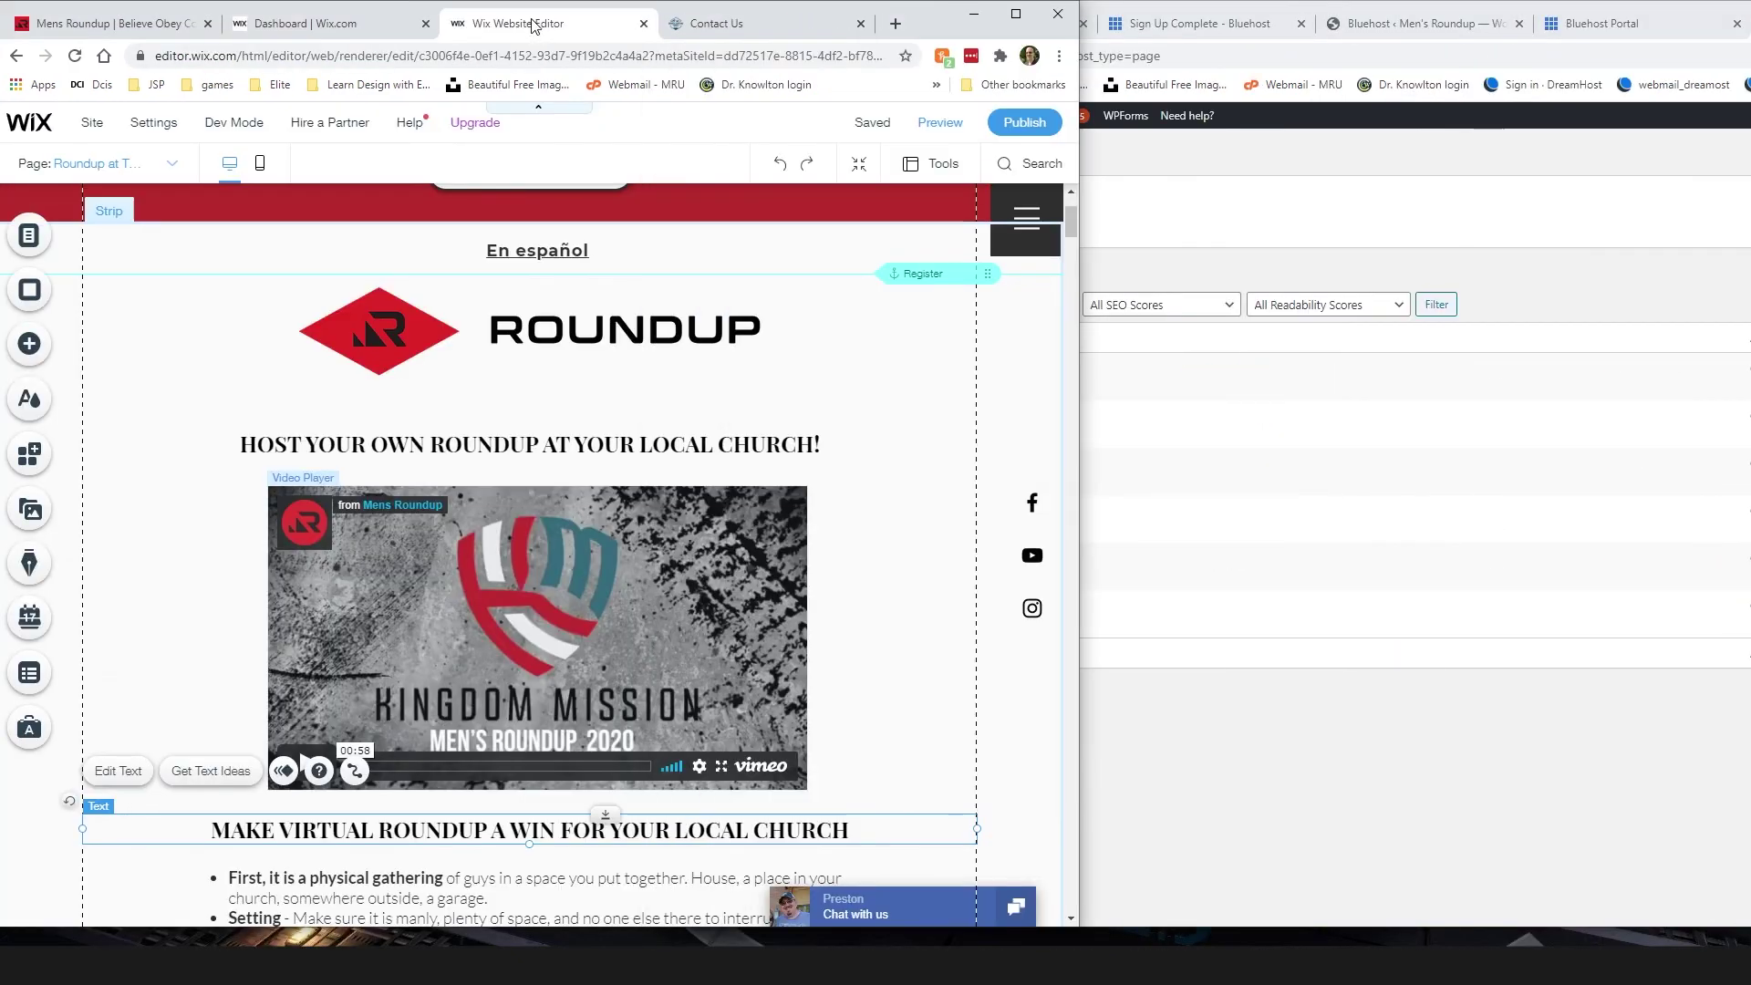
# Step: Bring the Wix editor window to the front to compare with WordPress
pyautogui.click(44, 305)
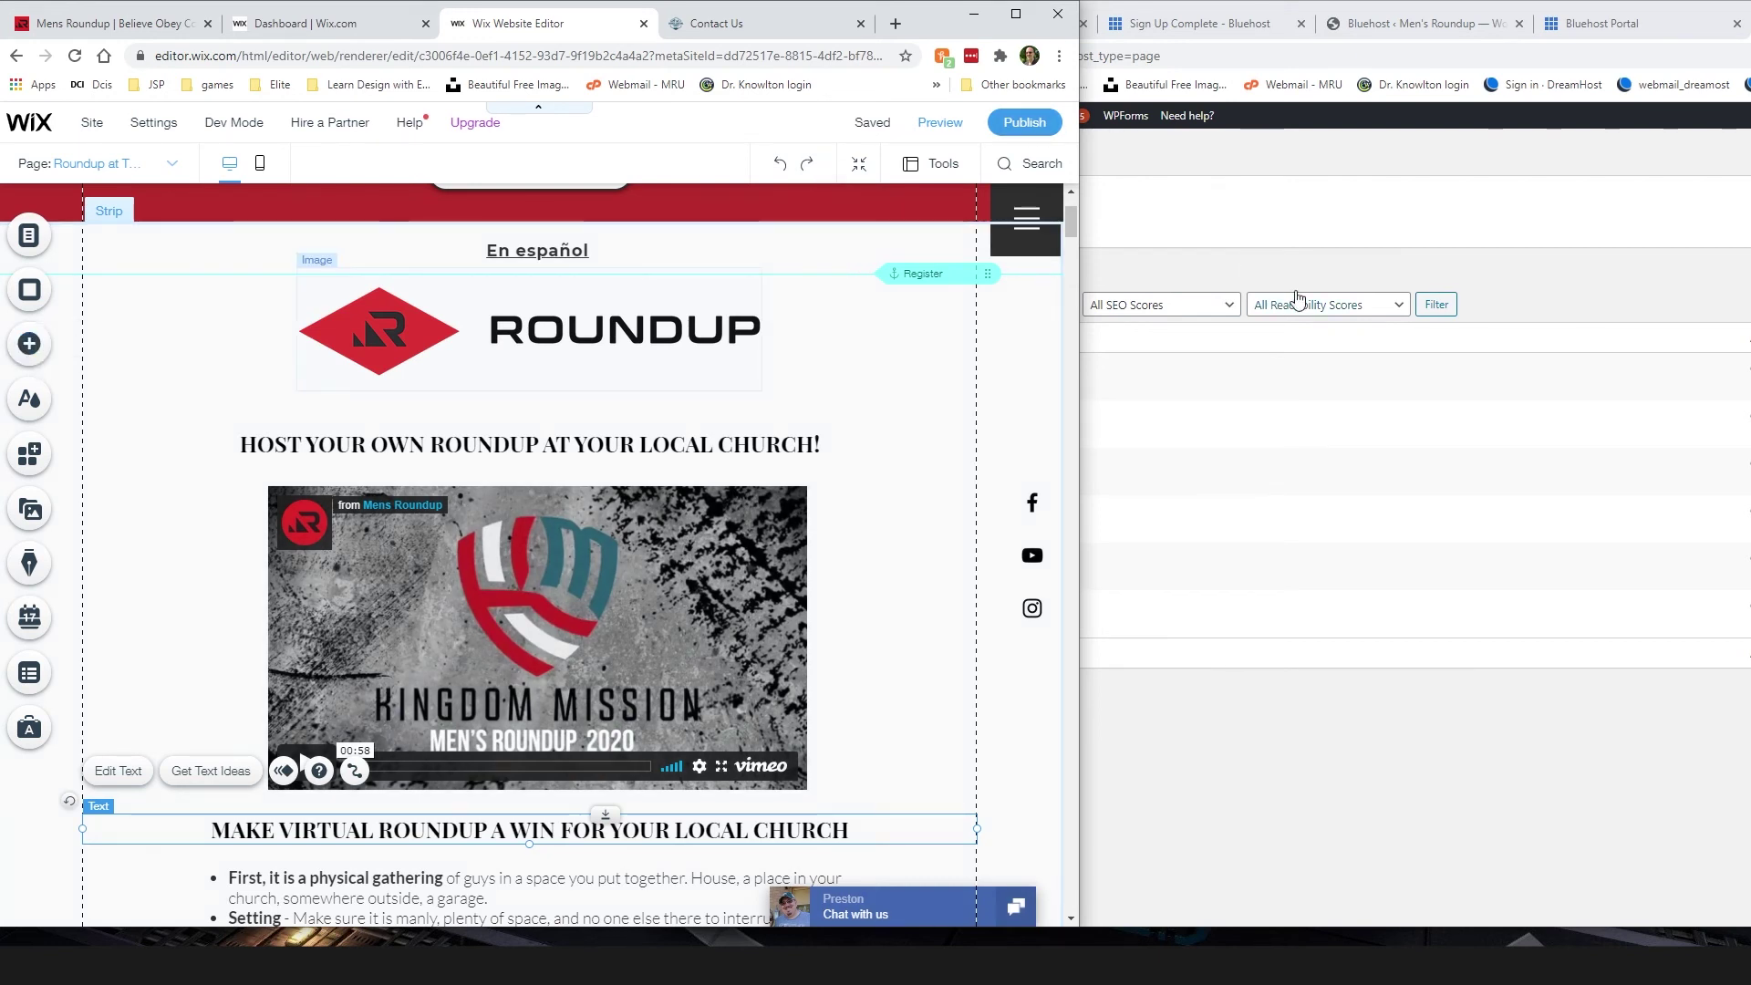
# Step: Bring the WordPress admin window back to the front beside the Wix editor
pyautogui.click(1256, 152)
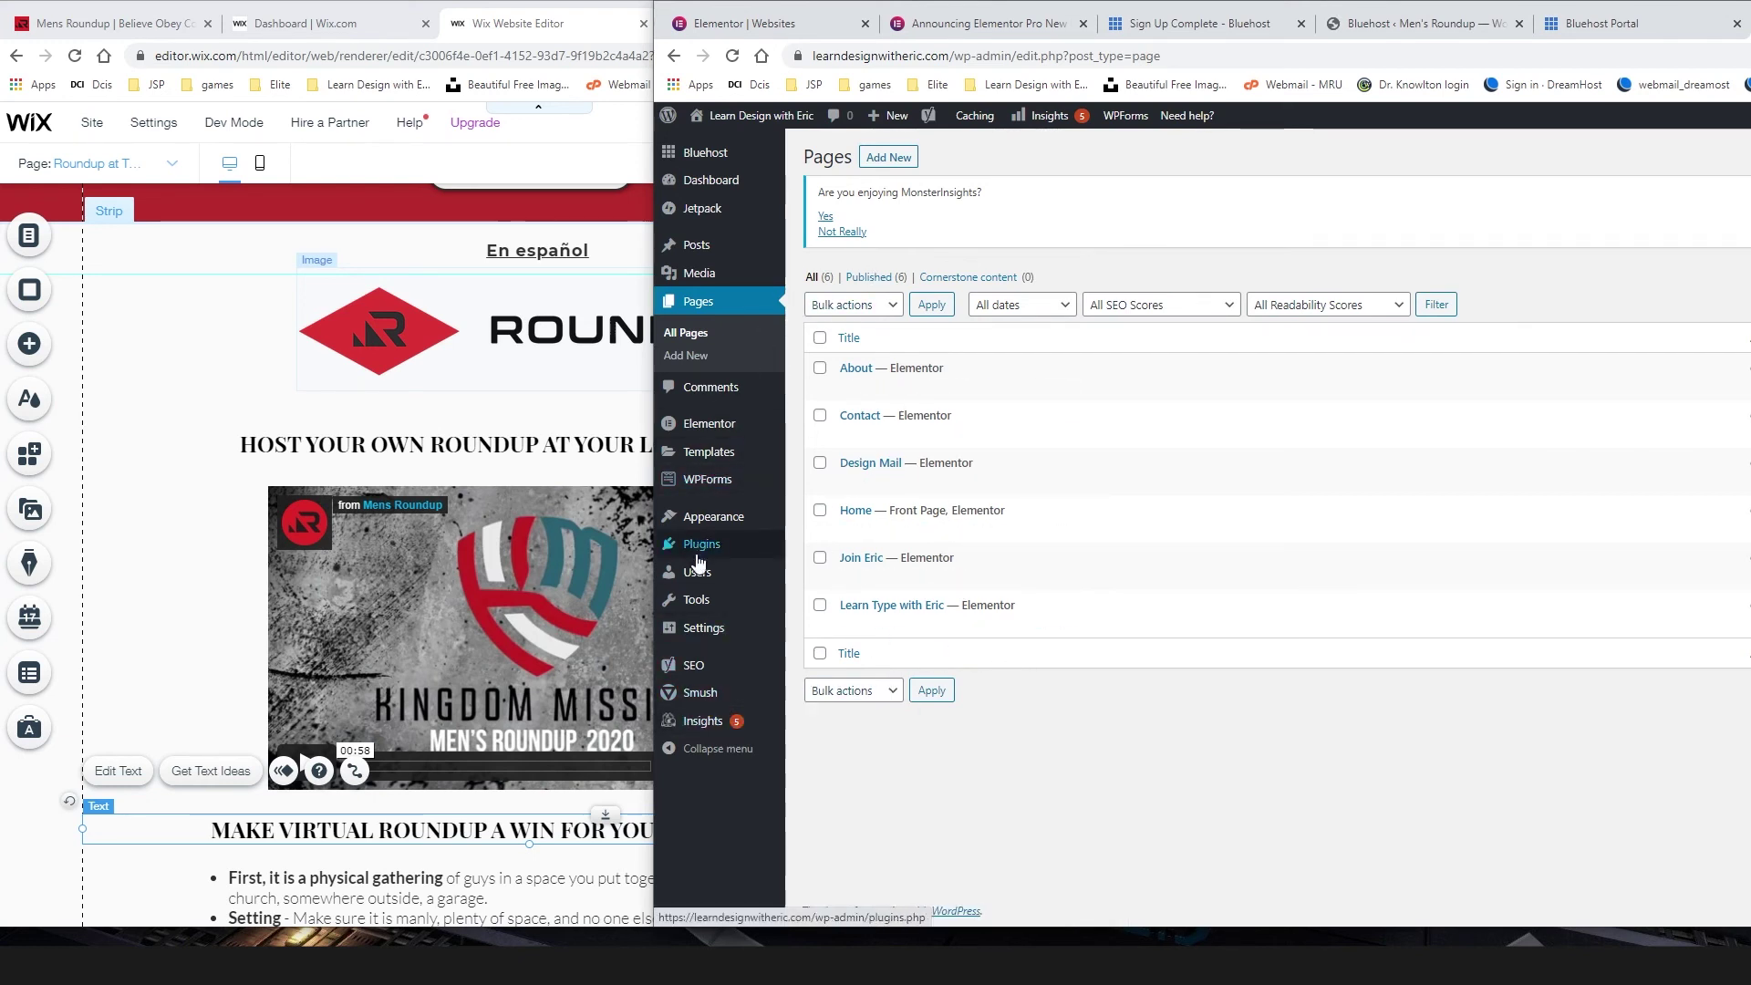
pyautogui.moveTo(701, 553)
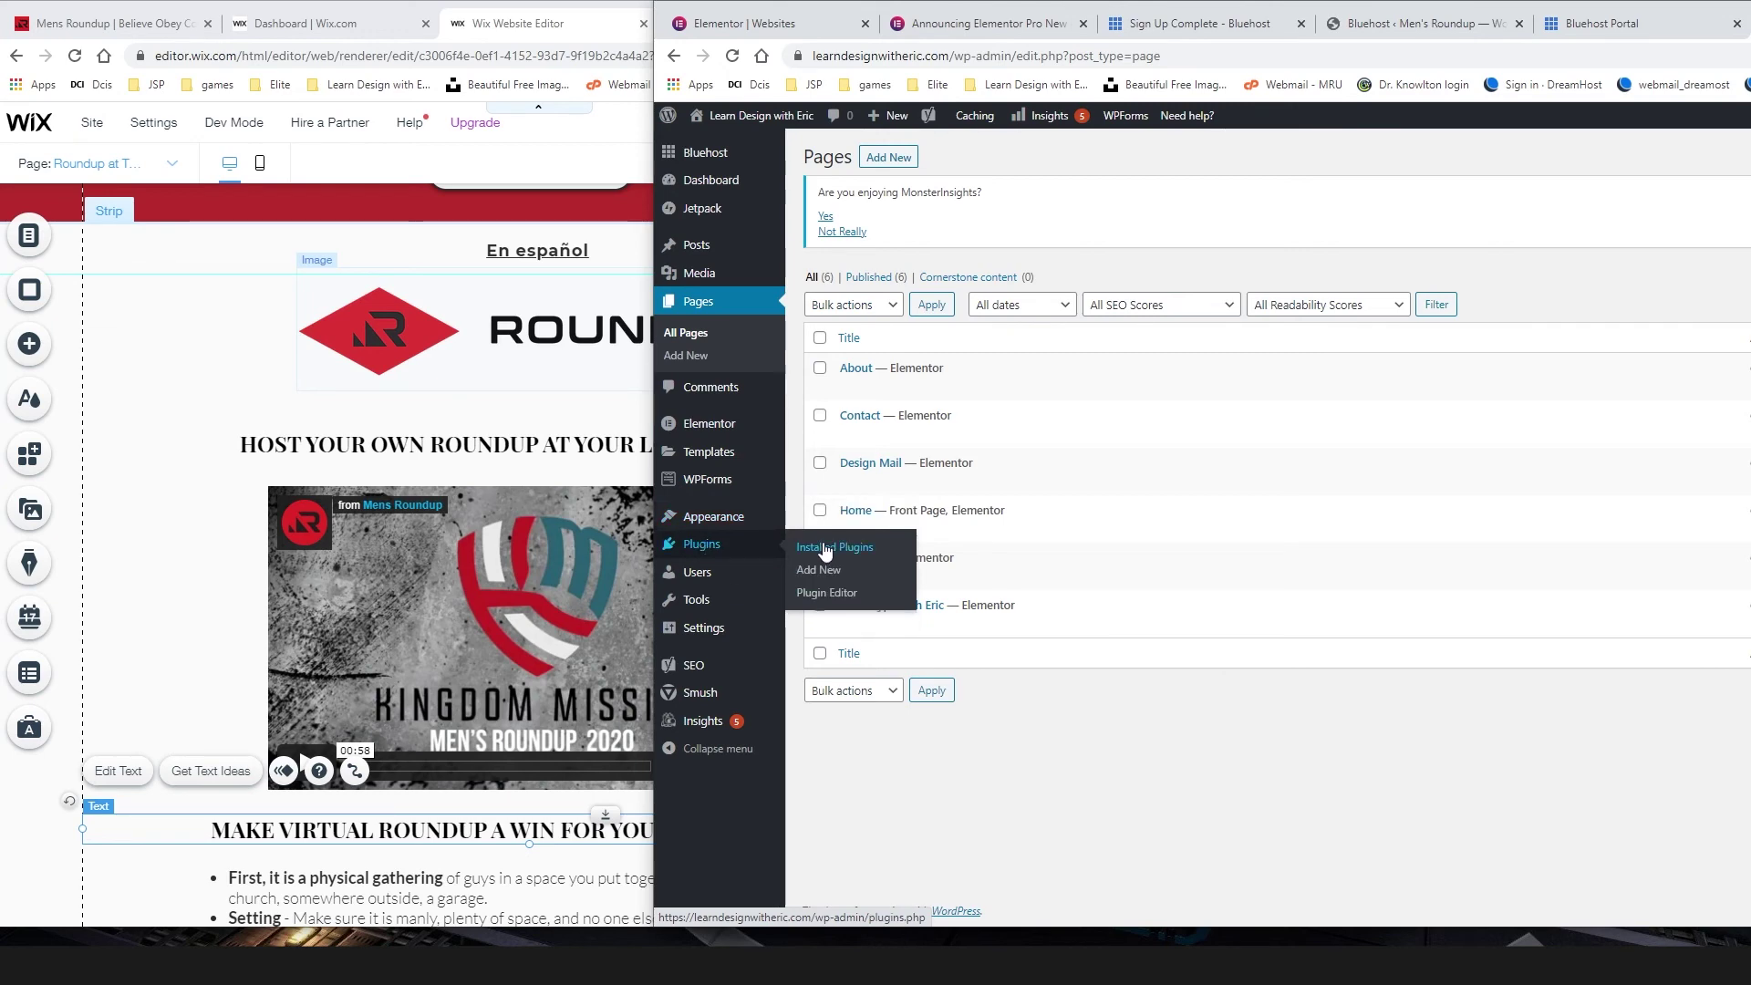
# Step: Open Installed Plugins and review all 12, including Elementor, Elementor Pro, WPForms Lite and Yoast SEO
pyautogui.click(825, 548)
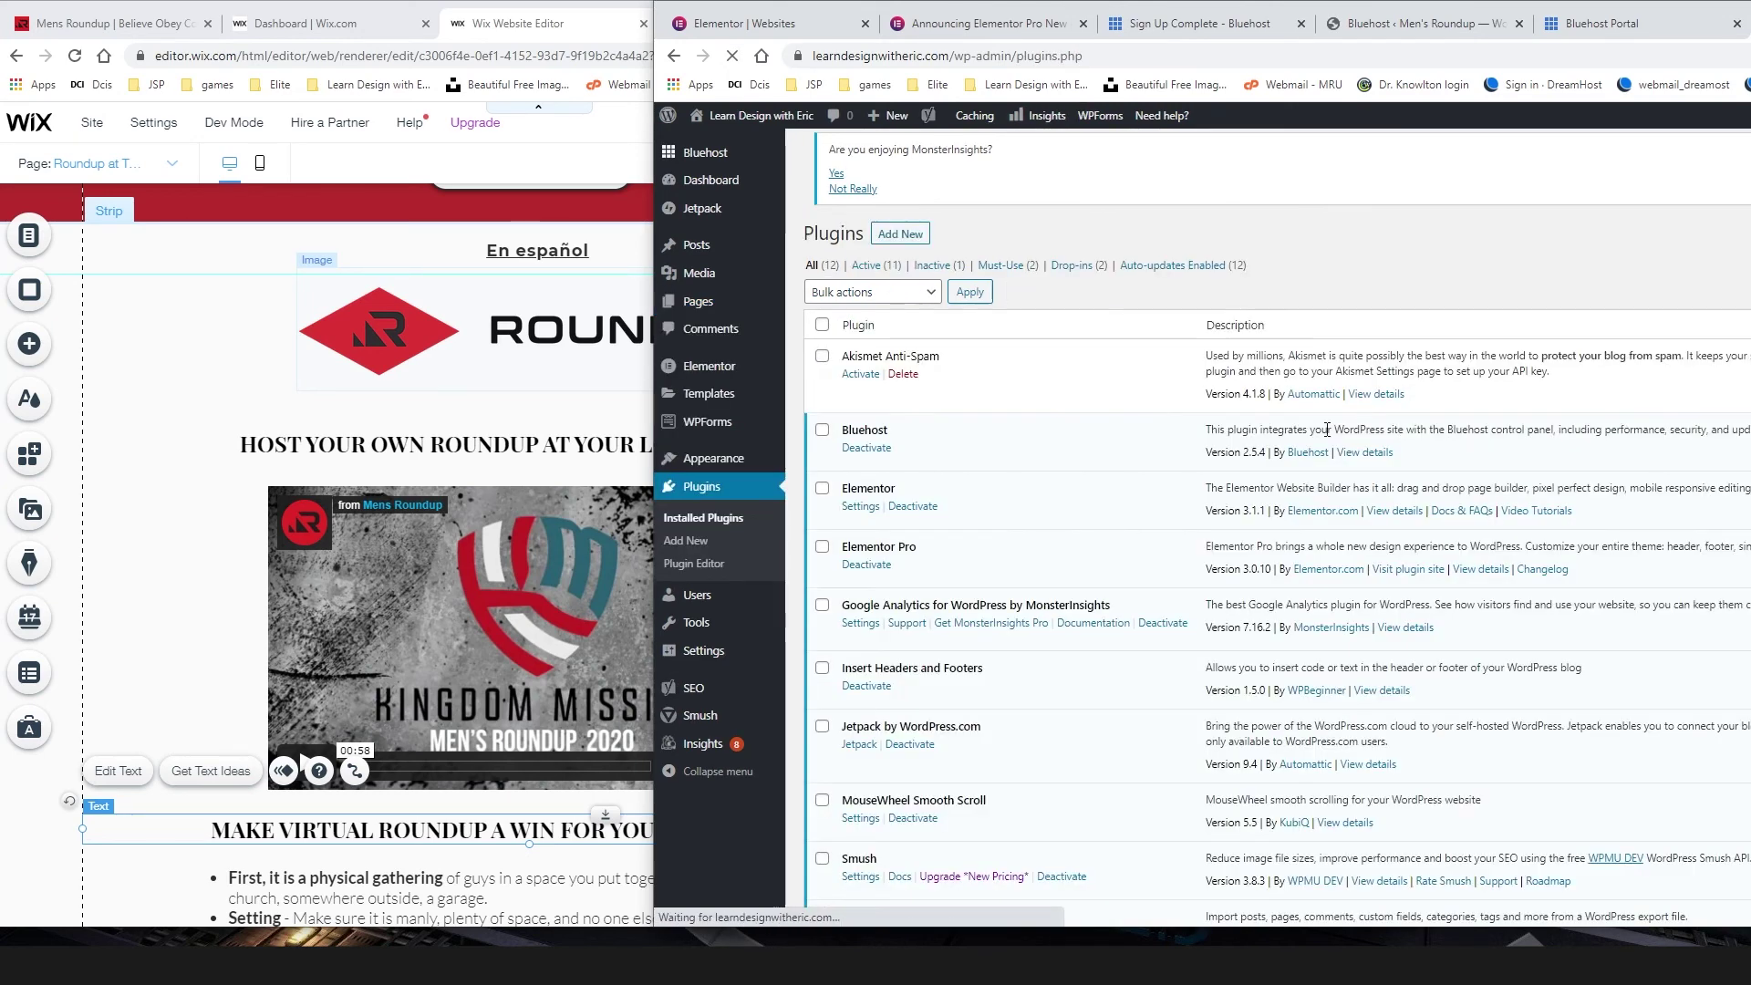
pyautogui.scroll(-3, 1105, 492)
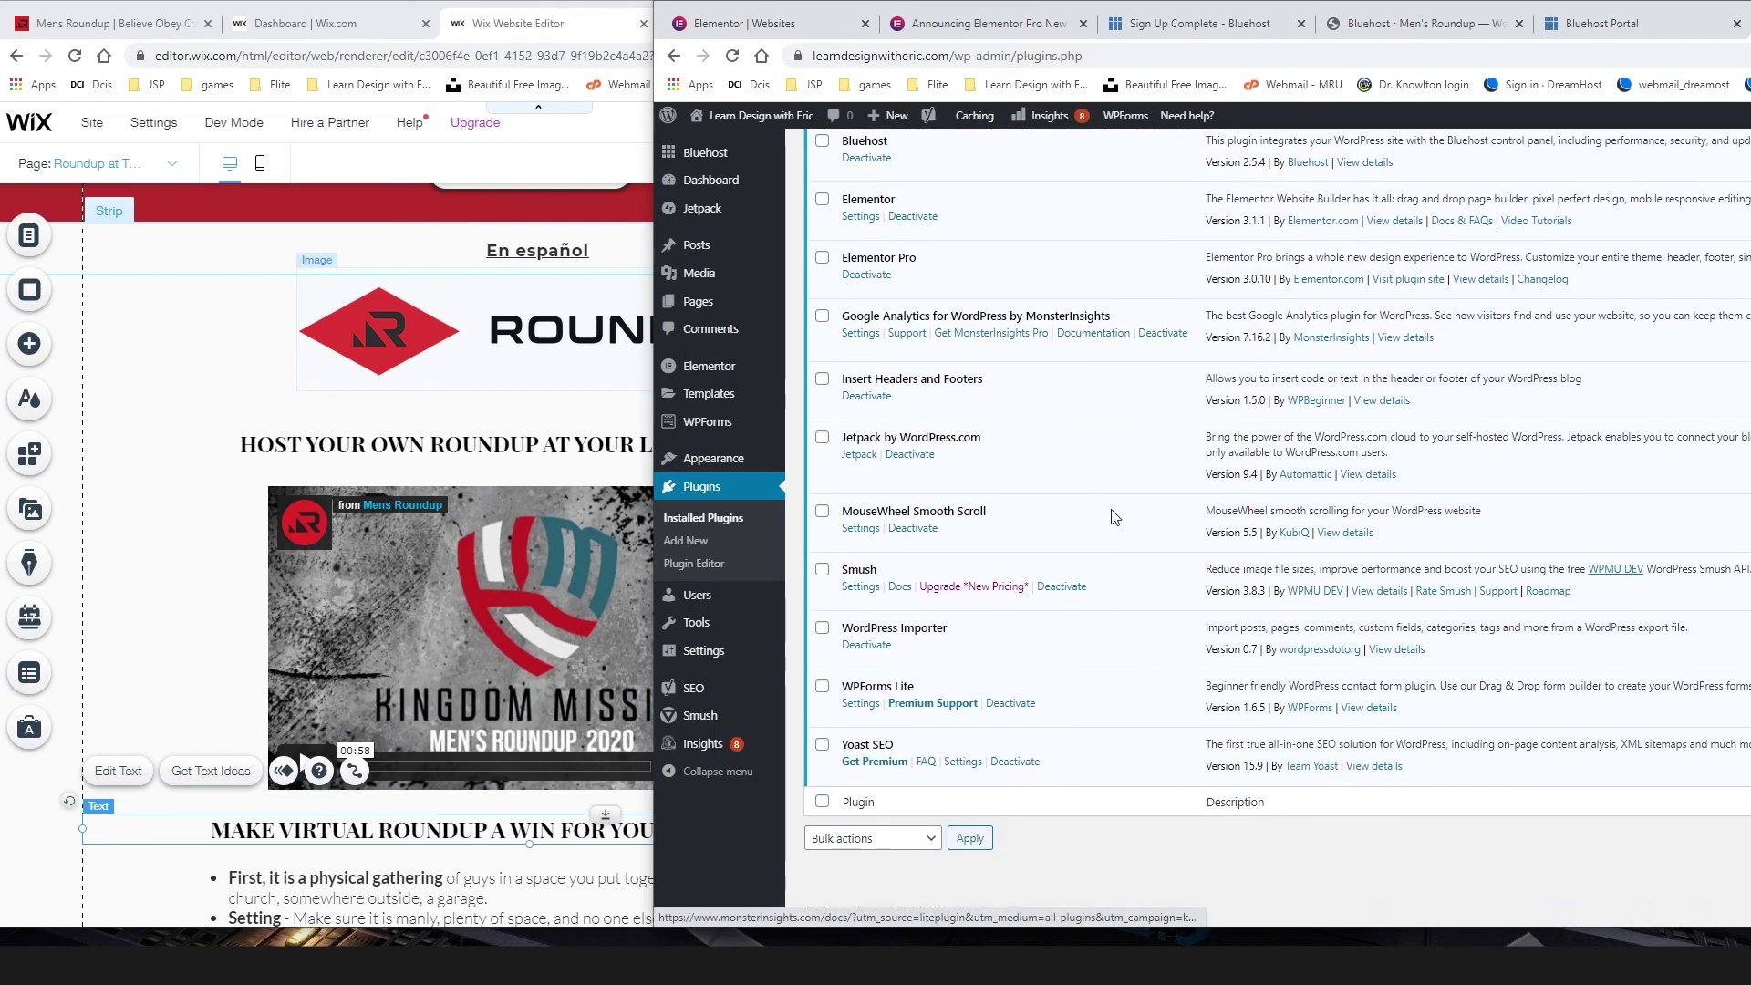
pyautogui.scroll(2, 1119, 516)
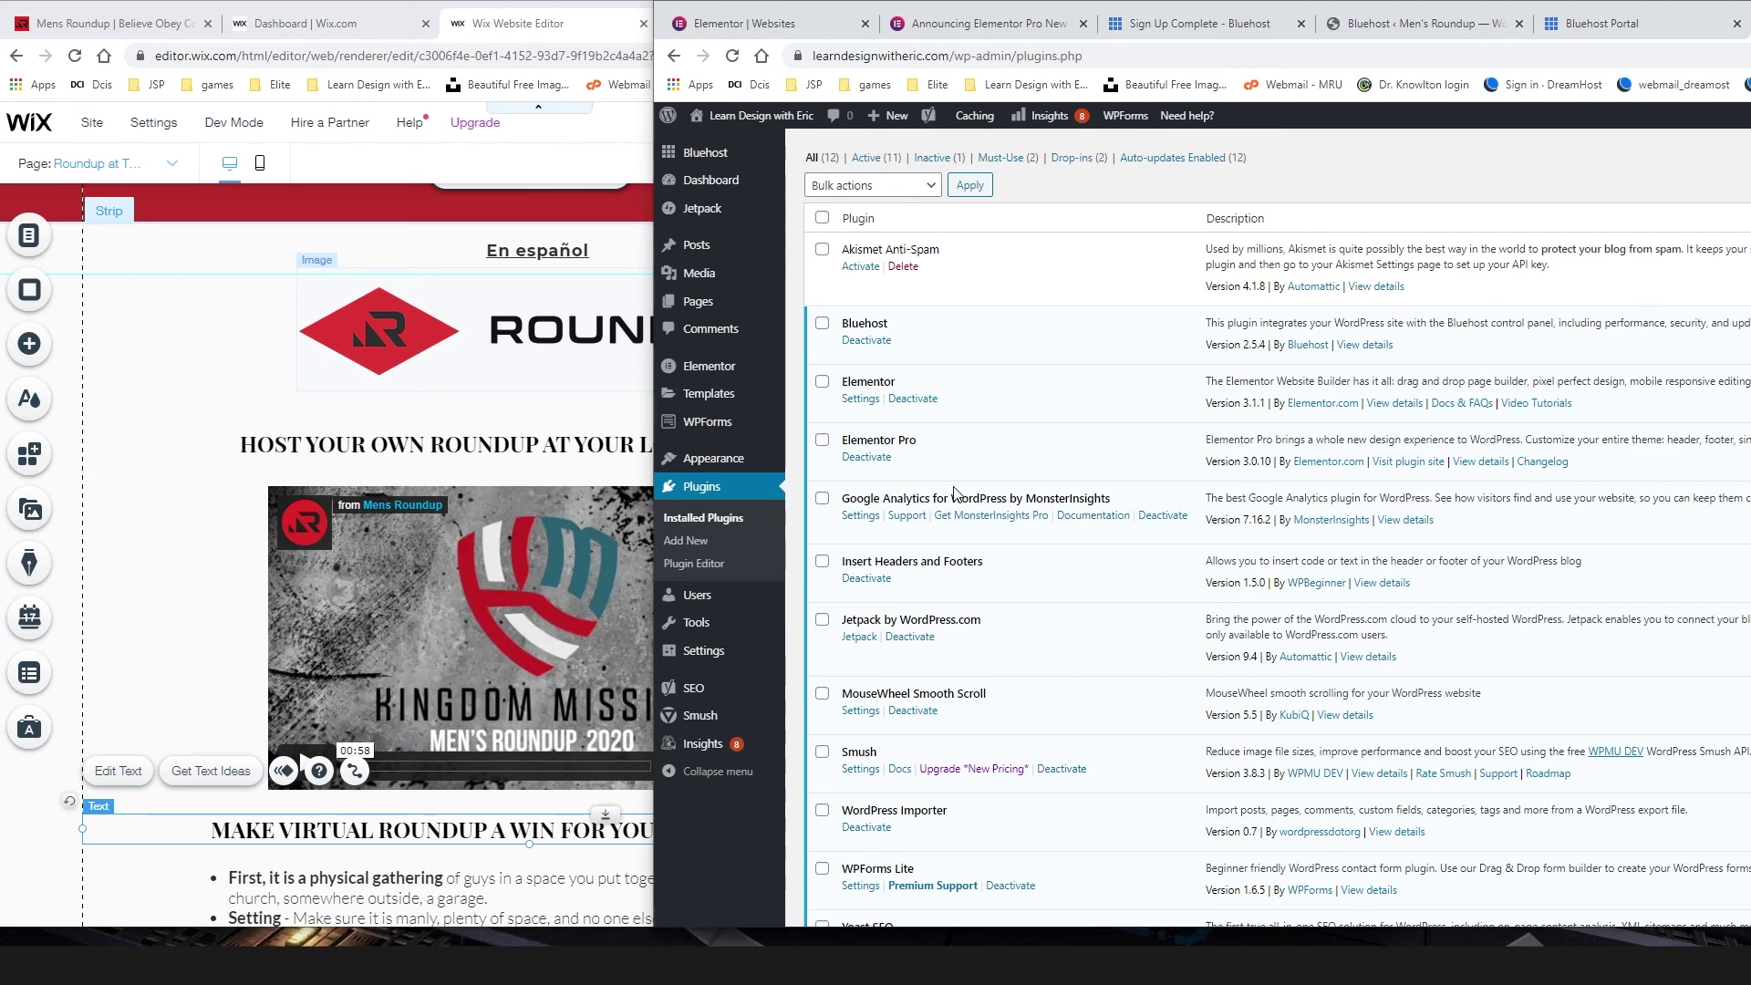
pyautogui.scroll(1, 1087, 481)
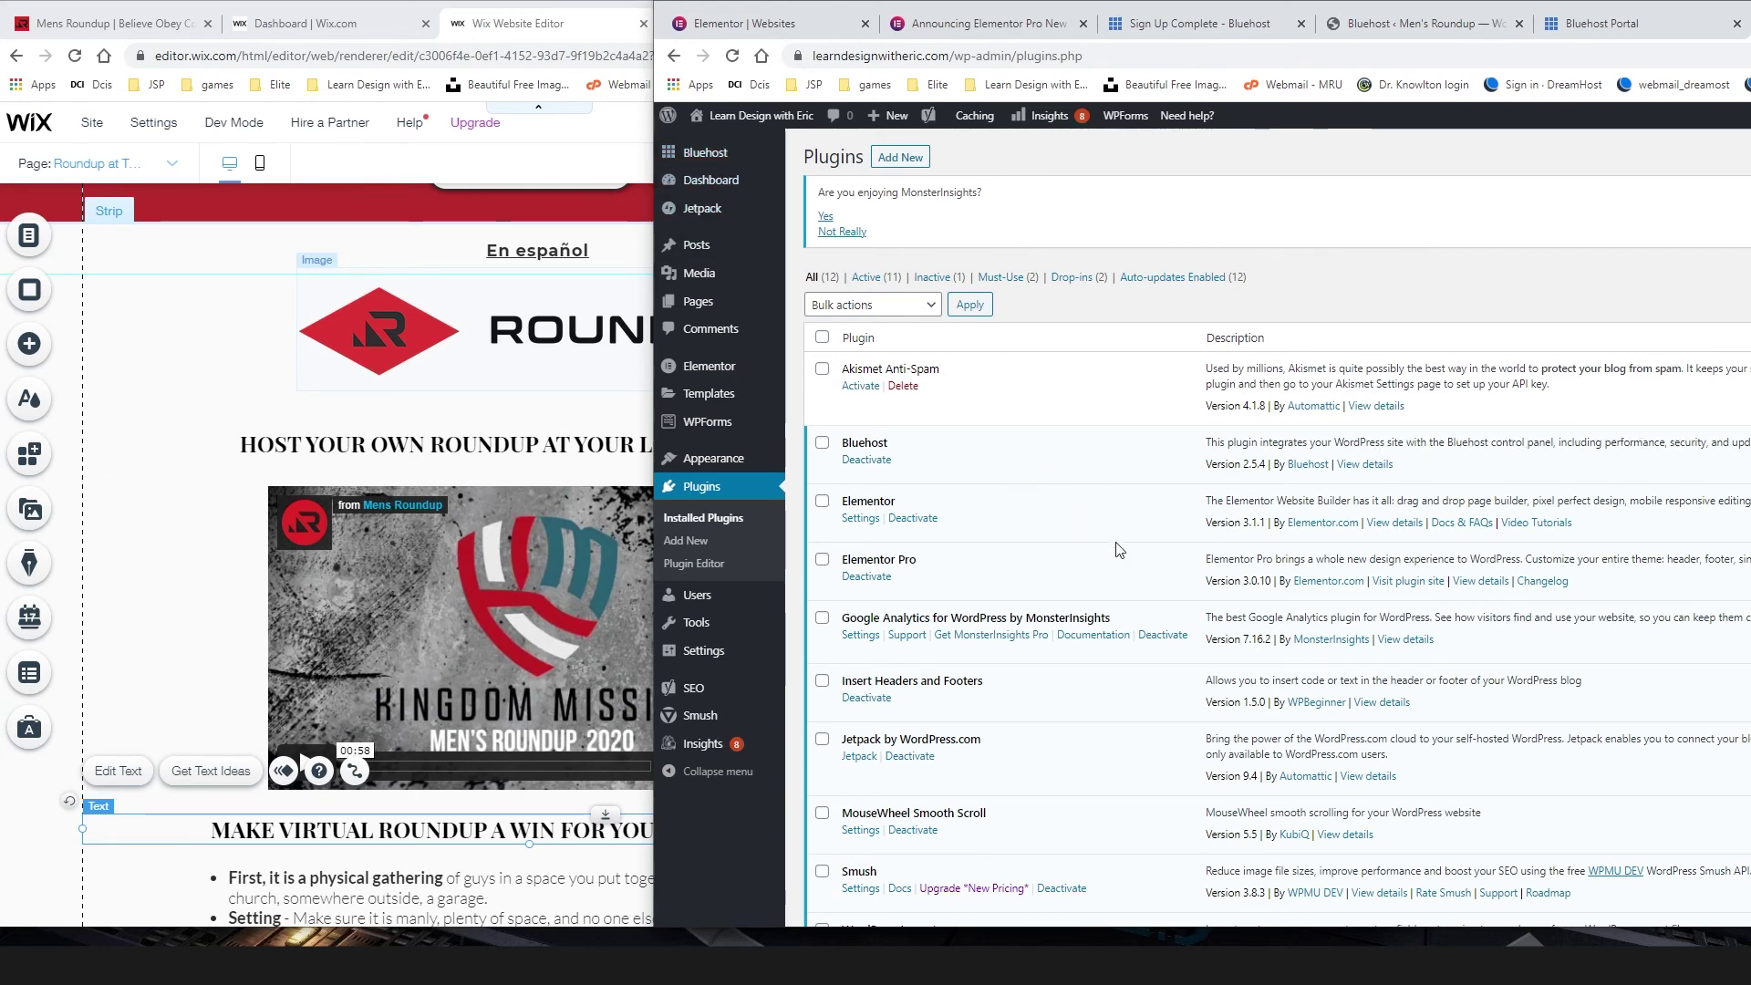
pyautogui.scroll(-3, 958, 611)
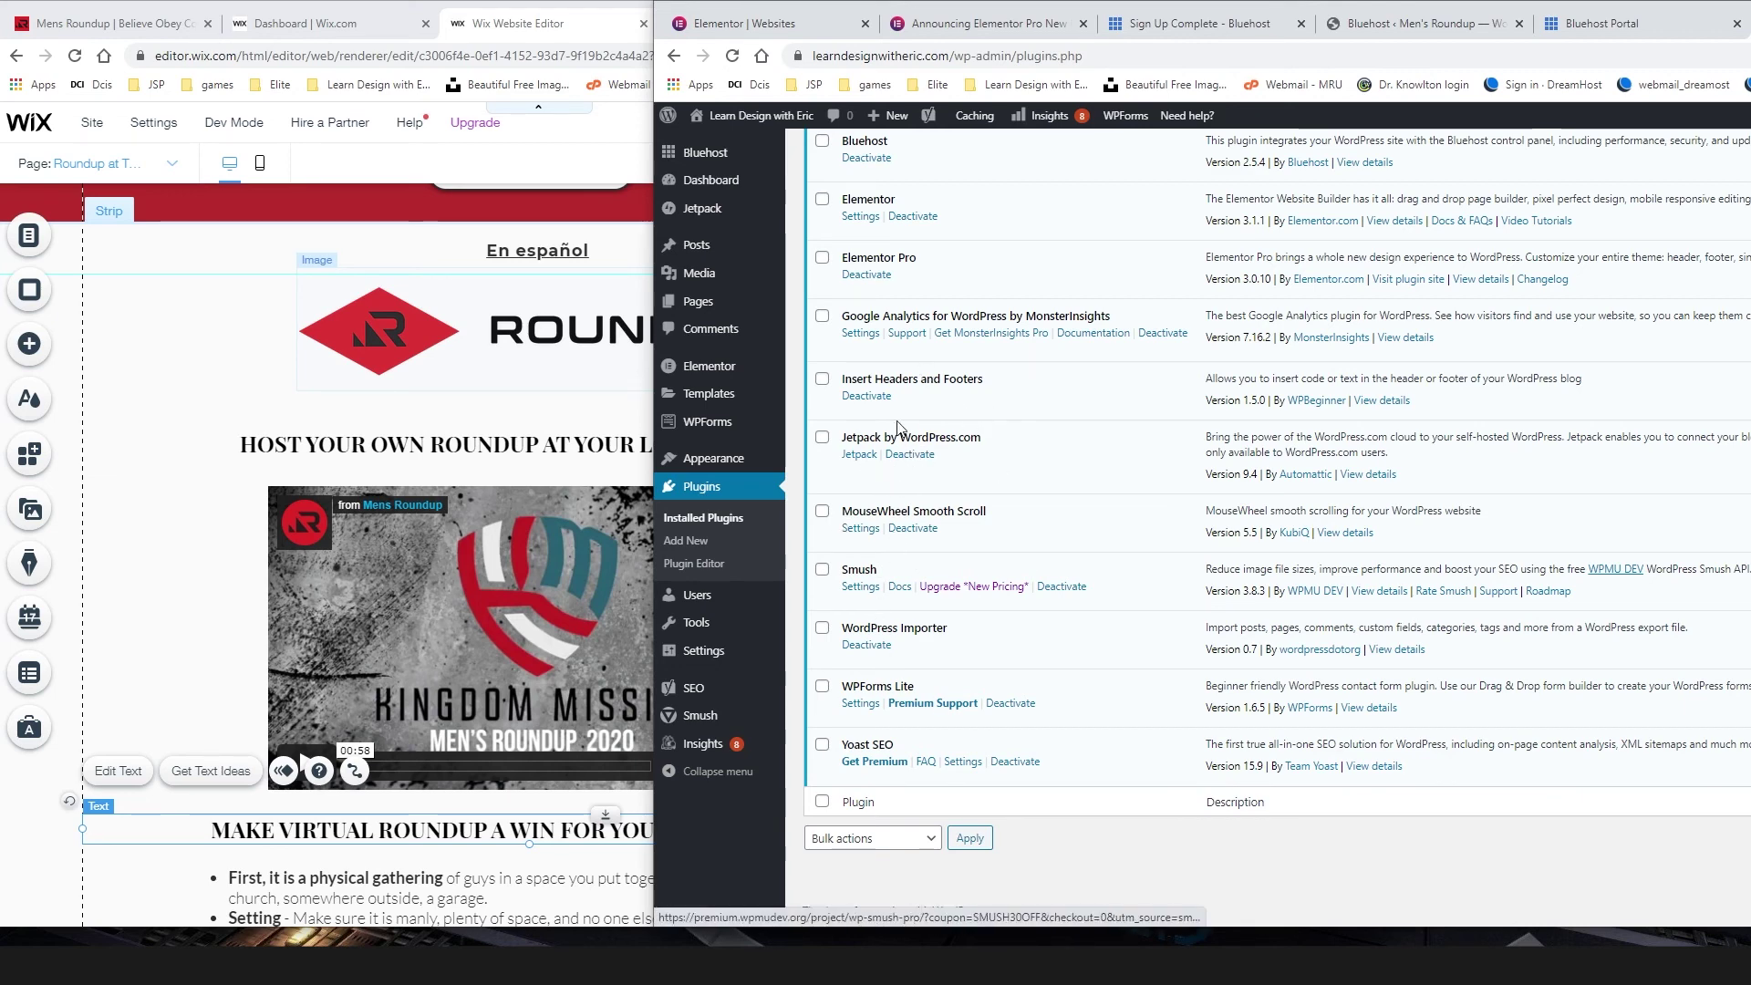
pyautogui.scroll(3, 1087, 622)
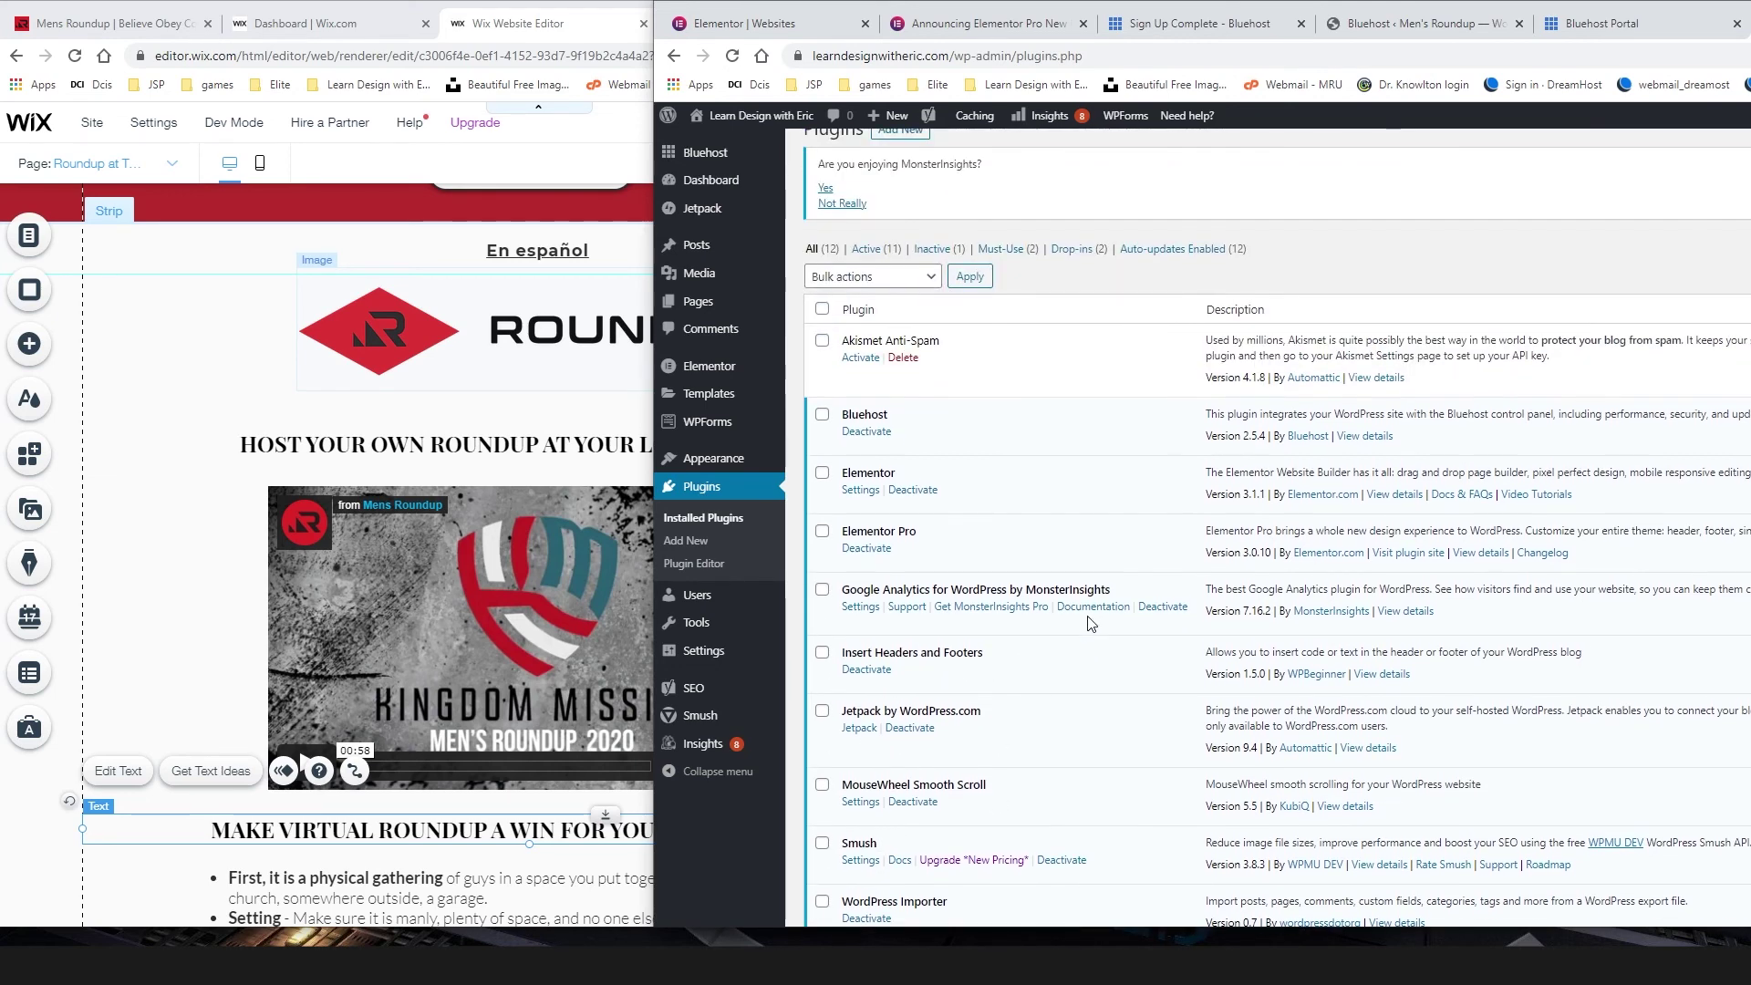
pyautogui.scroll(-3, 1087, 623)
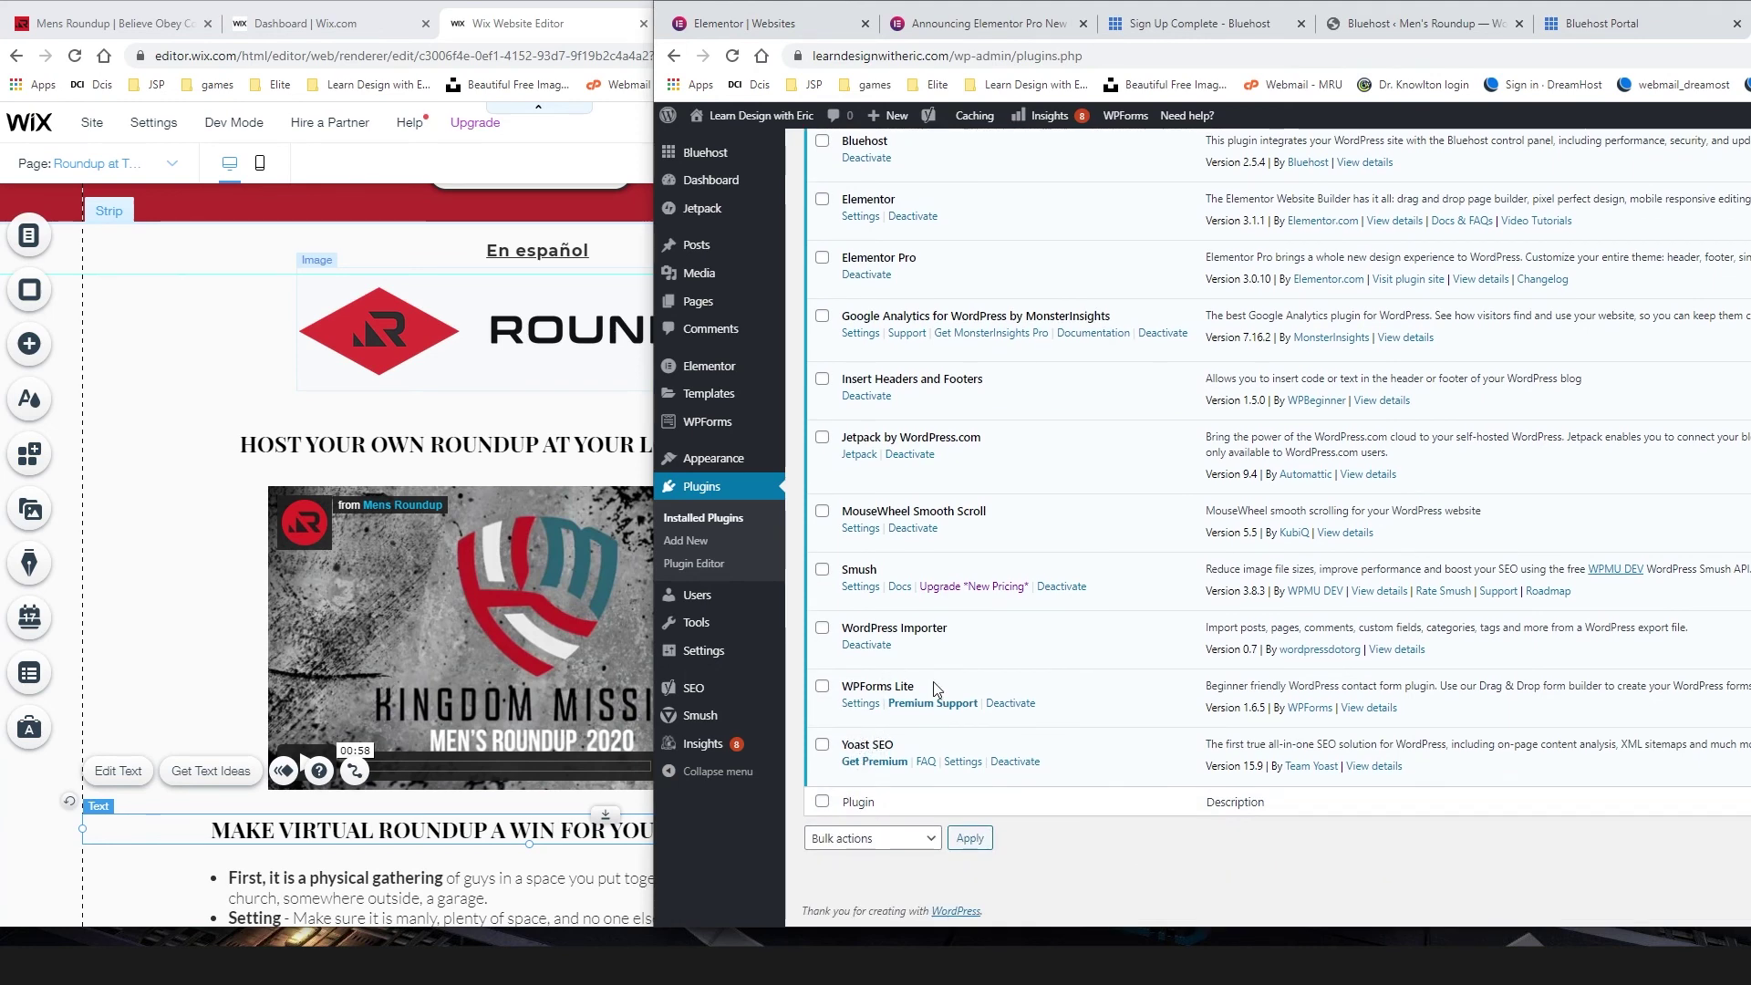
pyautogui.scroll(3, 1194, 538)
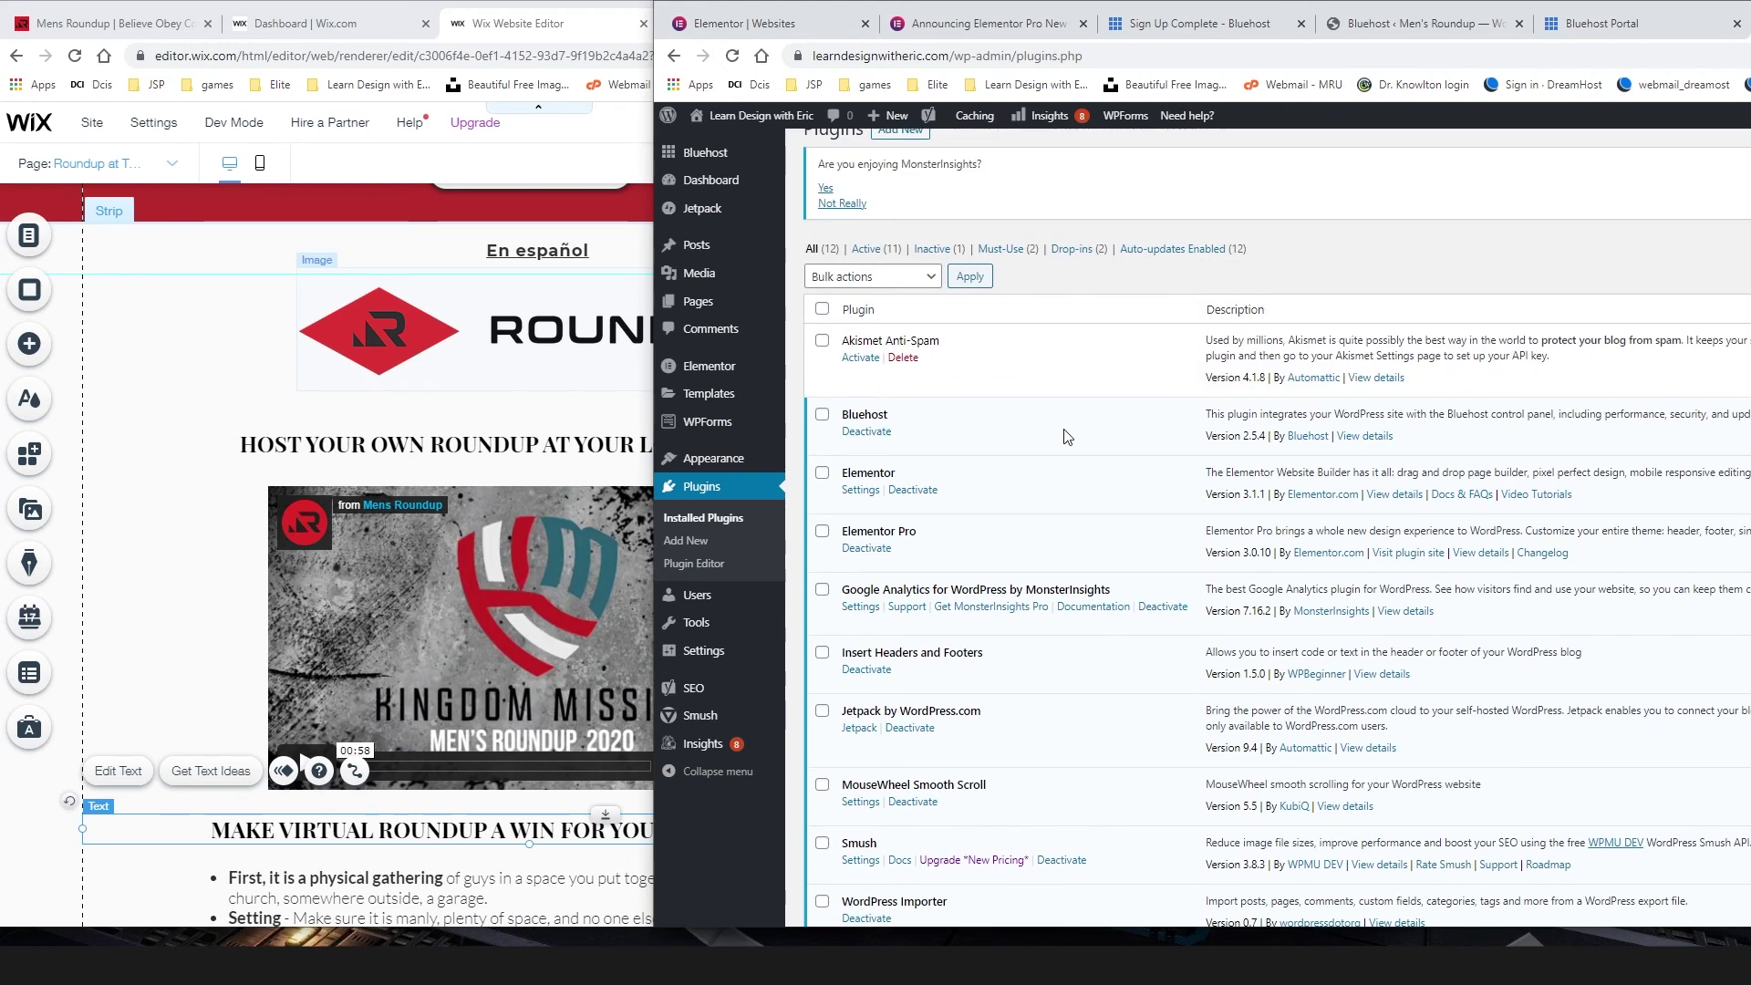
pyautogui.scroll(1, 1007, 508)
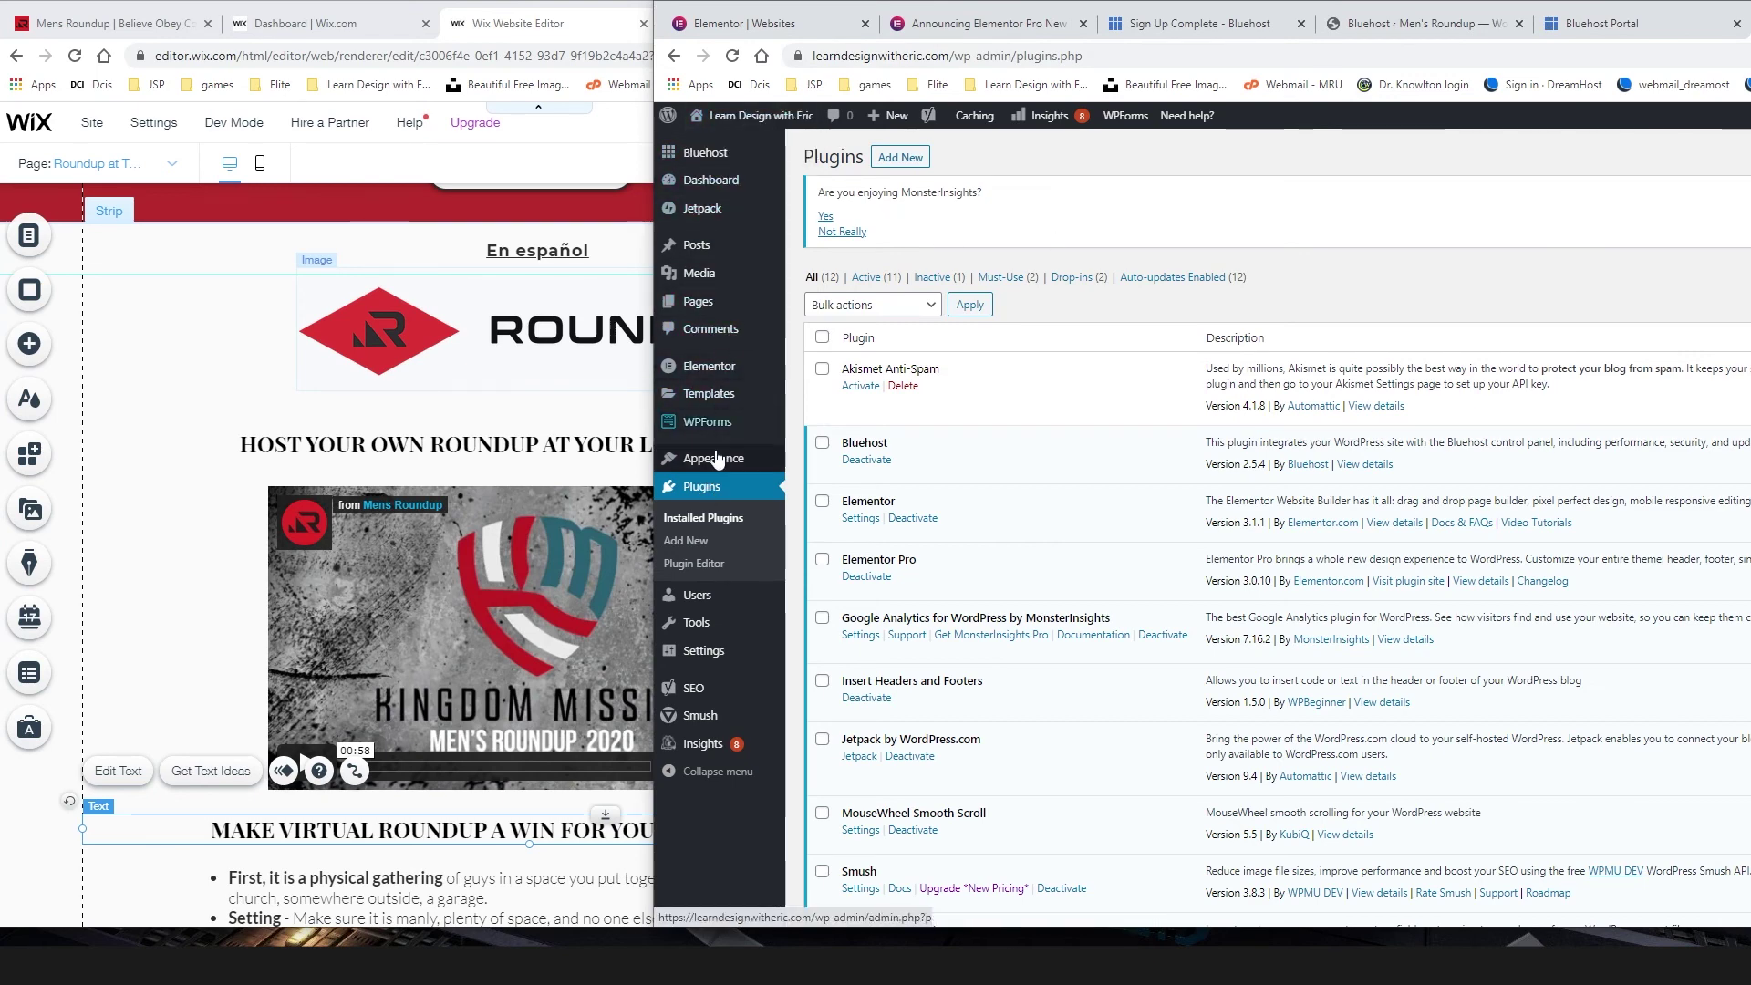
pyautogui.moveTo(717, 459)
pyautogui.moveTo(704, 374)
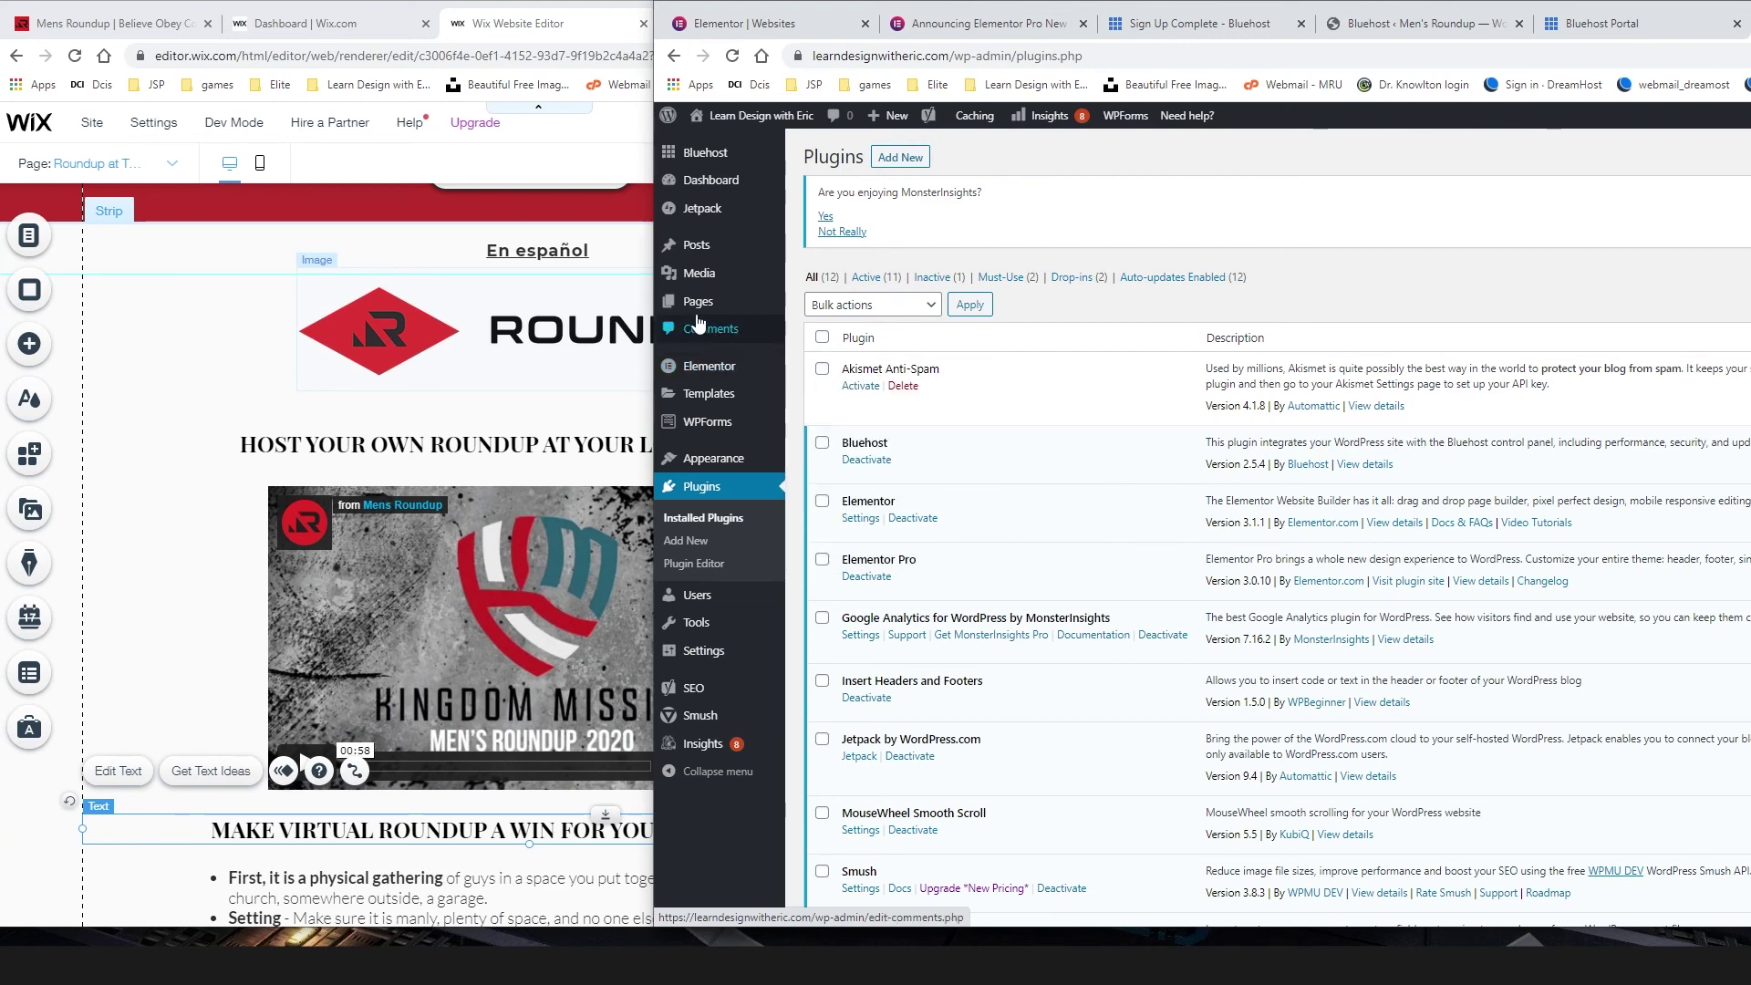
pyautogui.moveTo(696, 307)
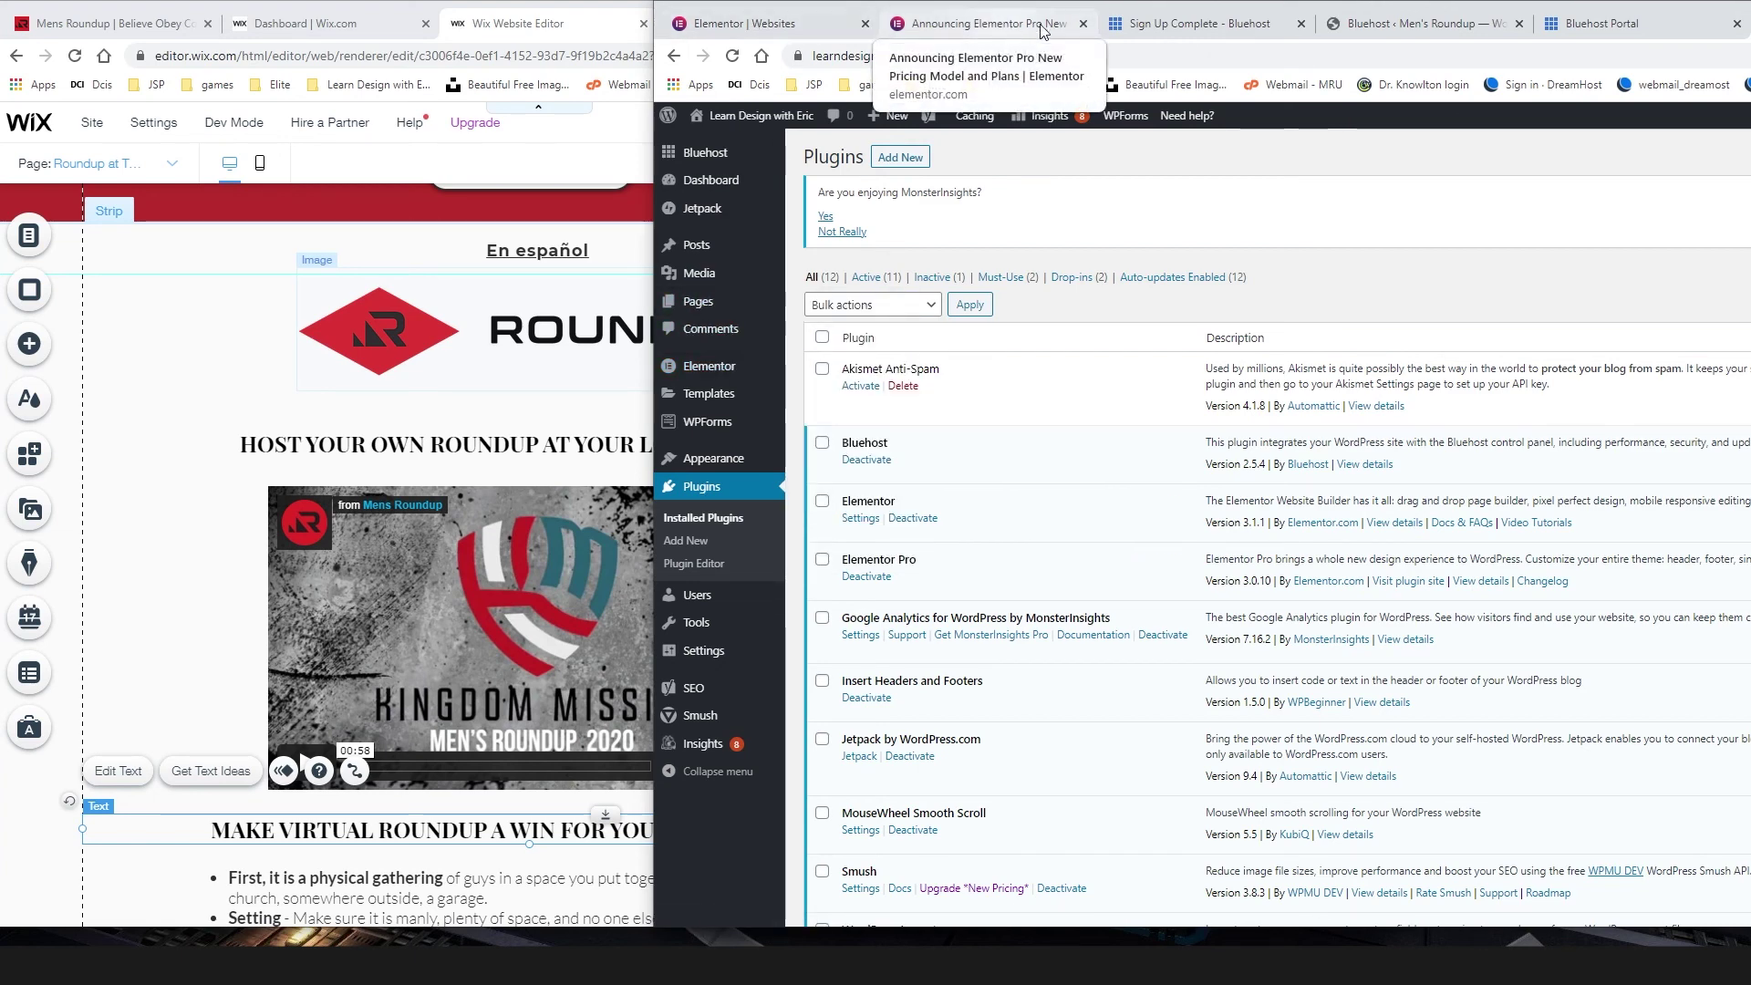
pyautogui.click(1197, 28)
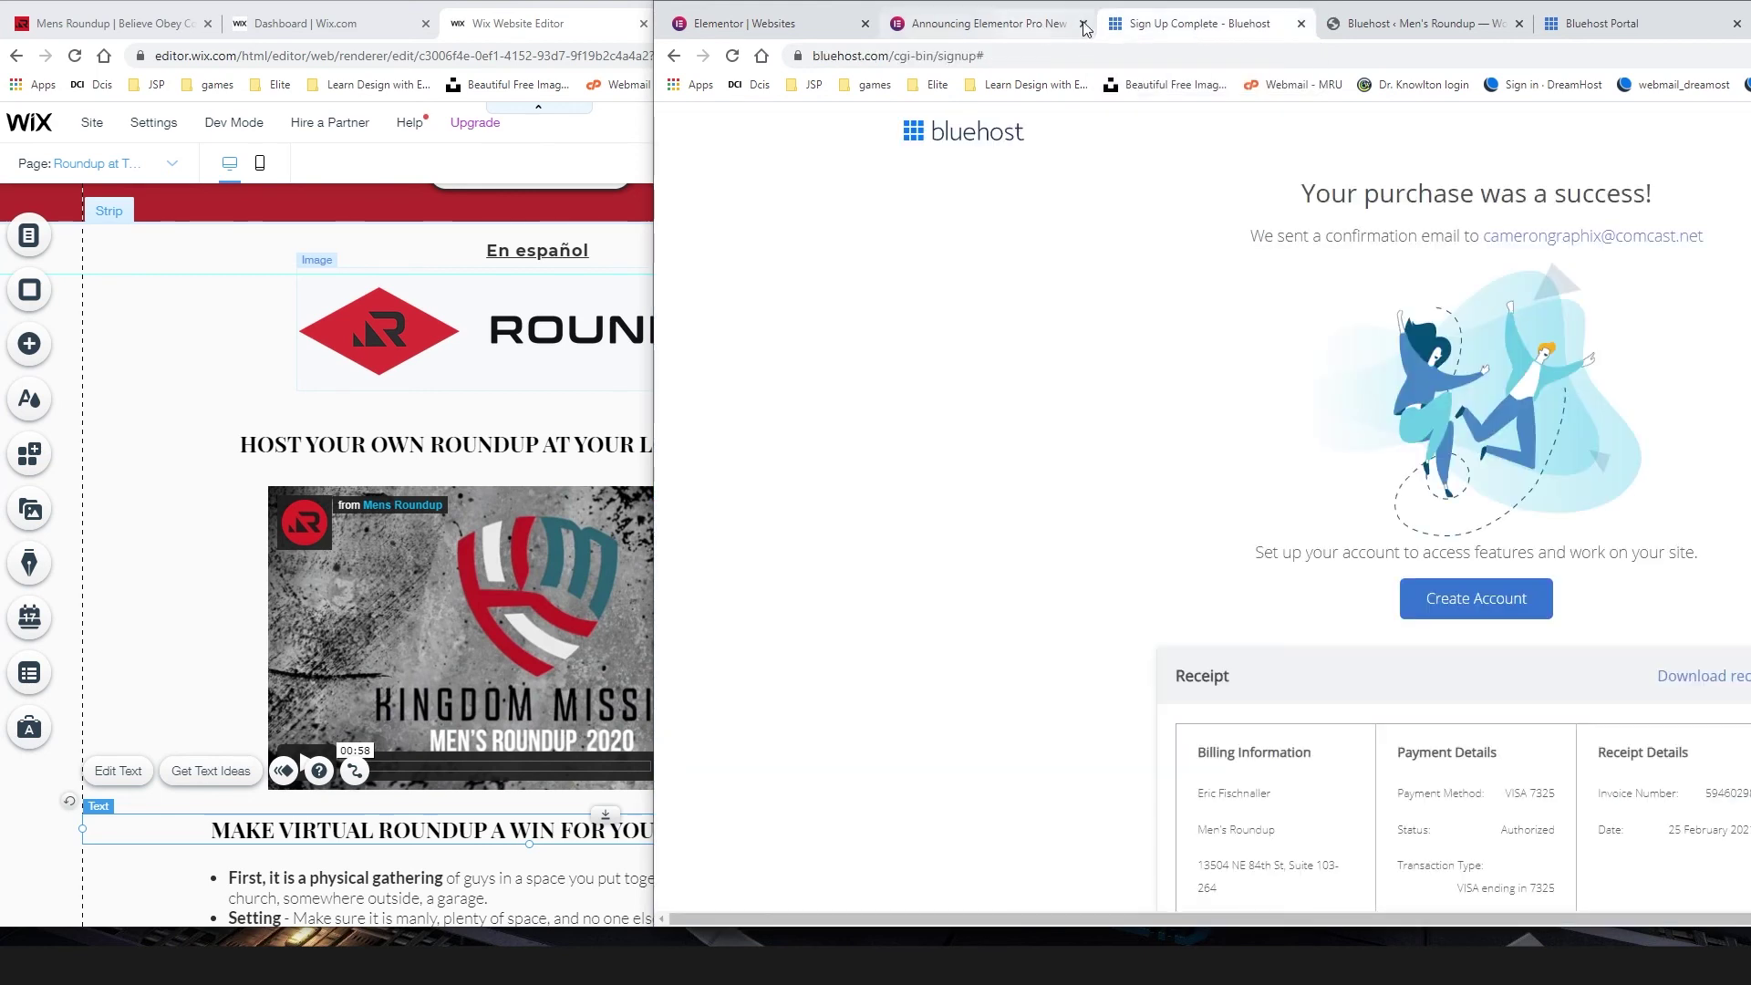
pyautogui.hotkey('ctrl', '9')
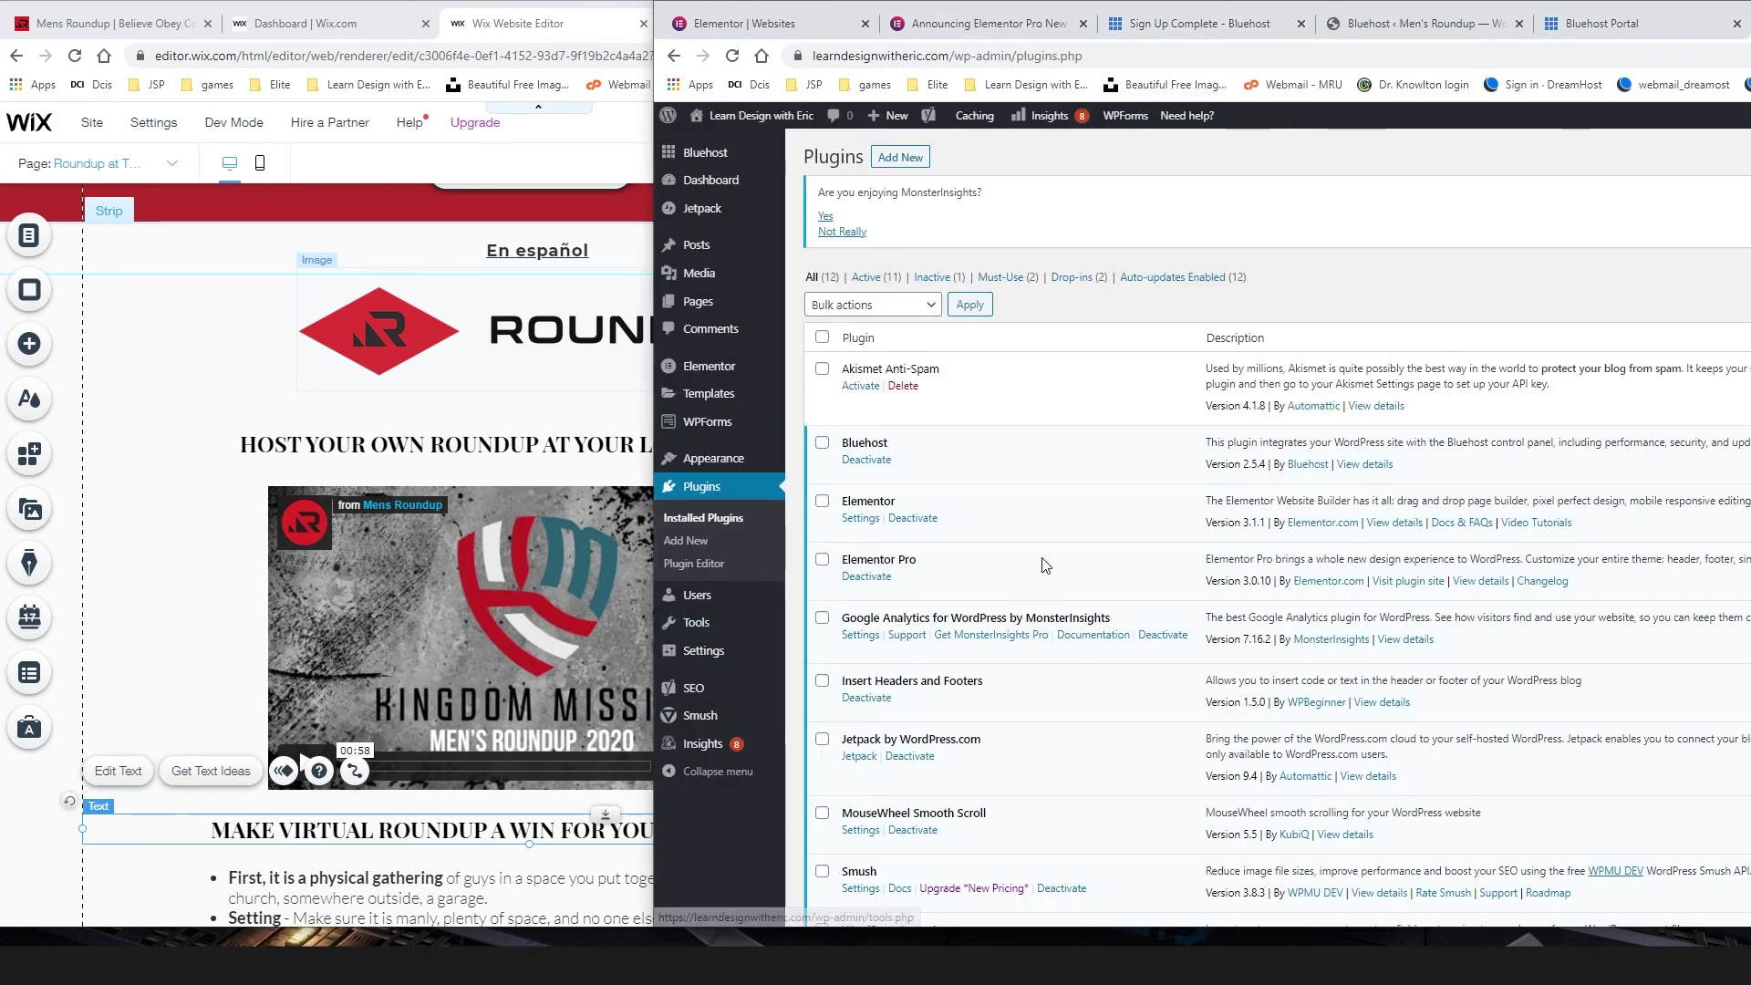